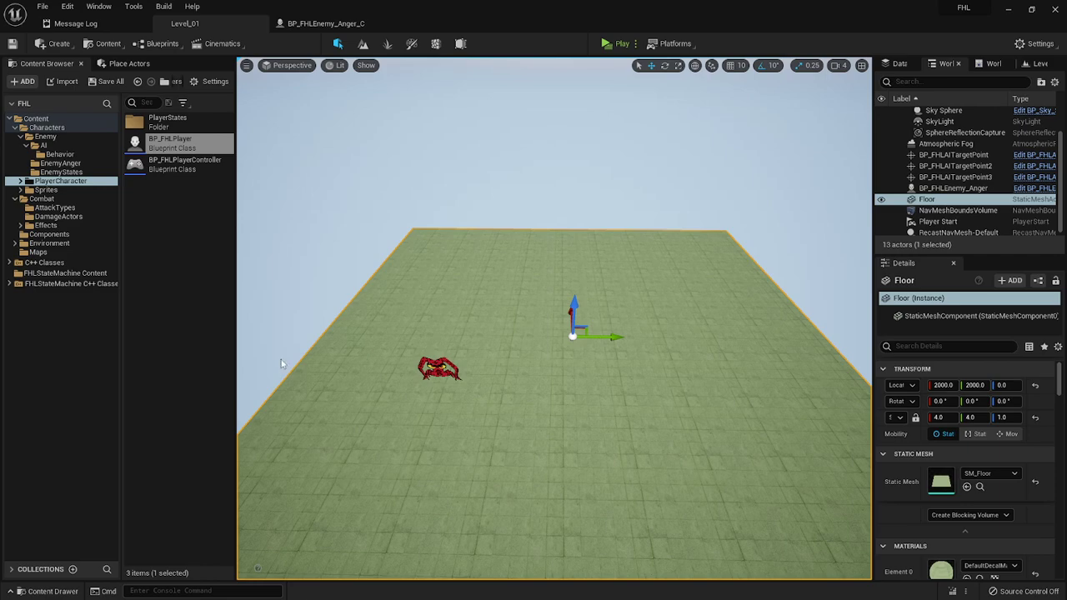
- Examine the red enemy character up close in the level
right_click_drag(590, 403, 463, 395)
key("q")
key("e")
key("w")
right_click_drag(584, 385, 573, 379)
right_click_drag(587, 433, 633, 394)
key("w")
key("s")
key("q")
key("w")
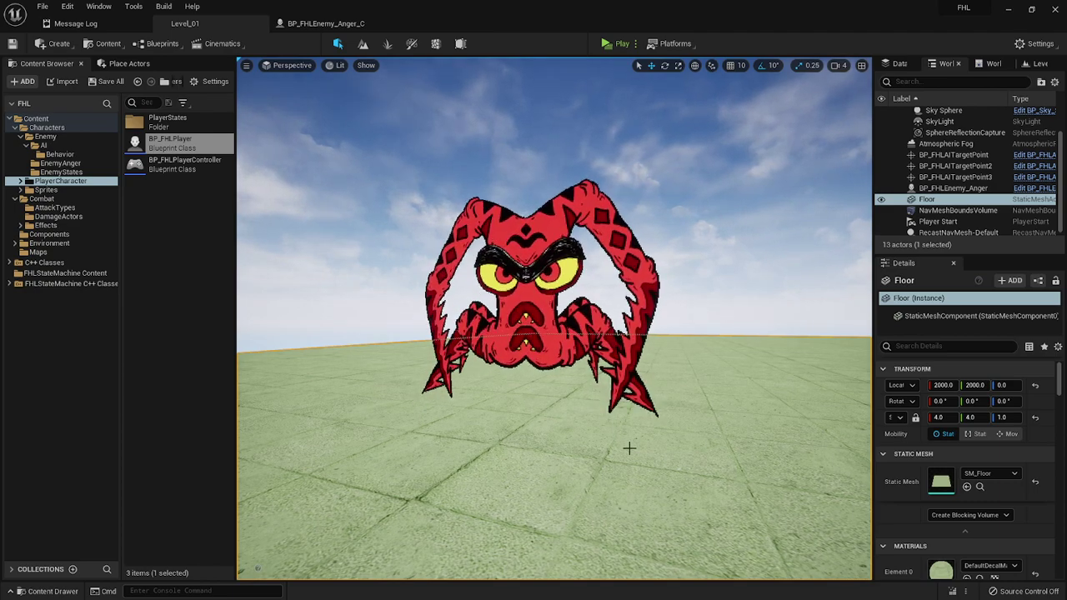
right_click_drag(615, 452, 624, 460)
key("s")
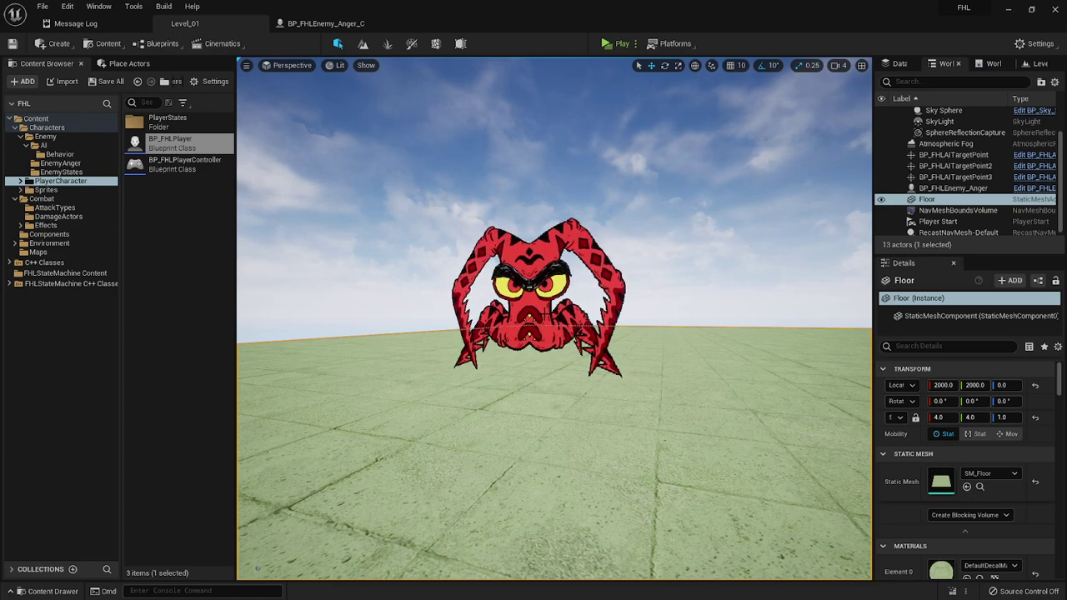
right_click_drag(557, 358, 523, 405)
key("w")
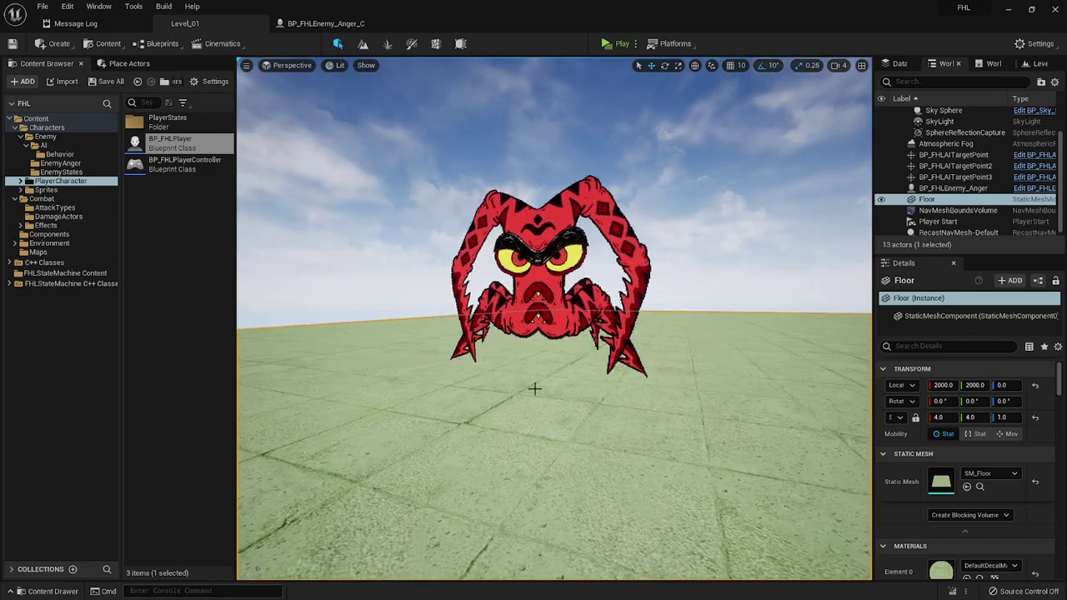
right_click_drag(538, 389, 539, 389)
- View the whole green floor of the level from above
right_click_drag(641, 452, 630, 458)
key("e")
key("e")
key("s")
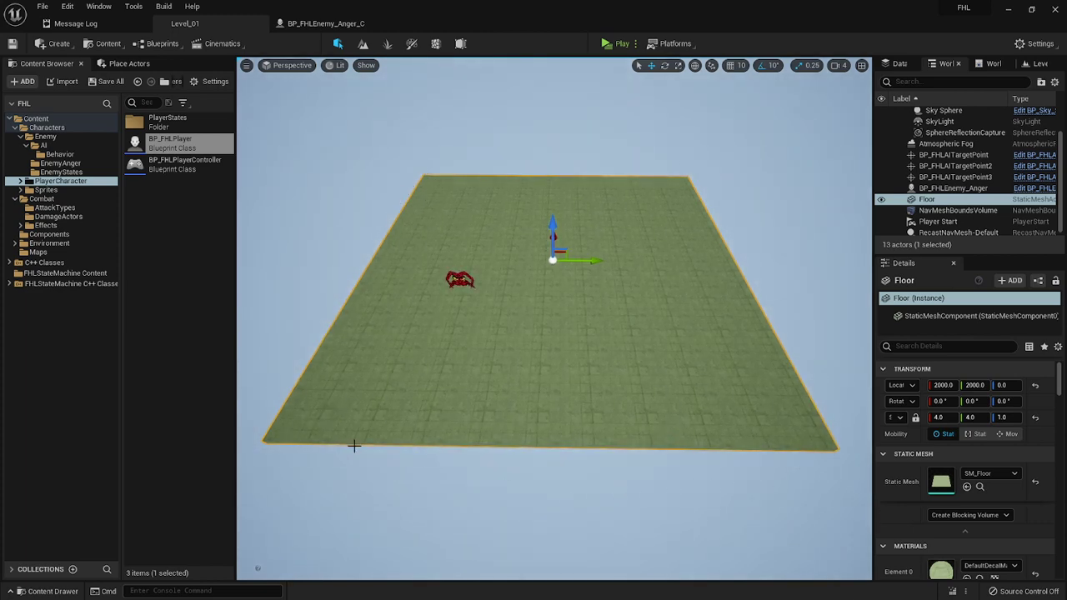
right_click_drag(612, 443, 604, 425)
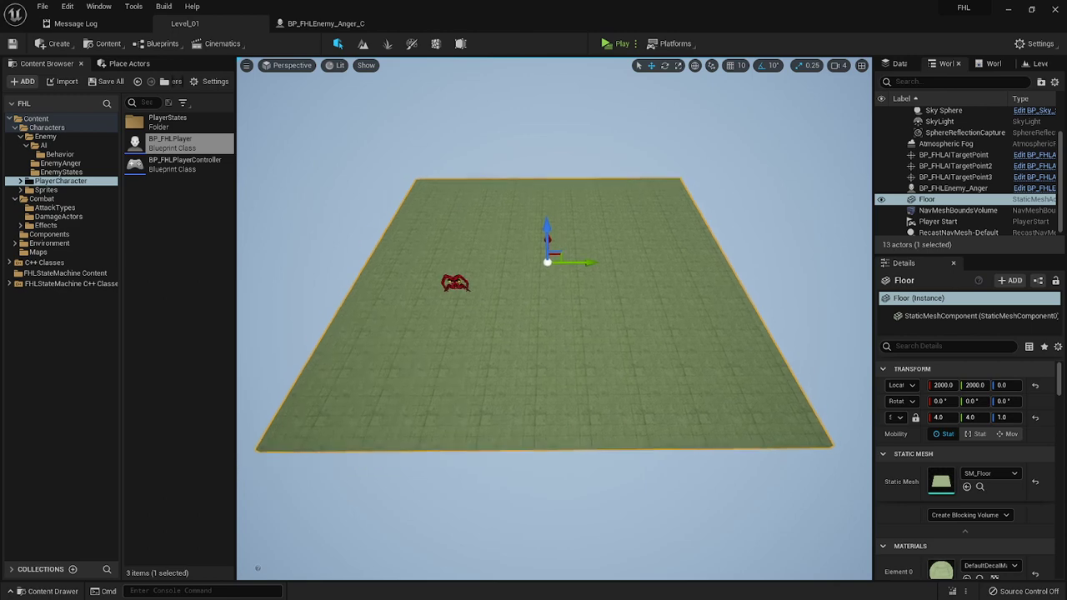
right_click_drag(603, 420, 603, 420)
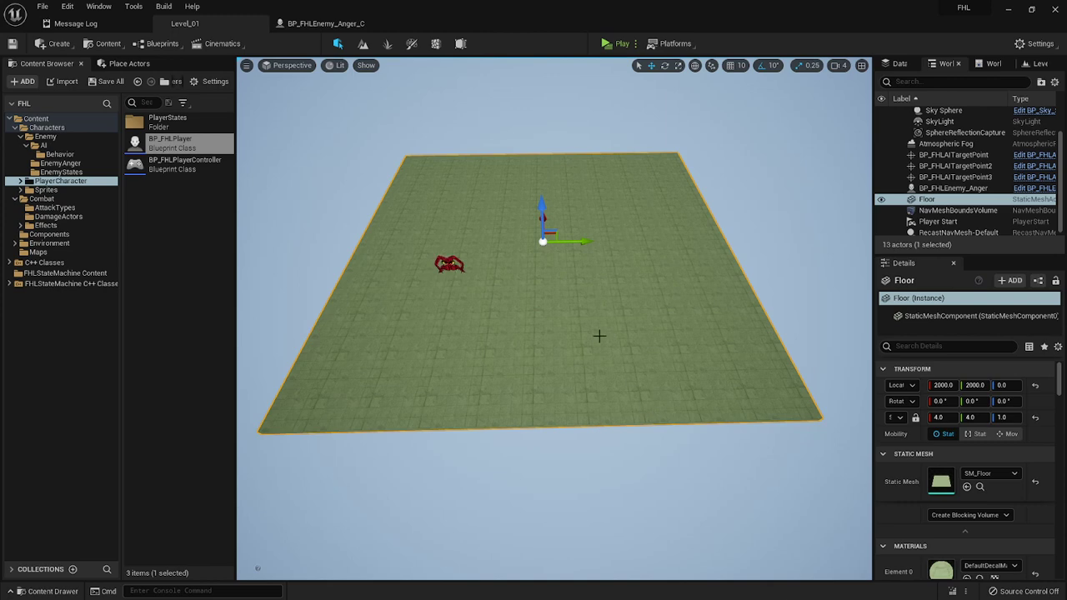
right_click_drag(603, 298, 645, 305)
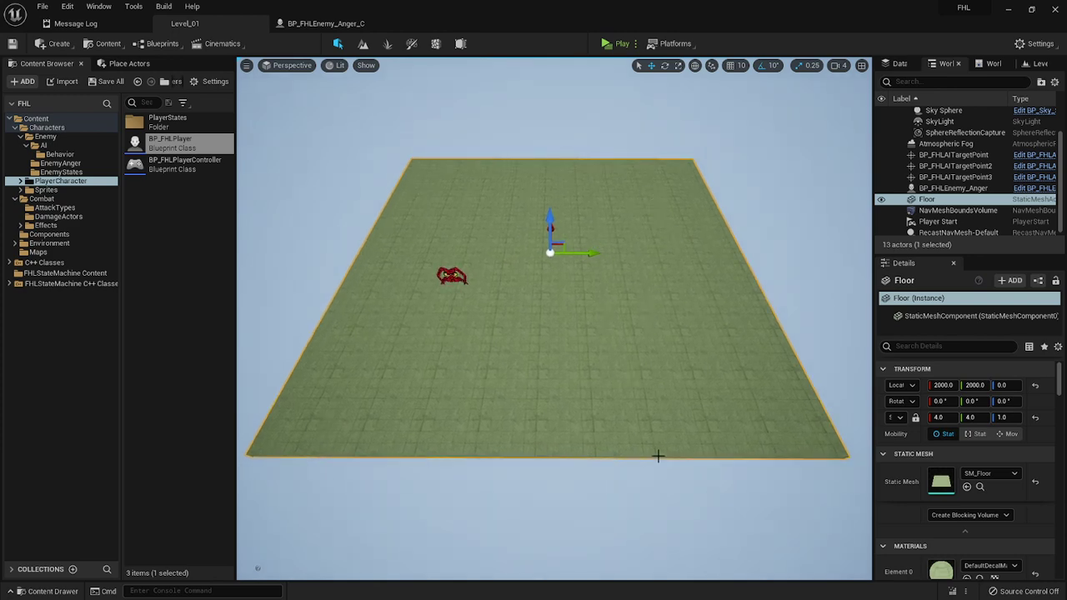
right_click_drag(553, 299, 552, 299)
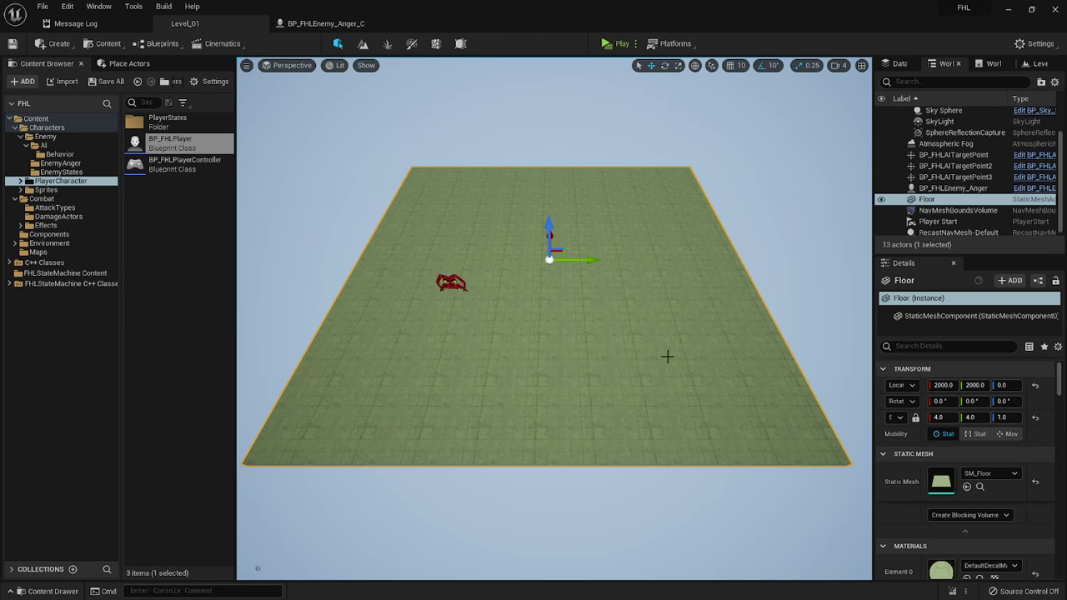
- Inspect the floor's tiled surface from near ground level and from a raised viewpoint
right_click_drag(555, 319, 593, 422)
key("w")
key("w")
key("s")
key("w")
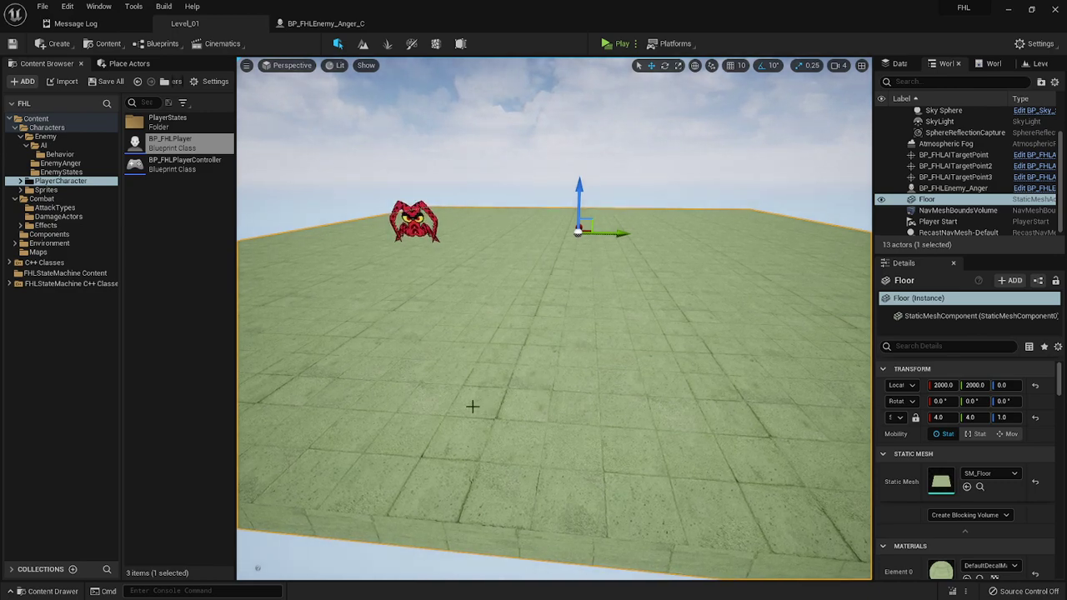
mouse_move(632, 400)
right_mouse_down()
mouse_move(515, 365)
mouse_move(681, 372)
mouse_move(583, 382)
mouse_move(637, 418)
mouse_move(627, 386)
mouse_move(642, 442)
mouse_move(620, 412)
right_mouse_up()
key("w")
key("s")
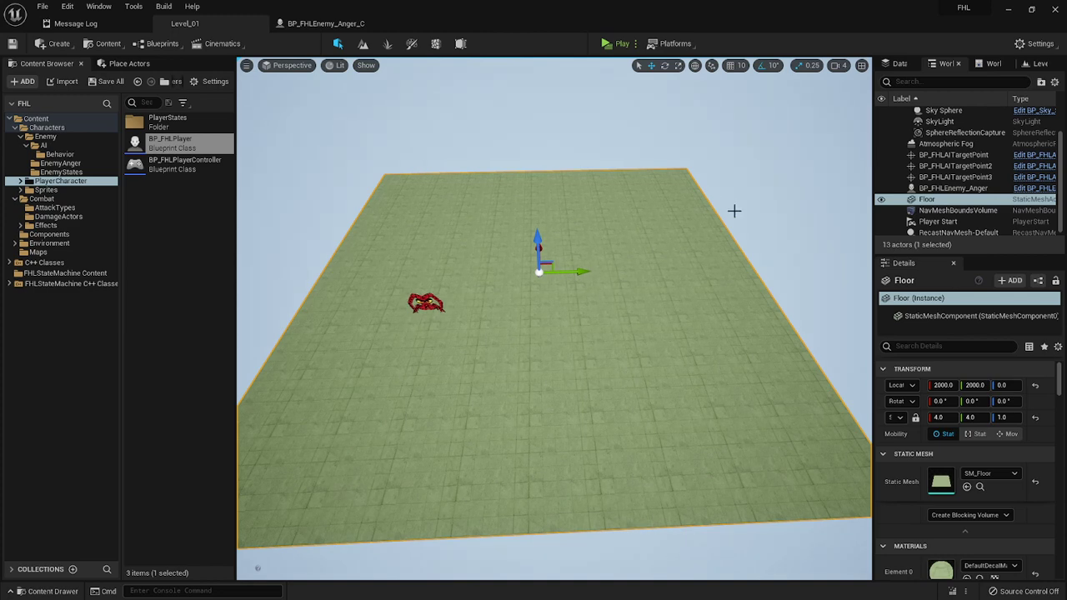
right_click_drag(620, 412, 607, 402)
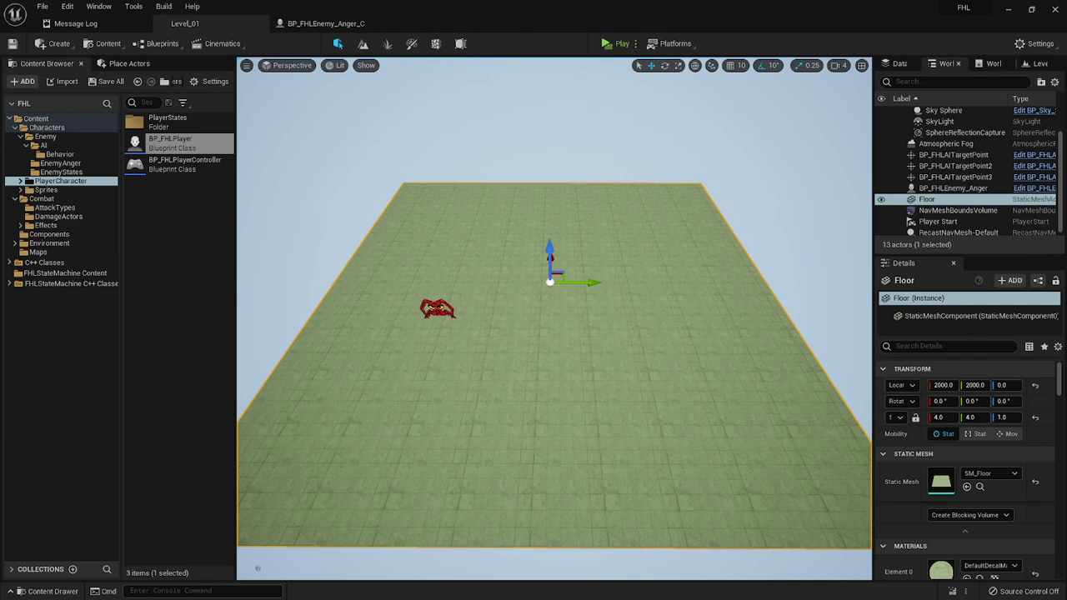
right_click_drag(532, 412, 535, 412)
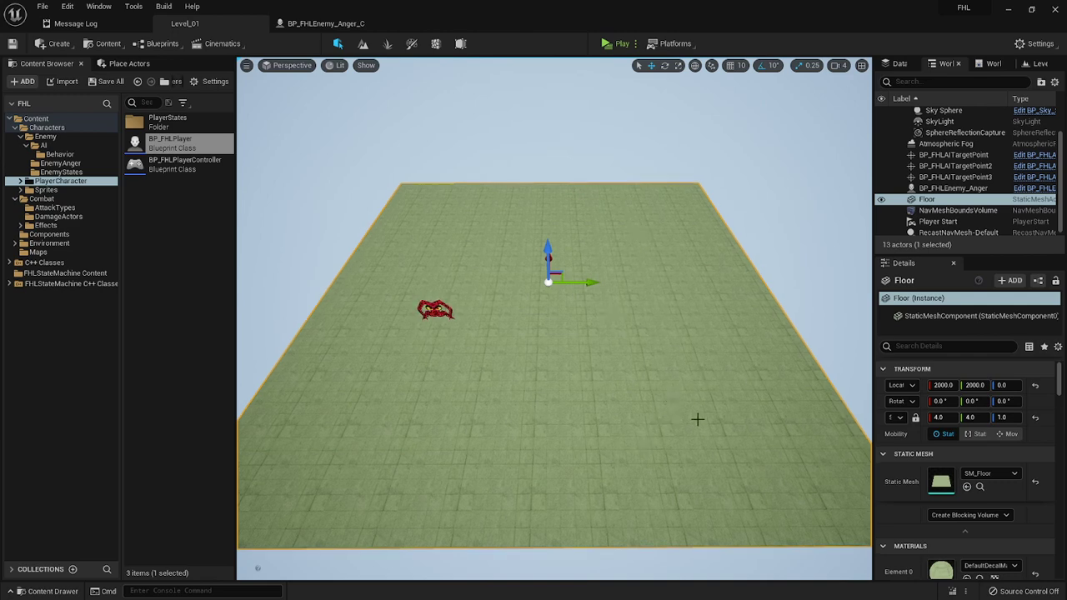
right_click_drag(612, 410, 618, 382)
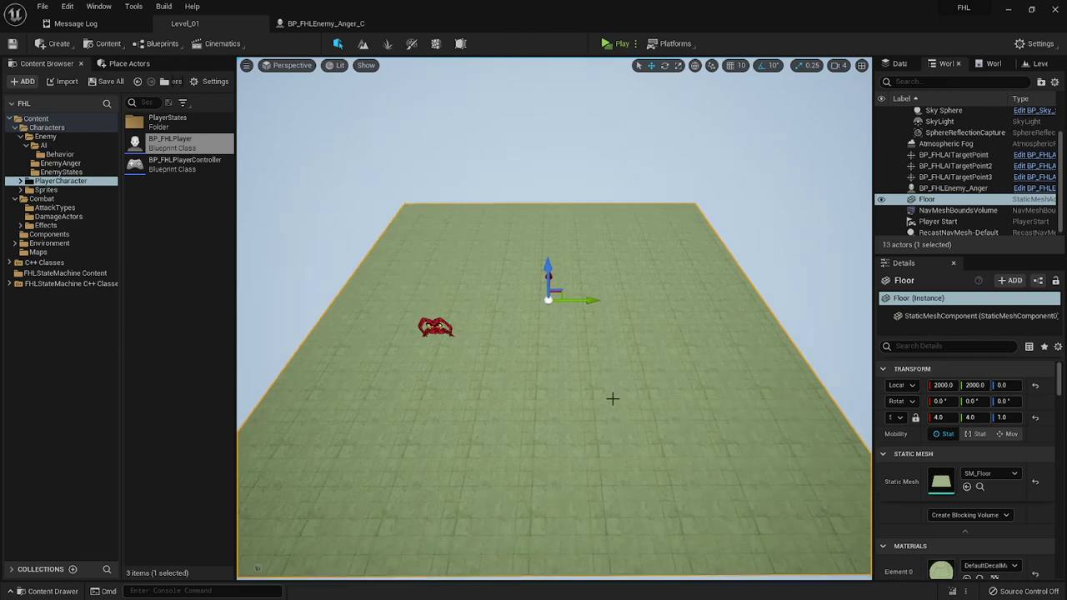
right_click_drag(716, 441, 737, 435)
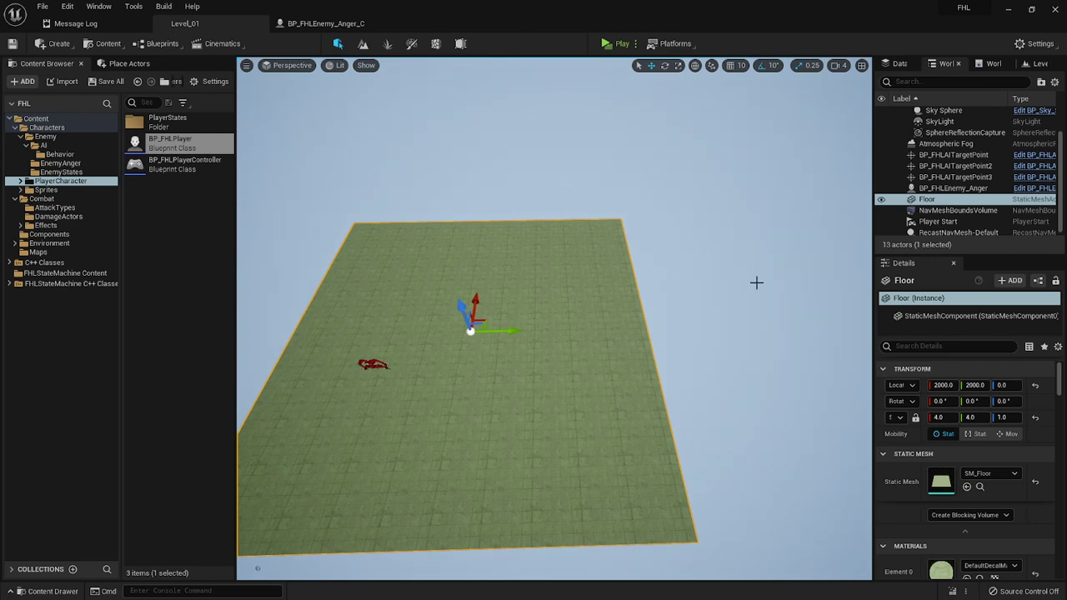
mouse_move(715, 411)
right_mouse_down()
mouse_move(673, 422)
mouse_move(589, 415)
mouse_move(665, 427)
mouse_move(715, 415)
right_mouse_up()
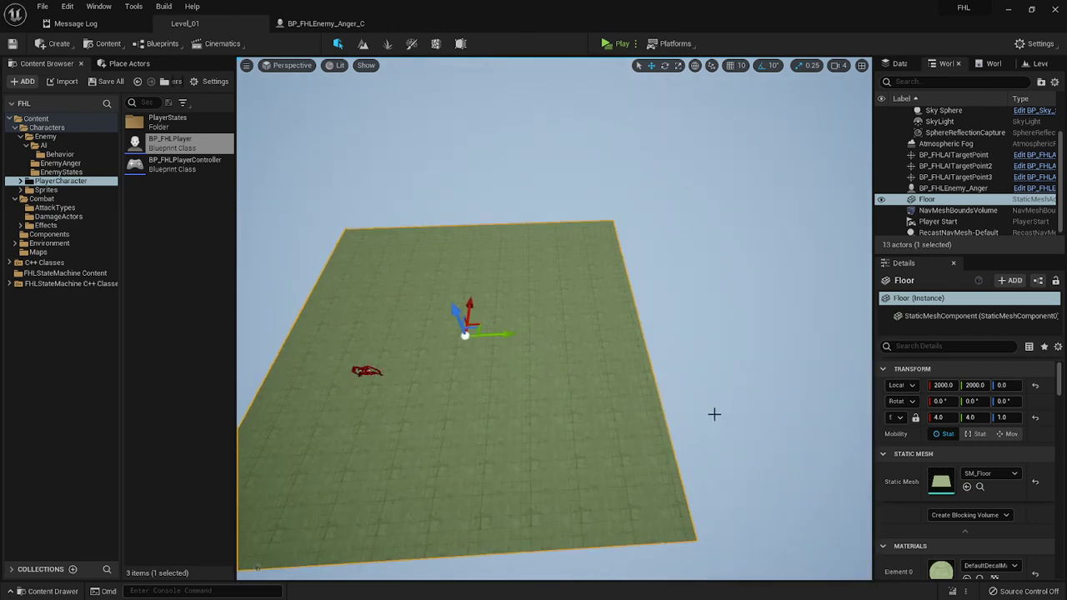
right_click_drag(650, 416, 644, 421)
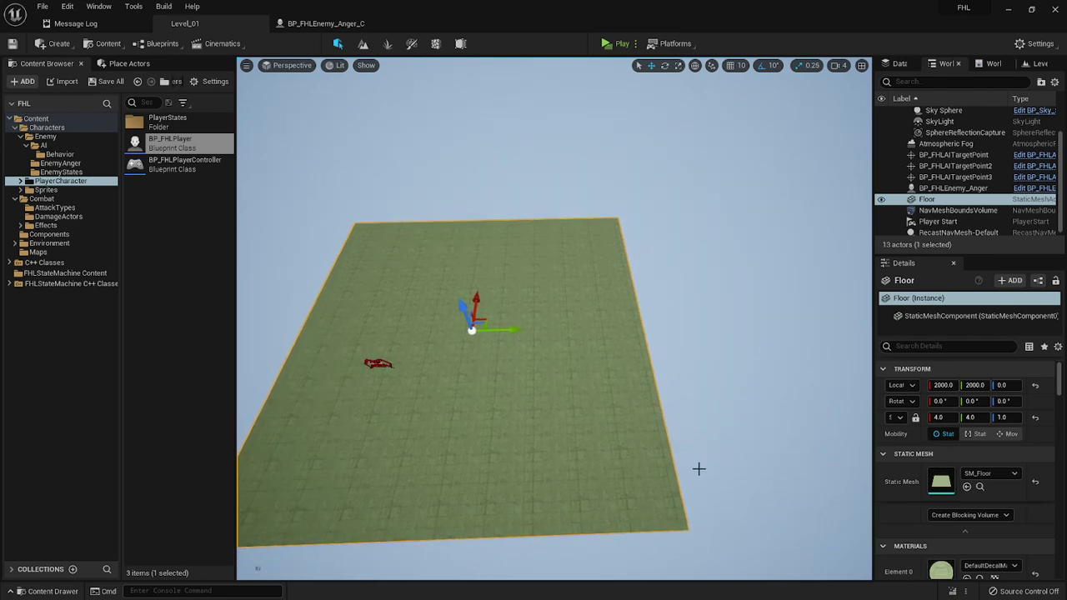
mouse_move(727, 471)
right_mouse_down()
mouse_move(719, 459)
mouse_move(729, 468)
right_mouse_up()
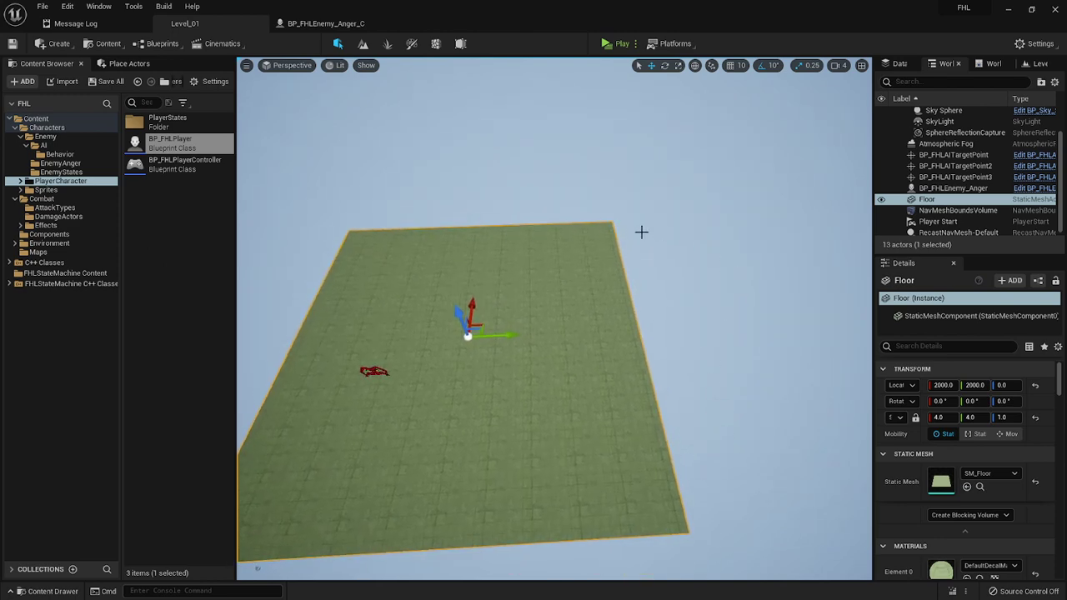
right_click_drag(612, 459, 535, 457)
right_click_drag(617, 429, 551, 447)
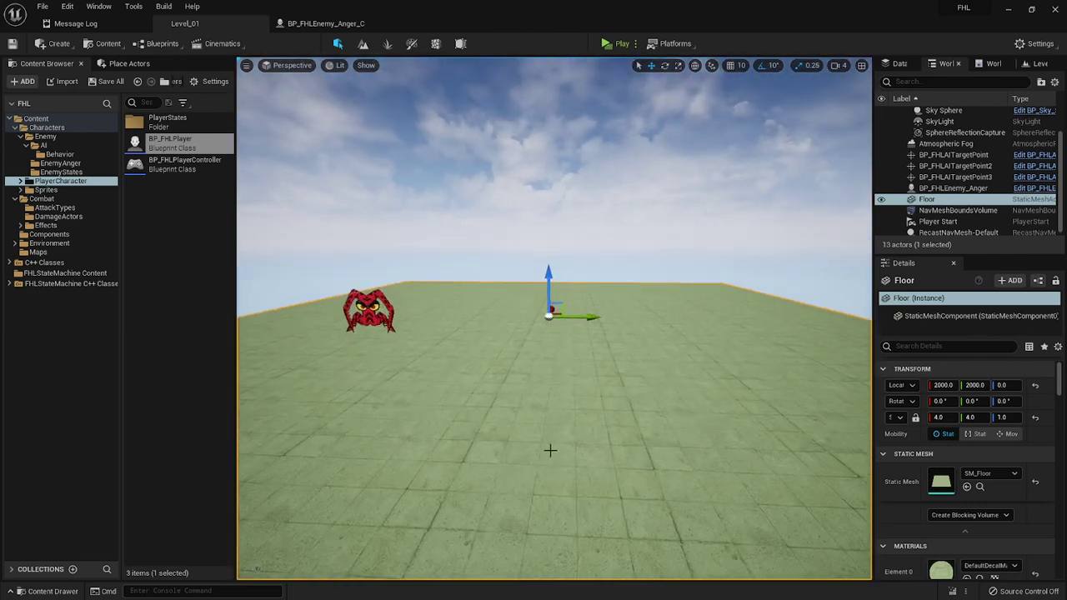
right_click_drag(705, 329, 636, 436)
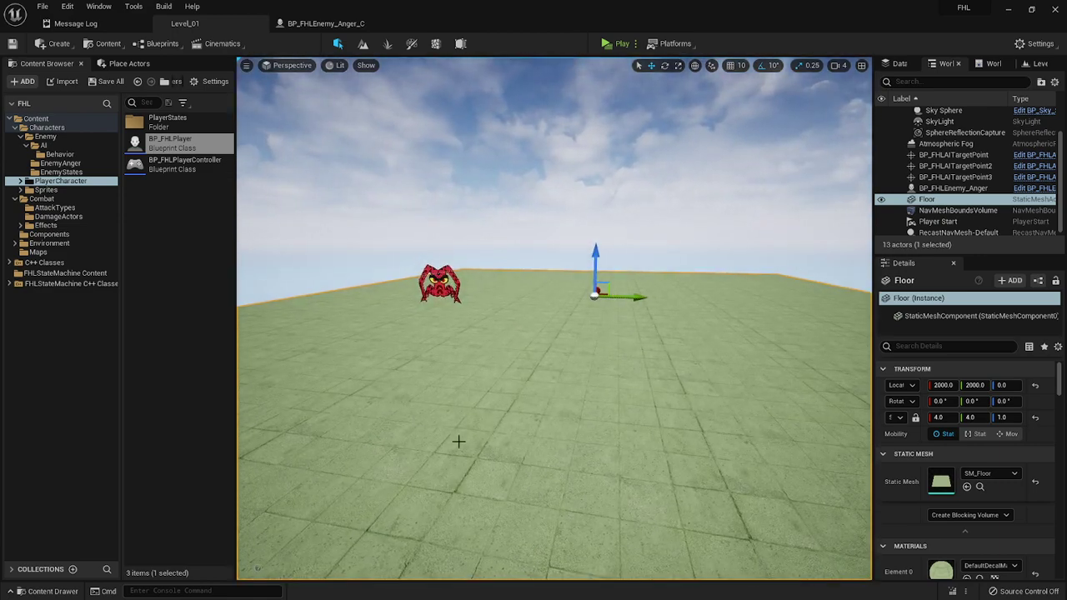
right_click_drag(459, 441, 630, 395)
key("s")
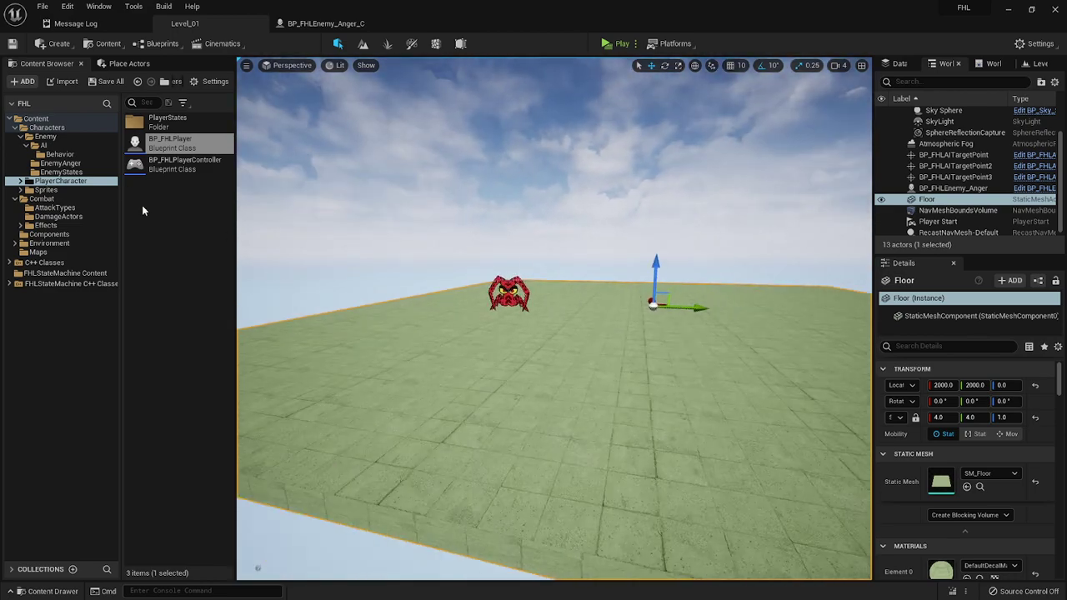
- Look through the Environment folder and its Tropical subfolders, and select the SM_Floor static mesh
left_click(22, 226)
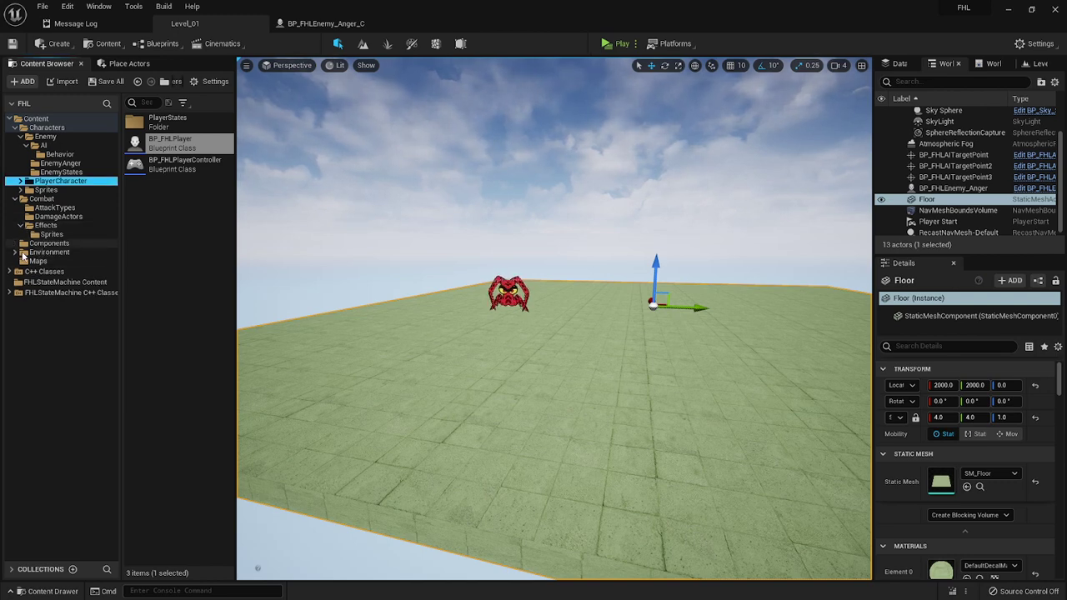
left_click(14, 252)
left_click(33, 261)
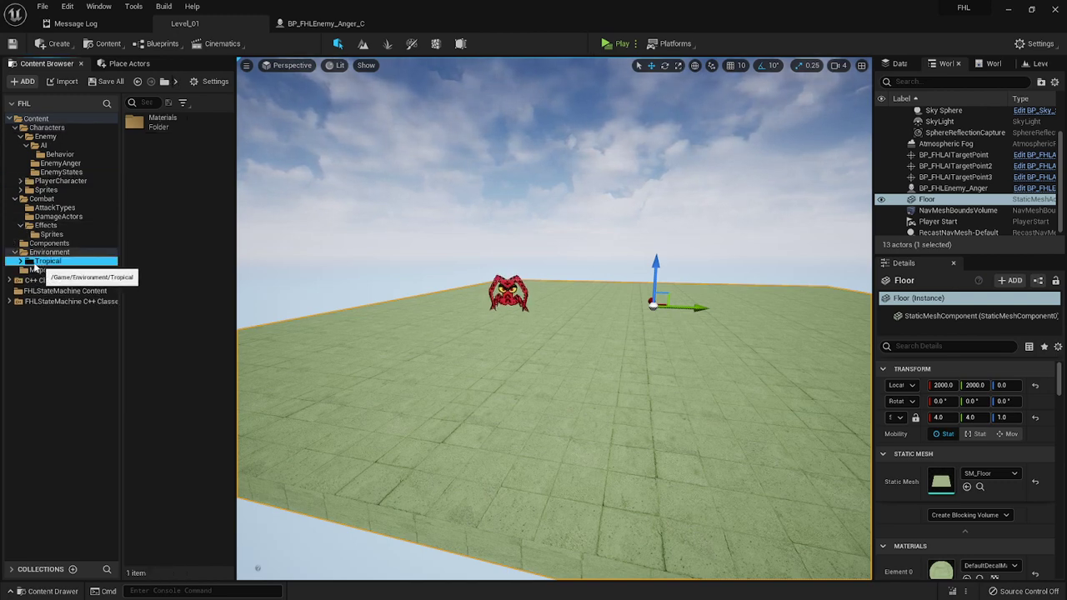
left_click(20, 261)
left_click(55, 269)
left_click(47, 261)
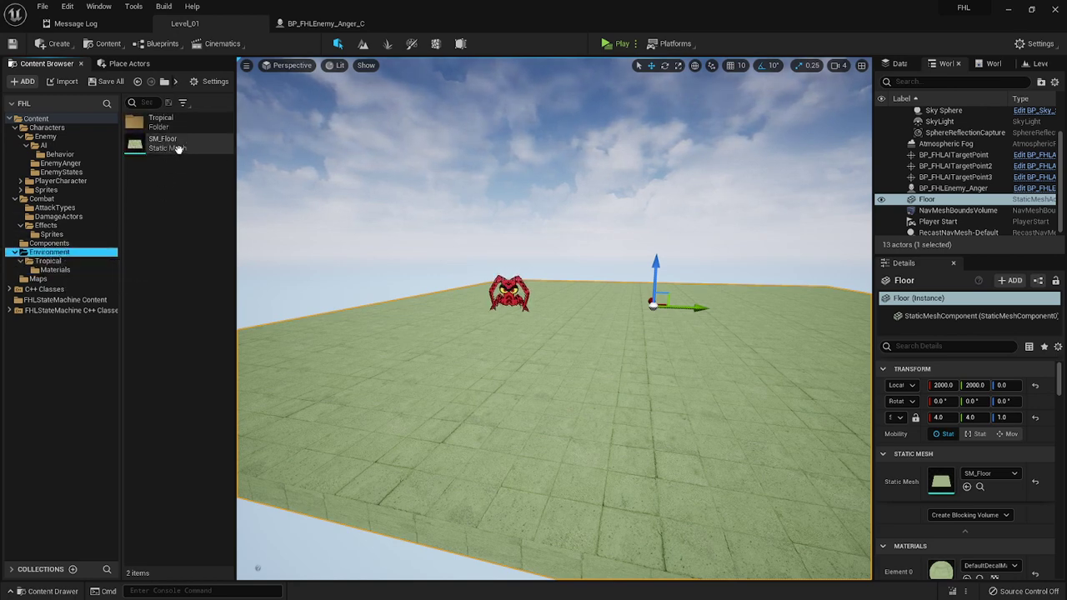
left_click(157, 149)
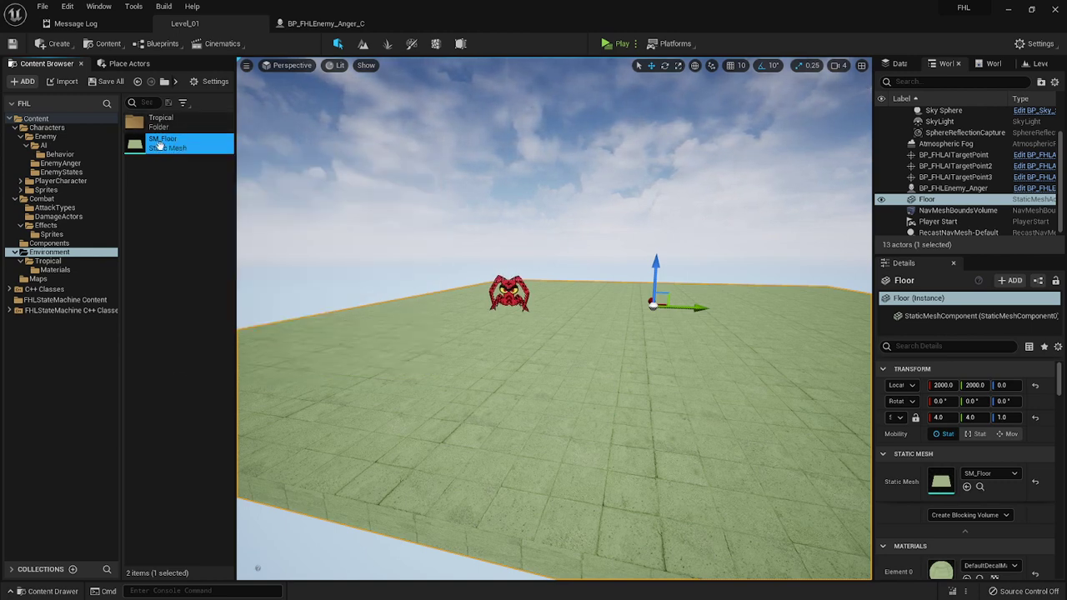
- Open the Materials folder inside Environment/Tropical
left_click(159, 122)
double_click(158, 122)
left_click(150, 121)
double_click(150, 121)
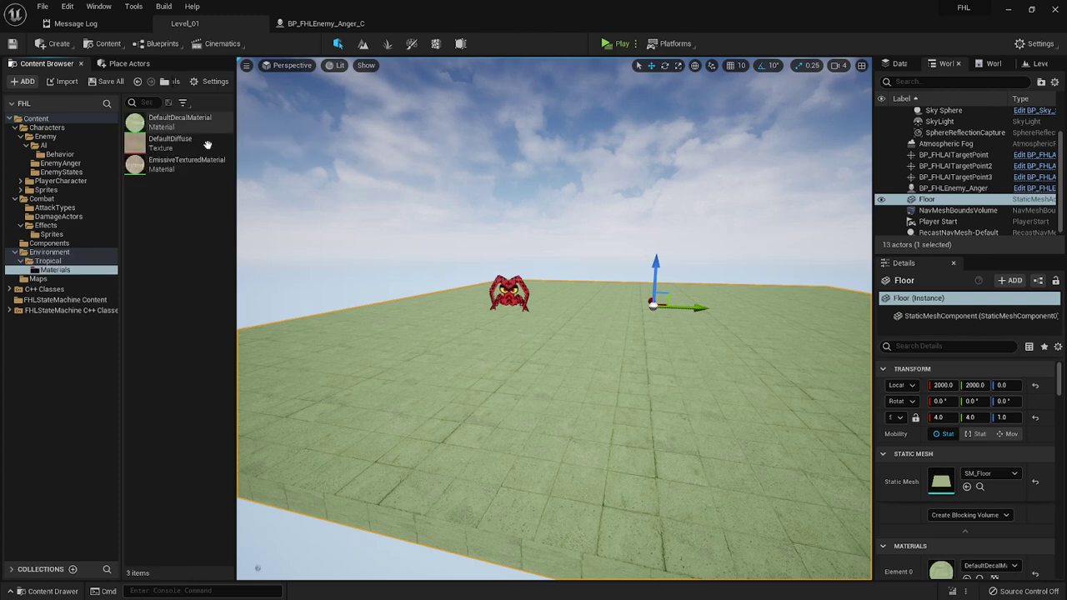
- Duplicate the DefaultDecalMaterial material and enter Env_M_Floor_Tropical as the name of the copy
left_click(165, 126)
right_click(164, 127)
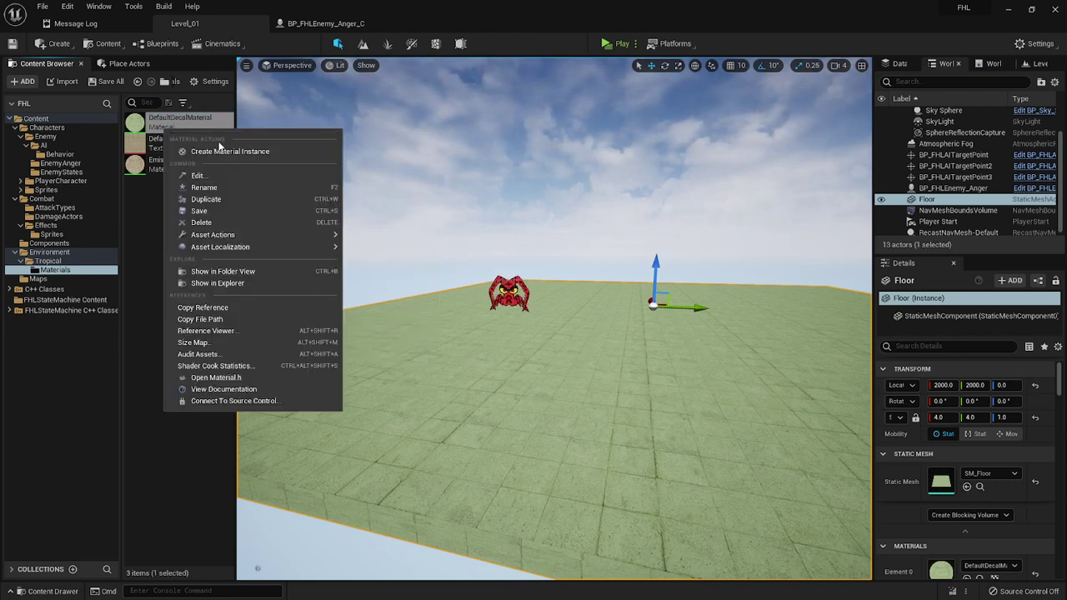
left_click(264, 198)
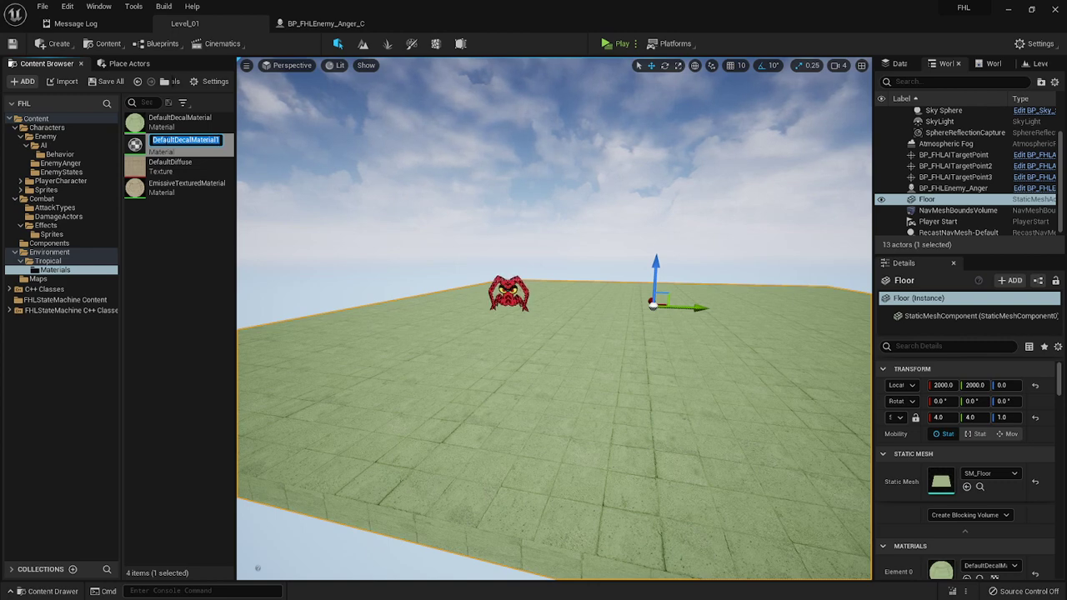
type("M")
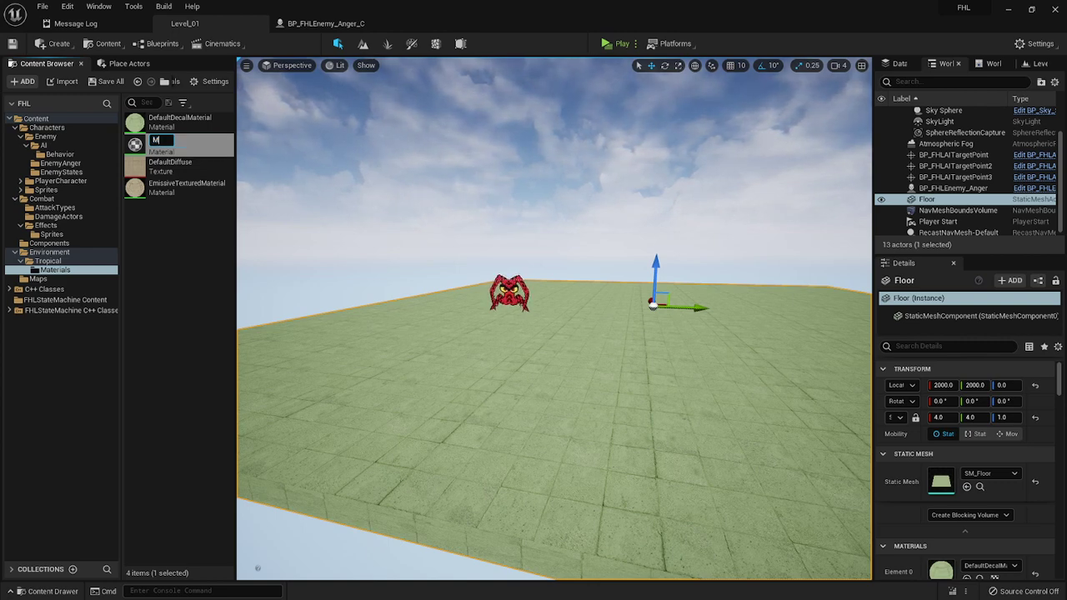
key("BackSpace")
key("BackSpace")
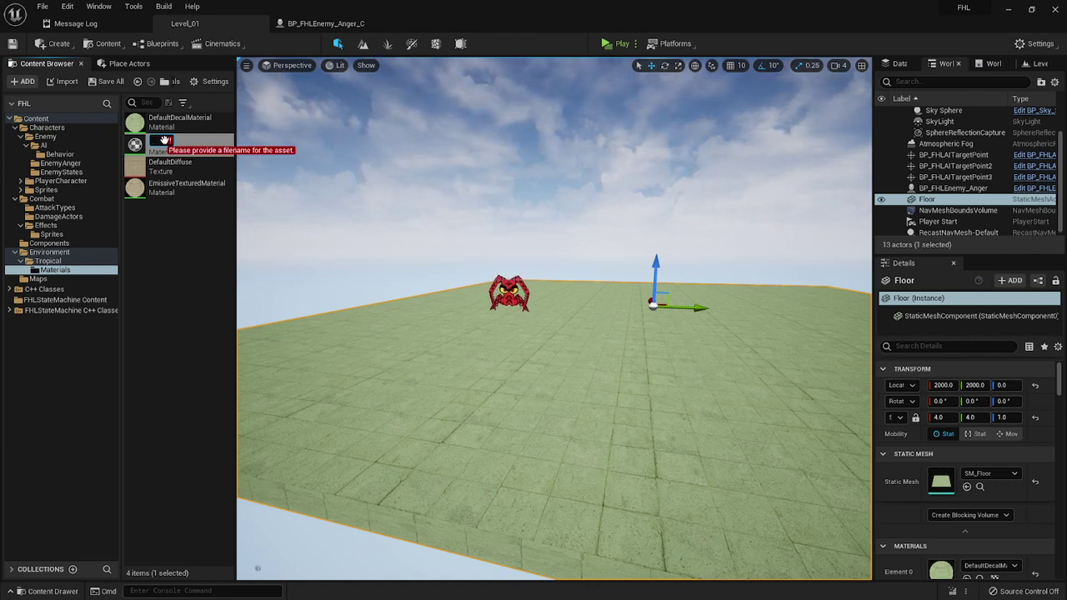
type("E")
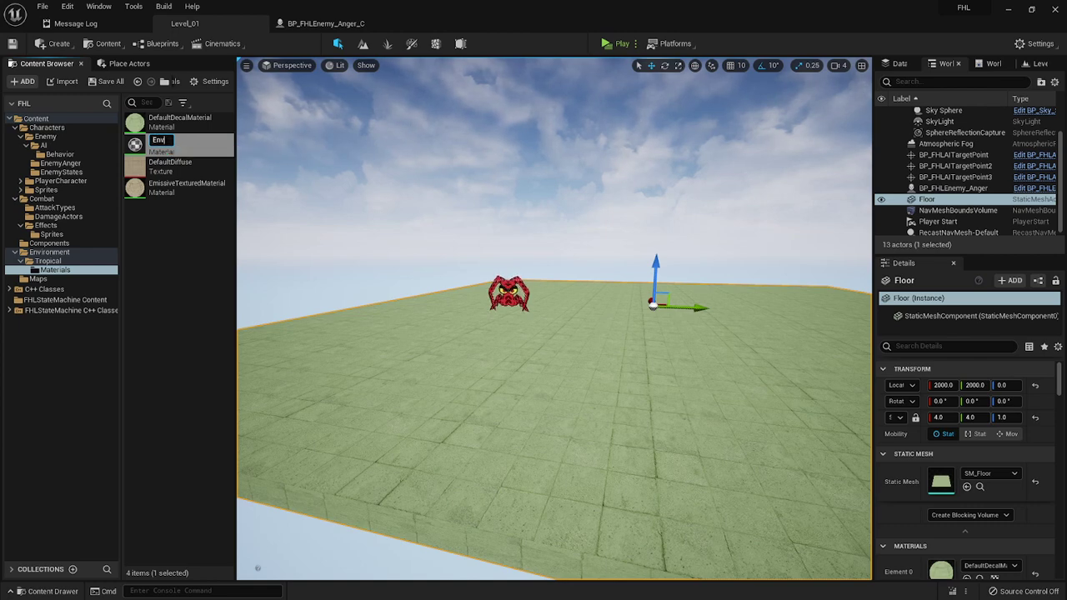
type("nv_M")
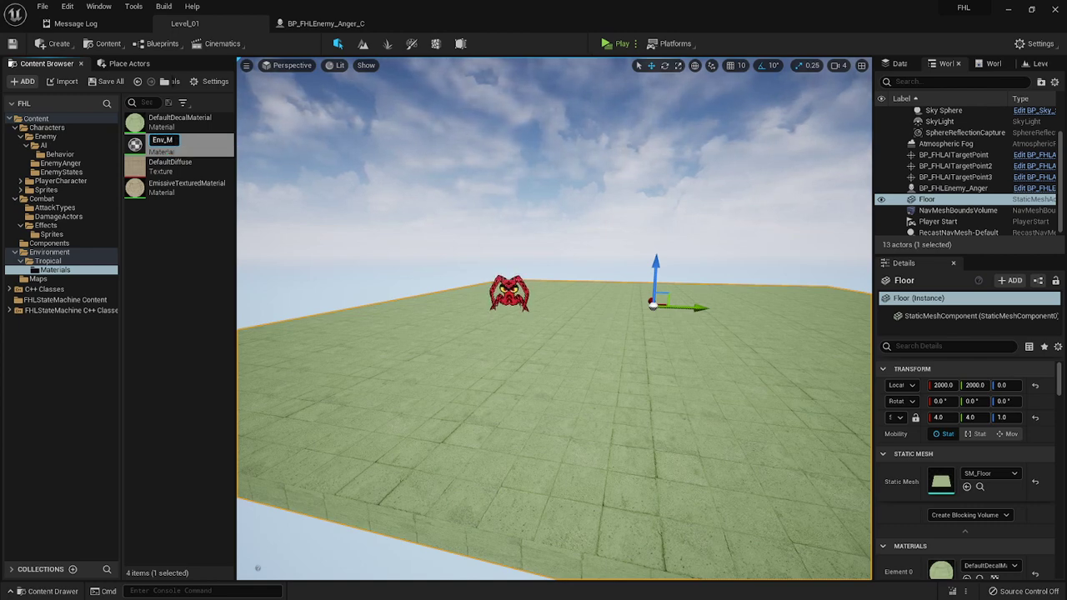
type("_")
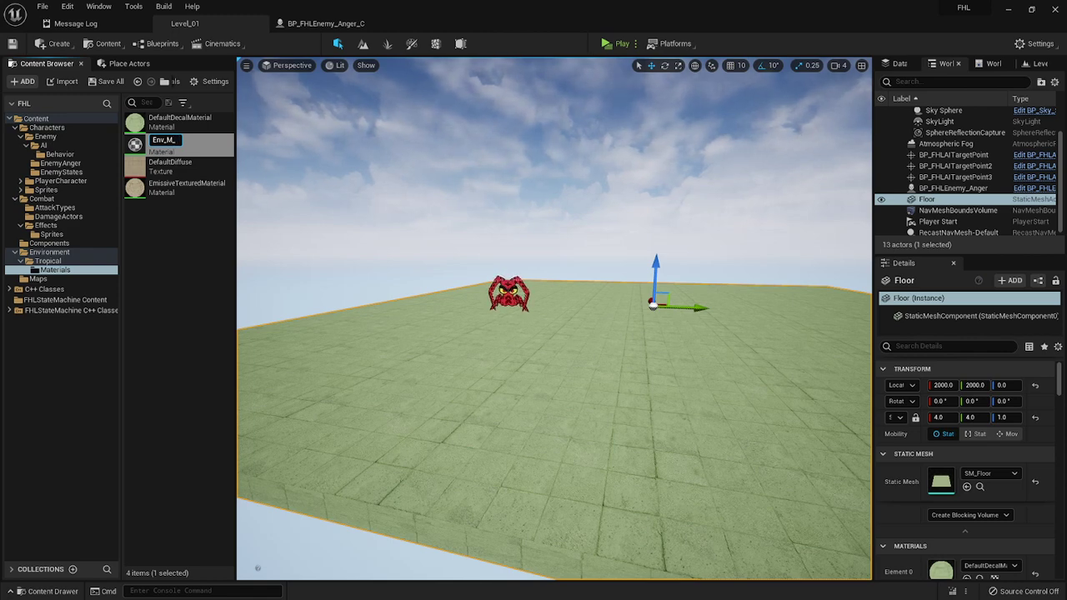
type("Floor")
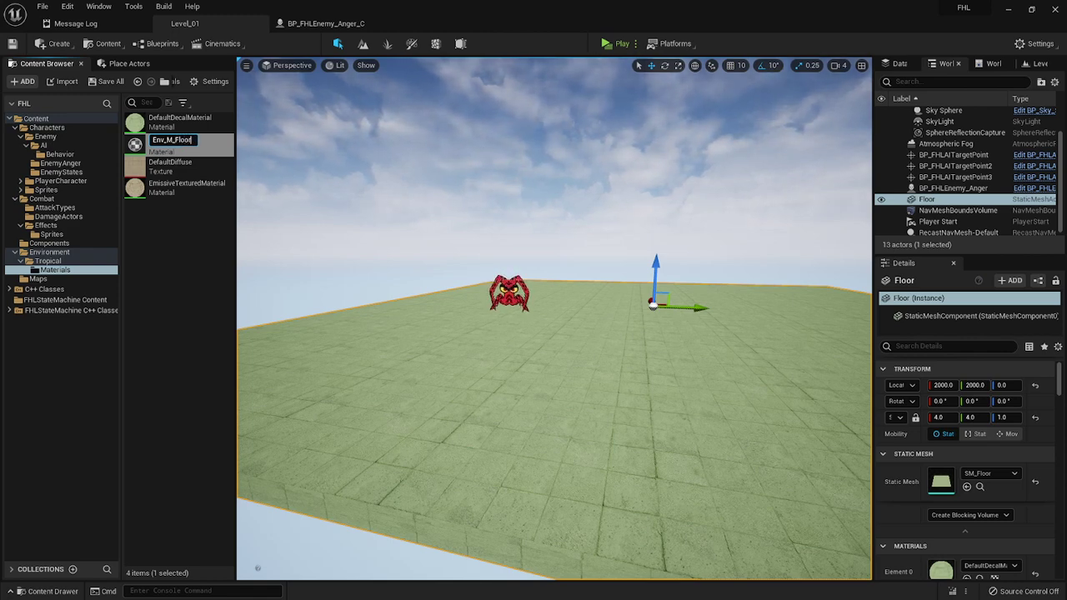
type("_Tropical")
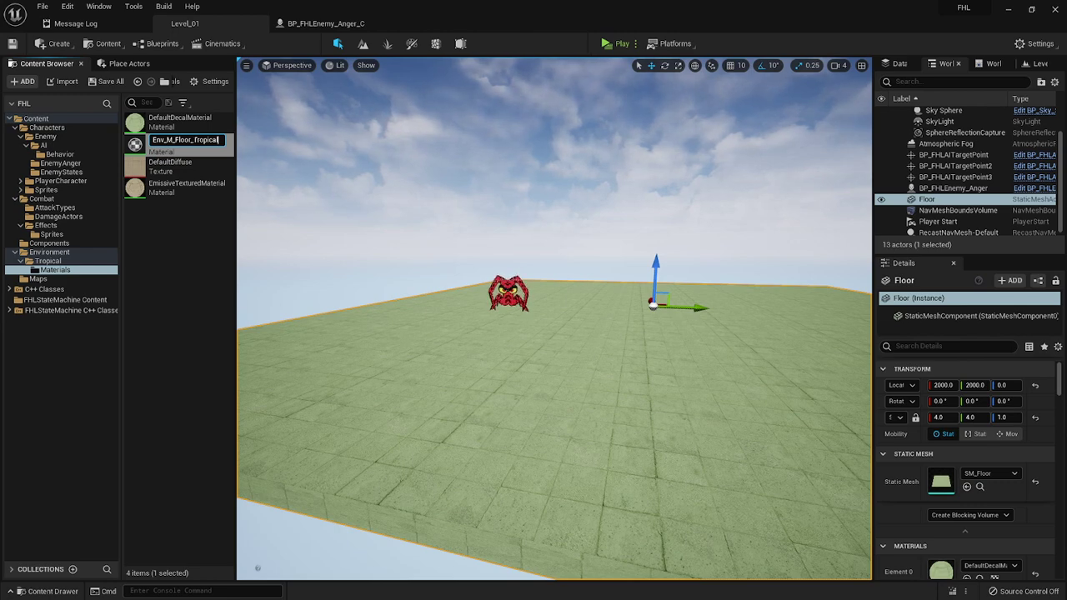
- Name the duplicated material Env_Tropical_Floor_M and save it
key("BackSpace")
key("BackSpace")
key("BackSpace")
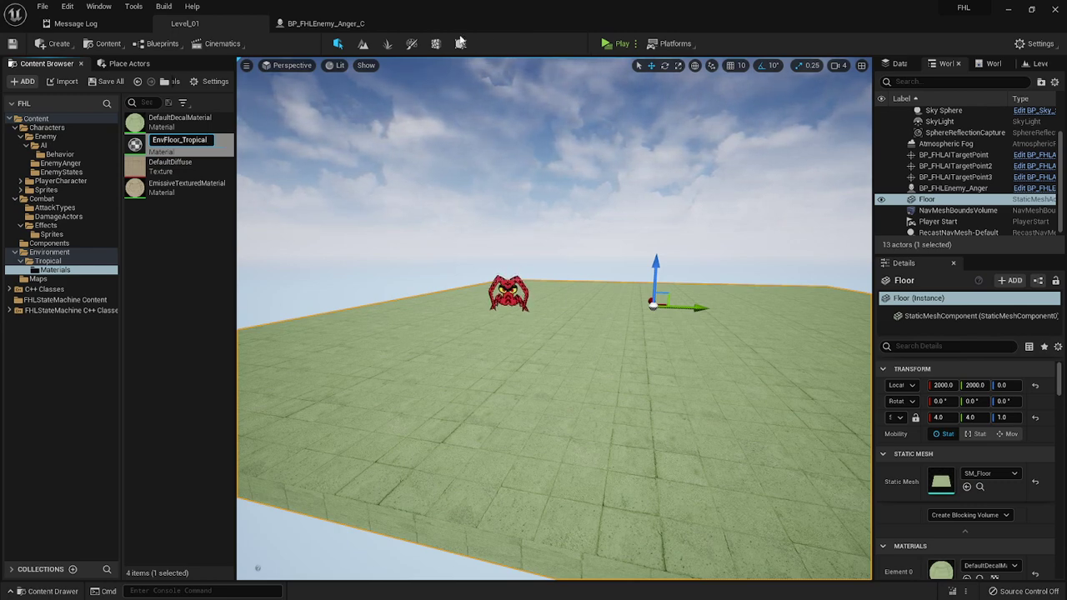
type("_")
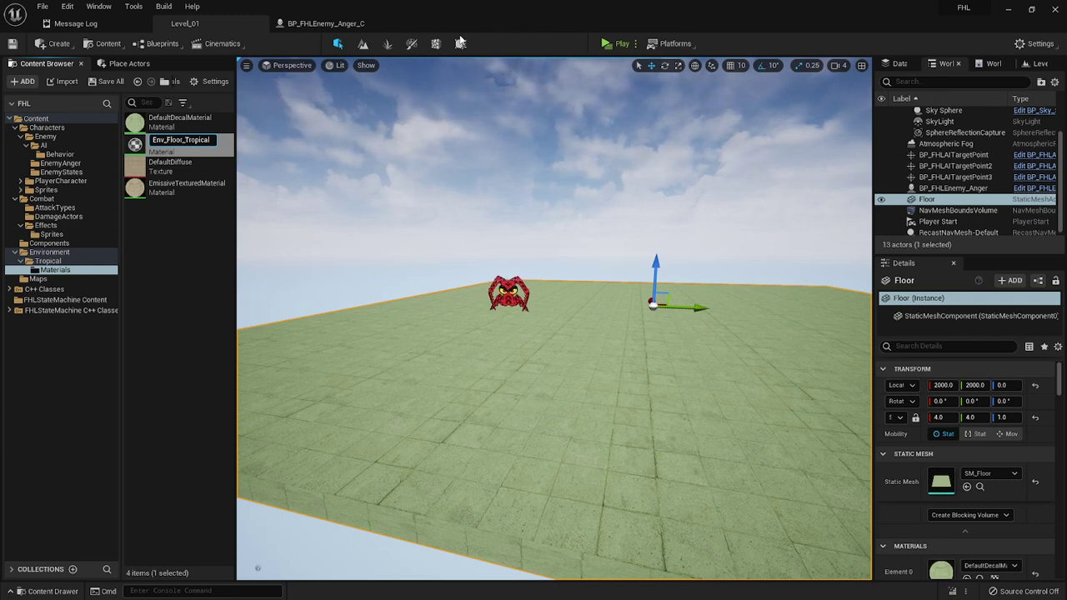
type("_M")
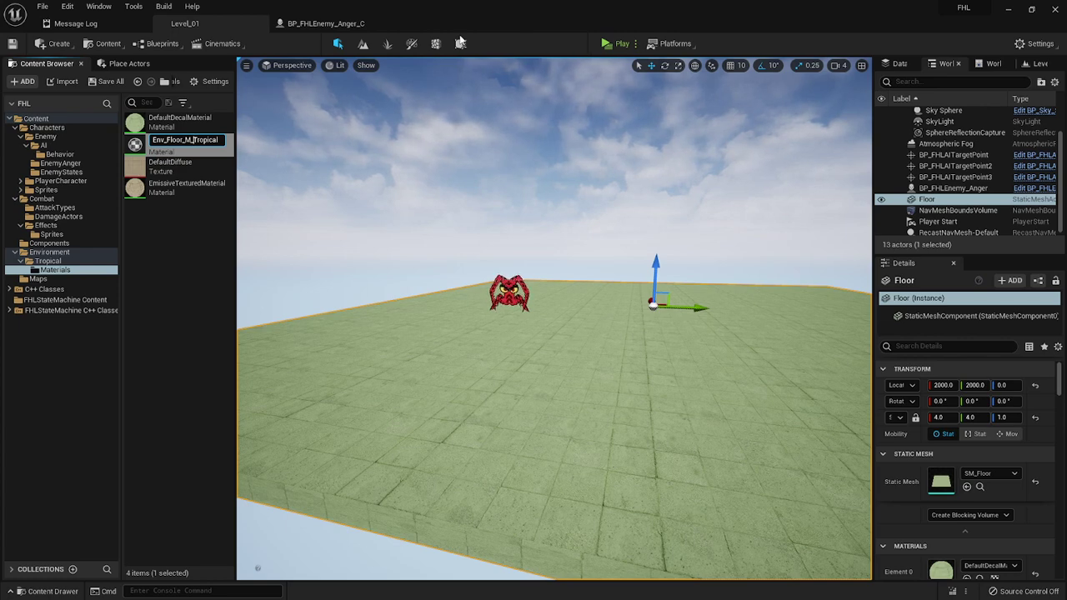
key("BackSpace")
key("BackSpace")
key("BackSpace")
key("BackSpace")
key("BackSpace")
key("BackSpace")
key("BackSpace")
key("BackSpace")
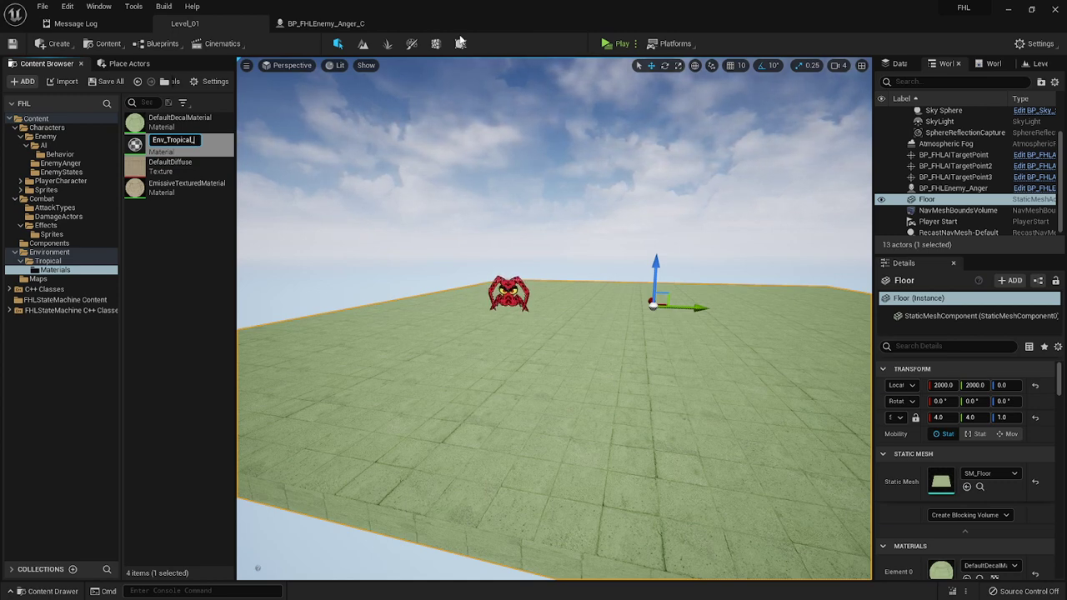
type("_Floor")
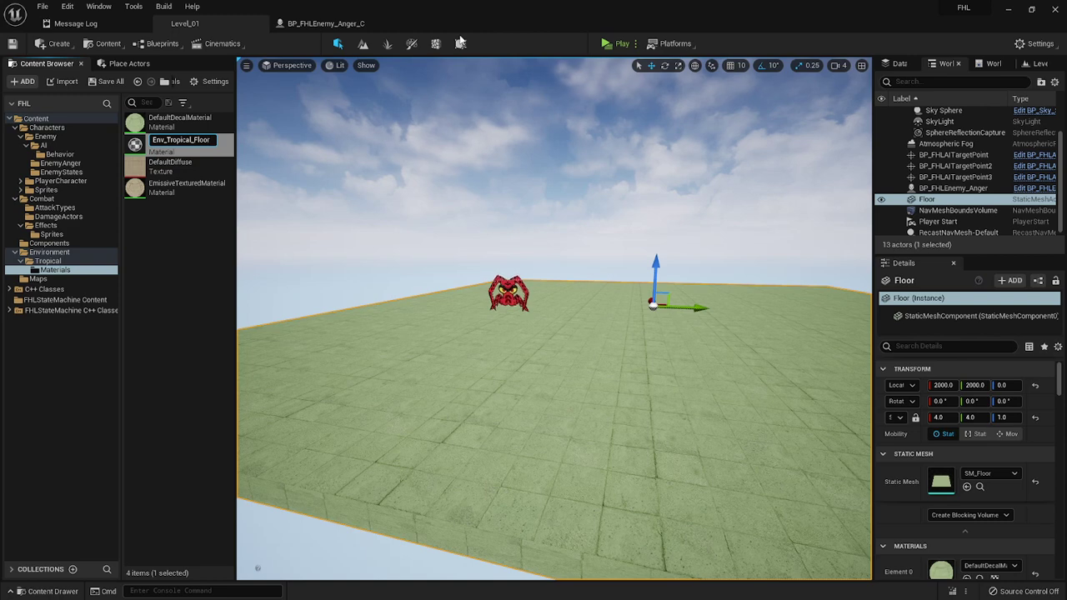
type("_M")
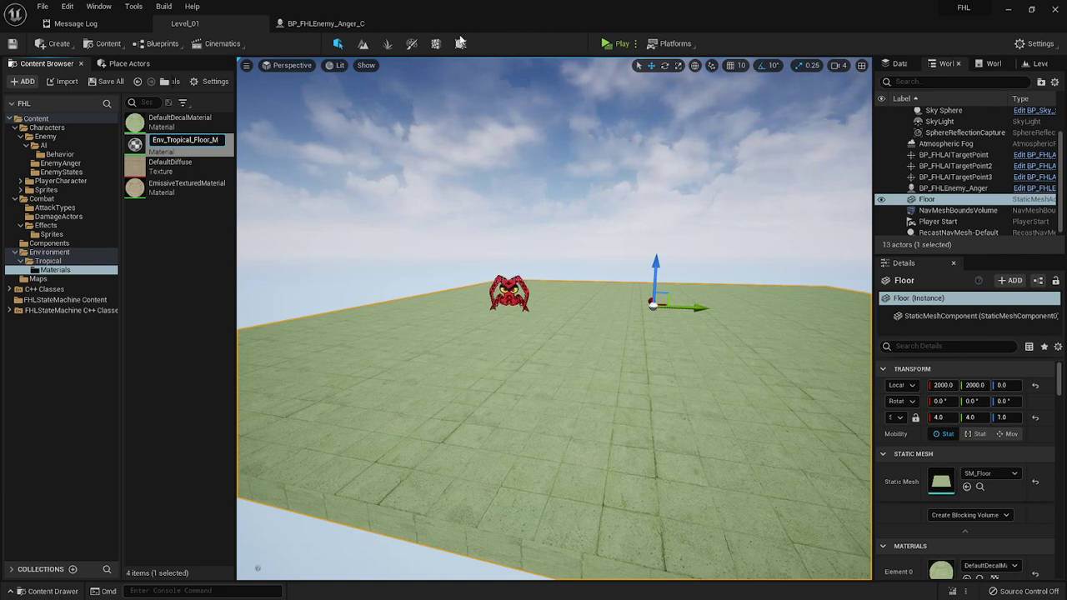
key("Return")
key("ctrl+s")
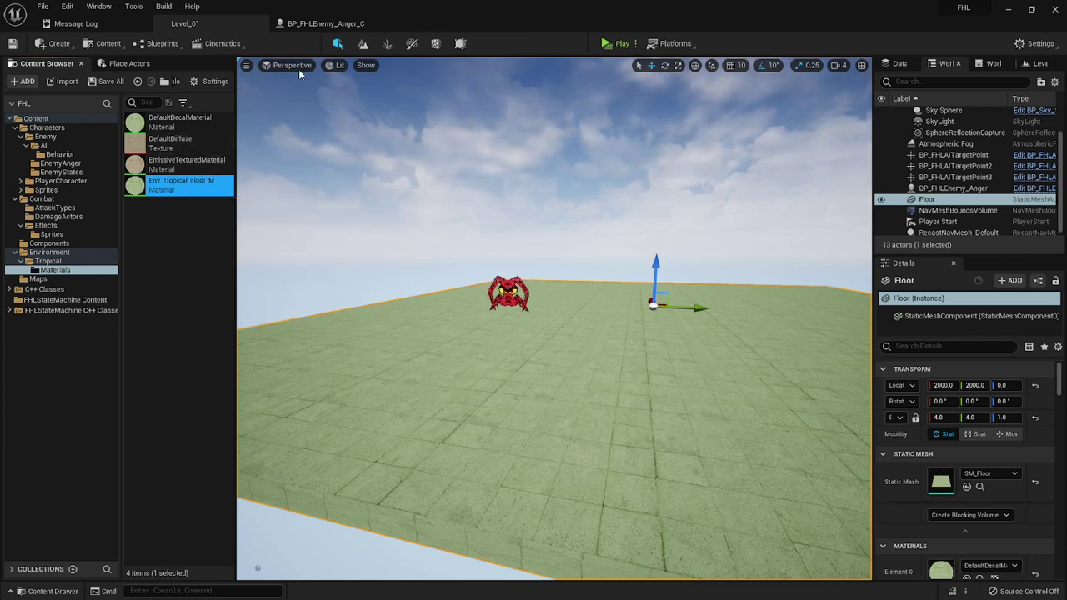
- Open the SM_Floor static mesh from the Environment folder, assign Env_Tropical_Floor_M to its Element 0 material slot, and return to Level_01
left_click(49, 251)
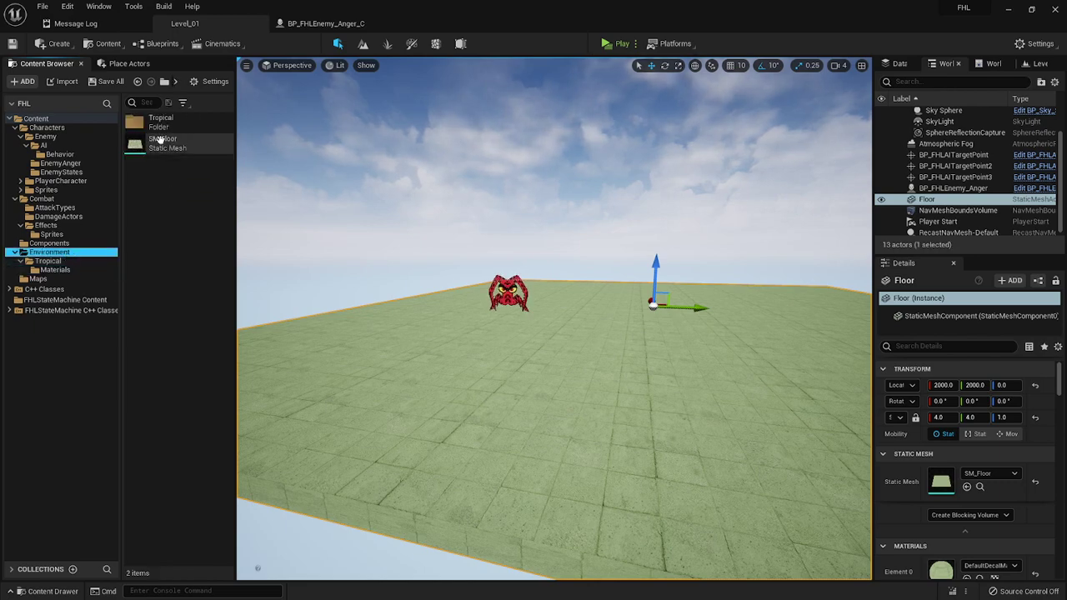
double_click(162, 143)
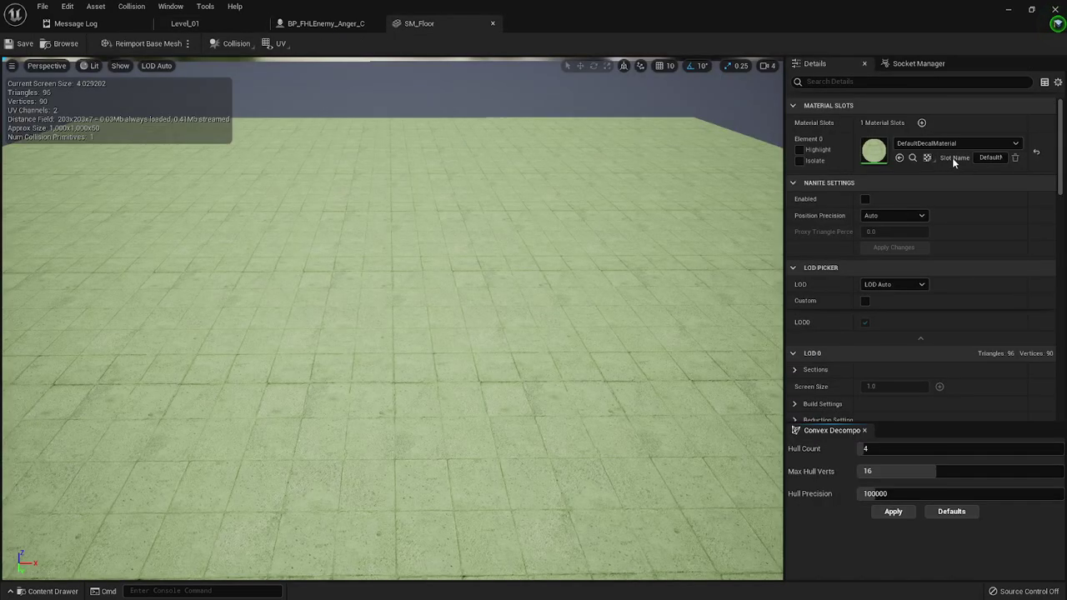
left_click(980, 144)
left_click(954, 317)
left_click(196, 24)
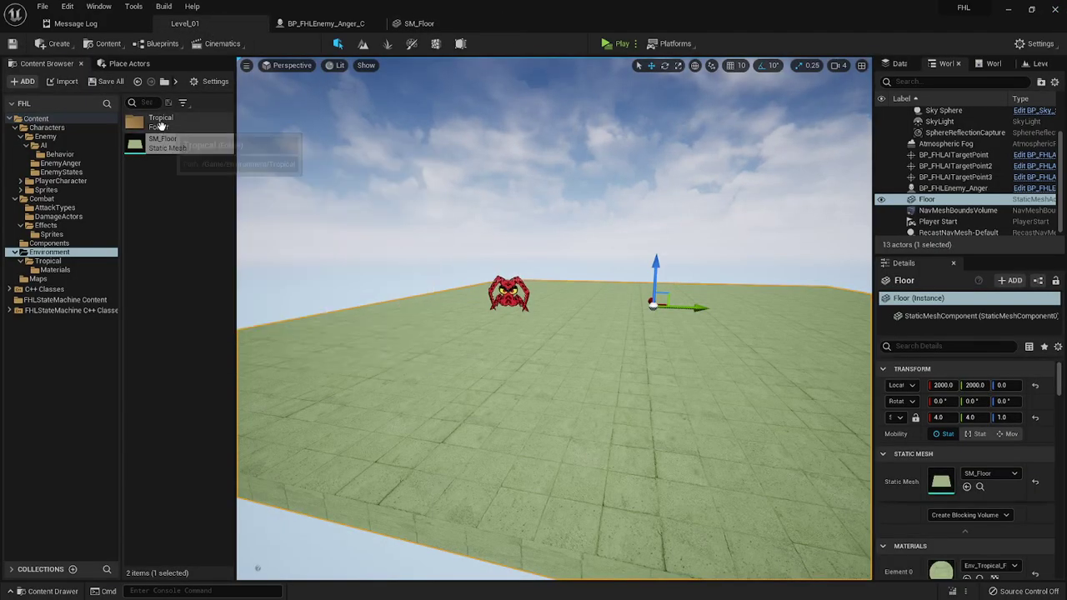
- Duplicate the DefaultDiffuse texture in the Tropical Materials folder and name the copy Env_Tropical_Floor_T
double_click(161, 122)
left_click(52, 270)
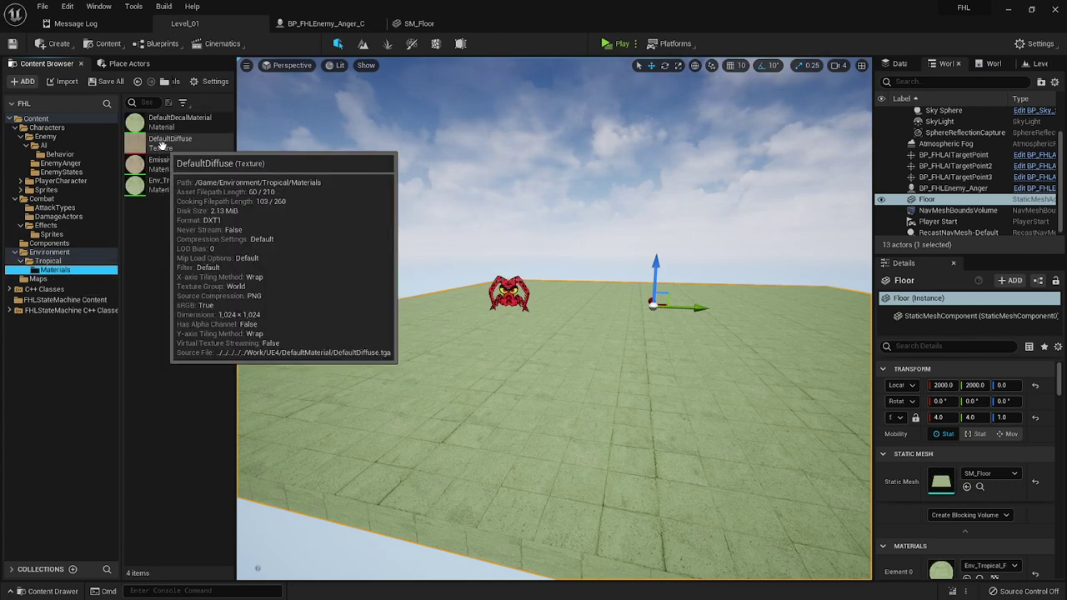
left_click(173, 140)
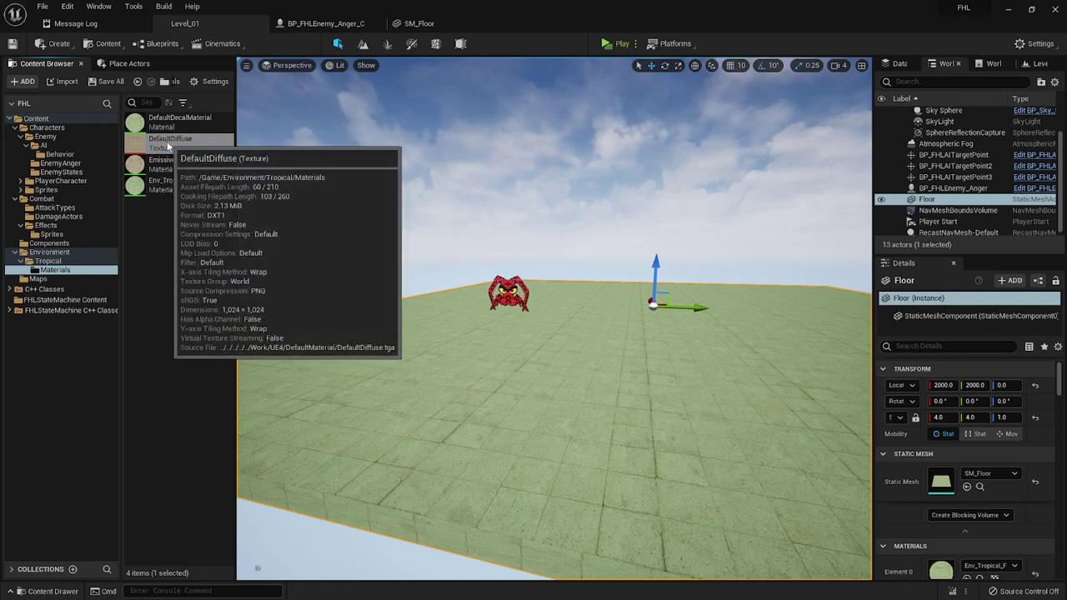
right_click(171, 142)
left_click(209, 343)
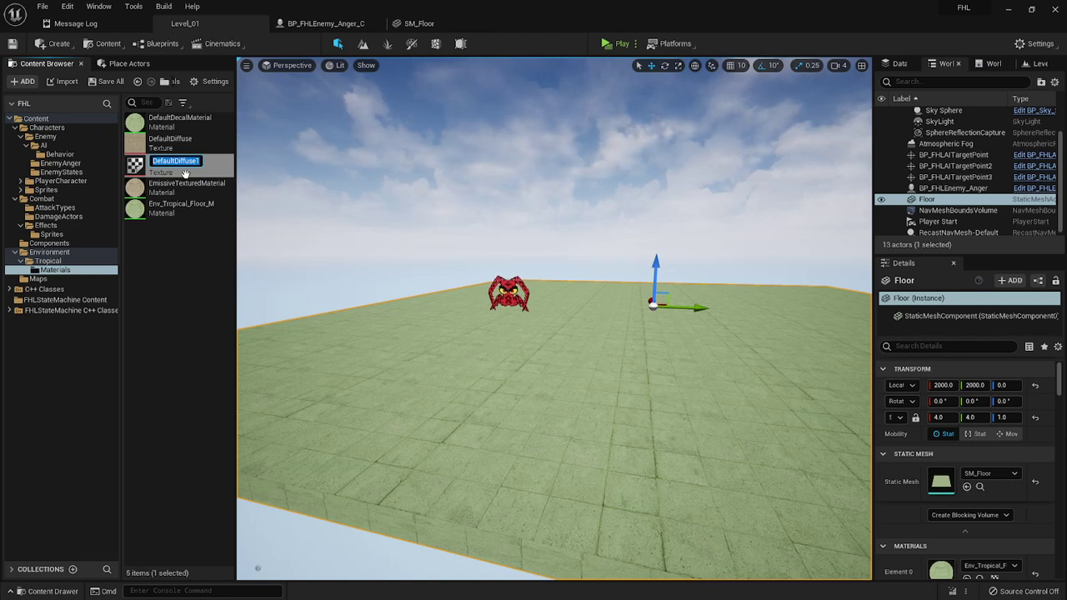
type("Env")
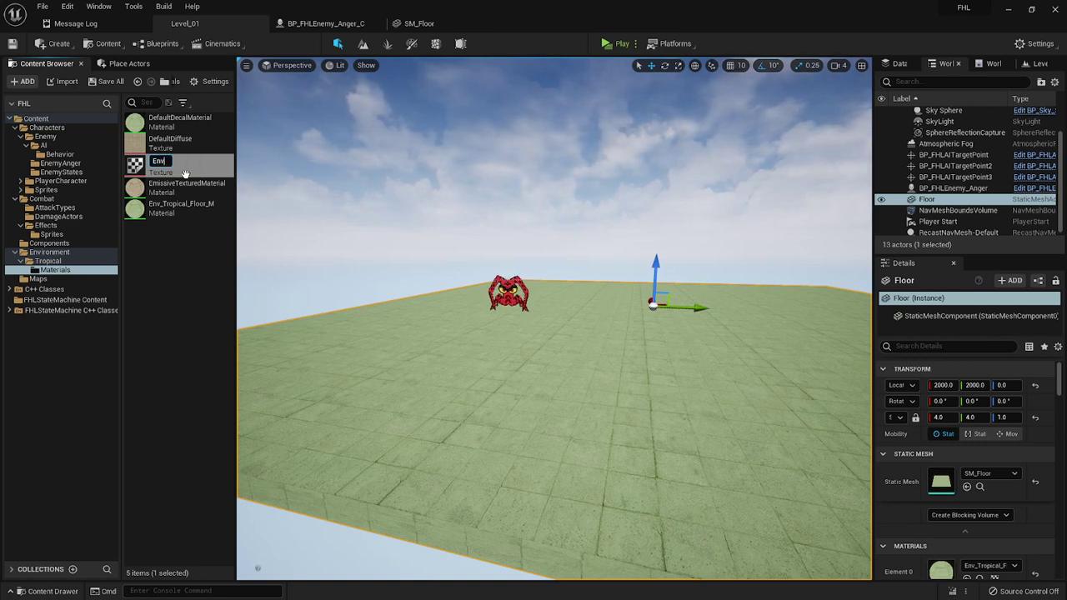
type("_Tropi")
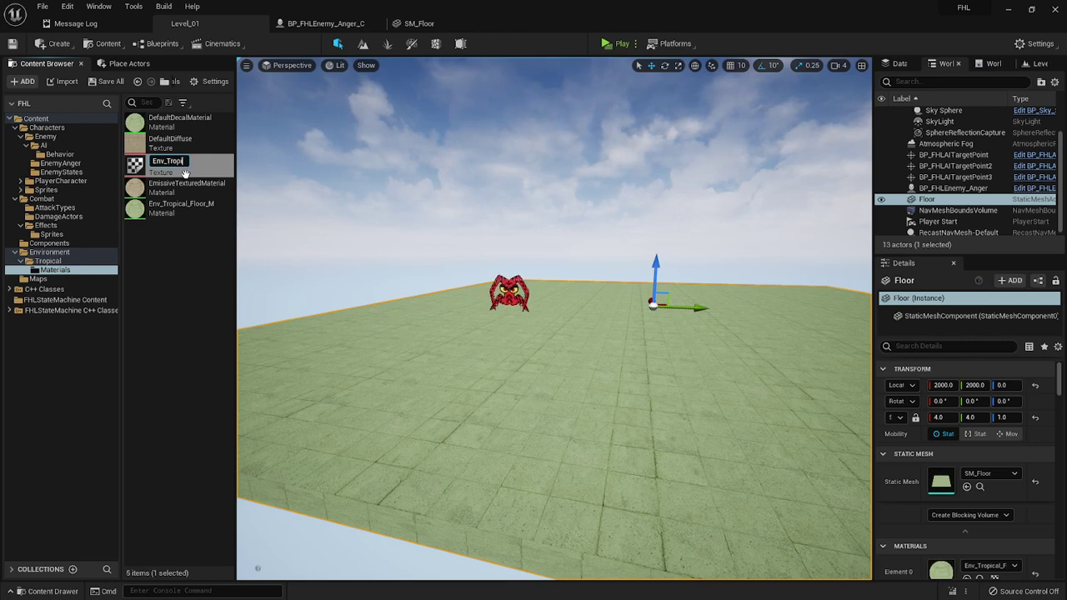
type("cal_Floor")
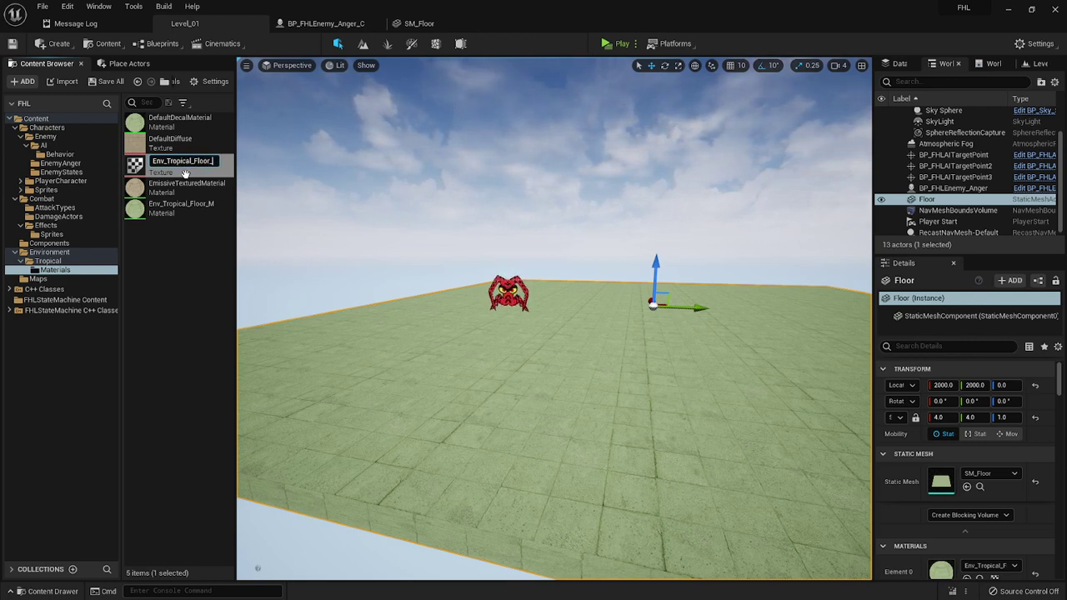
type("_")
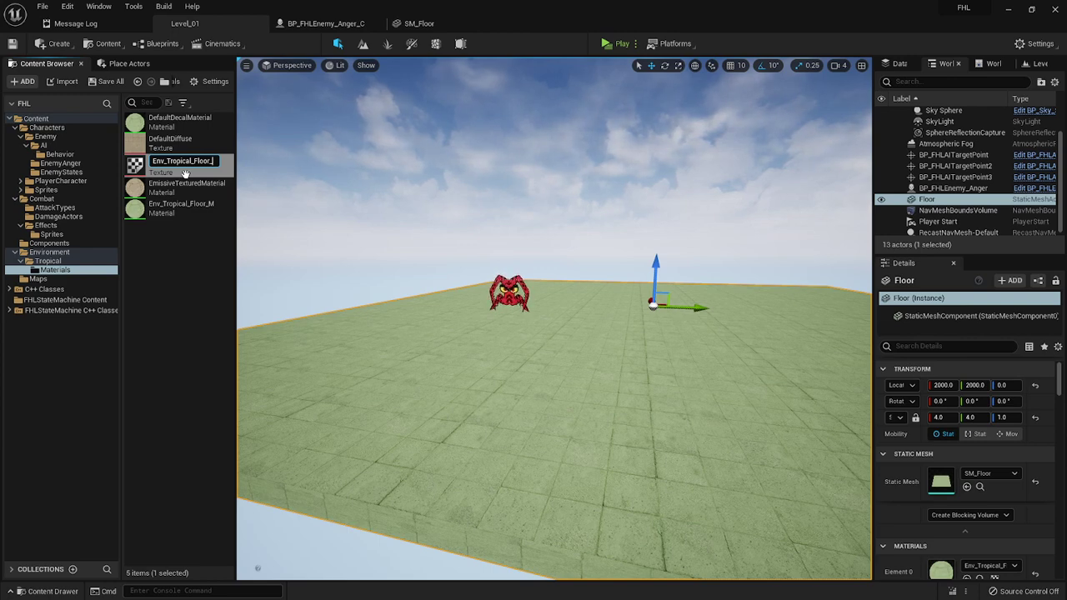
type("M")
key("BackSpace")
type("T")
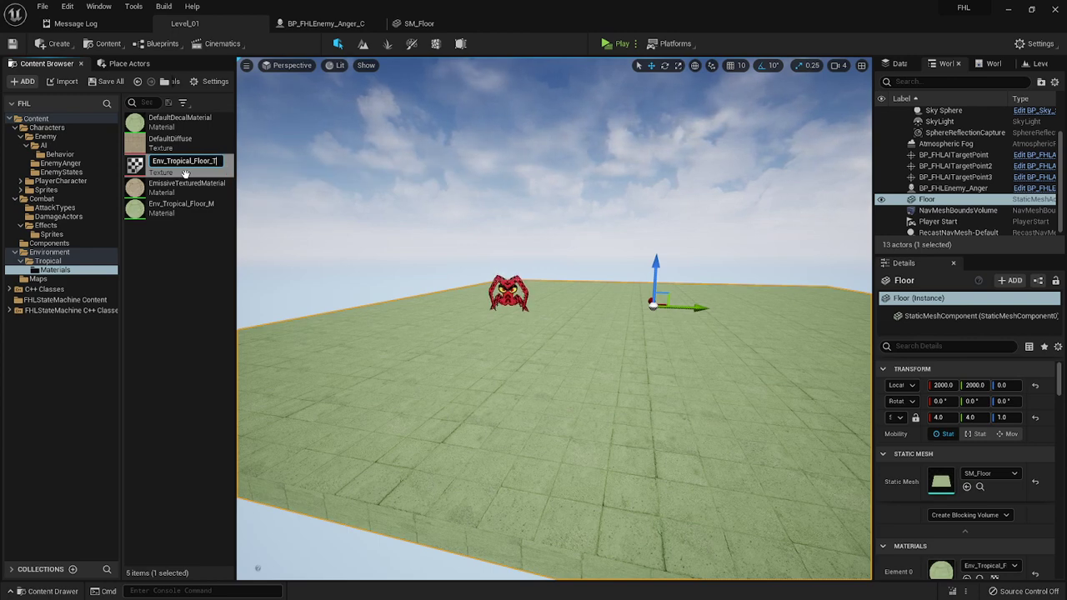
key("Return")
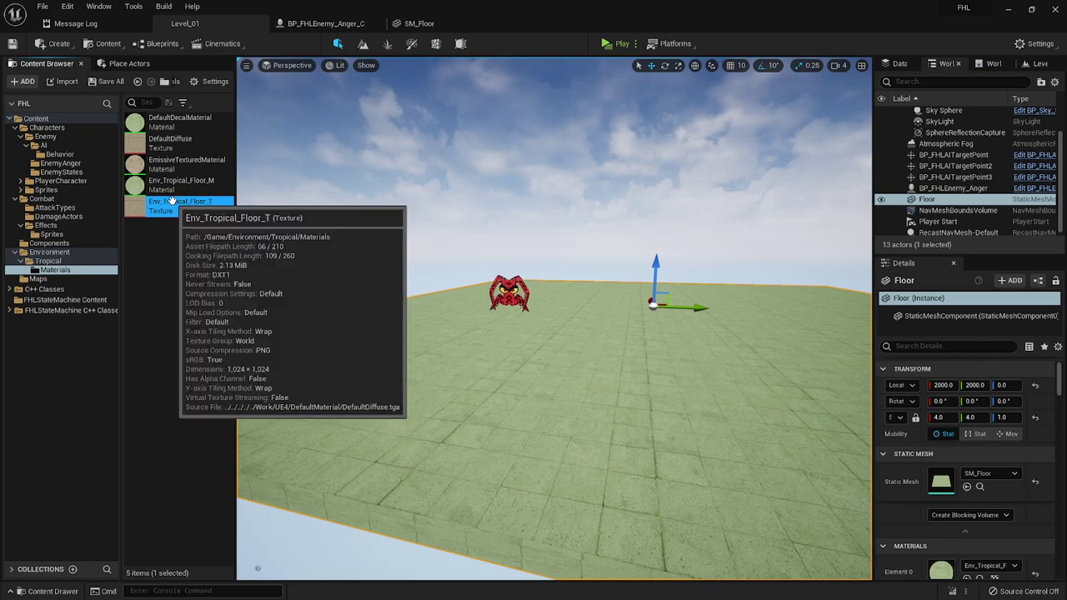
- Open the Env_Tropical_Floor_M material and set its Texture Sample node's texture to Env_Tropical_Floor_T
left_click(170, 185)
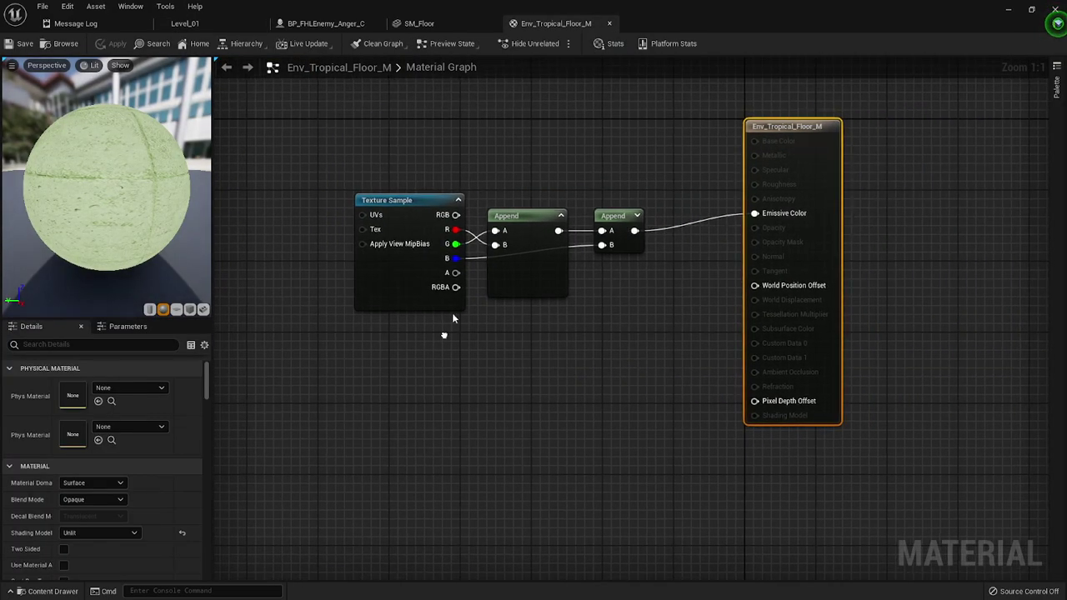
left_click(389, 305)
left_click(158, 487)
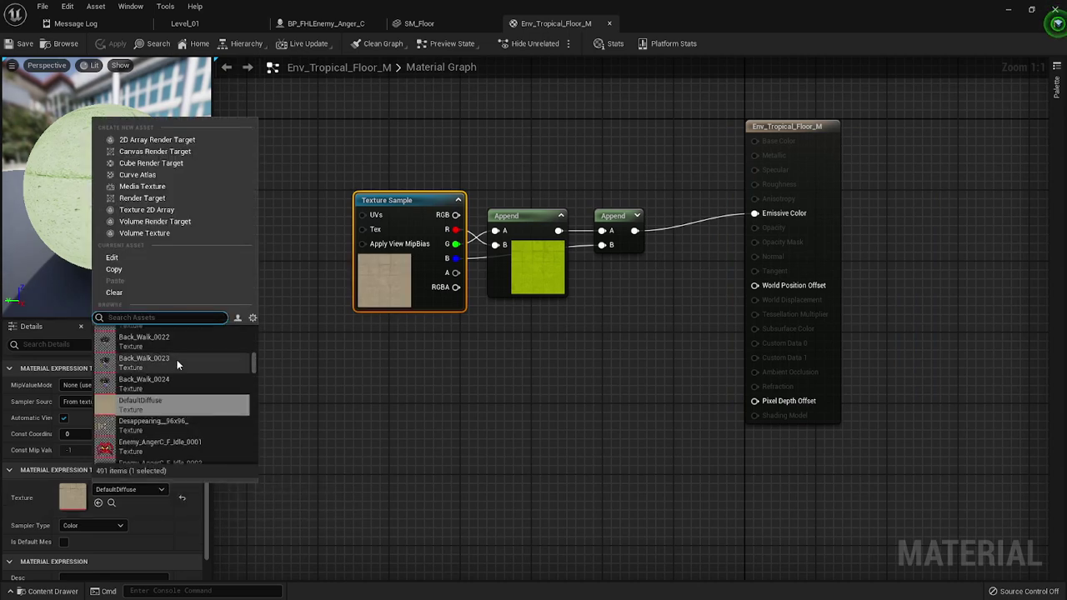
scroll(188, 358, "down", 3)
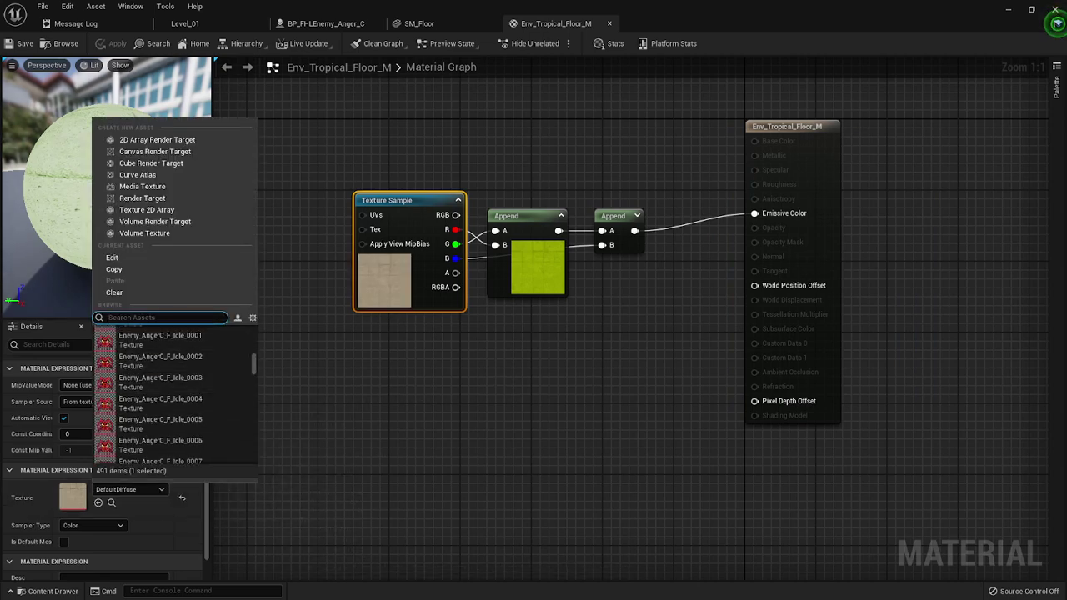
type("tropical")
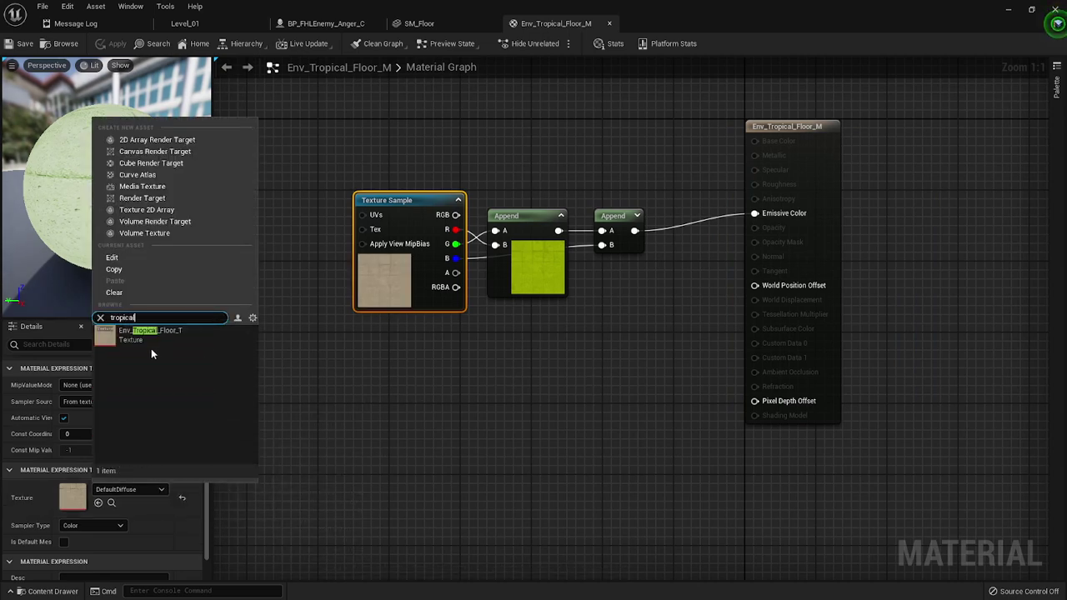
left_click(157, 336)
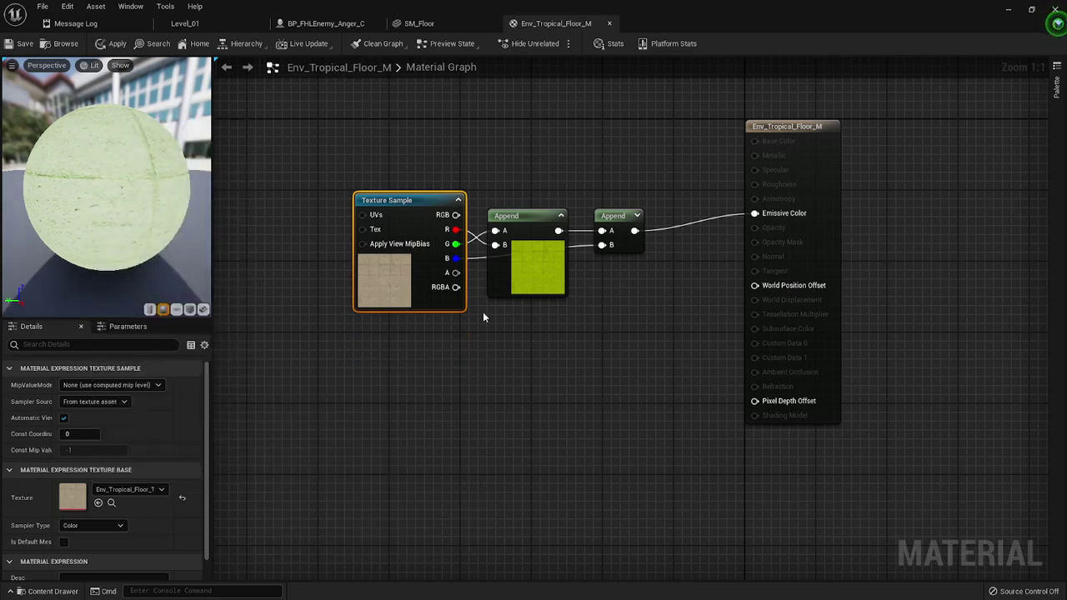
- Locate the Env_Tropical_Floor_T texture, start exporting it as a Targa file, and choose the FHL Files folder as the location
left_click(111, 503)
right_click(166, 210)
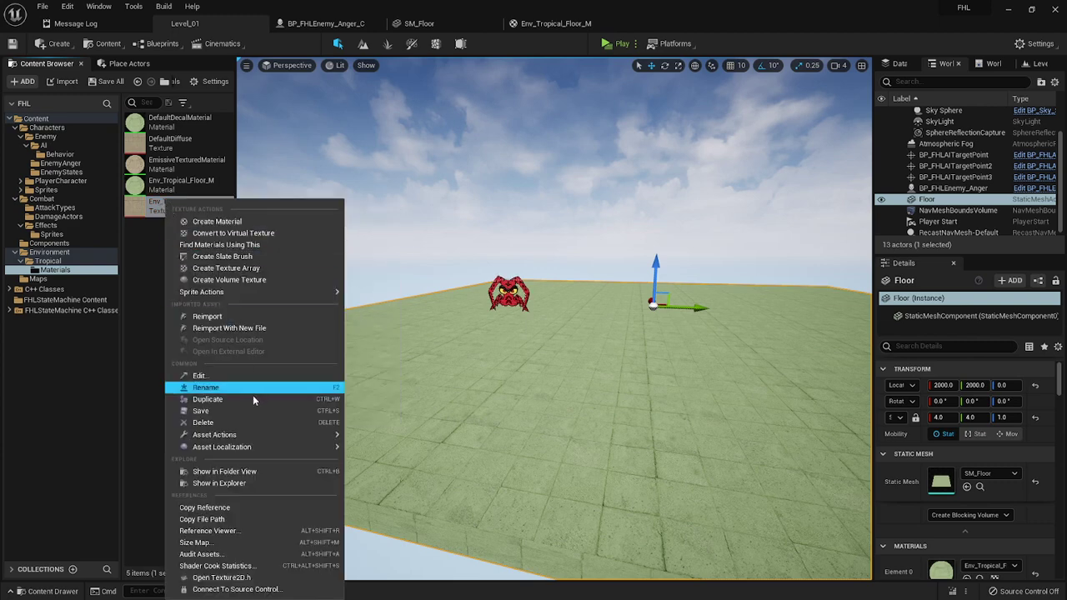
mouse_move(292, 436)
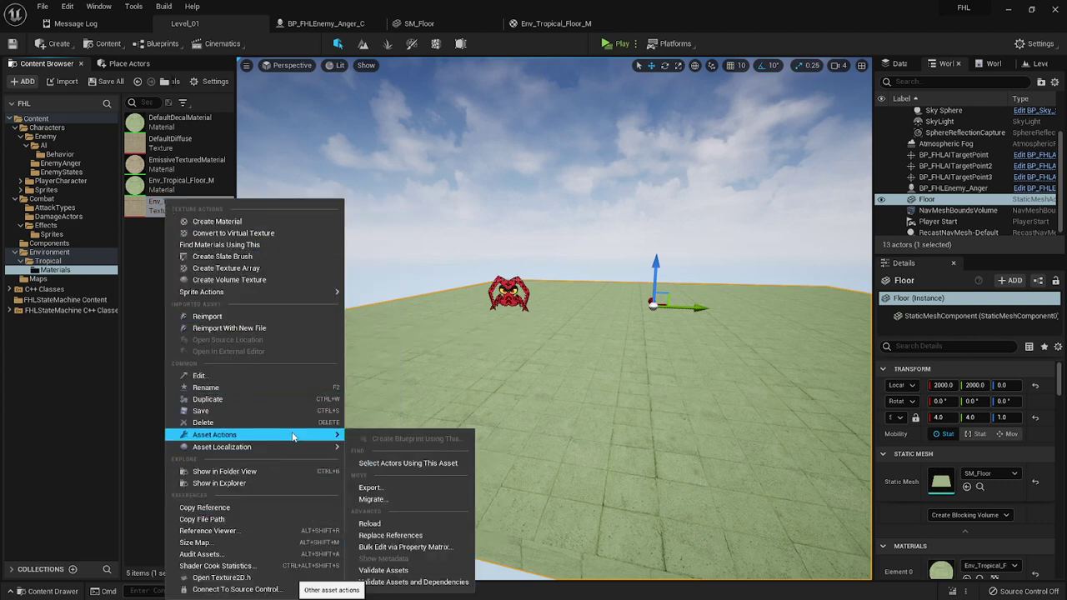
left_click(386, 488)
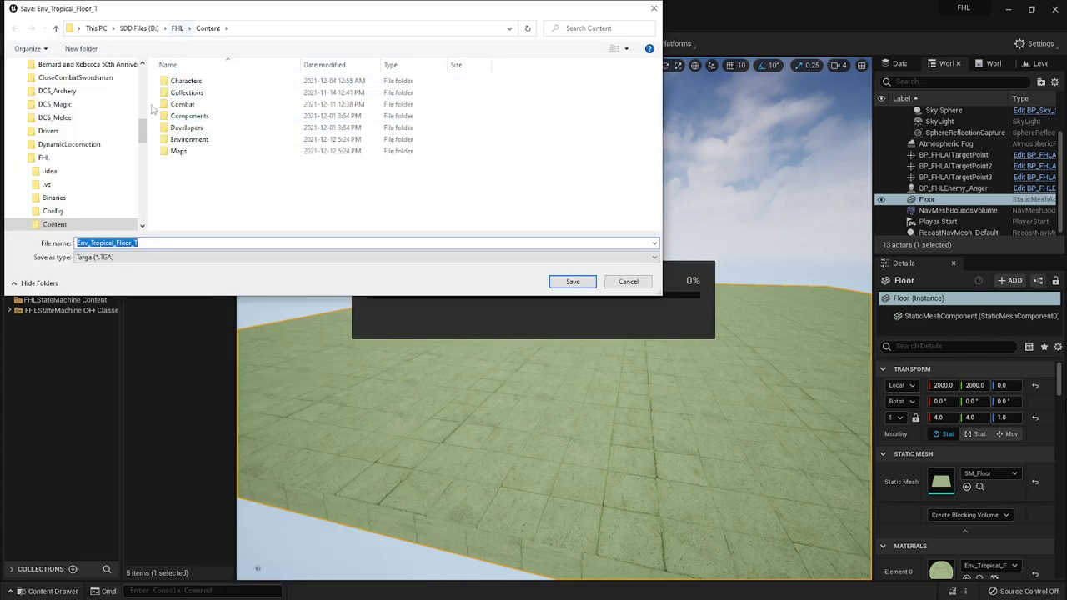
left_click_drag(143, 136, 148, 77)
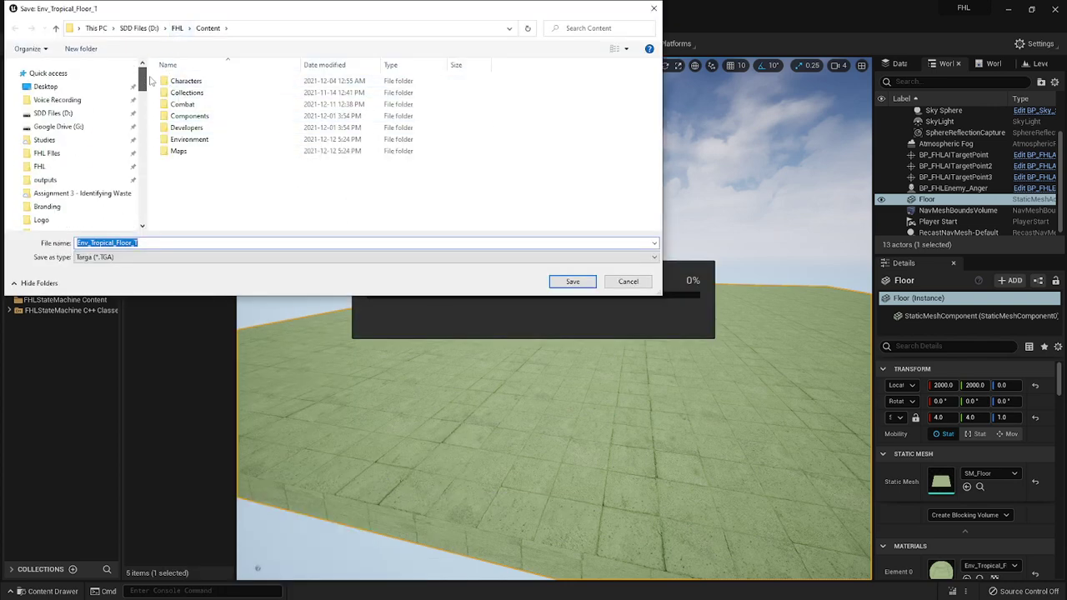
left_click(48, 154)
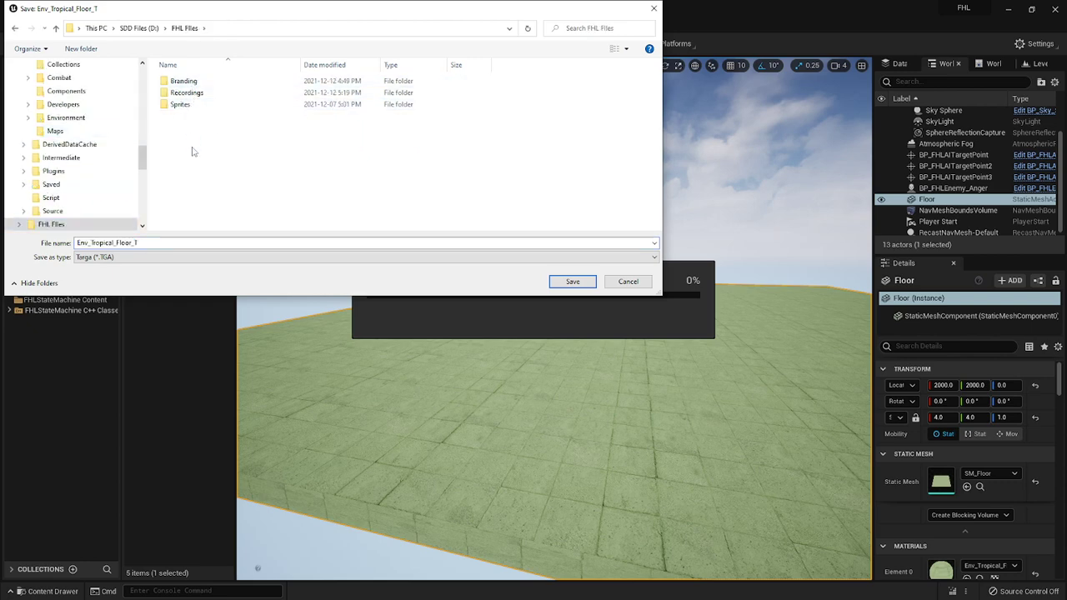
- Create a folder named Environment inside FHL Files
right_click(197, 148)
mouse_move(96, 311)
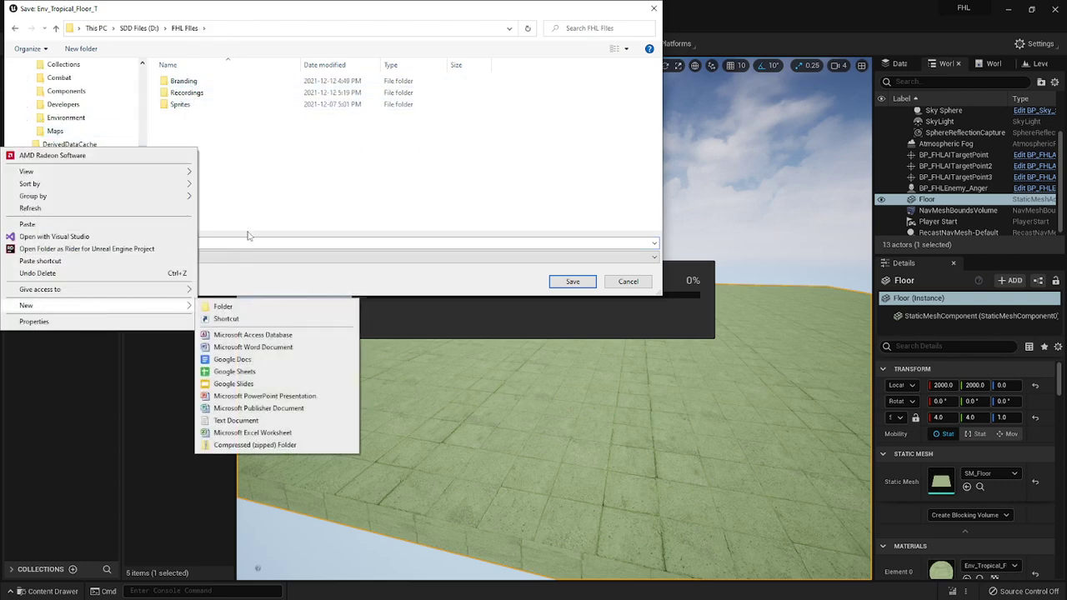
left_click(224, 307)
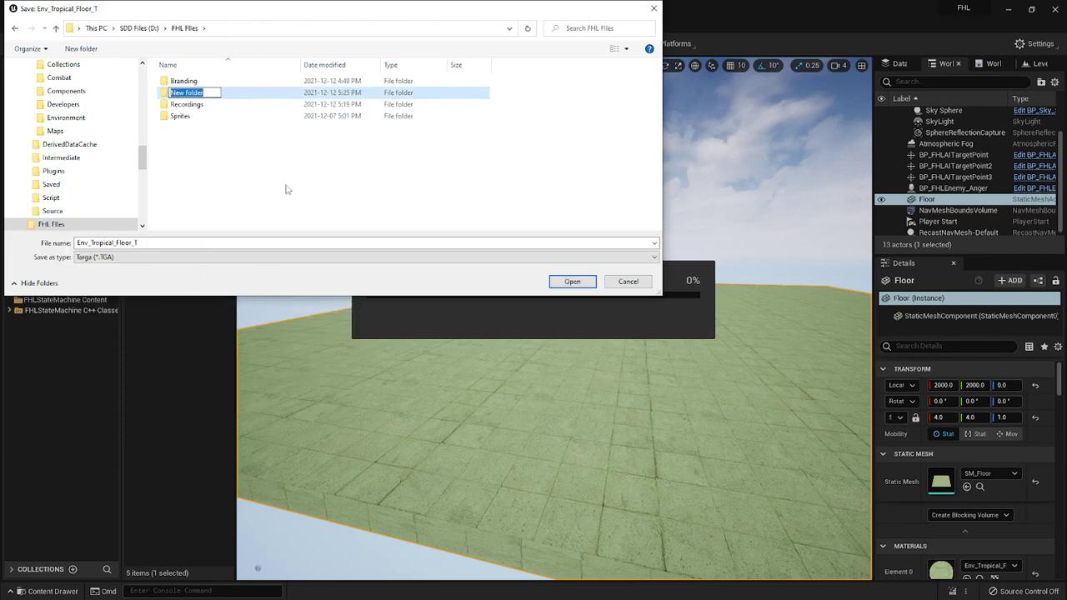
type("Environemn")
key("BackSpace")
key("BackSpace")
key("BackSpace")
type("men")
left_click(281, 92)
- Create a folder named Tropical inside the Environment folder on disk
left_click_drag(365, 13, 786, 145)
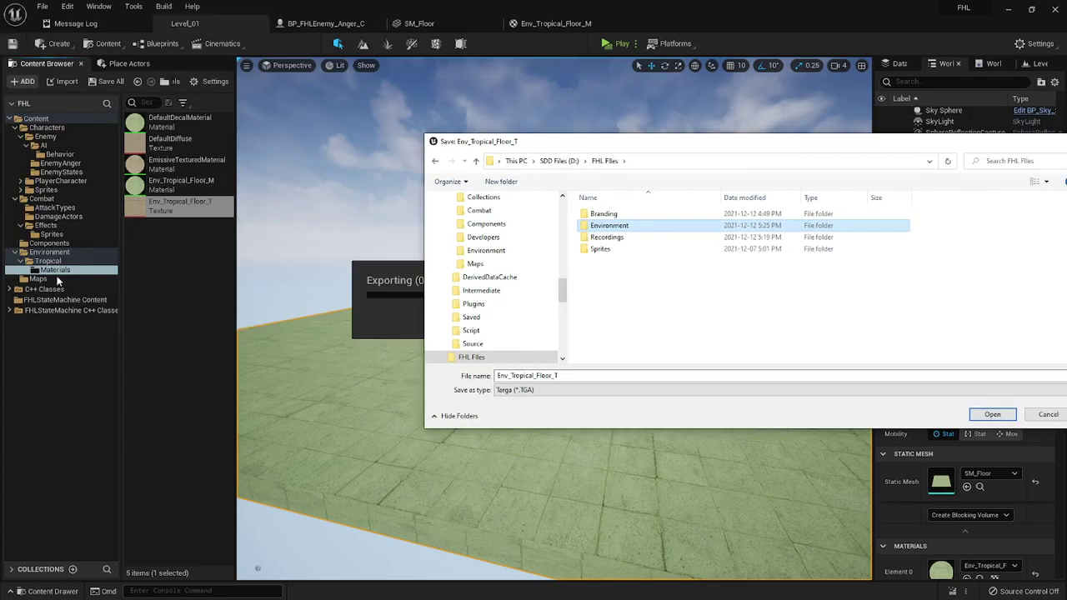
double_click(612, 226)
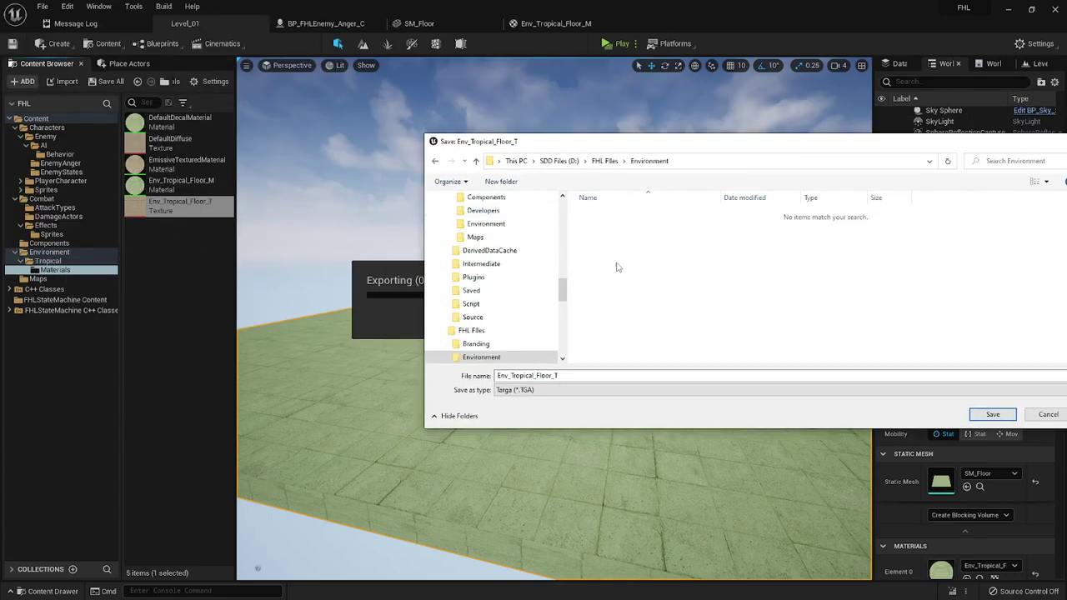
right_click(602, 262)
mouse_move(564, 419)
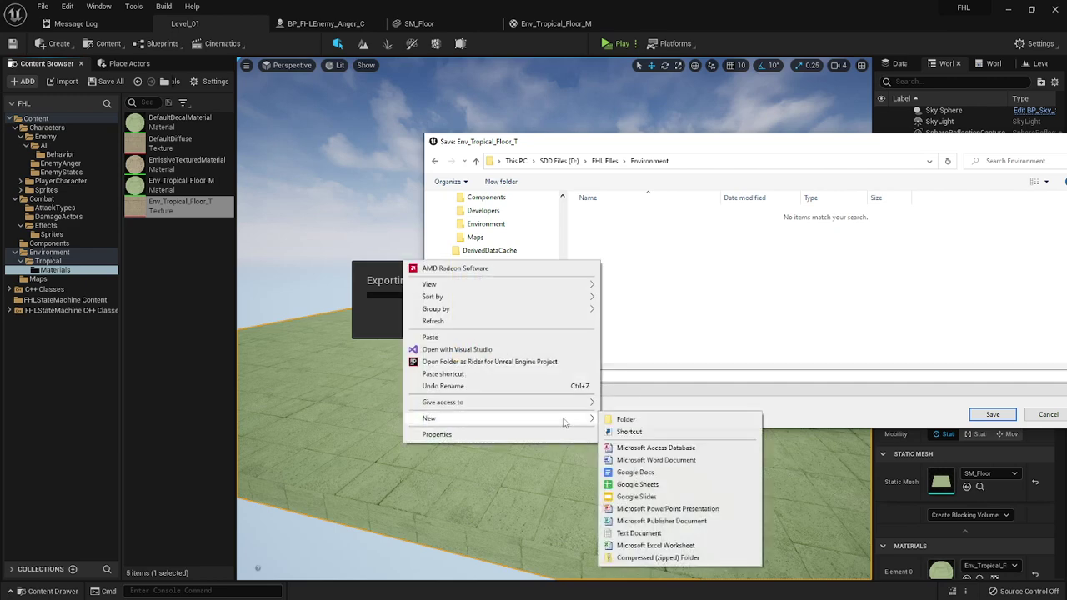
left_click(626, 420)
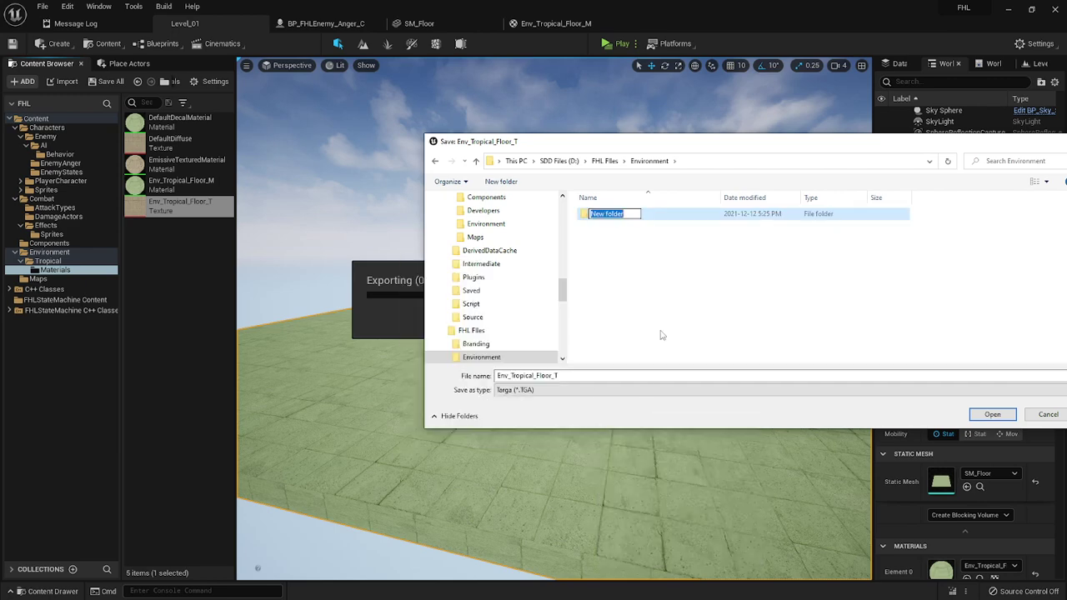
type("Tropical")
left_click(601, 218)
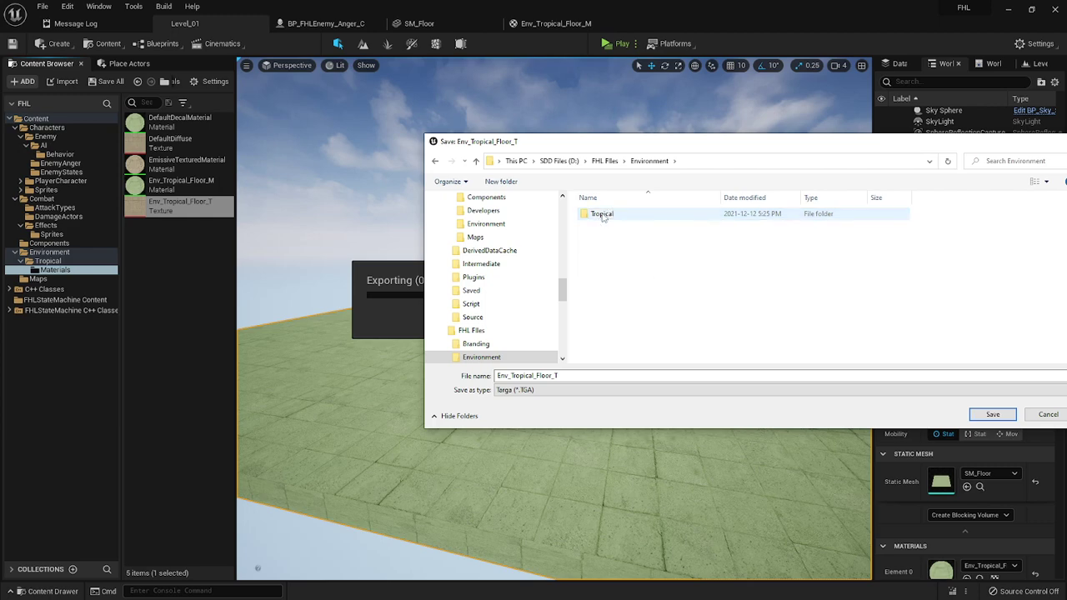
- Create a Textures folder inside the Tropical folder on disk and save the exported Env_Tropical_Floor_T Targa file in it
left_click(607, 216)
double_click(607, 221)
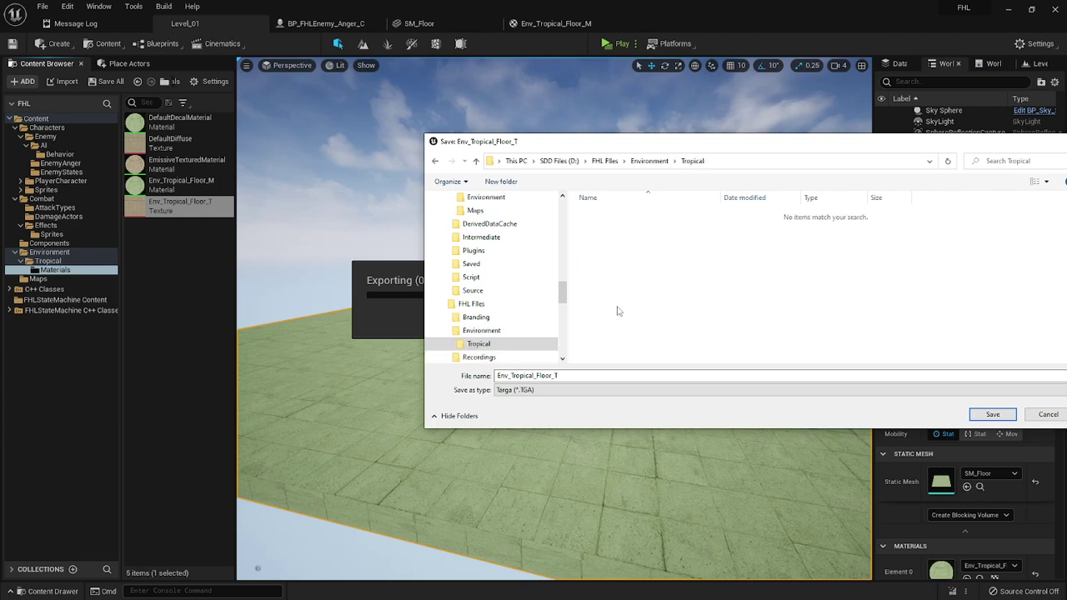
right_click(610, 264)
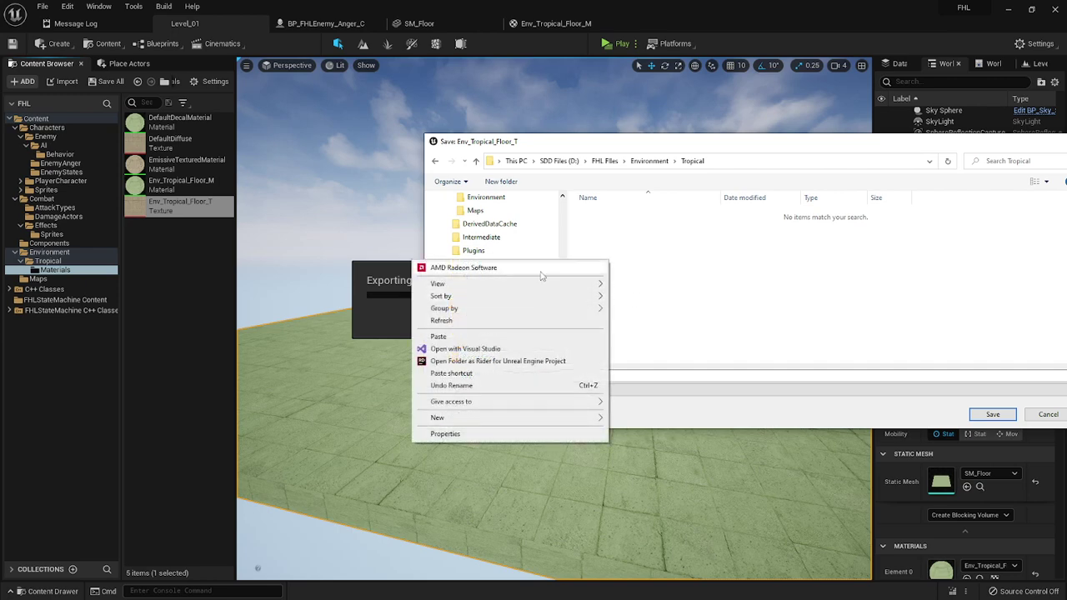
mouse_move(572, 419)
left_click(632, 417)
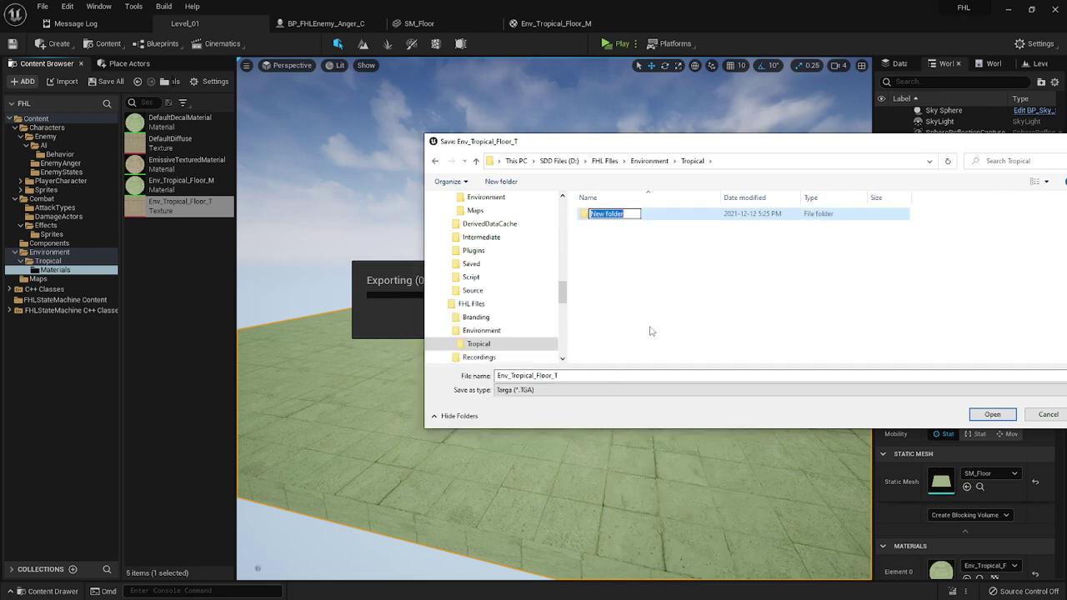
type("Textures")
key("Return")
double_click(629, 219)
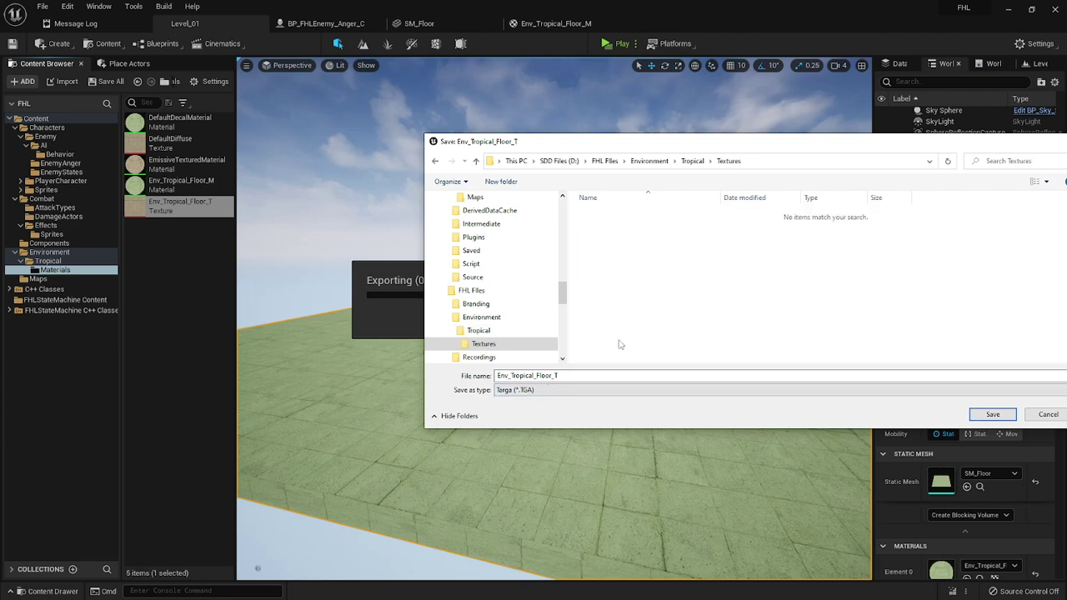
left_click(993, 414)
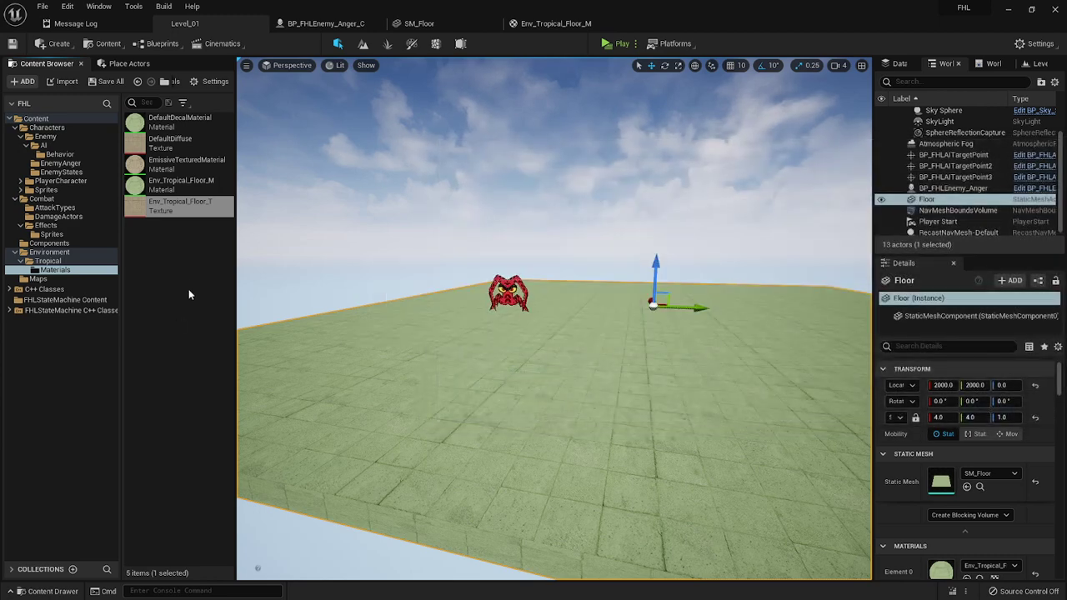
- Create a folder named Textures under Environment/Tropical in the project content
mouse_move(171, 205)
left_mouse_down()
mouse_move(79, 271)
mouse_move(76, 258)
mouse_move(163, 214)
left_mouse_up()
left_click(36, 260)
right_click(38, 261)
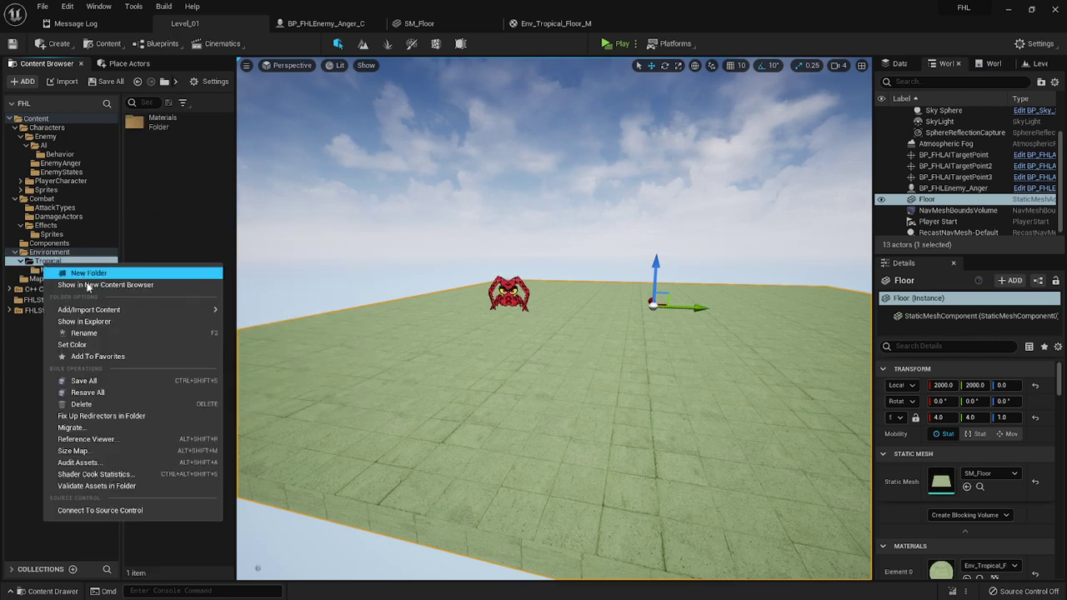
left_click(98, 273)
type("Text")
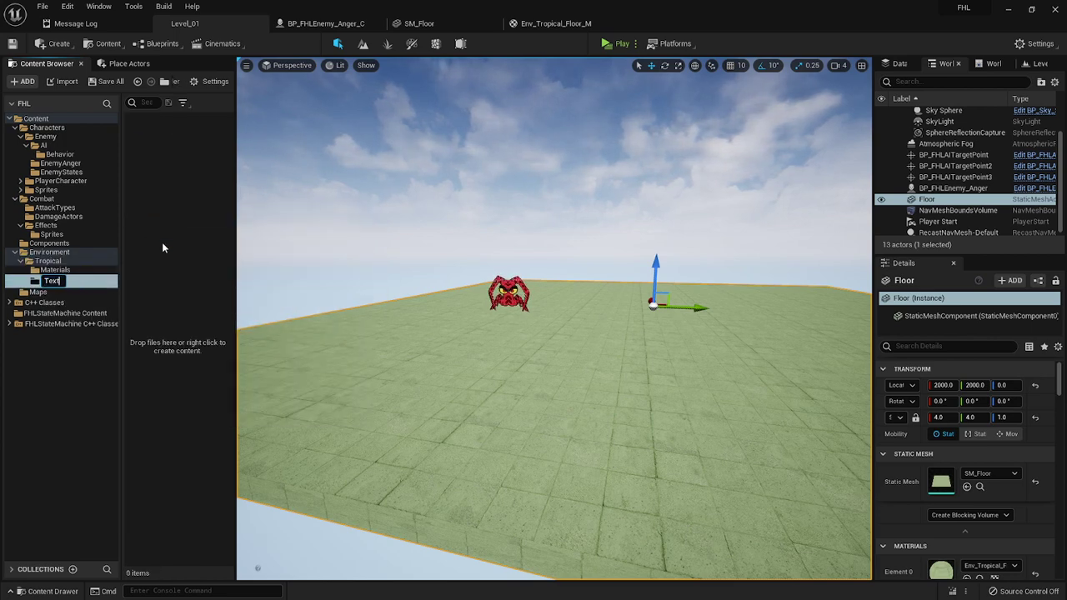
type("ures")
key("Return")
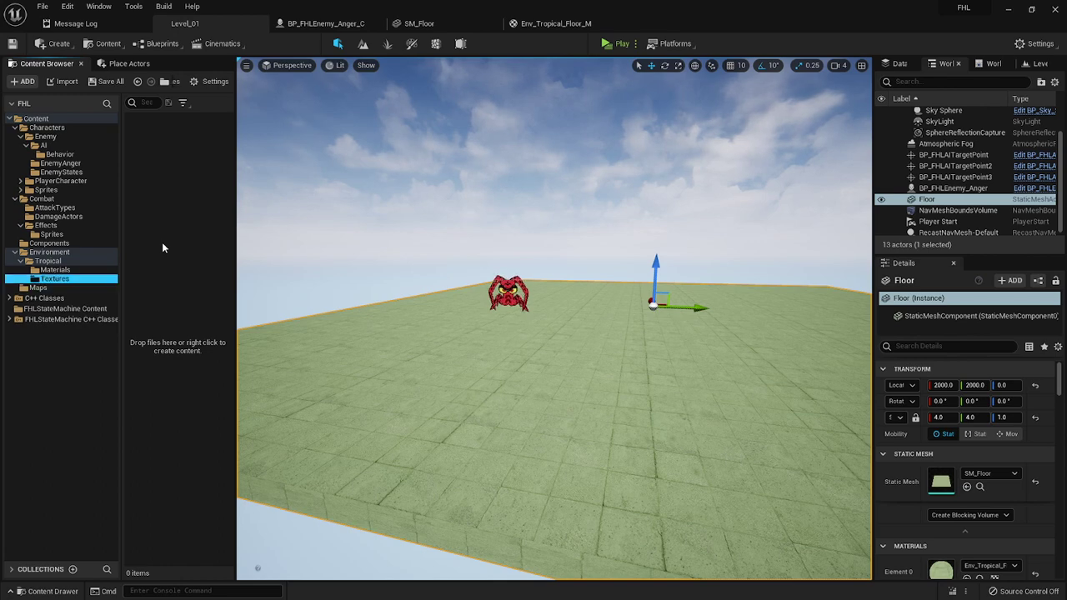
- Move the Env_Tropical_Floor_T texture from the Tropical Materials folder into the Tropical Textures folder
left_click(55, 270)
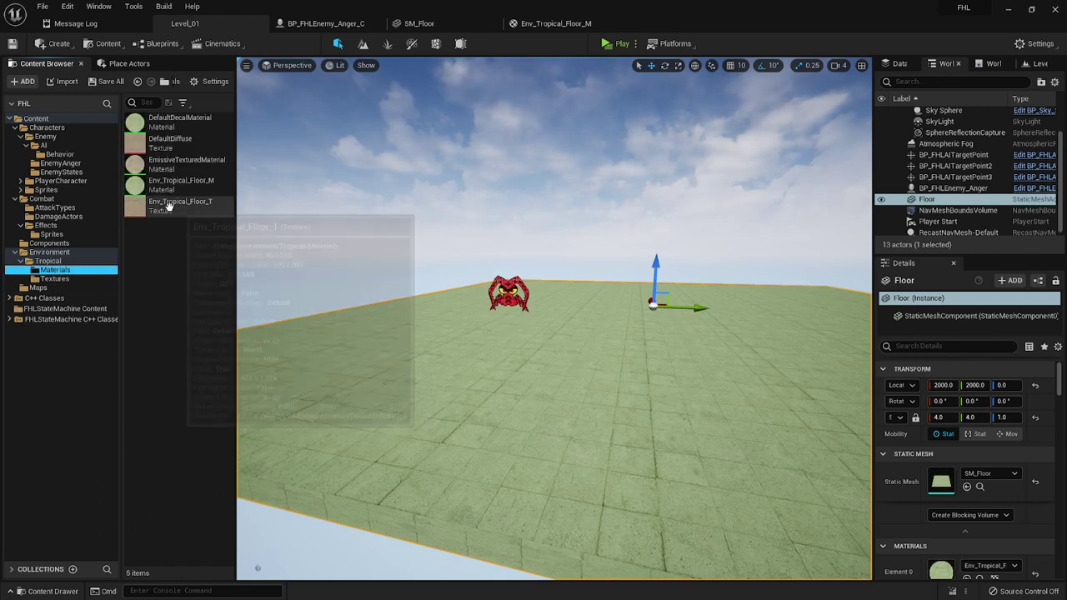
left_click_drag(166, 207, 71, 280)
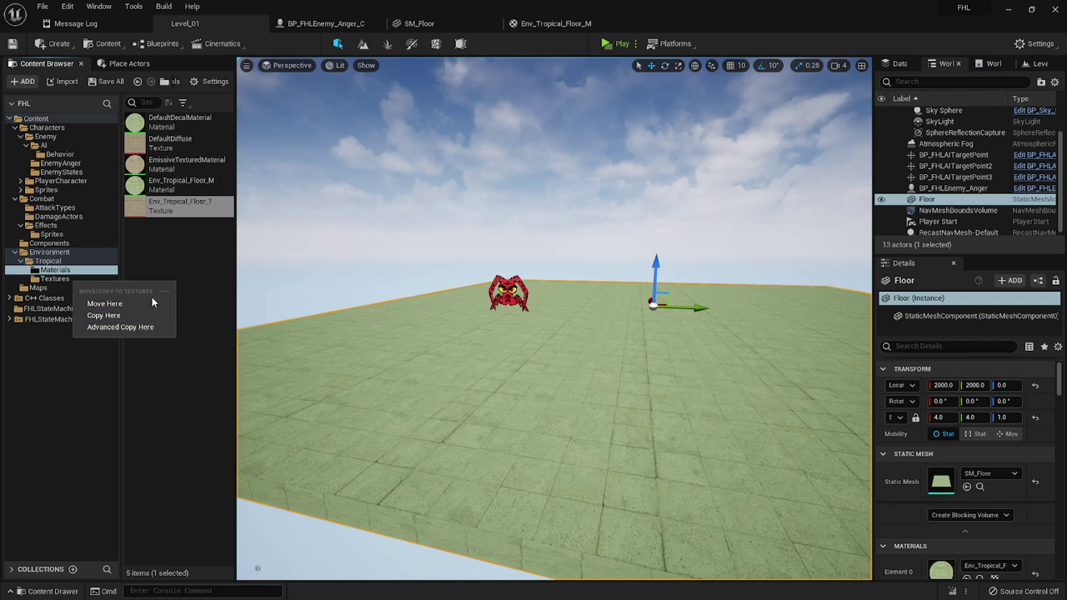
left_click(150, 303)
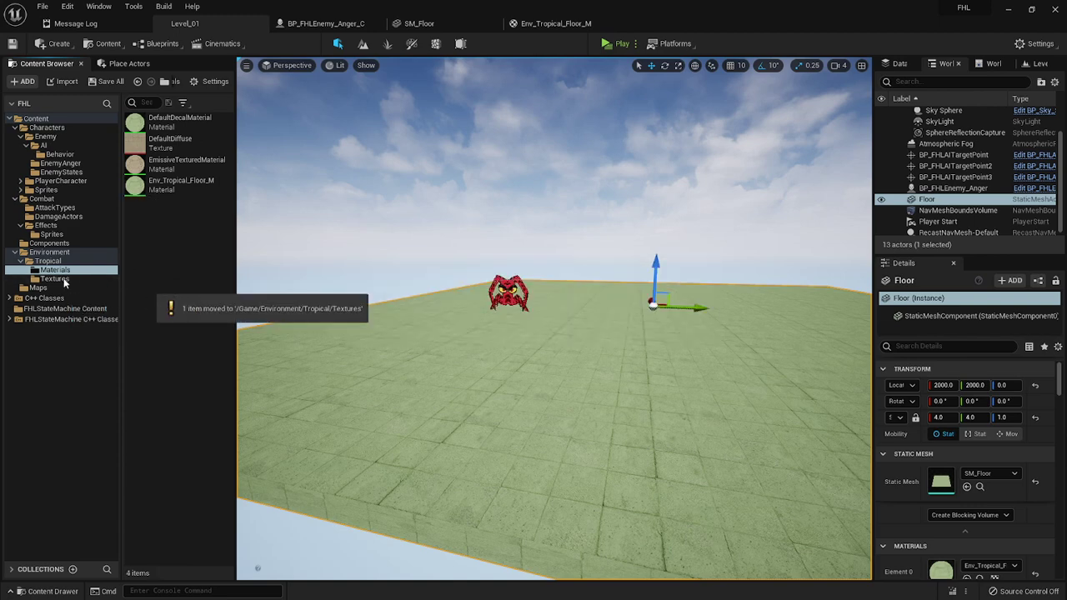
left_click(171, 121)
left_click(163, 146, "shift")
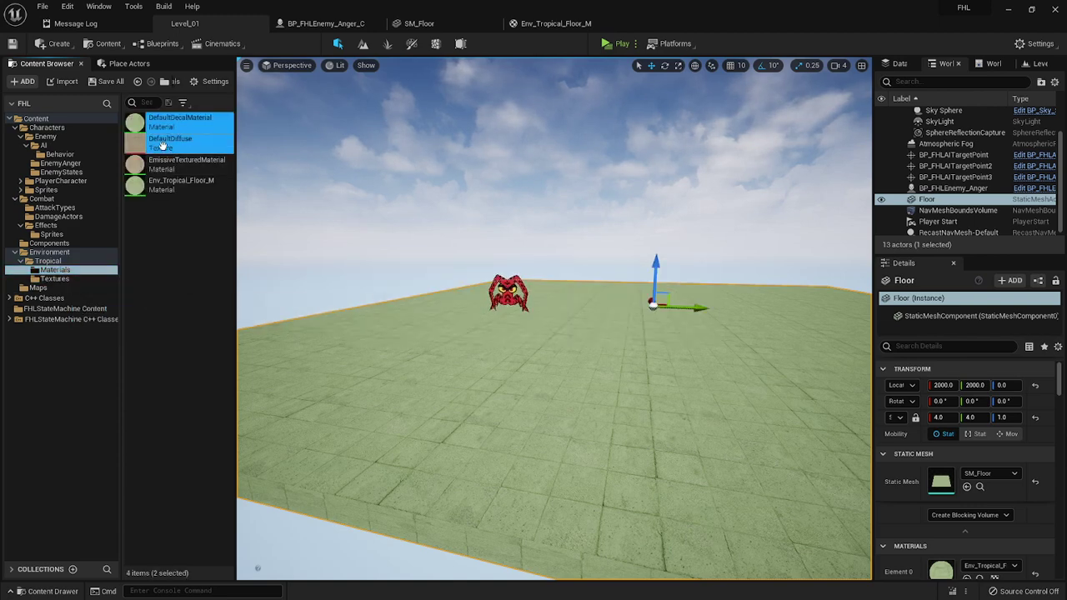
left_click(167, 165, "shift")
key("Delete")
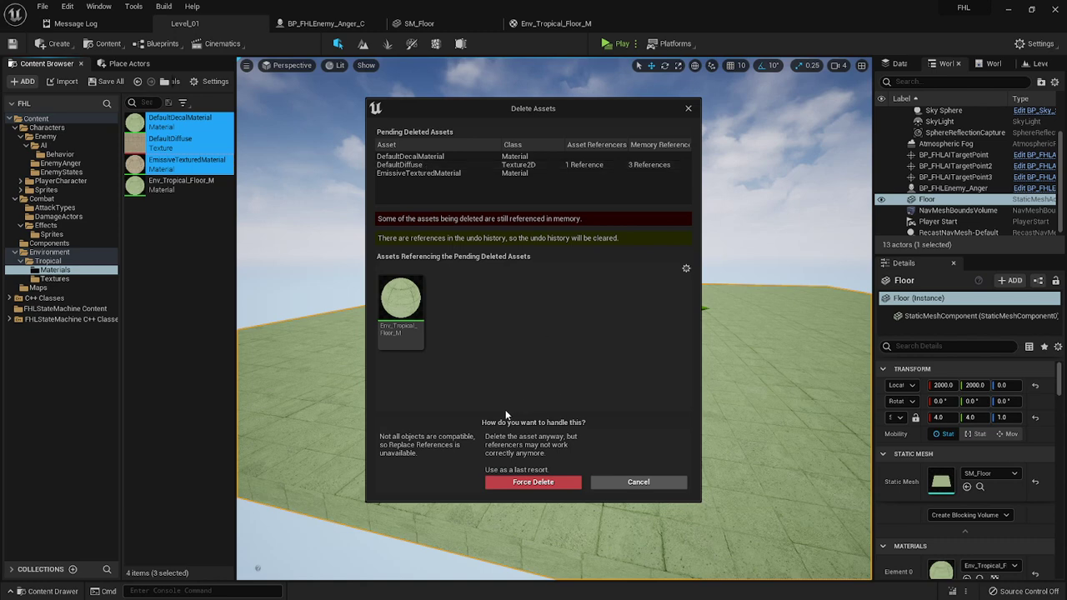
left_click(646, 483)
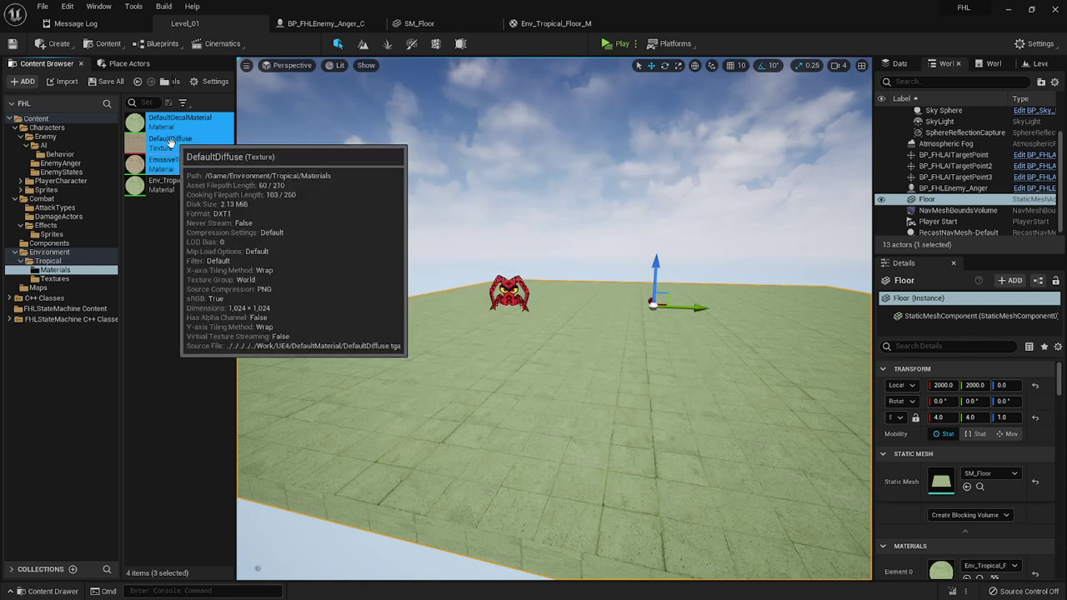
- Delete the EmissiveTexturedMaterial and DefaultDecalMaterial assets from the Tropical Materials folder
left_click(175, 164)
key("Delete")
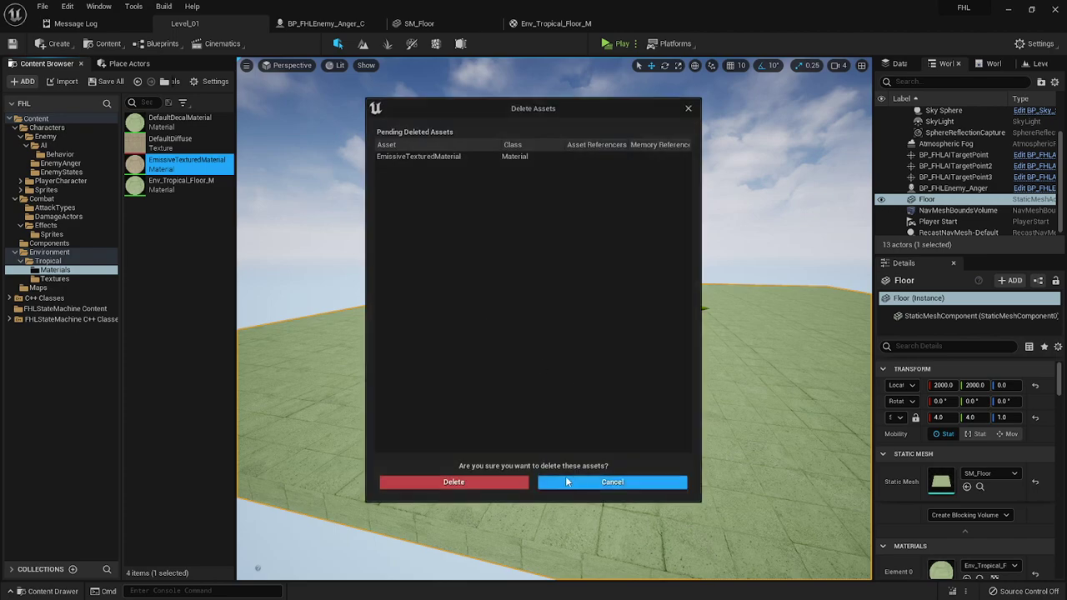
left_click(475, 478)
left_click(160, 119)
key("Delete")
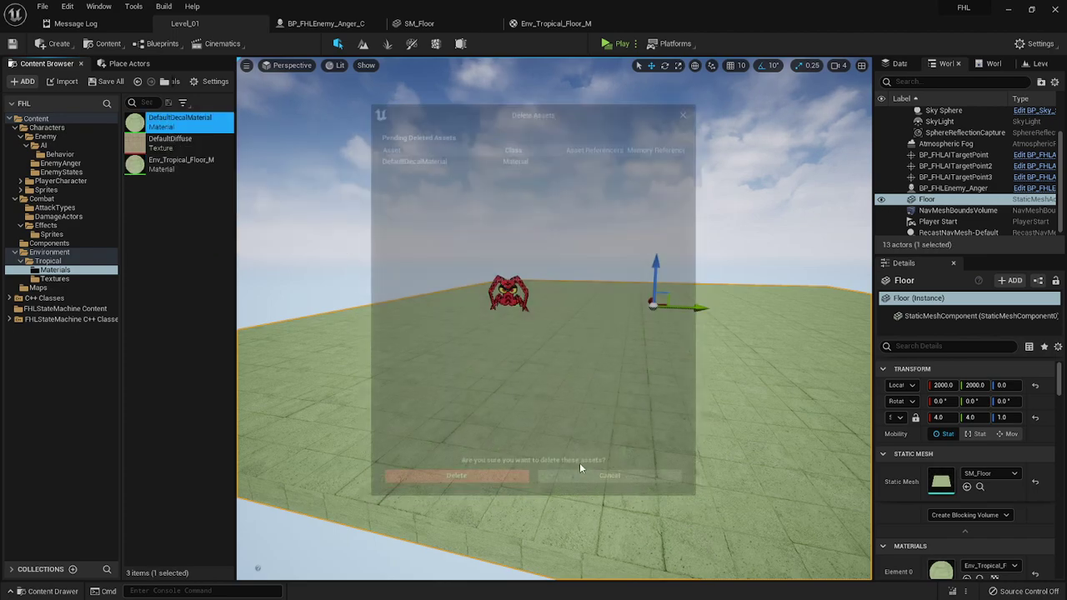
left_click(470, 485)
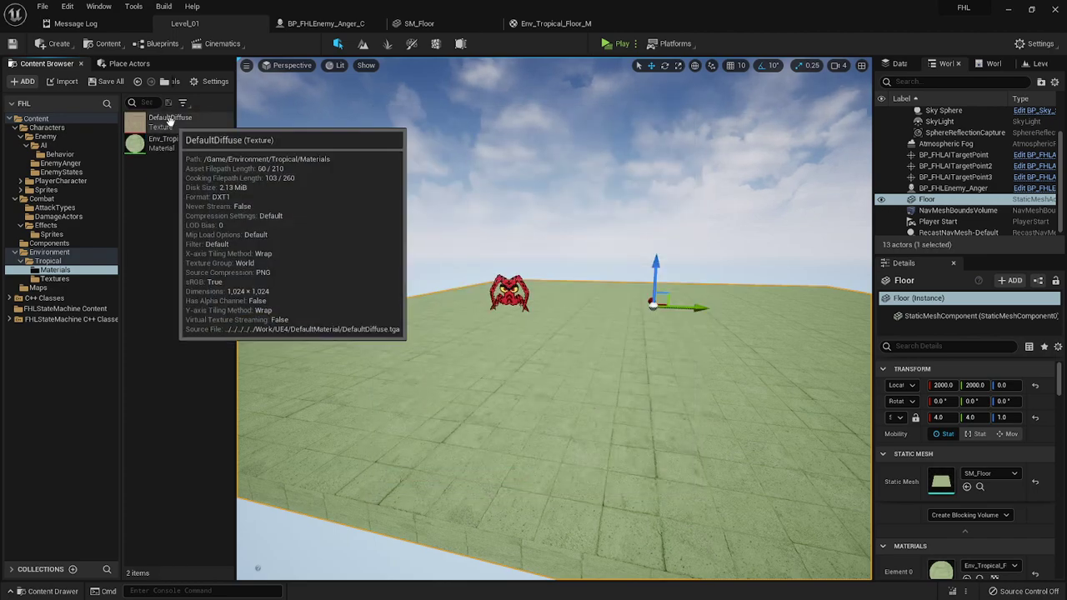
left_click(162, 122)
key("Delete")
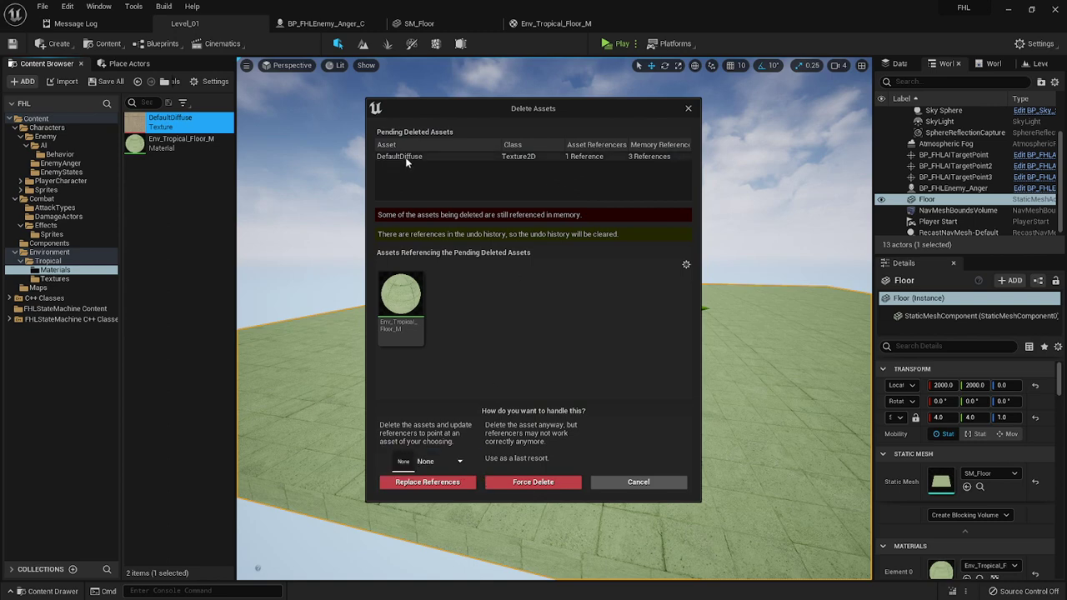
left_click(639, 482)
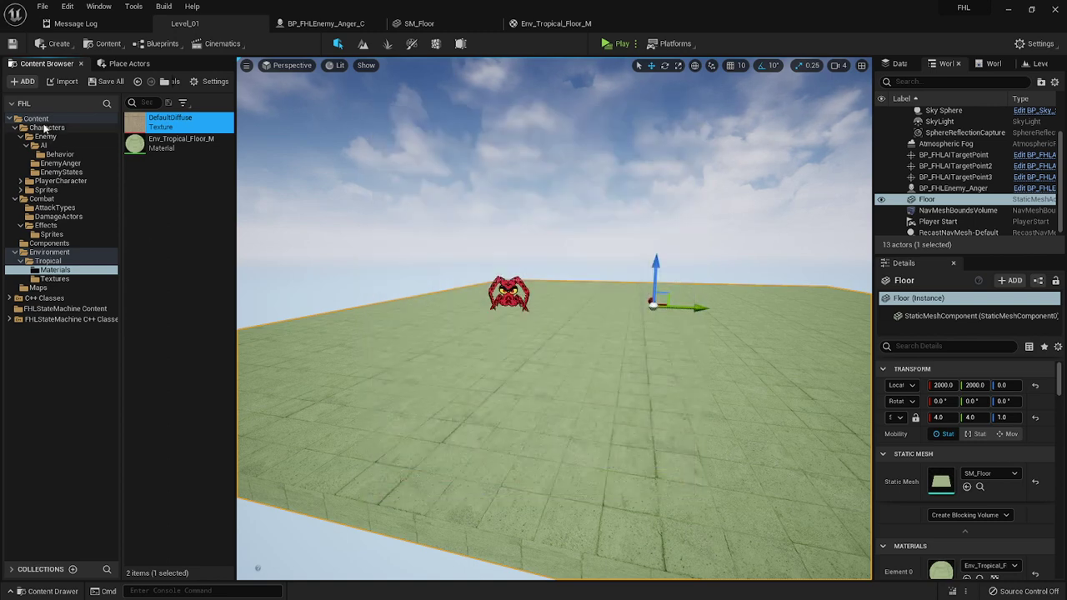
- Fix up redirectors in the whole Content folder and return to the Tropical Materials folder
right_click(46, 121)
left_click(102, 271)
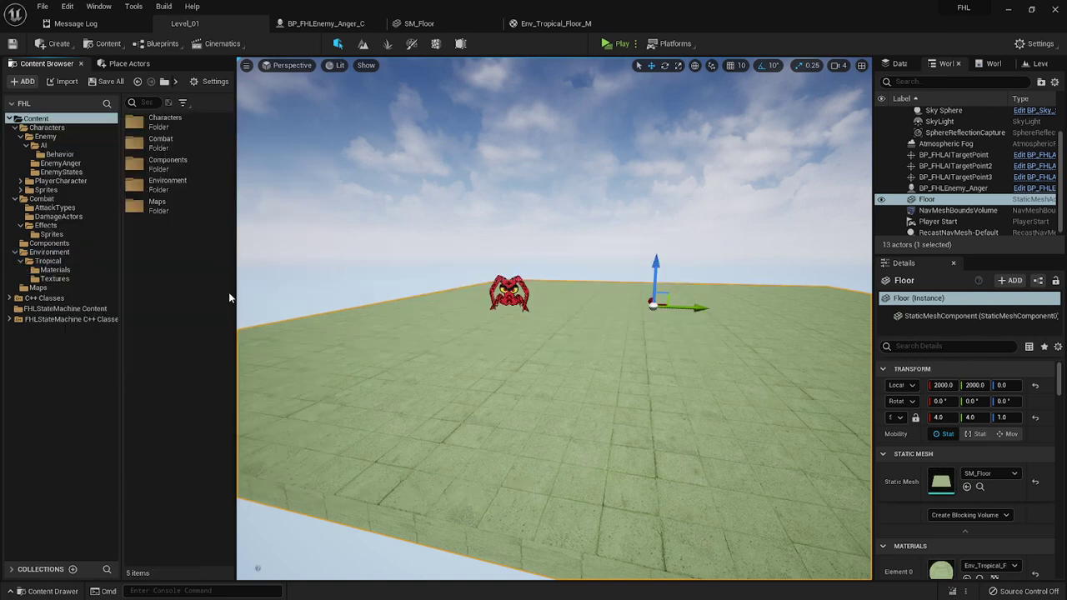
left_click(57, 270)
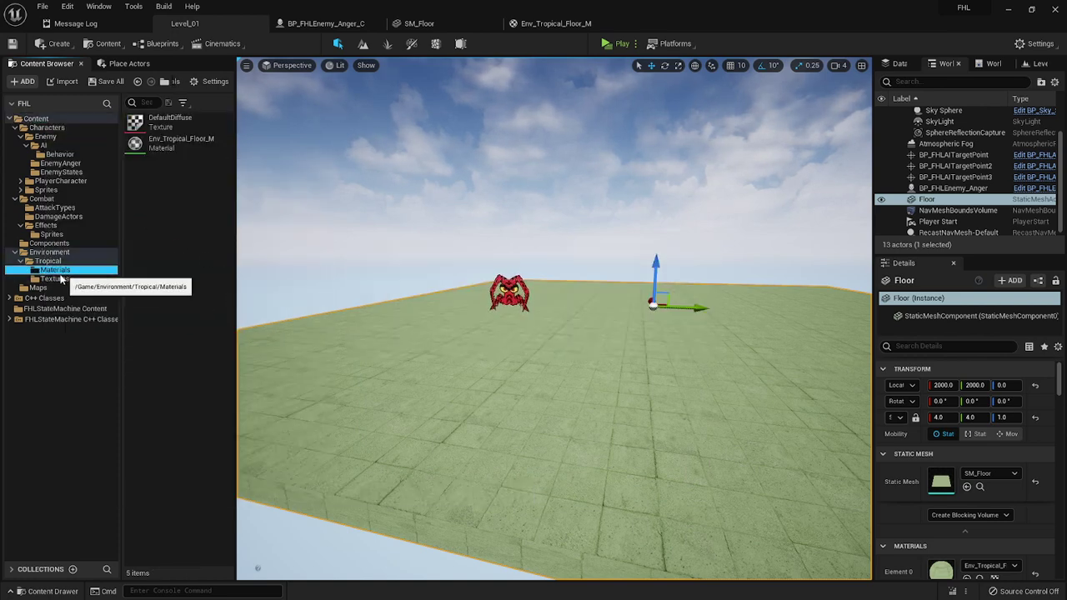
- Check which assets still reference the DefaultDiffuse texture, without deleting it
left_click(172, 120)
key("Delete")
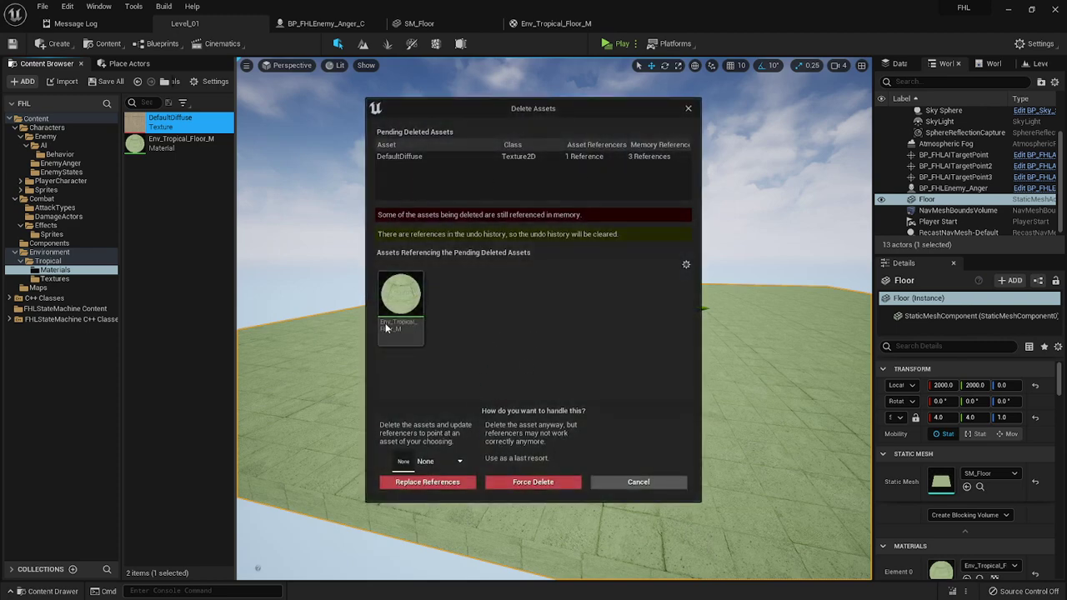
left_click(412, 154)
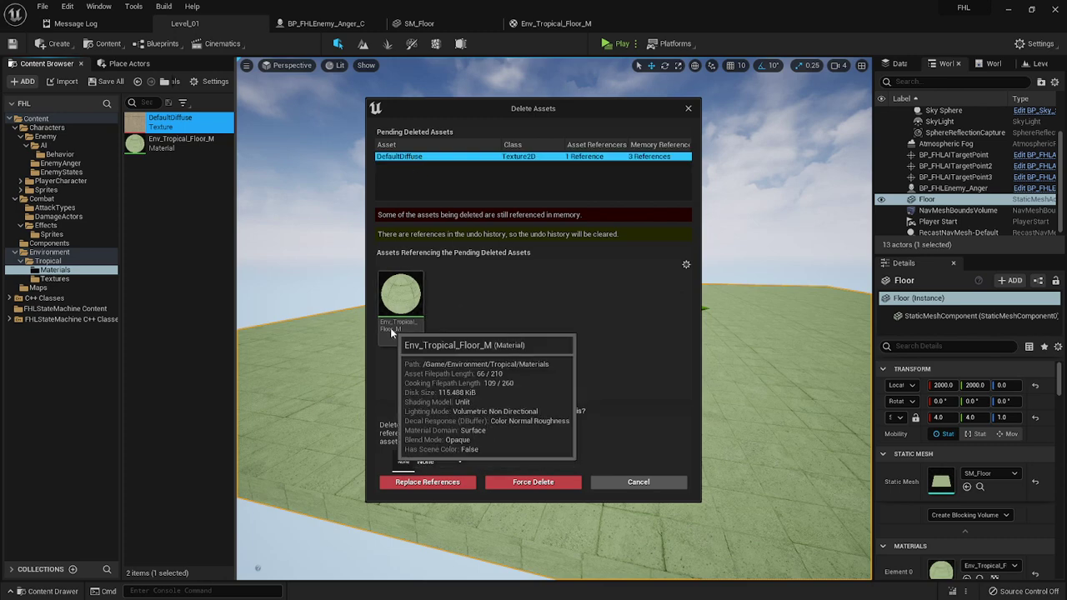
left_click(624, 483)
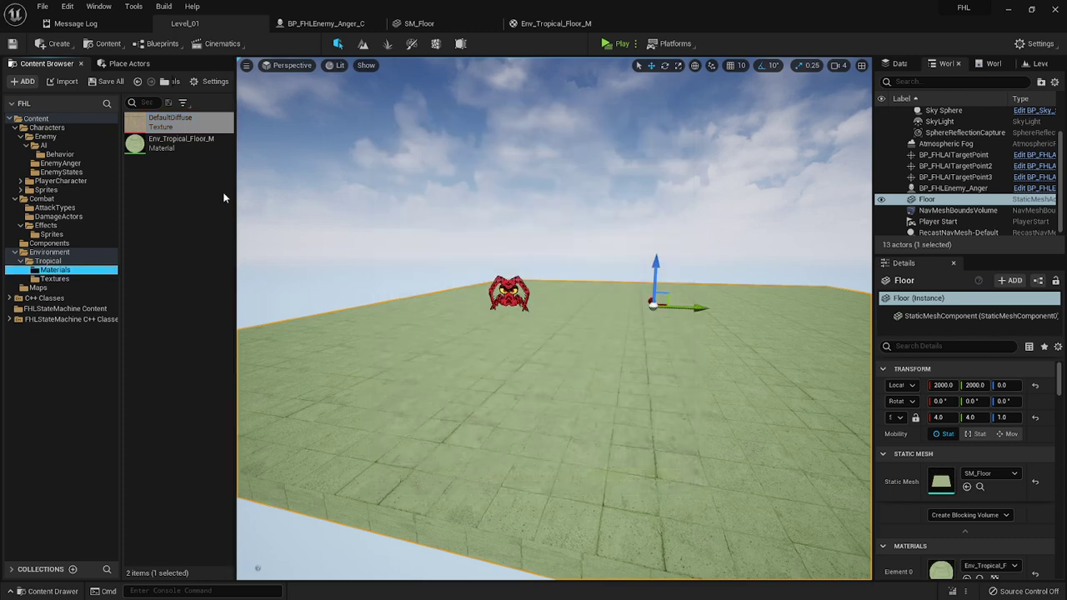
- Open the Env_Tropical_Floor_M material, inspect its Append and Texture Sample nodes, and save and close it
double_click(136, 143)
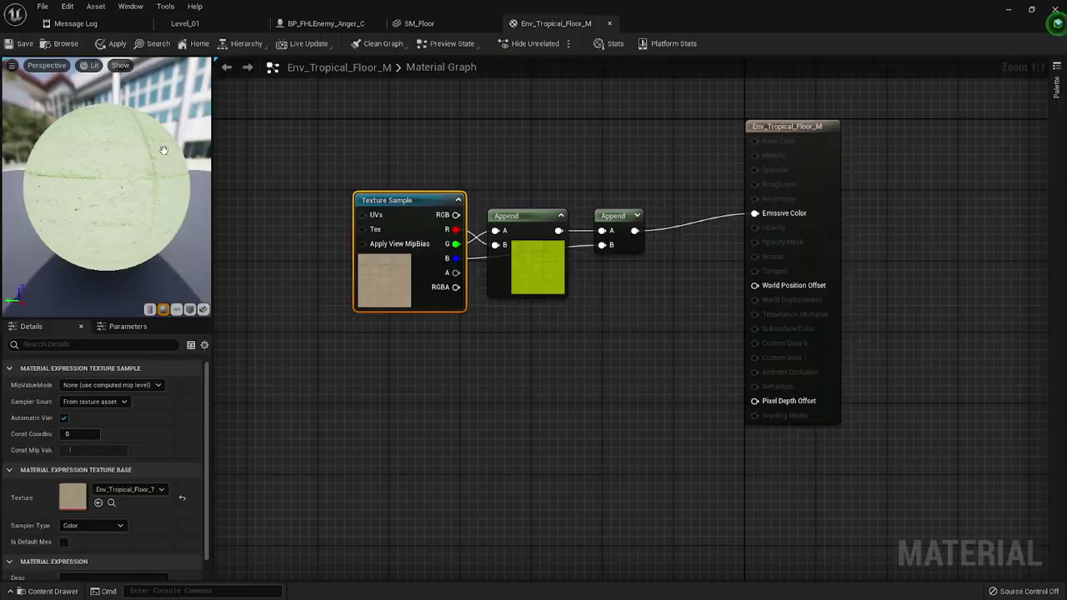
left_click(533, 217)
left_click(617, 216)
left_click(431, 206)
scroll(132, 480, "down", 1)
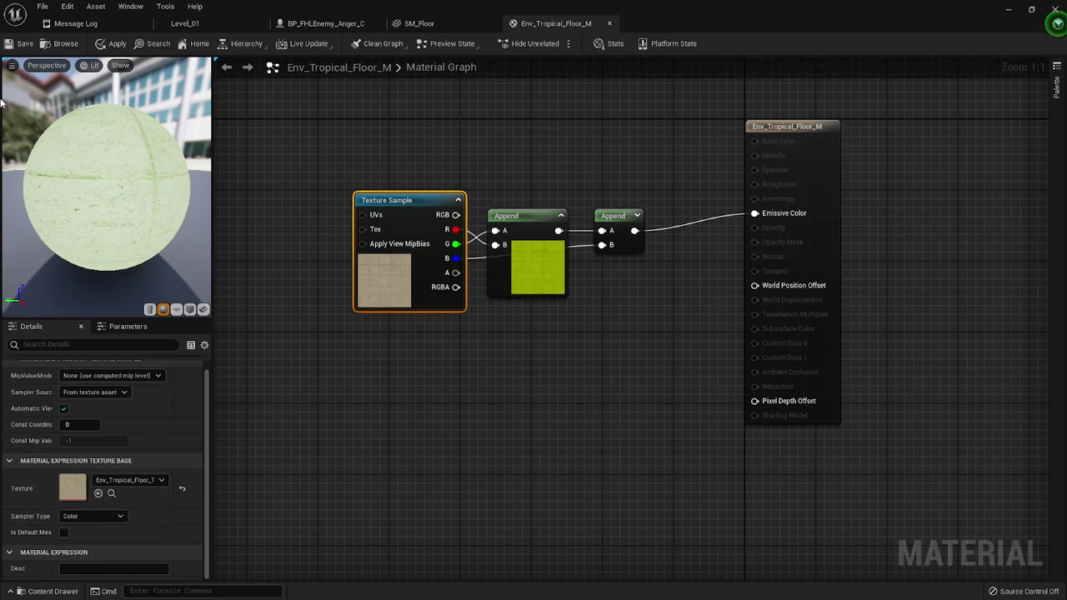
left_click(32, 49)
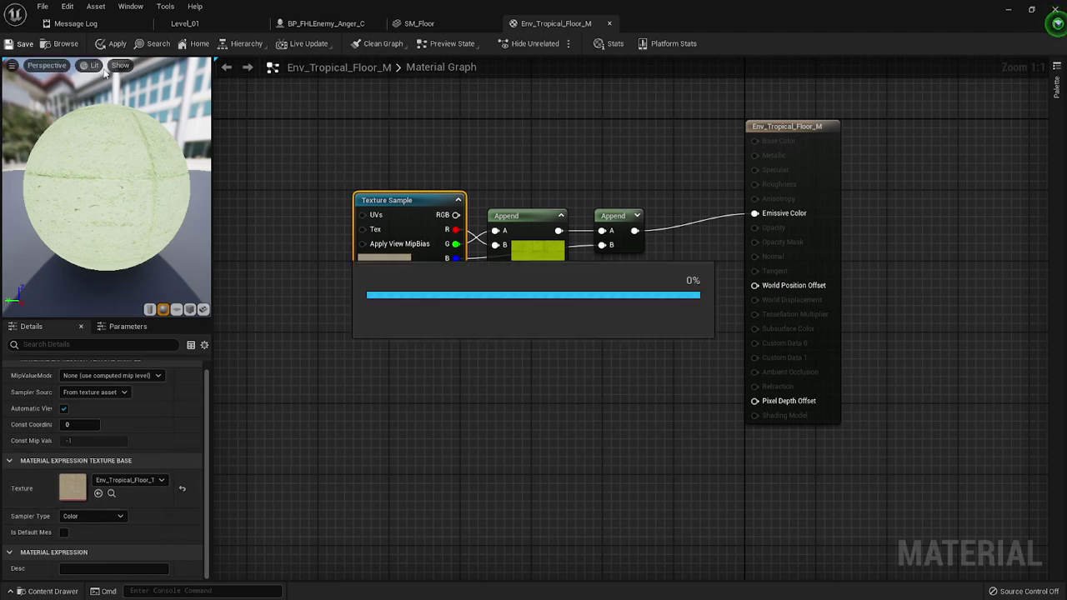
left_click(609, 24)
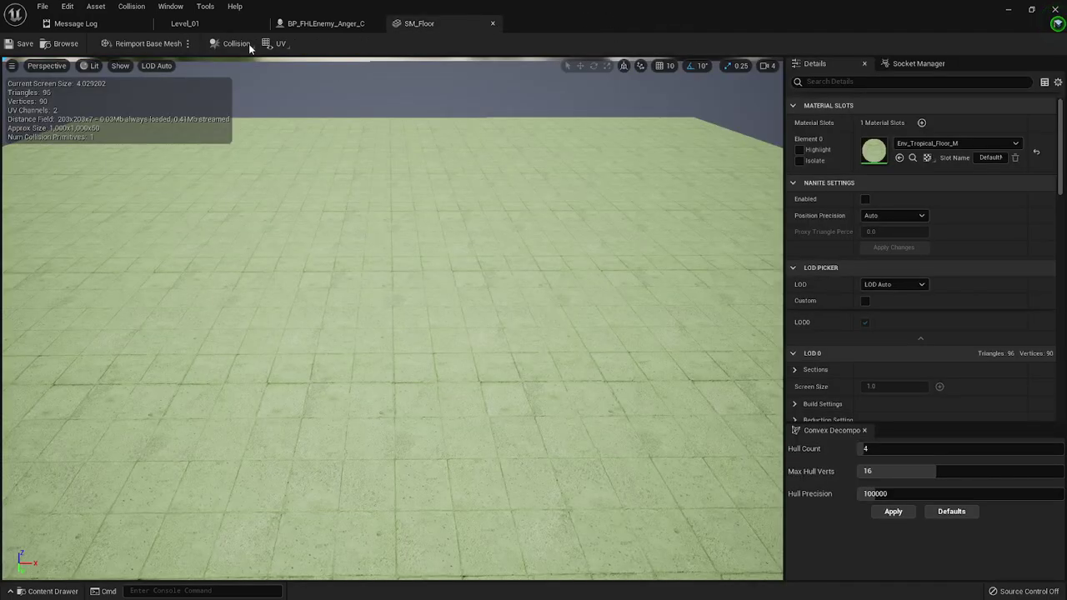
- Return to Level_01 and delete the DefaultDiffuse texture from the Tropical Materials folder
left_click(224, 25)
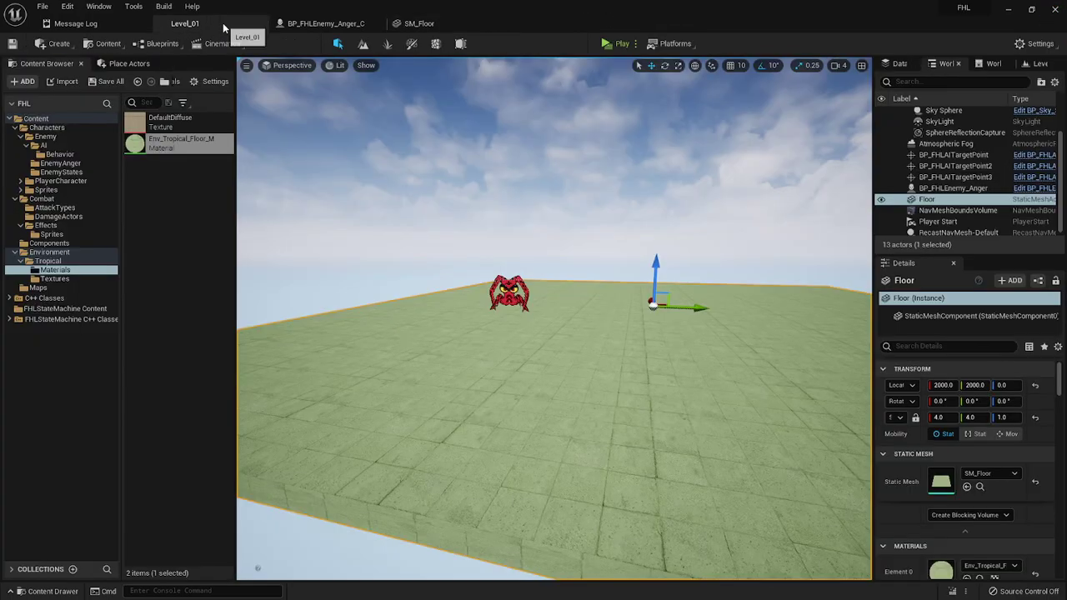
left_click(171, 121)
key("Delete")
left_click(455, 482)
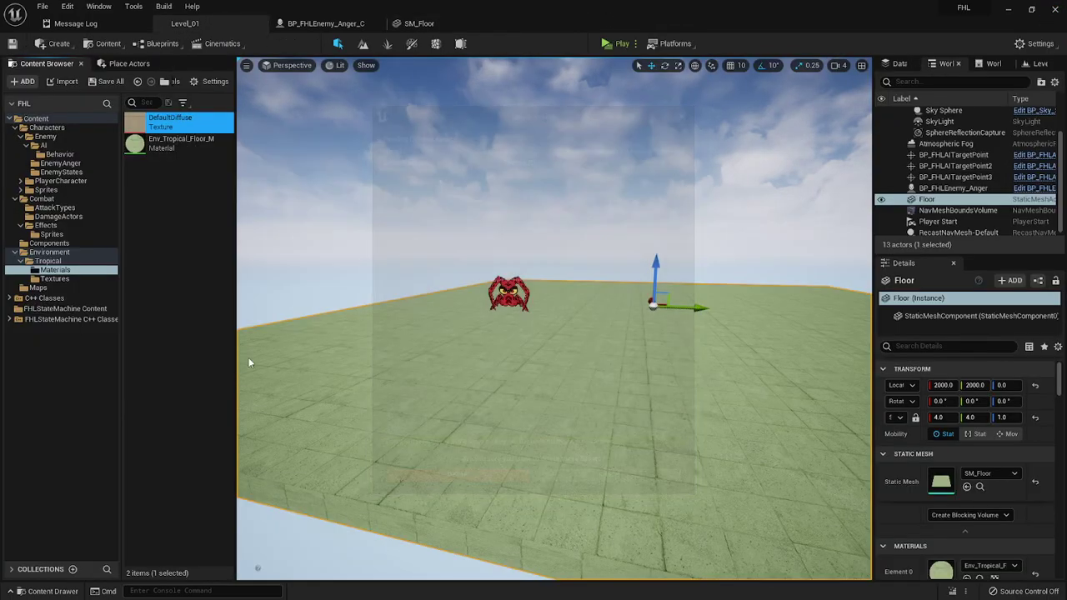
- Switch to File Explorer and open the FHL Files > Environment > Tropical > Textures folder on drive D
left_click(55, 278)
key("alt+Tab")
key("alt+Tab")
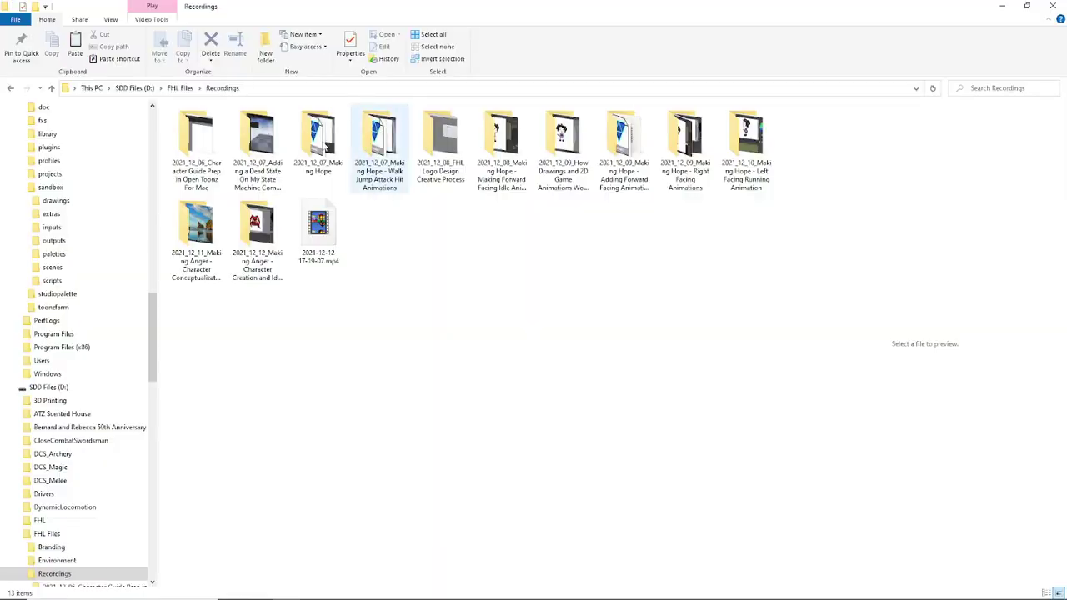
left_click(180, 87)
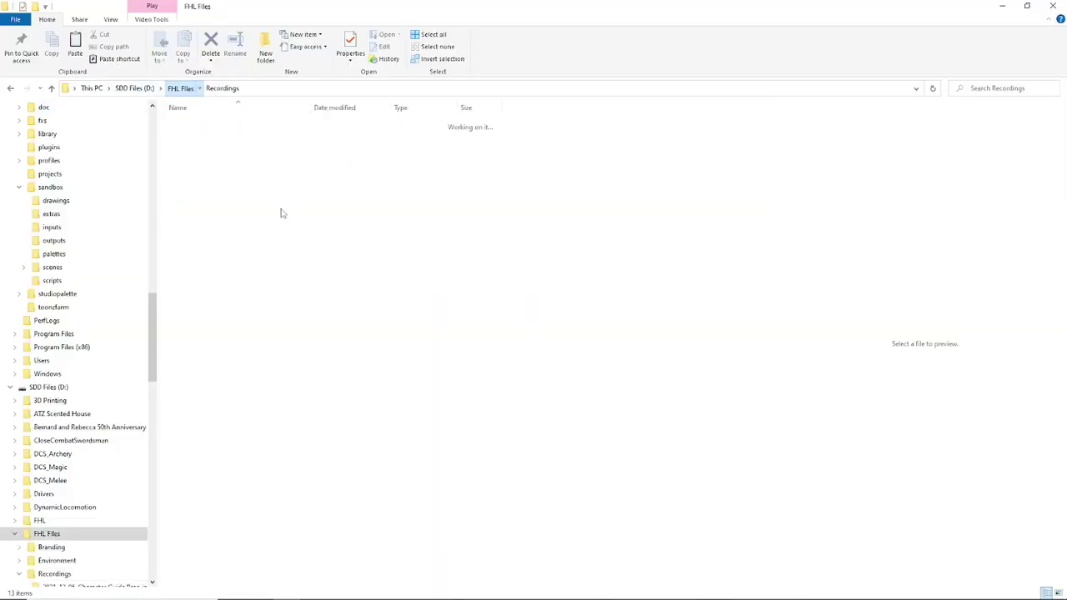
double_click(200, 135)
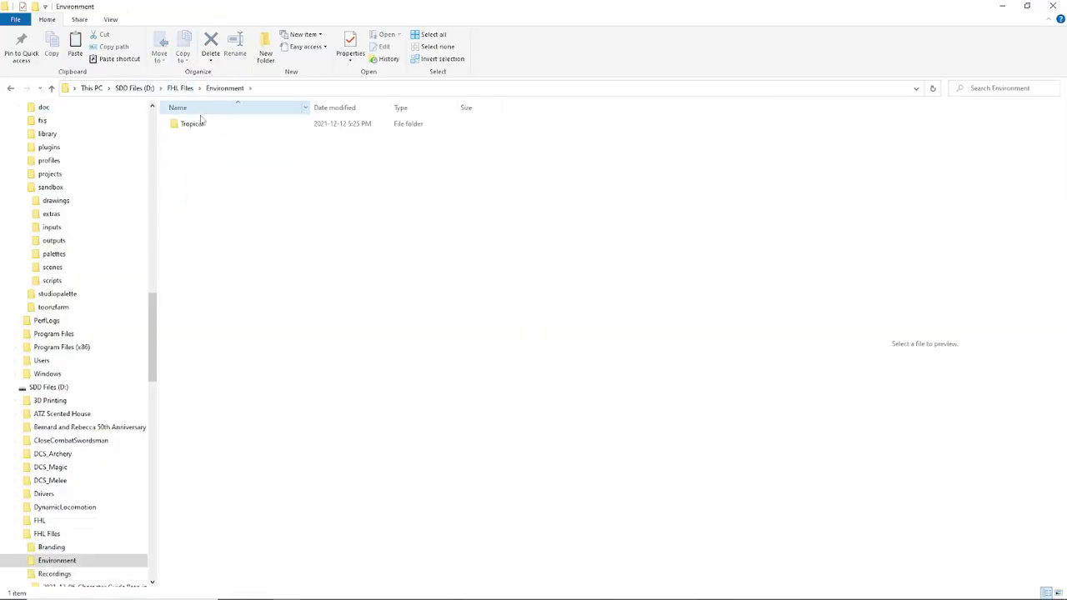
double_click(201, 123)
double_click(193, 124)
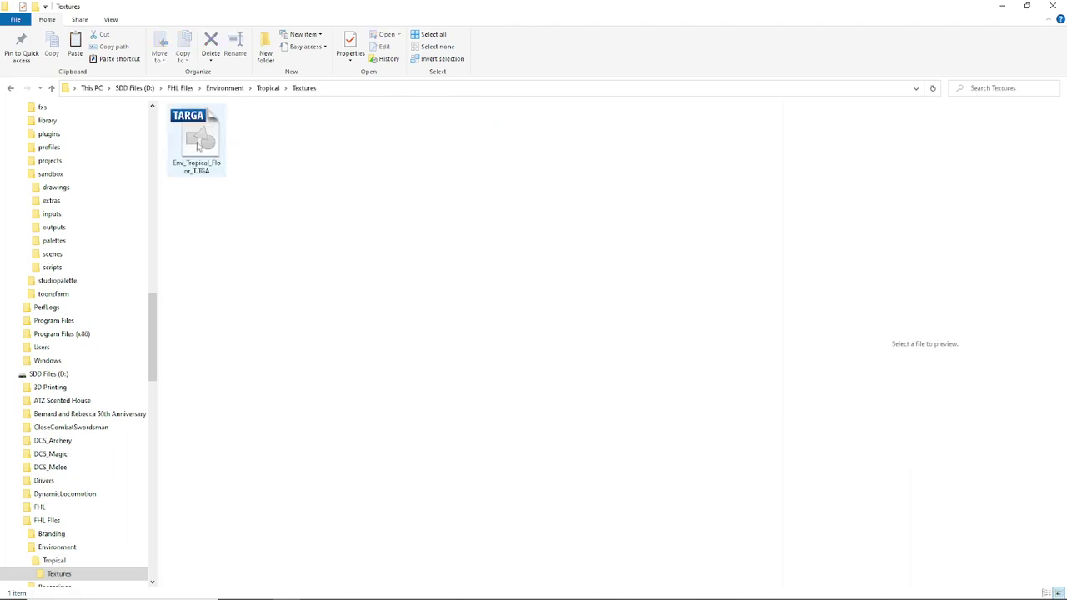
- Open Env_Tropical_Floor_T.TGA in Adobe Photoshop CS5.1 and convert its Background into an editable layer
right_click(200, 157)
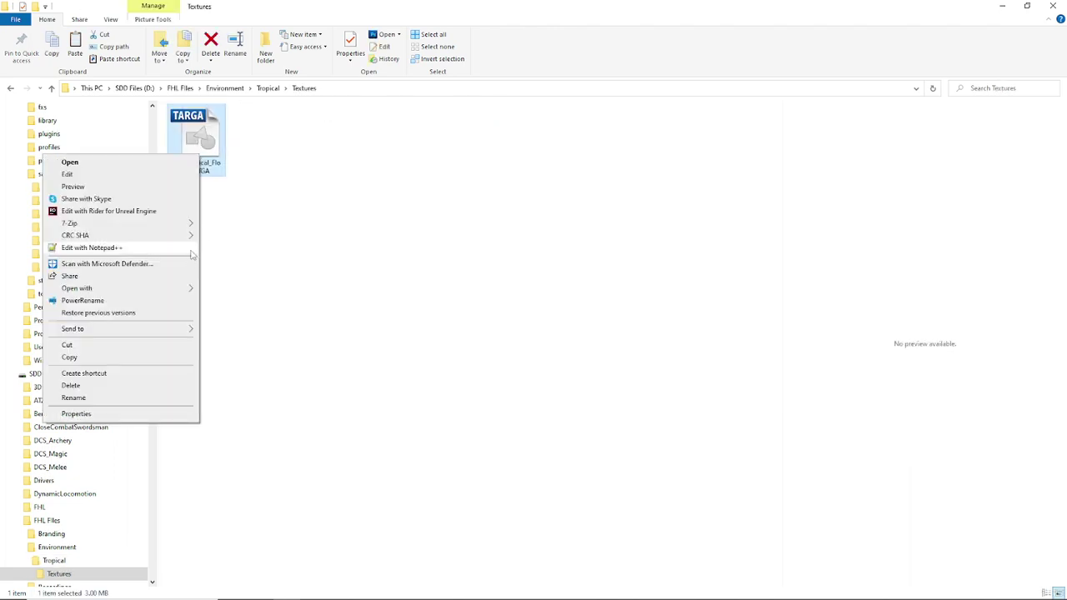
mouse_move(159, 291)
left_click(267, 288)
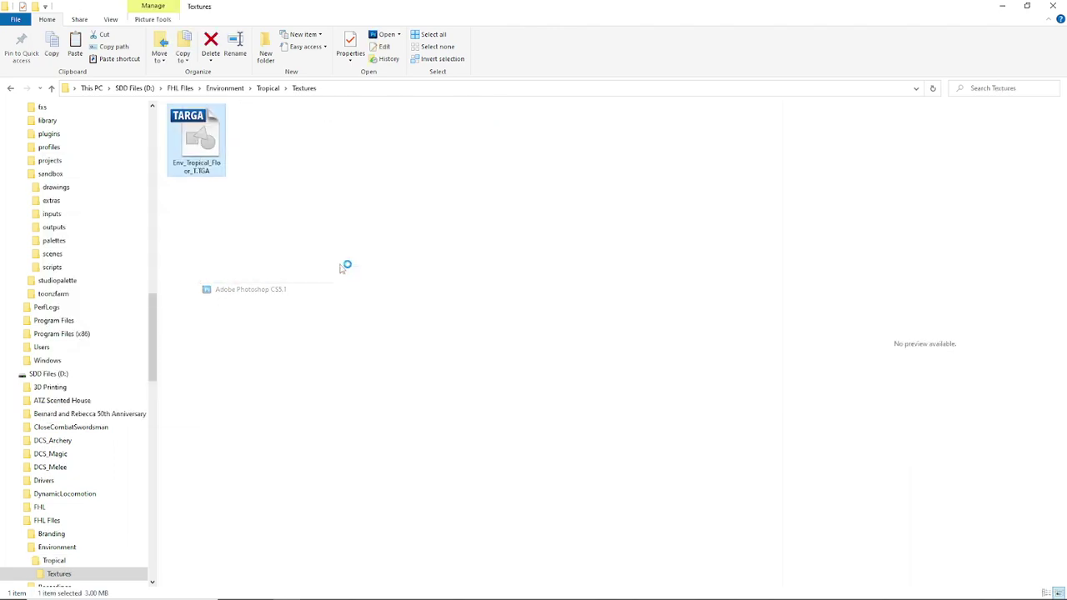
left_click(10, 374)
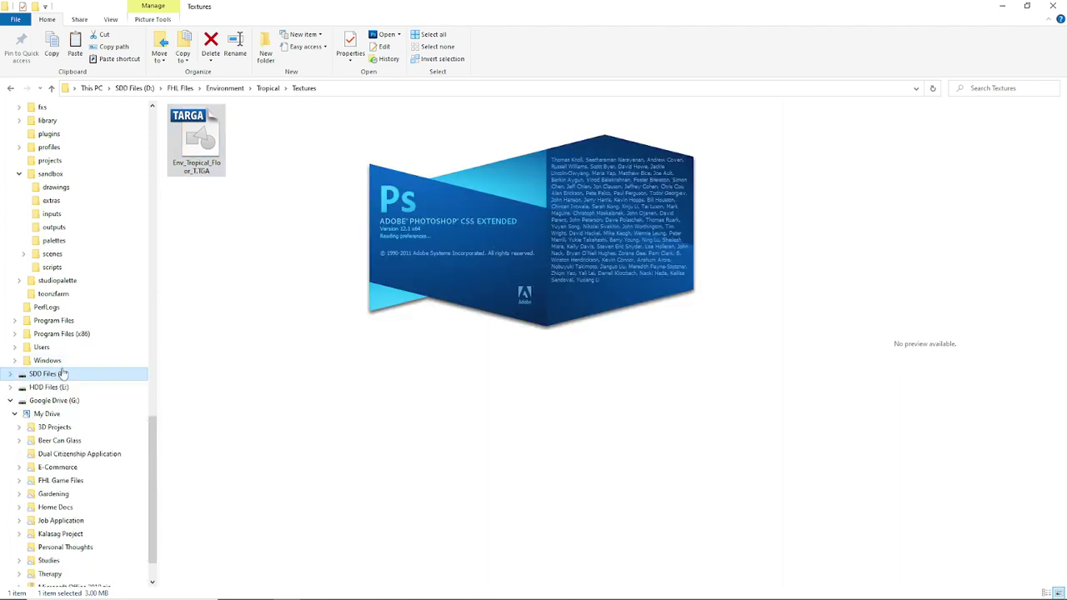
left_click(11, 405)
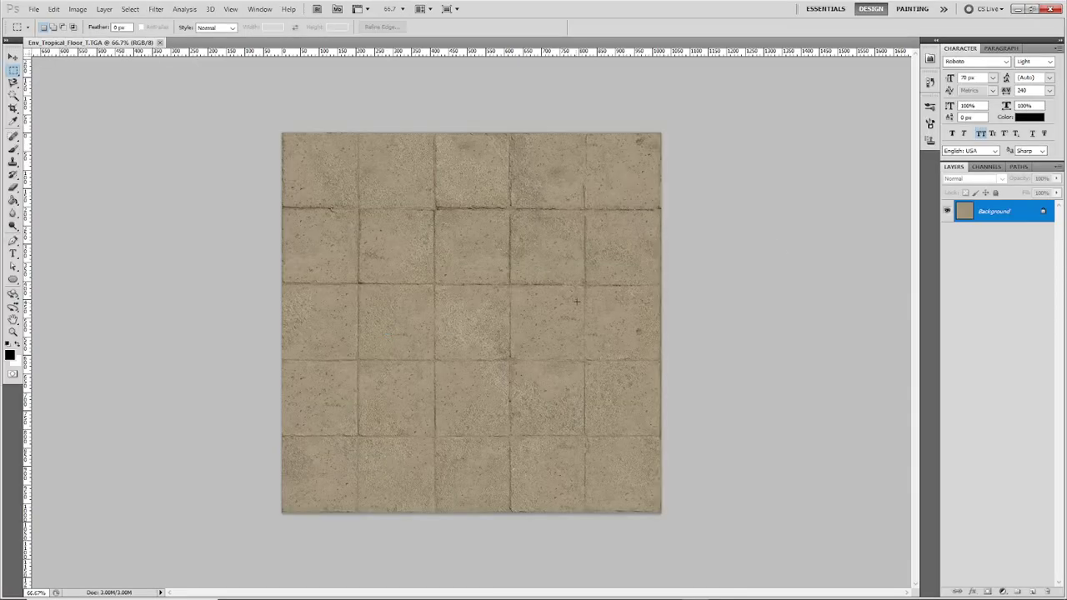
double_click(996, 212)
key("Return")
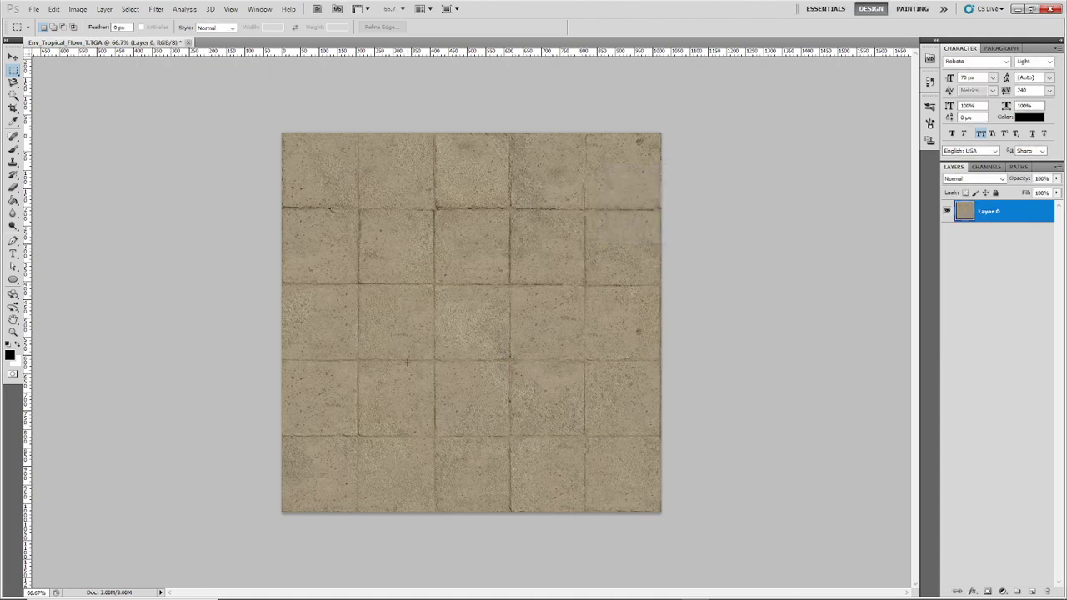
key("alt+Tab")
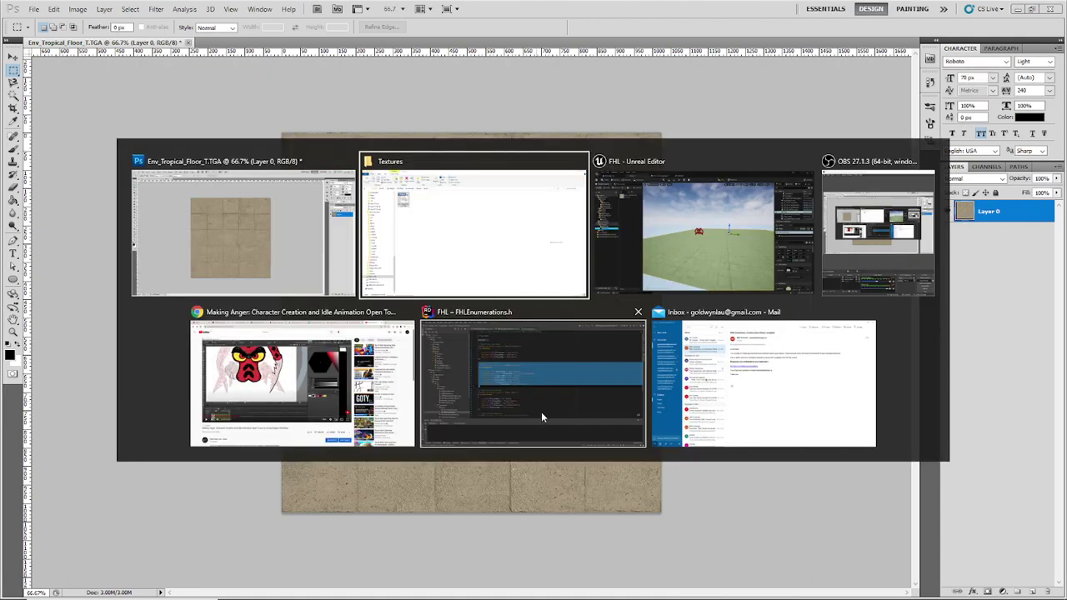
key("alt+Tab")
key("alt+Tab")
key("alt+Tab")
key("alt+Tab")
key("alt+Tab")
key("alt+Tab")
key("alt+Tab")
key("alt+Tab")
key("alt+Tab")
key("alt+Escape")
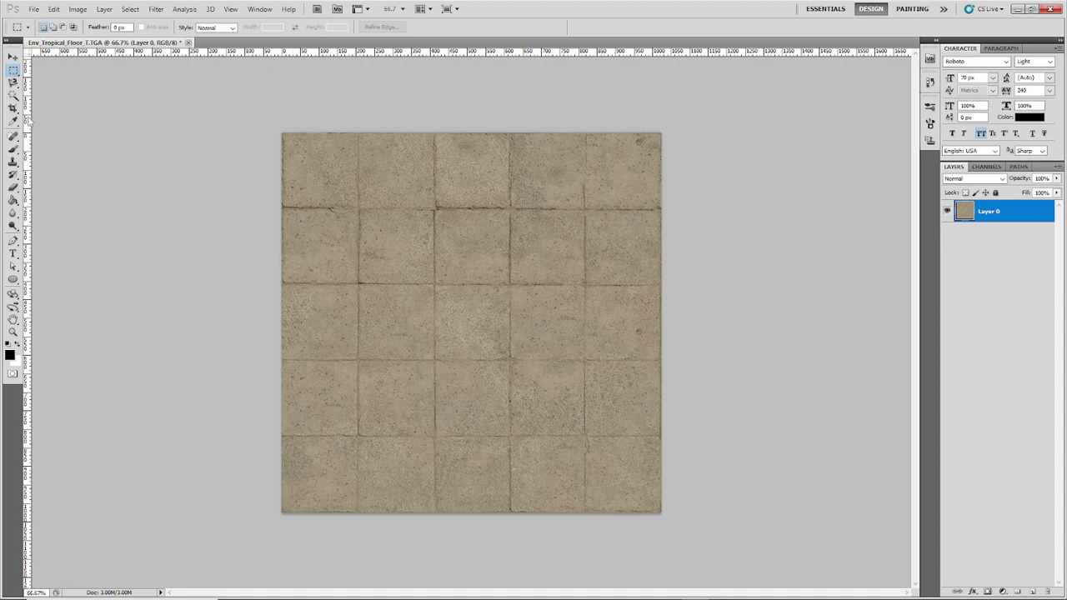
- Create a new layer above the floor texture and fill it with soft green #87b05f using the Paint Bucket
left_click(12, 201)
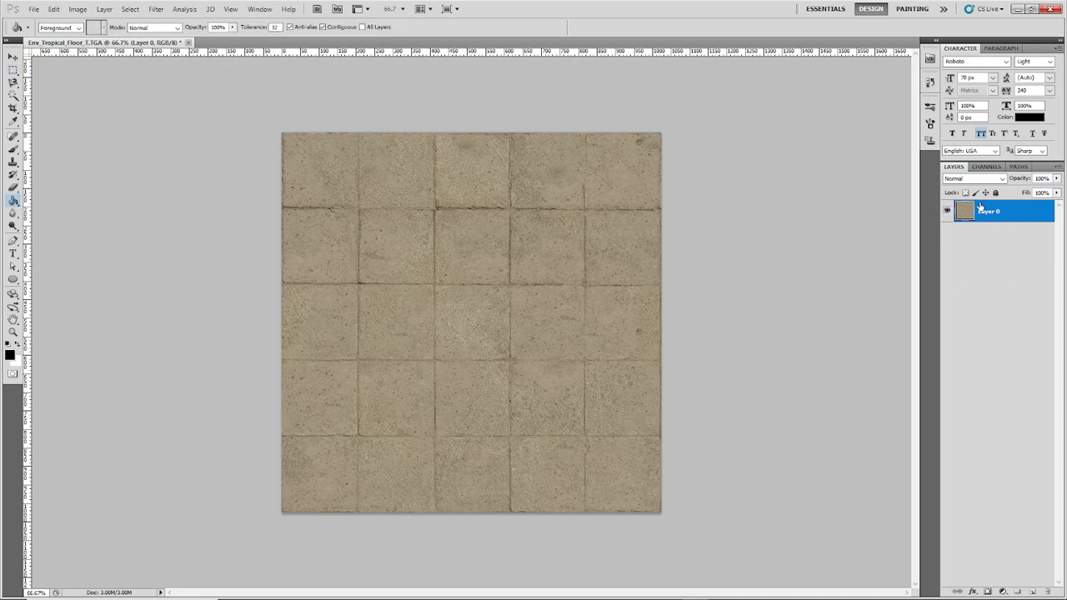
left_click(10, 356)
mouse_move(798, 243)
left_mouse_down()
mouse_move(892, 234)
mouse_move(902, 248)
mouse_move(893, 273)
mouse_move(879, 199)
mouse_move(874, 231)
mouse_move(885, 198)
left_mouse_up()
mouse_move(842, 241)
left_mouse_down()
mouse_move(802, 210)
mouse_move(849, 206)
mouse_move(846, 218)
mouse_move(799, 208)
left_mouse_up()
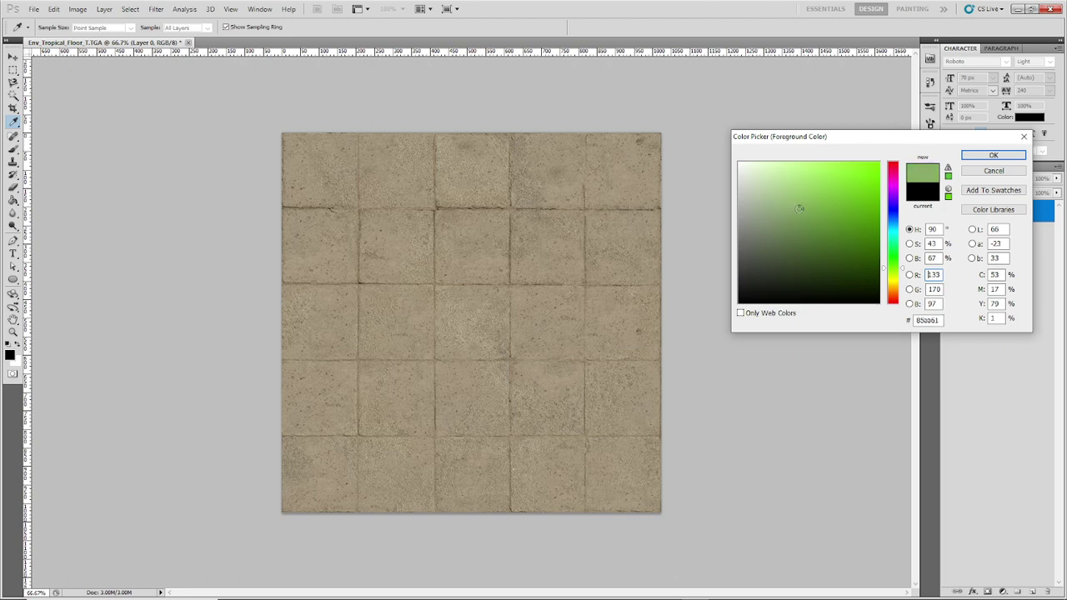
left_click(994, 155)
key("g")
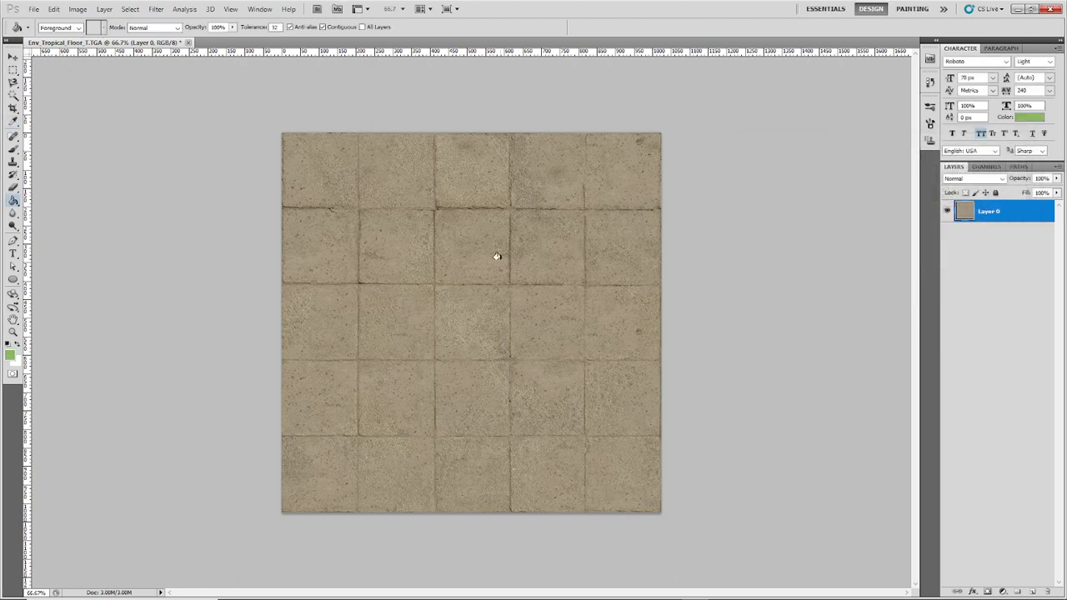
left_click(497, 256)
key("ctrl+z")
key("ctrl+shift+n")
key("Return")
left_click(453, 285)
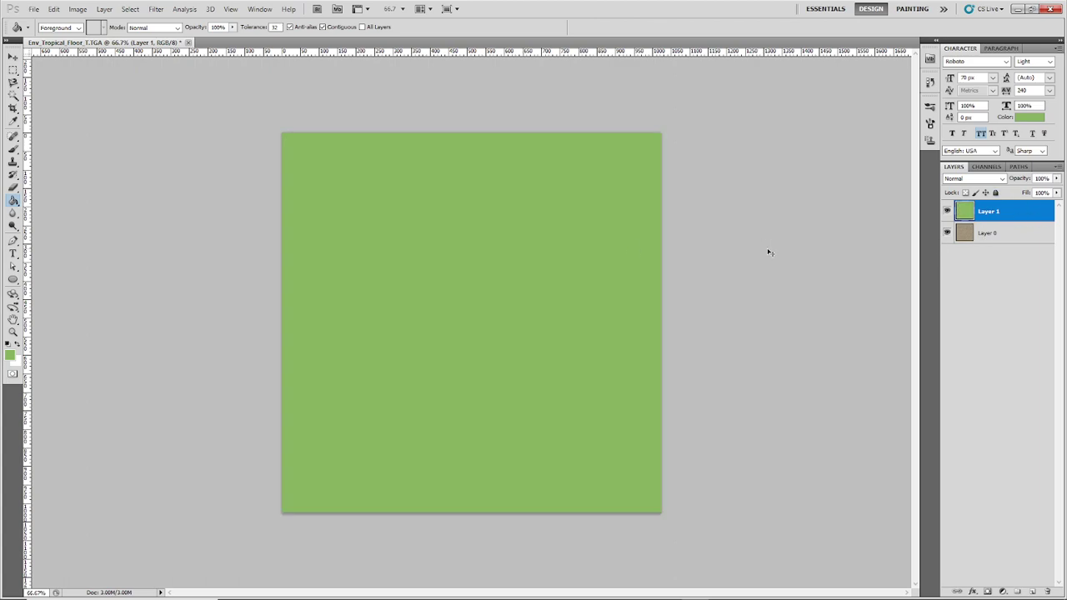
- Save the layered document as Env_Tropical_Floor_T.psd in the Textures folder with Maximize Compatibility on
key("ctrl+shift+s")
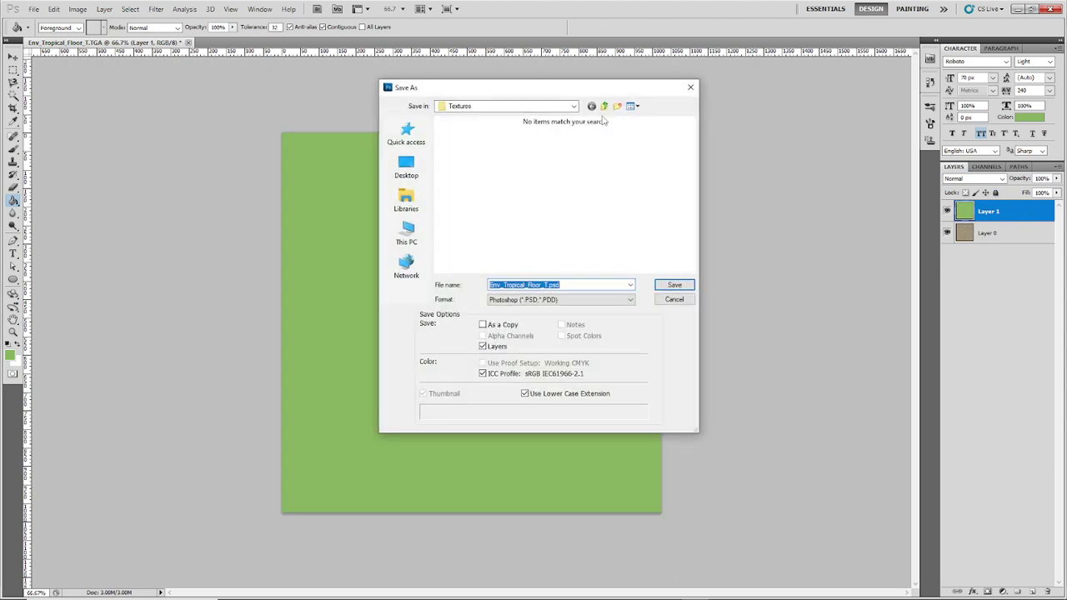
left_click(674, 285)
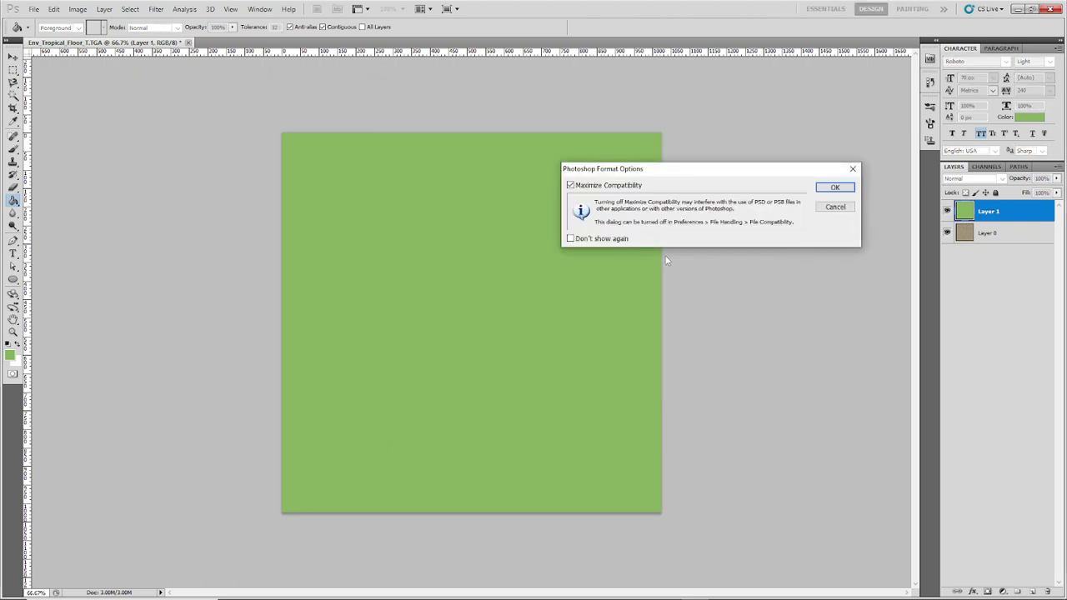
left_click(834, 187)
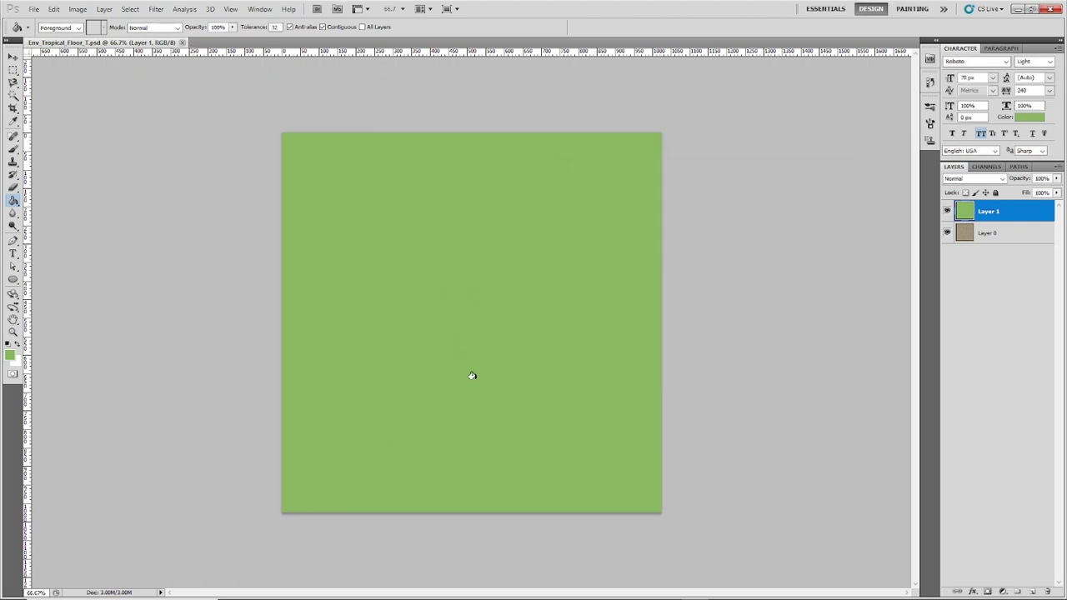
- Set the foreground colour to a darker, more saturated green, about #48840d, and refill Layer 1 with it
double_click(959, 213)
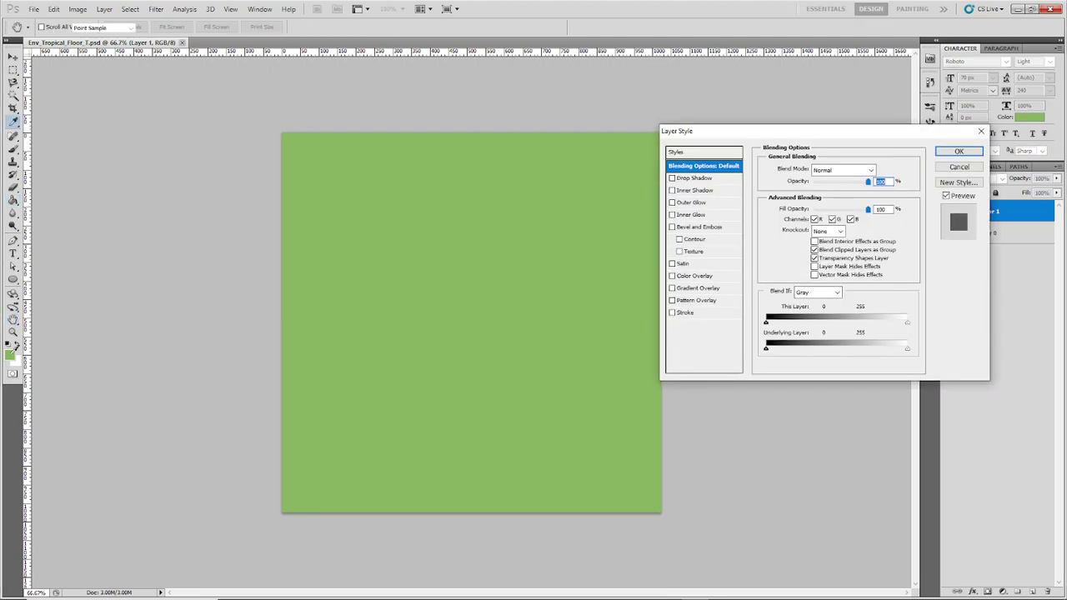
key("Escape")
left_click(10, 356)
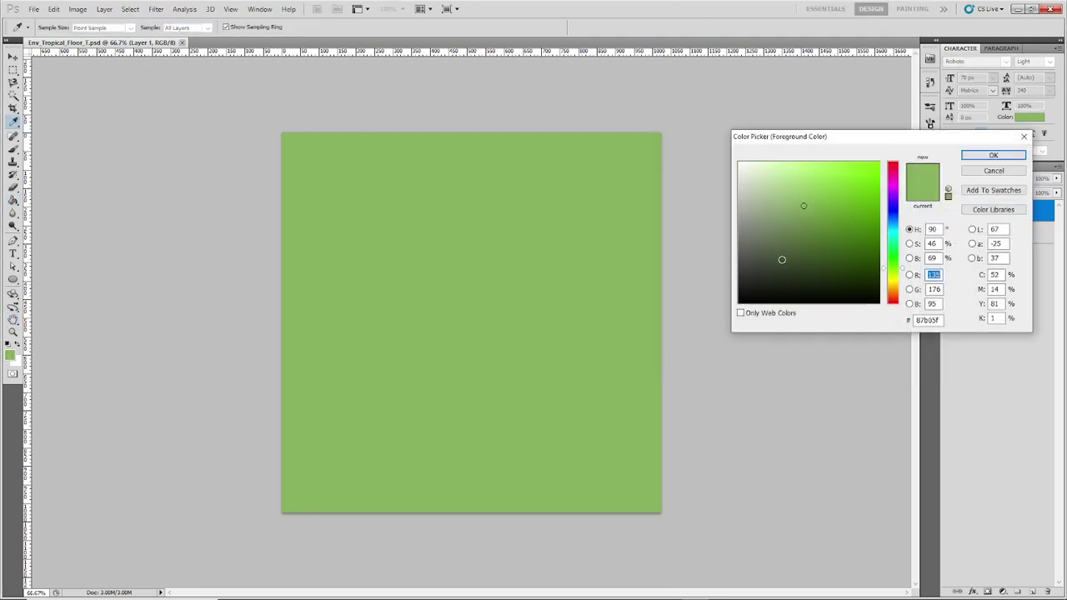
left_click(843, 217)
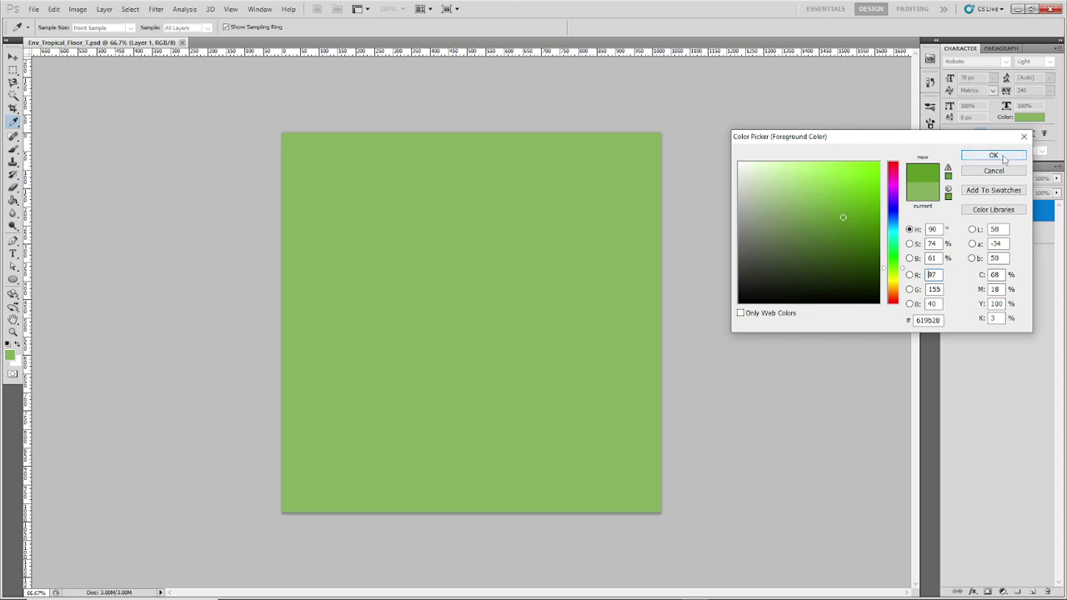
left_click(866, 230)
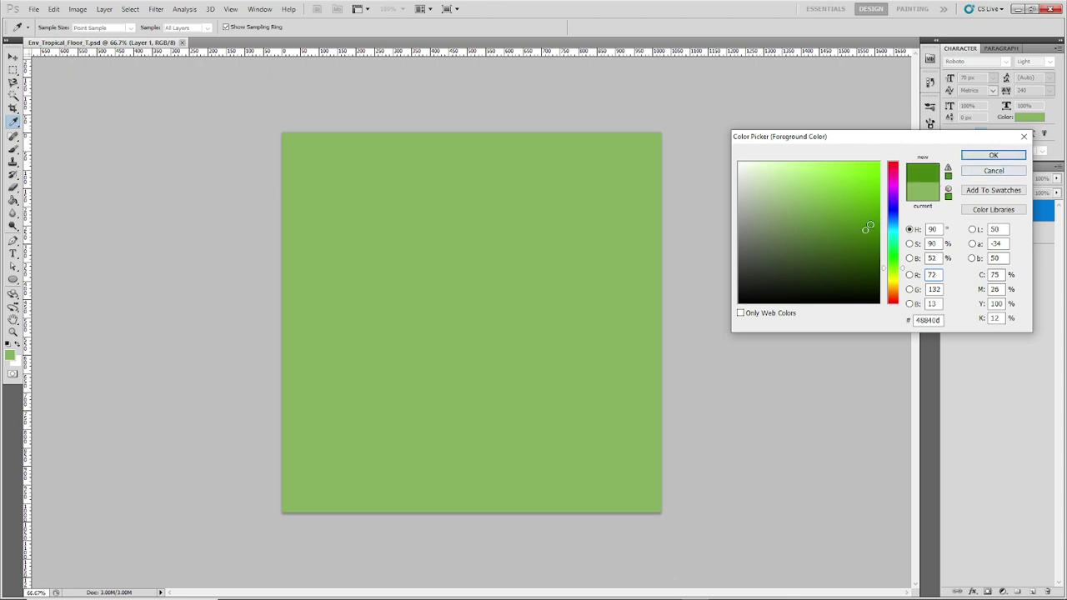
left_click(994, 155)
left_click(455, 308)
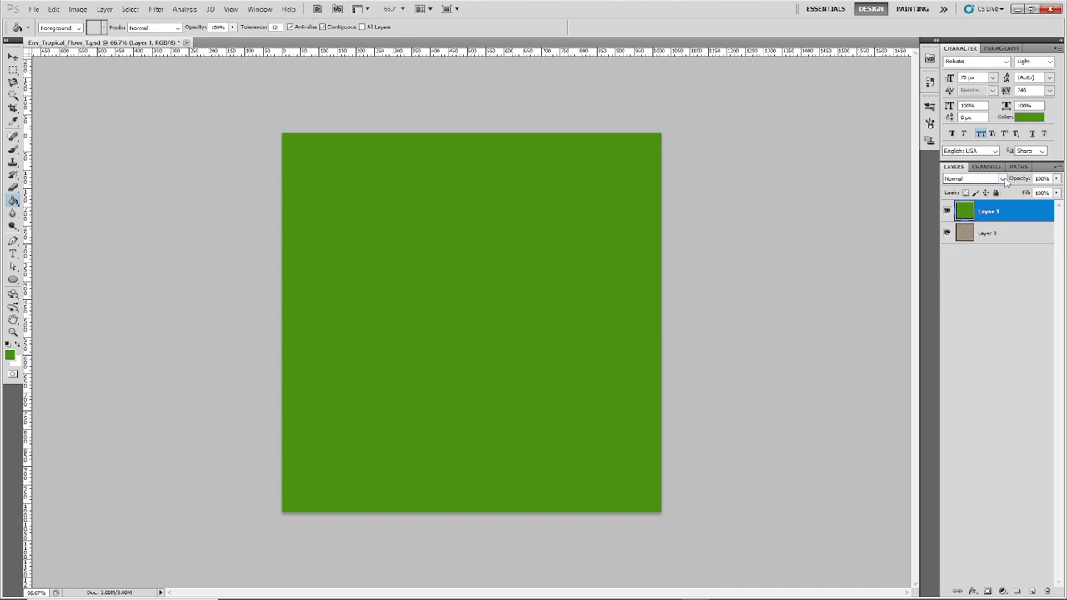
- Try the Multiply blend mode on the green Layer 1 and return it to Normal
left_click(974, 178)
left_click(967, 224)
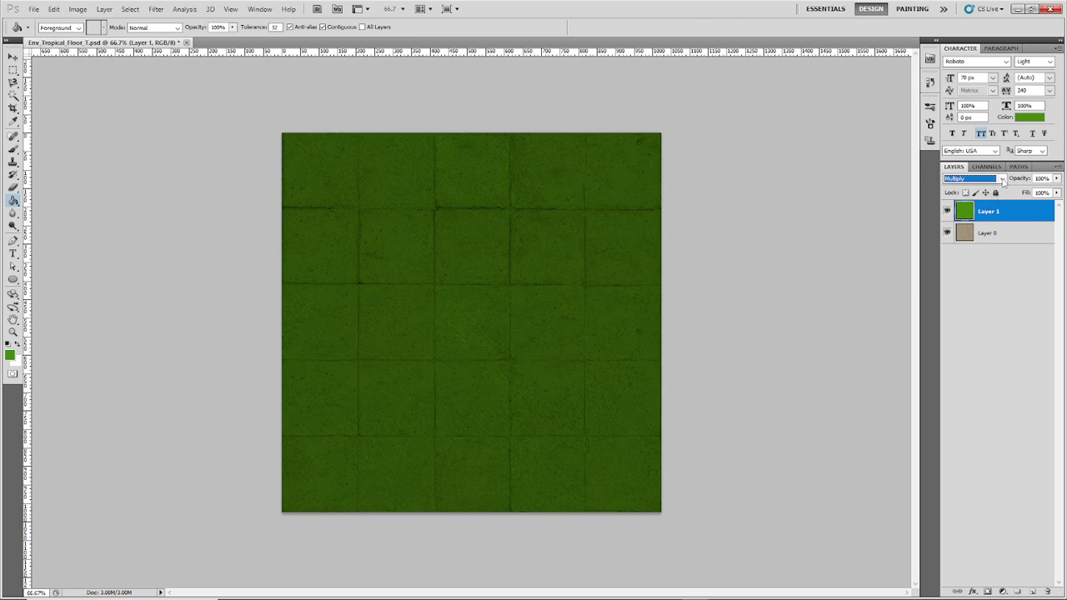
left_click(973, 178)
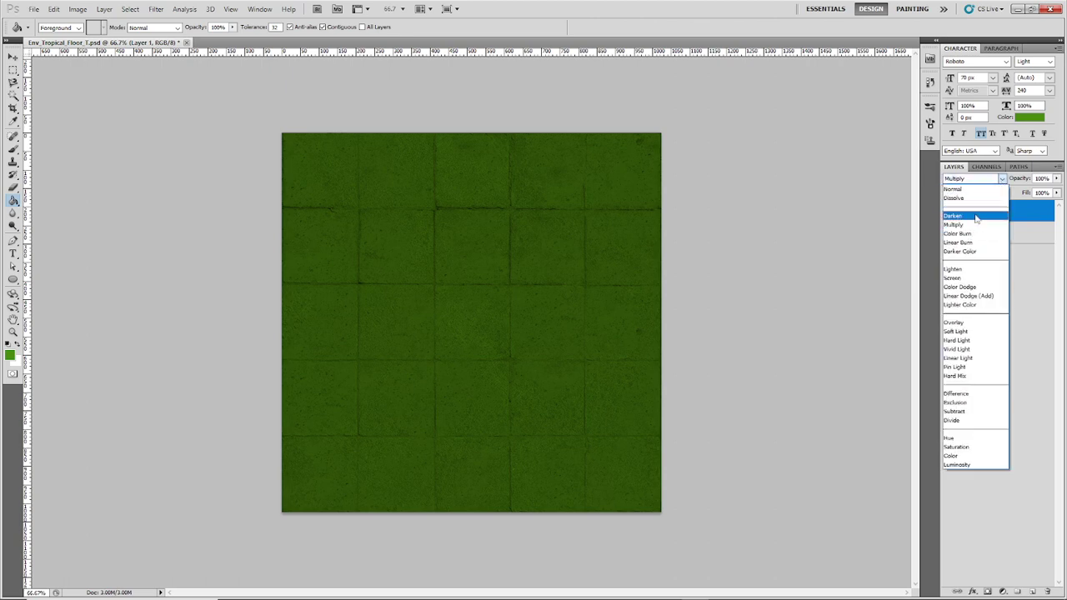
left_click(959, 189)
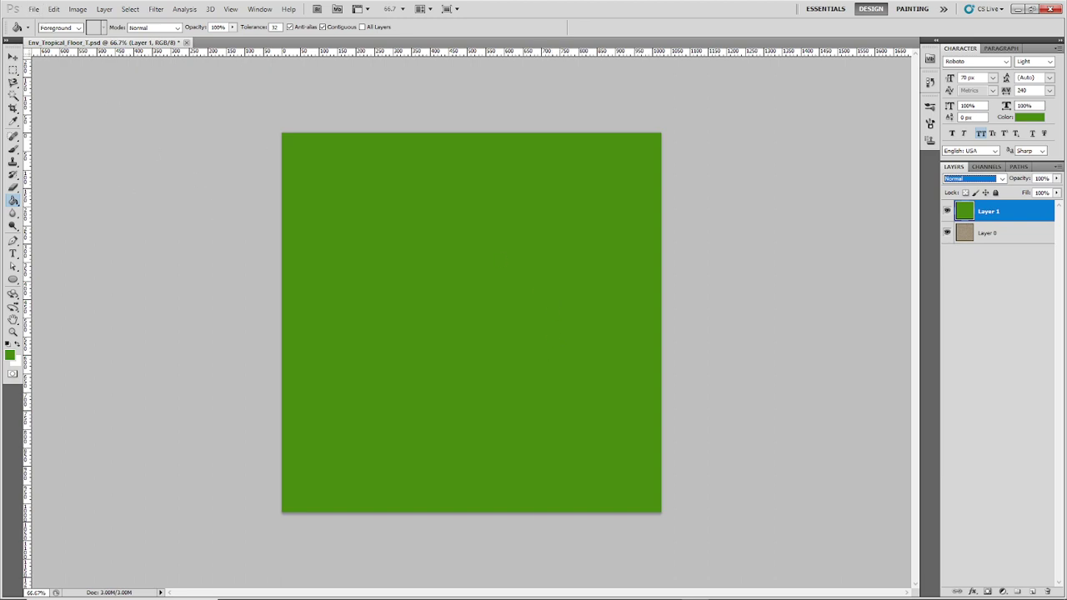
- Place Texture_02.jpg from the Tropical Textures folder into the Photoshop document above the green layer
key("alt+Tab")
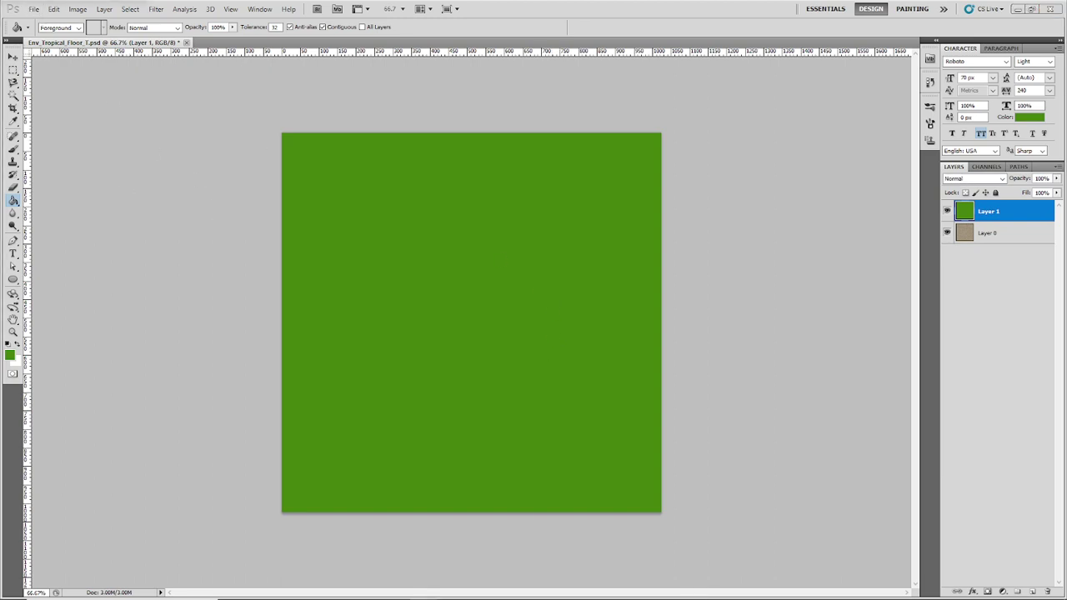
key("alt+Tab")
key("alt+Tab")
key("alt+Tab")
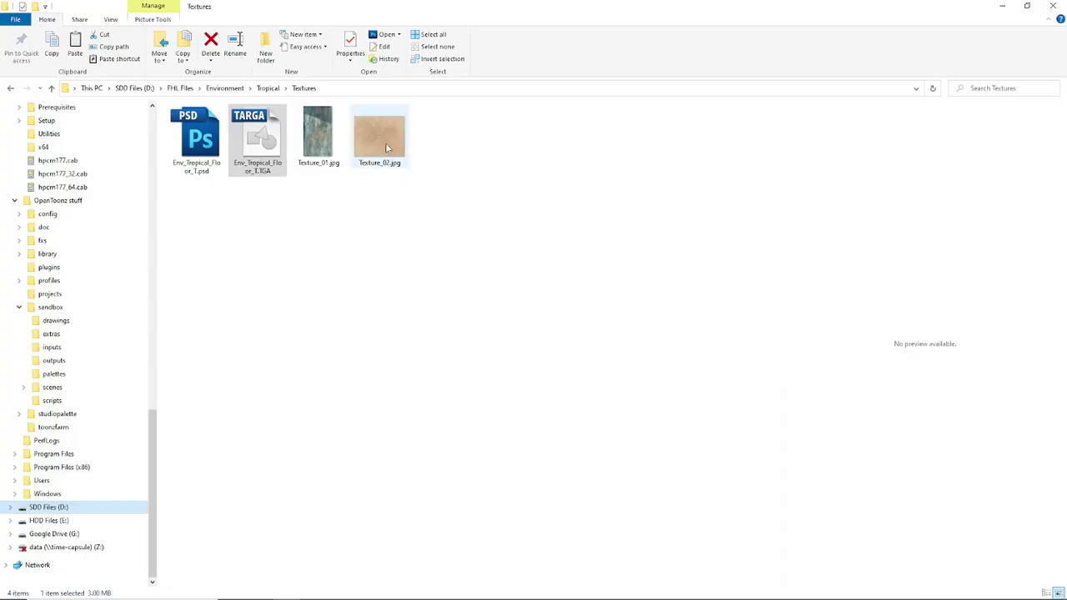
left_click_drag(381, 140, 552, 325)
key("alt+Tab")
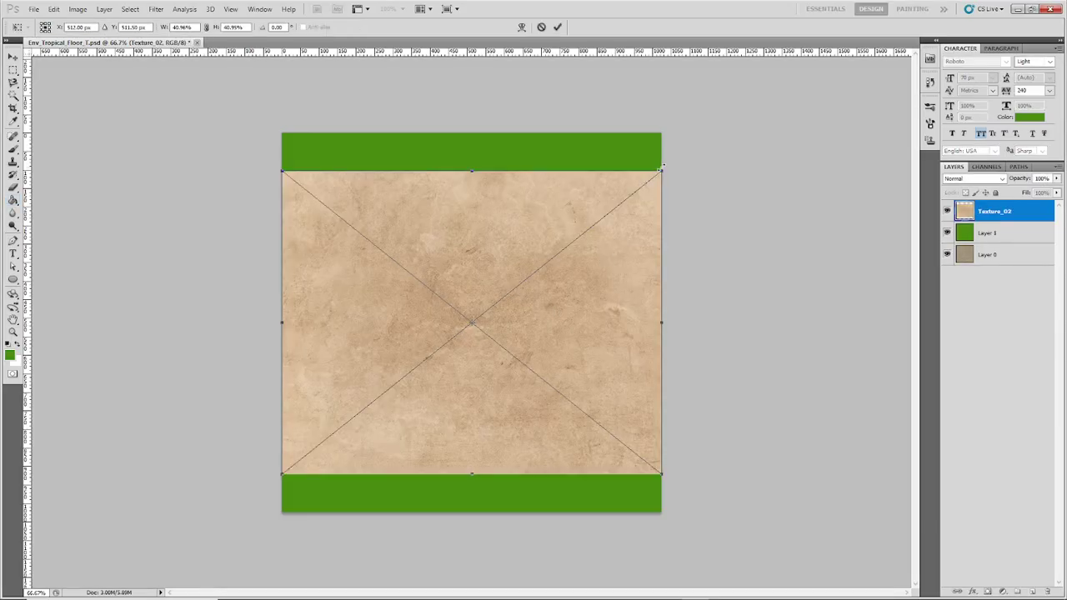
- Stretch the placed Texture_02 image so its edges match the square canvas, and commit the placement
left_click_drag(660, 168, 713, 129, "alt+shift")
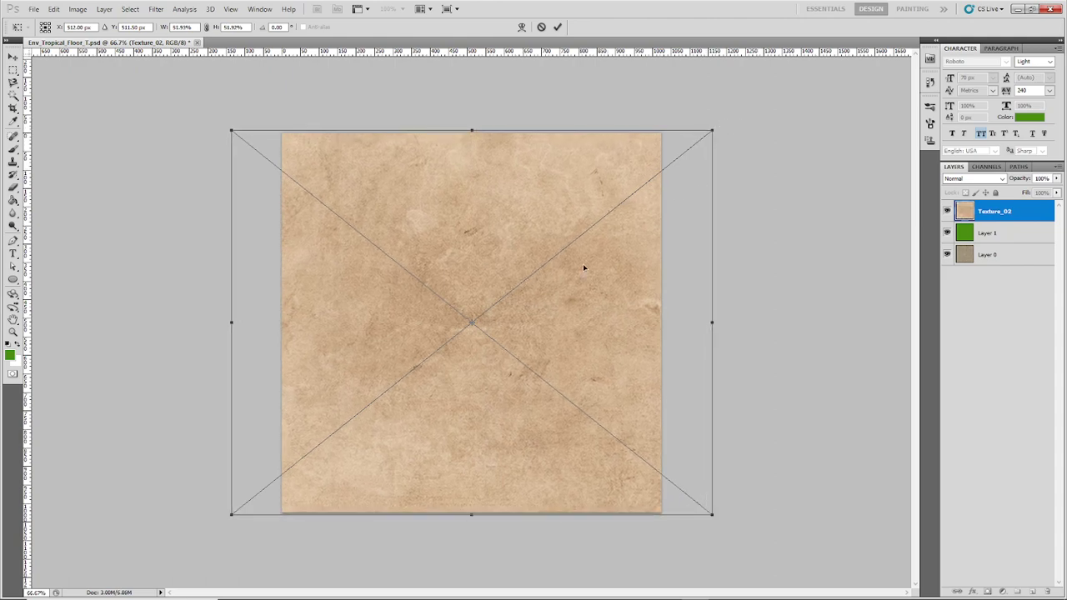
left_click_drag(232, 322, 282, 323)
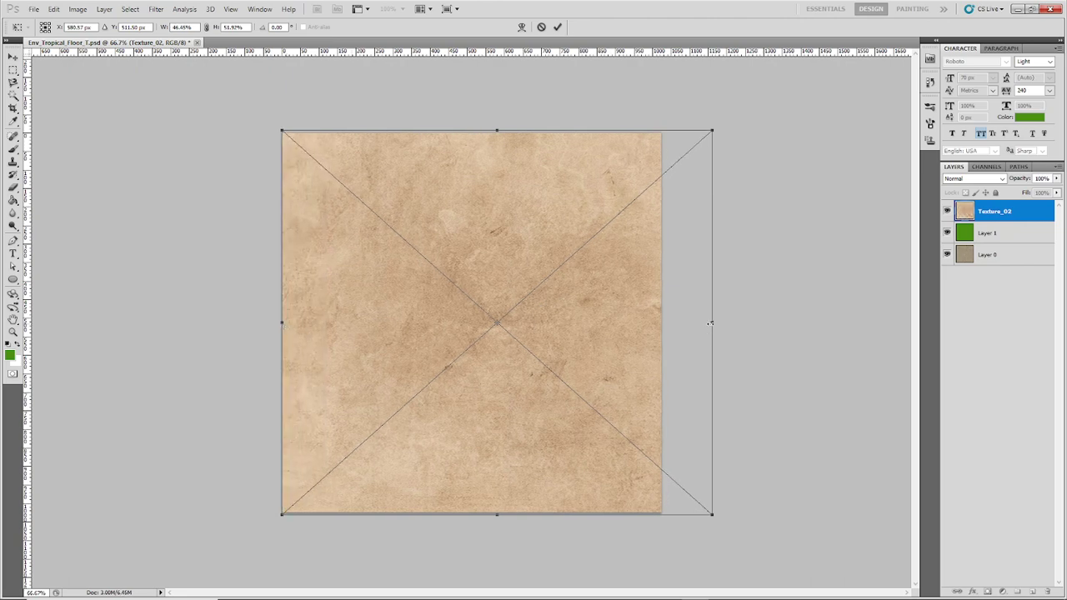
left_click_drag(710, 323, 662, 323)
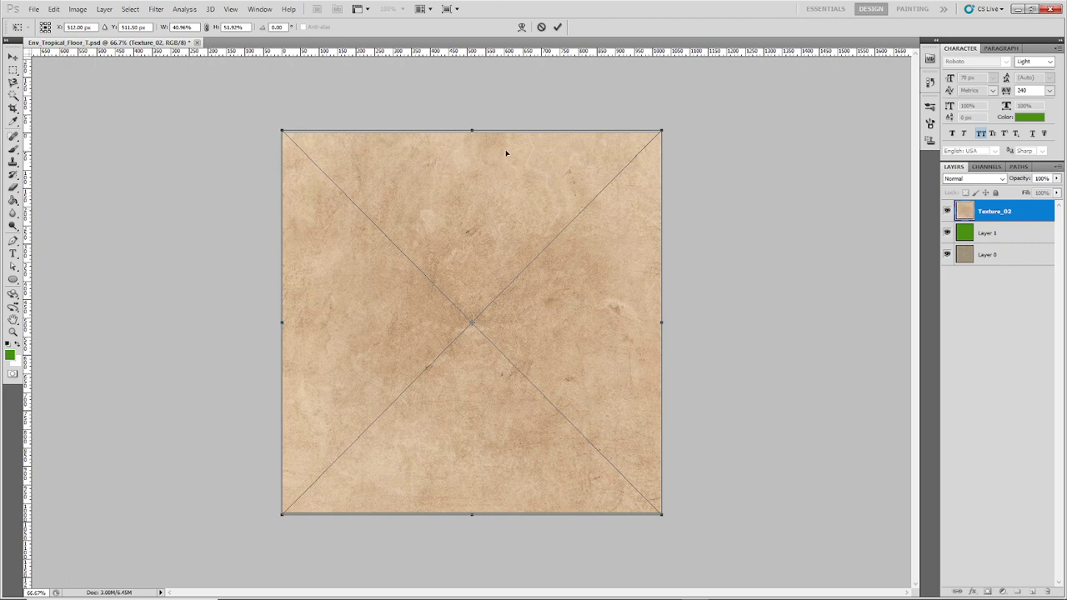
left_click_drag(472, 130, 473, 133)
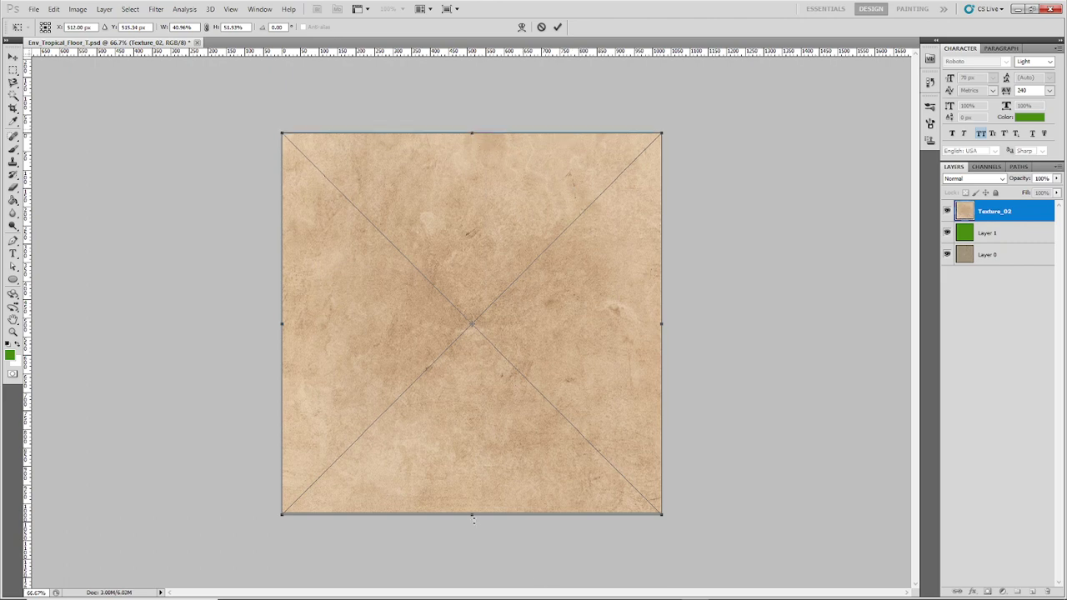
left_click_drag(474, 519, 474, 511)
key("Return")
- Place one horizontal and one vertical guide so they cross near the centre of the square canvas
key("g")
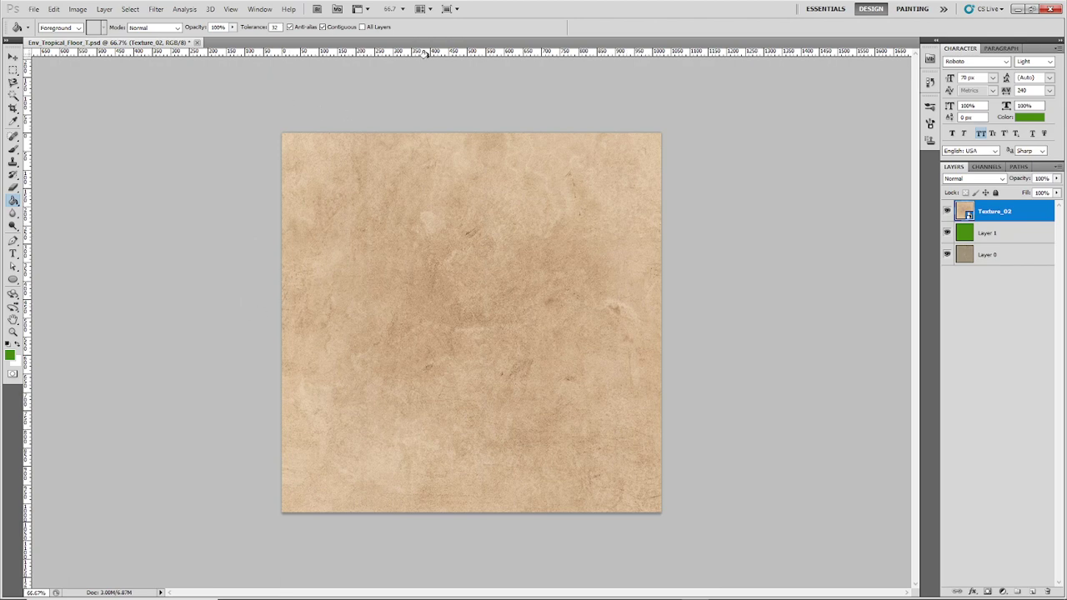
left_click_drag(434, 55, 469, 318)
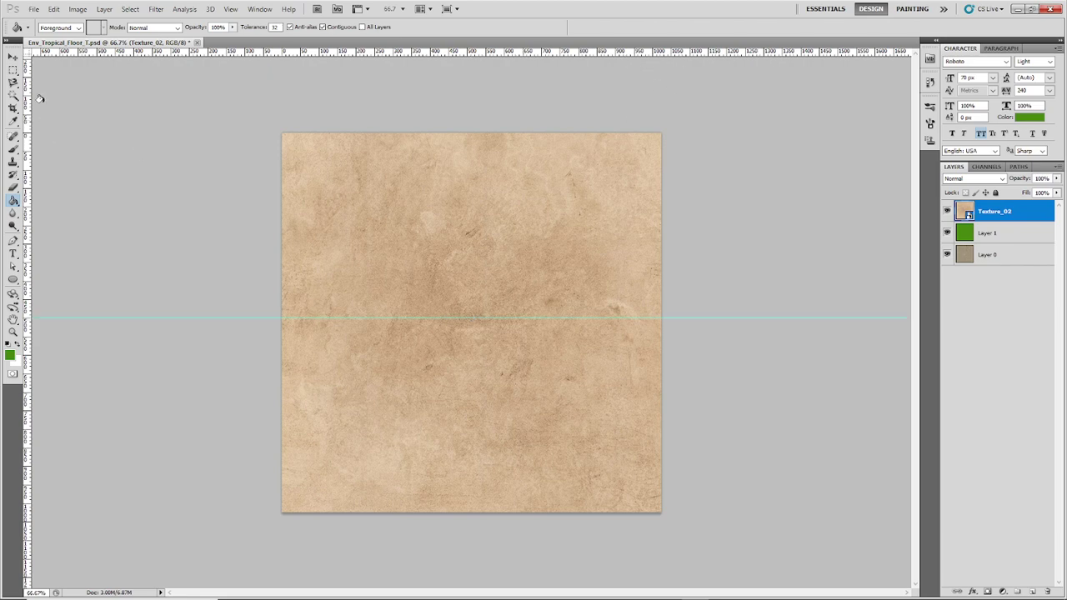
left_click(78, 8)
mouse_move(139, 43)
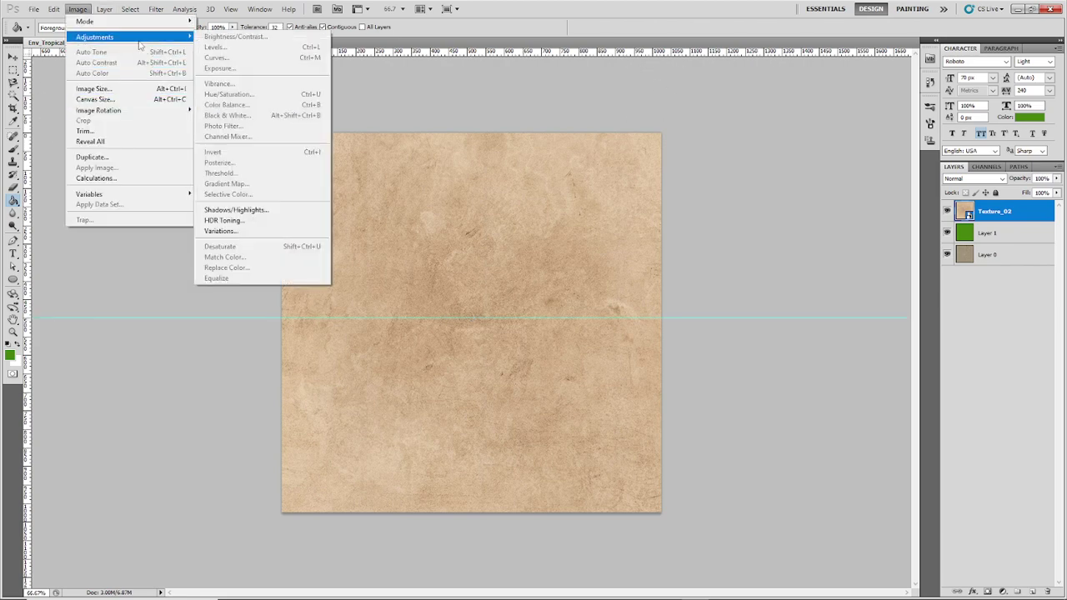
left_click(101, 99)
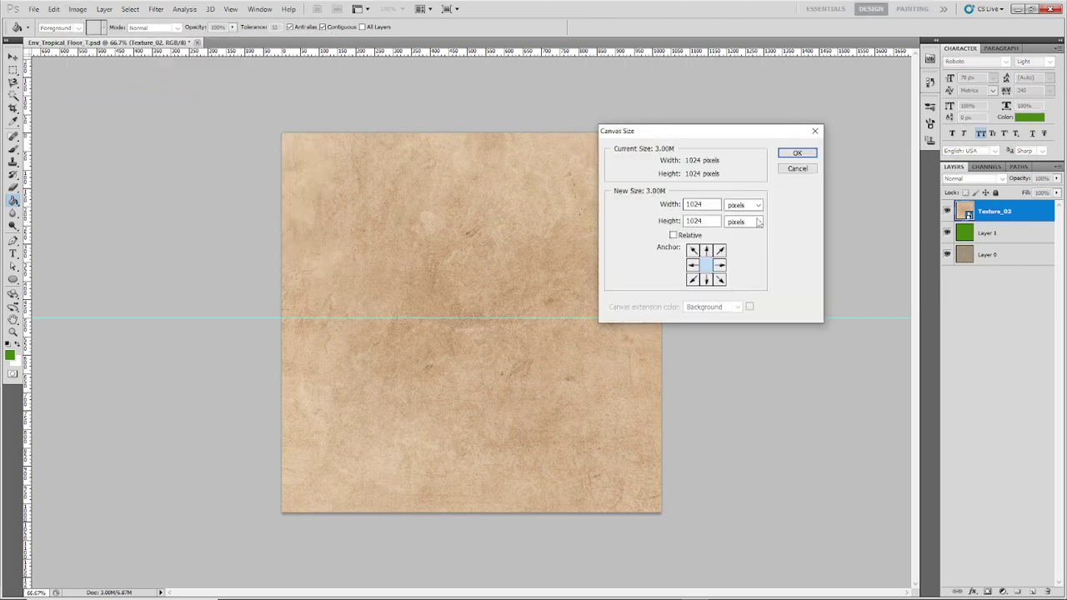
left_click(802, 171)
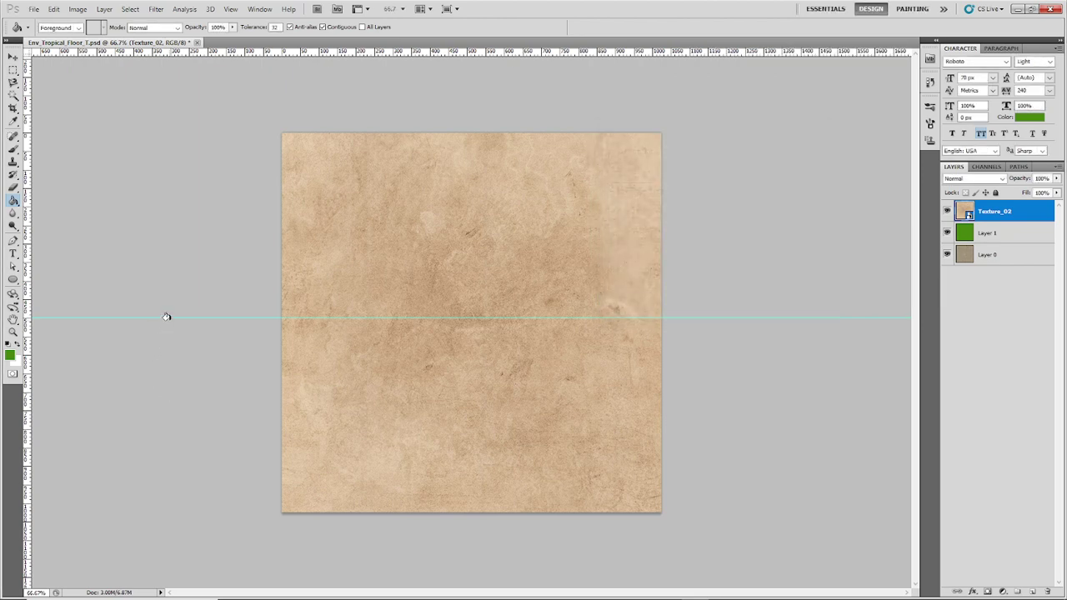
key("v")
mouse_move(170, 318)
left_mouse_down()
mouse_move(176, 310)
mouse_move(172, 326)
left_mouse_up()
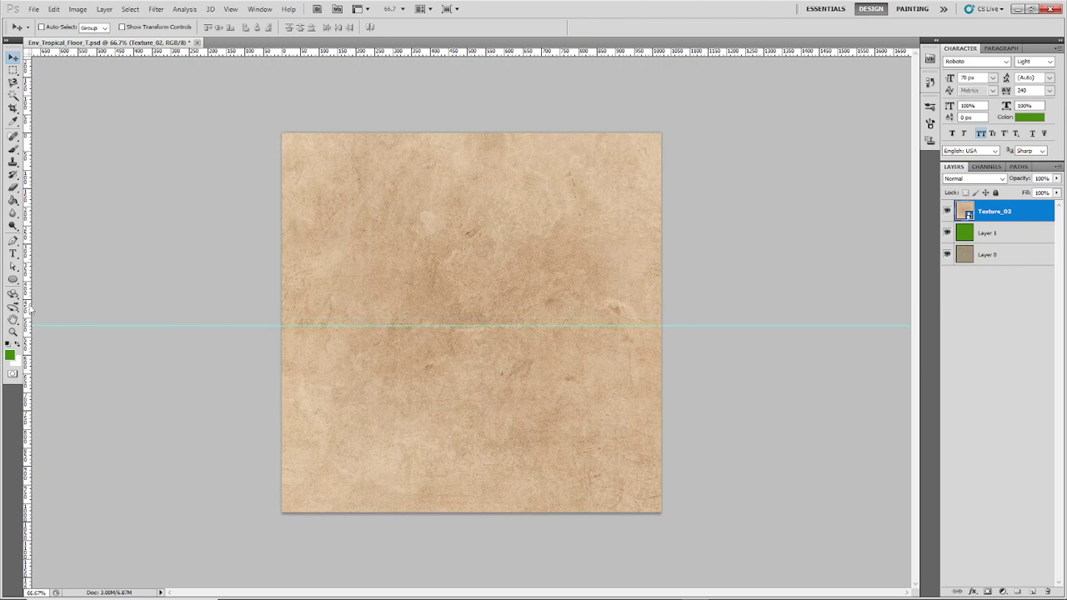
left_click_drag(30, 310, 478, 350)
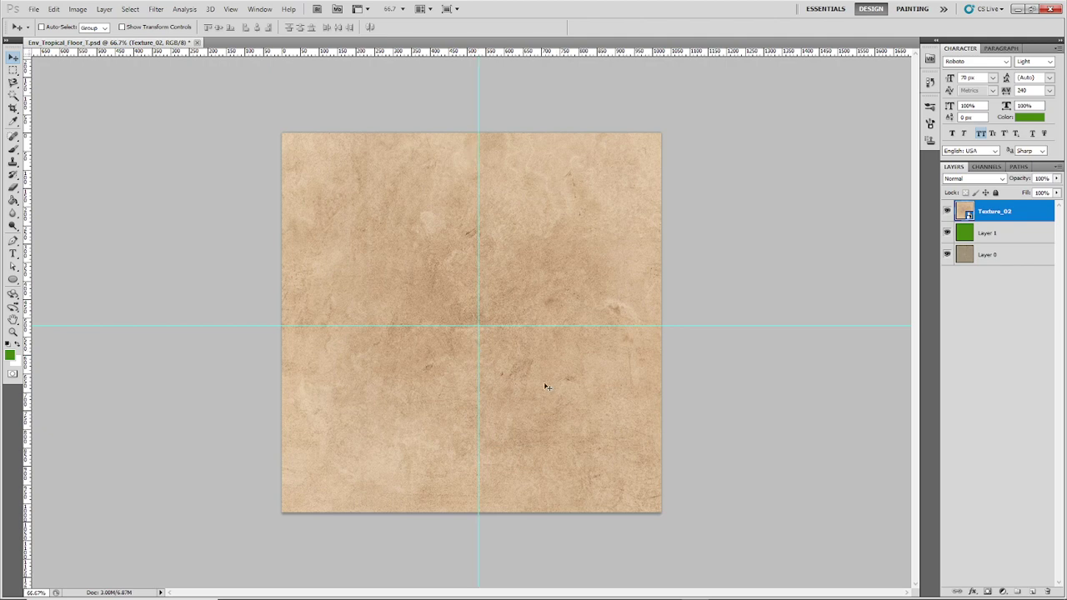
- Duplicate the Texture_02 layer, hide the original and rasterize the copy
right_click(1018, 217)
left_click(997, 248)
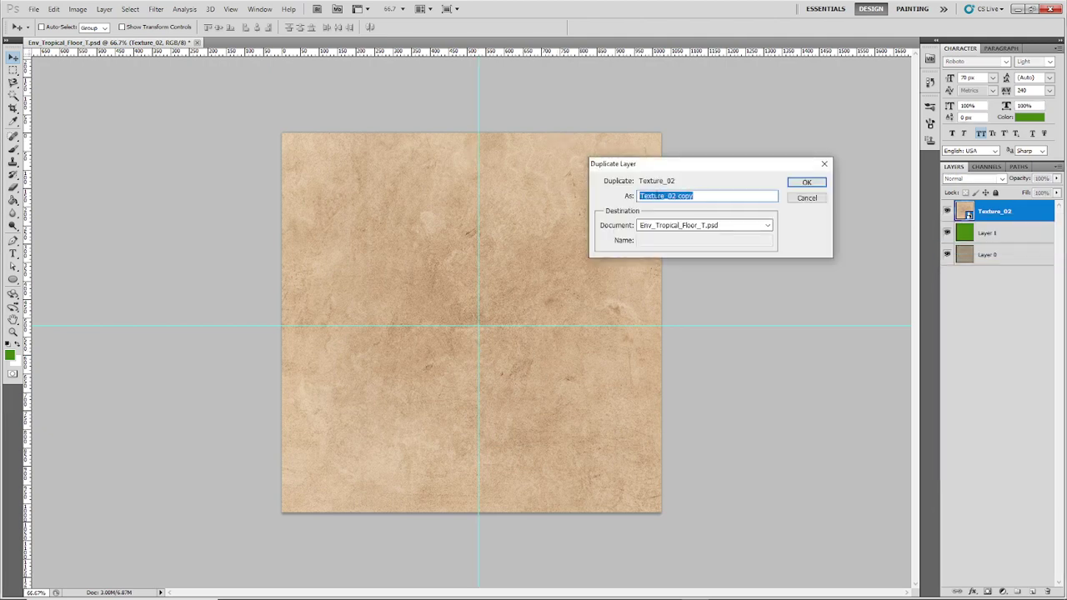
left_click(804, 185)
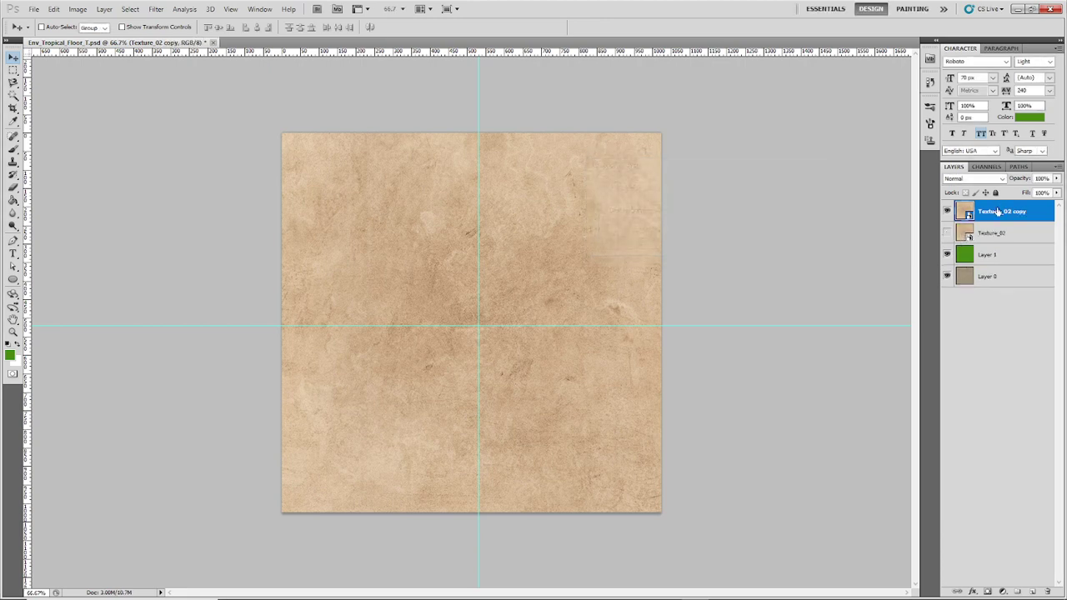
right_click(998, 213)
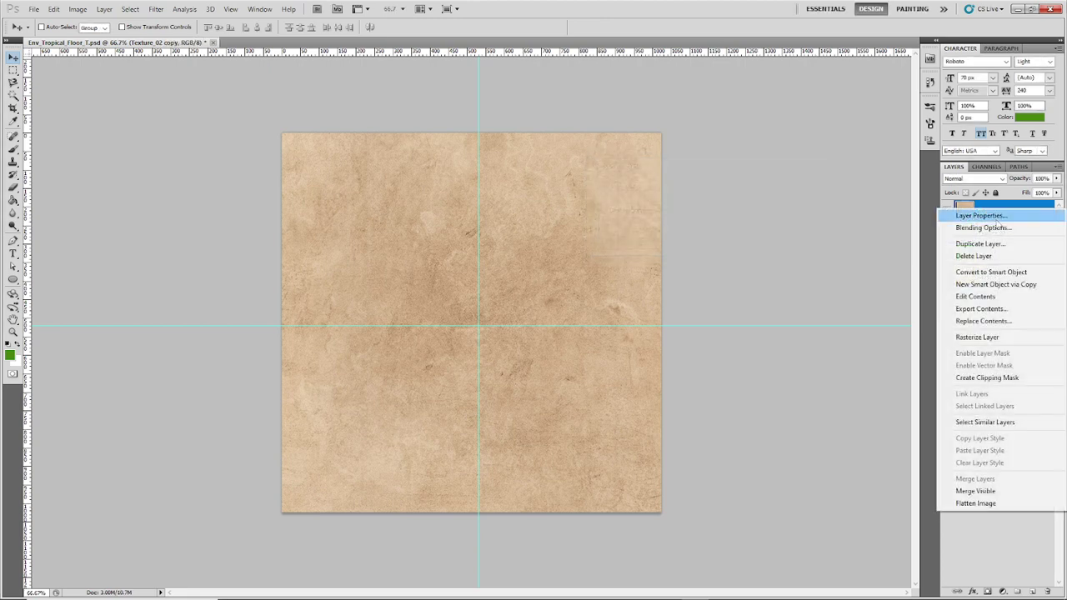
left_click(981, 337)
- Select the half of Texture_02 copy to the right of the vertical guide and cut it from the layer
key("m")
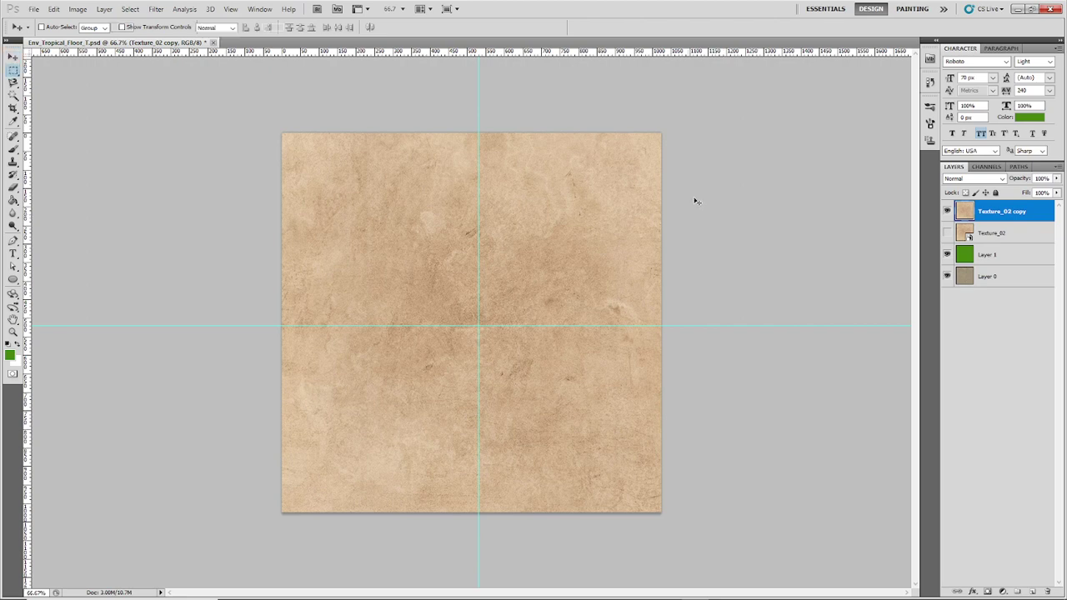
left_click_drag(532, 530, 478, 548)
key("ctrl+d")
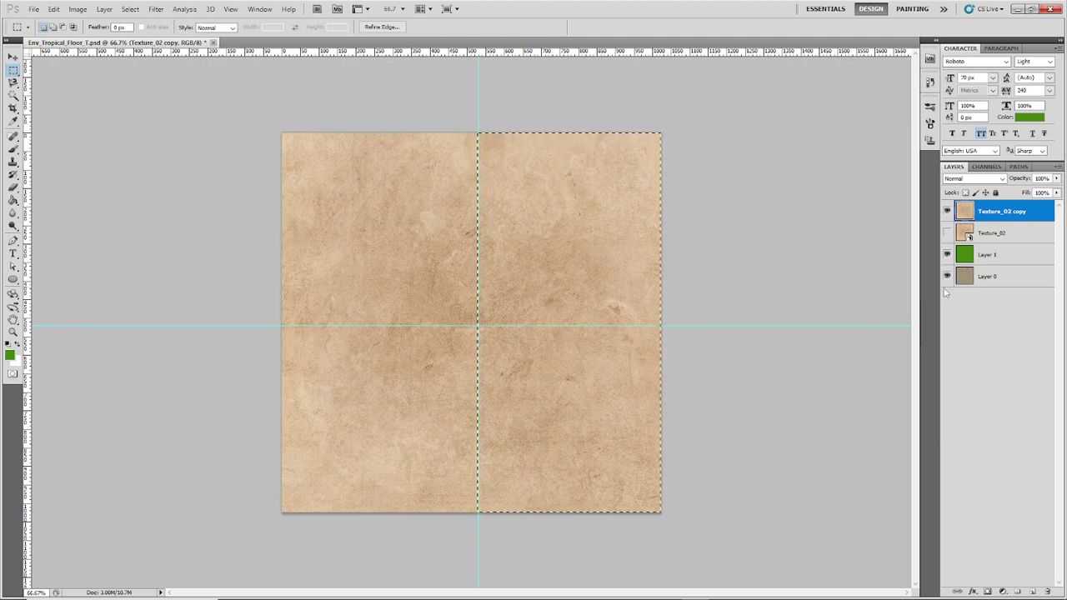
key("Delete")
key("ctrl+d")
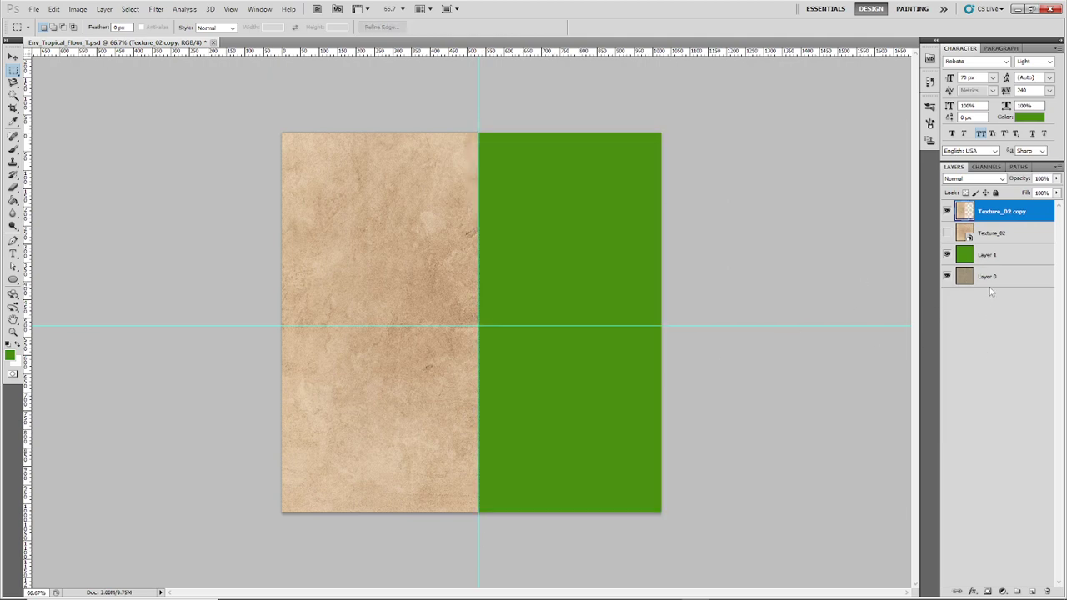
- Paste the cut half onto a new layer and move it flush against the canvas's left edge
key("ctrl+shift+n")
key("Return")
key("v")
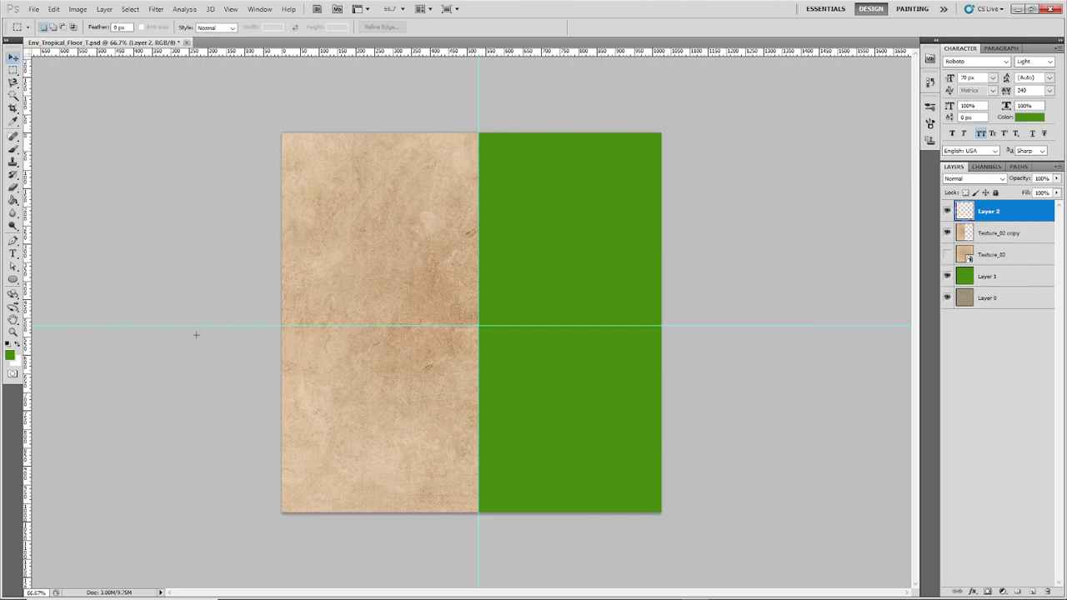
key("ctrl+v")
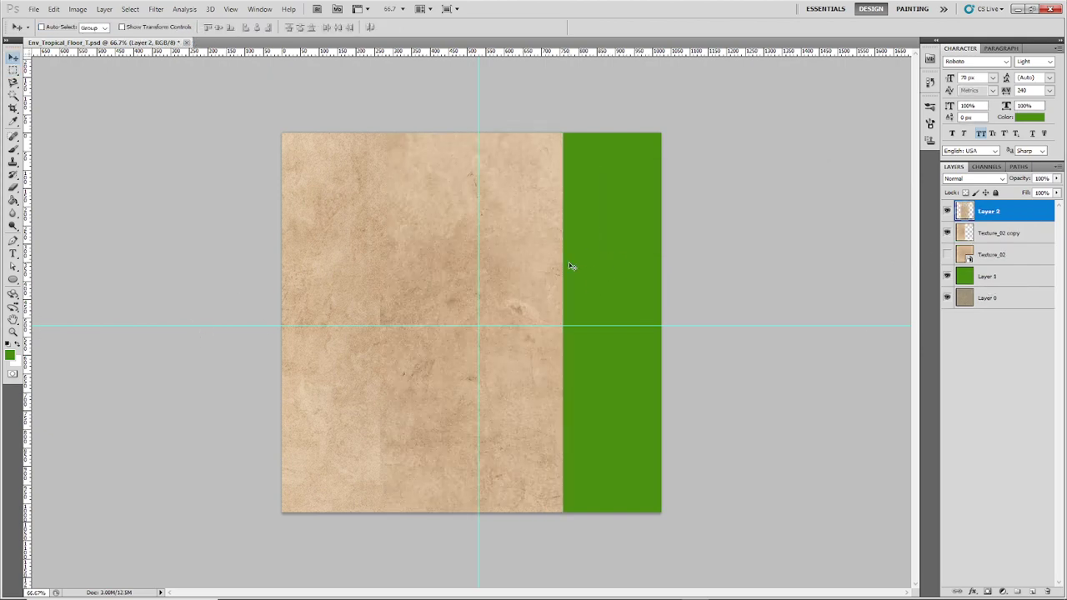
left_click_drag(540, 276, 442, 275)
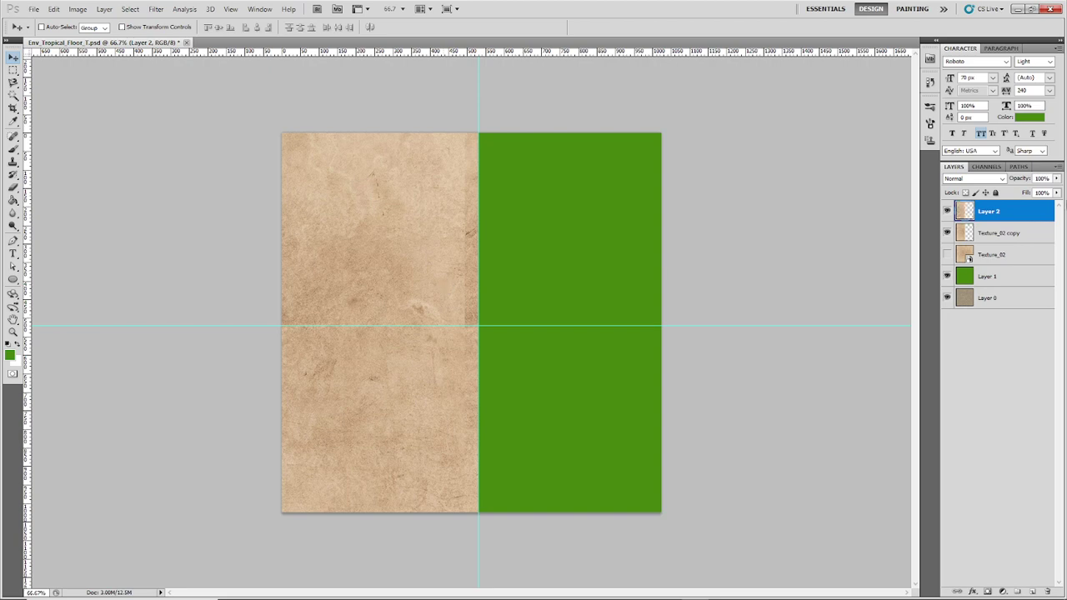
mouse_move(374, 235)
left_mouse_down()
mouse_move(459, 238)
mouse_move(379, 249)
mouse_move(372, 230)
left_mouse_up()
- Move the remaining half on Texture_02 copy to the canvas's right edge and make the original Texture_02 layer visible
left_click(999, 234)
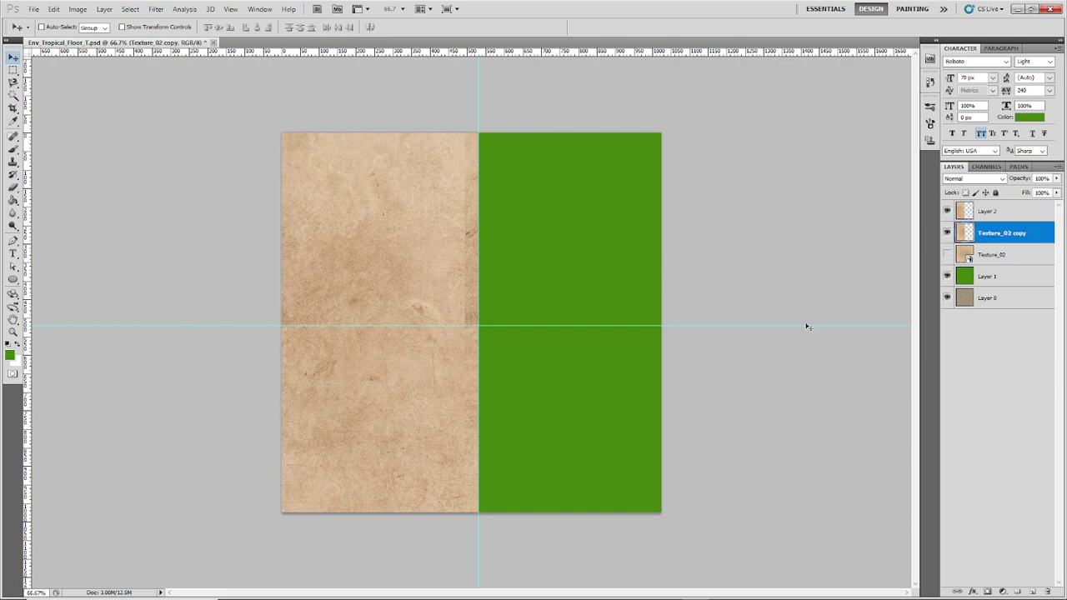
left_click_drag(482, 282, 660, 298)
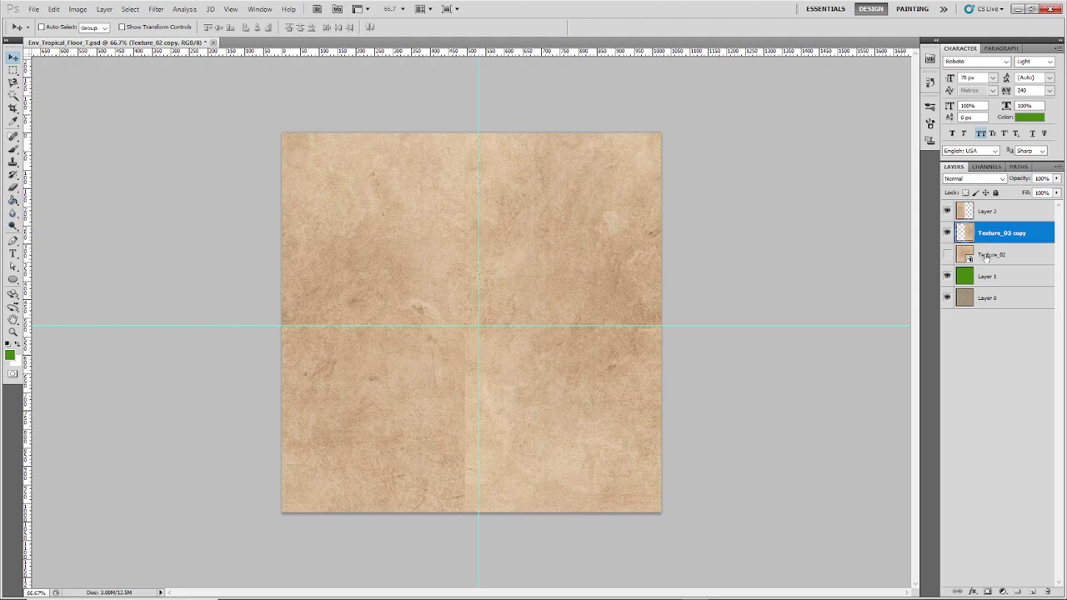
left_click(1013, 261)
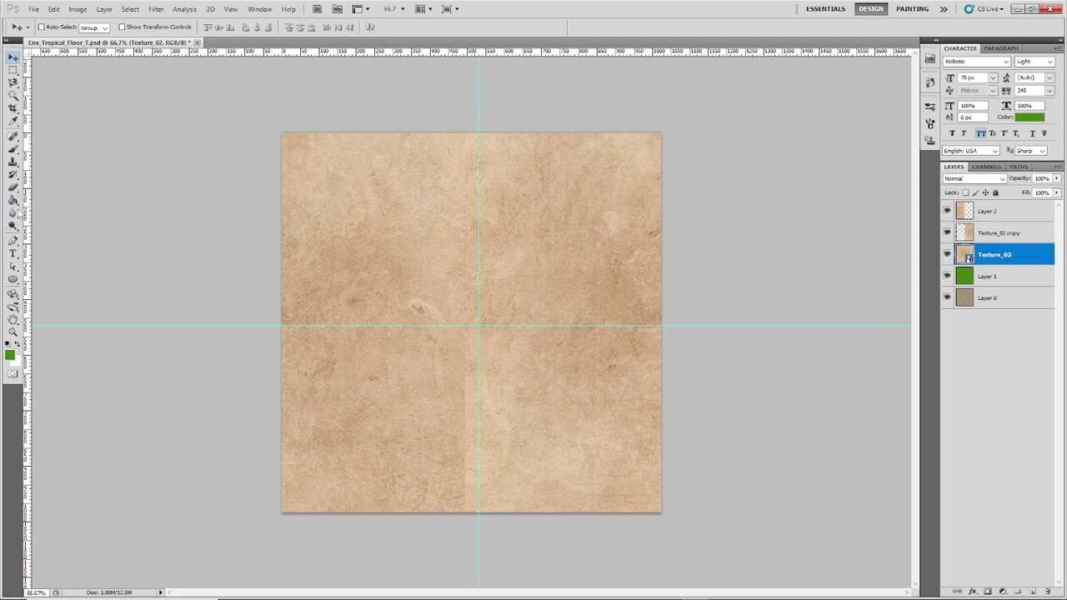
- Activate the Eraser tool and hide the guides for a clear view of the seams
key("b")
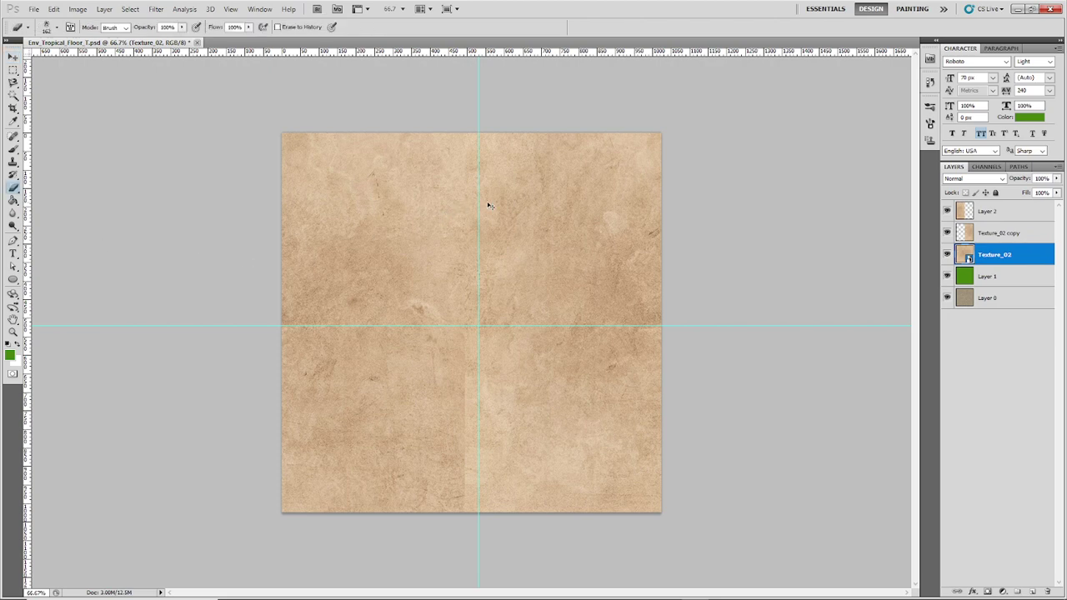
key("ctrl+apostrophe")
key("ctrl+apostrophe")
key("ctrl+semicolon")
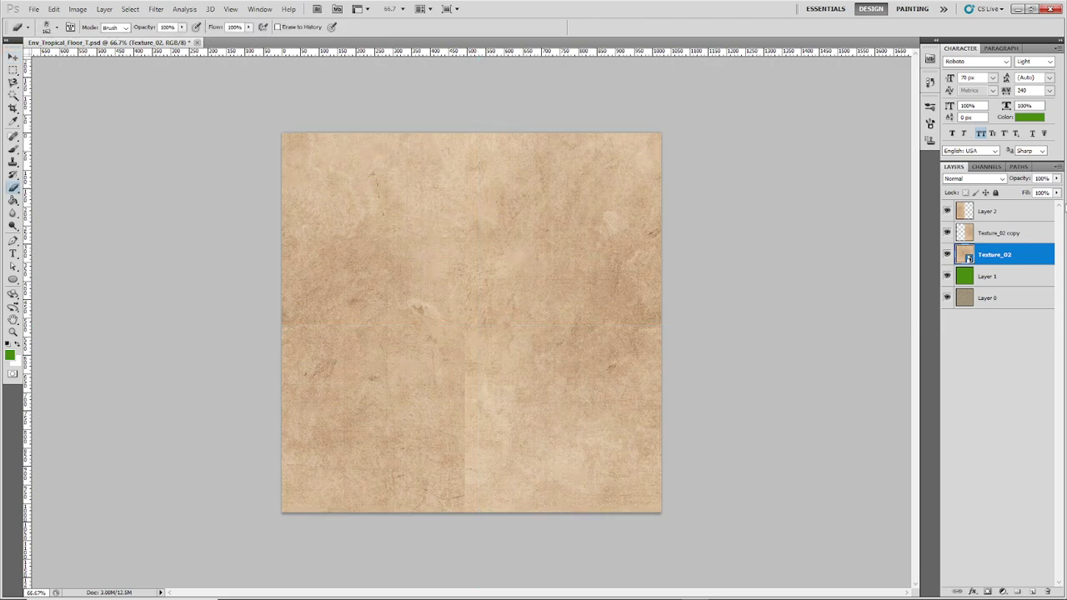
- Soften the inner edge of Texture_02 copy along the central seam, using a soft 226 px Eraser
left_click(1003, 234)
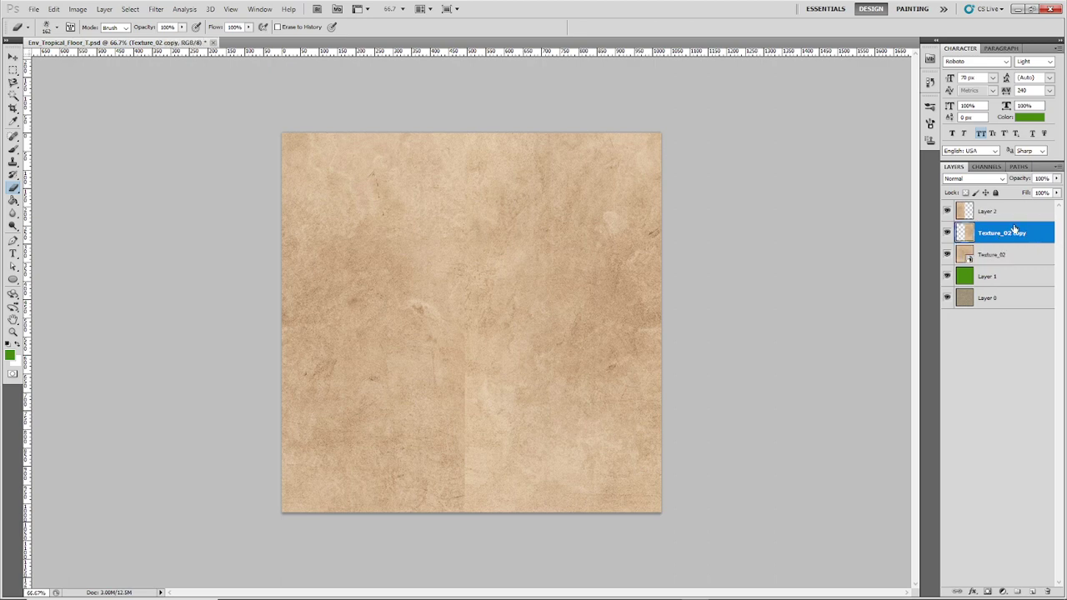
left_click(998, 217)
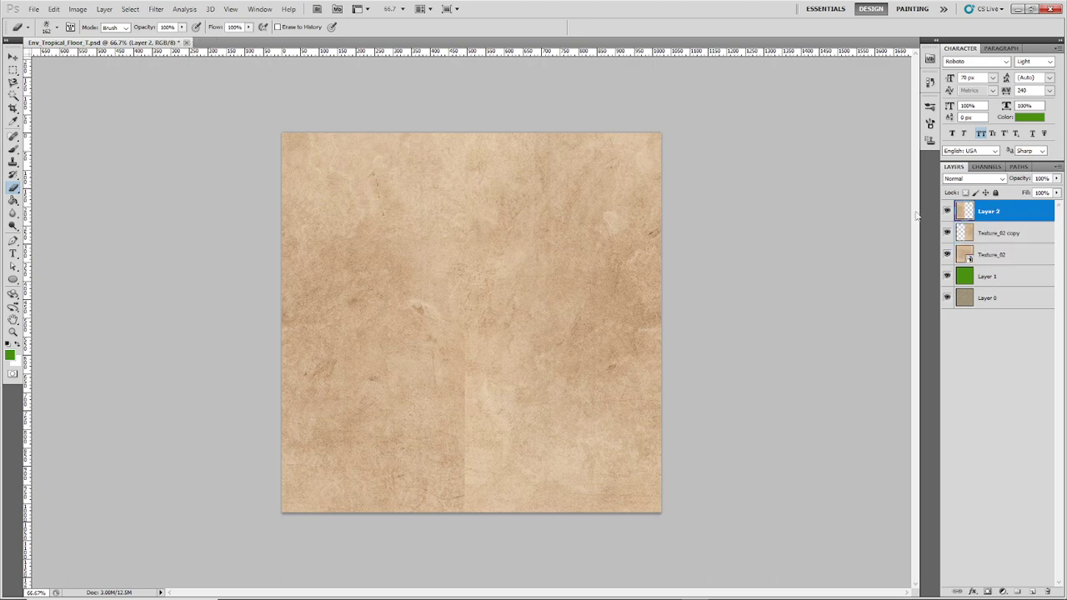
left_click(992, 239)
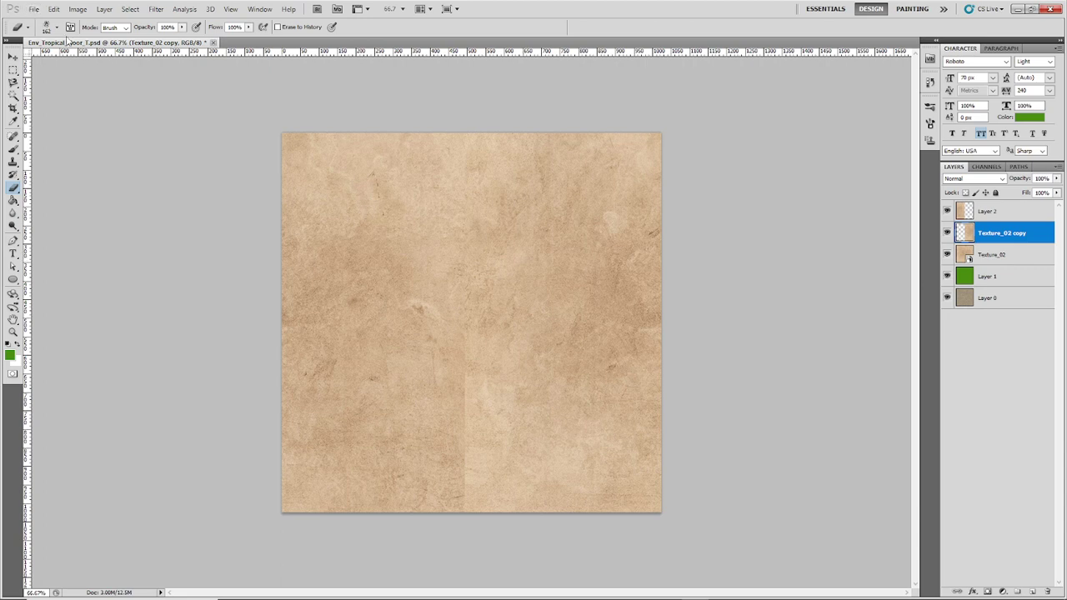
left_click(57, 27)
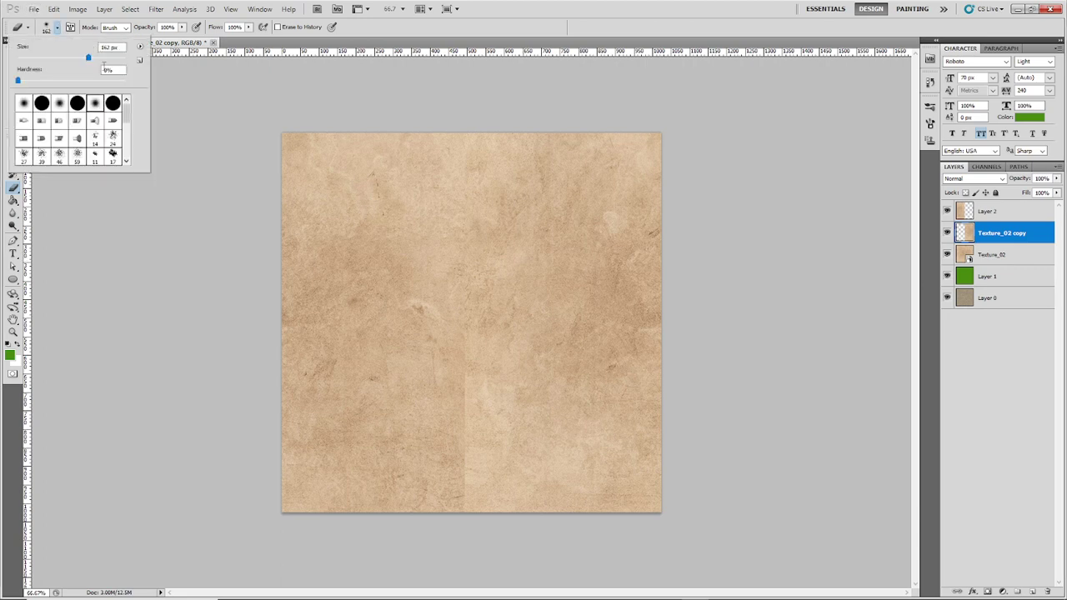
left_click_drag(88, 58, 93, 58)
key("Return")
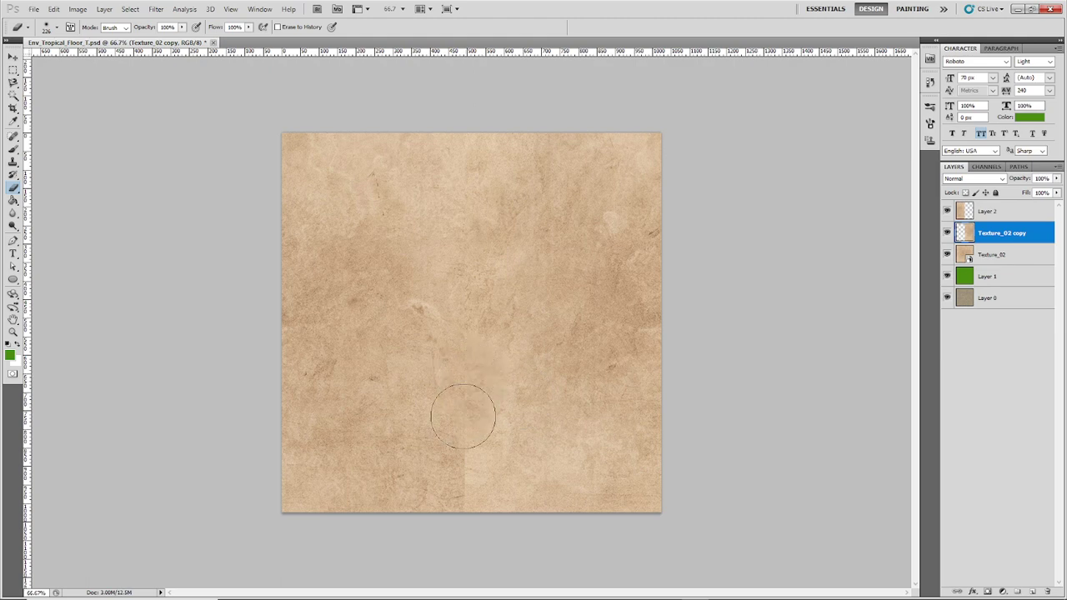
mouse_move(462, 416)
left_mouse_down()
mouse_move(452, 448)
mouse_move(464, 495)
left_mouse_up()
left_click_drag(458, 238, 460, 180)
- Erase the inner edge of Layer 2 along the central seam, in the lower and upper parts of the canvas
left_click(992, 213)
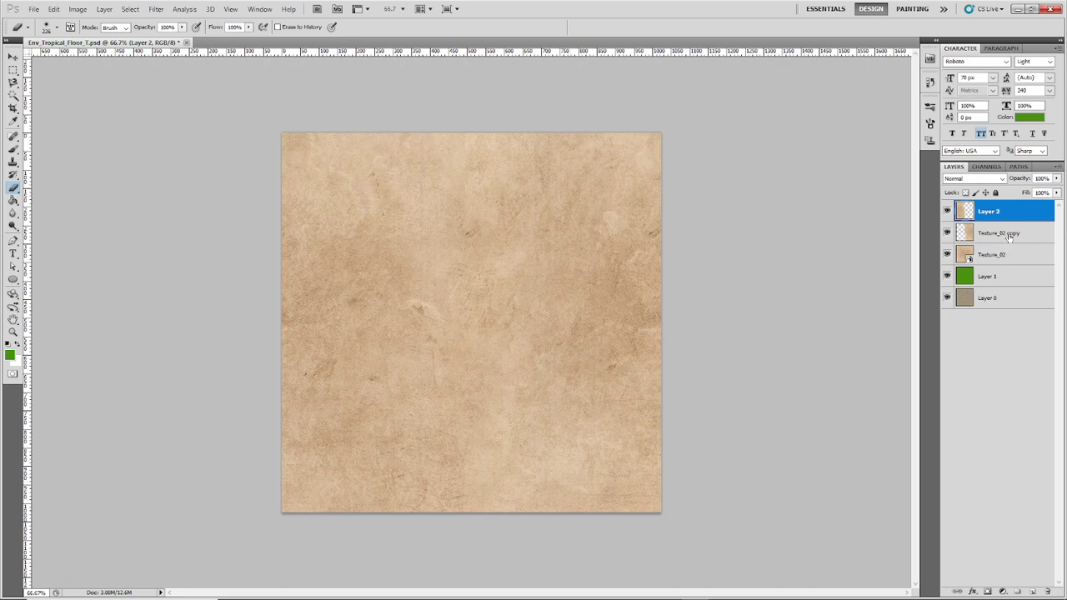
left_click_drag(460, 458, 478, 495)
left_click_drag(463, 169, 466, 175)
- Duplicate the original Texture_02 layer within the same document
left_click(992, 256, "shift")
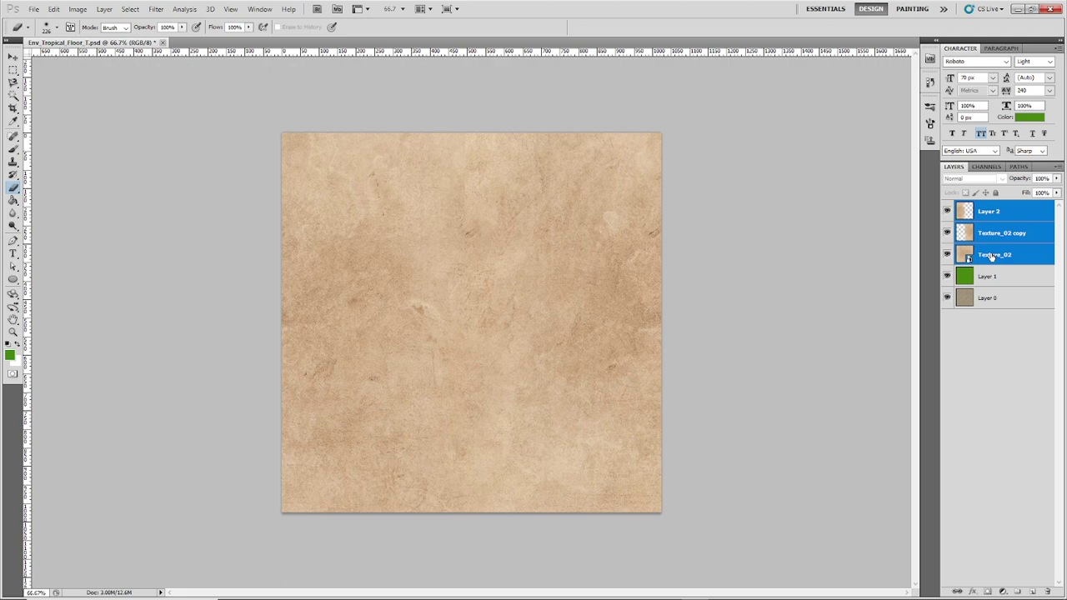
left_click(991, 257)
right_click(992, 256)
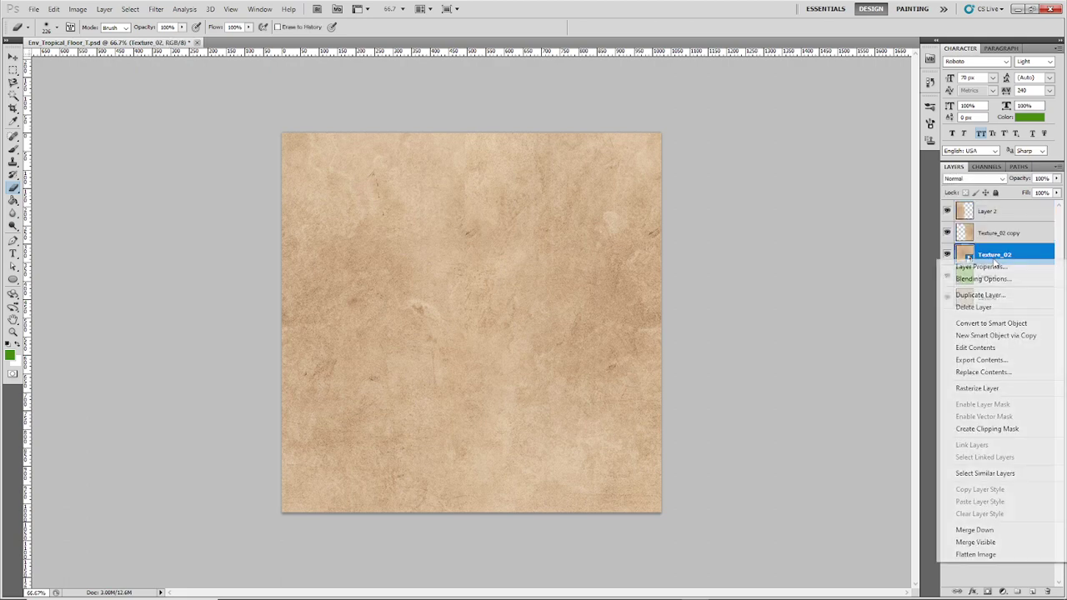
left_click(994, 298)
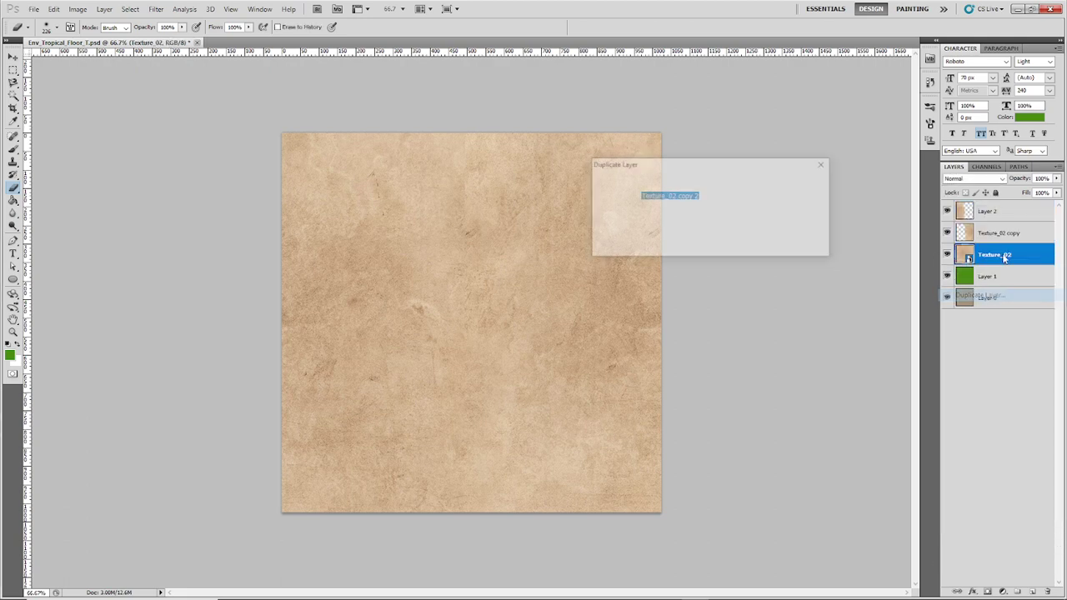
left_click(808, 183)
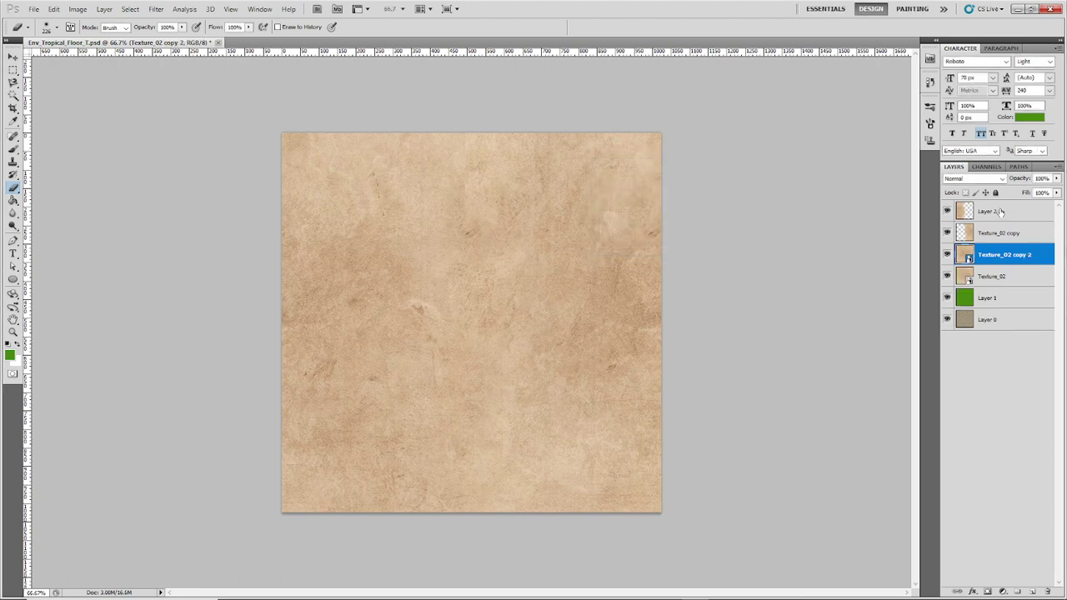
- Rasterize Layer 2, Texture_02 copy and Texture_02 copy 2 together and merge them into one layer
left_click(1001, 212, "shift")
right_click(1000, 215)
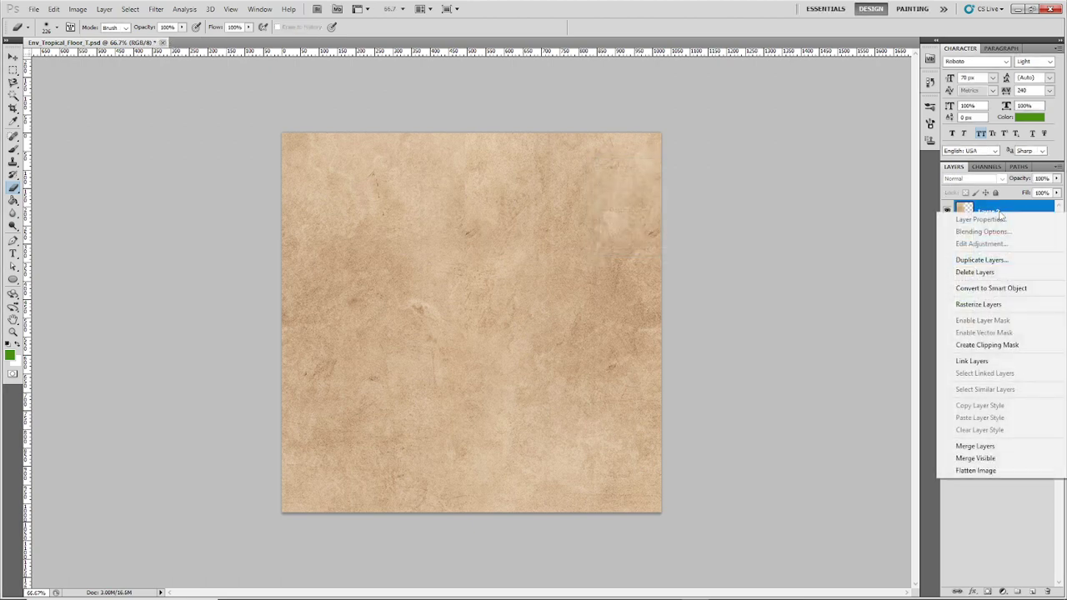
left_click(988, 305)
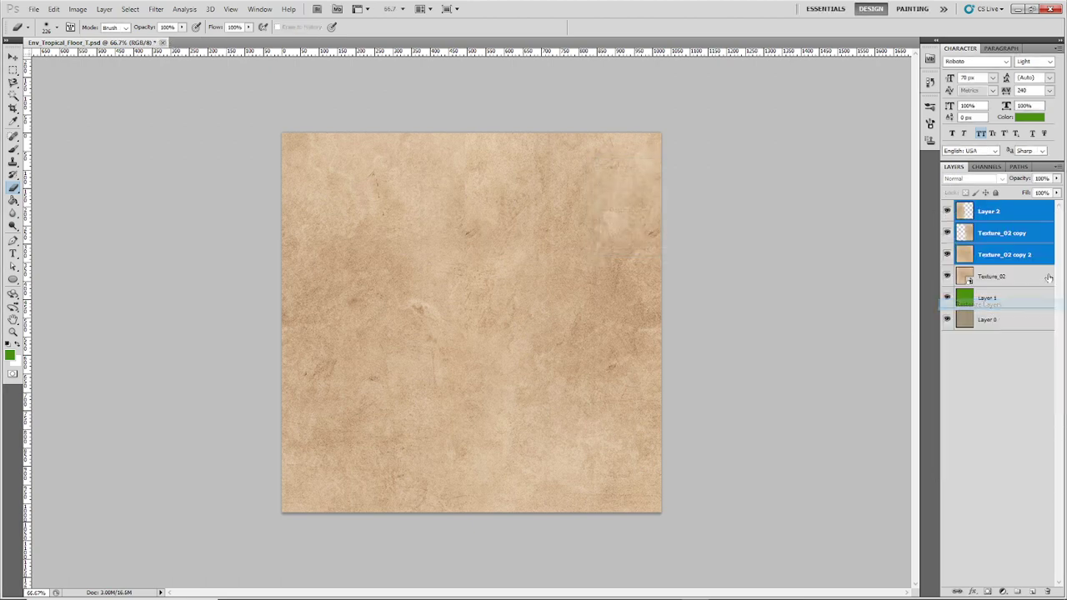
right_click(1004, 218)
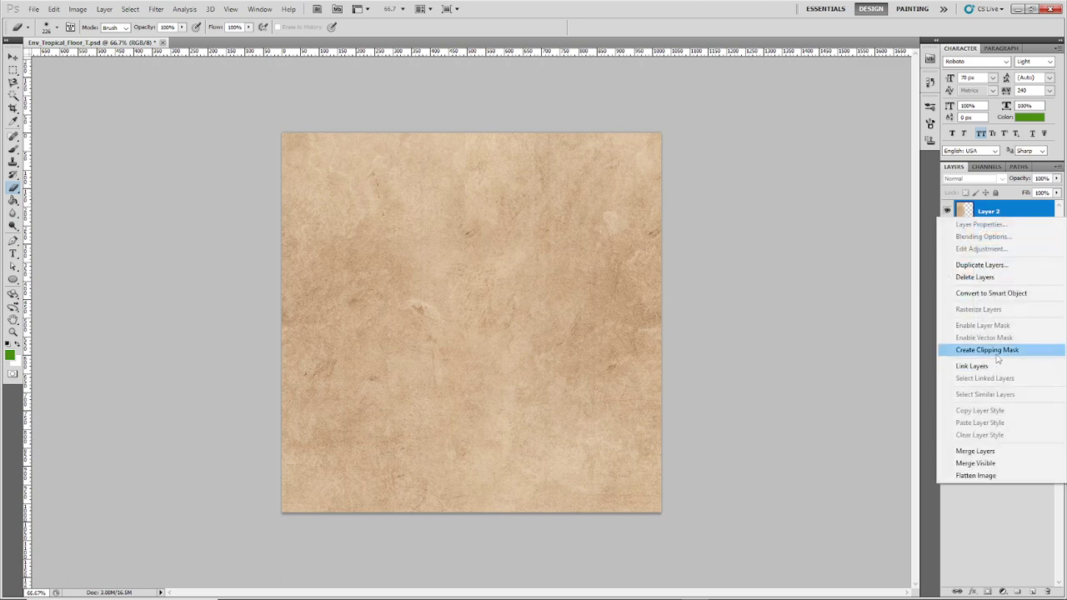
key("Escape")
key("ctrl+e")
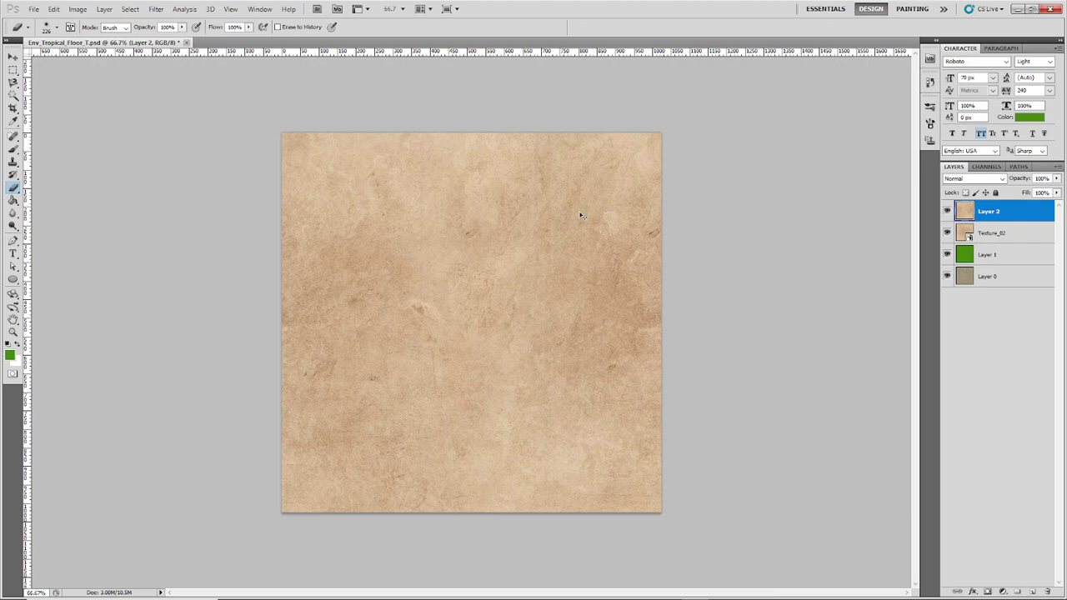
- Cut the part of Layer 2 below the horizontal guide and paste it into a new layer above it
key("ctrl+semicolon")
key("m")
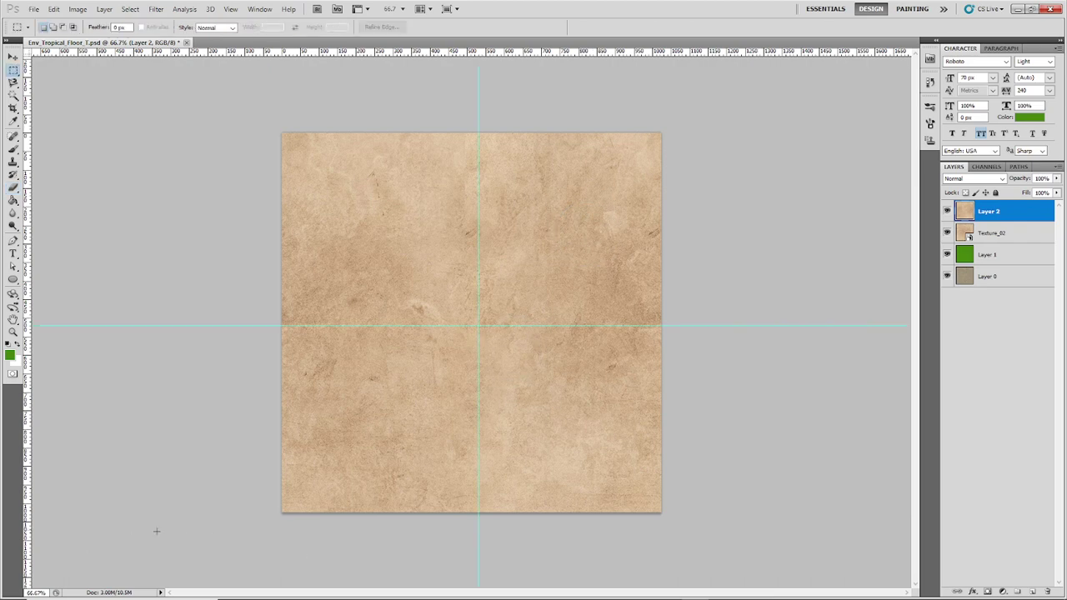
left_click_drag(669, 441, 714, 326)
key("Delete")
key("ctrl+d")
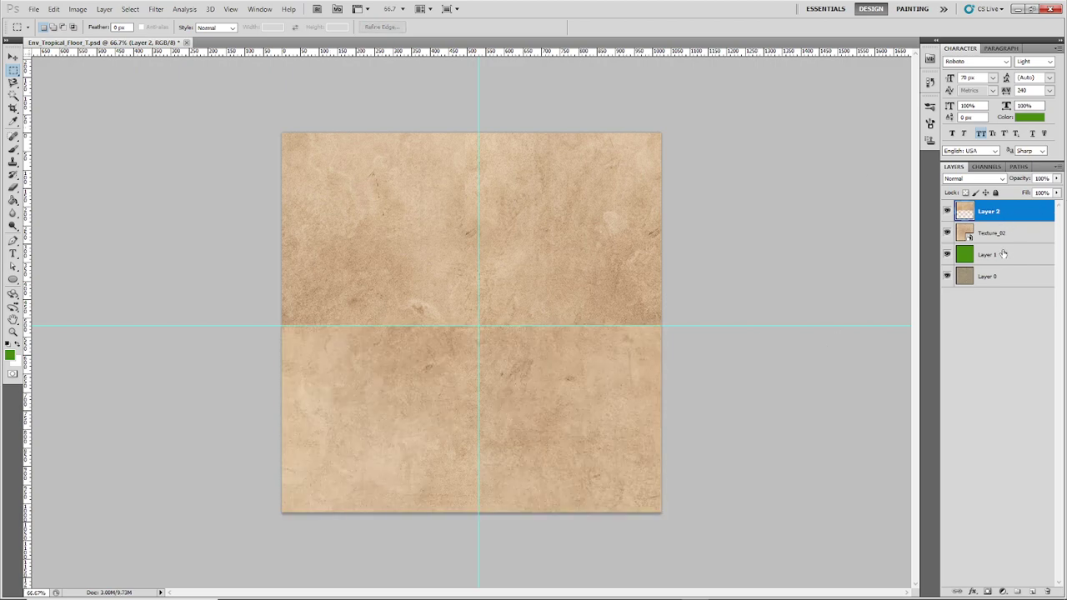
key("ctrl+shift+n")
key("Return")
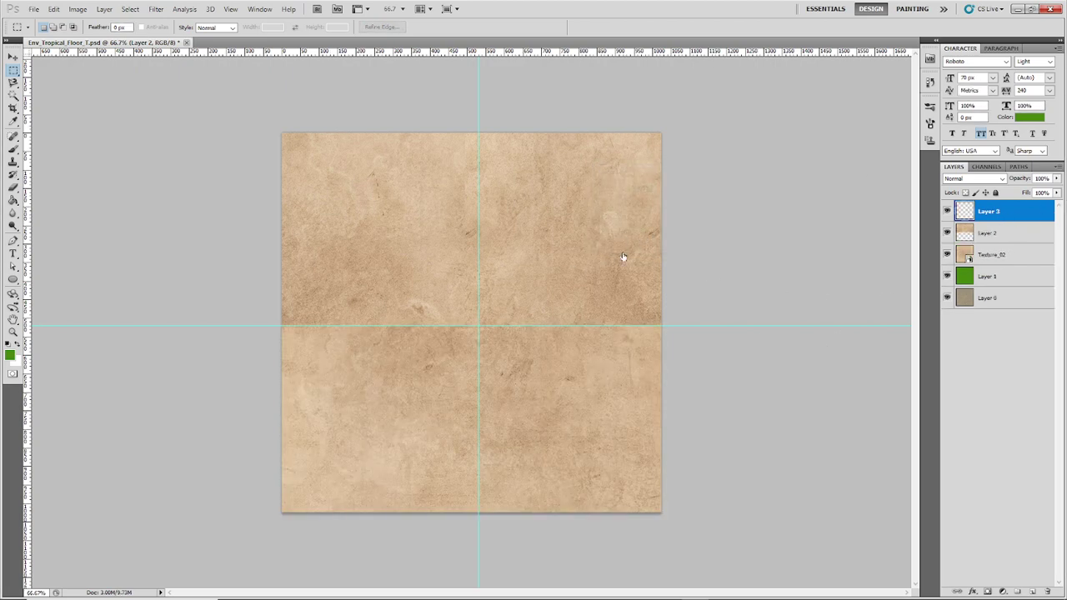
key("ctrl+v")
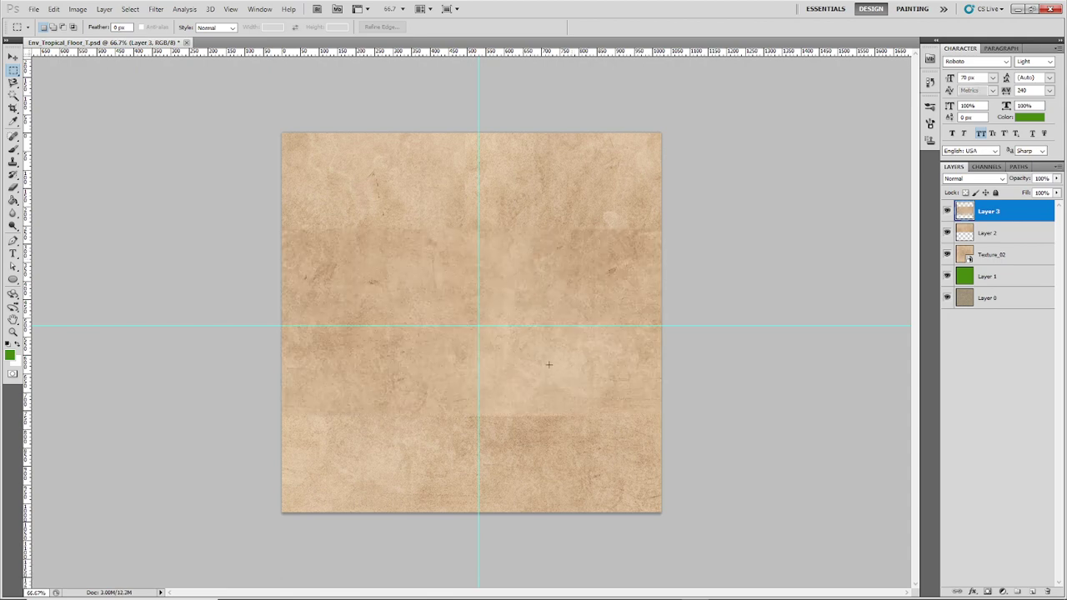
- Swap the two texture halves, moving Layer 3 to the upper half of the canvas and Layer 2 to the lower half
key("v")
left_click_drag(548, 365, 538, 277)
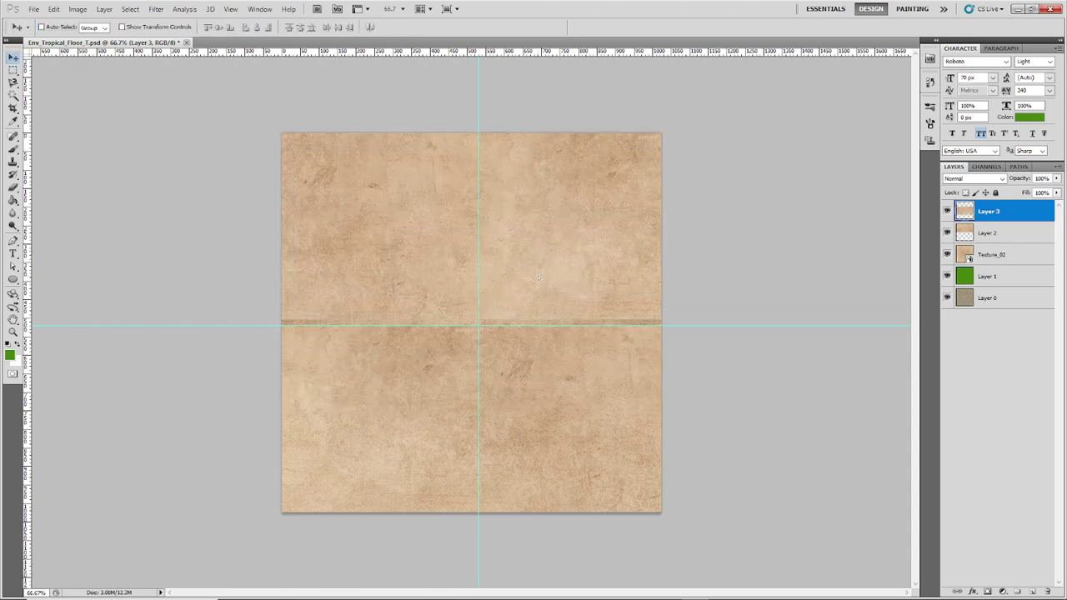
left_click(998, 234)
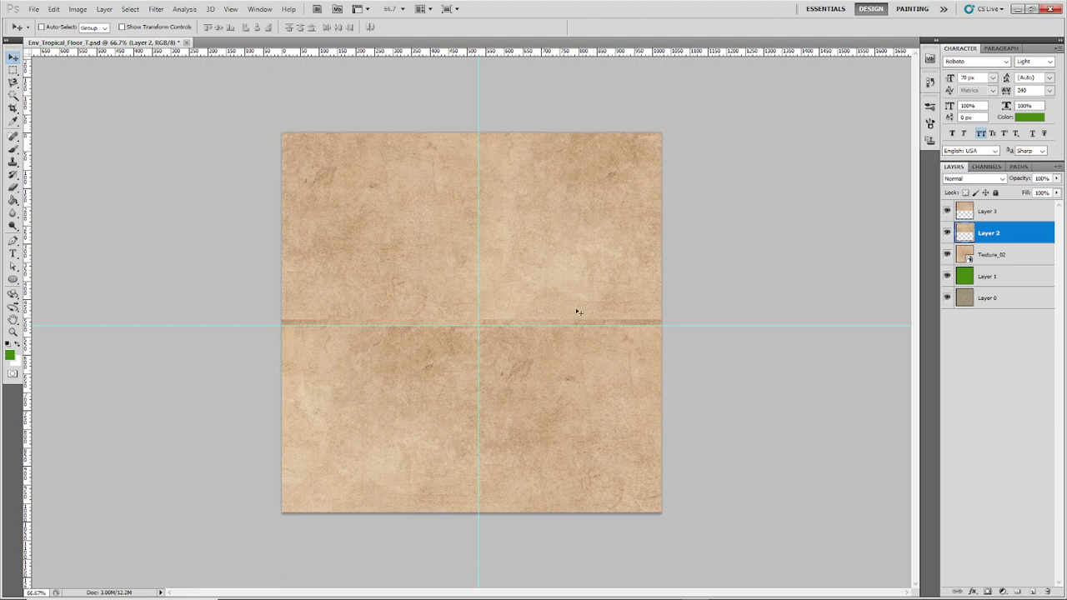
left_click_drag(591, 252, 580, 437)
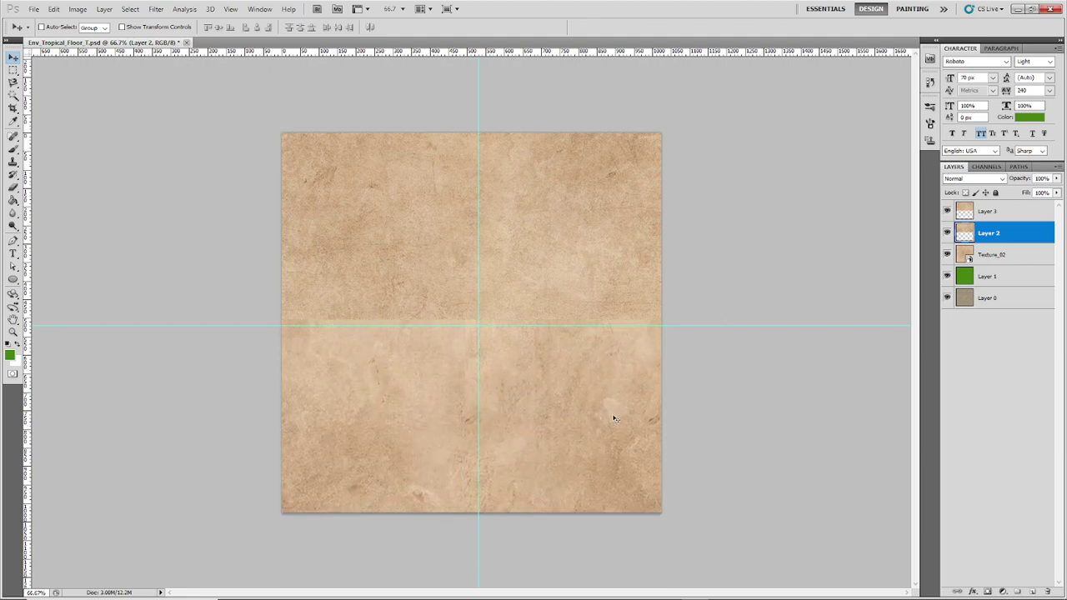
- Hide the guides and soften the adjoining edges of Layer 3 and Layer 2 along the horizontal seam, using the 226 px Eraser
left_click(990, 252)
left_click(1007, 213)
key("ctrl+semicolon")
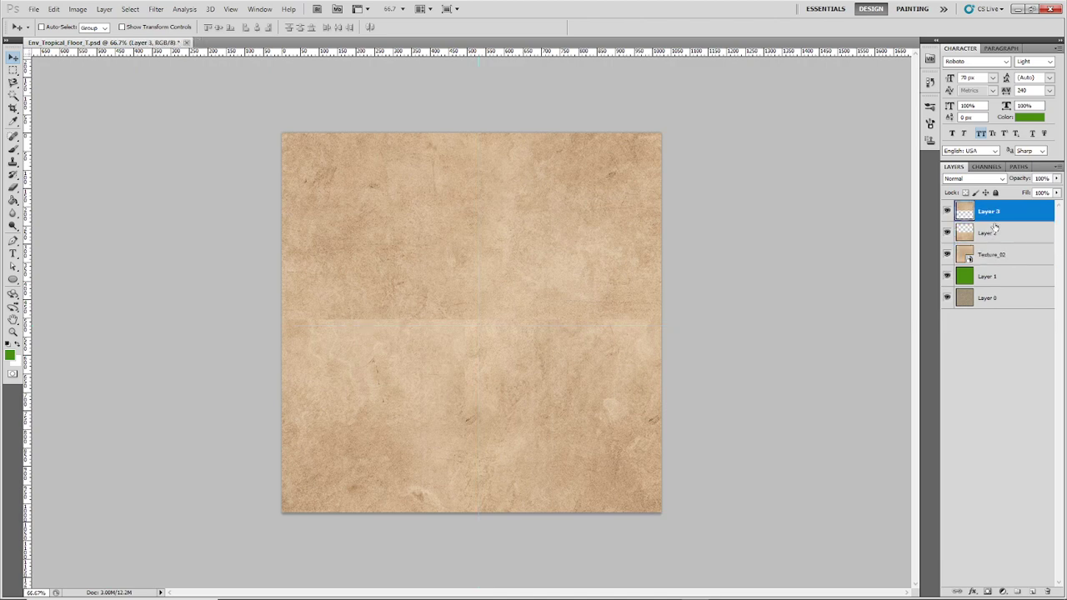
key("e")
left_click_drag(479, 317, 460, 320)
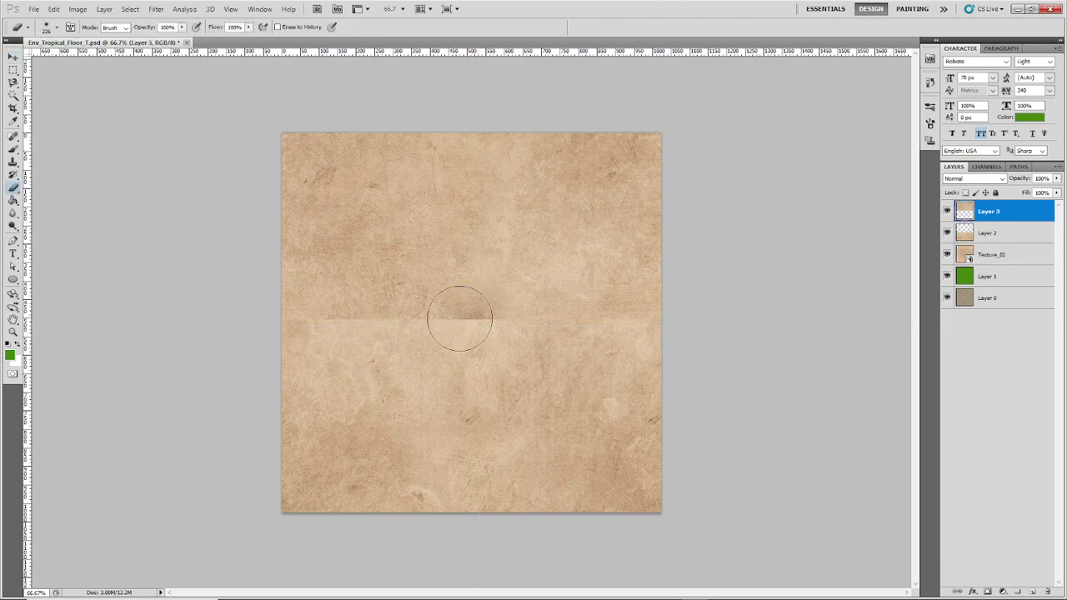
left_click(990, 240)
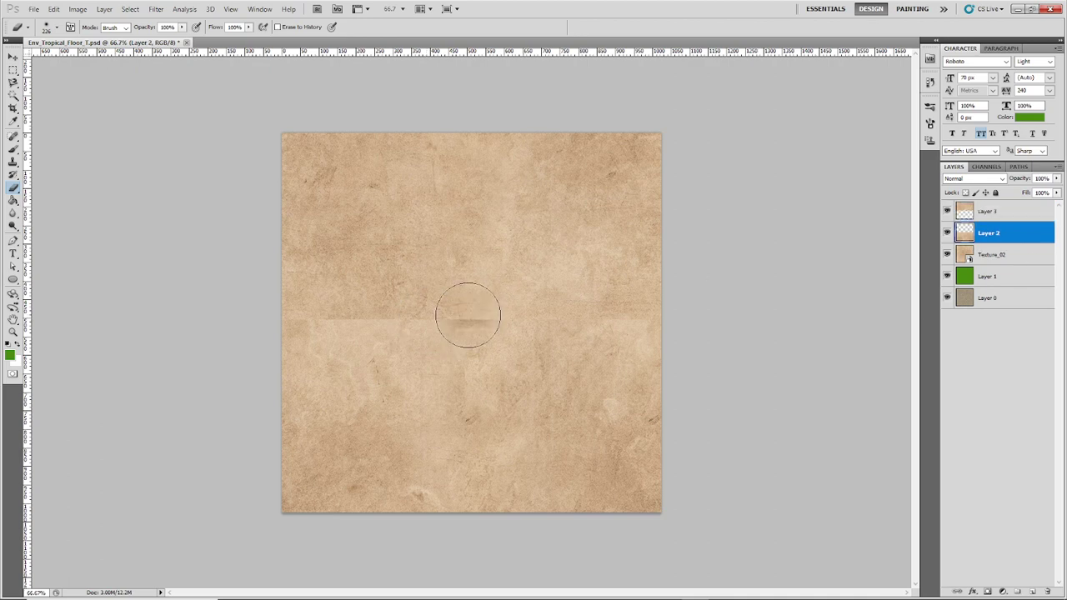
mouse_move(374, 302)
left_mouse_down()
mouse_move(353, 305)
mouse_move(406, 310)
left_mouse_up()
left_click(618, 313)
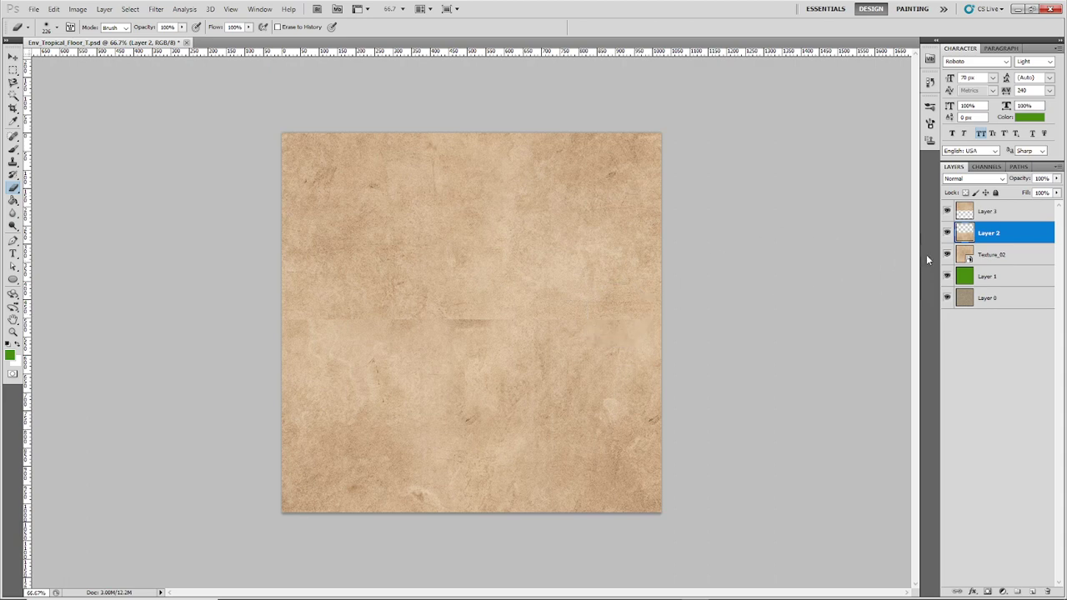
left_click(1034, 211)
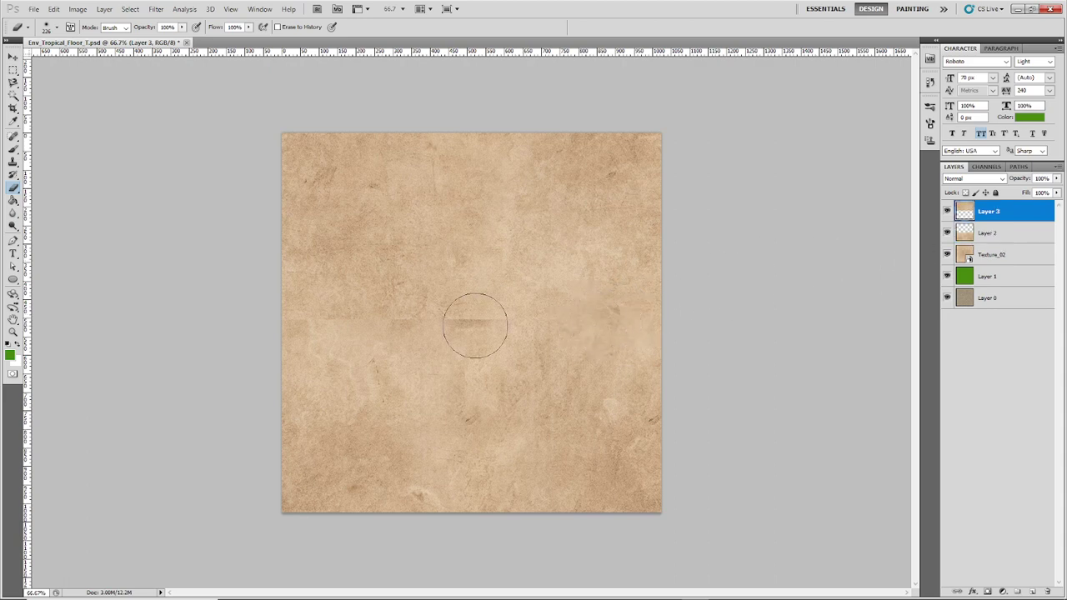
mouse_move(386, 326)
left_mouse_down()
mouse_move(391, 317)
mouse_move(333, 317)
mouse_move(430, 326)
left_mouse_up()
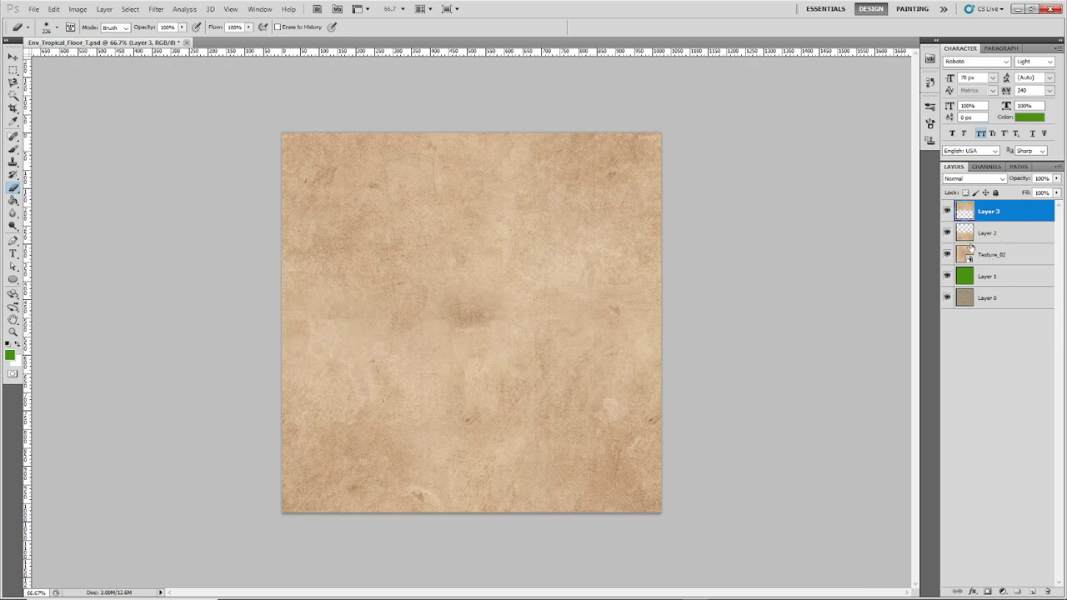
left_click(984, 235)
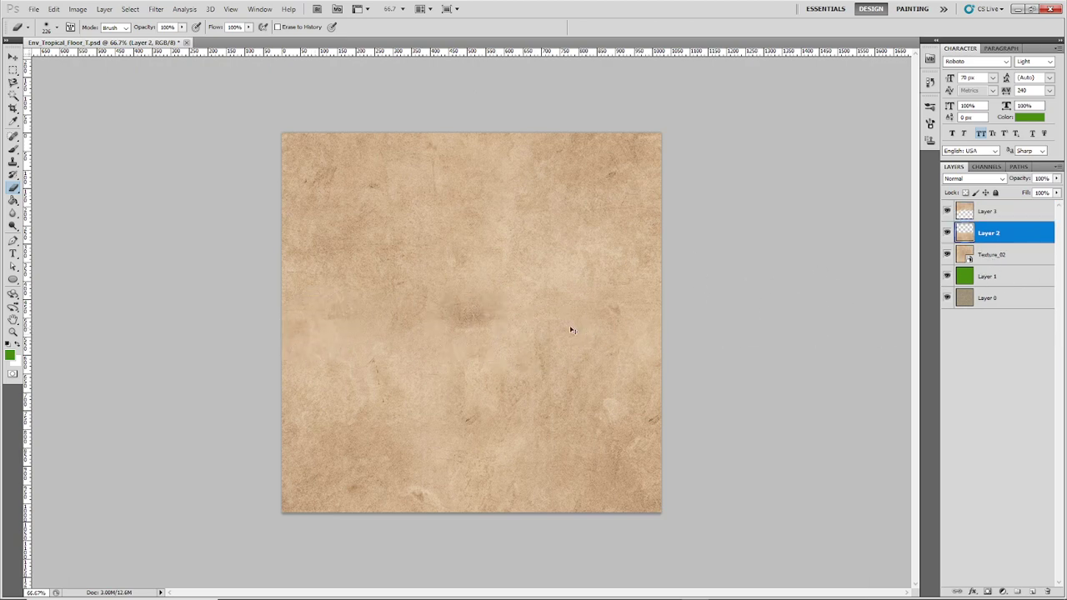
key("ctrl+alt+z")
key("ctrl+alt+z")
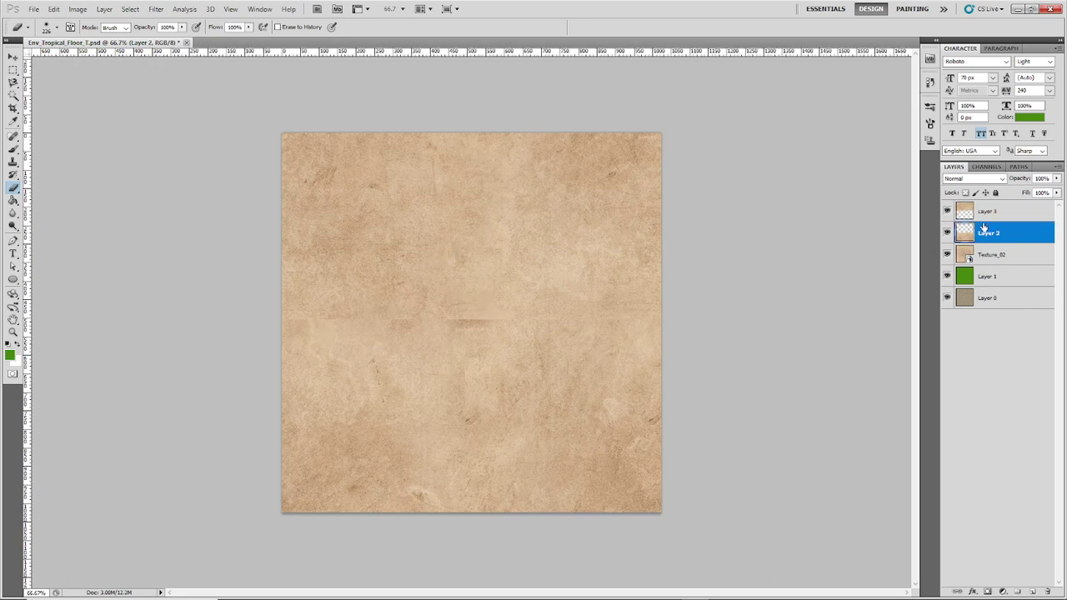
- Erase the remaining visible horizontal seam, first on Layer 2 and then across the middle of the canvas on Layer 3
left_click_drag(316, 336, 499, 308)
left_click(992, 215)
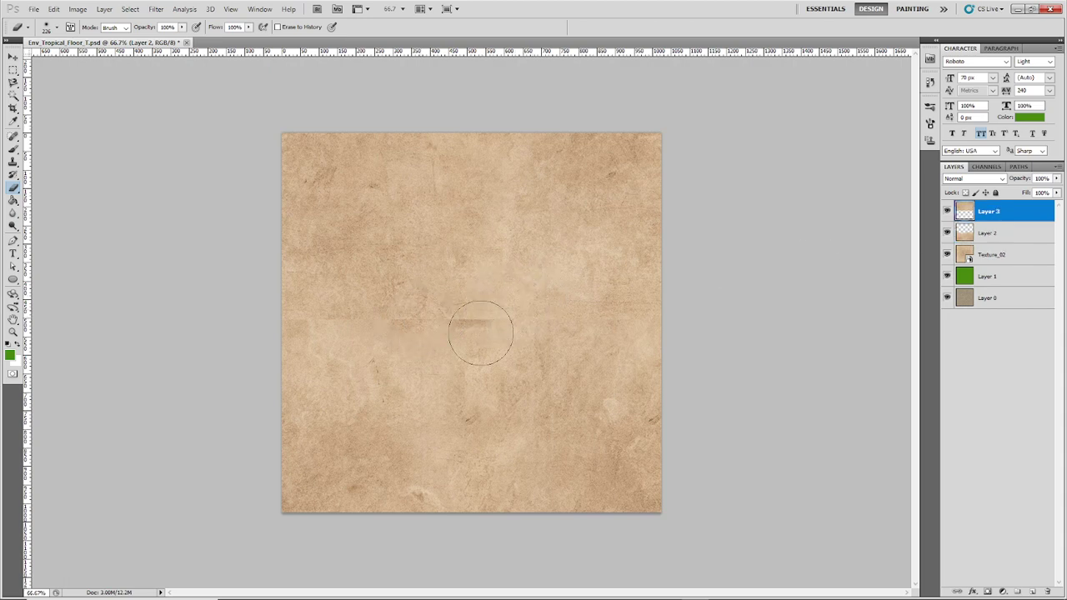
mouse_move(440, 341)
left_mouse_down()
mouse_move(477, 317)
mouse_move(540, 302)
left_mouse_up()
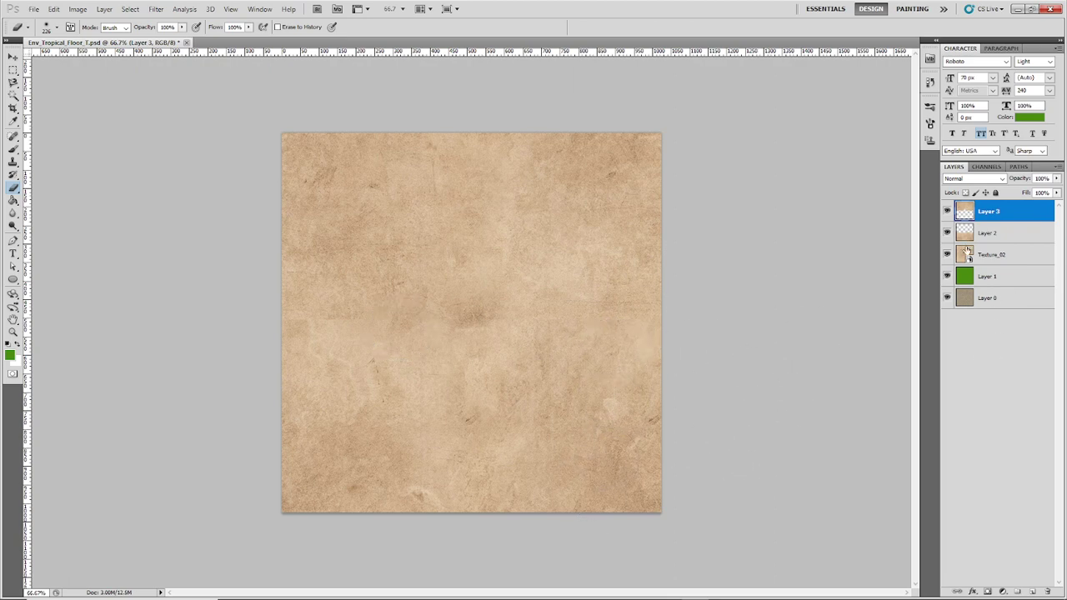
- Move the green Layer 1 to the top of the layer stack and set its blend mode to Multiply
left_click_drag(995, 278, 999, 205)
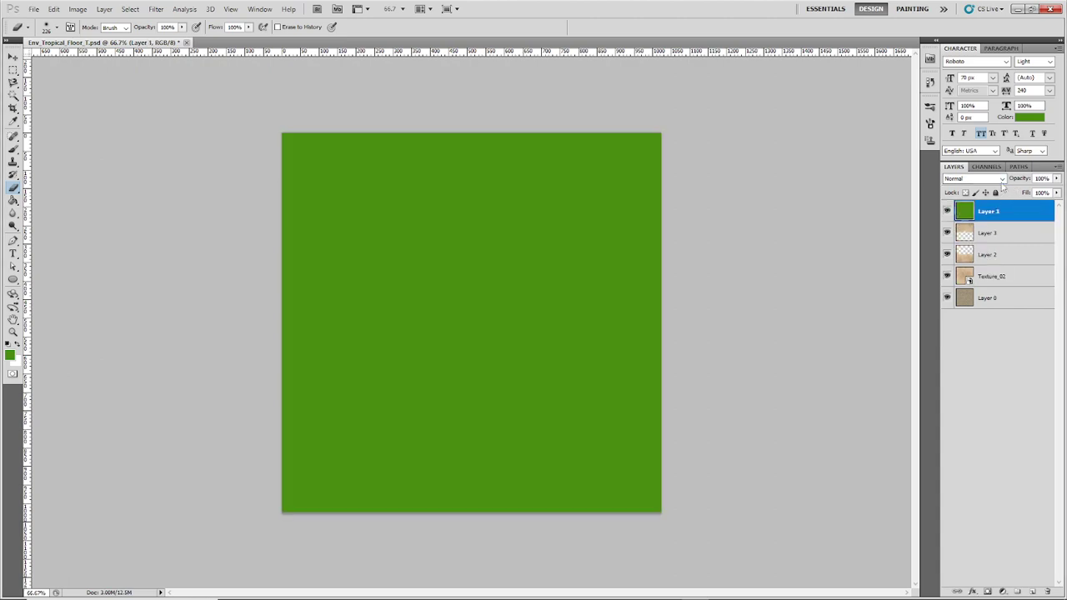
left_click(1002, 180)
left_click(971, 231)
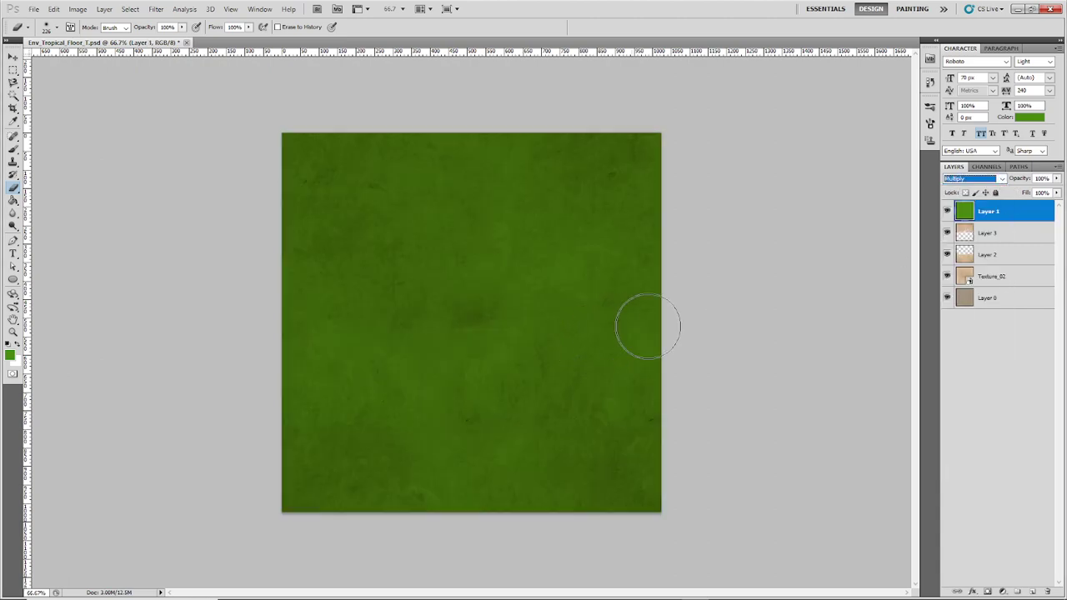
right_click(638, 431)
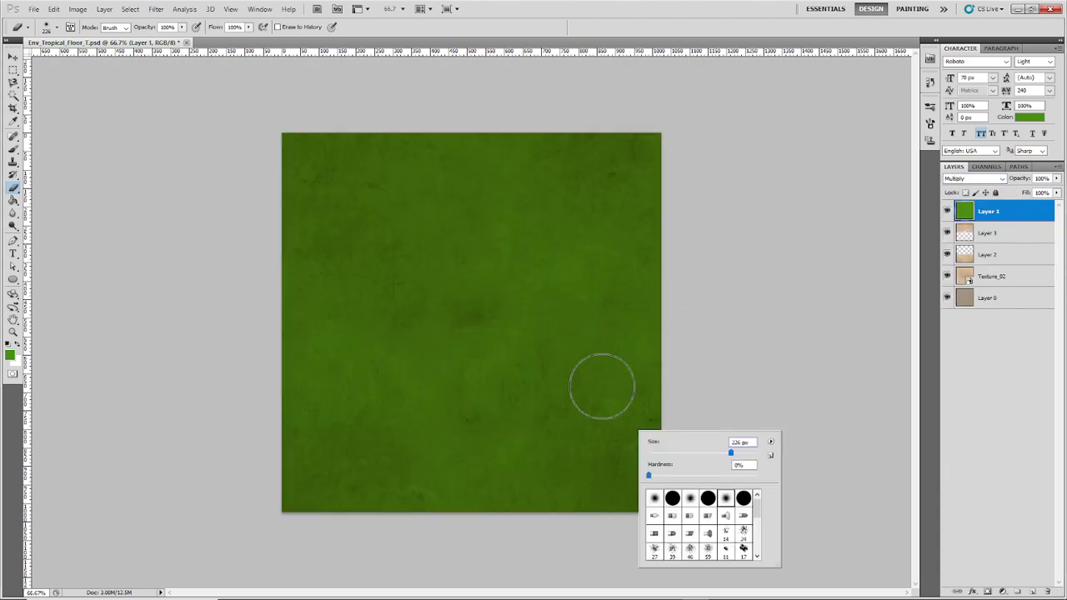
left_click(1032, 383)
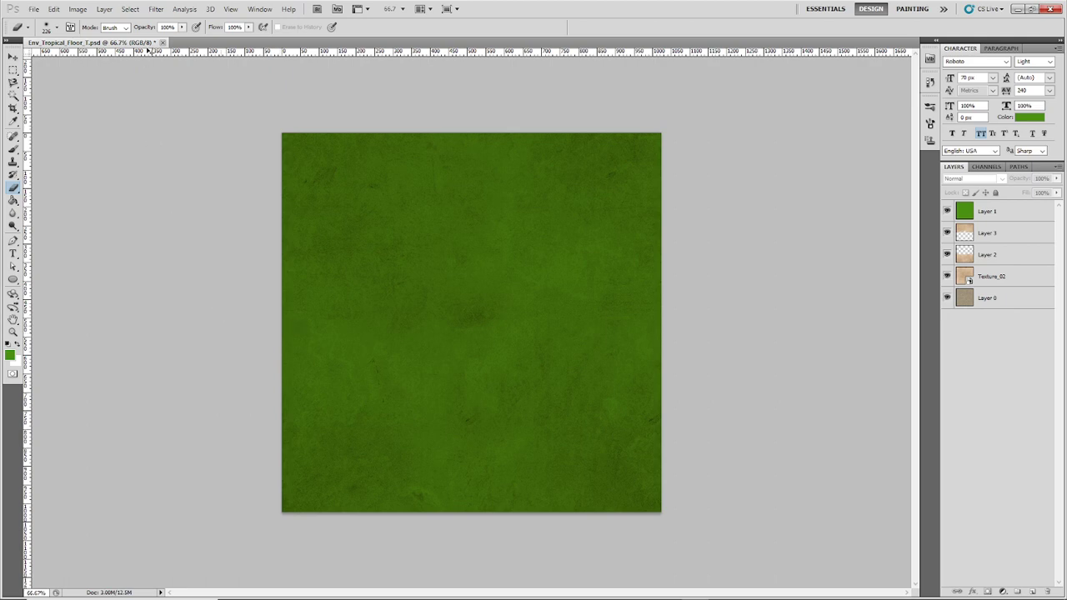
- Save the changes to Env_Tropical_Floor_T.psd
key("ctrl+s")
left_click(131, 130)
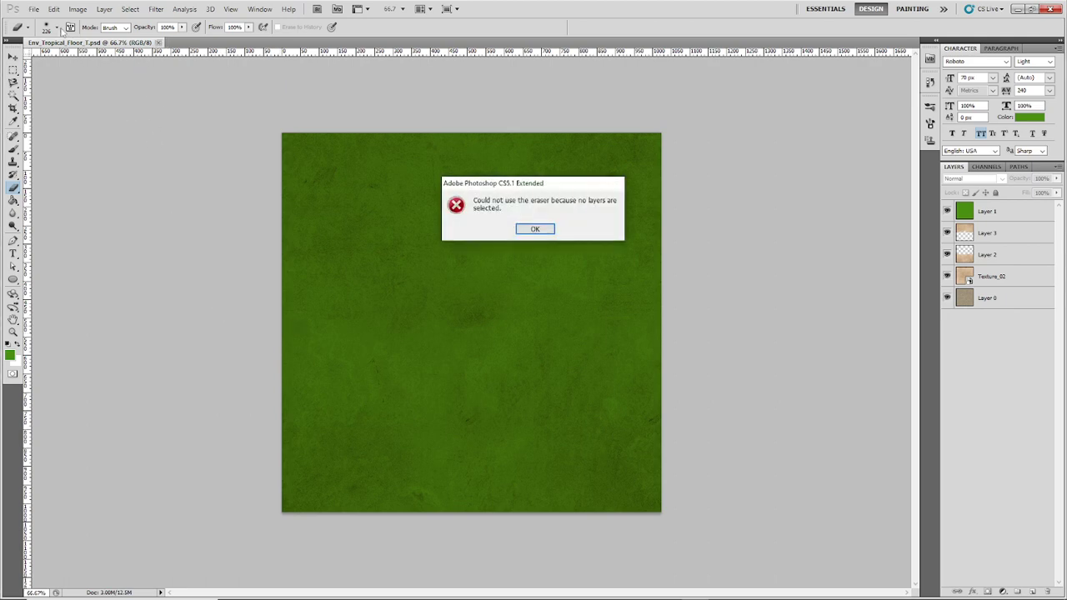
left_click(534, 231)
left_click(33, 10)
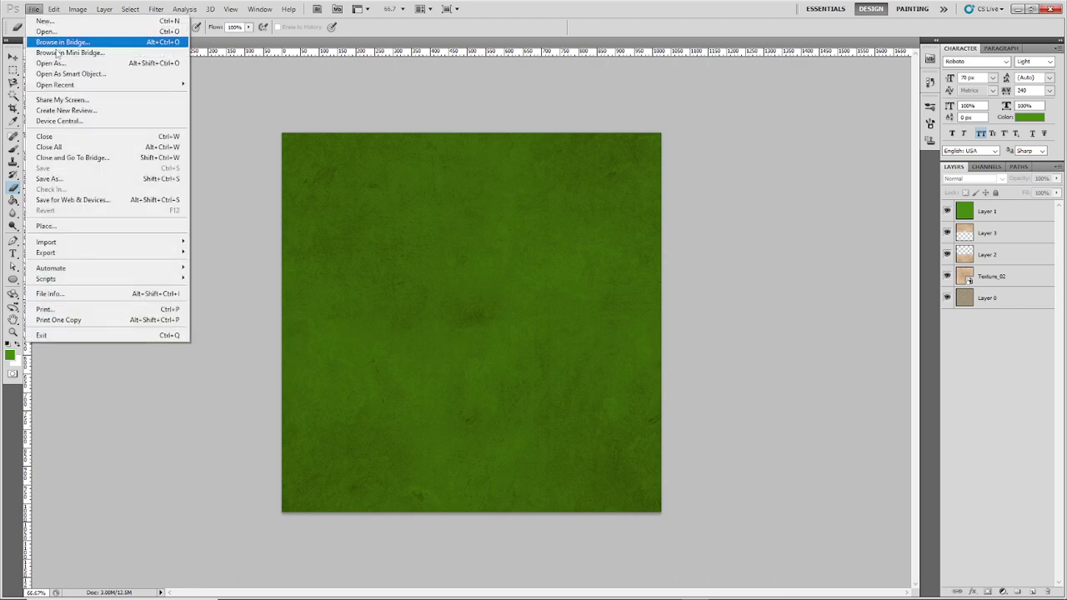
left_click(93, 180)
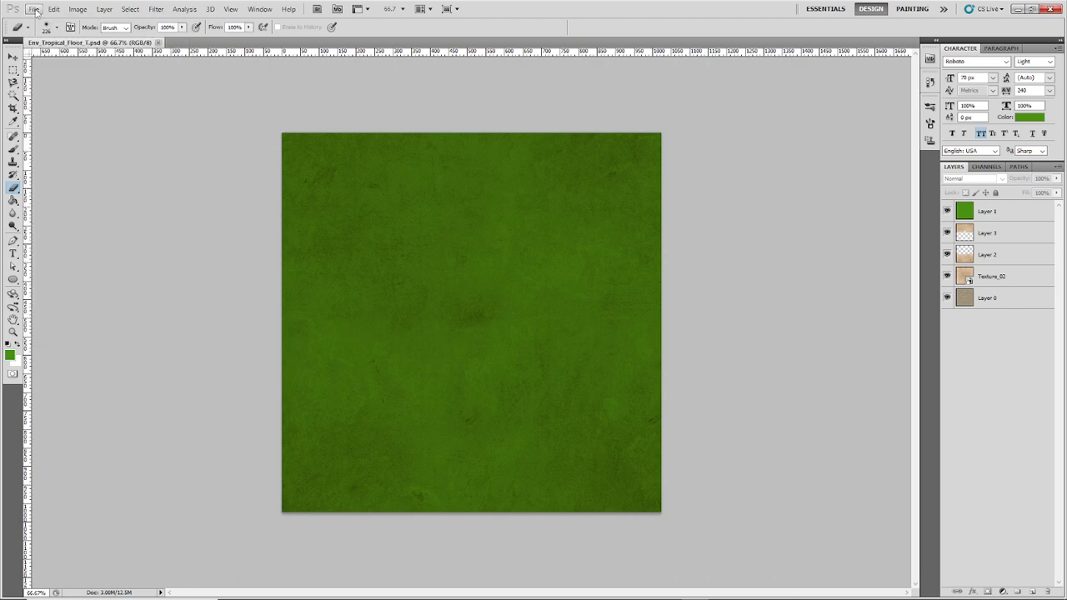
left_click(34, 9)
key("Escape")
left_click(155, 183)
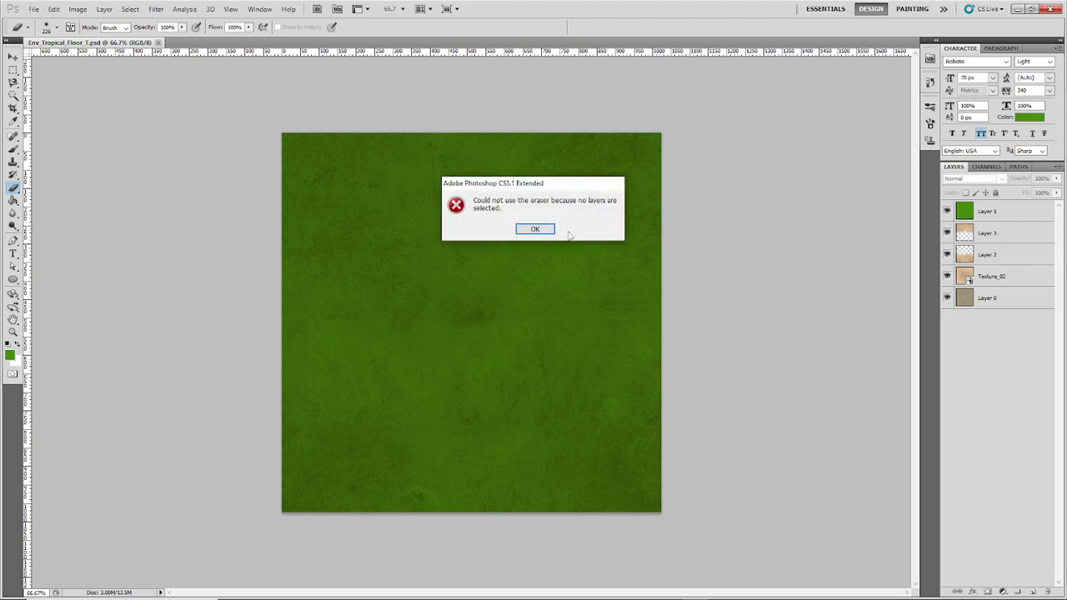
left_click(534, 229)
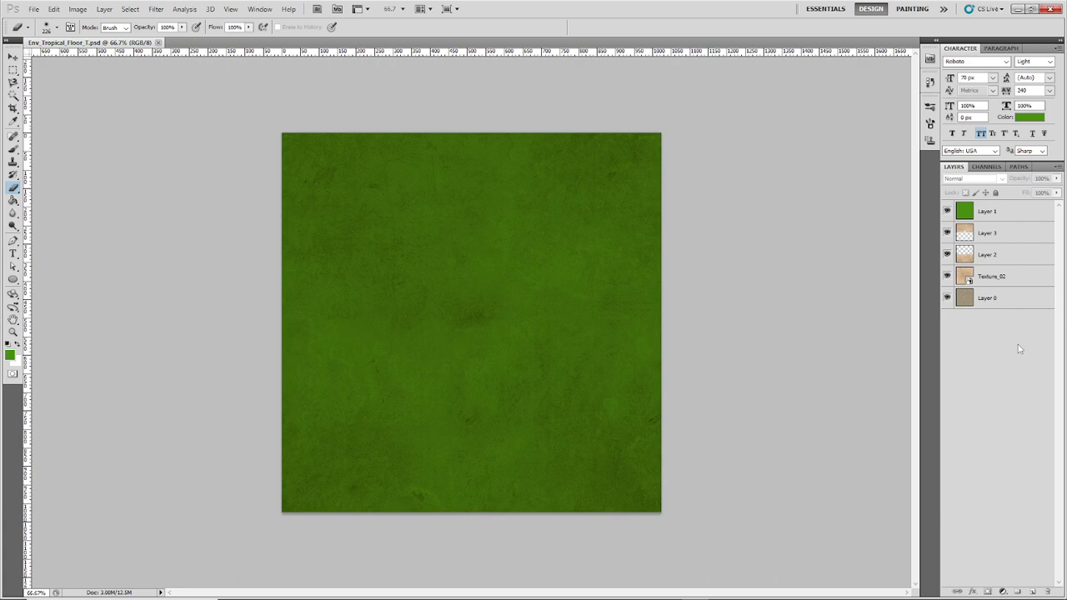
- Start a Save for Web export of the texture as a JPEG with High quality
key("ctrl+alt+shift+s")
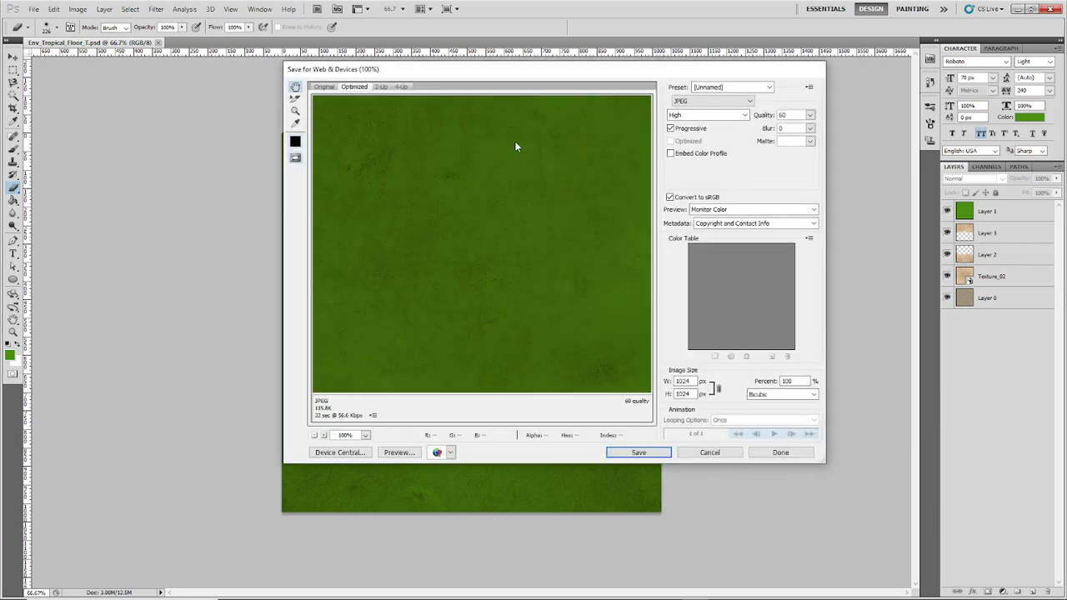
left_click_drag(511, 332, 524, 100)
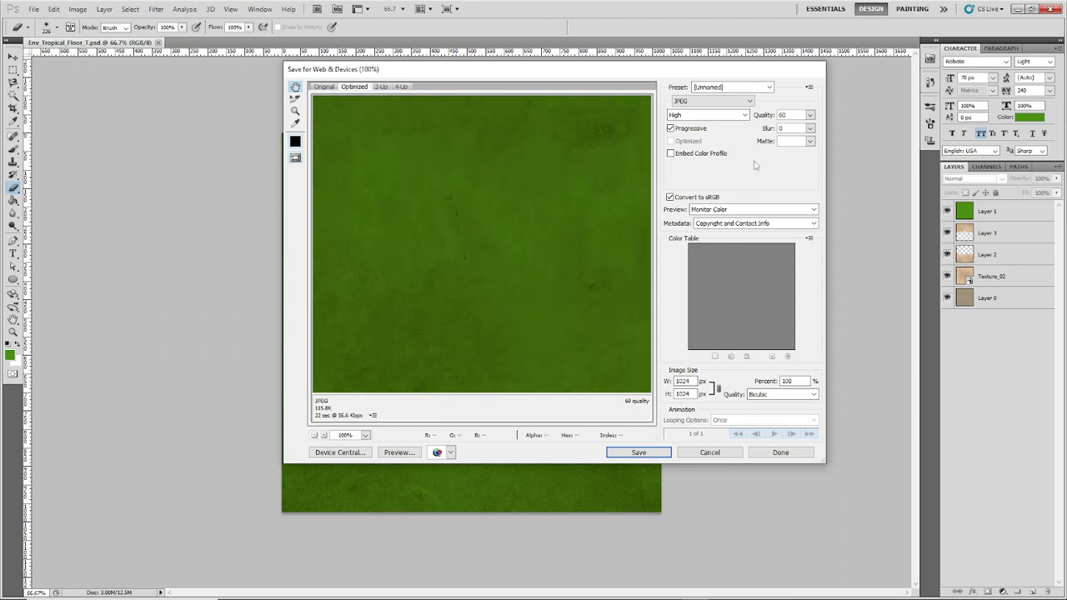
scroll(509, 230, "down", 1)
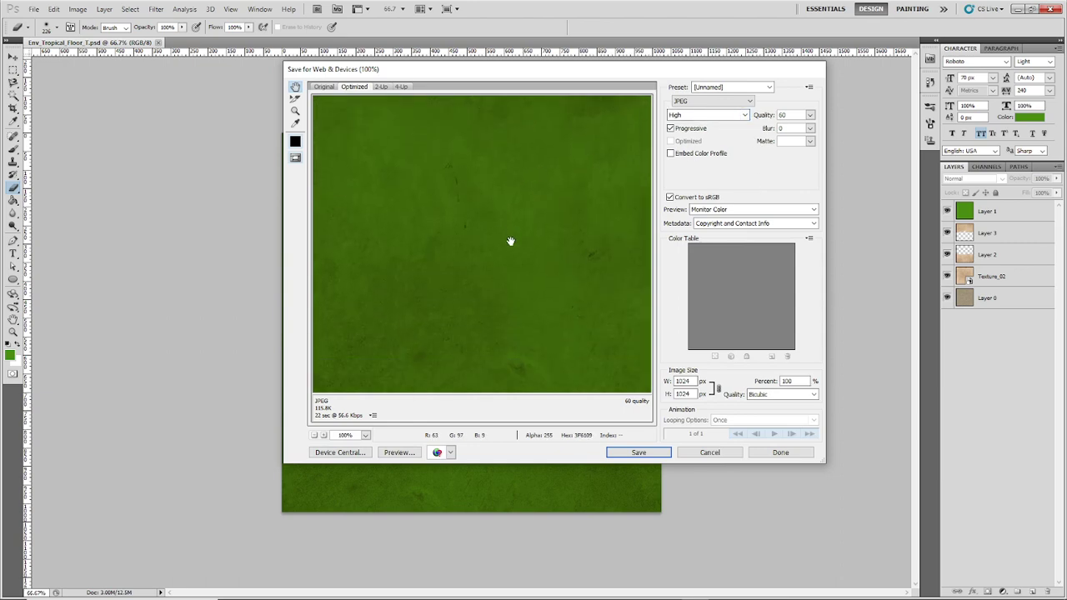
left_click(746, 115)
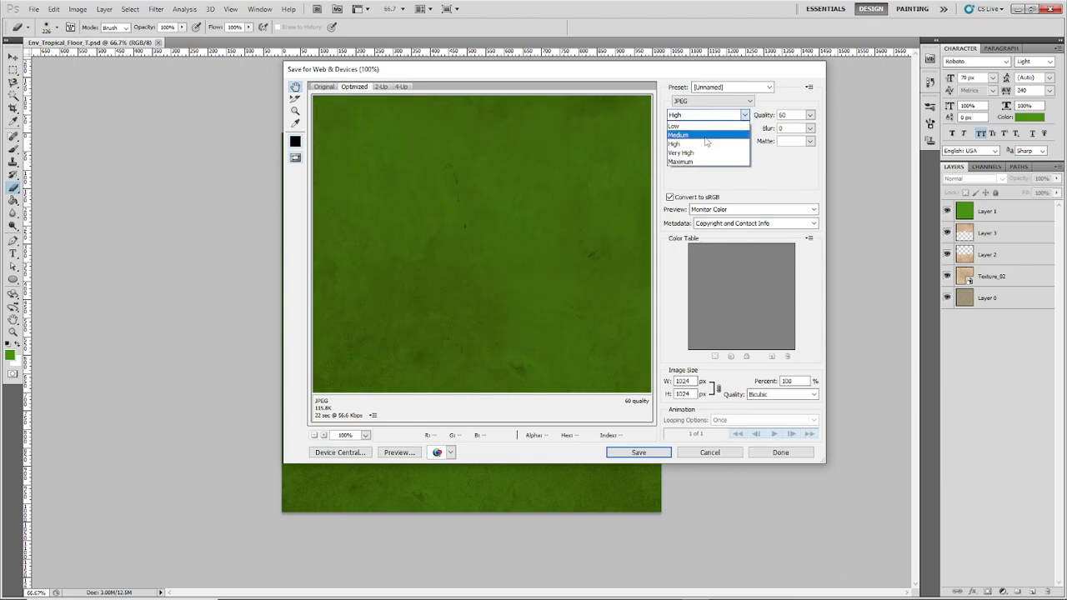
left_click(694, 165)
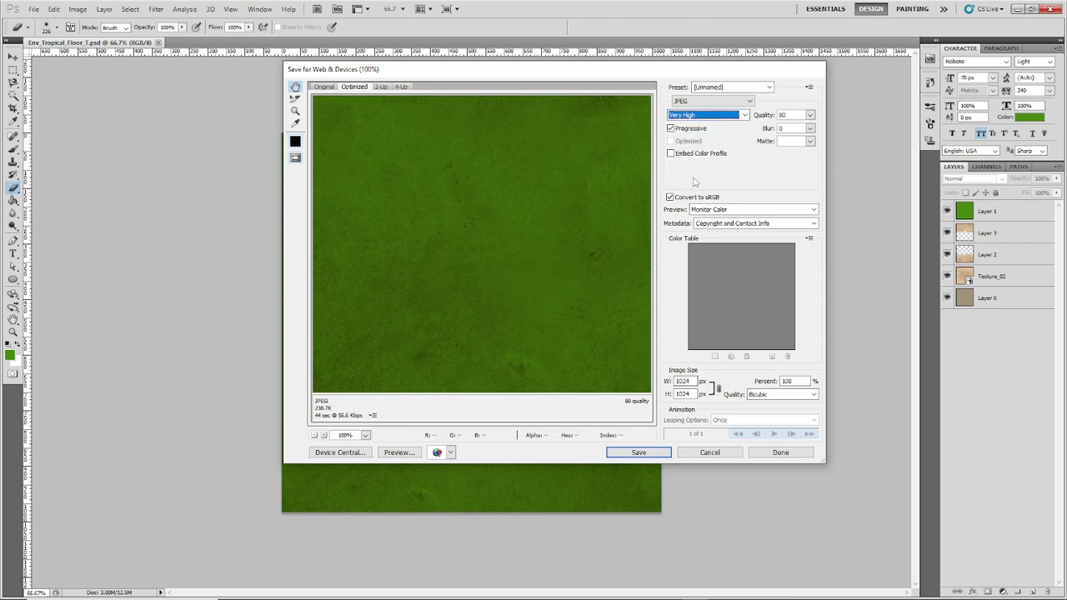
left_click(747, 117)
left_click(693, 145)
left_click(638, 453)
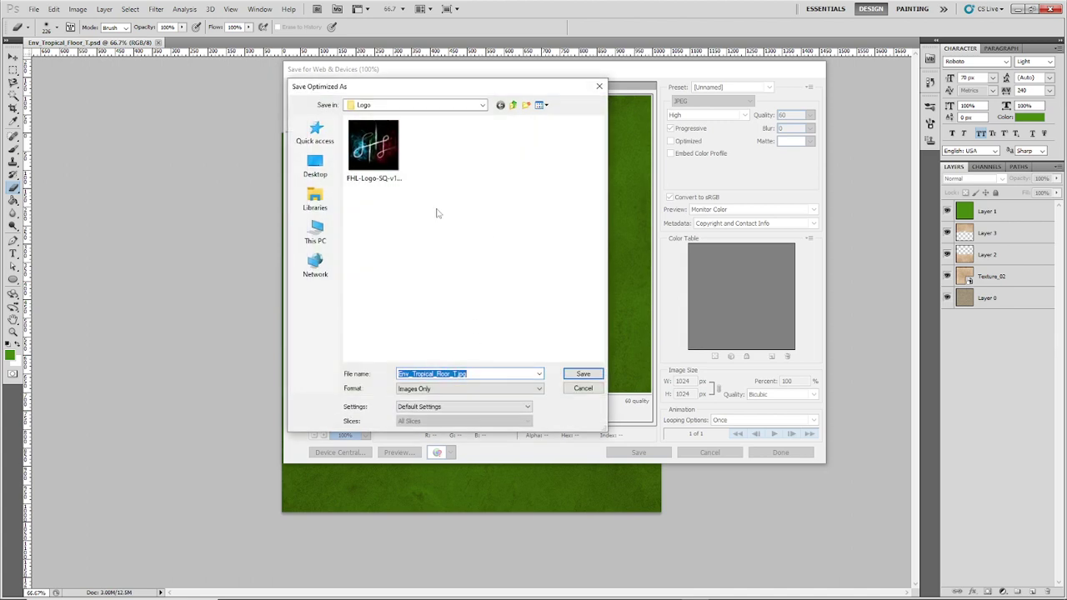
- Save the optimized JPEG as Env_Tropical_Floor_T_v1.jpg in the Textures folder under FHL Files, Environment, Tropical
left_click(513, 106)
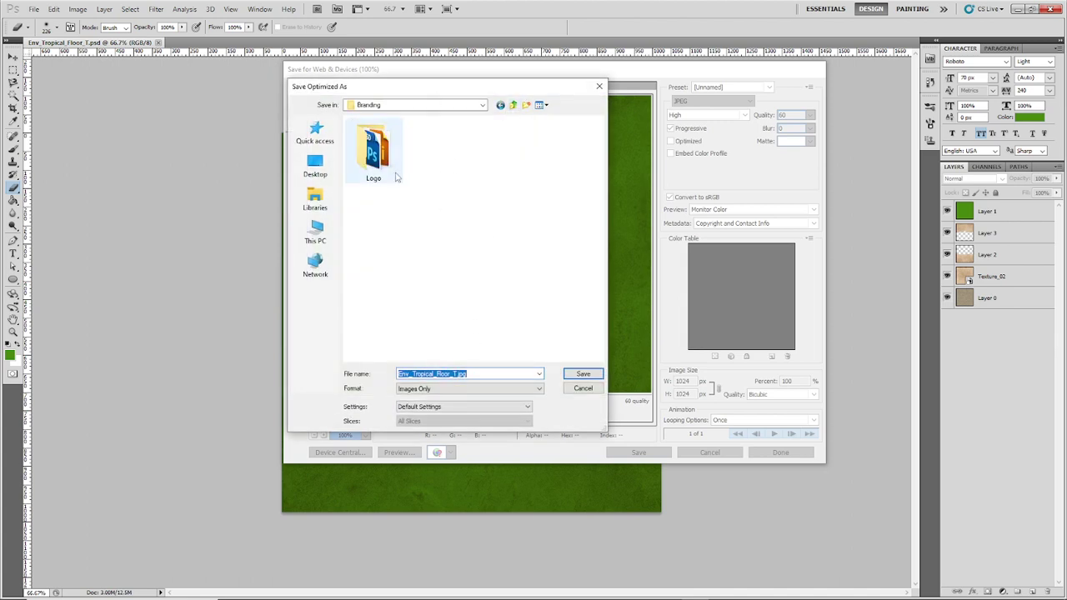
left_click(513, 106)
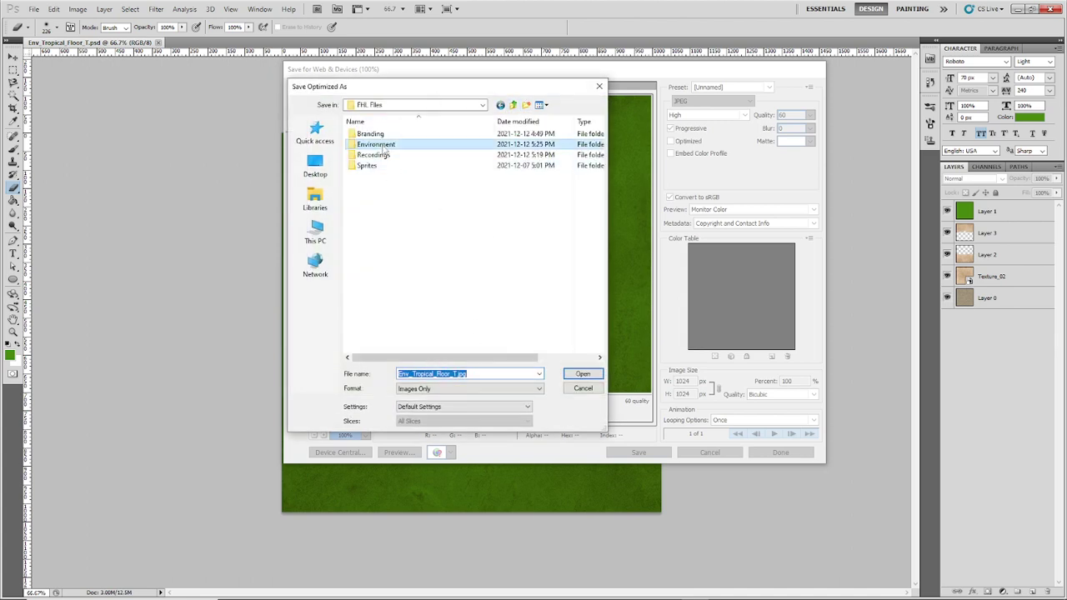
double_click(385, 145)
double_click(390, 135)
double_click(392, 138)
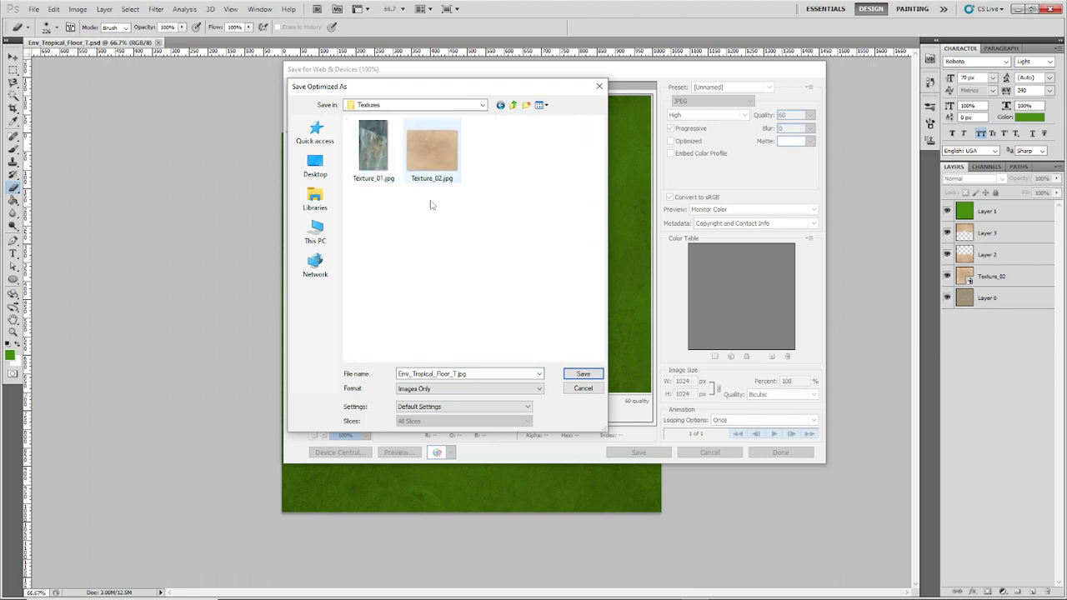
left_click(455, 373)
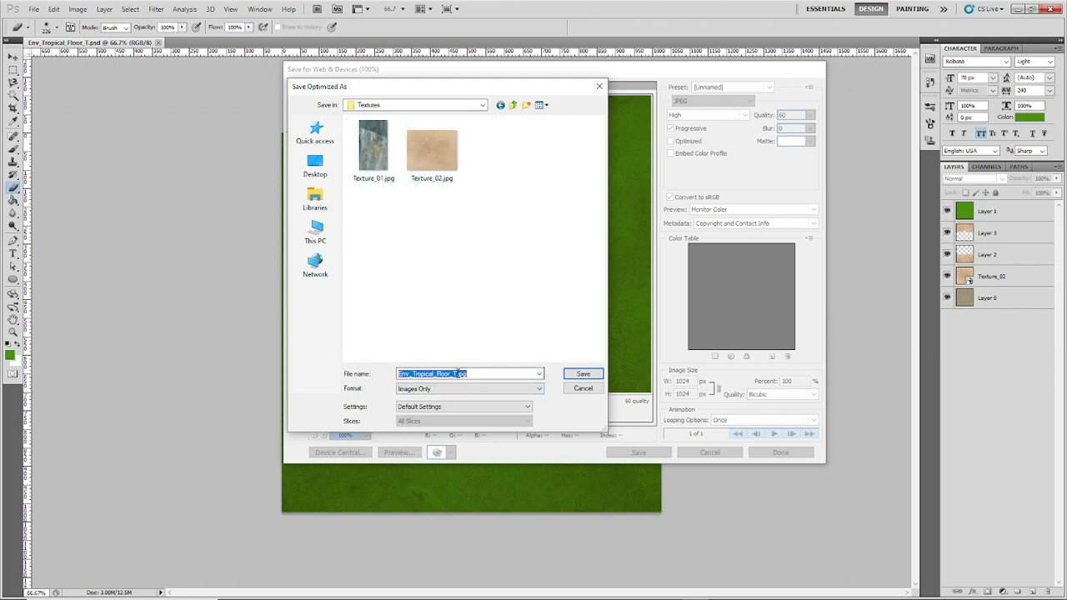
left_click(458, 374)
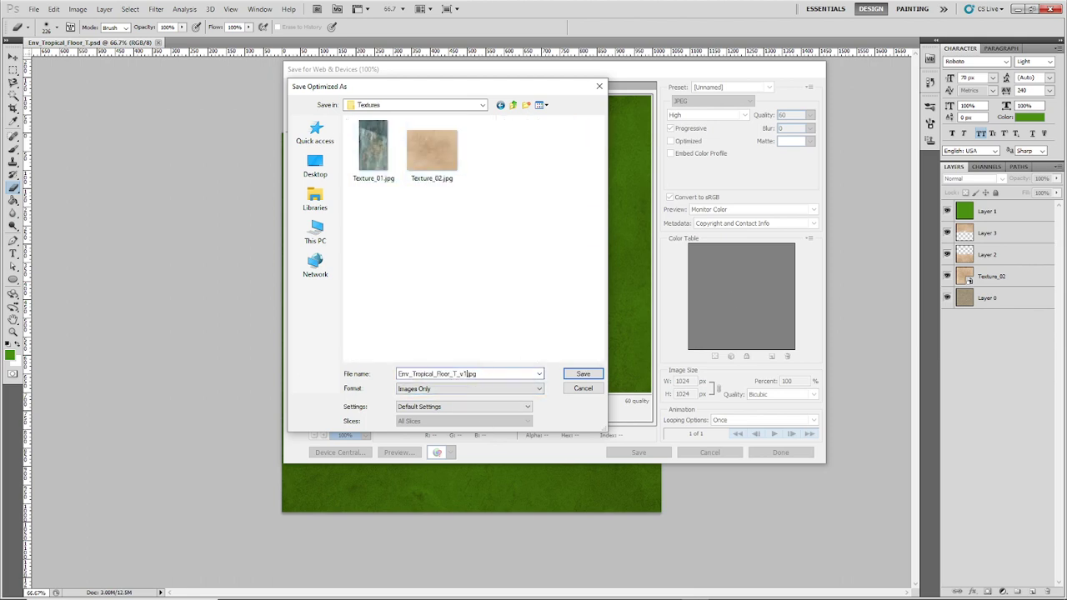
key("Return")
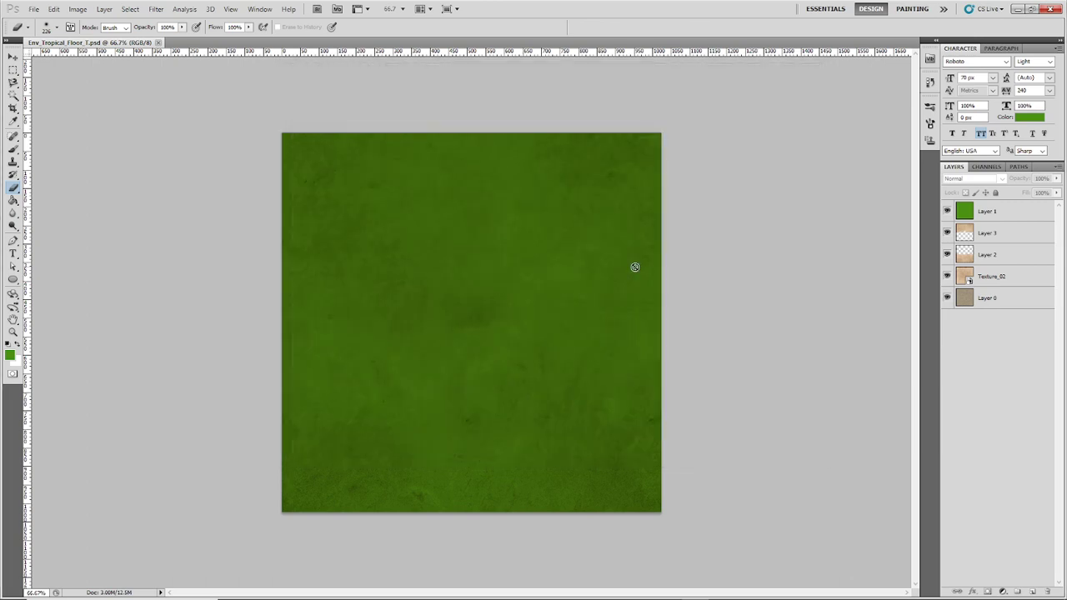
- Switch to Unreal Editor and reimport the Env_Tropical_Floor_T texture from the new source file Env_Tropical_Floor_T_v1.jpg
key("alt+Tab")
key("alt+Tab")
key("alt+Tab")
key("alt+Tab")
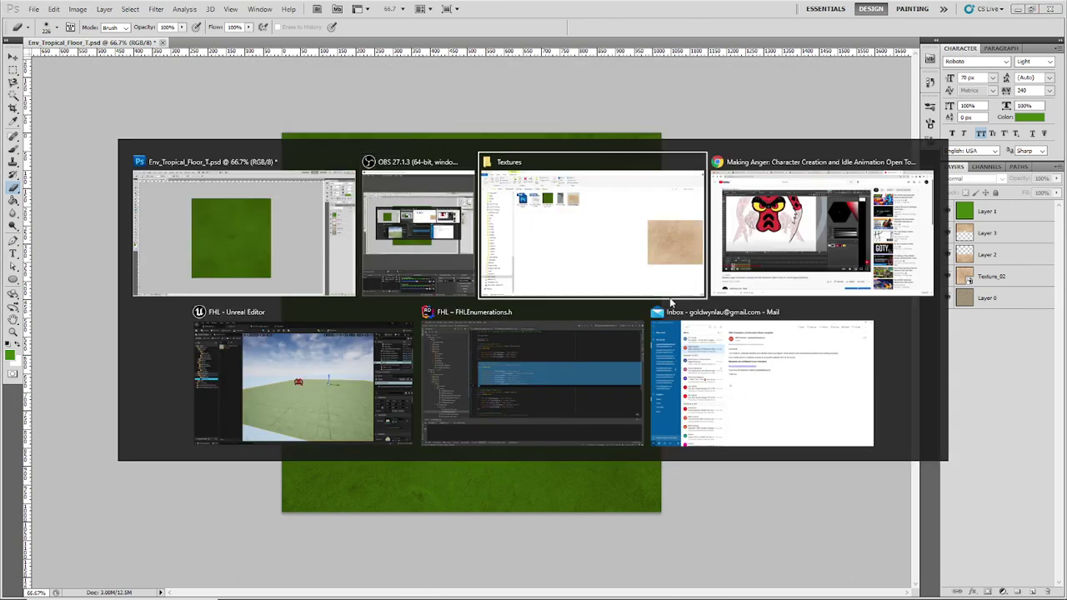
key("Tab")
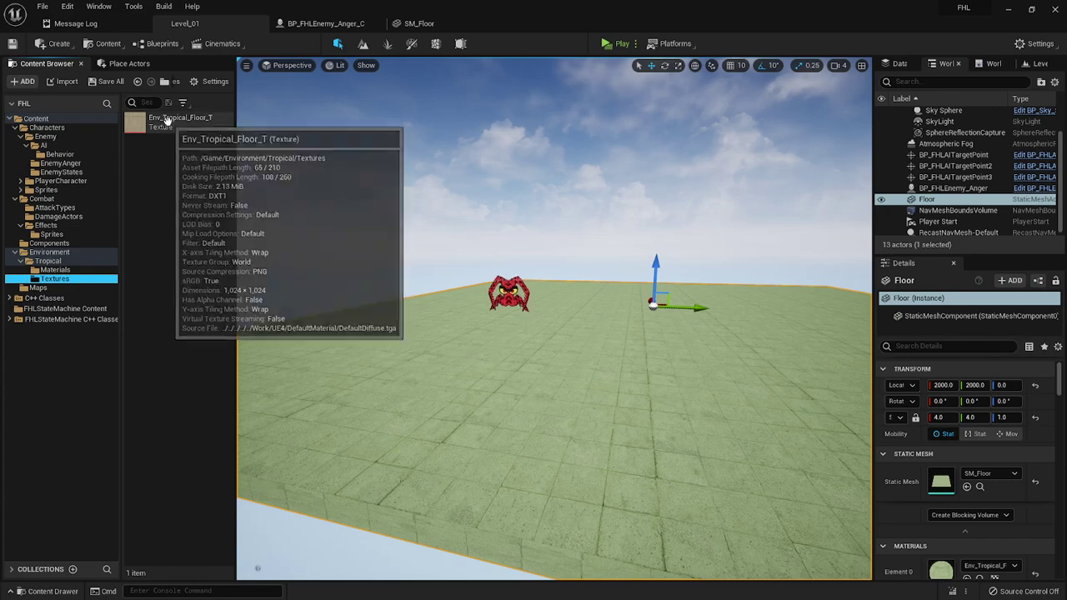
right_click(175, 126)
left_click(219, 254)
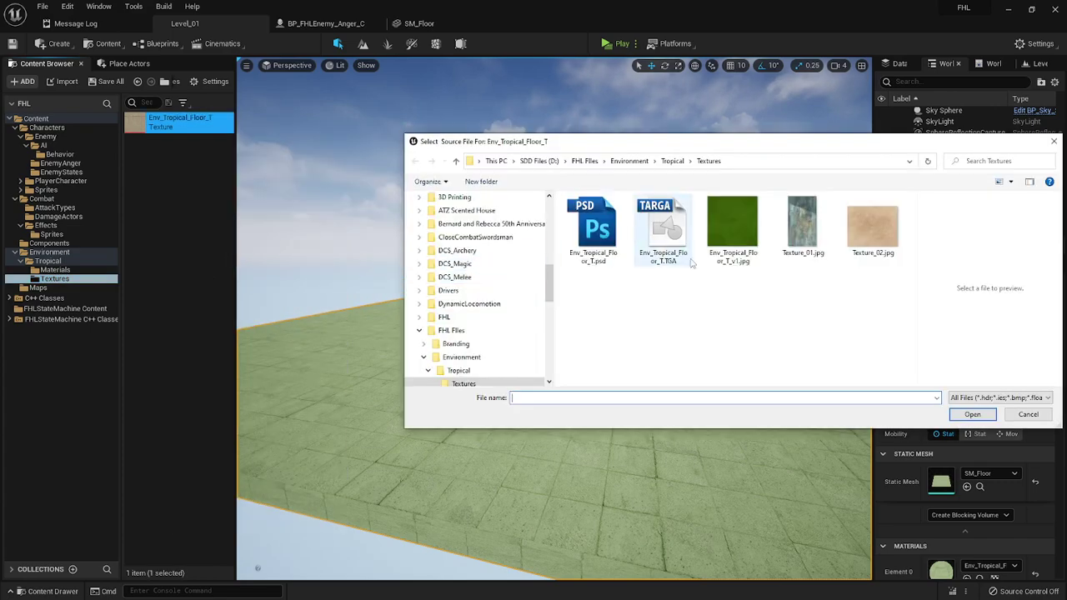
left_click(717, 225)
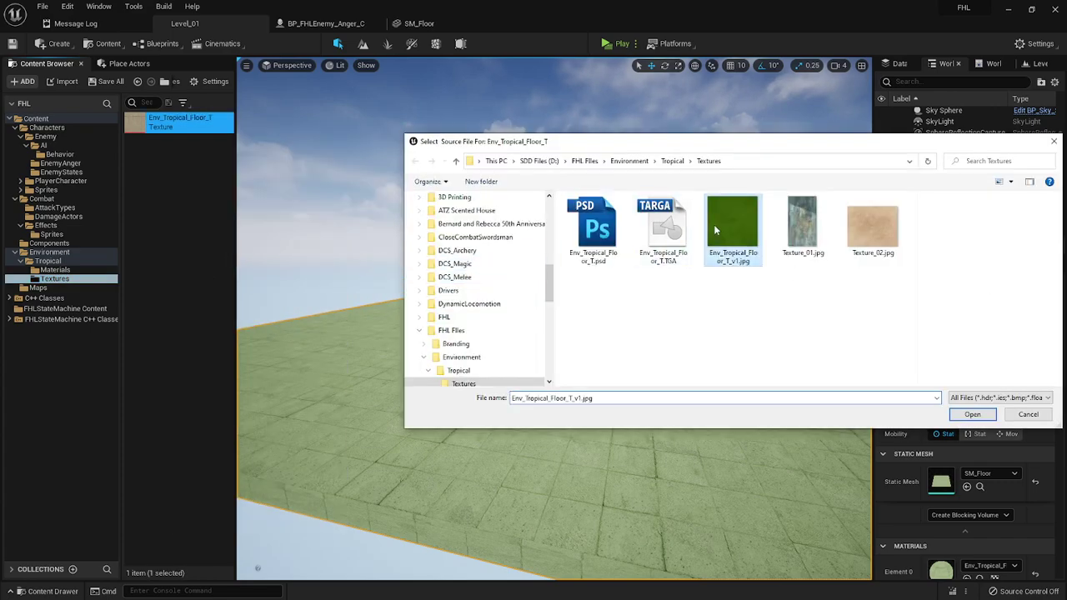
left_click(971, 415)
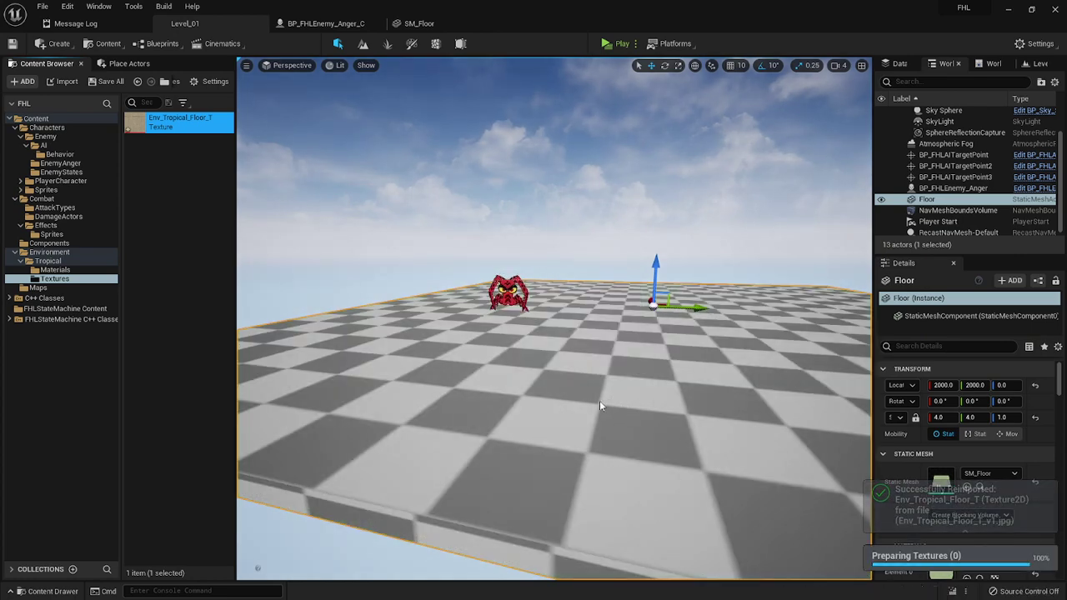
- Examine how the reimported texture looks on the floor in Level_01 and on the SM_Floor mesh
right_click_drag(613, 392, 627, 469)
left_click(171, 122)
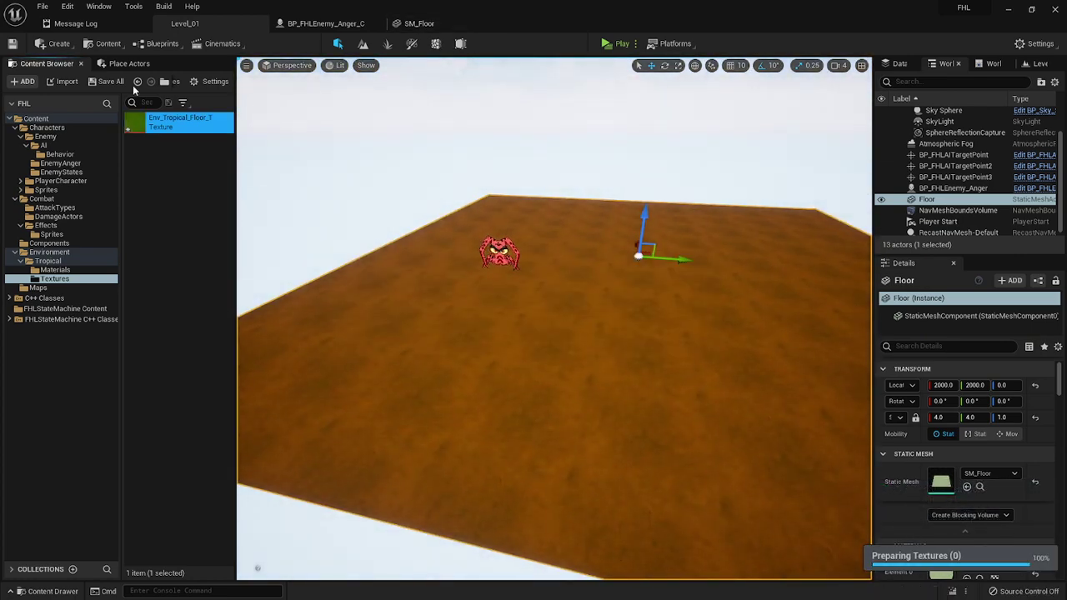
left_click(326, 23)
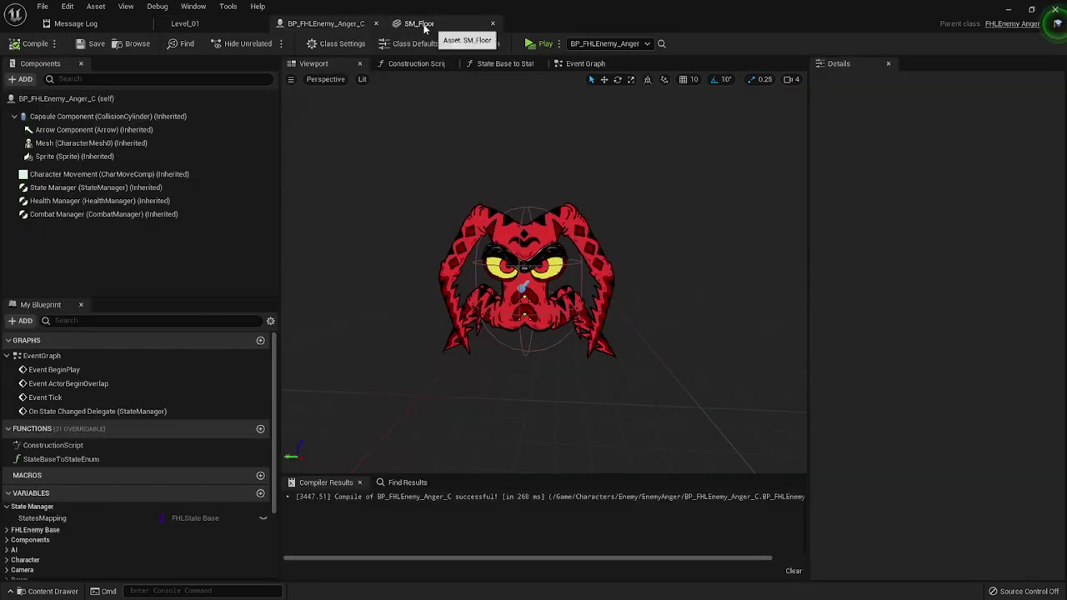
left_click(420, 23)
mouse_move(431, 282)
right_mouse_down()
mouse_move(417, 229)
mouse_move(431, 282)
right_mouse_up()
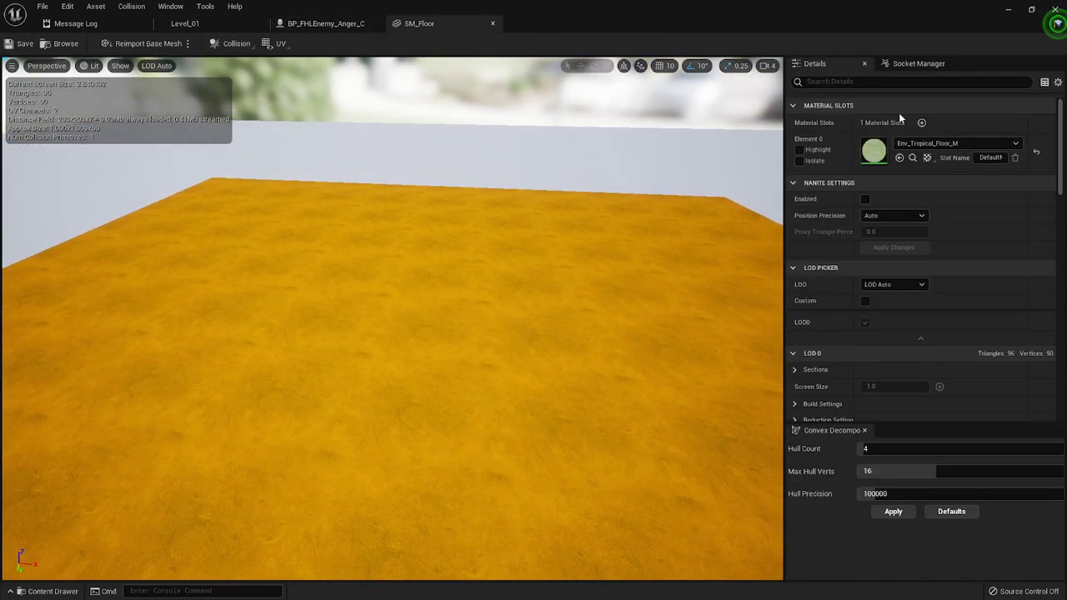
left_click(252, 26)
right_click_drag(577, 293, 534, 300)
right_click_drag(552, 347, 517, 334)
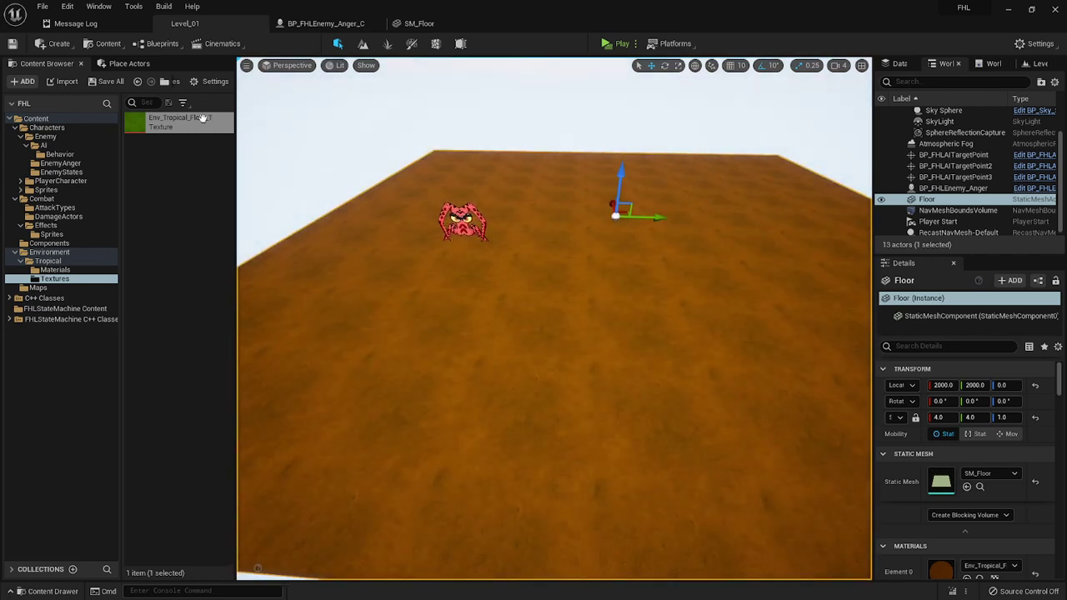
- Open the Env_Tropical_Floor_M material from the Tropical Materials folder for editing
left_click(113, 268)
left_click(167, 127)
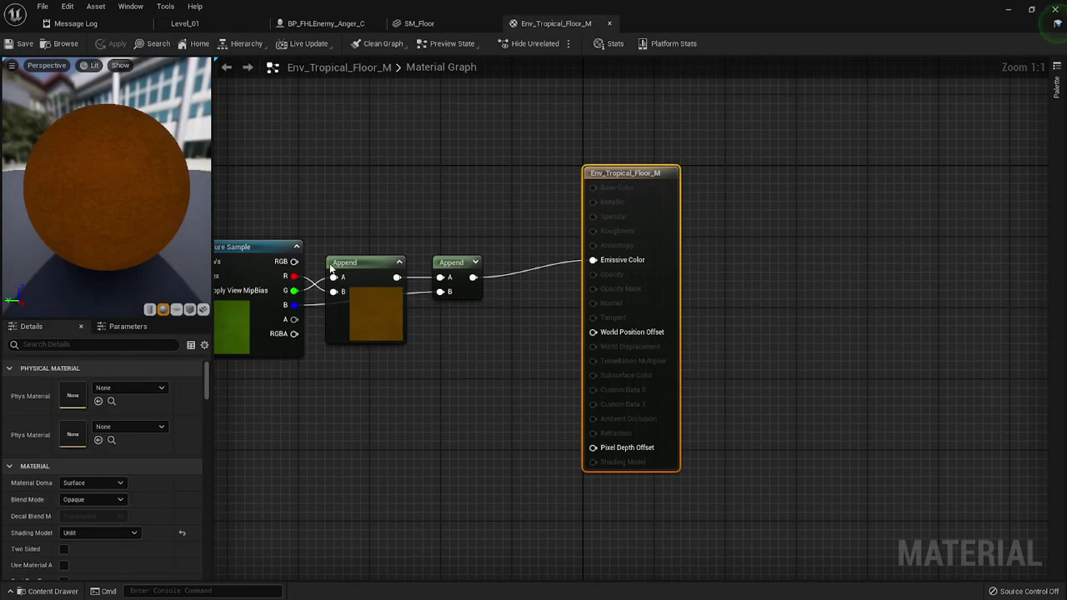
right_click_drag(447, 362, 571, 362)
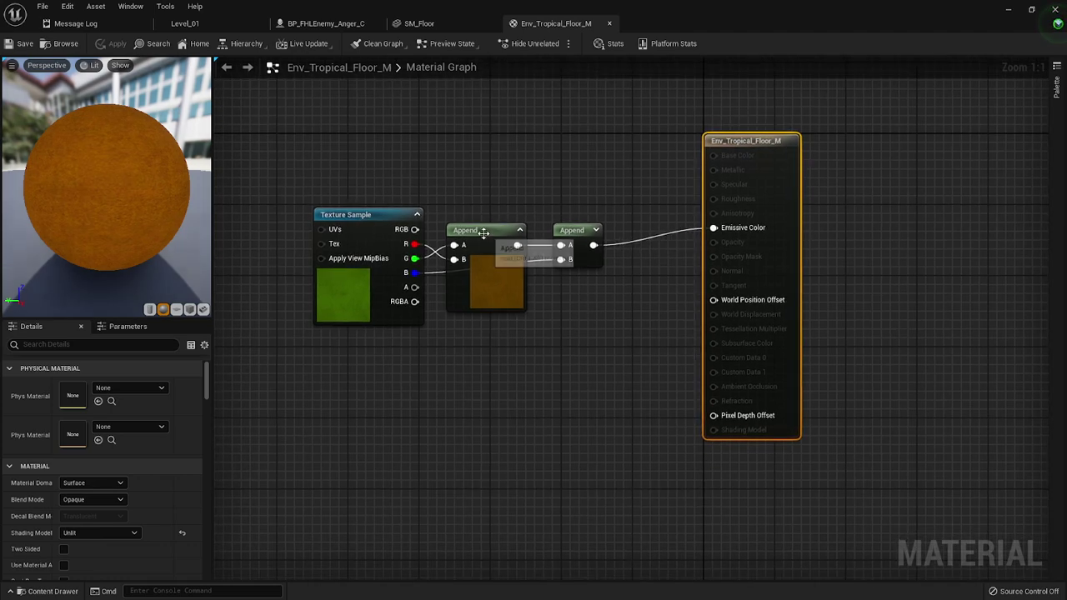
- Delete the first Append node and connect the Texture Sample's RGB output to input A of the remaining Append node
key("Delete")
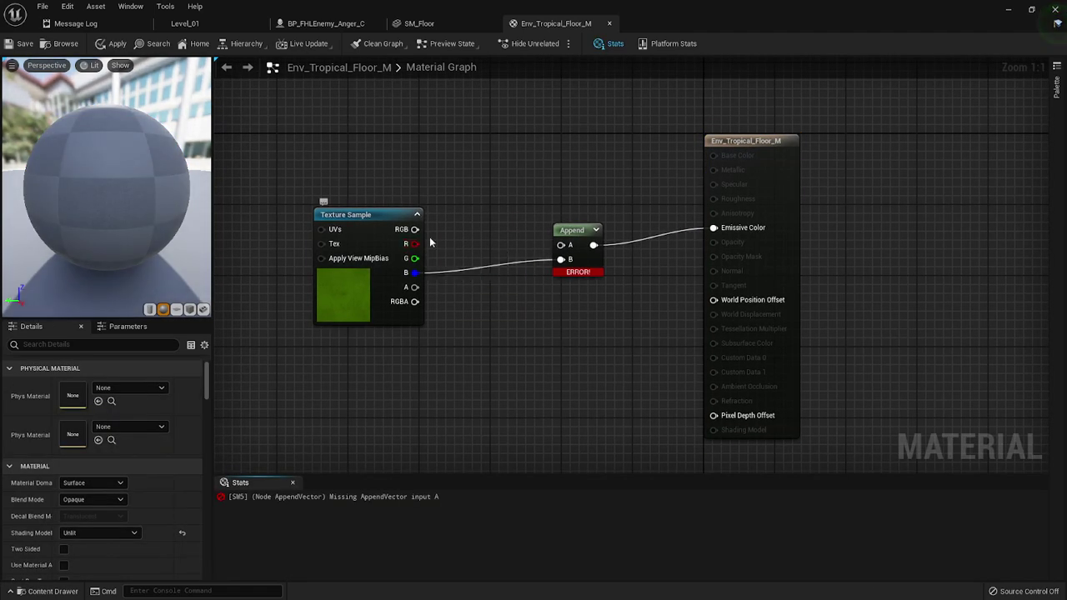
key("ctrl+z")
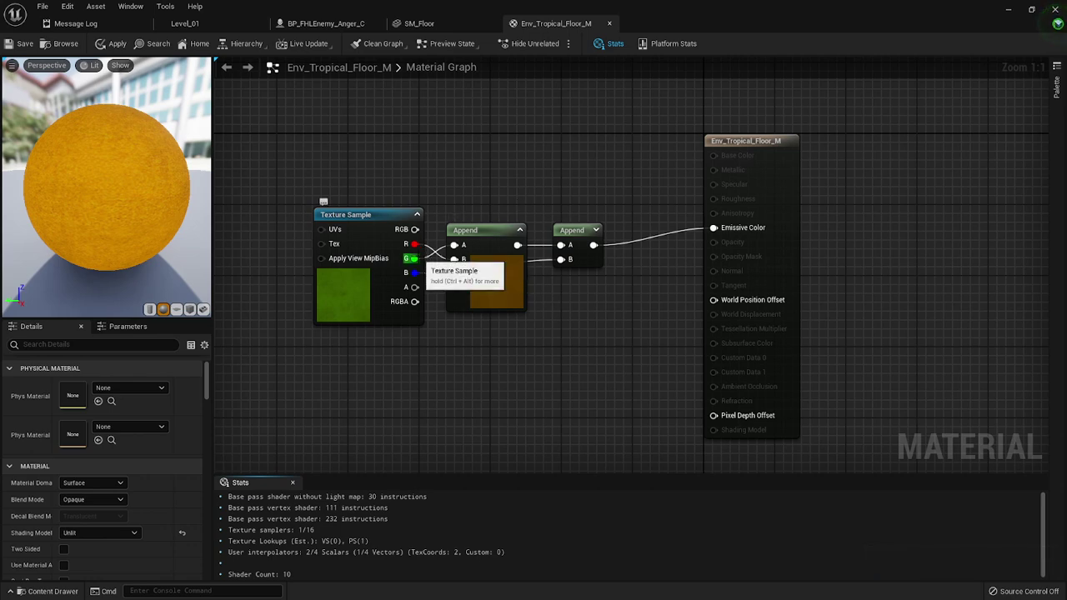
left_click(485, 252)
left_click_drag(486, 252, 502, 164)
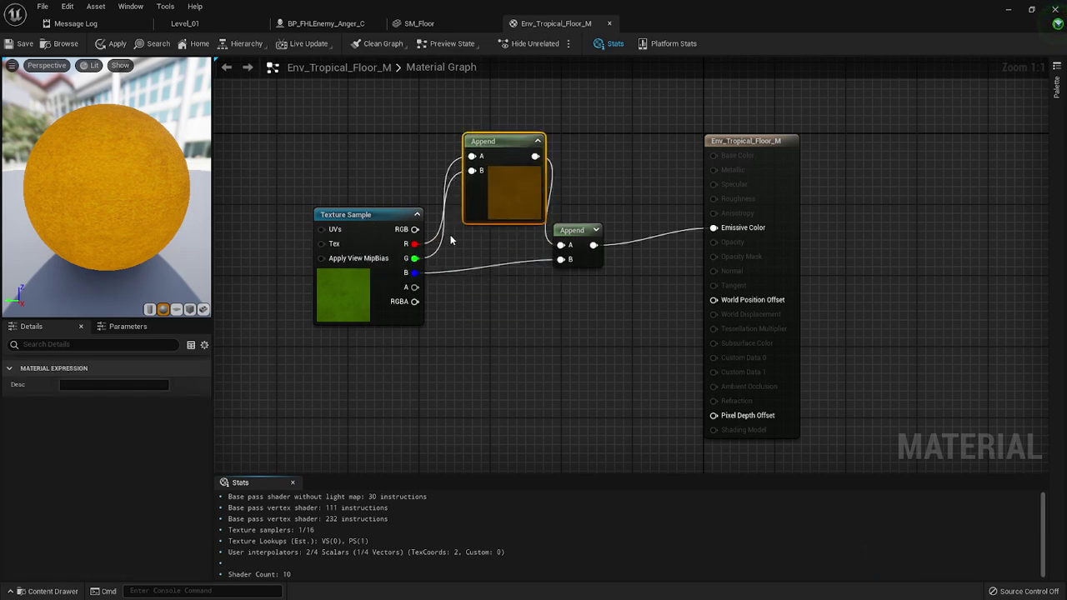
key("Delete")
left_click_drag(414, 230, 564, 245)
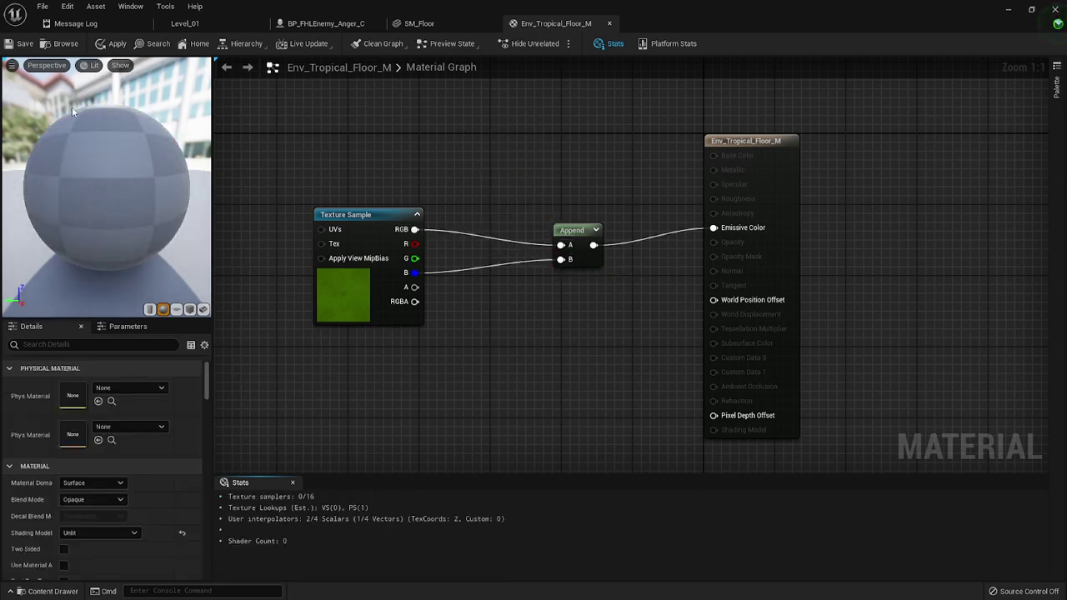
- Save the floor material and check the floor's color in Level_01
left_click(22, 43)
left_click(15, 46)
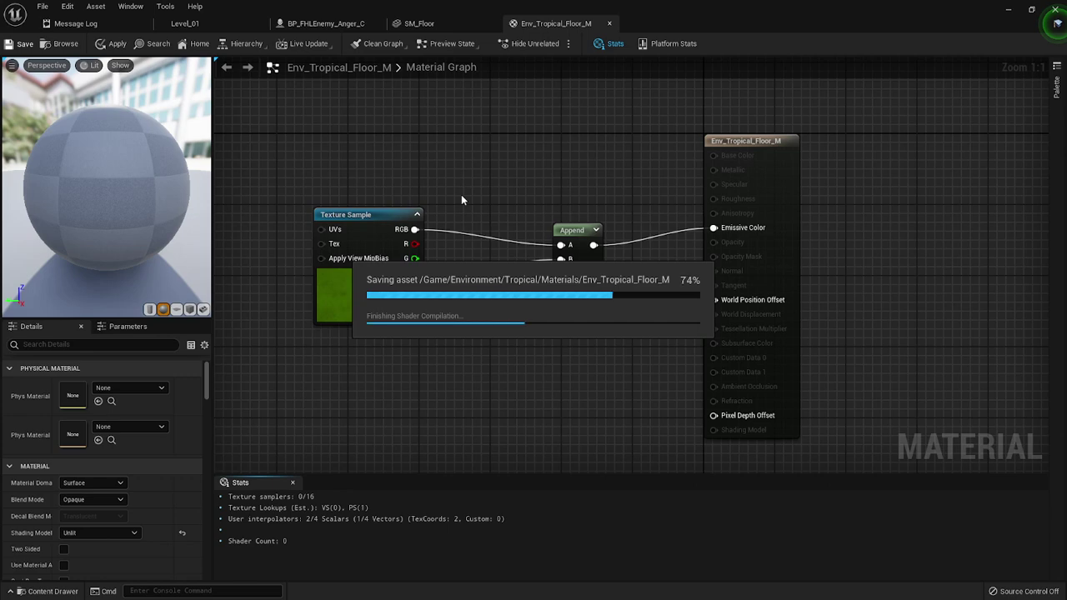
left_click(185, 23)
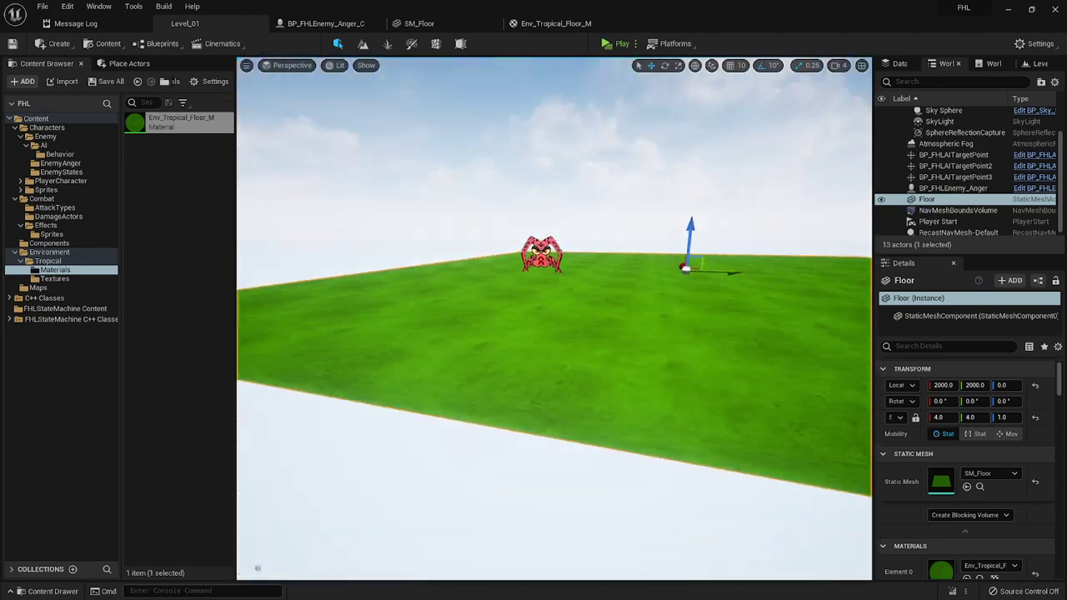
mouse_move(554, 319)
right_mouse_down()
mouse_move(565, 296)
mouse_move(667, 325)
mouse_move(384, 321)
mouse_move(563, 330)
right_mouse_up()
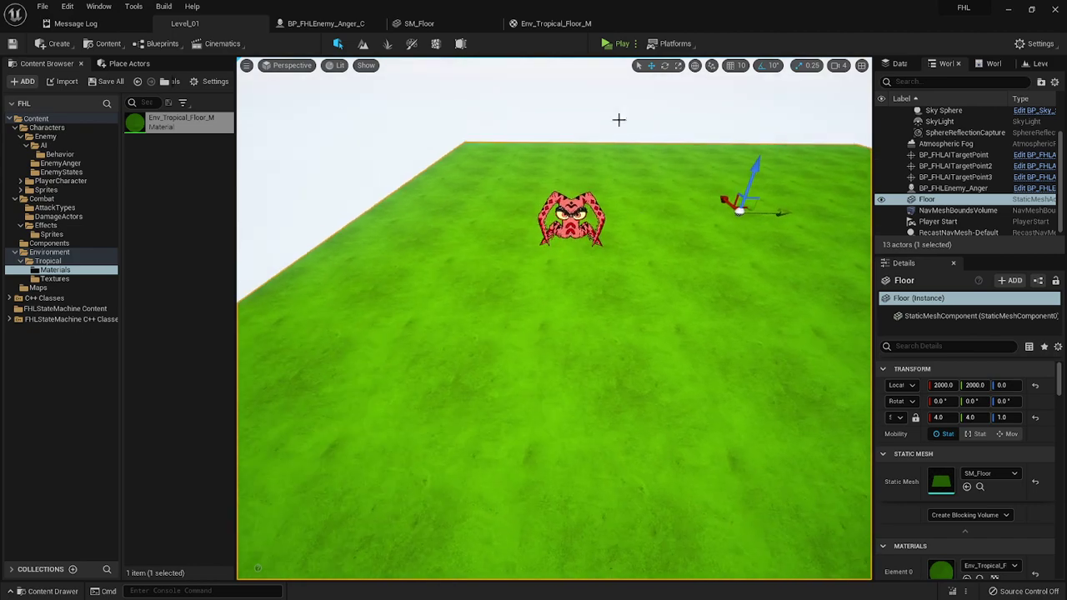
- Delete the remaining Append node, then connect the Texture Sample's RGB output to Emissive Color and its G output to Pixel Depth Offset
left_click(554, 23)
left_click_drag(564, 254, 581, 254)
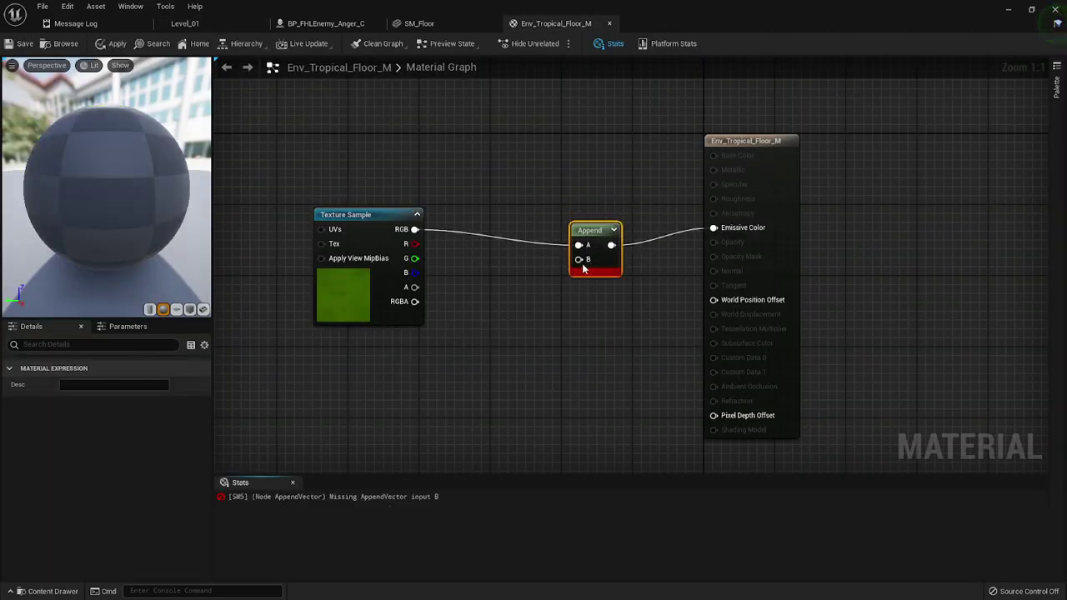
key("Delete")
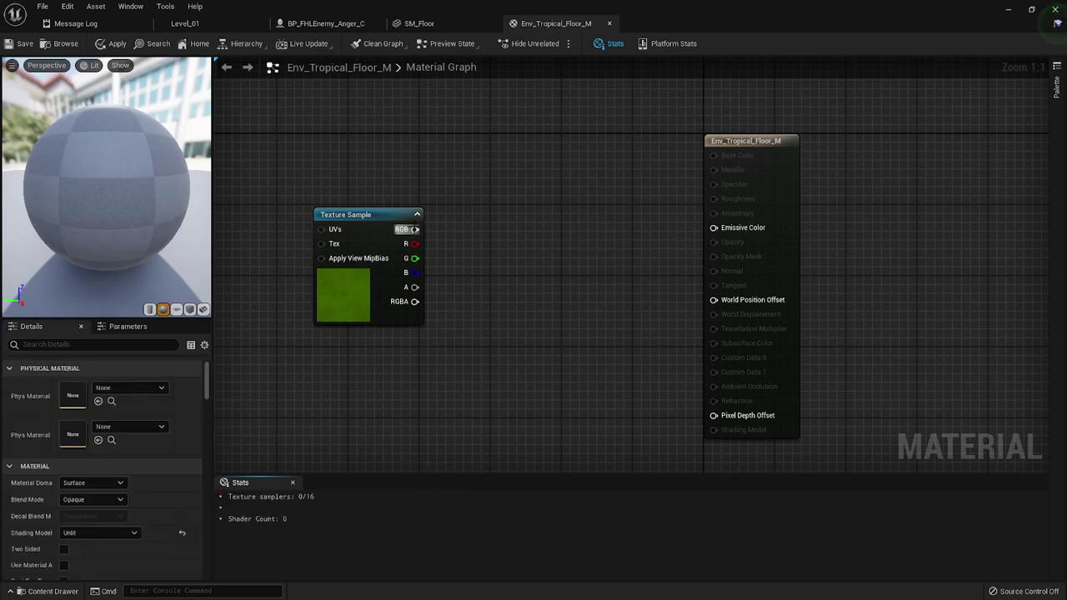
left_click_drag(414, 229, 714, 228)
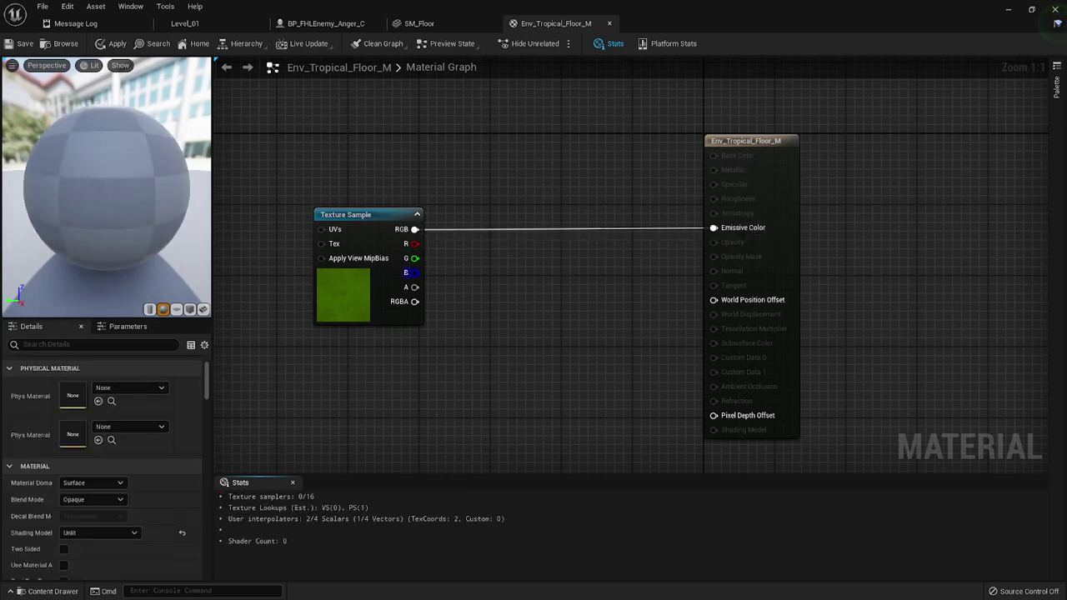
left_click_drag(411, 258, 714, 415)
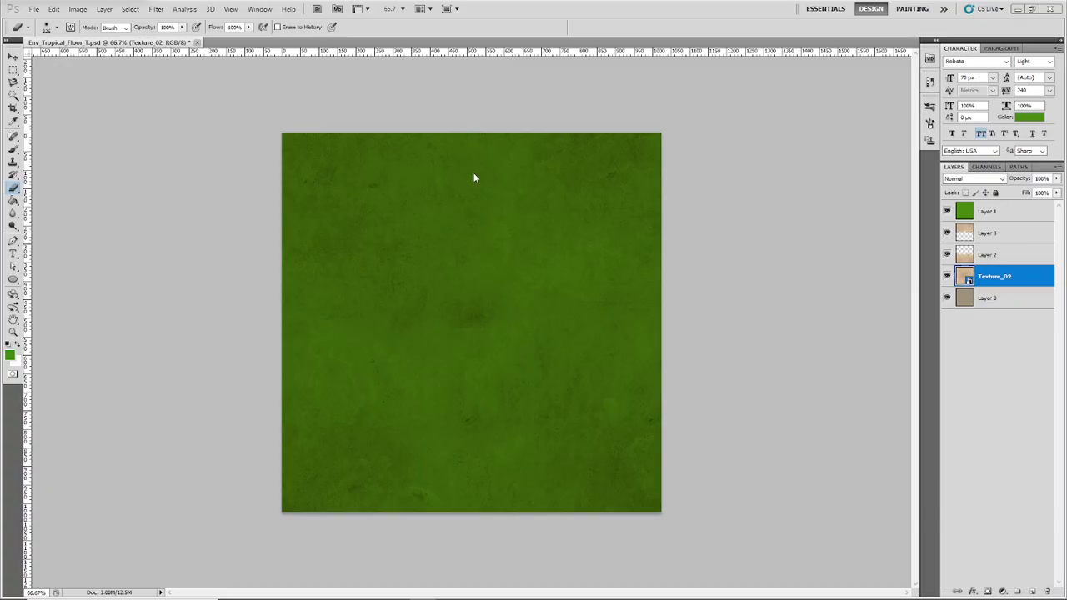
- Switch back to Unreal Editor and review the floor material's graph and the floor in Level_01
key("alt+Tab")
key("alt+Tab")
key("alt+Tab")
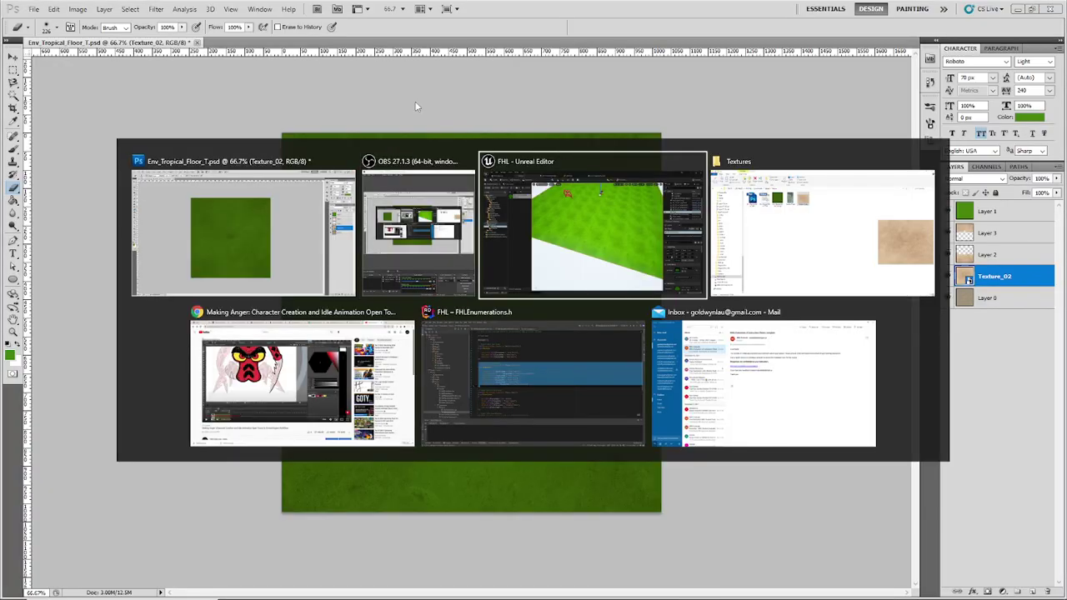
left_click(554, 23)
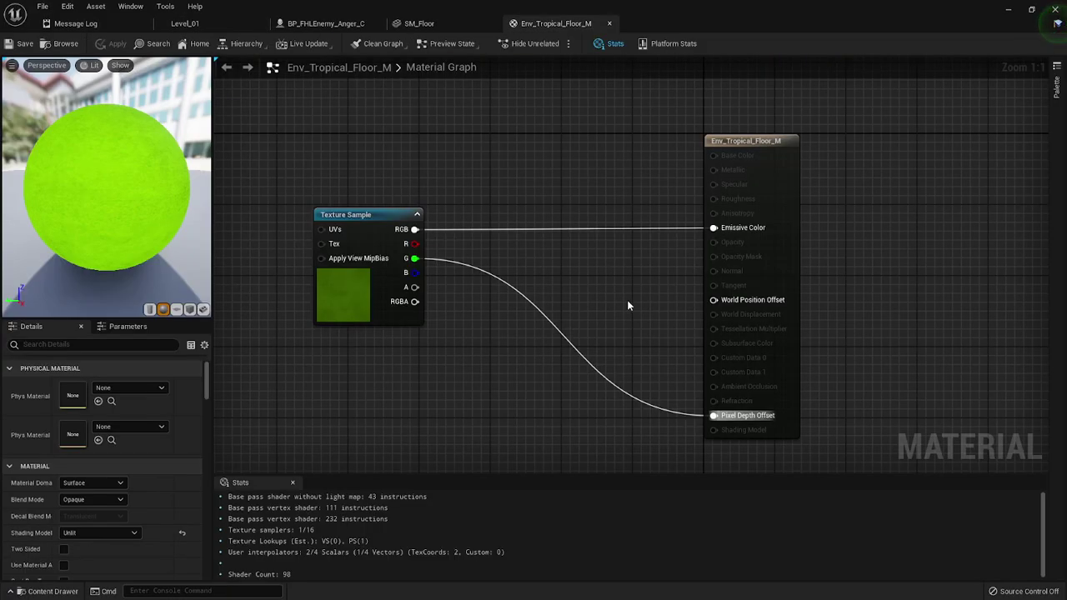
left_click(219, 21)
- Switch to Photoshop and duplicate the Texture_02 layer in Env_Tropical_Floor_T.psd
key("alt+Tab")
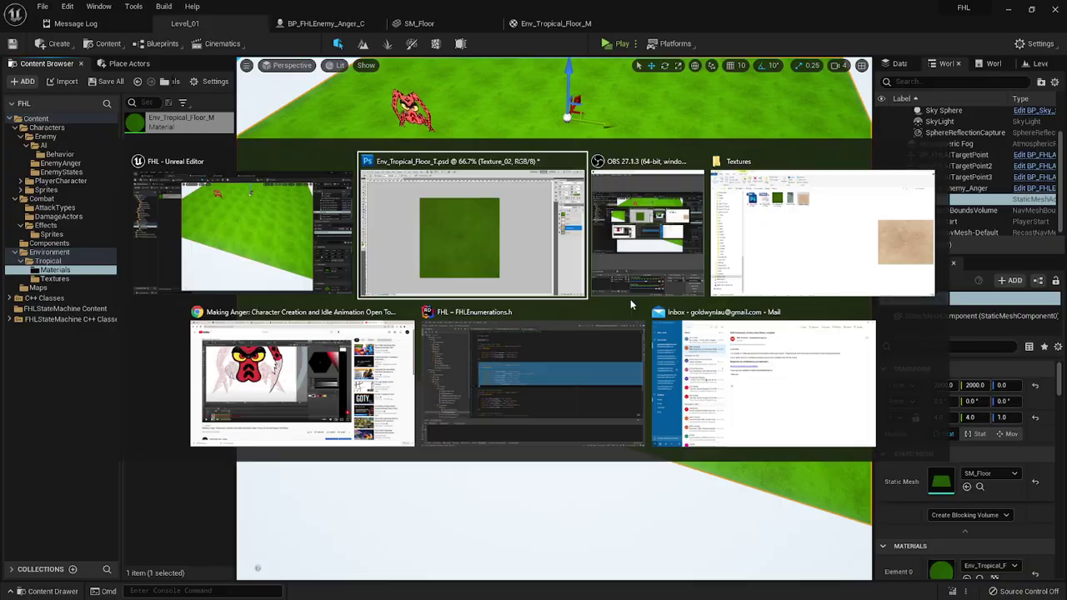
right_click(571, 299)
key("Escape")
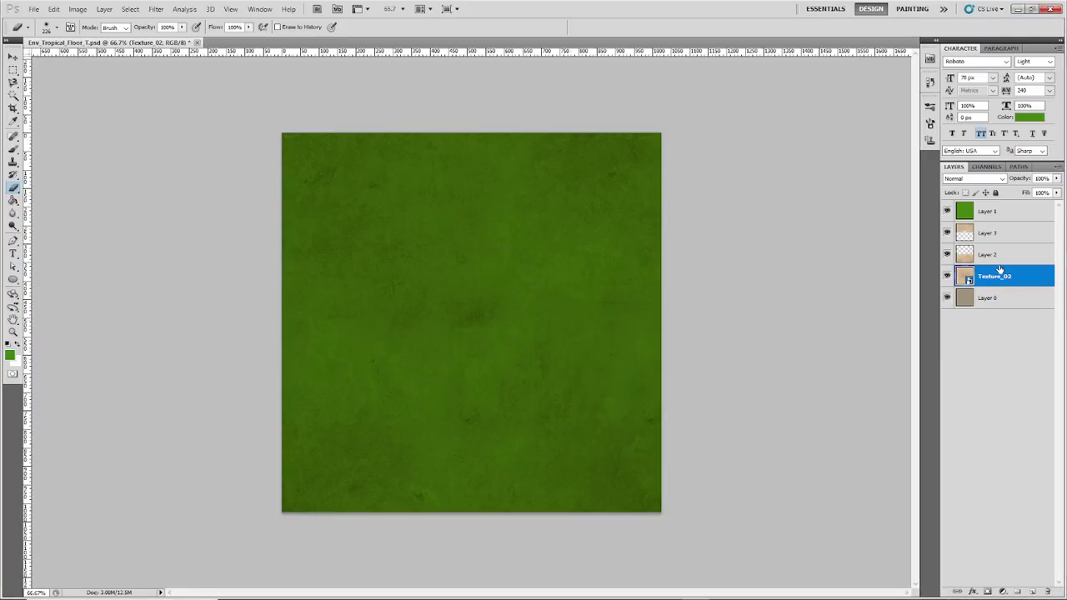
left_click(1002, 234)
left_click(992, 257, "shift")
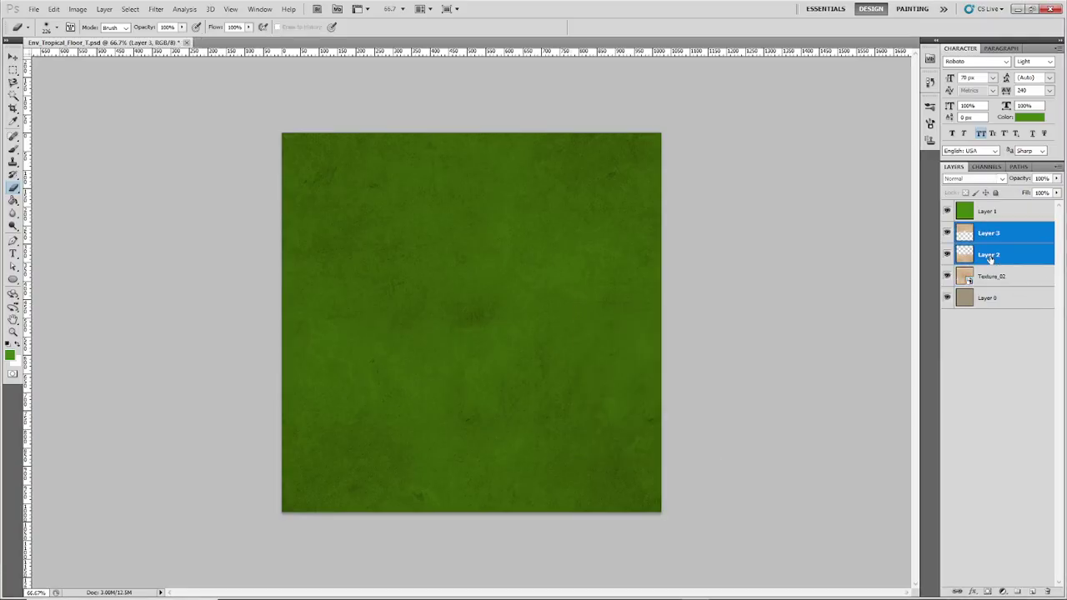
left_click(987, 279)
right_click(987, 281)
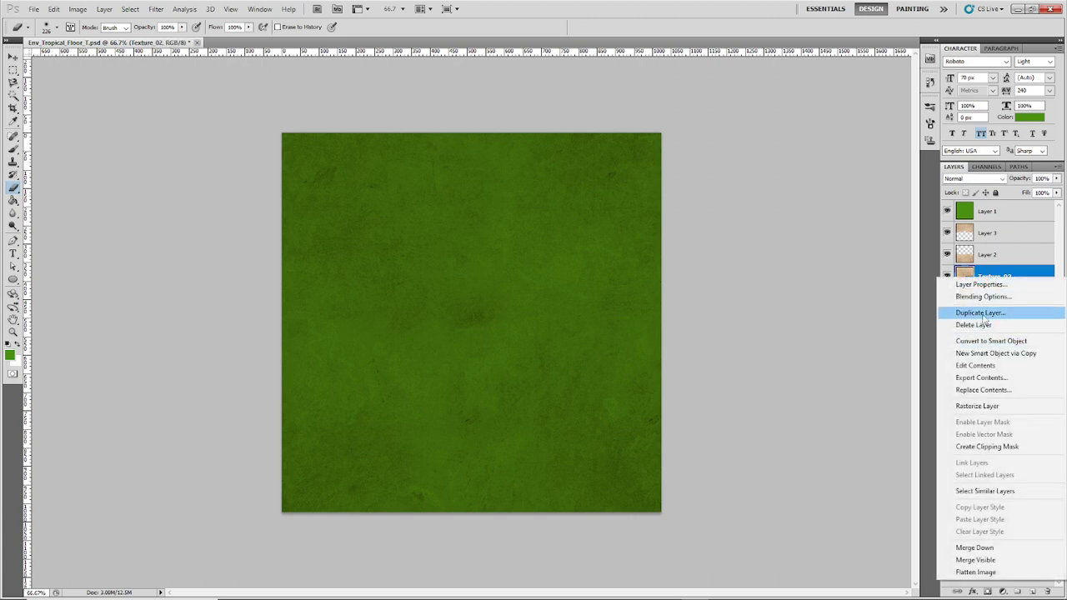
left_click(986, 317)
key("Return")
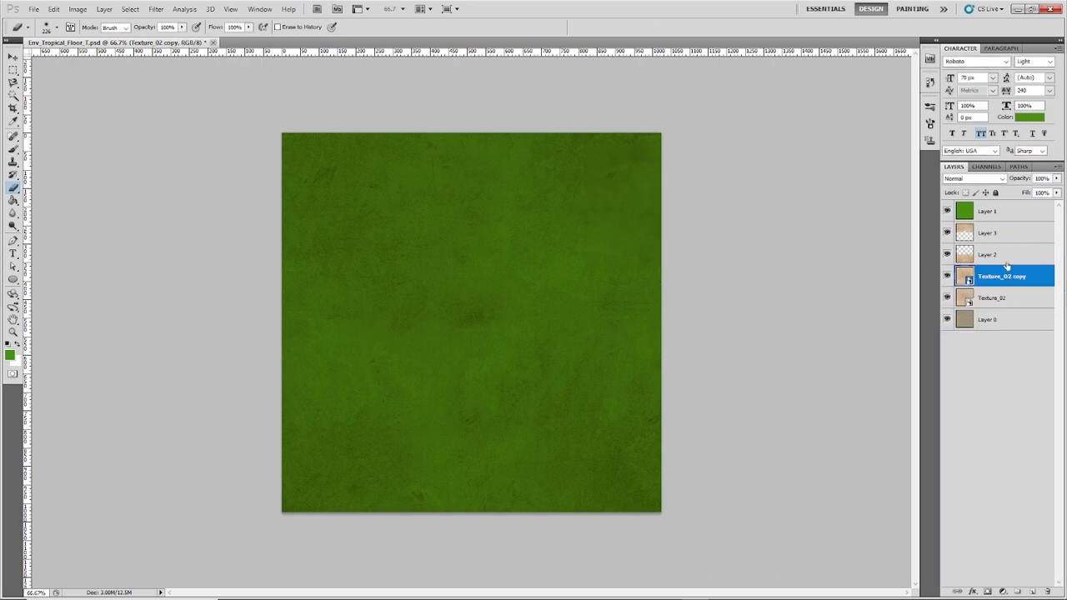
- Merge Layer 3, Layer 2 and Texture_02 copy into a single layer and hide the green Layer 1
left_click(1000, 234)
left_click(1001, 276, "shift")
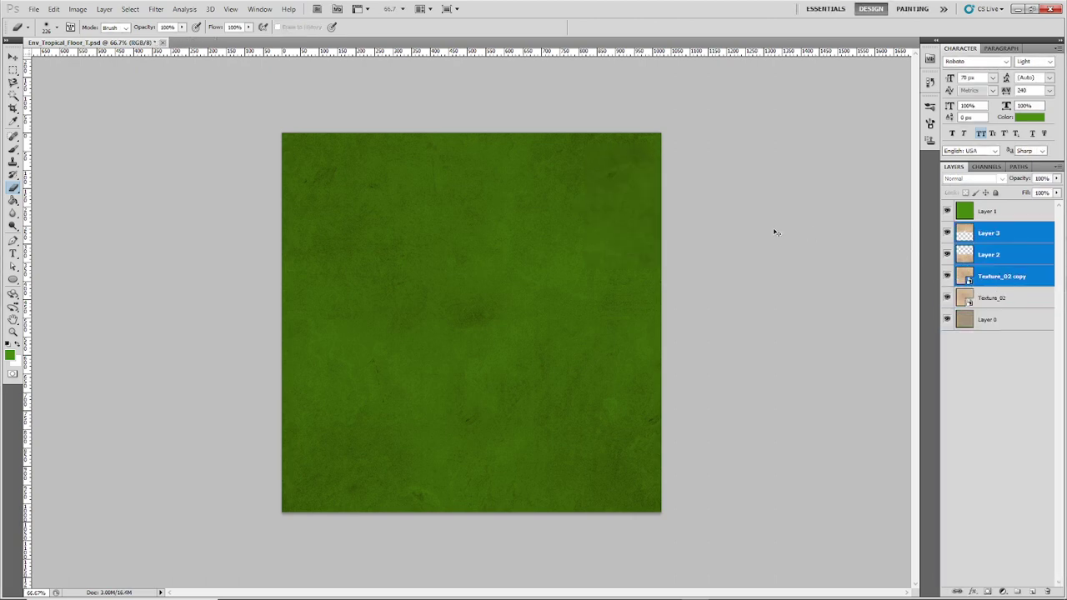
key("ctrl+e")
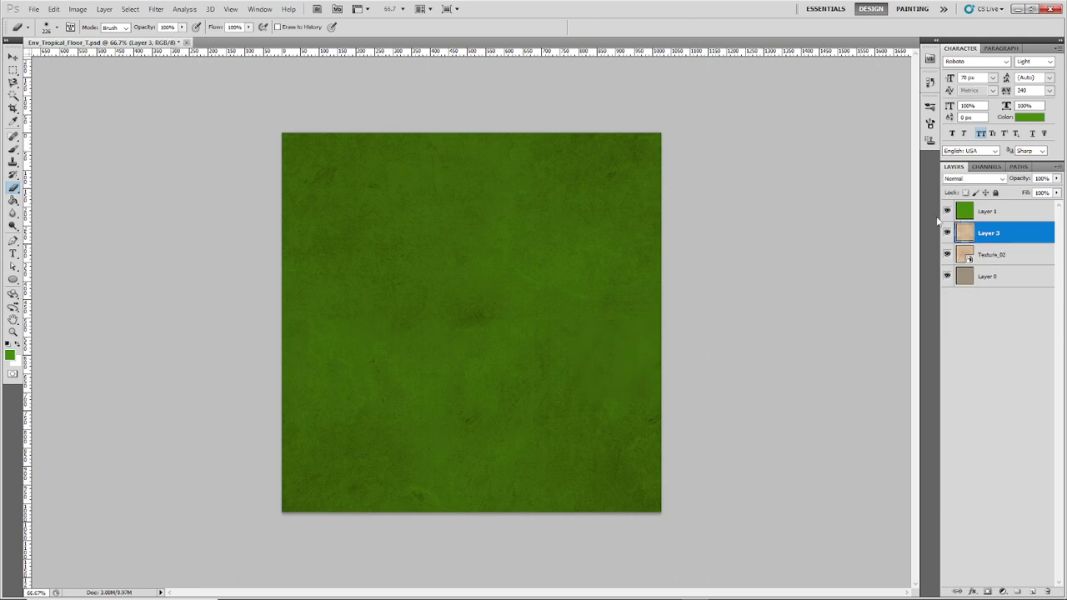
left_click(947, 212)
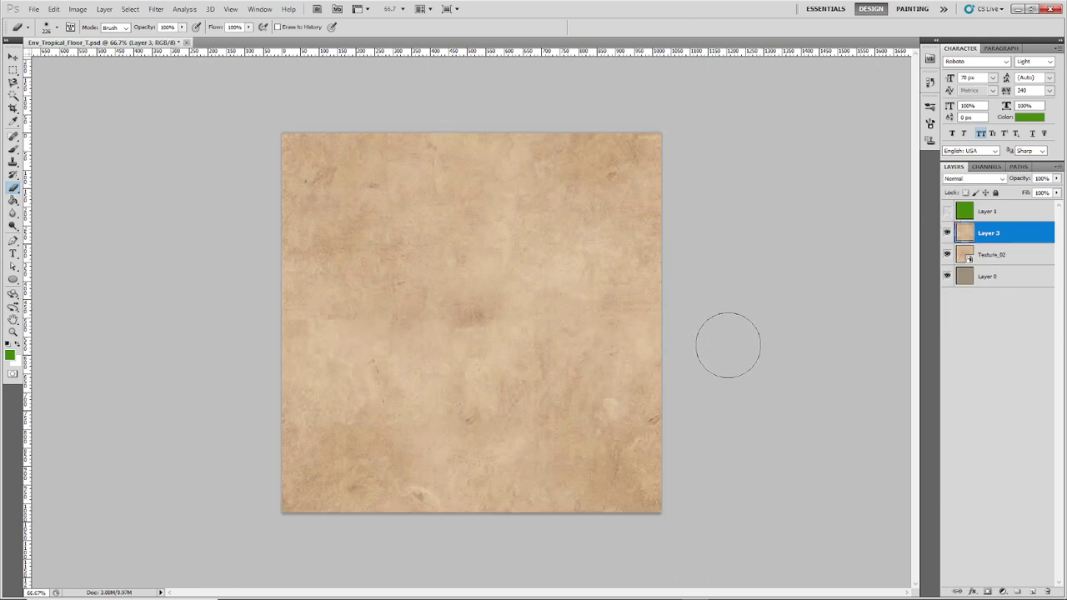
- Undo the trial erasing across the middle of Layer 3 and set the Eraser to the 59 splatter brush at 715 px
mouse_move(508, 310)
left_mouse_down()
mouse_move(462, 317)
mouse_move(512, 302)
mouse_move(608, 314)
left_mouse_up()
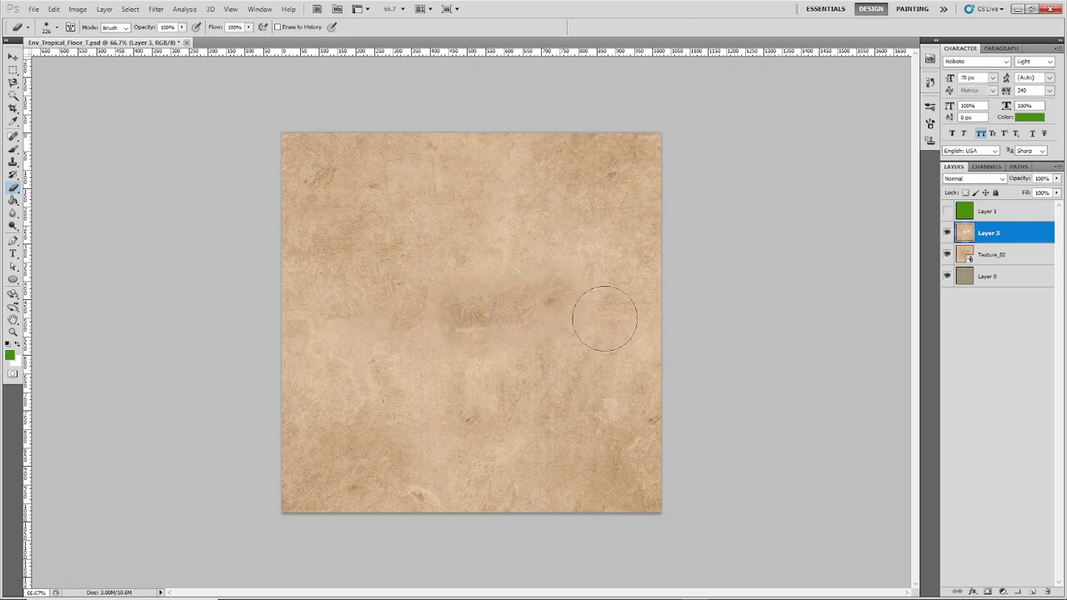
key("ctrl+z")
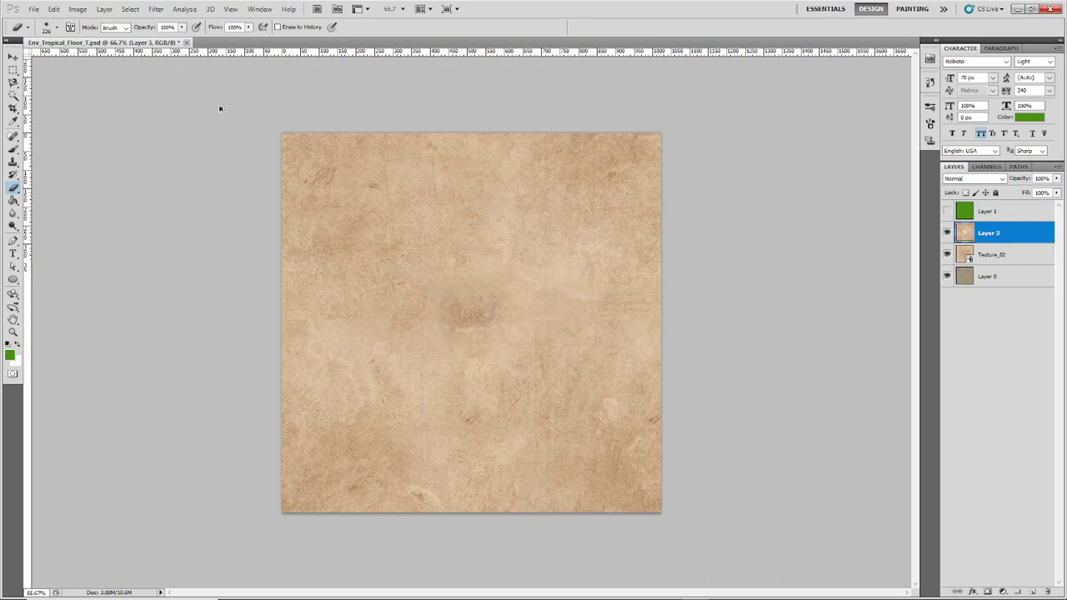
left_click(56, 29)
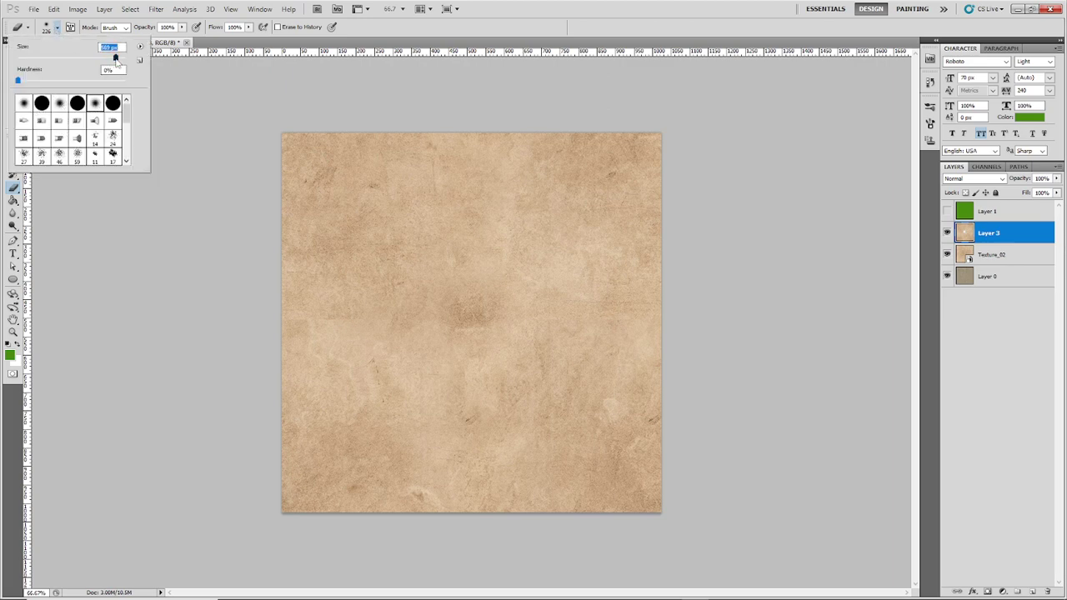
left_click(77, 157)
left_click_drag(99, 58, 114, 58)
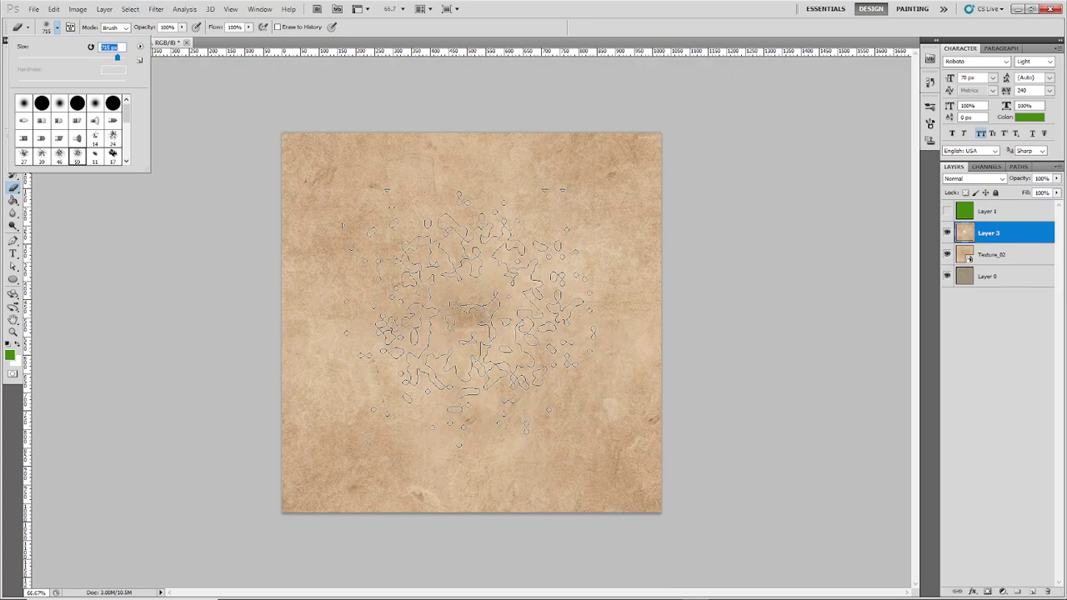
left_click(467, 321)
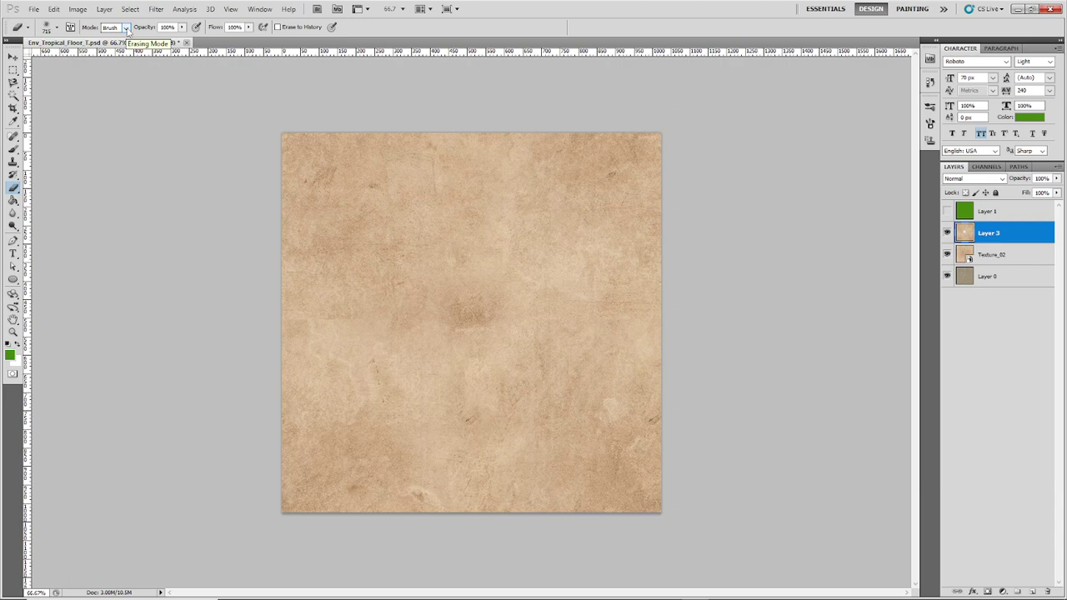
- Reduce the splatter eraser's size and erase patches around the centre and right half of Layer 3 to blend the texture
left_click(50, 28)
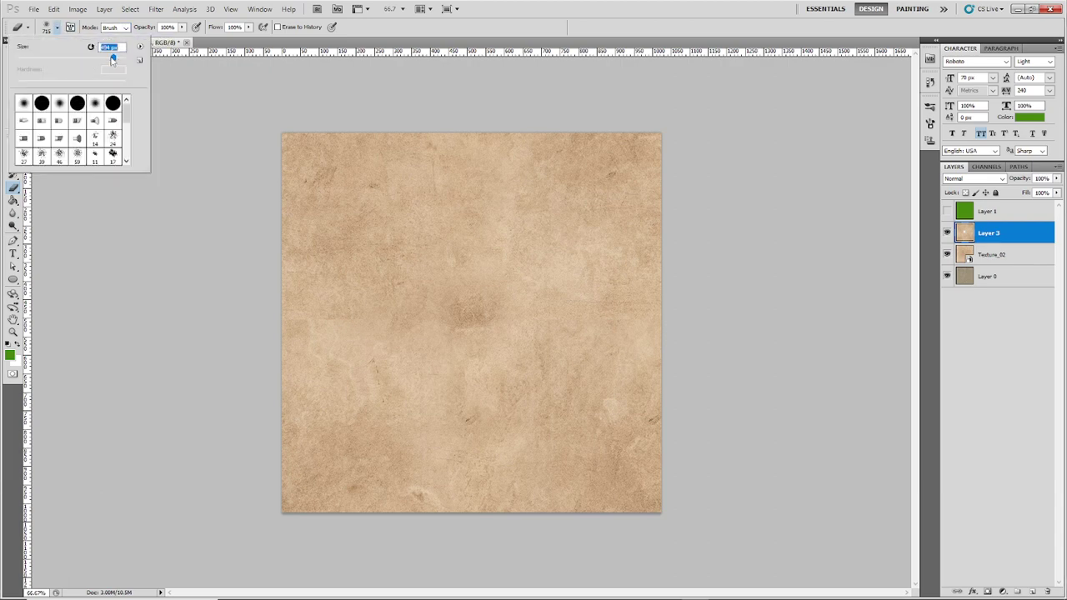
left_click(633, 255)
left_click(562, 324)
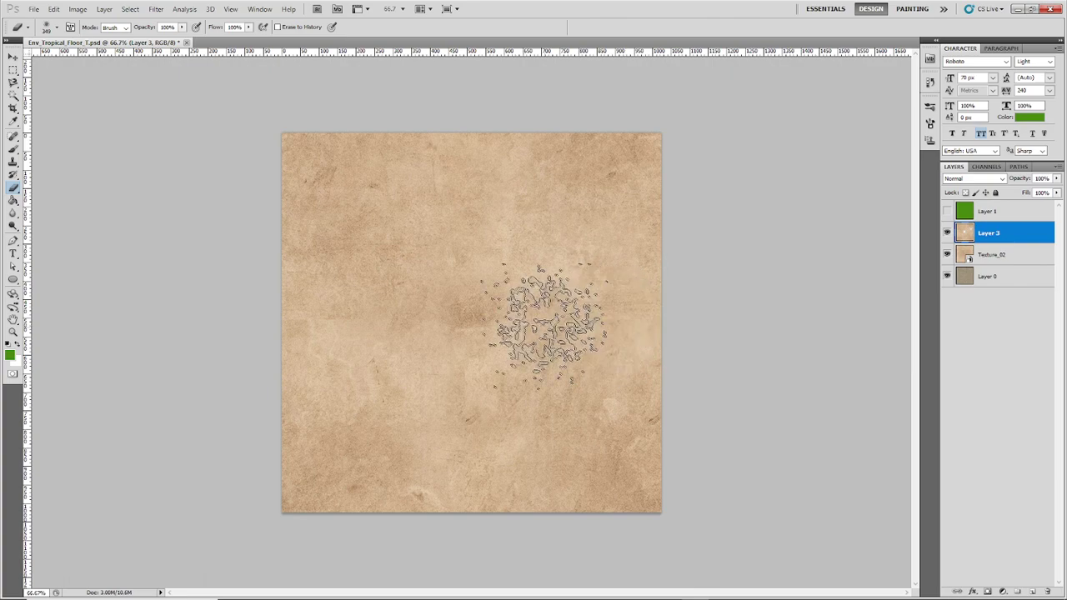
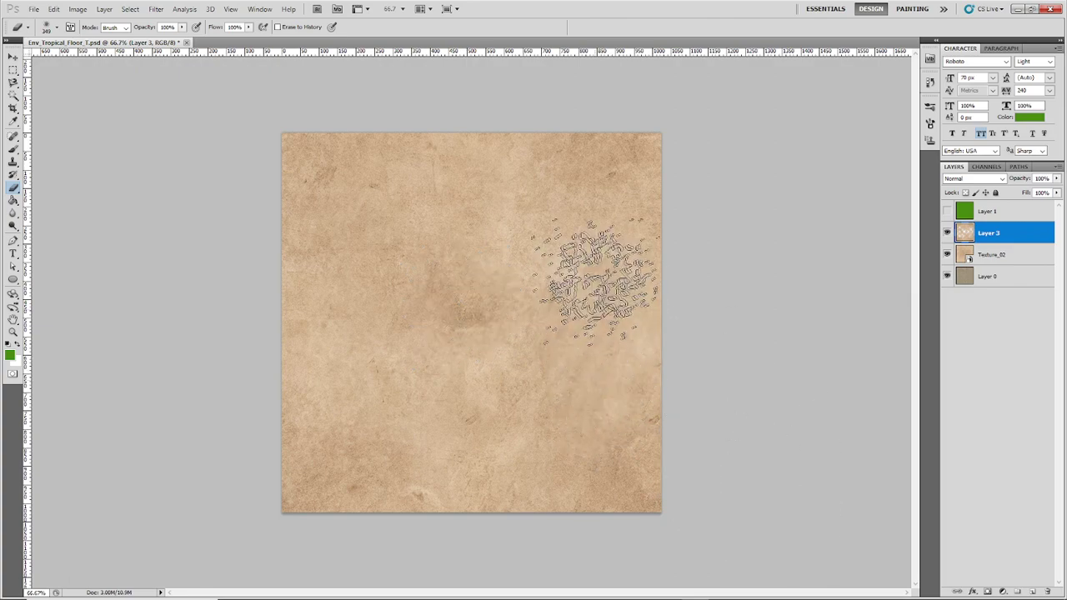
- Merge a duplicate of the Texture_02 layer with Layer 3 and show the green Layer 1 again
left_click(999, 258)
right_click(999, 258)
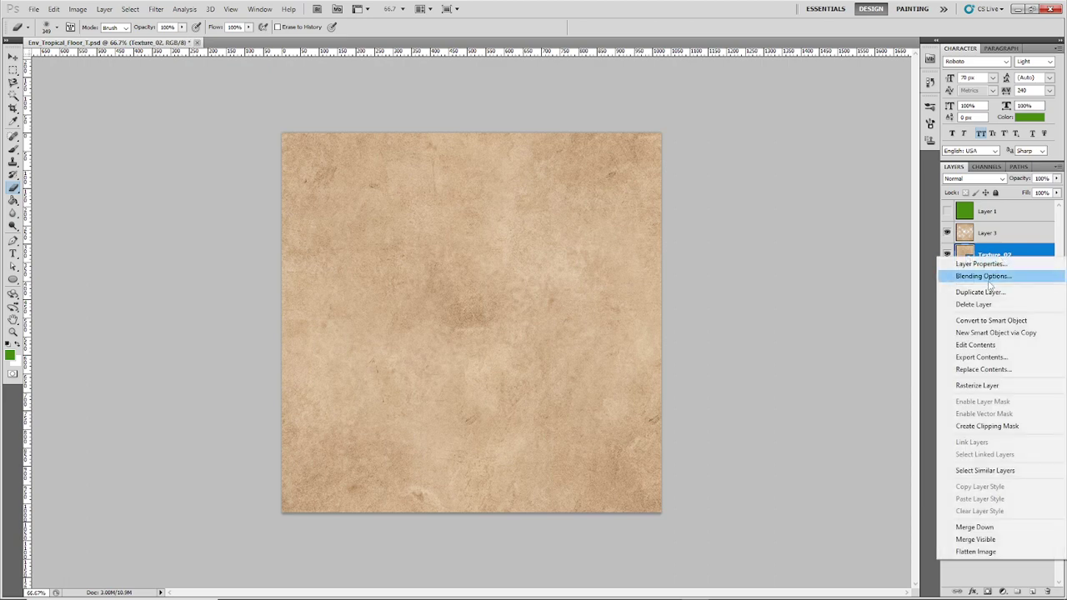
left_click(974, 228)
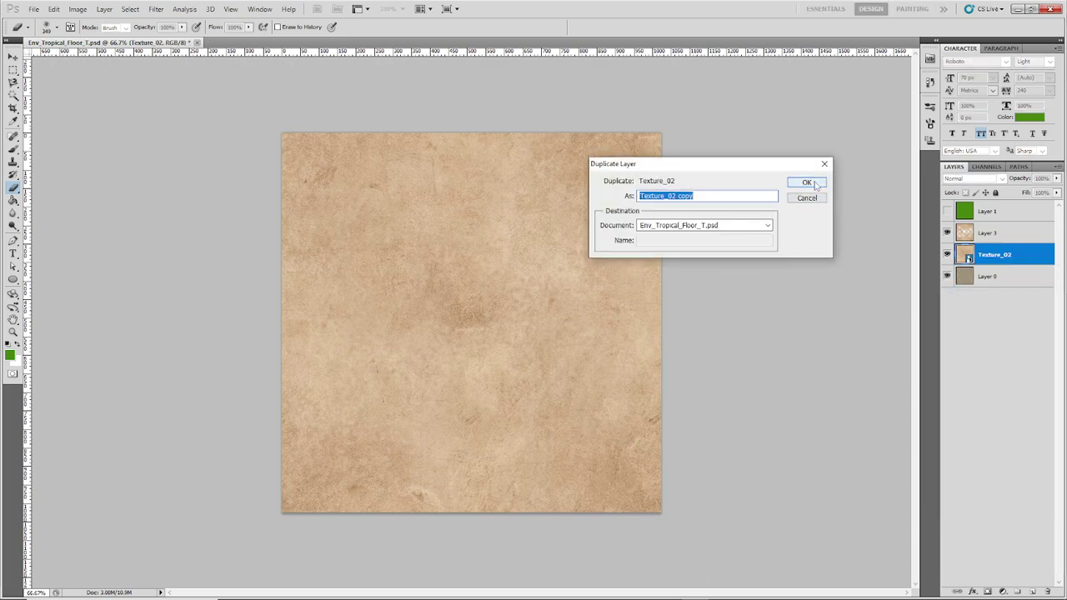
left_click(807, 182)
left_click(994, 233)
left_click(997, 257, "shift")
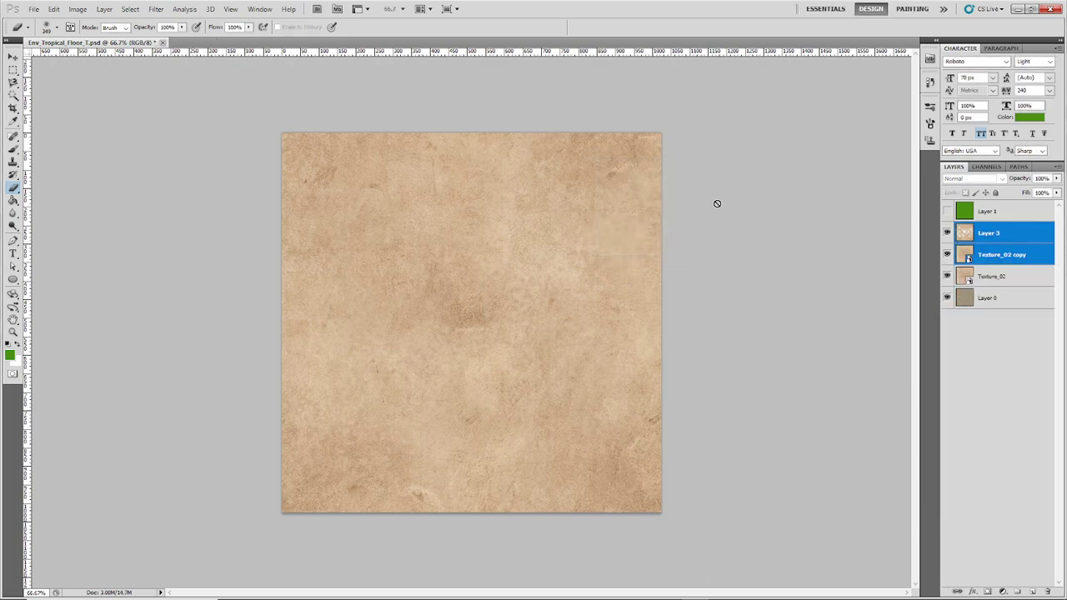
key("ctrl+e")
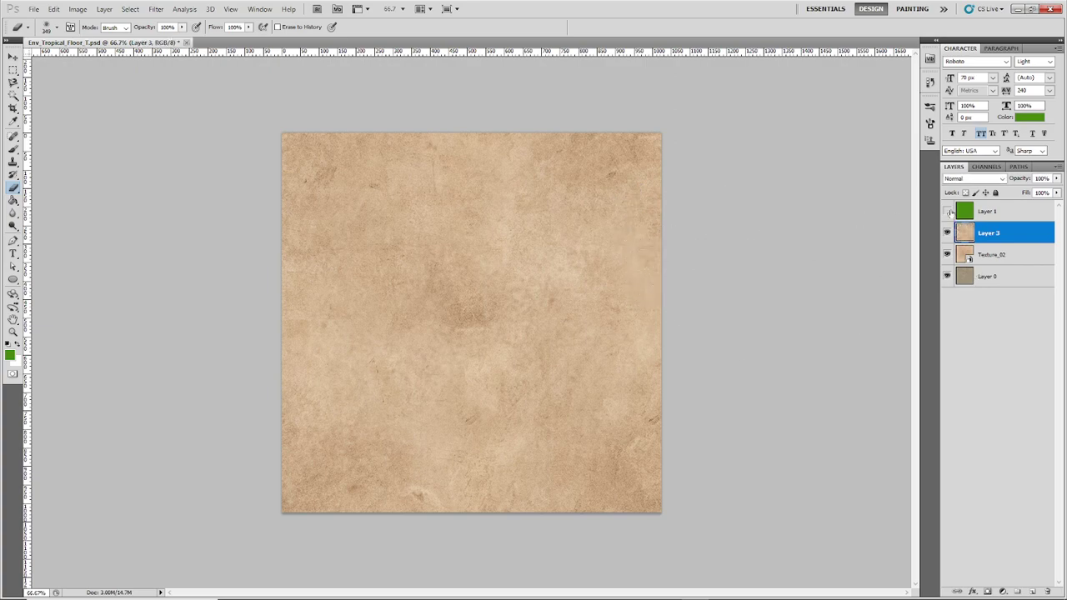
left_click(948, 212)
key("alt+Tab")
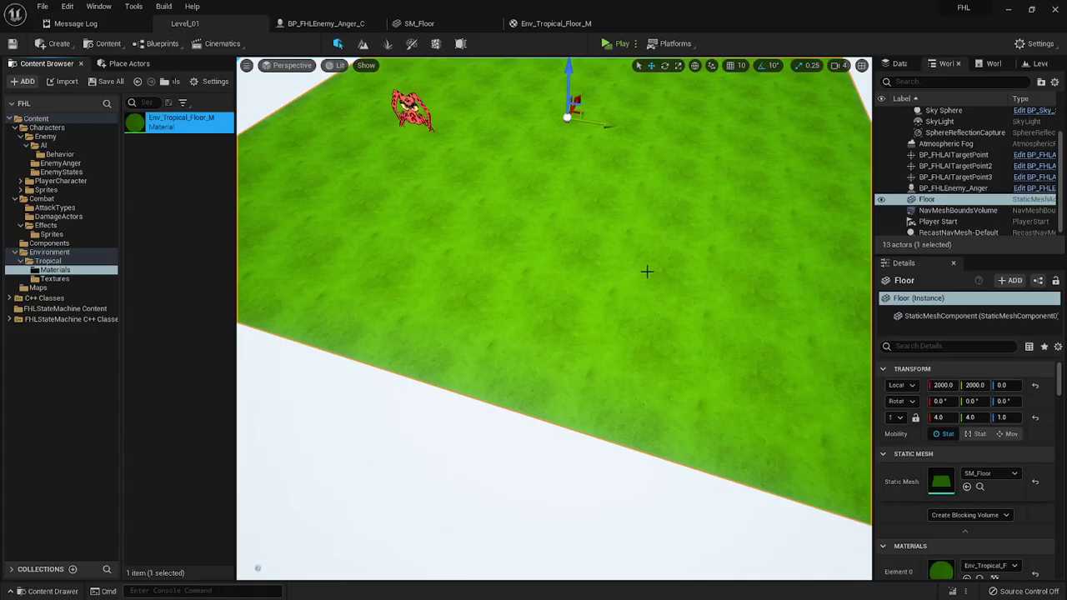
key("alt+Tab")
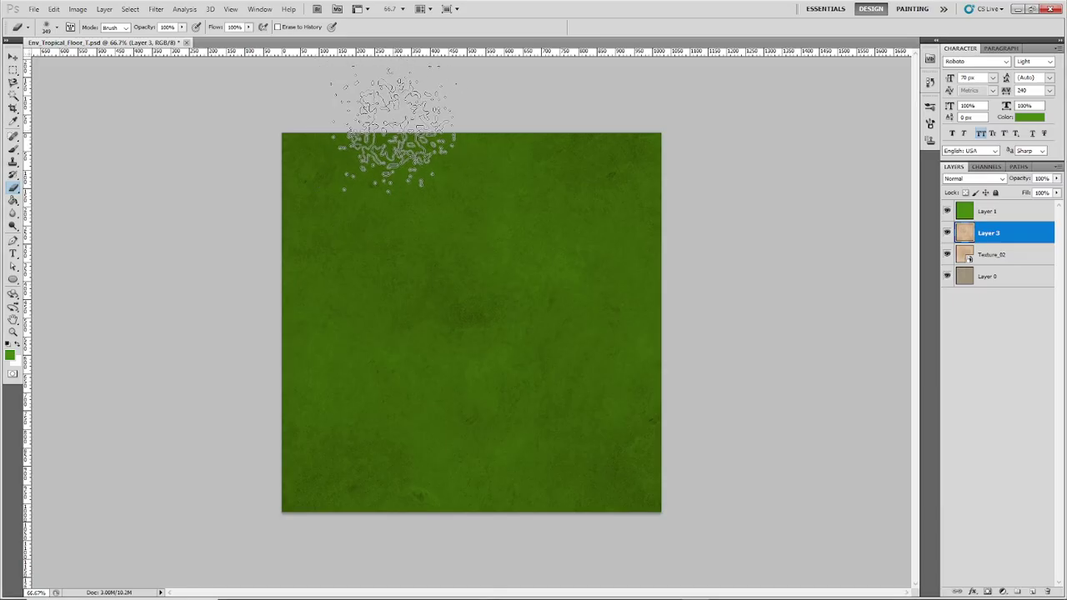
left_click(78, 9)
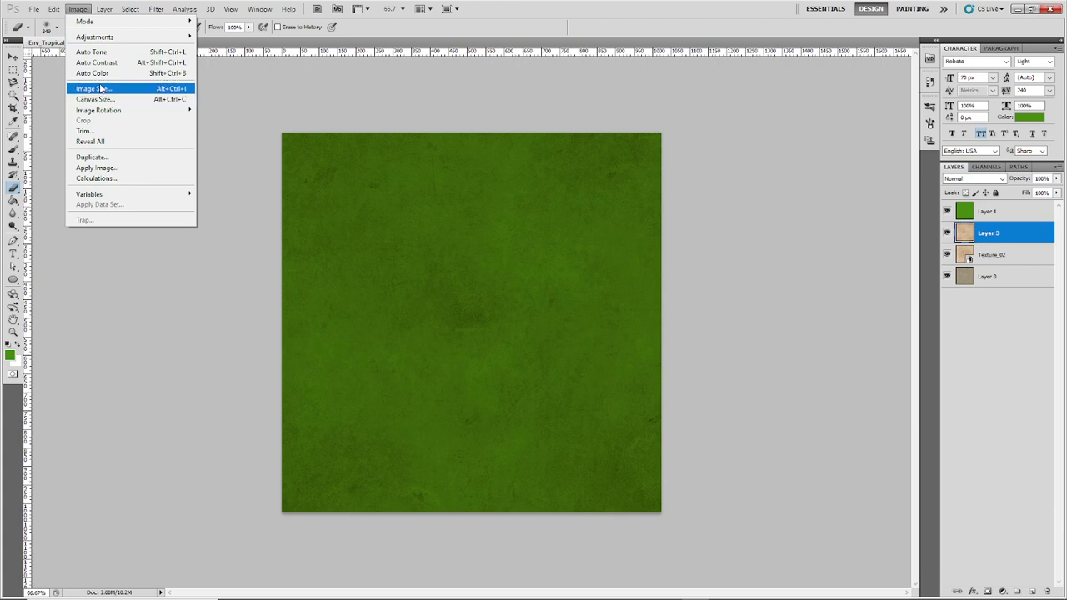
left_click(80, 8)
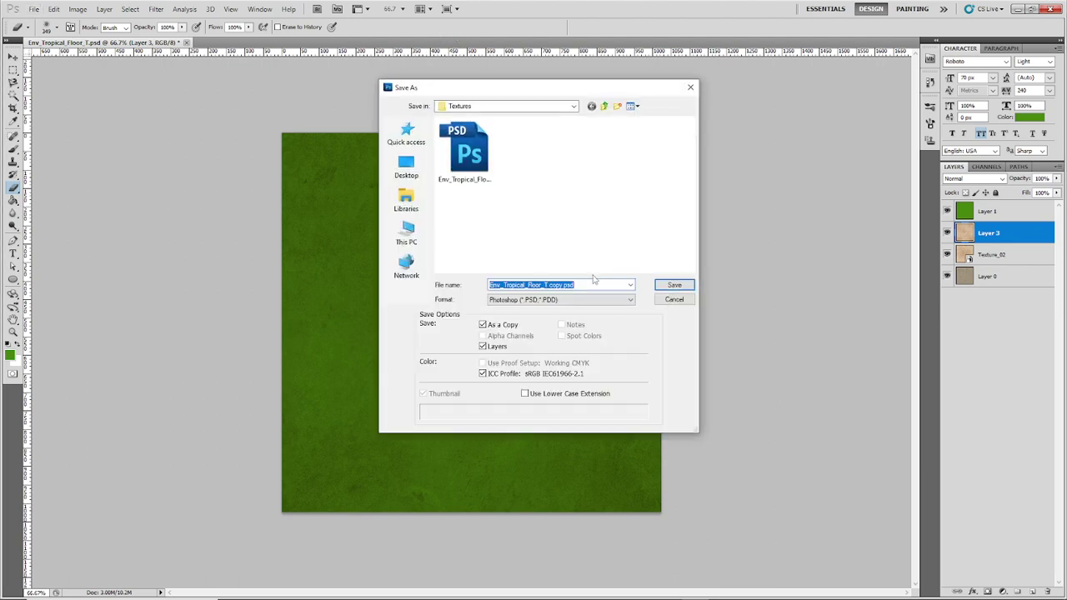
left_click(674, 300)
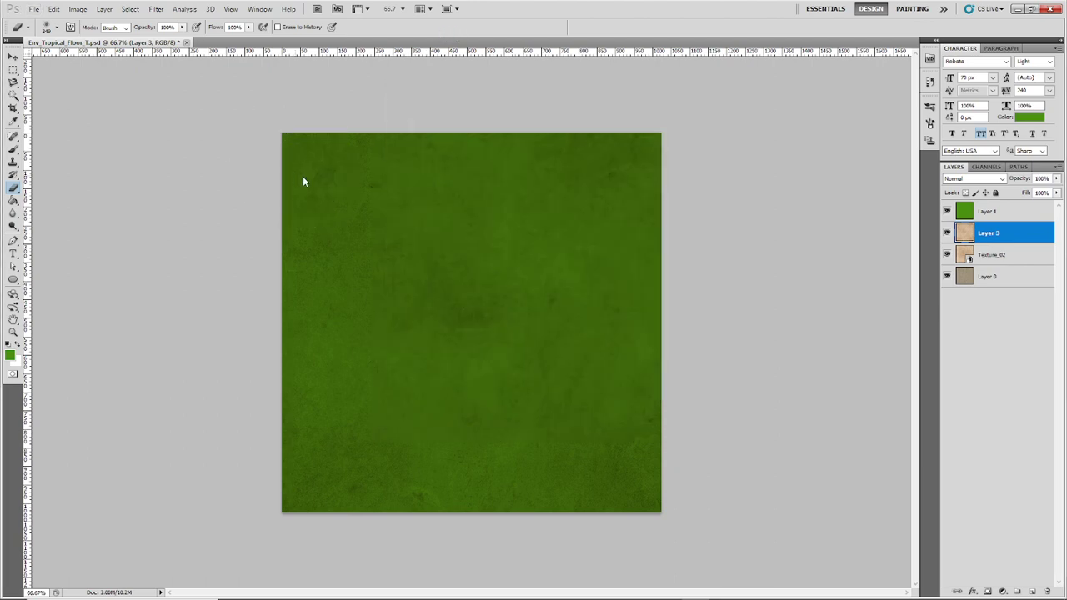
- Export the texture for web as a 1024 px JPEG at quality 60, overwriting the existing floor image in the Textures folder
key("ctrl+alt+shift+s")
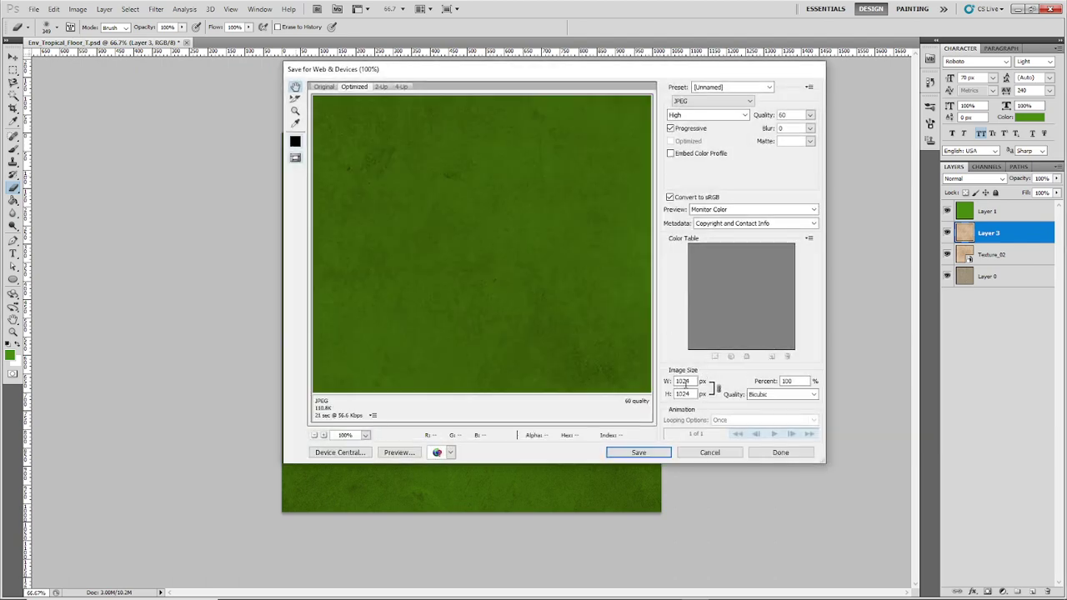
left_click(634, 453)
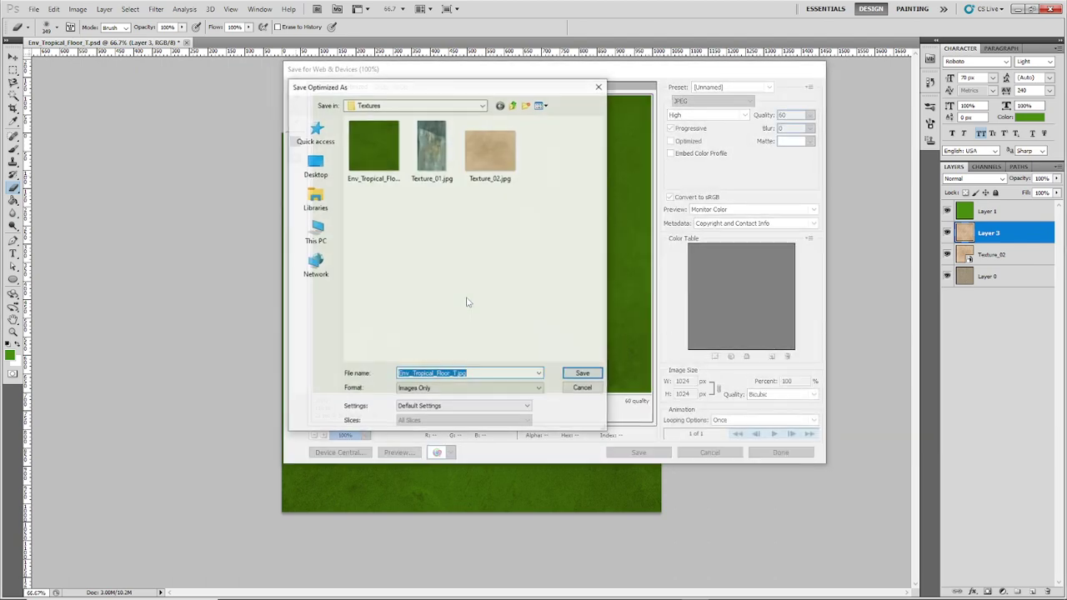
left_click(366, 168)
left_click(581, 374)
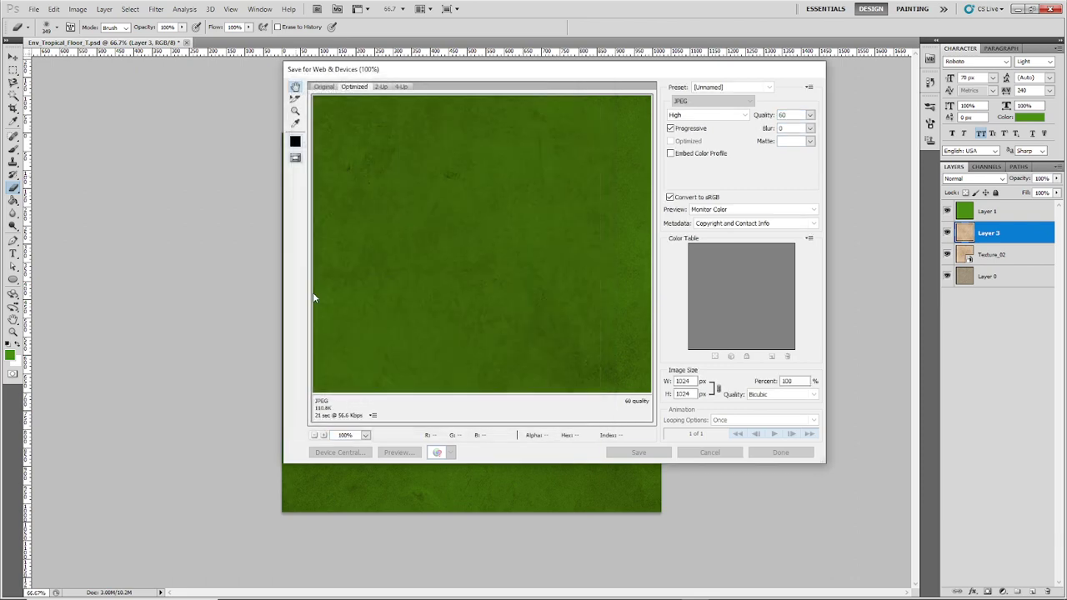
key("Return")
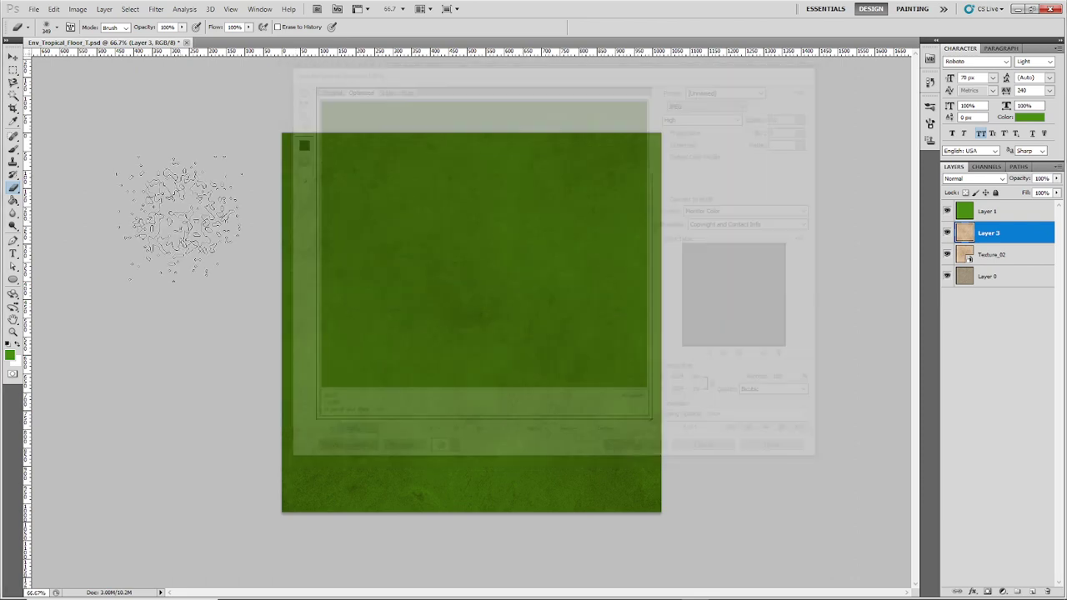
- Switch to Unreal Editor, reimport the Env_Tropical_Floor_T texture and inspect its tiling on the floor in Level_01
key("alt+Tab")
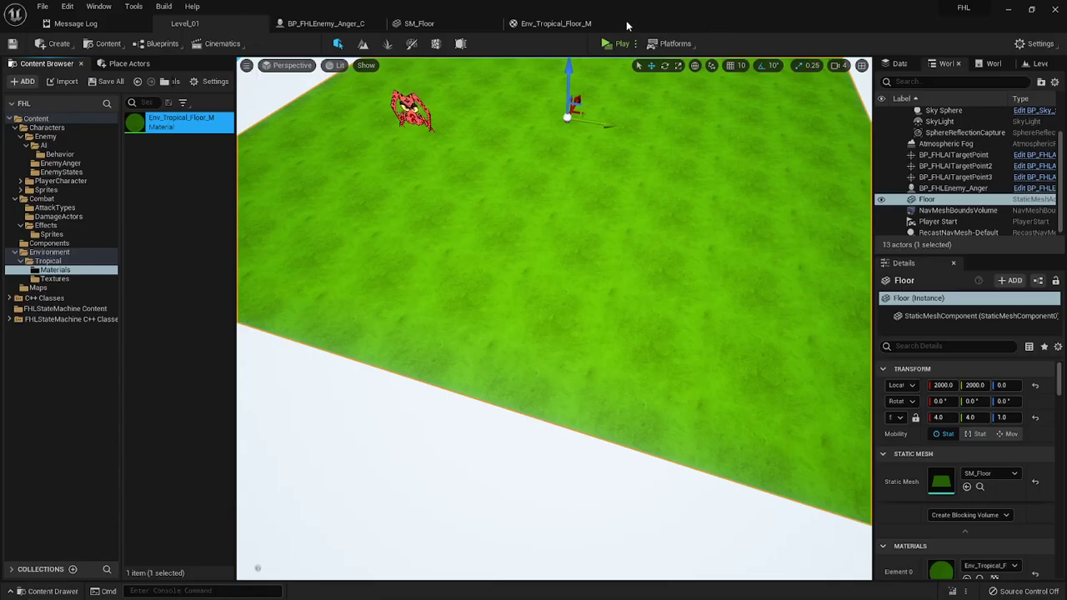
left_click(55, 279)
right_click(149, 121)
left_click(208, 248)
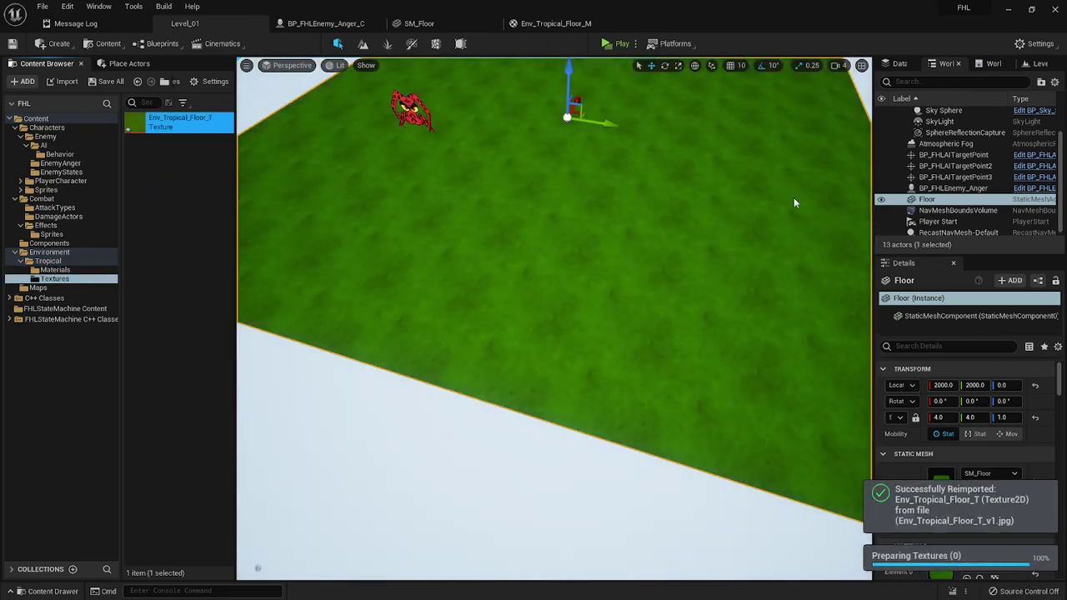
right_click_drag(796, 203, 897, 196)
key("w")
key("s")
key("s")
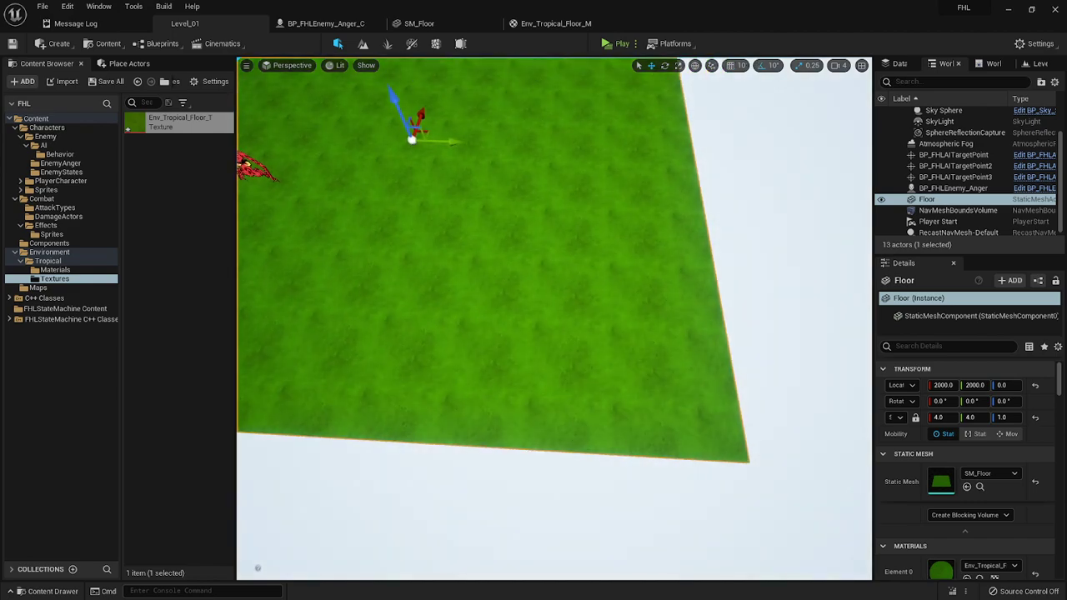
right_click_drag(696, 265, 498, 181)
- Open the Env_Tropical_Floor_M graph and try a ScaleUVsByCenter node on the Texture Sample's RGB output
left_click(556, 24)
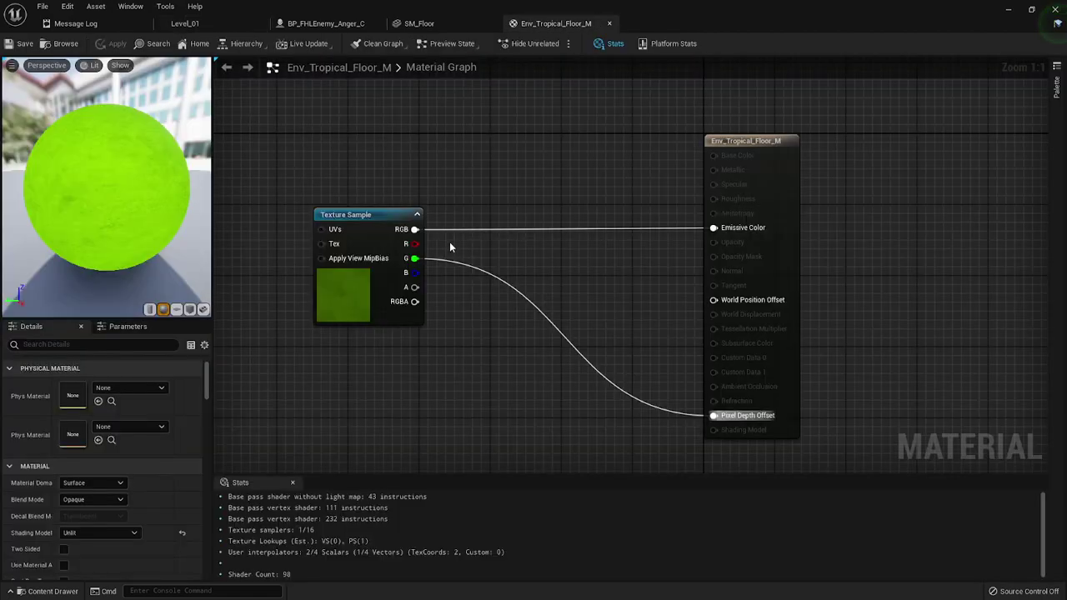
left_click_drag(418, 224, 454, 265)
type("scale")
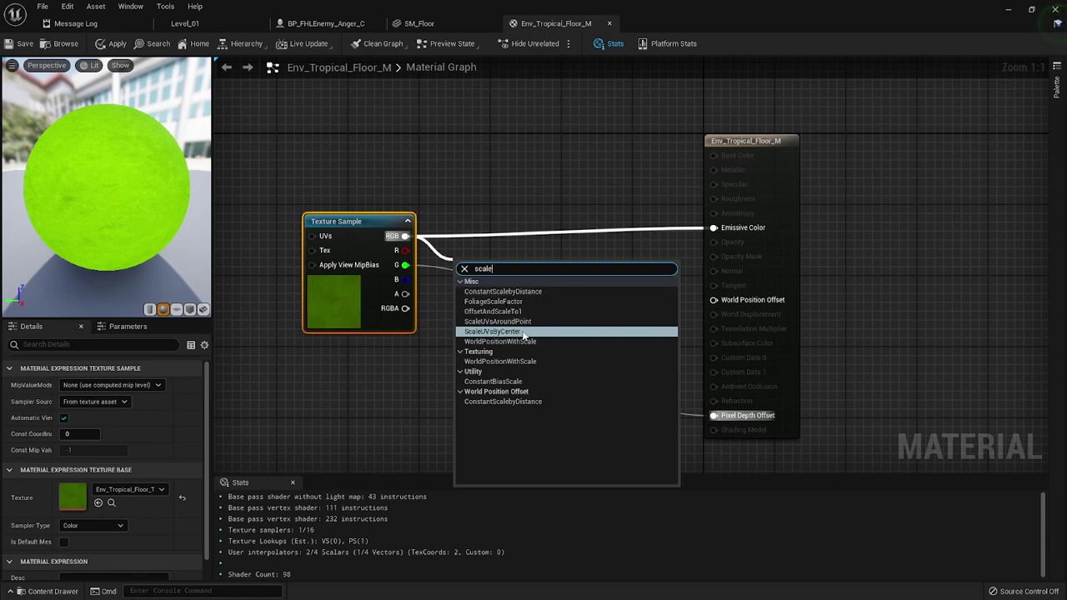
left_click(524, 335)
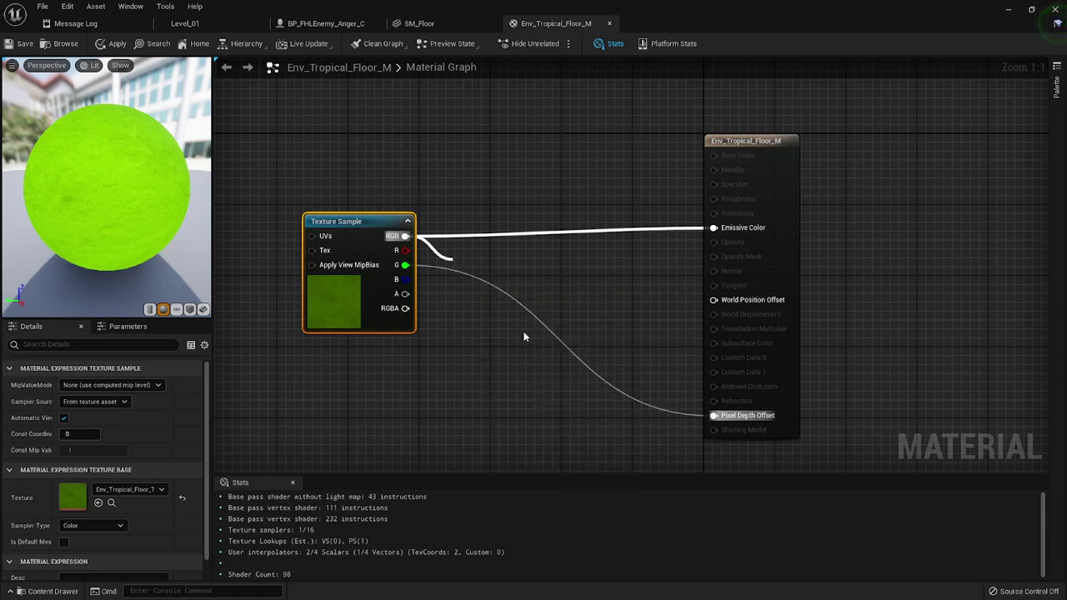
left_click_drag(529, 273, 537, 218)
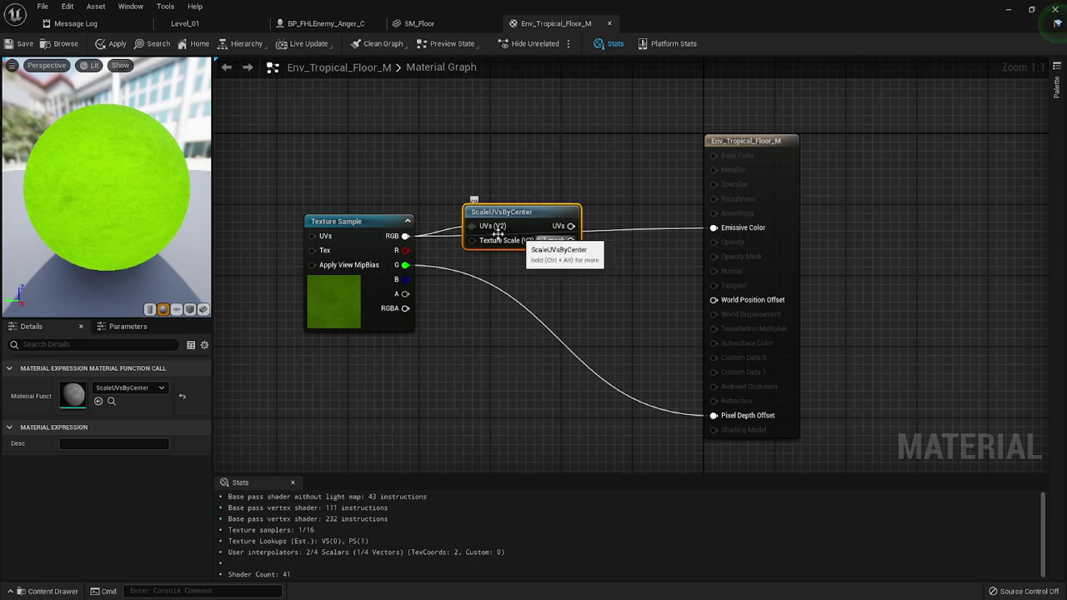
key("Delete")
- Add a WorldPositionWithScale node fed by the Texture Sample's RGB output and place it just beside the Texture Sample
left_click_drag(405, 236, 482, 194)
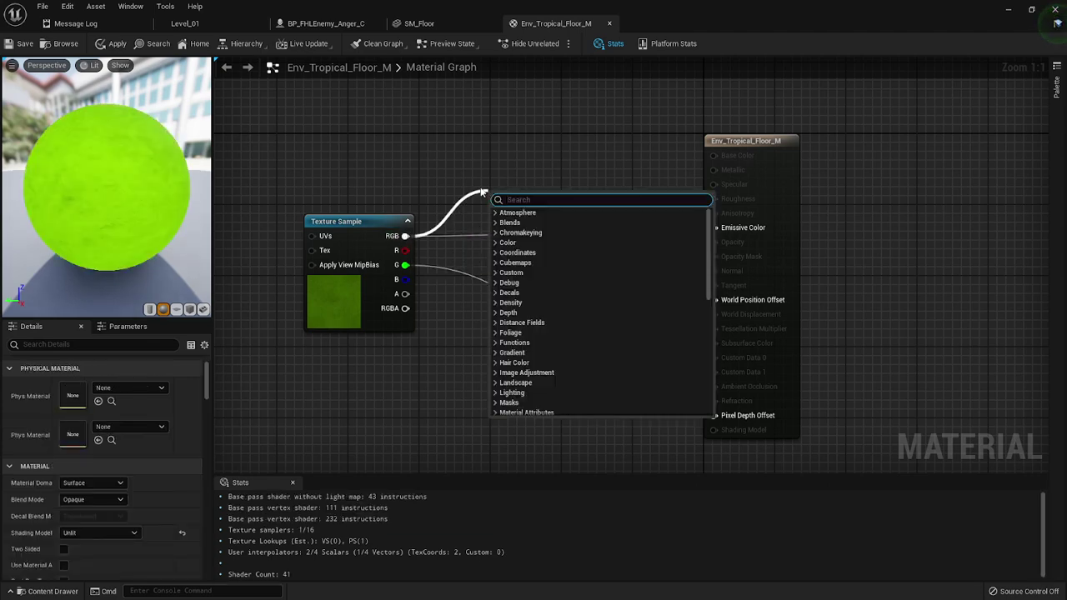
type("scale")
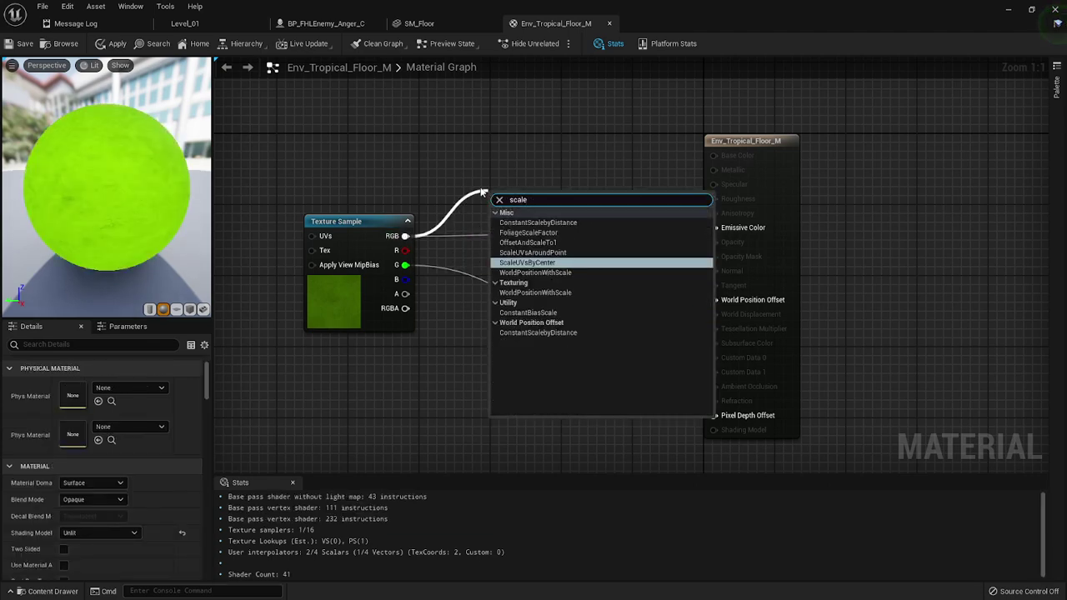
left_click(549, 291)
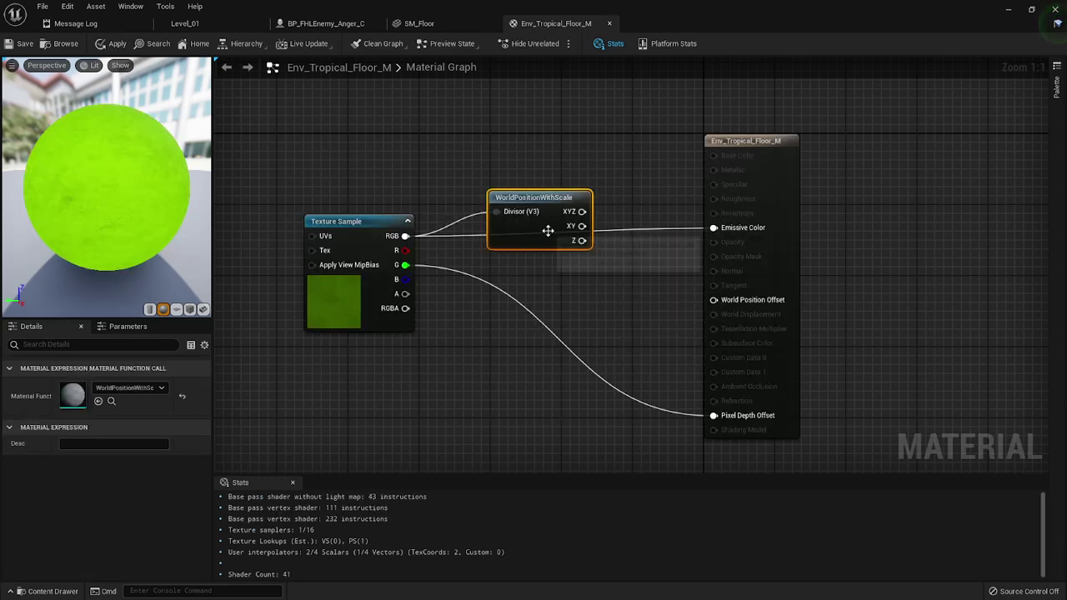
left_click_drag(548, 230, 532, 280)
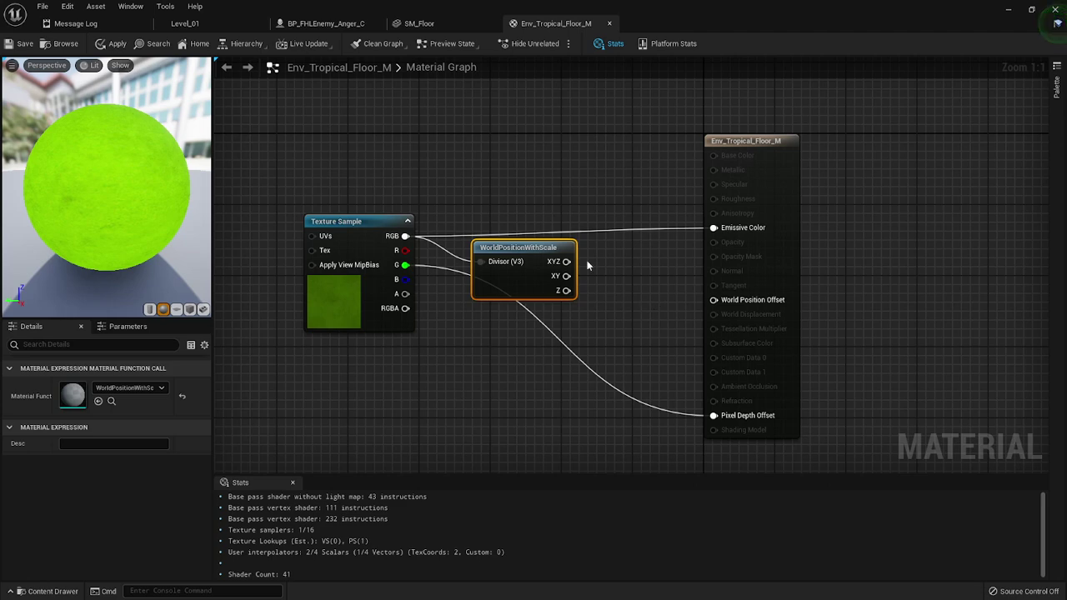
- Delete the WorldPositionWithScale node from the Env_Tropical_Floor_M graph
key("Delete")
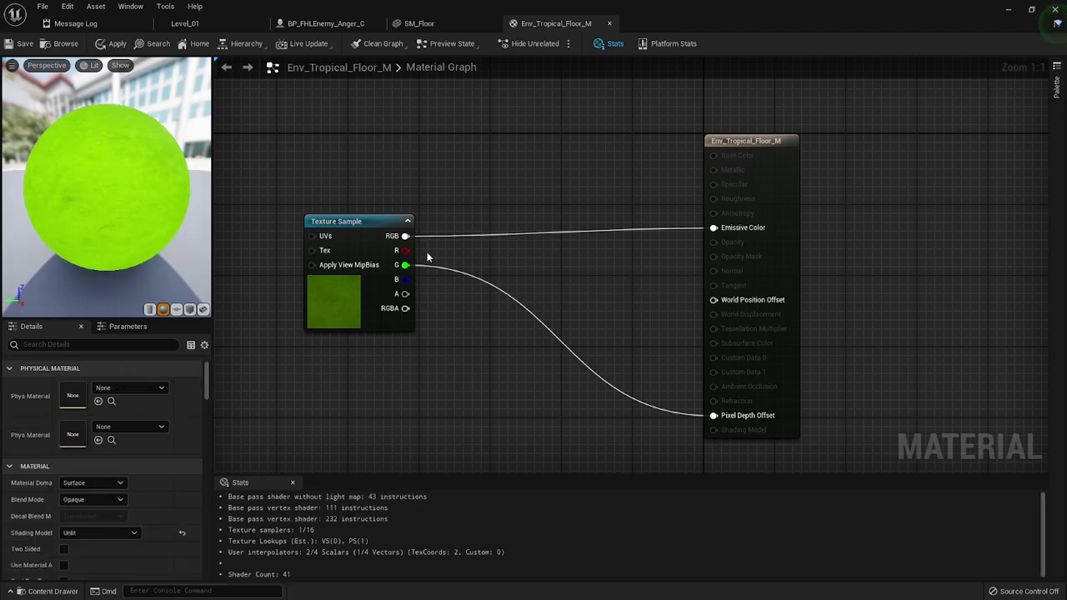
- Look through the scale functions for the Texture Sample's RGB output and try WorldPositionWithScale again before deleting it
left_click_drag(405, 236, 469, 254)
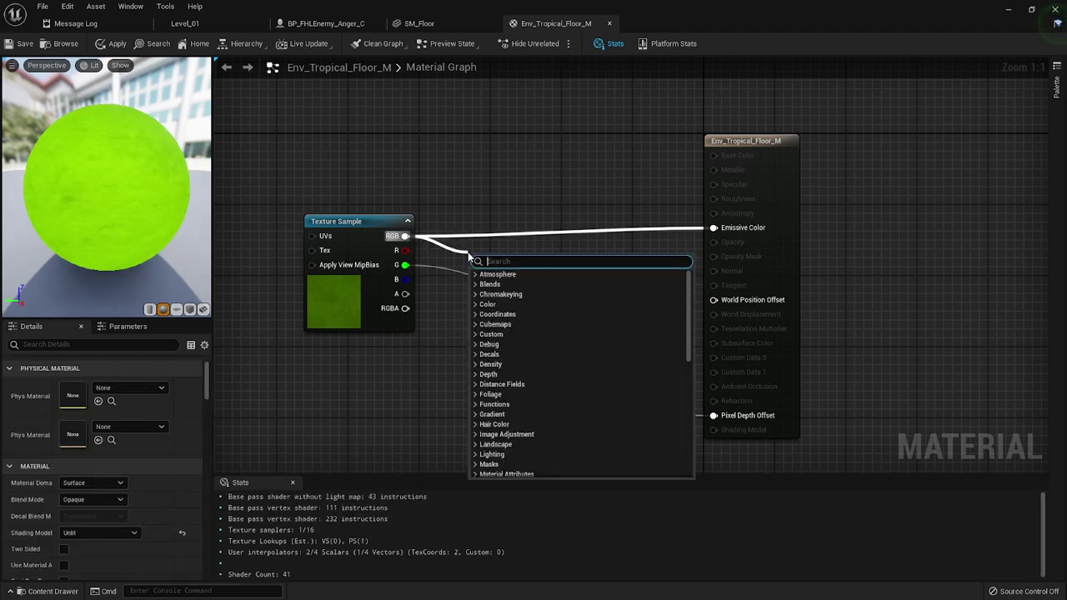
type("sca")
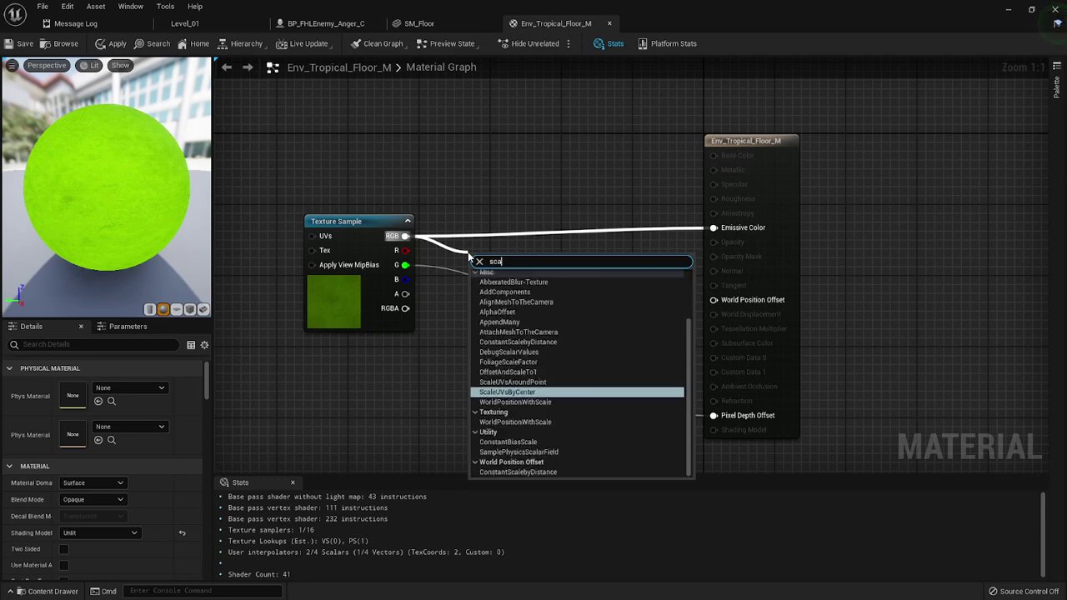
key("Up")
key("Up")
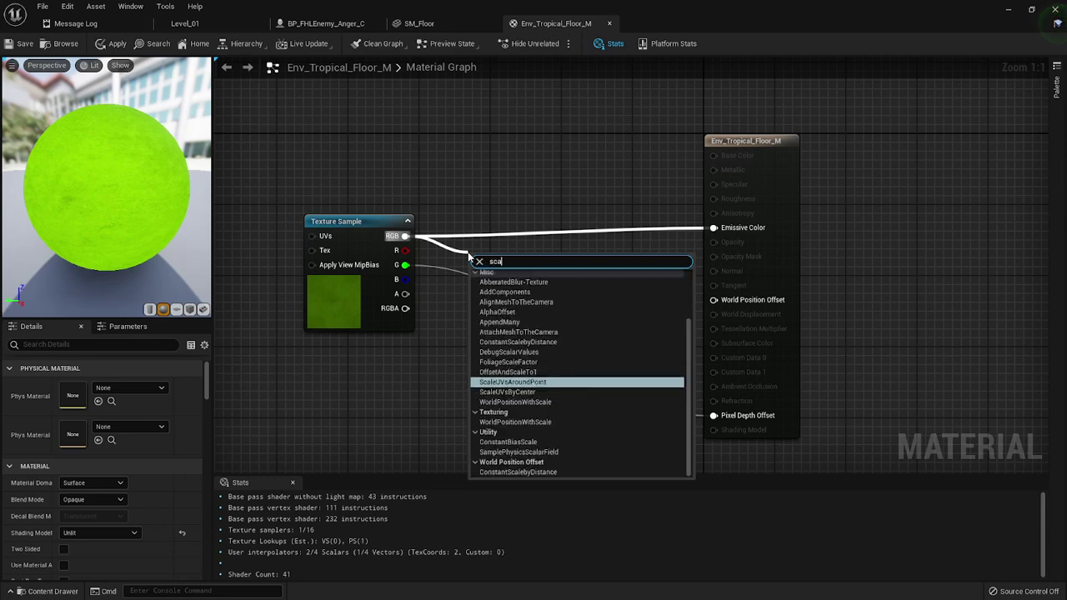
key("Up")
key("Up")
key("Up")
key("Up")
key("Up")
key("Up")
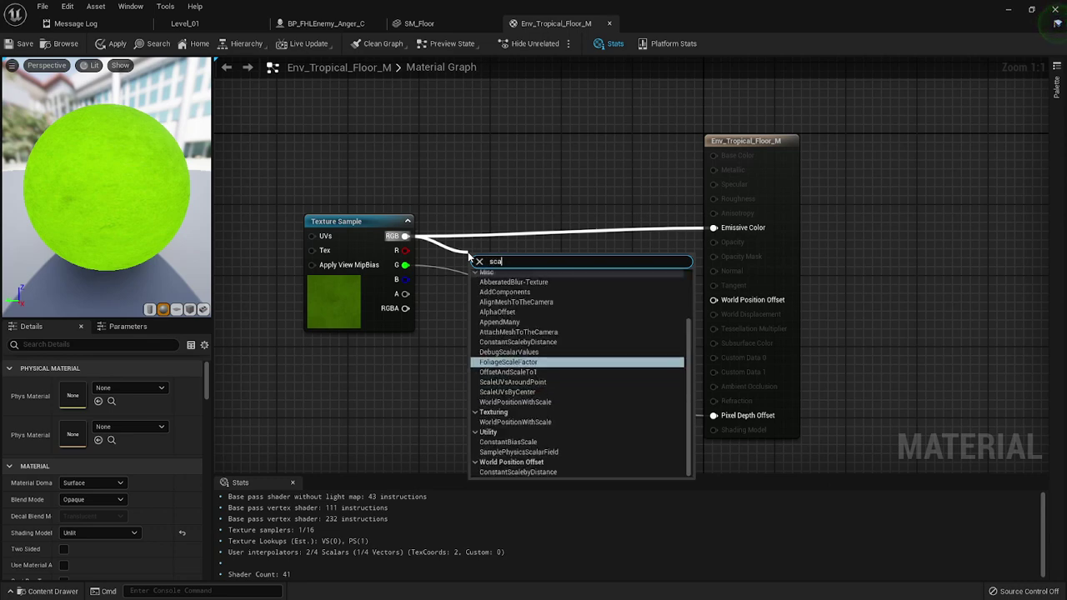
key("Down")
key("Down")
key("Down")
key("Down")
key("Down")
key("Down")
key("Down")
key("Down")
key("Down")
key("Down")
key("Down")
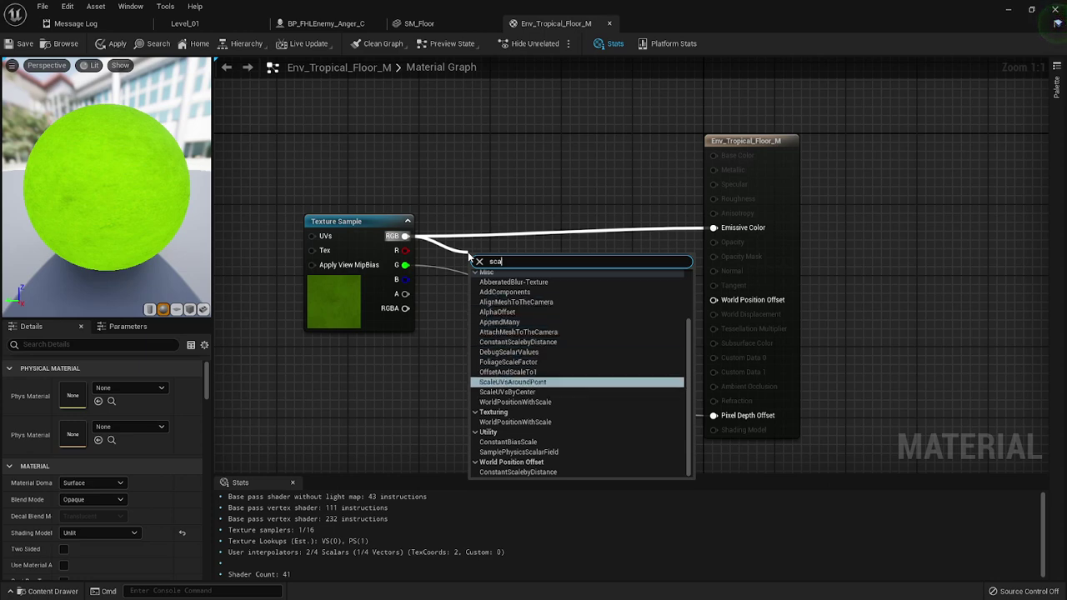
key("Return")
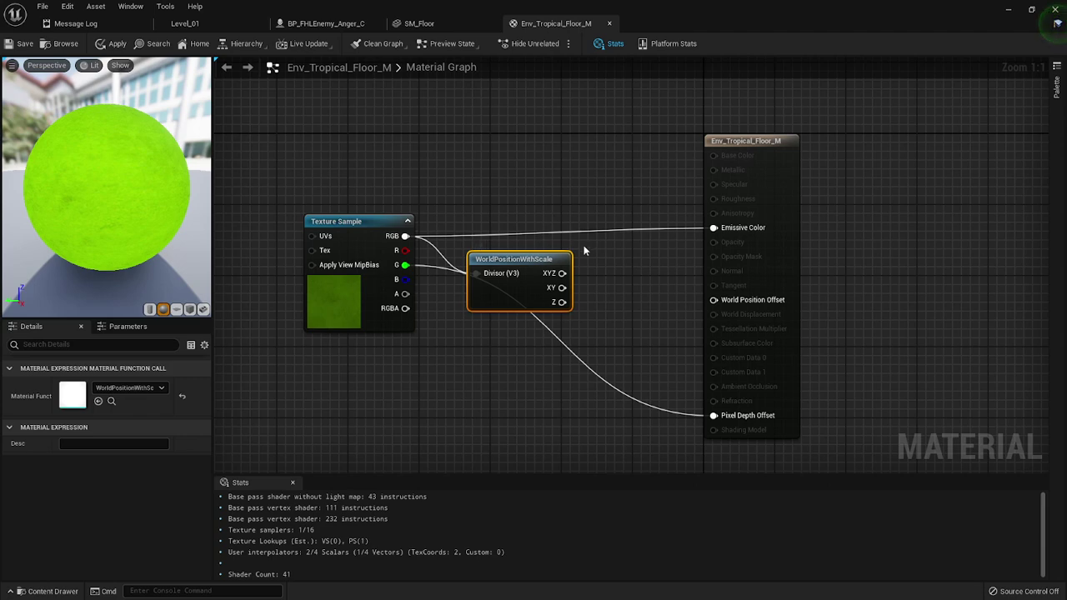
key("Delete")
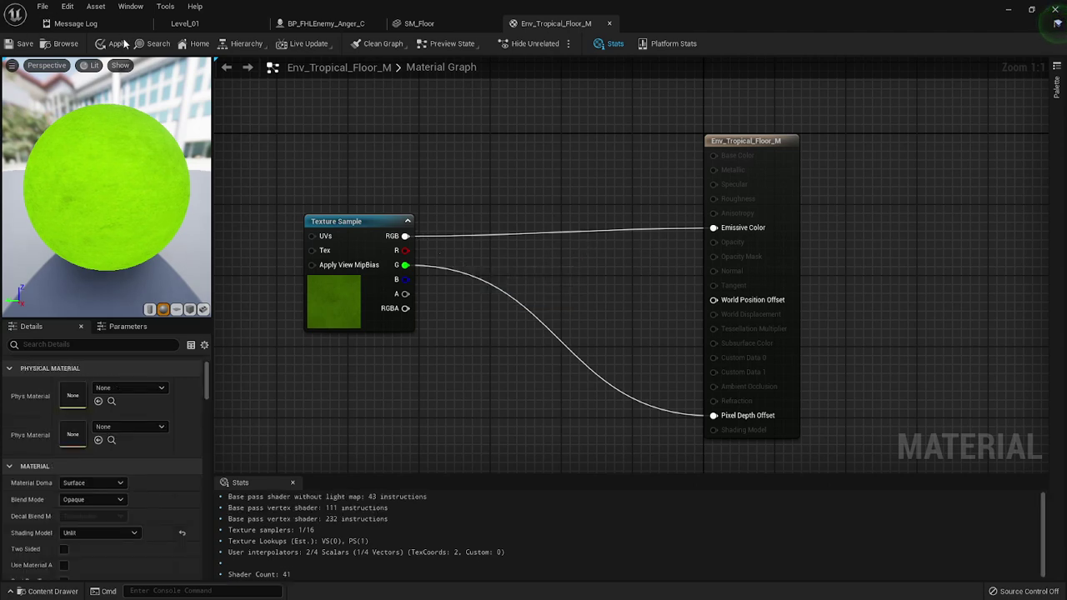
- Add a TextureCoordinate node, connect it to the Texture Sample's UVs input and align it level with that input
left_click(124, 44)
right_click_drag(360, 185, 407, 173)
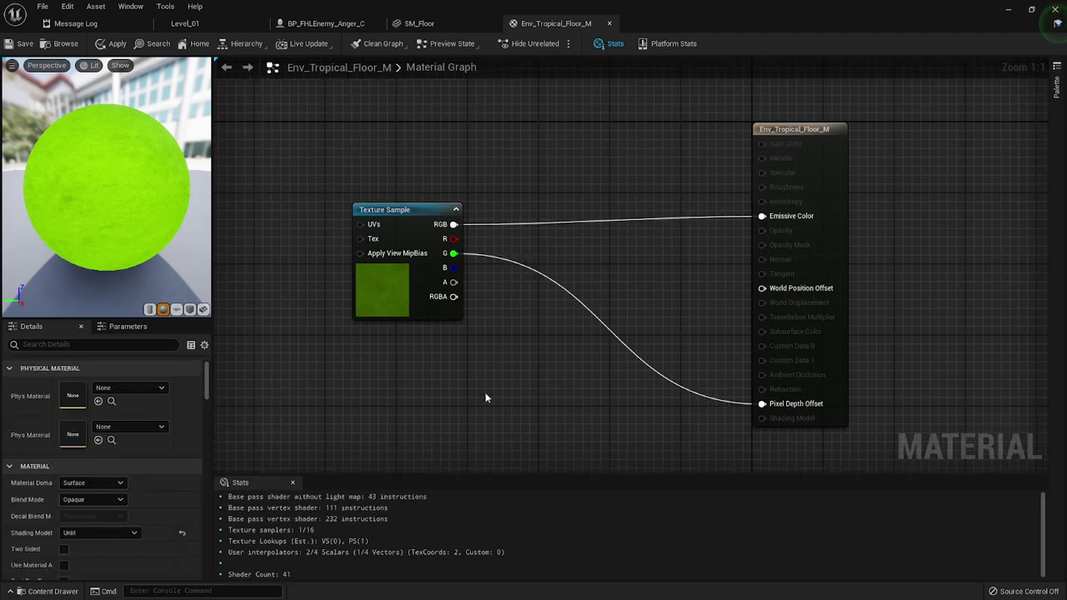
right_click_drag(487, 398, 633, 367)
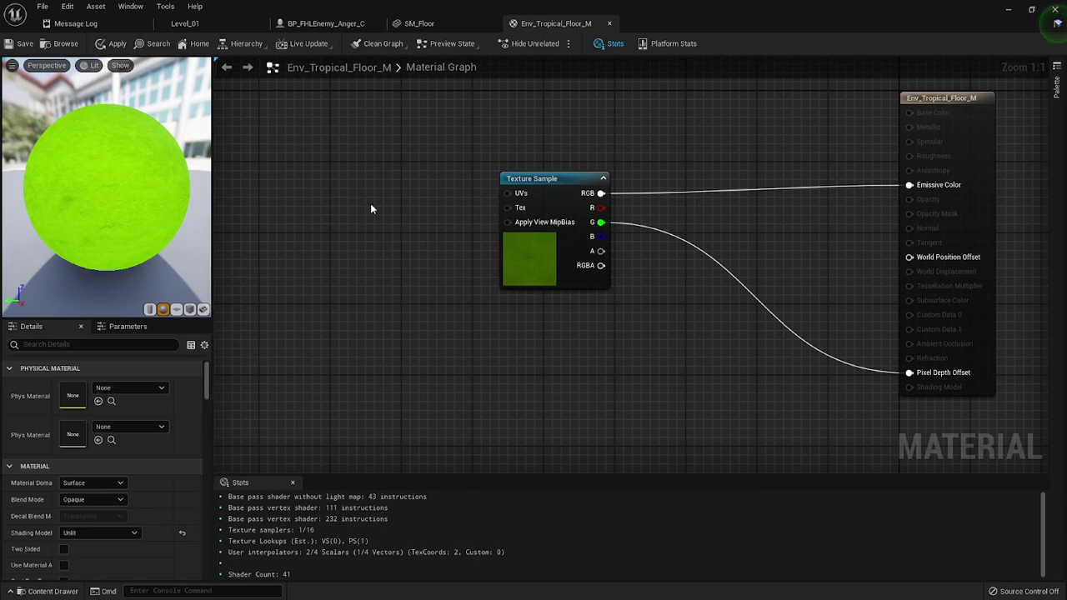
right_click(314, 181)
type("text")
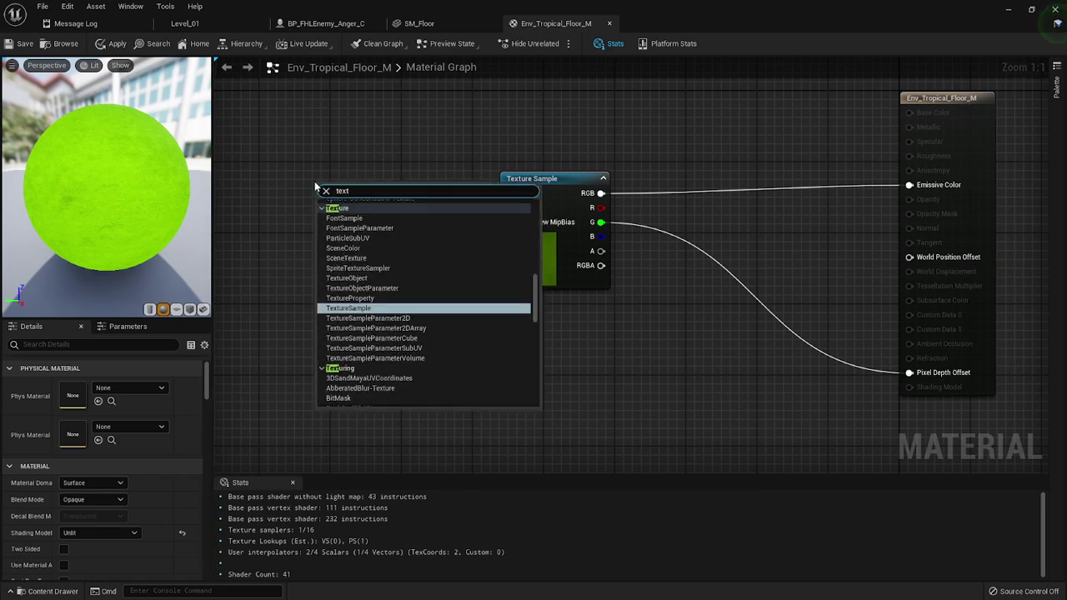
type("coo")
key("BackSpace")
key("BackSpace")
key("BackSpace")
key("BackSpace")
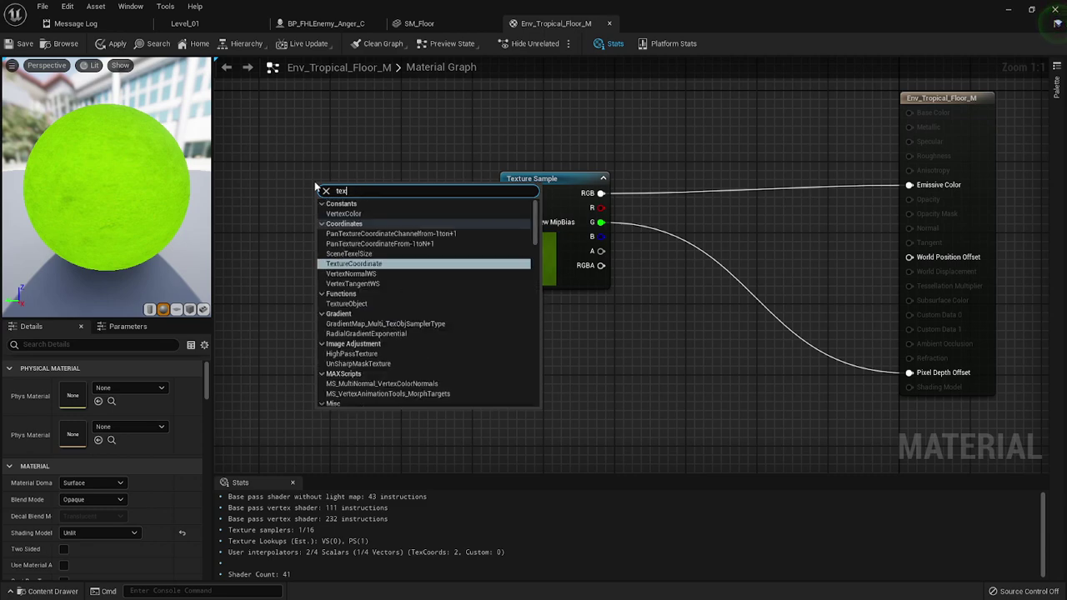
type("coo")
left_click(377, 213)
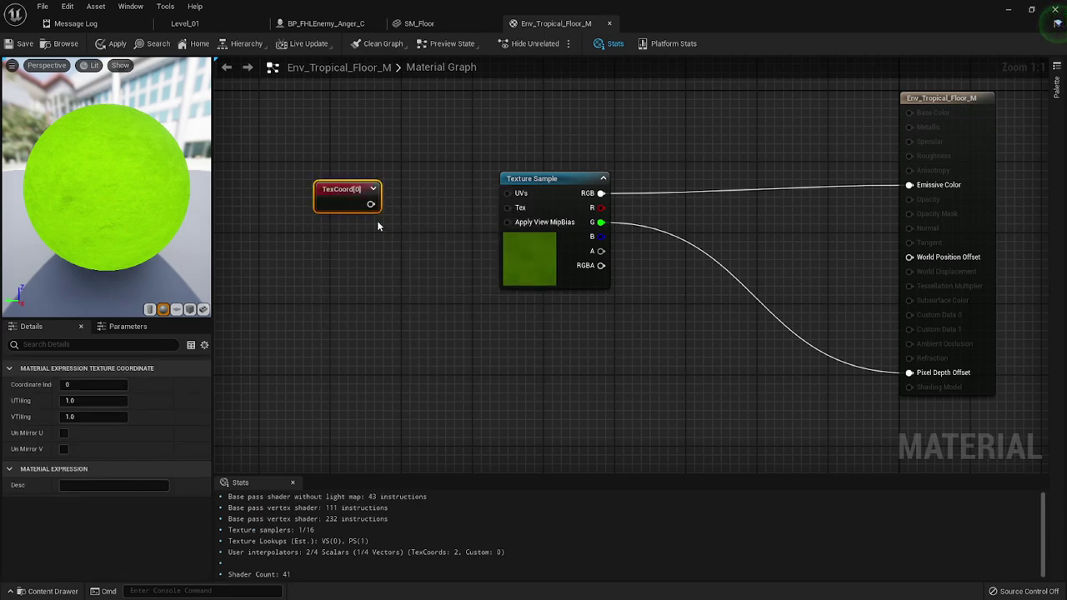
left_click_drag(371, 205, 508, 193)
left_click_drag(345, 206, 360, 196)
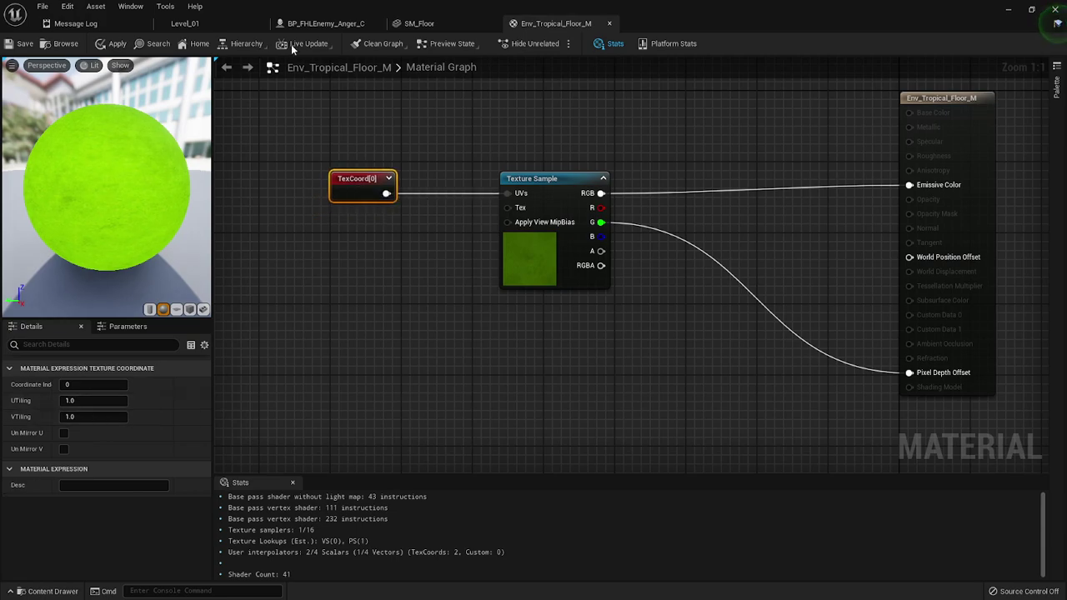
- Set the TexCoord node's UTiling and VTiling to 4, save the material and compare the floor's tiling in Level_01
left_click(227, 24)
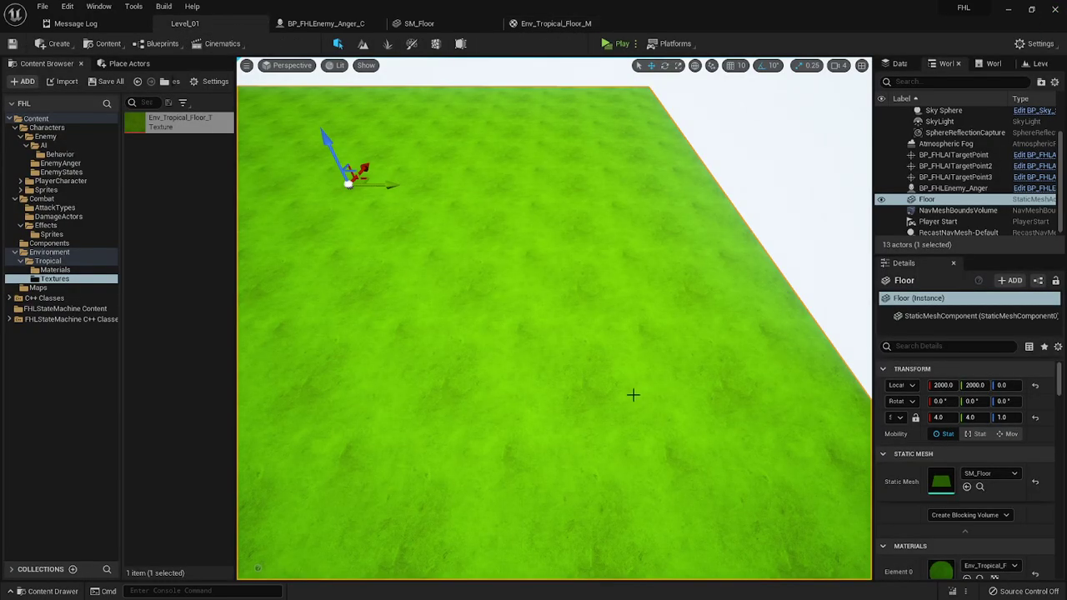
scroll(695, 302, "down", 2)
right_click_drag(695, 303, 480, 288)
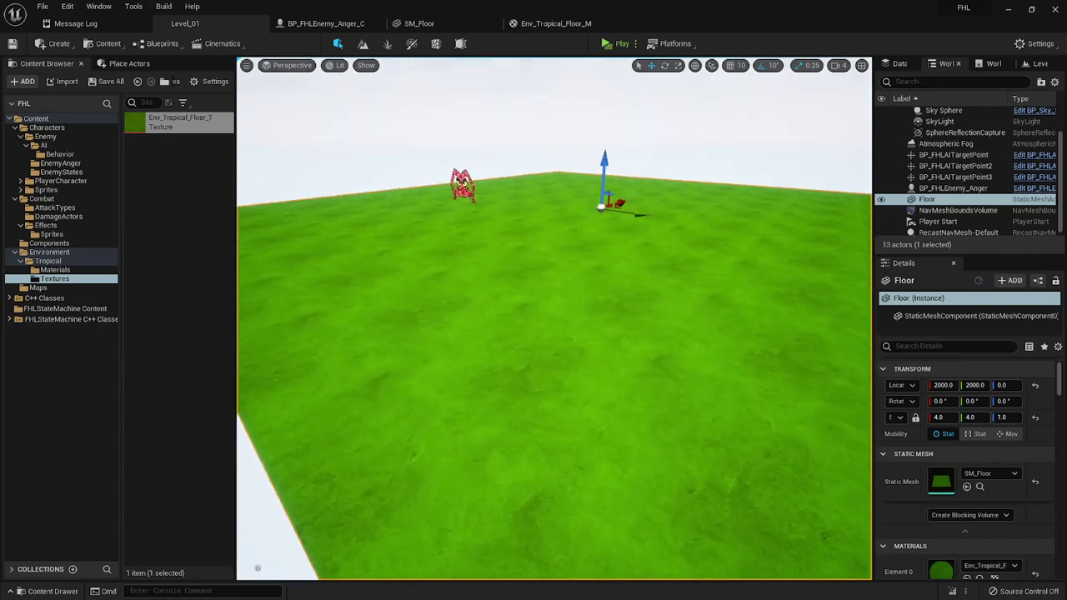
left_click(556, 24)
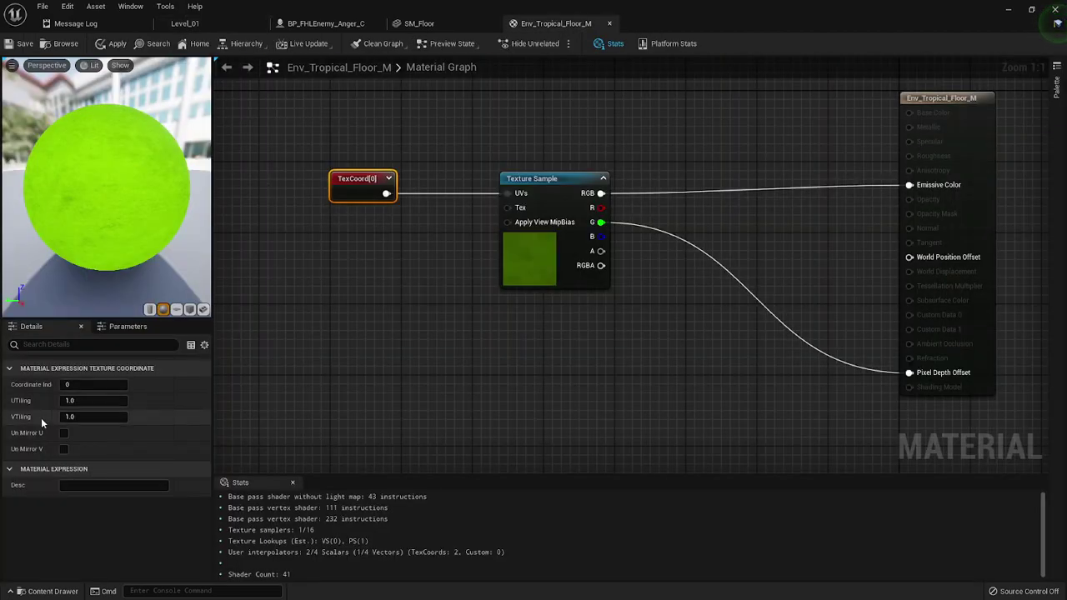
left_click(92, 401)
type("4")
key("Tab")
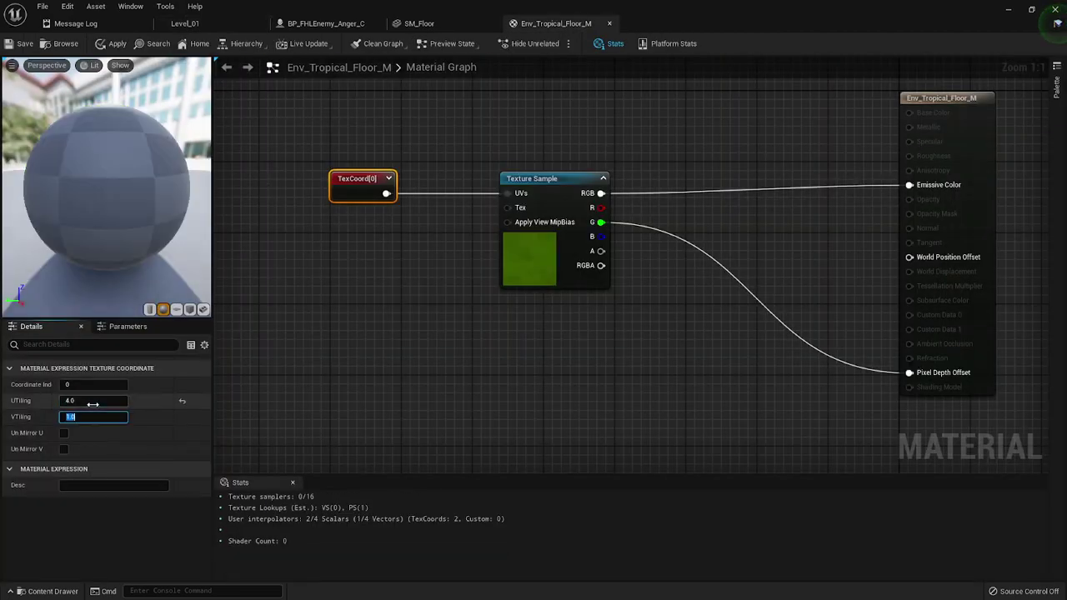
type("4")
key("Tab")
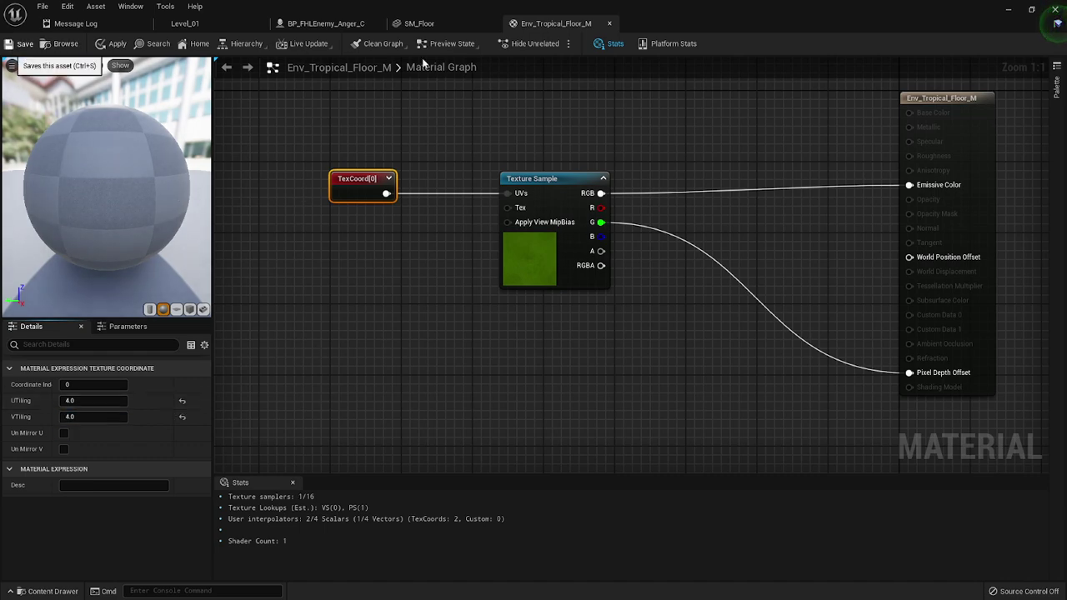
key("ctrl+s")
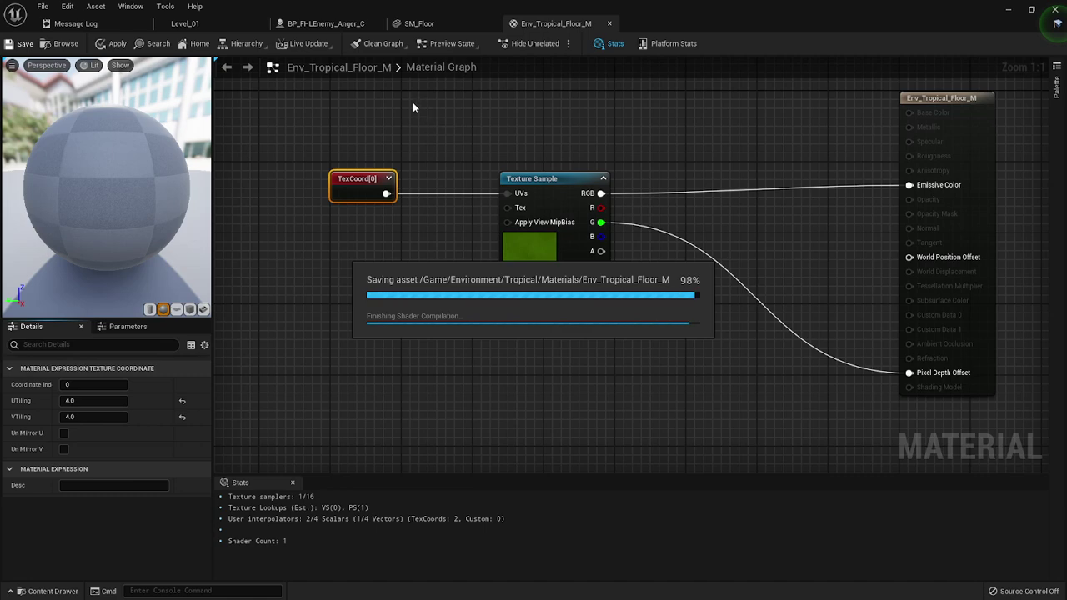
left_click(185, 23)
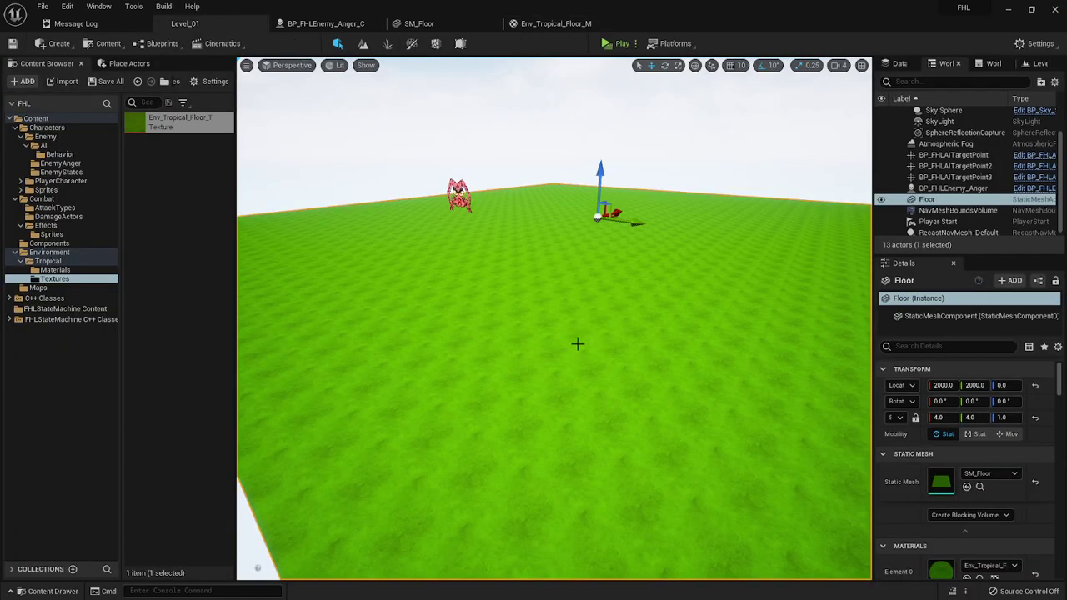
- Set the TexCoord node's UTiling and VTiling to 0.24, save the material and view the floor in Level_01
left_click(556, 24)
left_click(83, 400)
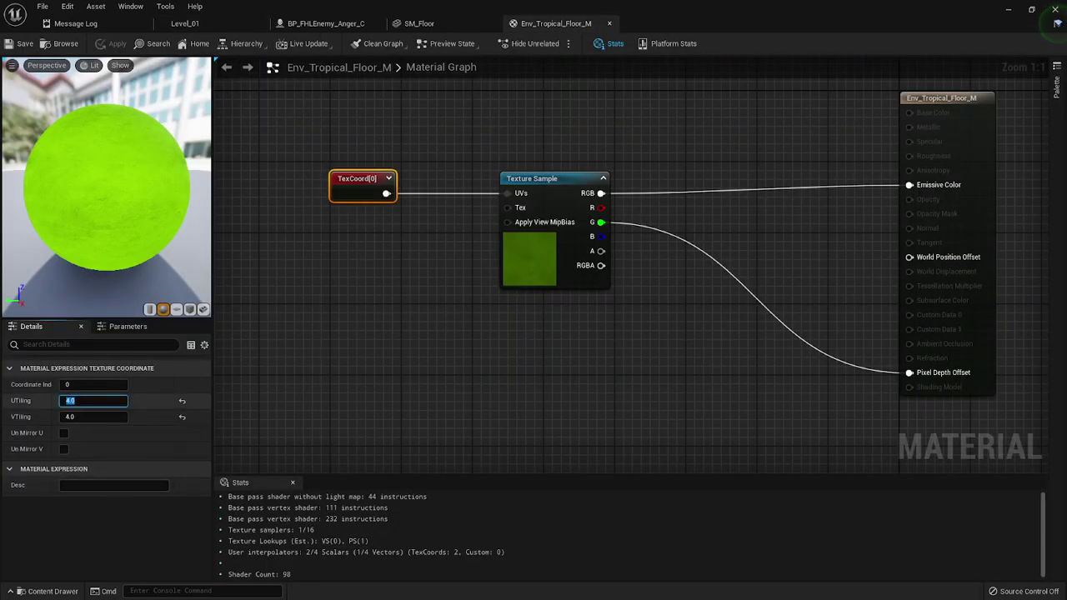
type("0.24")
key("Tab")
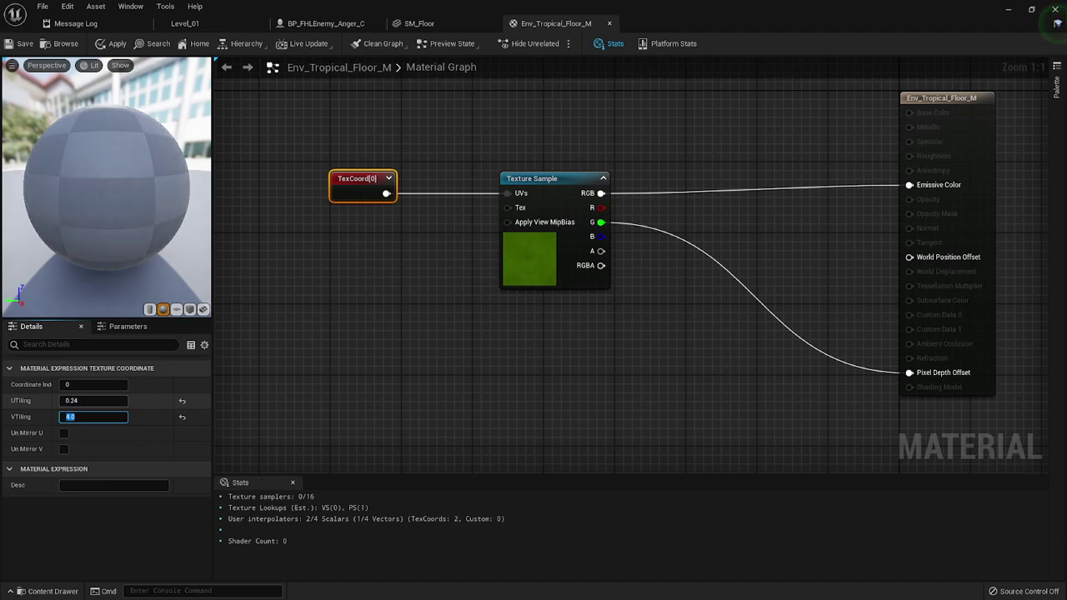
type("0.24")
key("Tab")
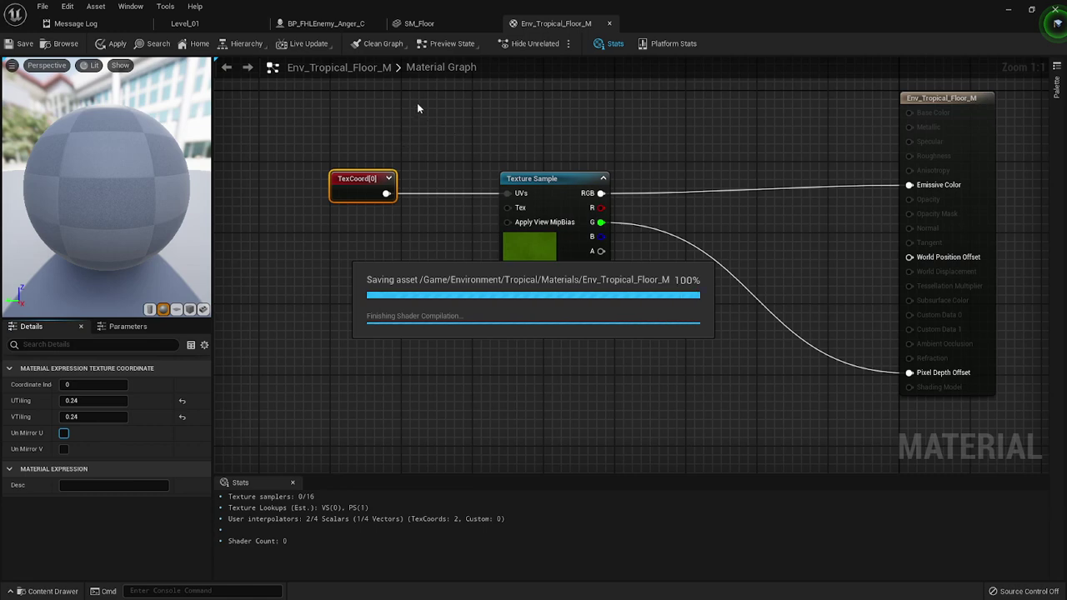
left_click(185, 23)
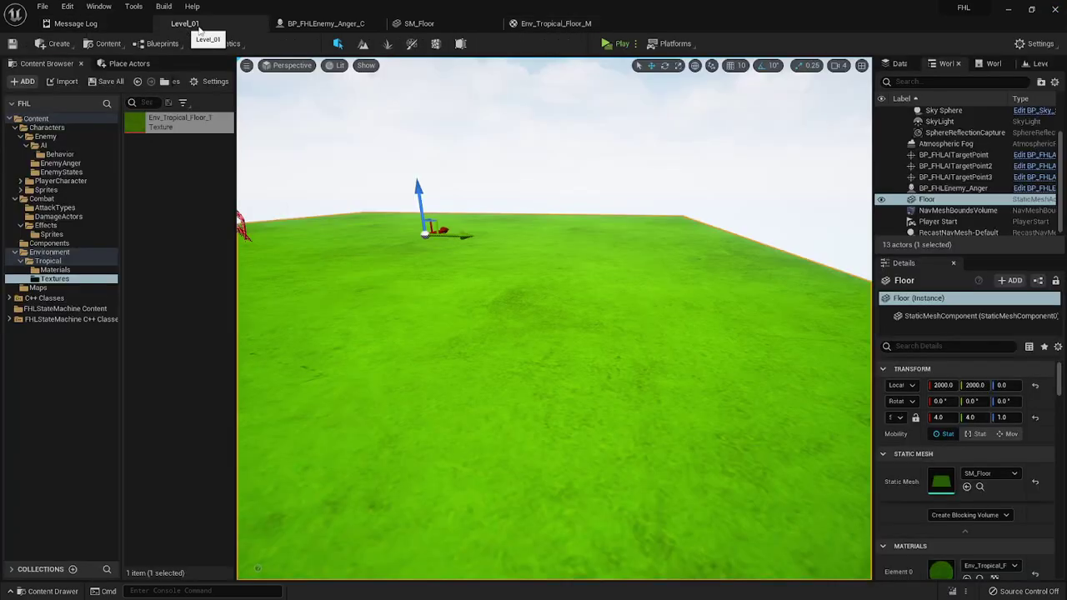
right_click_drag(557, 355, 513, 309)
- Play-test Level_01, walking the character around the floor to judge the texture's scale, and end the preview
left_click(617, 44)
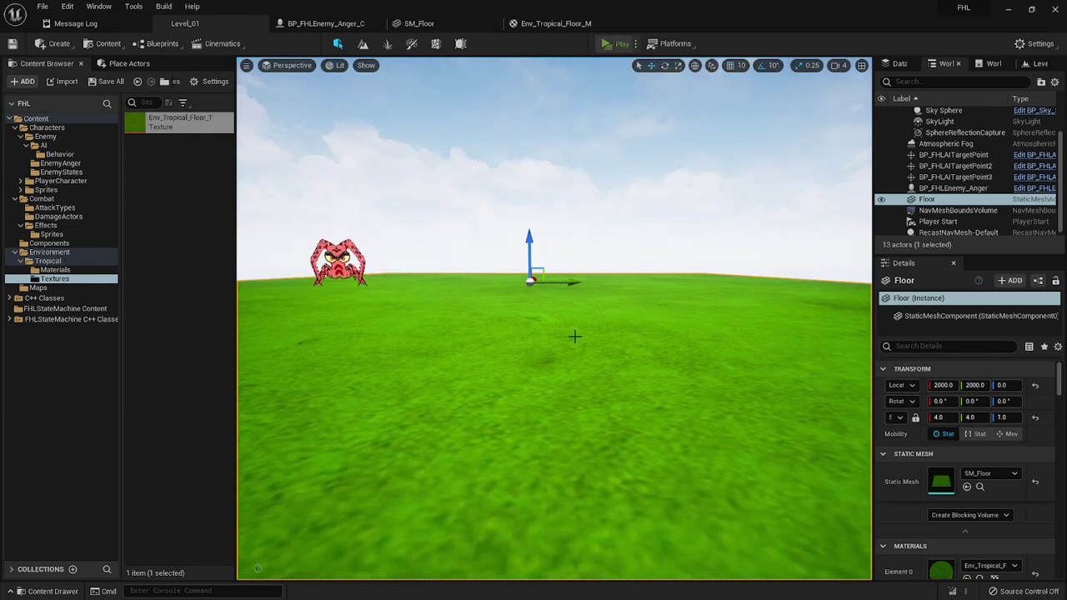
left_click(629, 381)
key("d")
key("w")
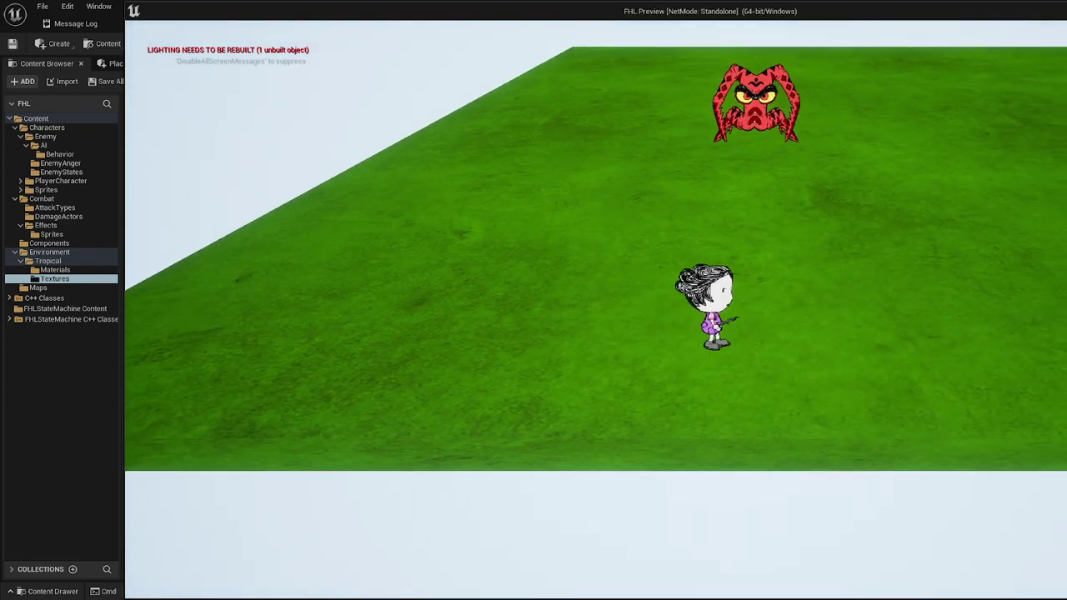
key("s")
key("d")
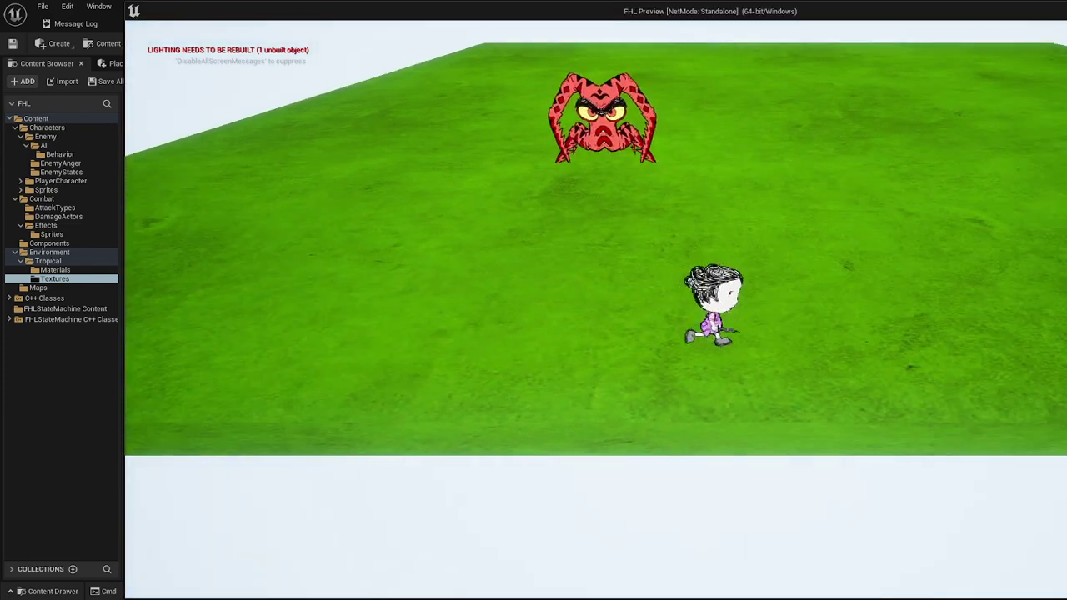
key("a")
key("a")
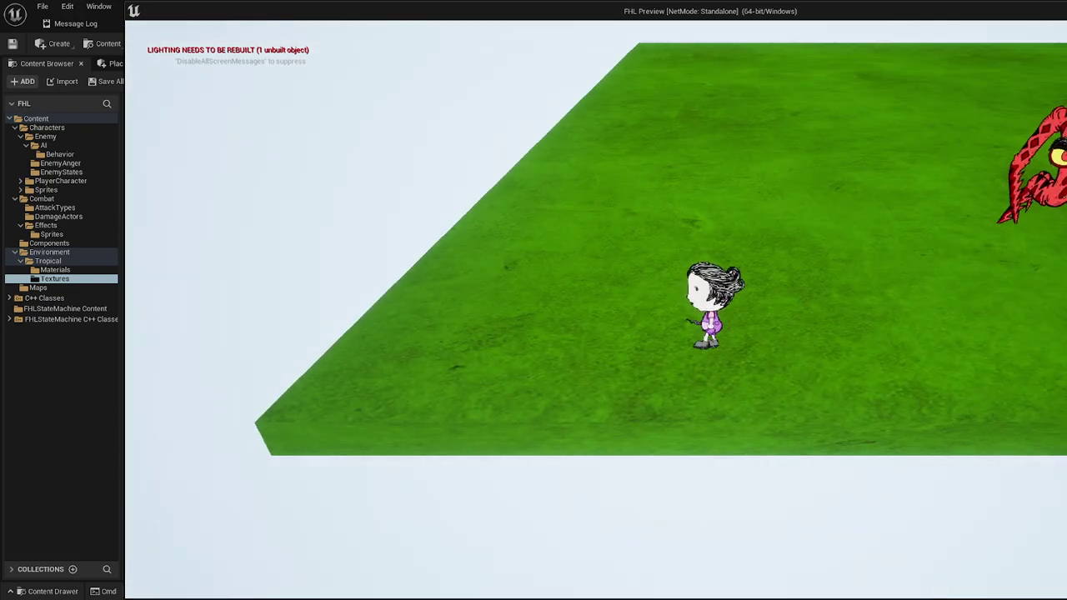
key("d")
key("d")
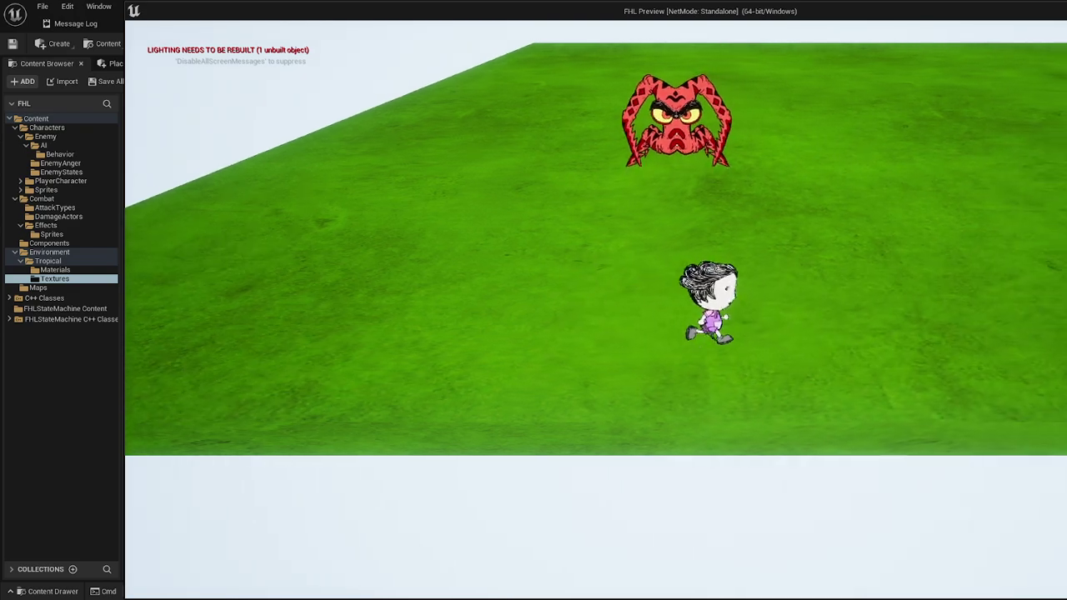
key("w")
key("Escape")
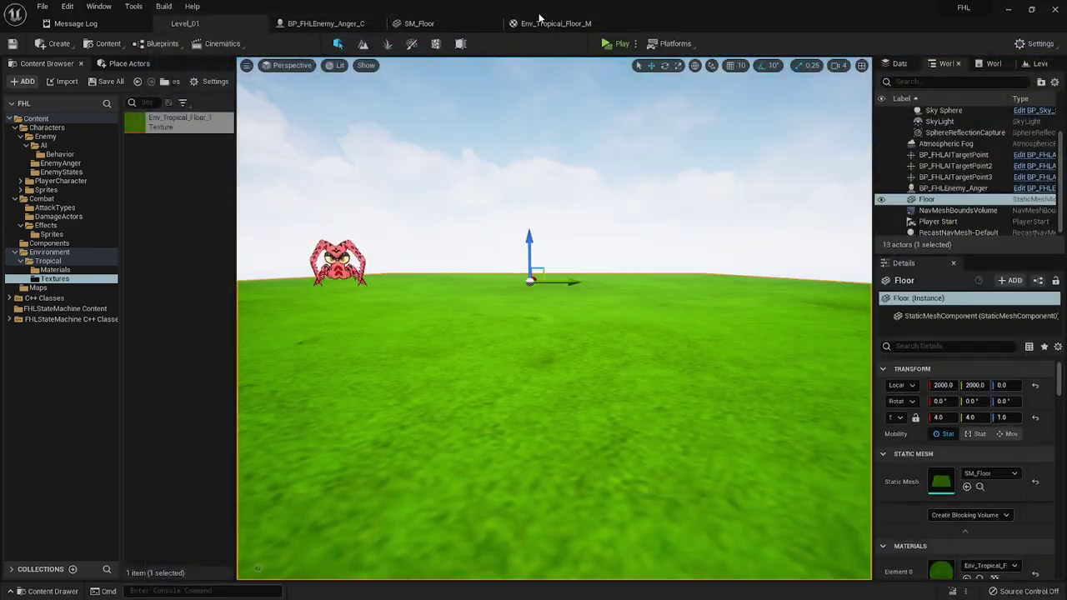
- Set both UTiling and VTiling of the TexCoord node in Env_Tropical_Floor_M to 0.5
left_click(538, 25)
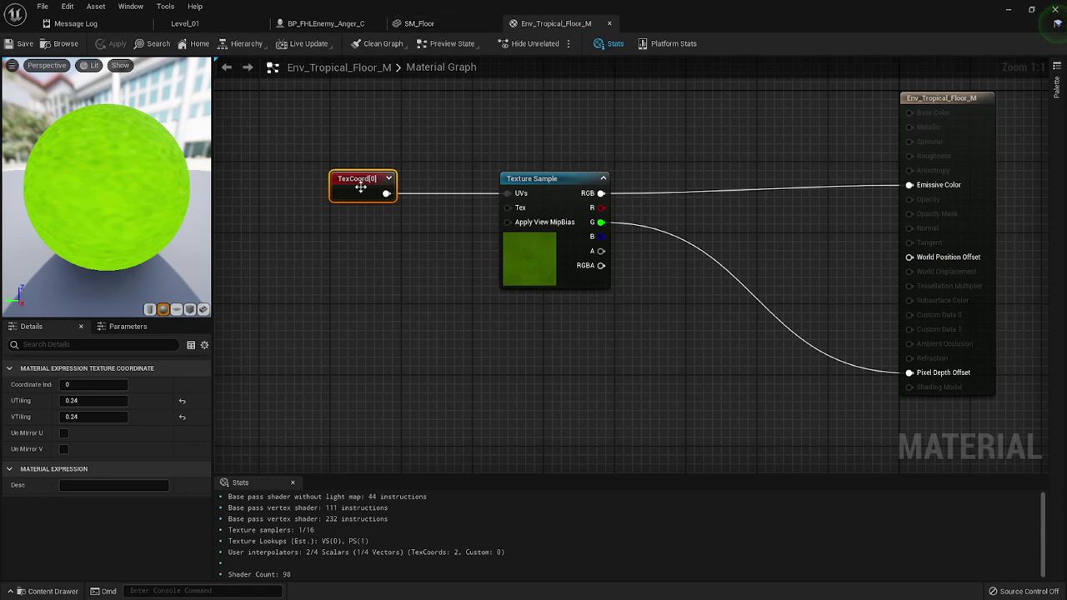
left_click(104, 400)
type("0.5")
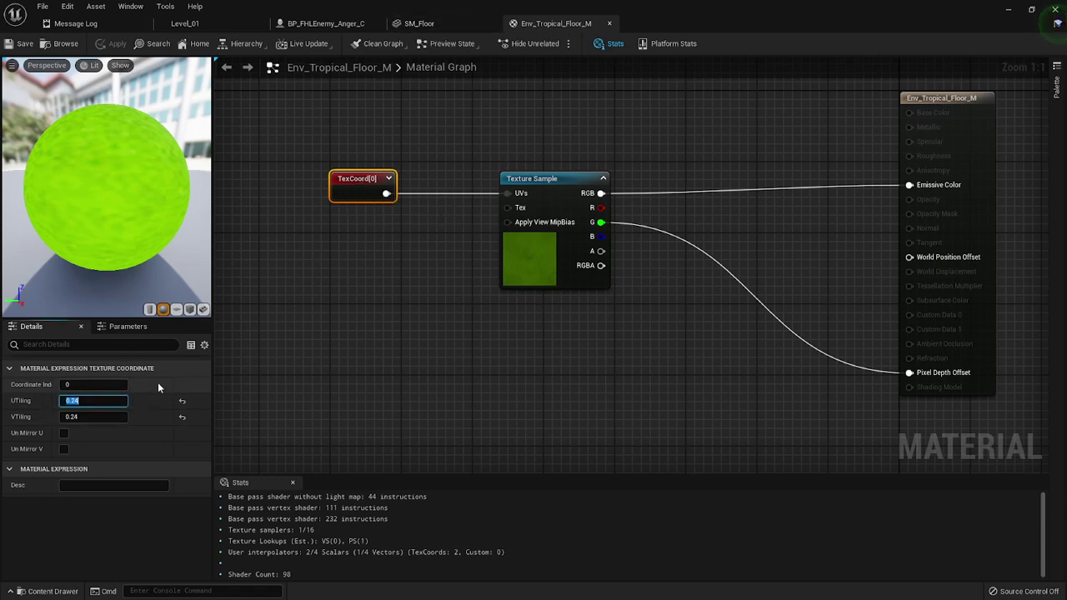
key("Tab")
type("0.5")
key("Tab")
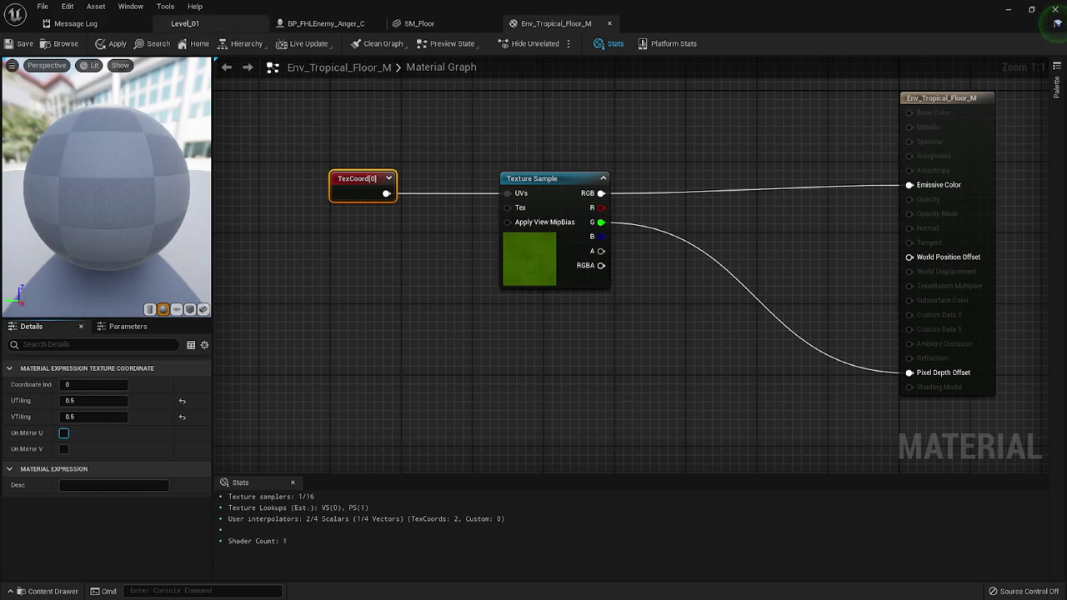
- Examine the floor's texture scale and repetition in Level_01 from close up and from above
left_click(194, 23)
key("w")
right_click_drag(565, 397, 492, 417)
key("s")
right_click_drag(631, 291, 631, 259)
key("q")
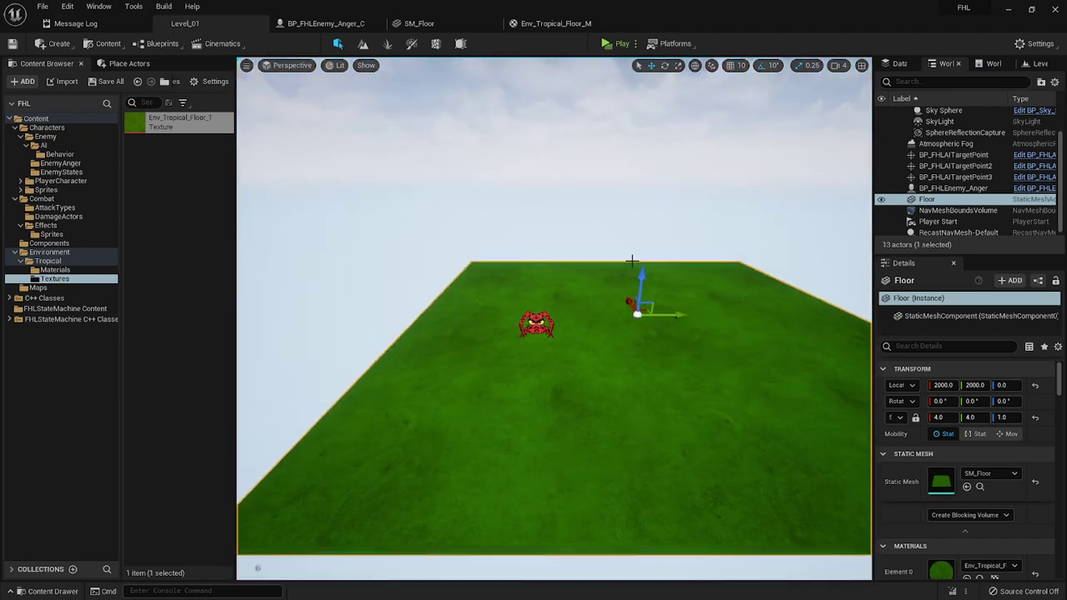
- Play-test Level_01, running the character back and forth across the floor to judge the retiled texture, and end the preview
left_click(606, 45)
left_click(672, 402)
key("d")
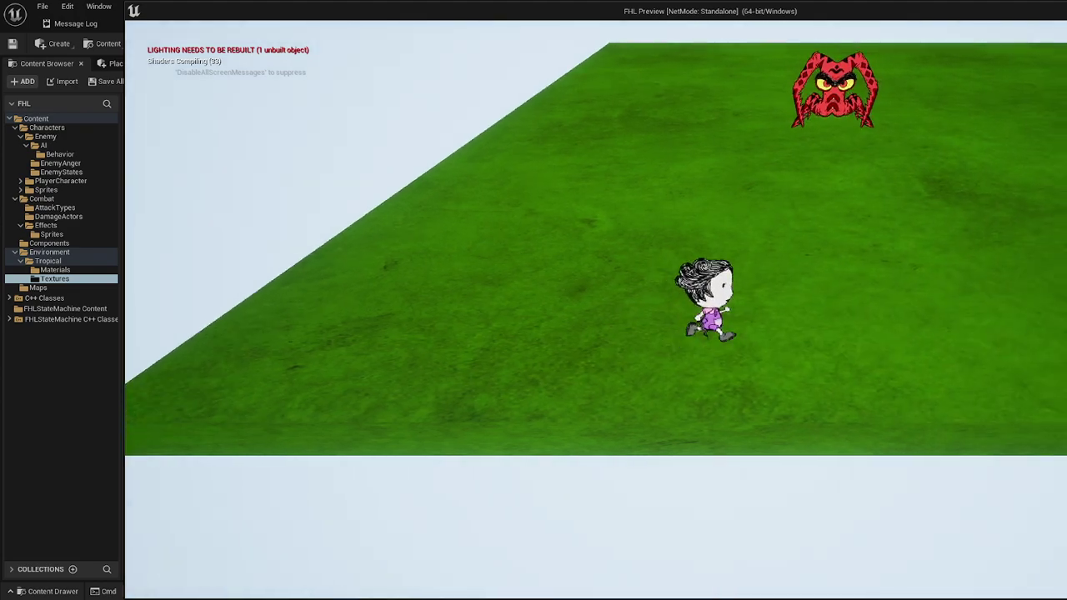
key("d")
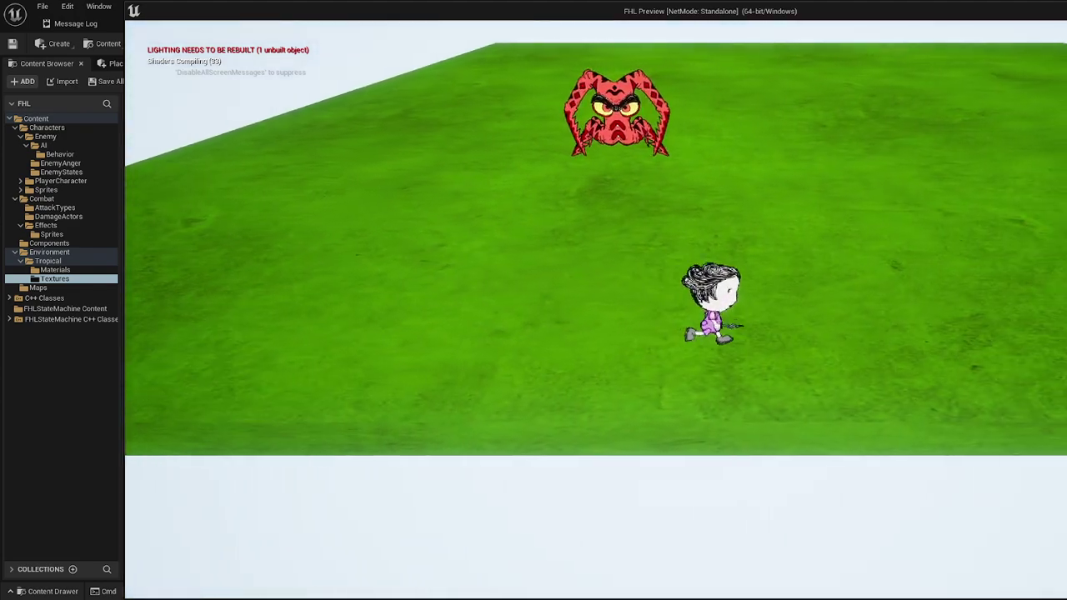
key("d")
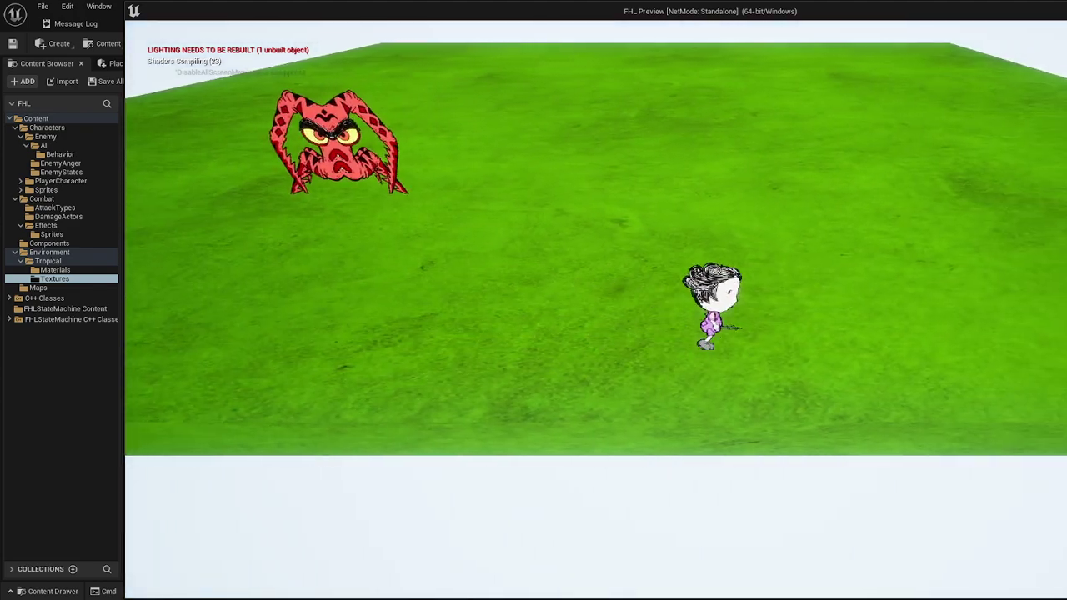
key("d")
key("a")
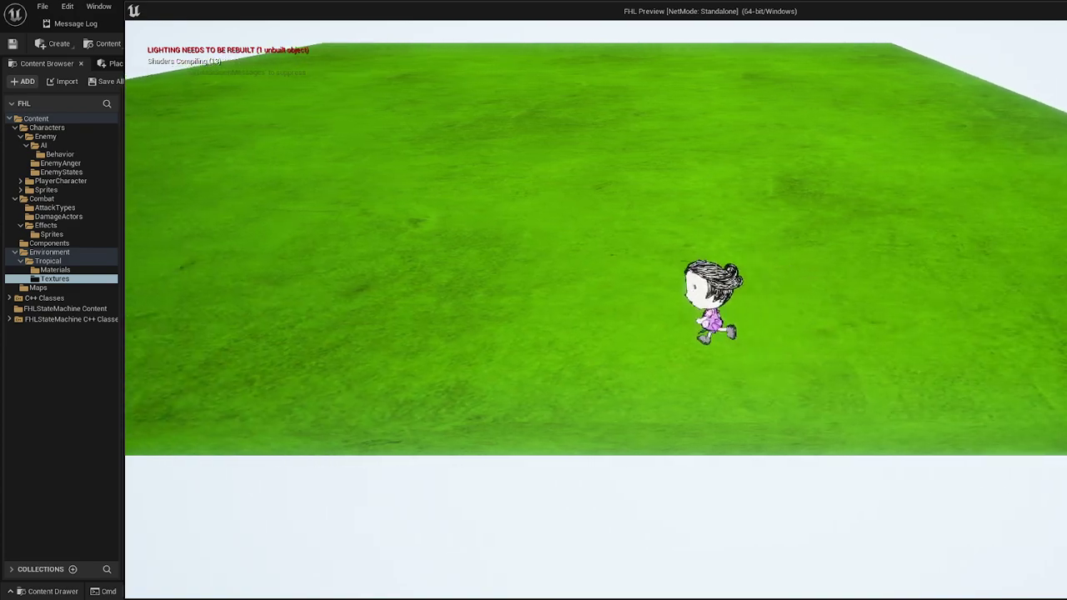
key("a")
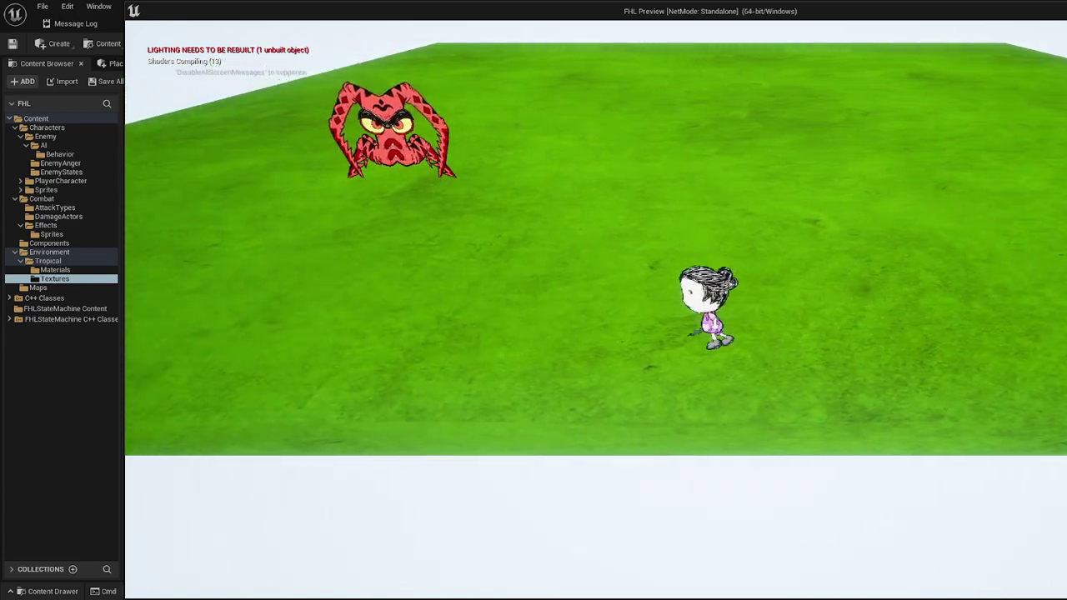
key("a")
key("w")
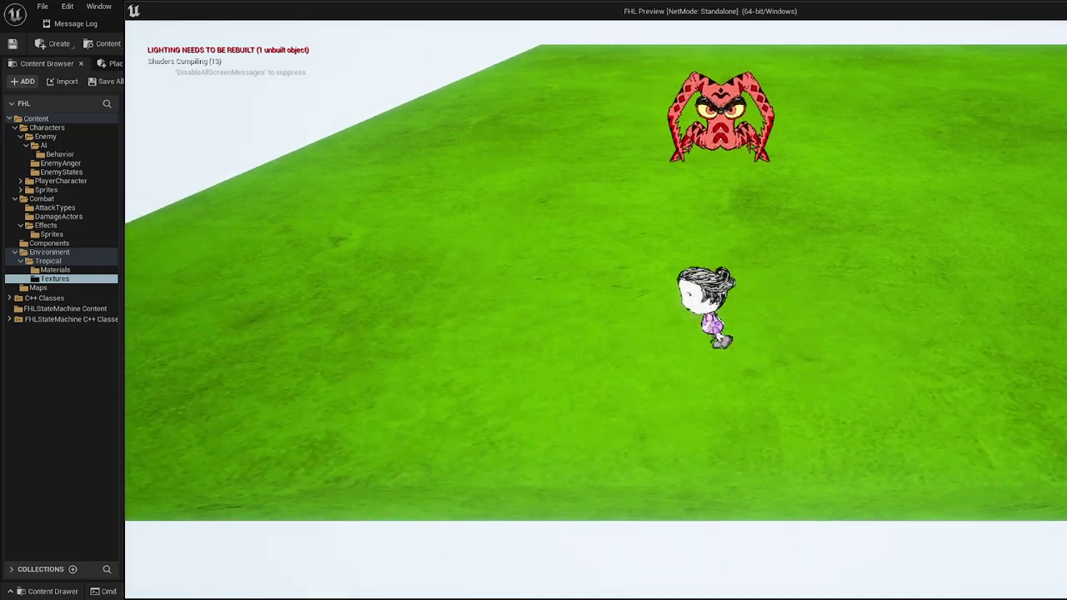
key("s")
key("d")
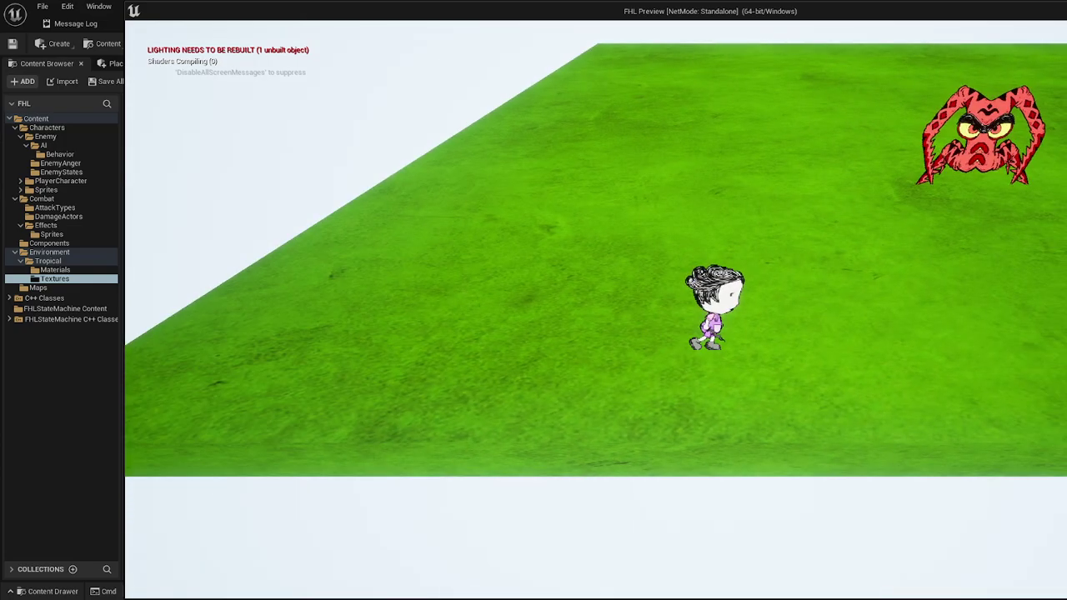
key("d")
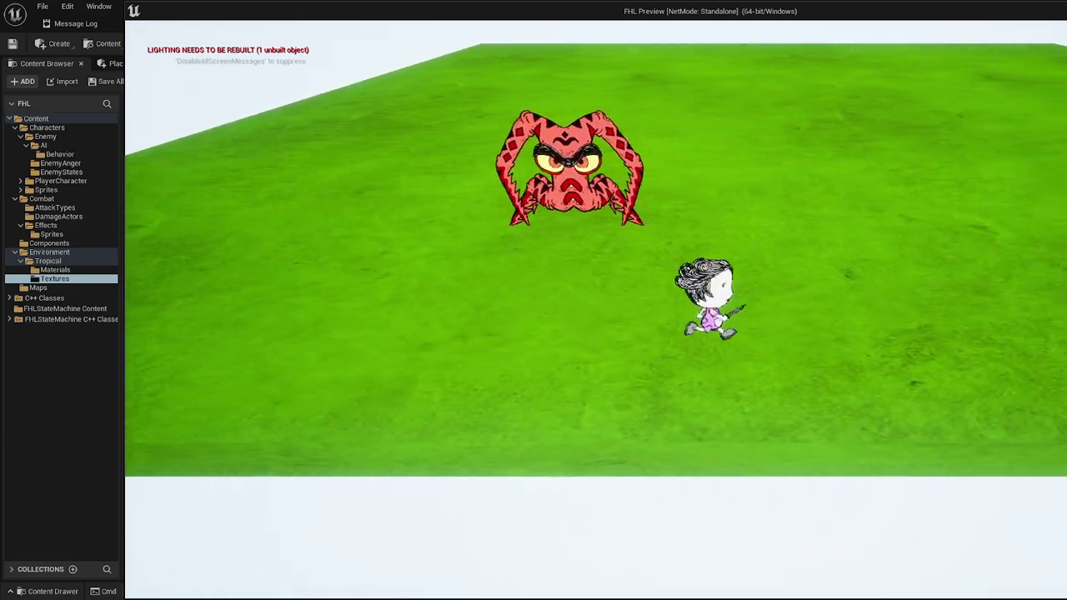
key("a")
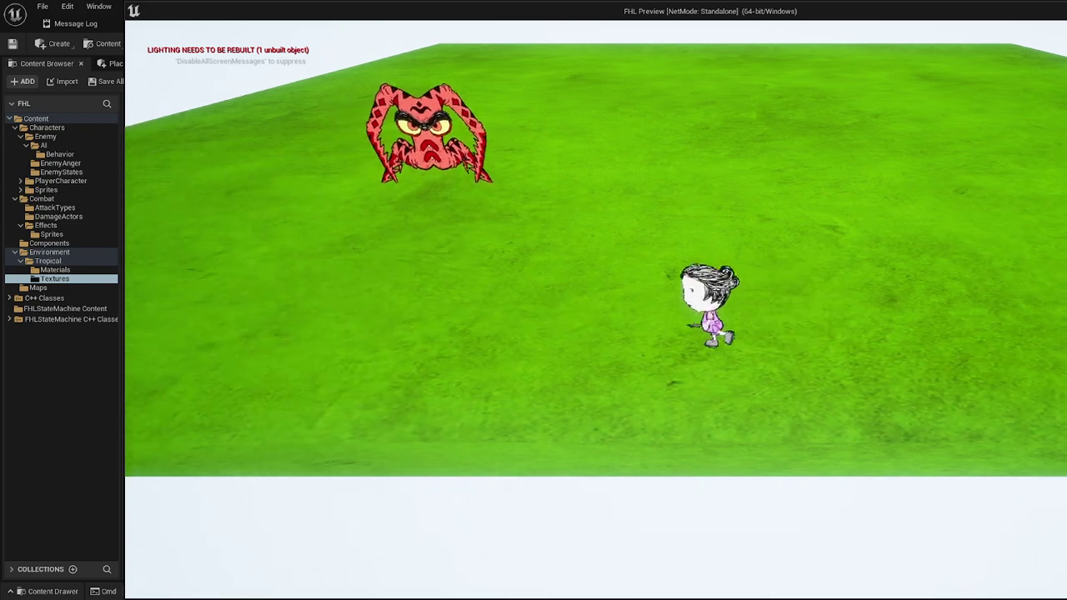
key("a")
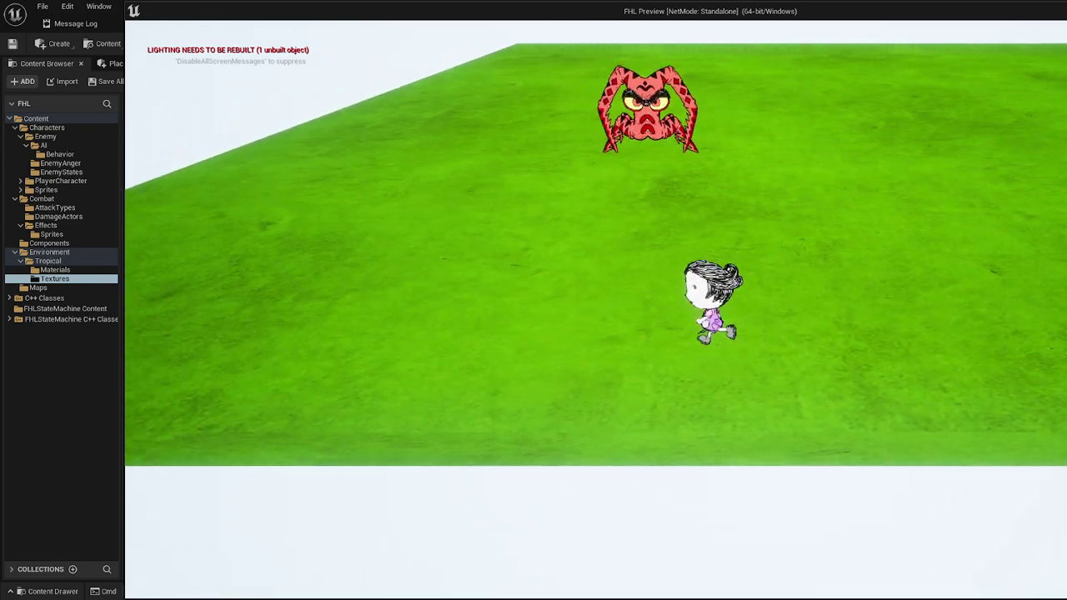
key("w")
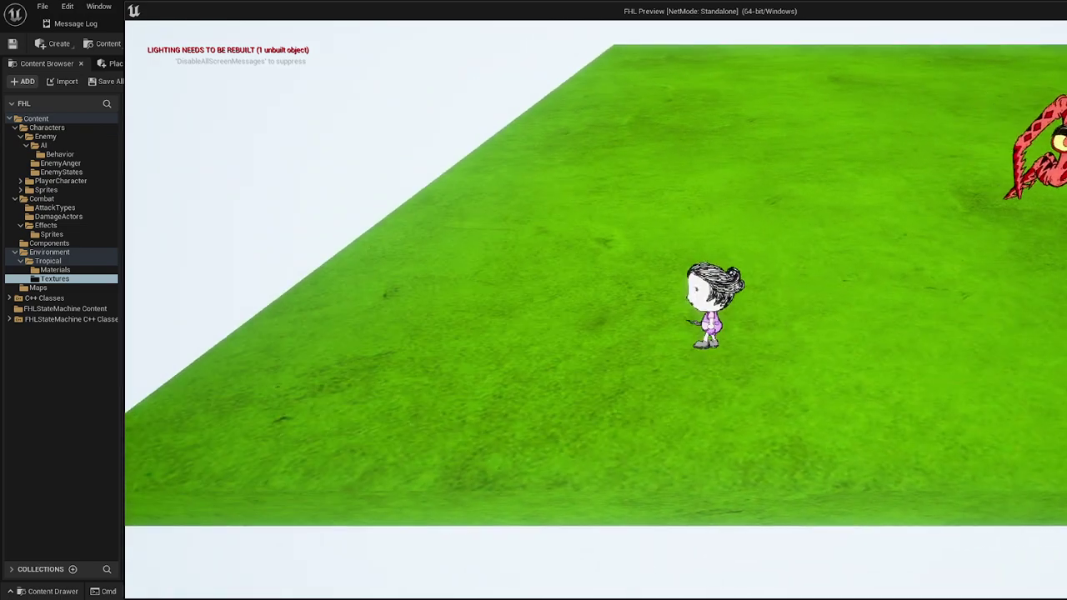
key("Escape")
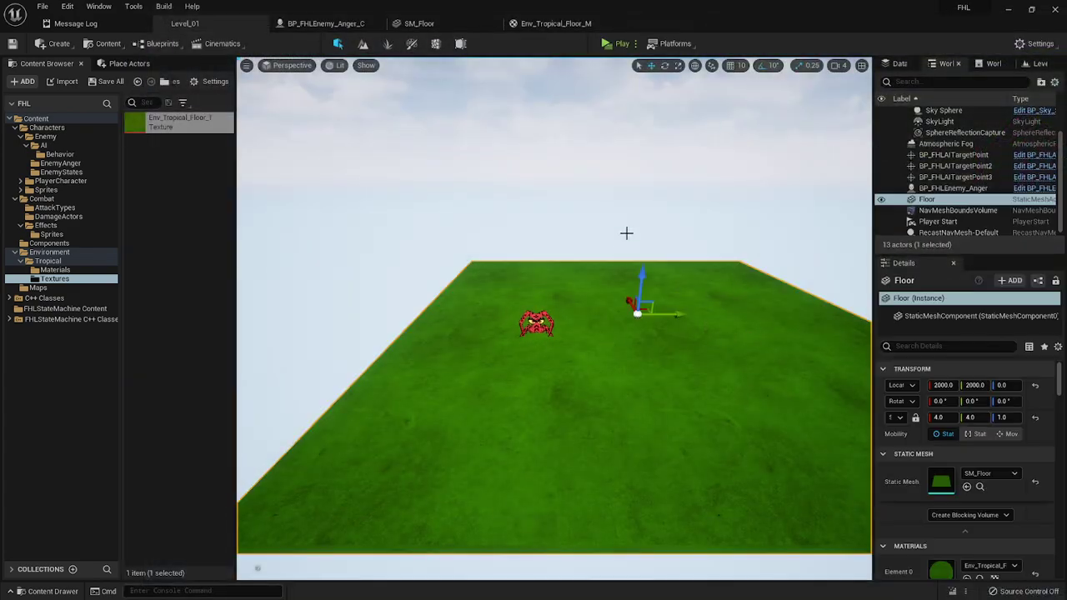
- Switch to Photoshop and add a new empty layer above the green Layer 1 in Env_Tropical_Floor_T.psd
key("alt+Tab")
left_click(798, 257)
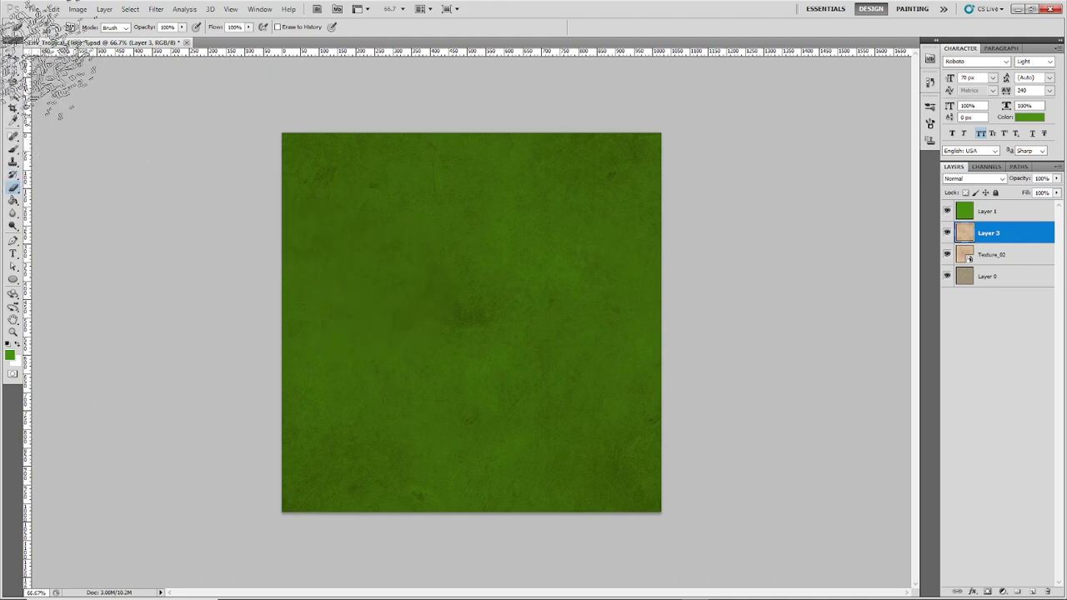
left_click(1014, 213)
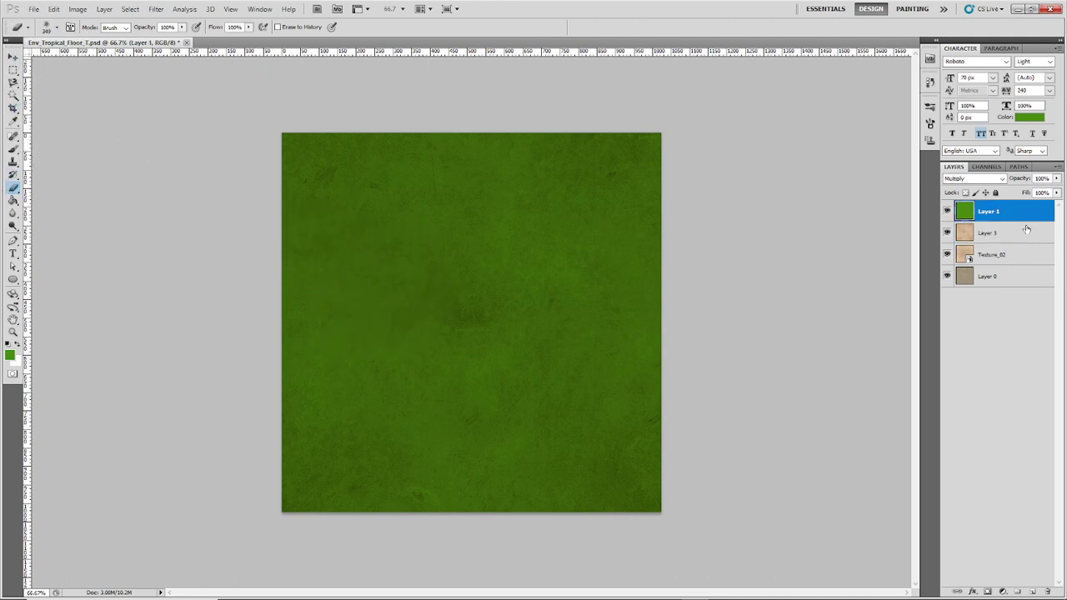
key("ctrl+shift+n")
key("Return")
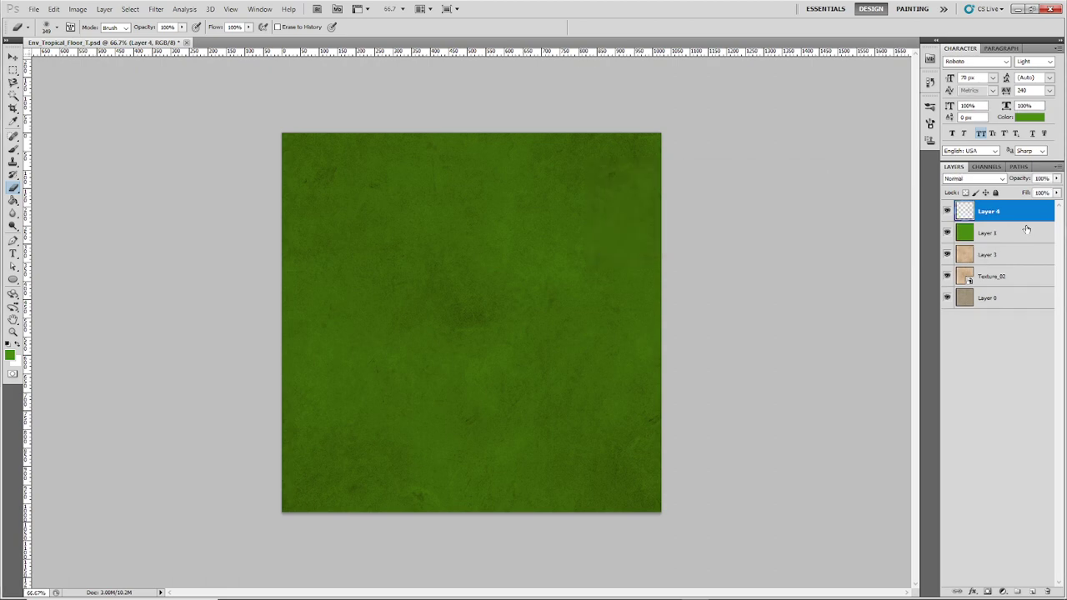
- Choose the Pen tool and set the foreground colour to black
left_click(13, 240)
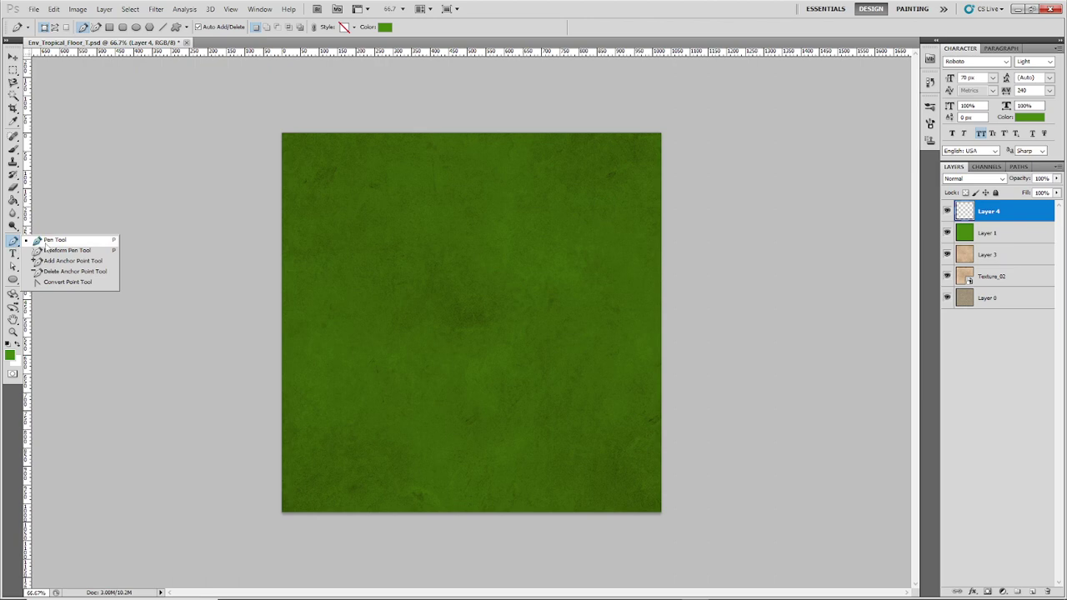
left_click(45, 243)
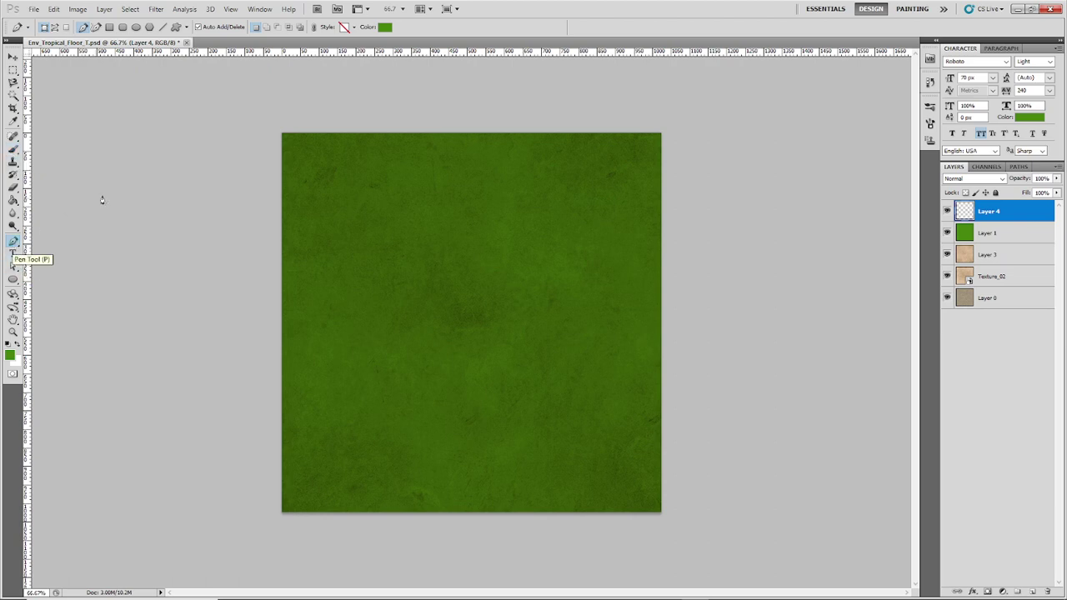
left_click(13, 241)
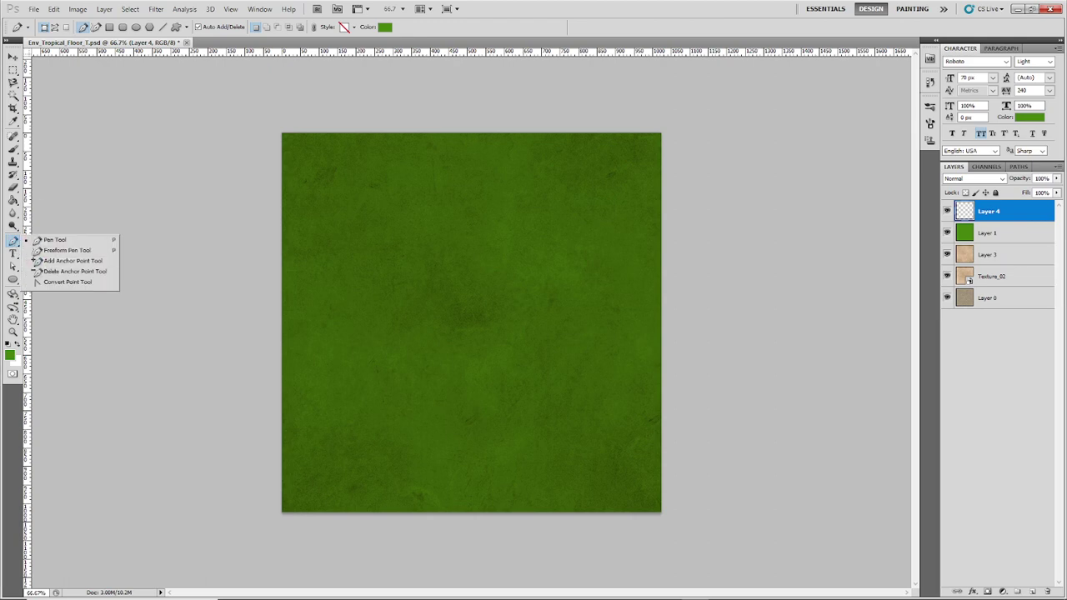
key("alt+Tab")
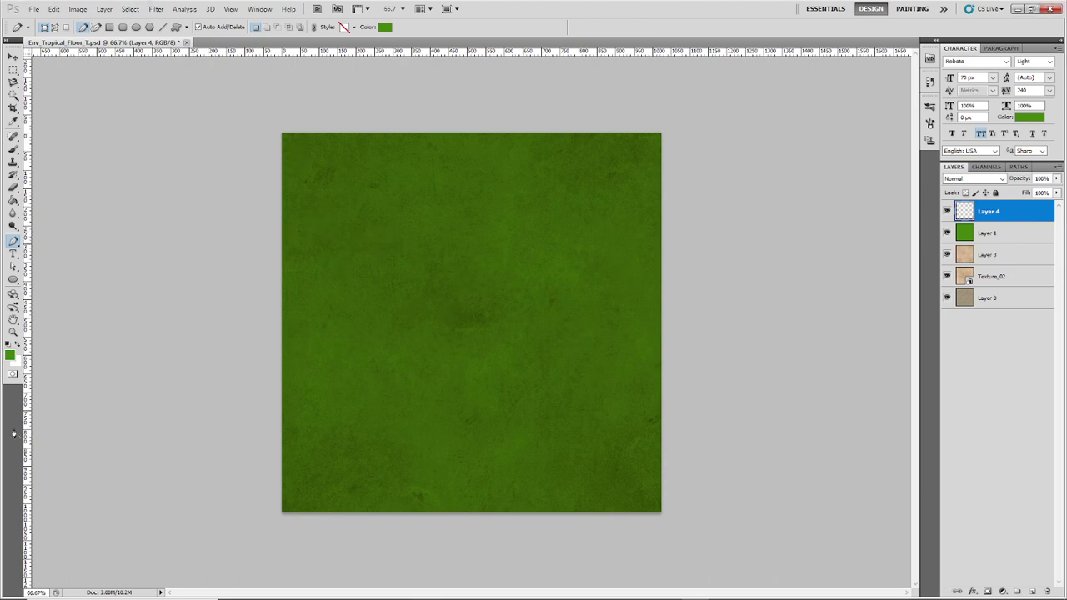
left_click(10, 356)
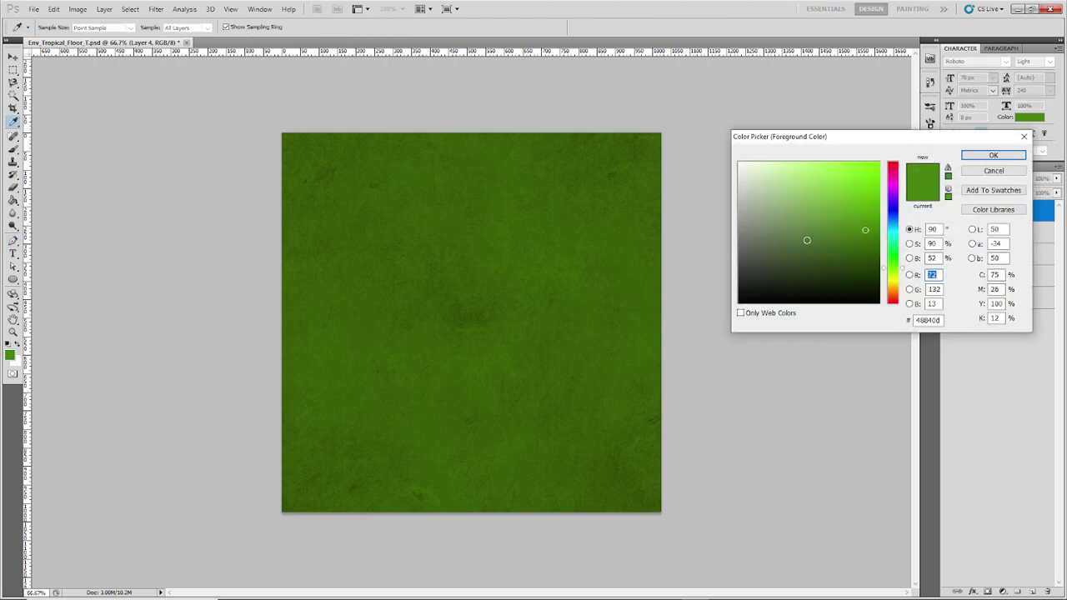
left_click_drag(808, 241, 737, 304)
left_click(977, 157)
key("Return")
- Try a Pen curve and a Freeform Pen stroke as shape layers on the texture, undoing each one
left_click_drag(364, 236, 438, 234)
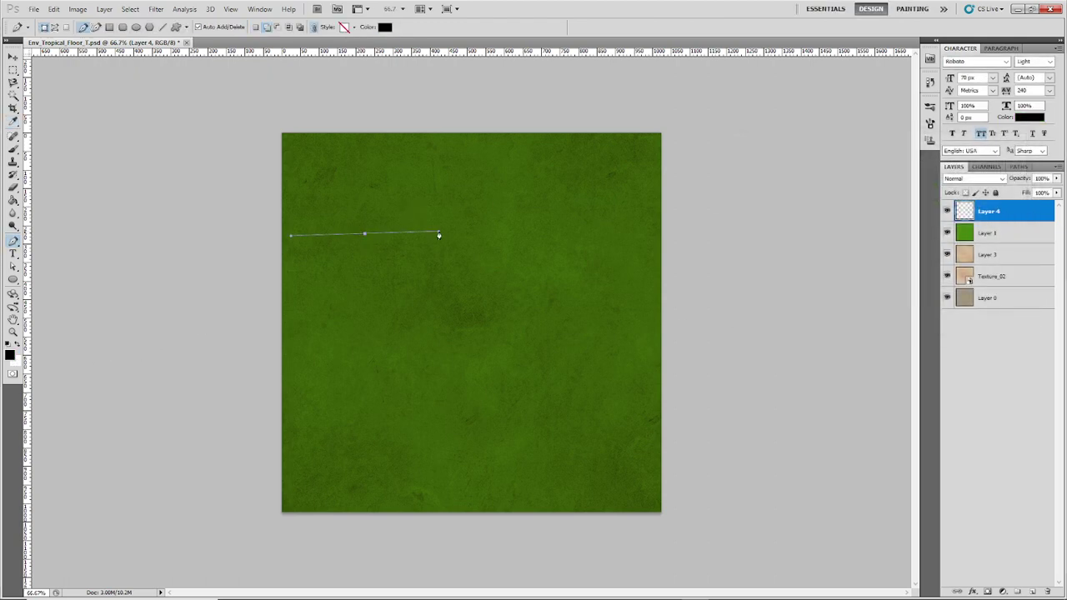
key("ctrl+z")
right_click(13, 241)
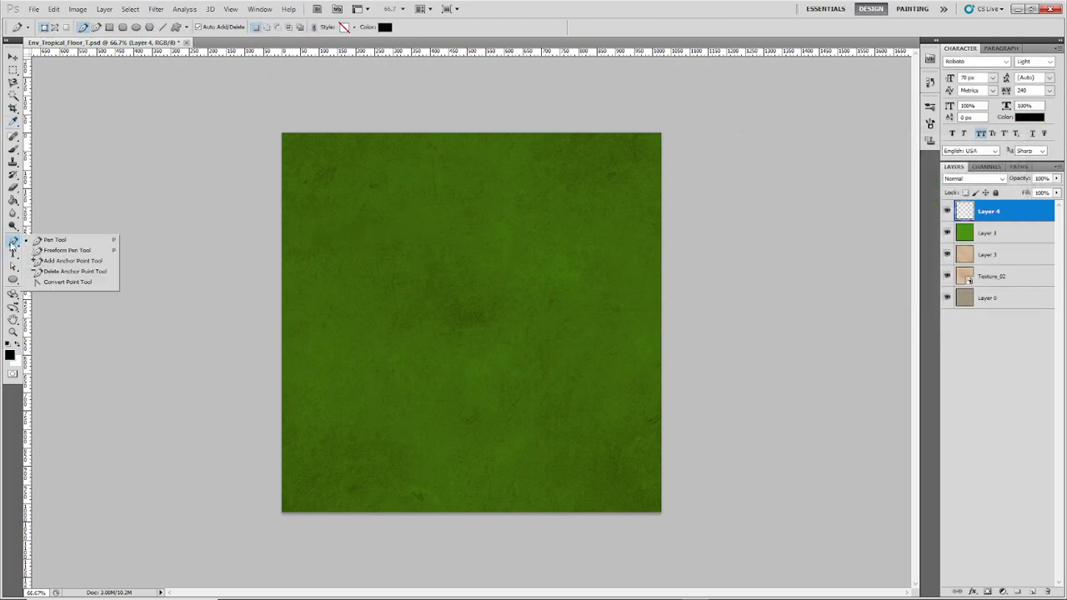
left_click(60, 254)
mouse_move(402, 230)
left_mouse_down()
mouse_move(486, 236)
mouse_move(560, 256)
mouse_move(553, 262)
left_mouse_up()
key("ctrl+z")
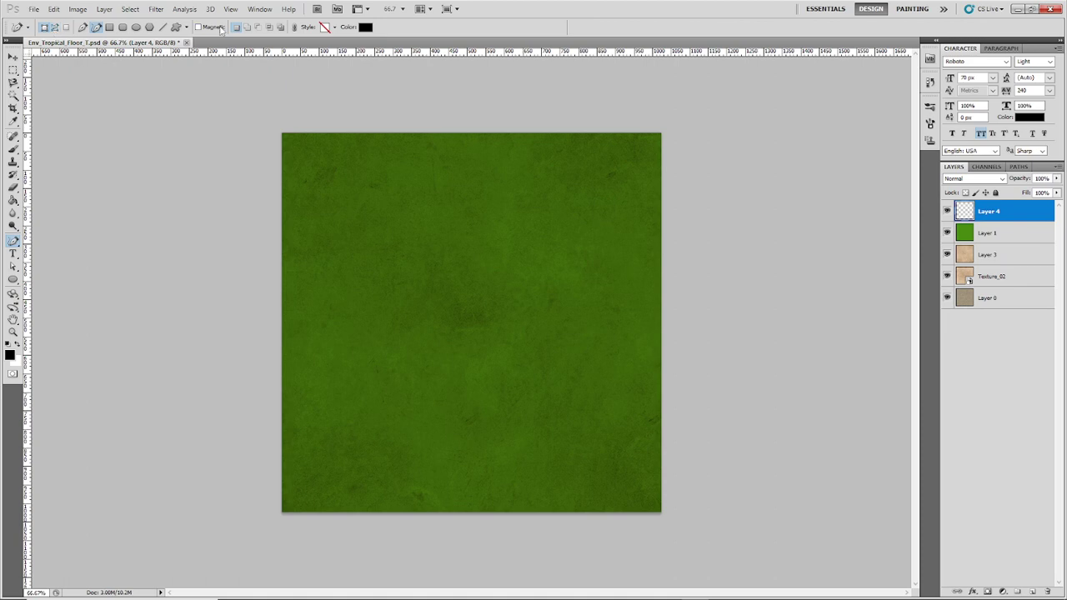
- Try a 50 px Line shape and a custom arrow shape on the texture, undoing each one
left_click(164, 26)
left_click_drag(351, 241, 478, 224)
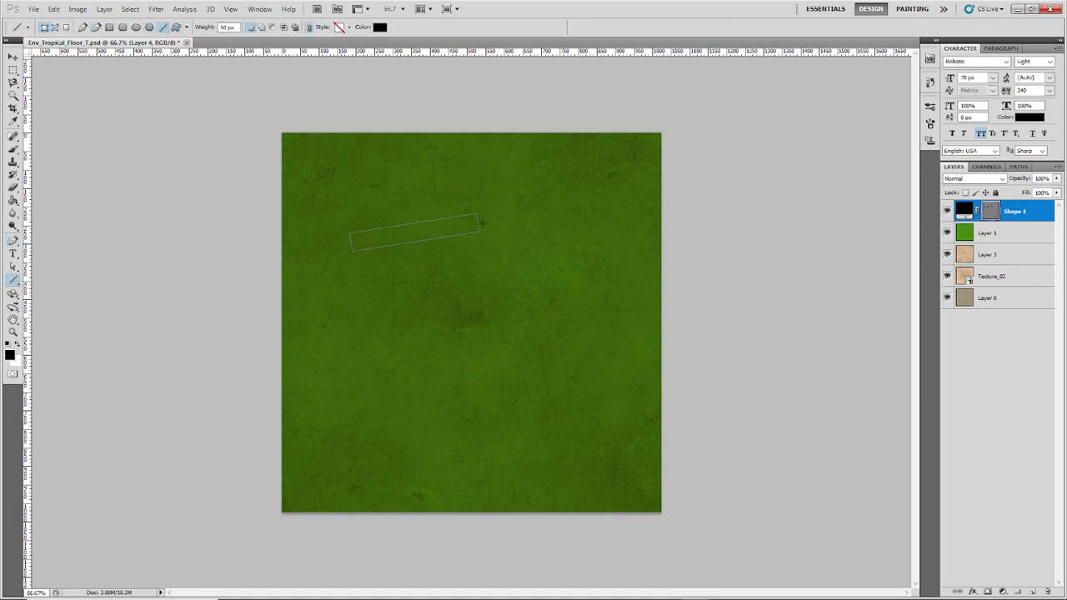
key("ctrl+z")
left_click(176, 27)
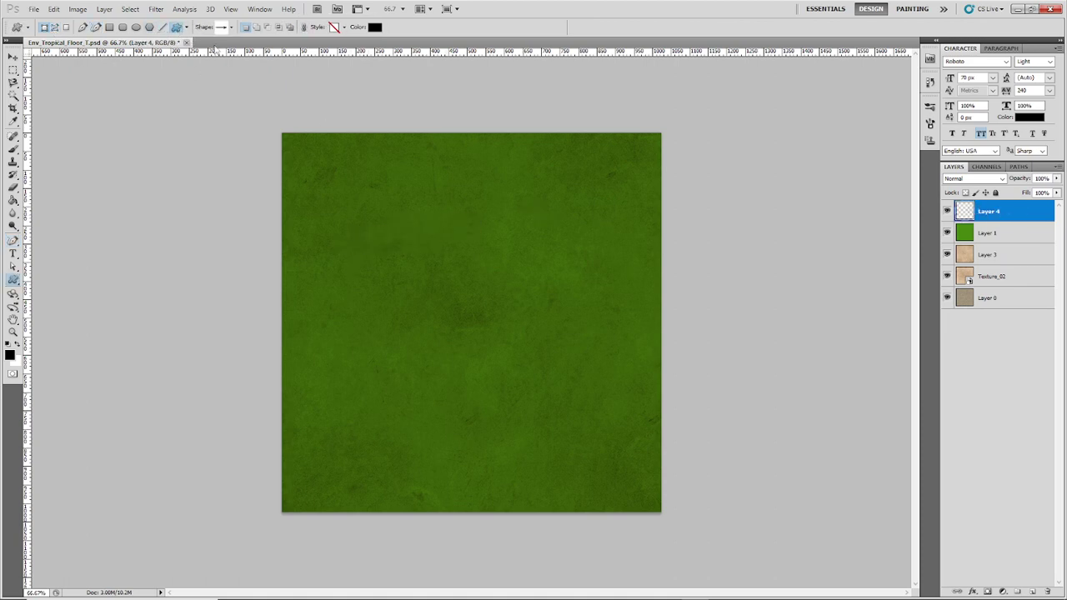
left_click_drag(495, 277, 550, 247)
key("ctrl+z")
- Set the Freeform Pen to draw paths instead of shape layers and try a stroke on the texture, undoing the stroke
left_click(96, 27)
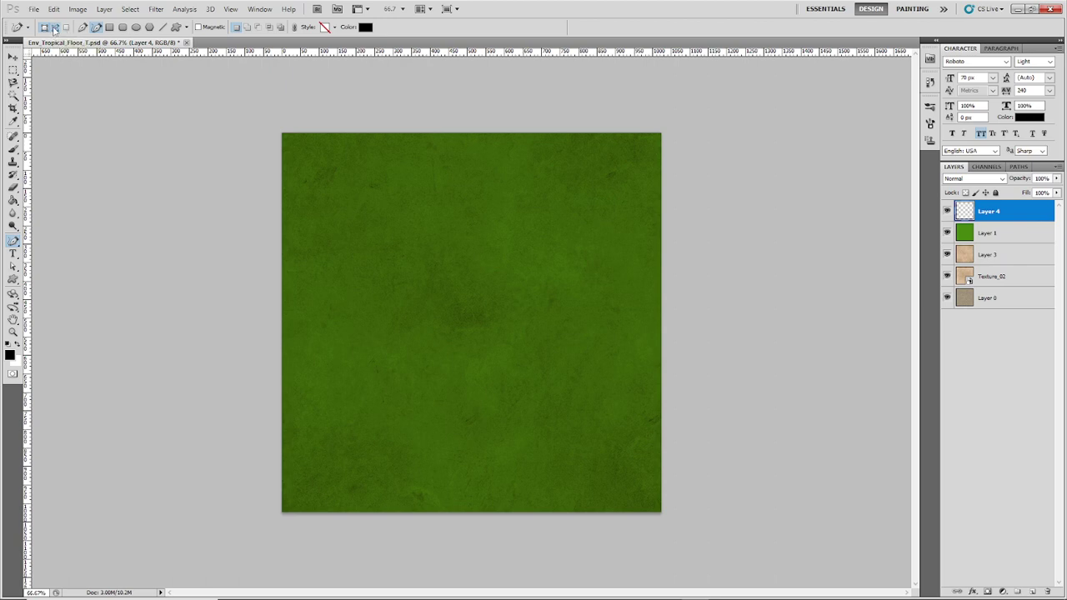
left_click(55, 27)
left_click_drag(342, 199, 492, 220)
key("ctrl+z")
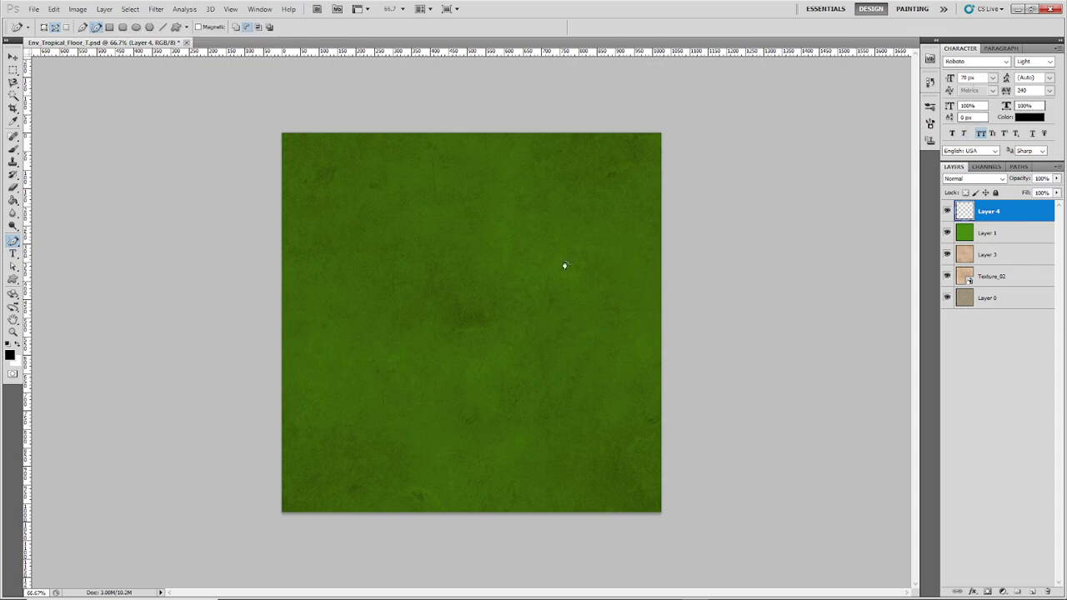
- Sketch a looping freeform test path across the middle of the texture and check the Line tool's weight option
mouse_move(409, 231)
left_mouse_down()
mouse_move(524, 241)
mouse_move(614, 362)
mouse_move(500, 361)
left_mouse_up()
left_click(17, 27)
left_click(26, 30)
left_click(162, 27)
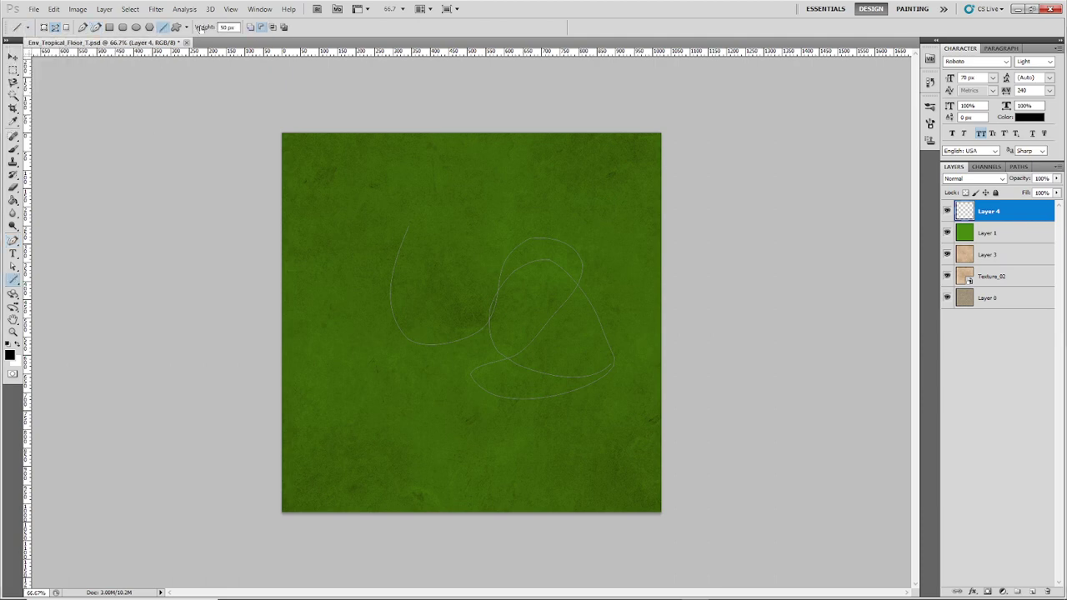
left_click(96, 28)
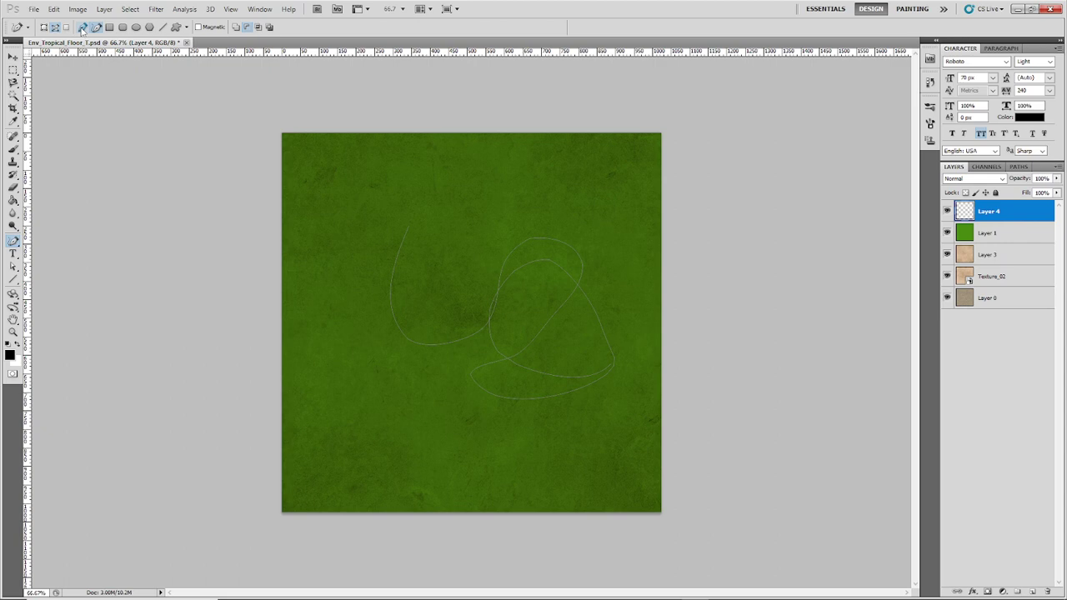
- Try a curved multi-point Pen path in the texture's upper-left area, then undo the test paths
left_click(82, 28)
left_click_drag(365, 147, 453, 198)
left_click(408, 261)
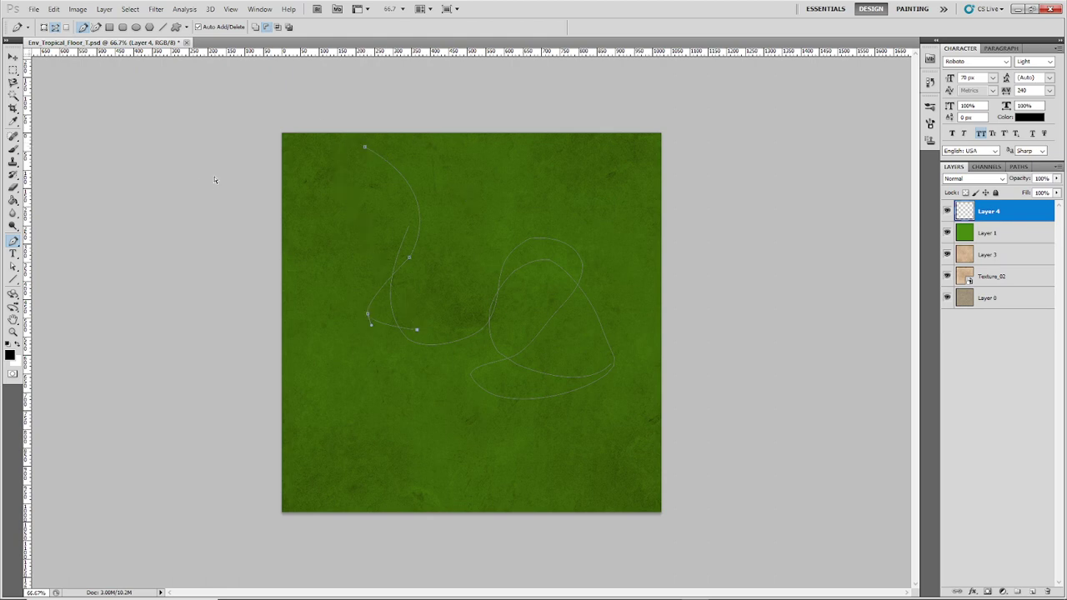
key("ctrl+alt+z")
key("ctrl+alt+z")
key("ctrl+alt+z")
key("ctrl+alt+z")
key("ctrl+alt+z")
- Switch to the Brush tool, reduce its size, and zoom to 200% on the texture's upper-left corner
key("b")
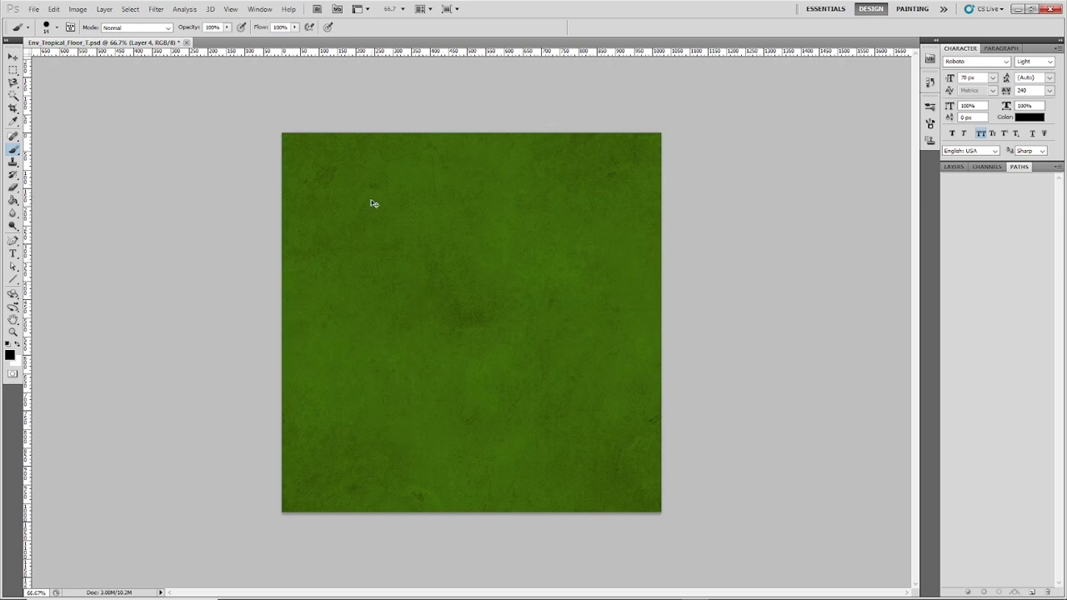
scroll(317, 205, "up", 2, "alt")
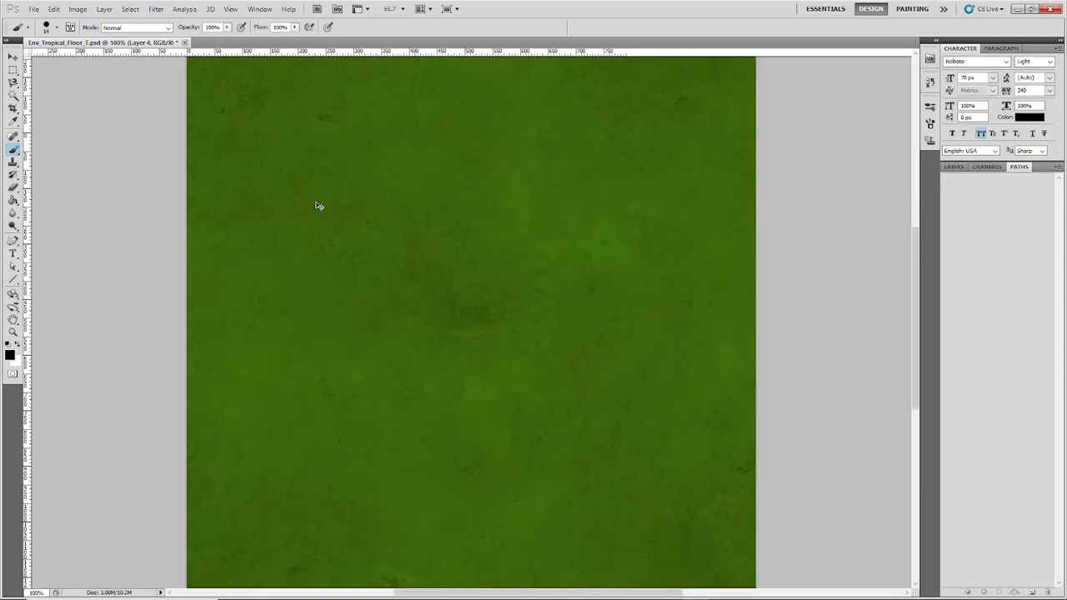
key("bracketleft")
key("bracketleft")
key("bracketleft")
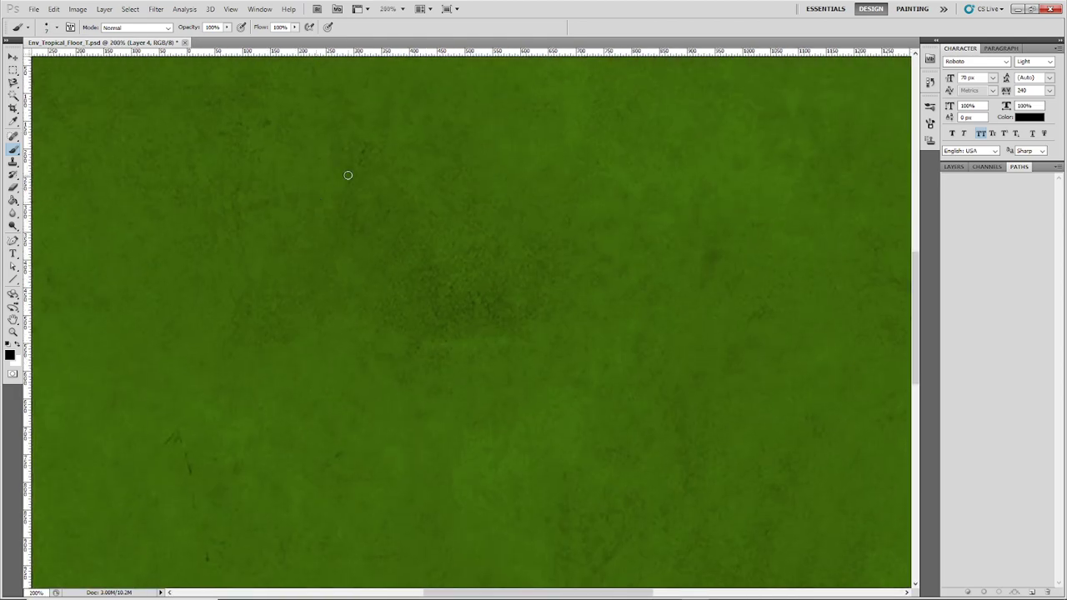
scroll(601, 389, "up", 1)
scroll(592, 310, "up", 1)
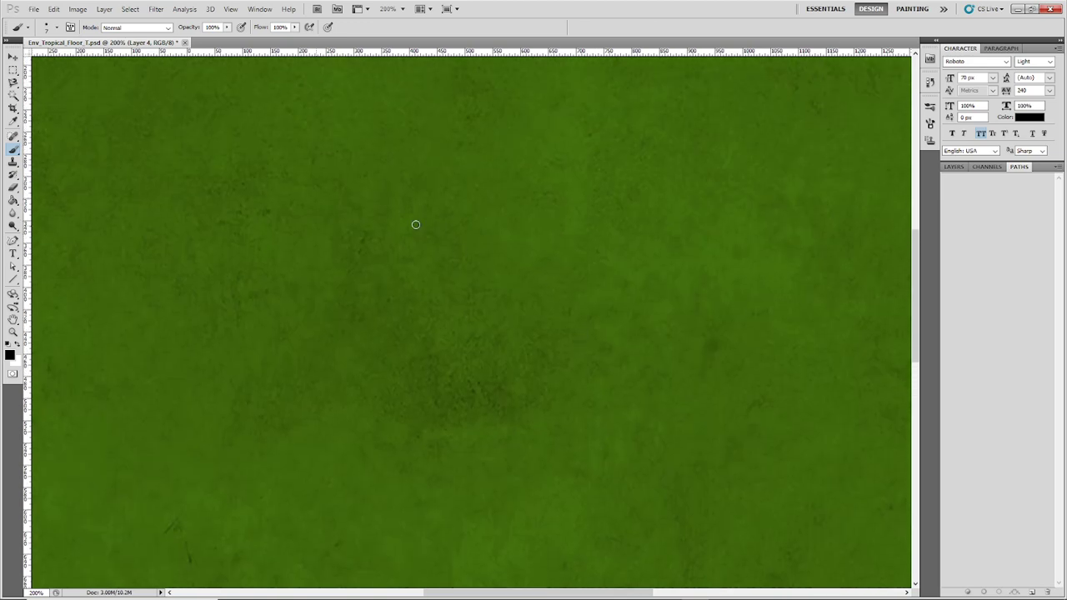
mouse_move(226, 150)
left_mouse_down()
mouse_move(450, 353)
mouse_move(304, 490)
mouse_move(420, 419)
mouse_move(409, 414)
left_mouse_up()
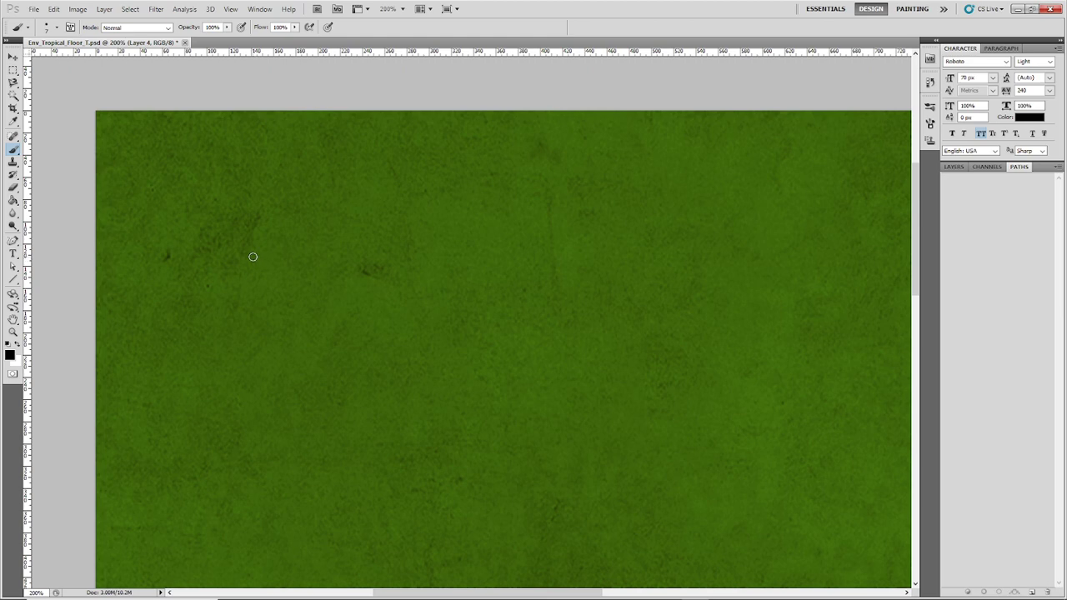
- Draw a spiky grass-tuft path about 50 px wide near the texture's upper-left corner with the Freeform Pen, undoing unsatisfactory attempts
left_click(12, 241)
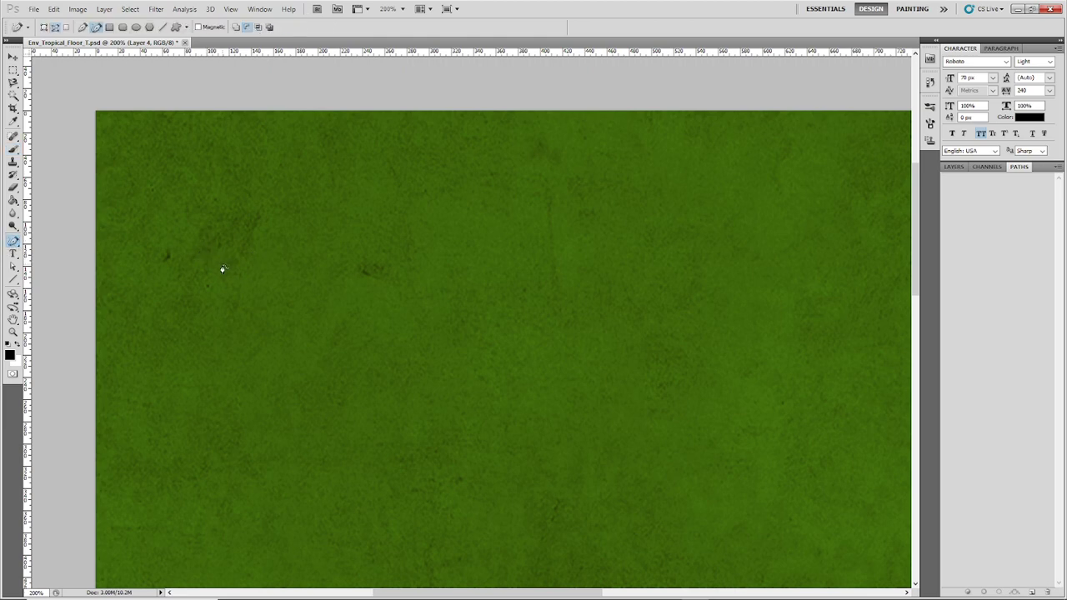
left_click_drag(213, 260, 279, 245)
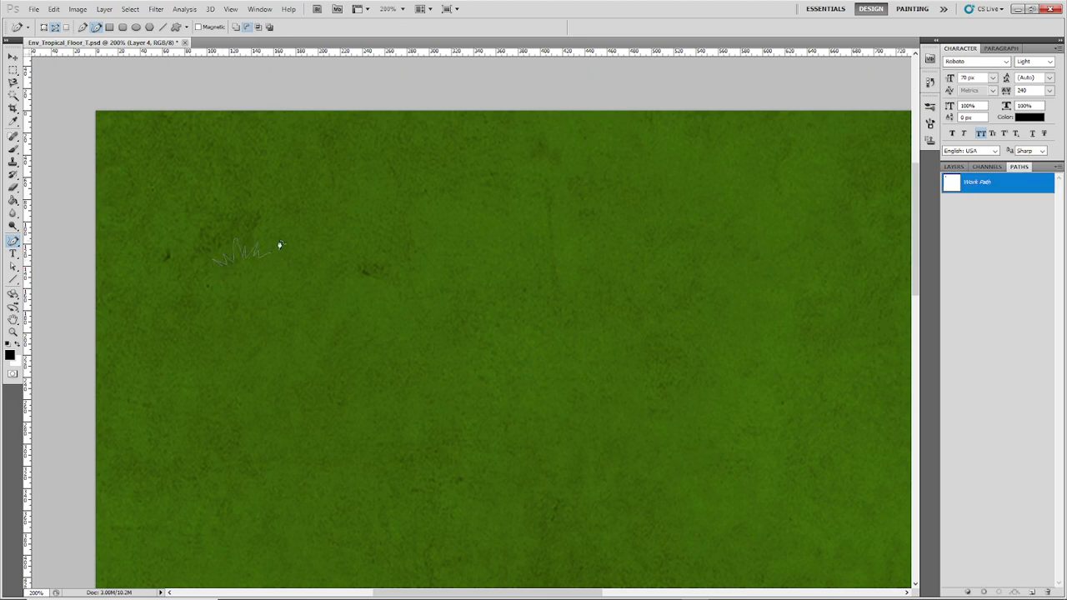
key("ctrl+z")
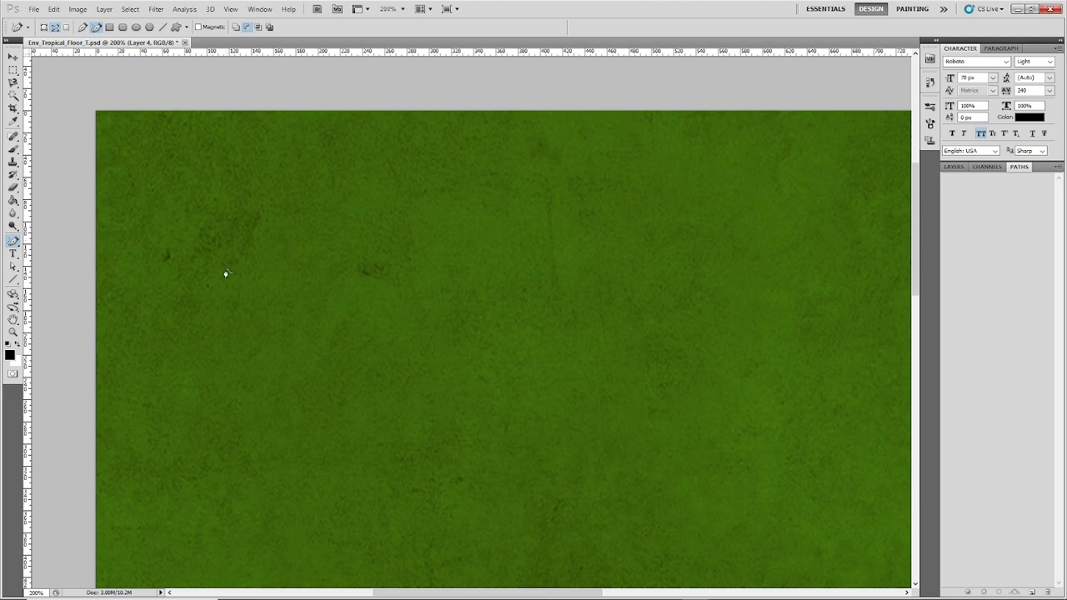
mouse_move(206, 260)
left_mouse_down()
mouse_move(217, 271)
mouse_move(233, 259)
mouse_move(234, 276)
mouse_move(276, 270)
mouse_move(210, 276)
mouse_move(246, 266)
mouse_move(222, 279)
mouse_move(263, 280)
left_mouse_up()
key("ctrl+z")
key("ctrl+z")
key("ctrl+z")
key("ctrl+z")
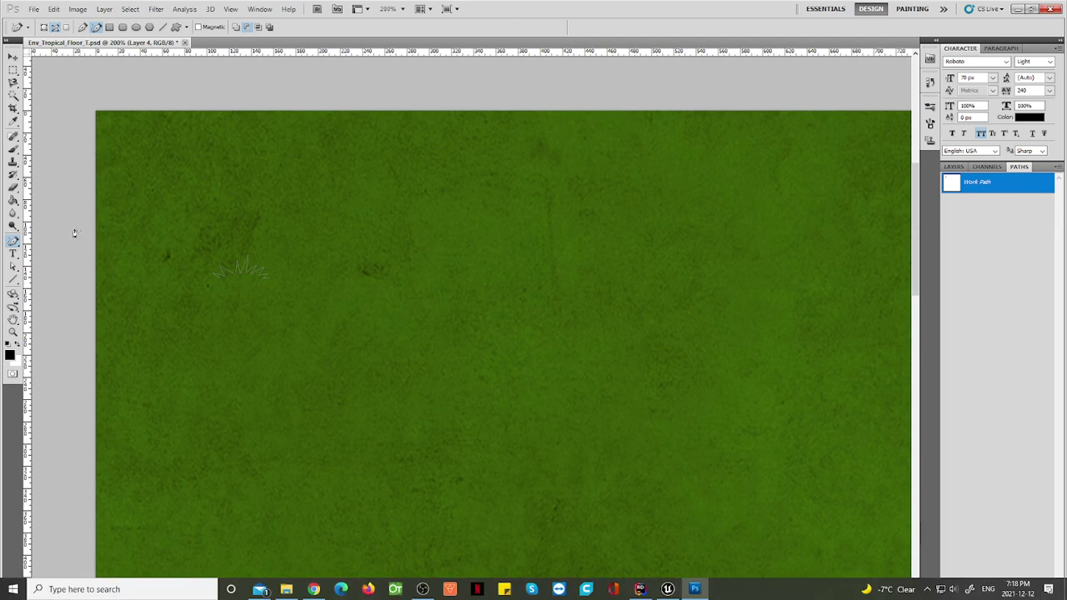
- Try stroking the grass-shaped work path with the black brush at its current size, and undo the stroke
left_click(13, 148)
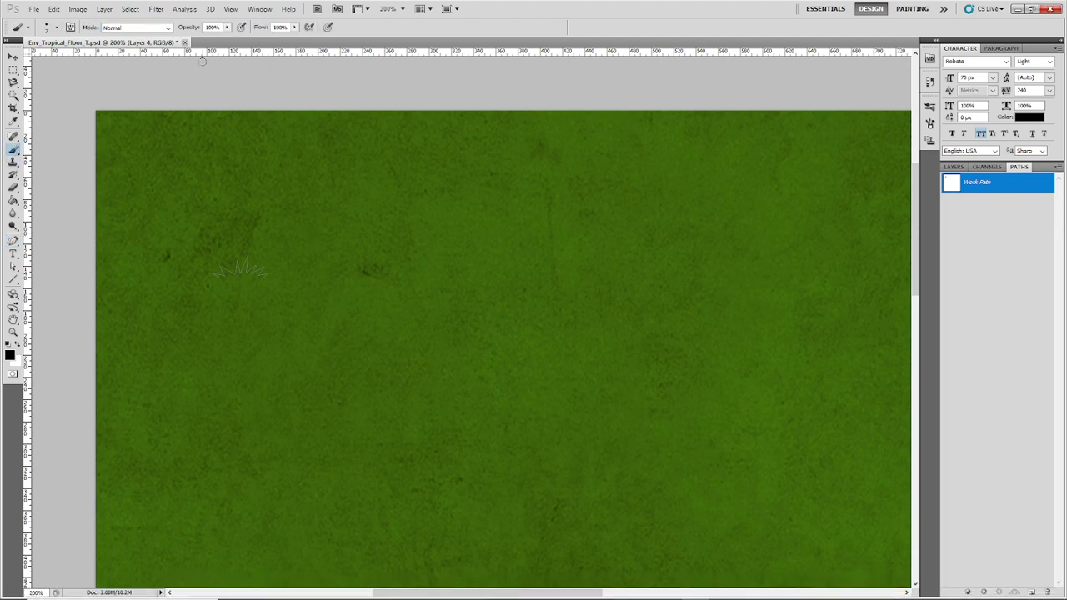
left_click(984, 592)
scroll(246, 270, "up", 1)
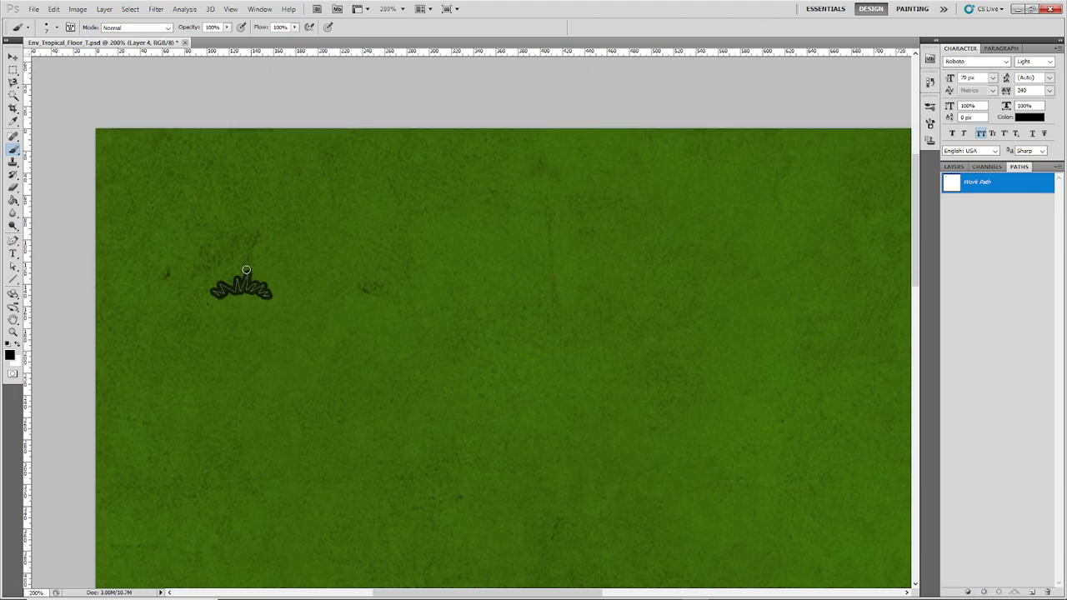
scroll(246, 270, "up", 1)
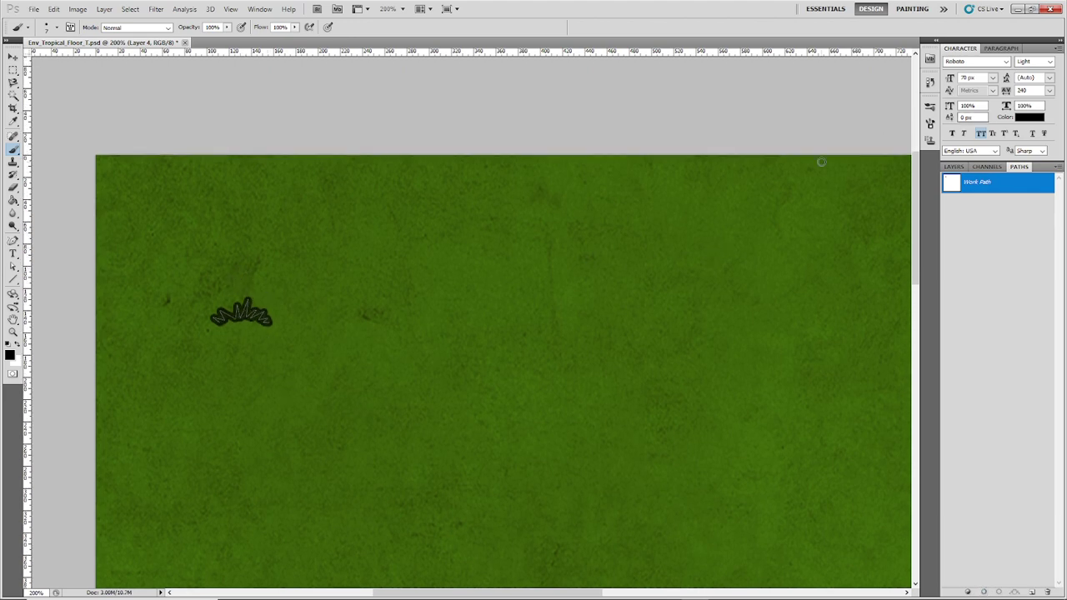
key("ctrl+z")
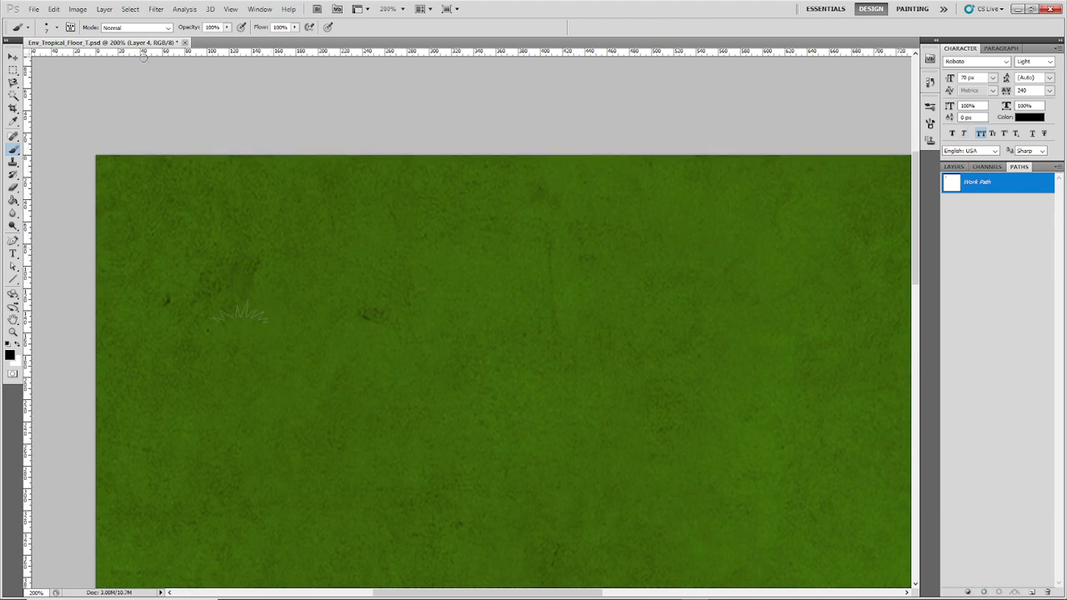
- Try stroking the grass-shaped work path with a 2 px black brush, and undo the stroke
left_click(56, 27)
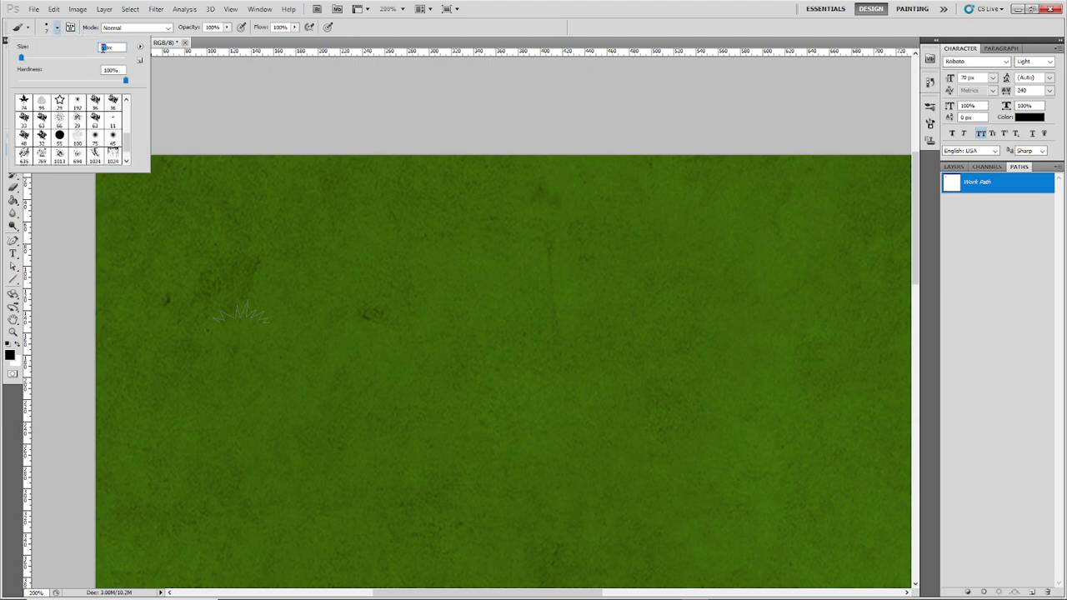
type("2")
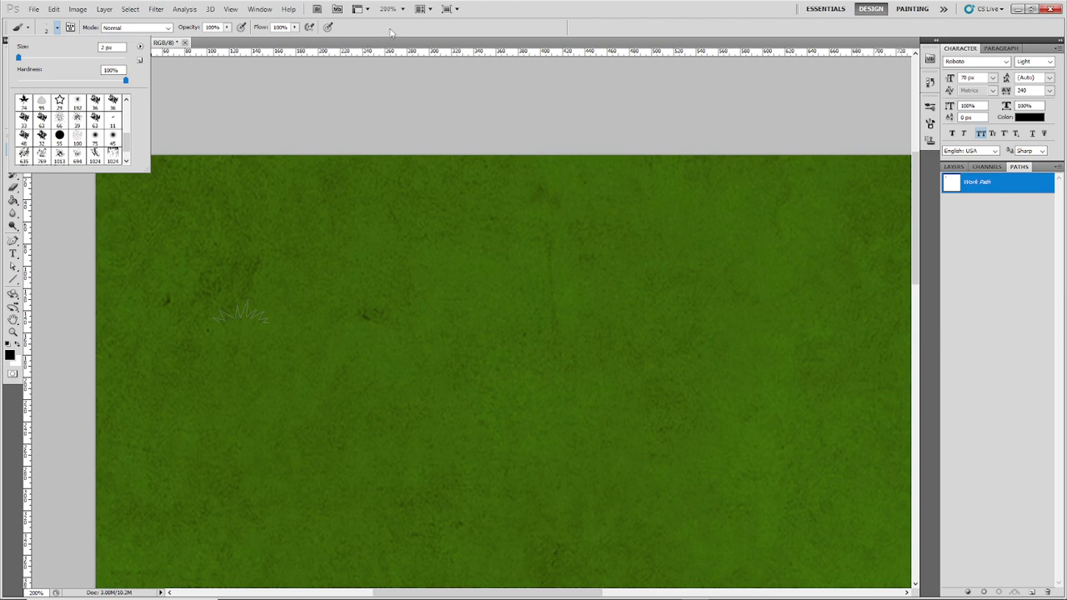
key("Return")
left_click(983, 592)
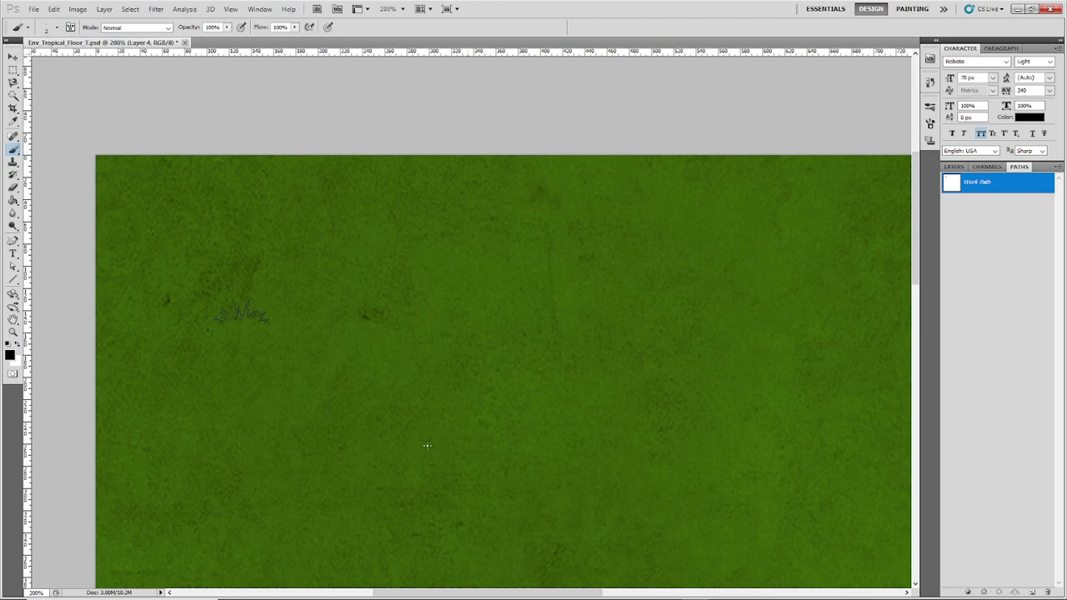
scroll(253, 320, "up", 2)
key("ctrl+equal")
key("ctrl+equal")
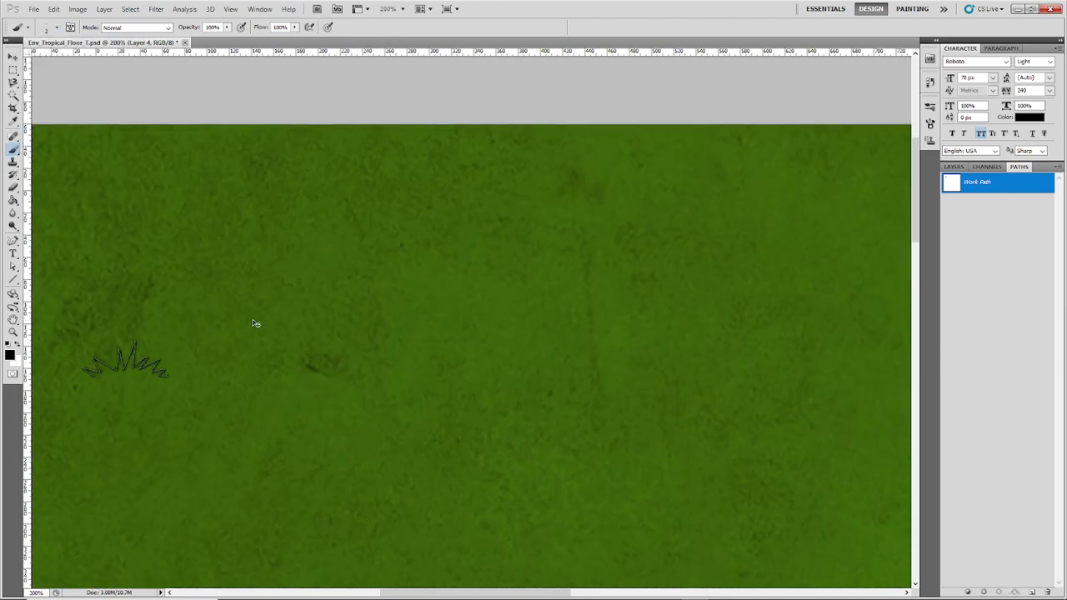
left_click_drag(142, 277, 356, 287)
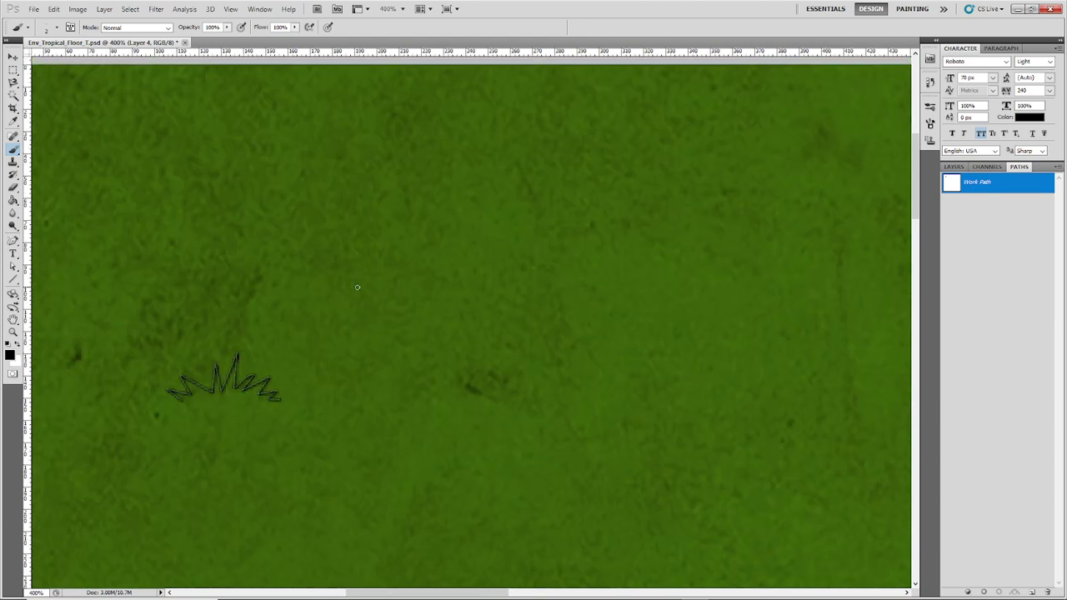
key("ctrl+z")
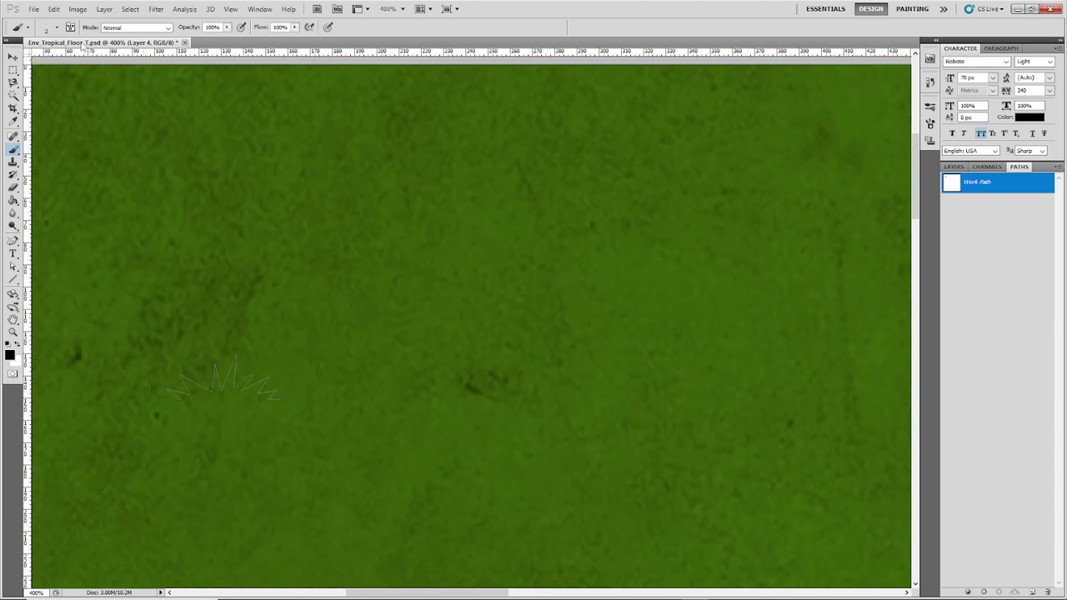
- Set the brush size to 3 px and stroke the grass-shaped work path in black on Layer 4
left_click(56, 28)
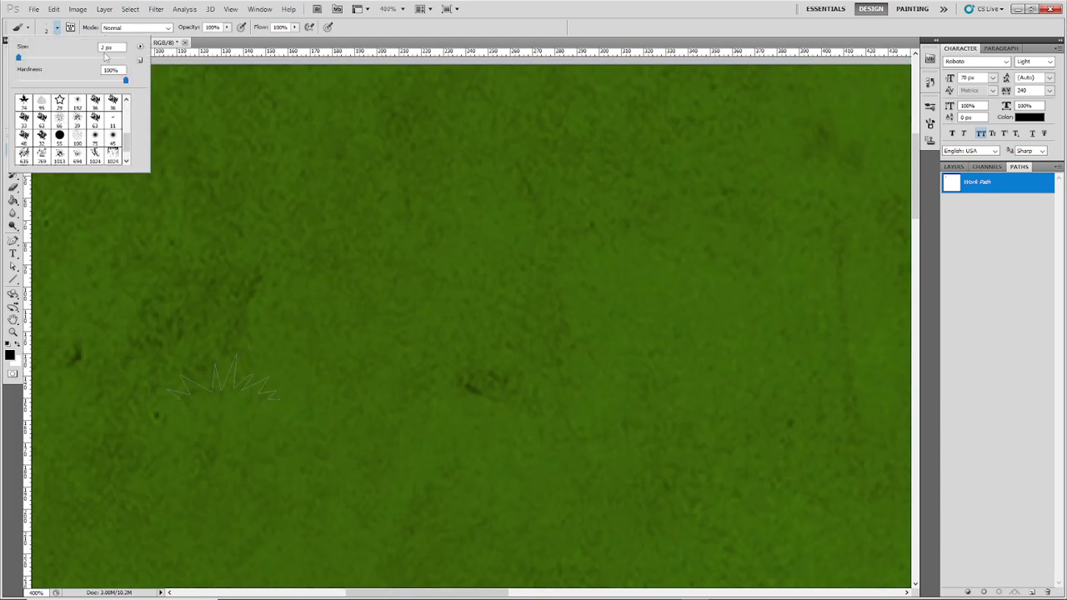
type("3")
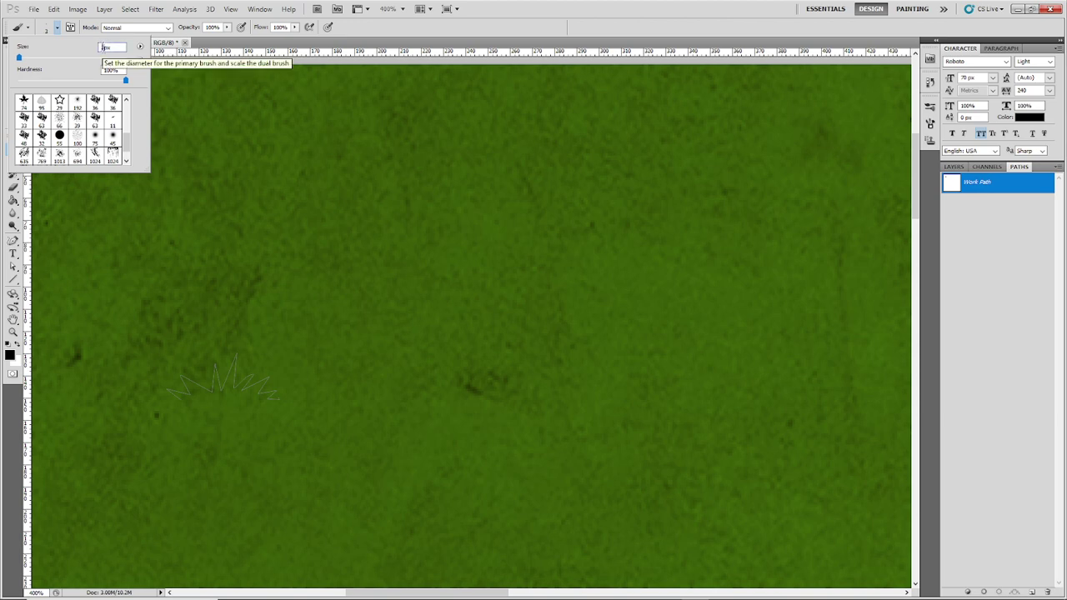
left_click(357, 28)
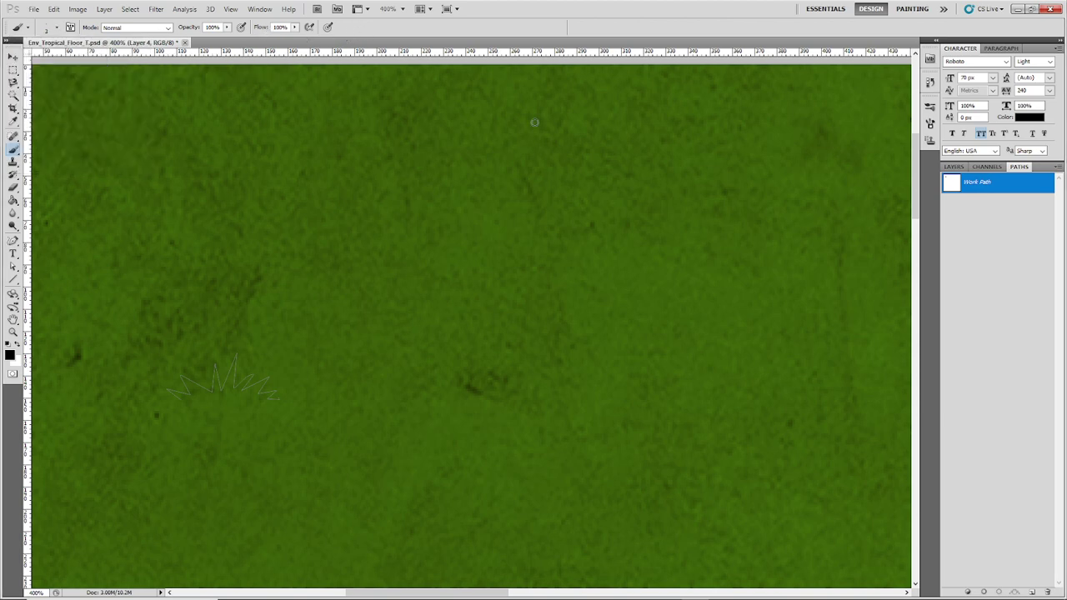
left_click(985, 591)
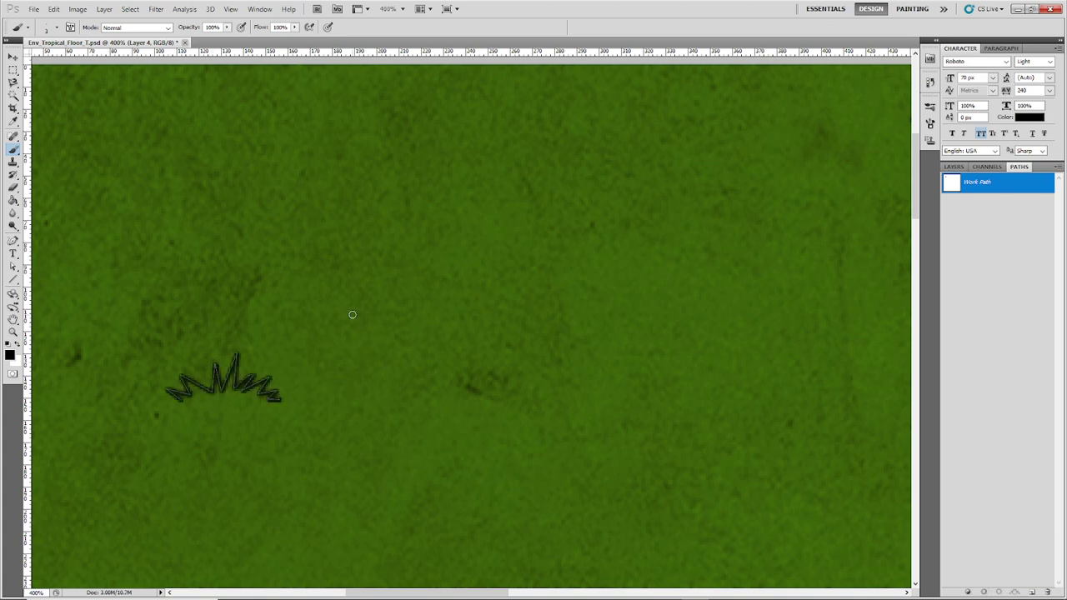
- Export the floor texture for web as the JPEG Env_Tropical_Floor_T.jpg in the Textures folder
scroll(352, 314, "down", 4, "alt")
scroll(352, 315, "down", 1, "alt")
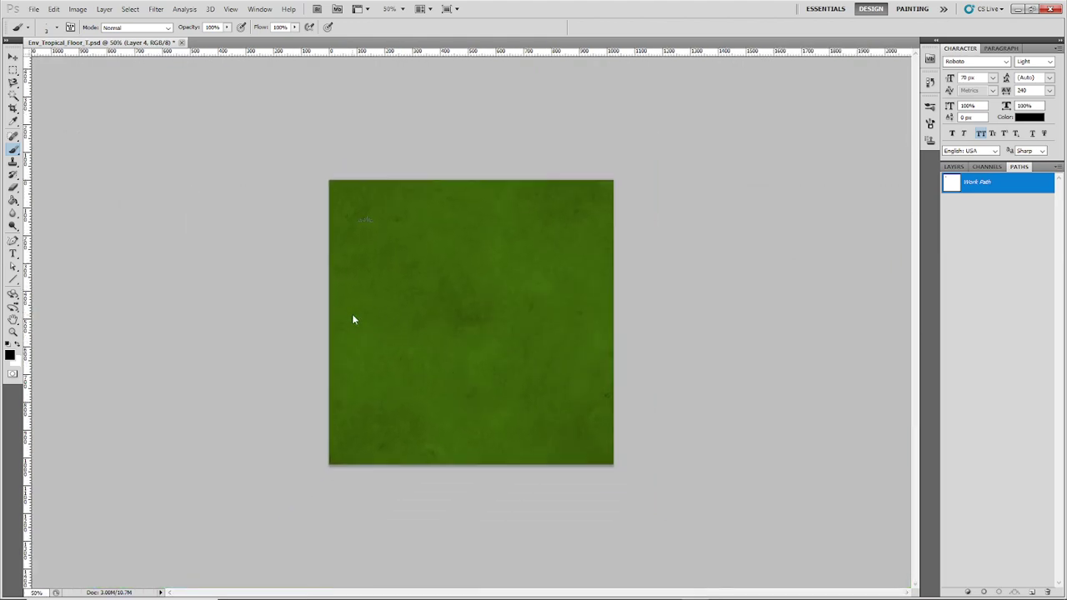
key("ctrl+alt+shift+s")
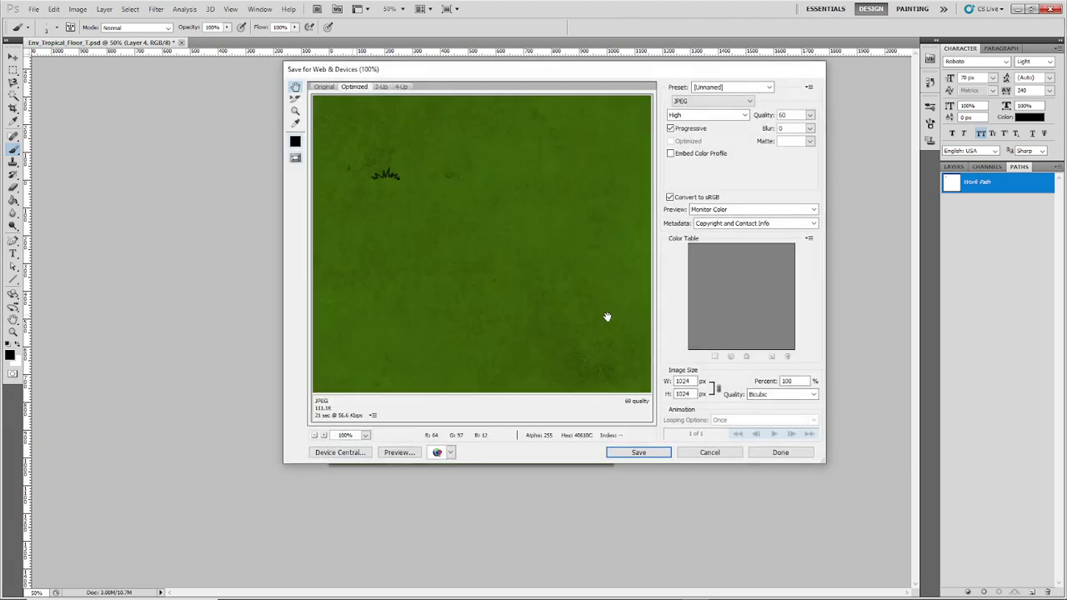
left_click(638, 453)
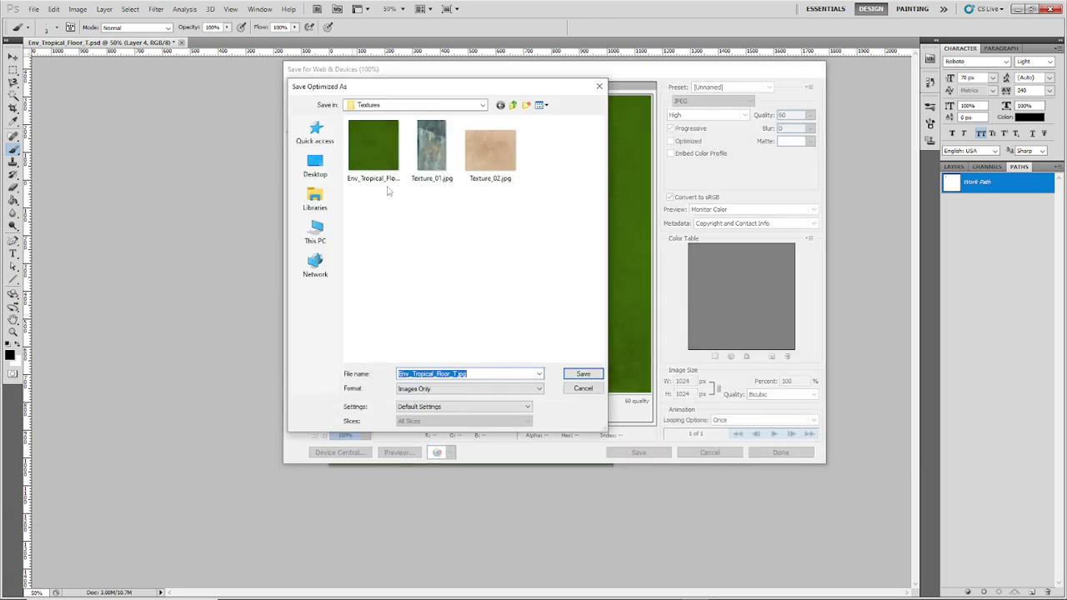
left_click(583, 374)
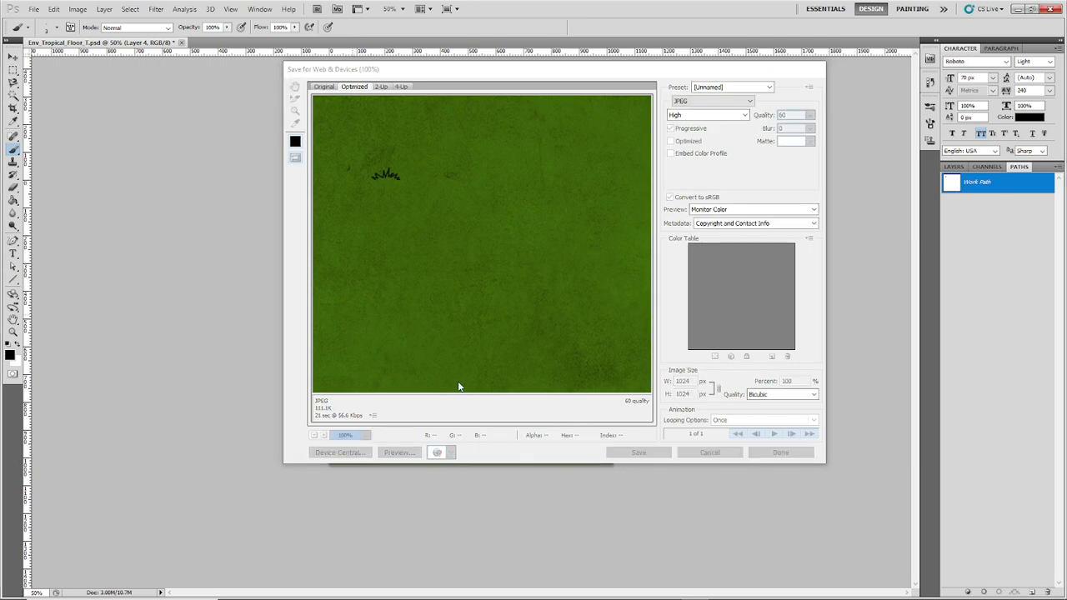
- Switch to Unreal Editor and reimport the Env_Tropical_Floor_T texture
key("alt+Tab")
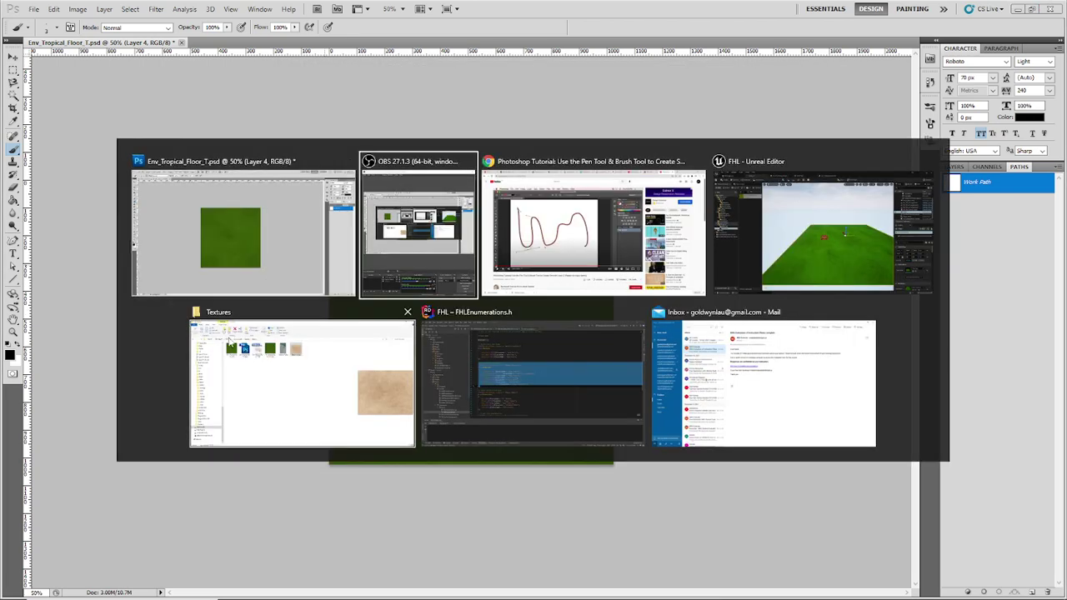
key("alt+Tab")
key("Tab")
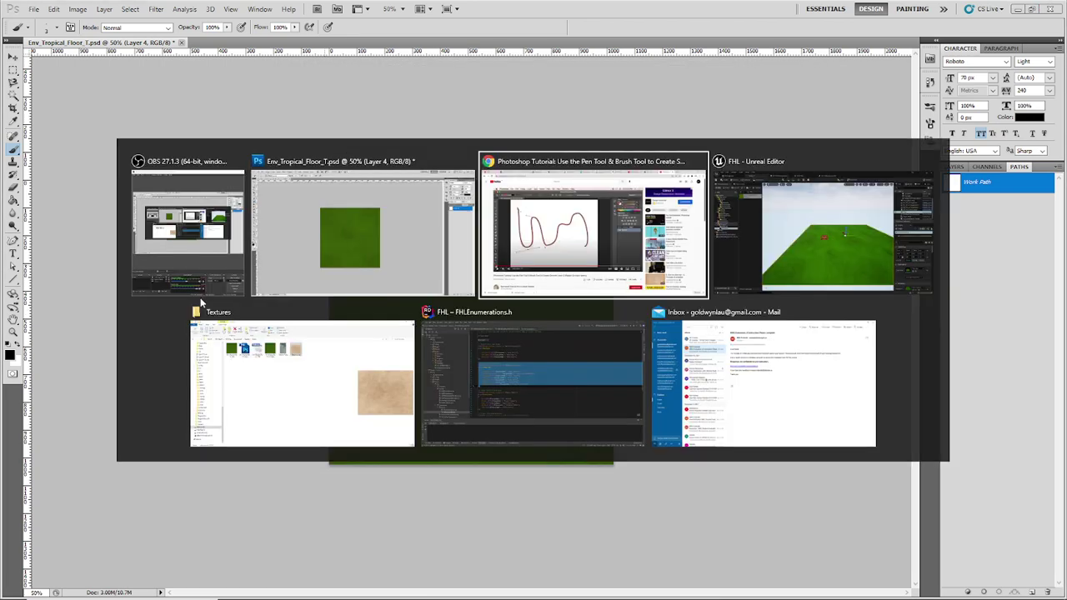
key("alt+Tab")
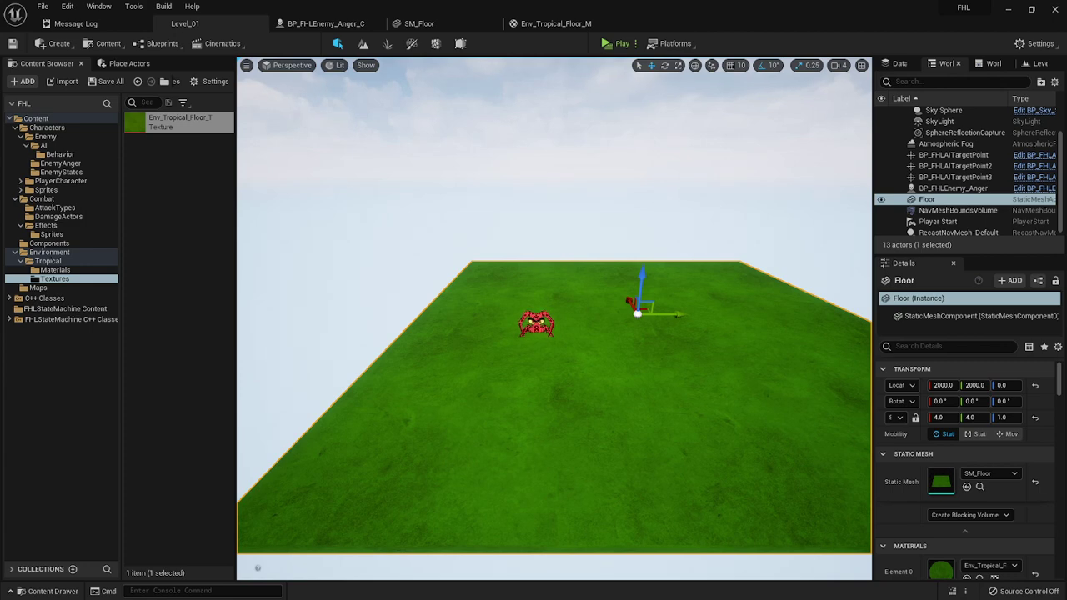
right_click(134, 129)
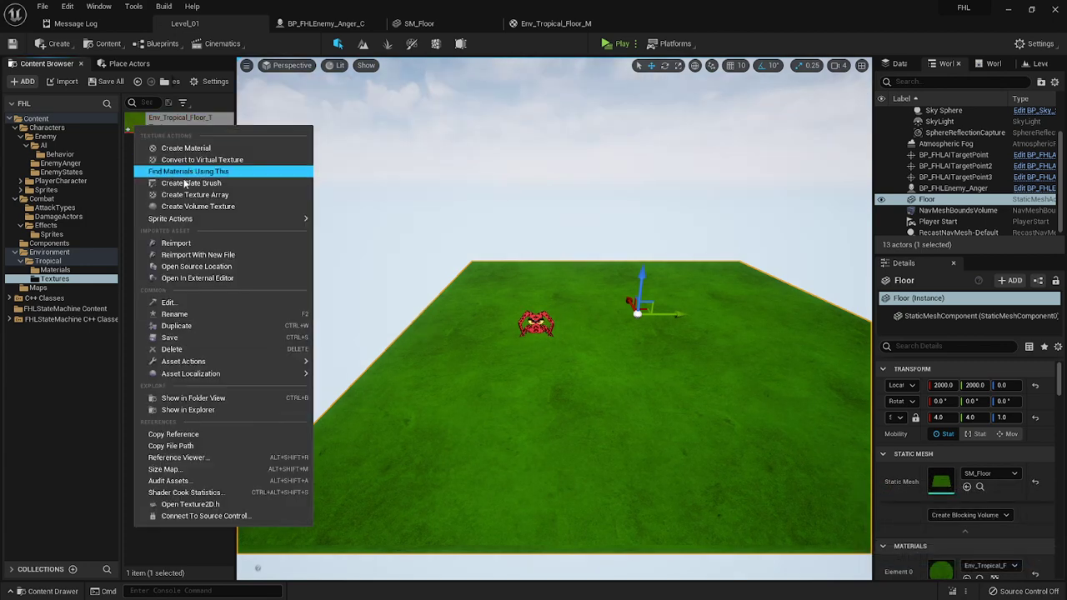
left_click(219, 243)
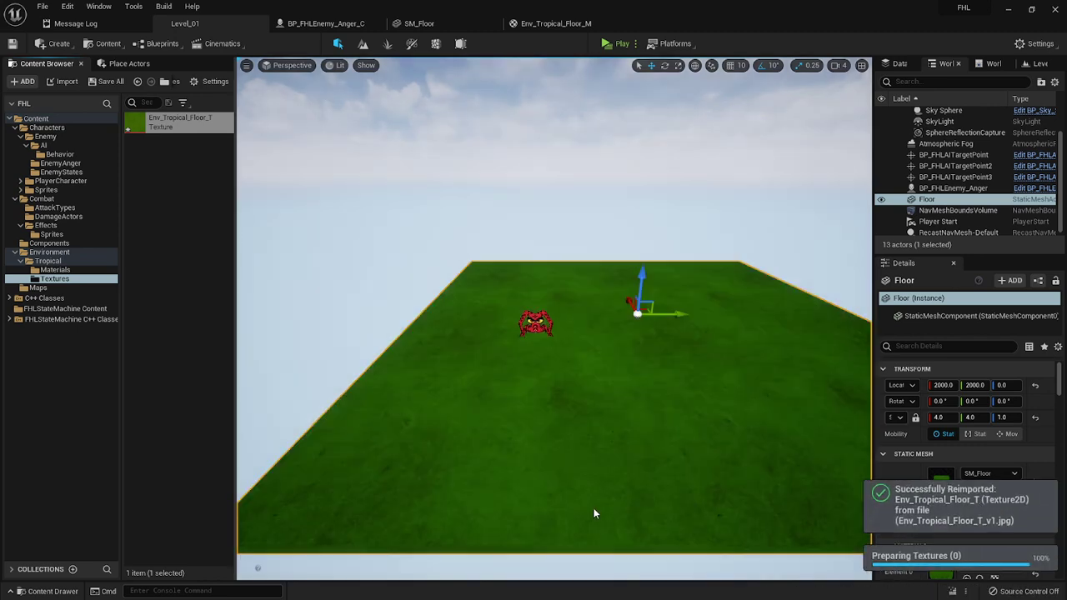
- Examine the floor surface in Level_01 up close for the grass detail from the reimported texture
right_click_drag(646, 490, 597, 482)
key("w")
key("w")
key("e")
key("d")
key("w")
key("w")
key("s")
key("w")
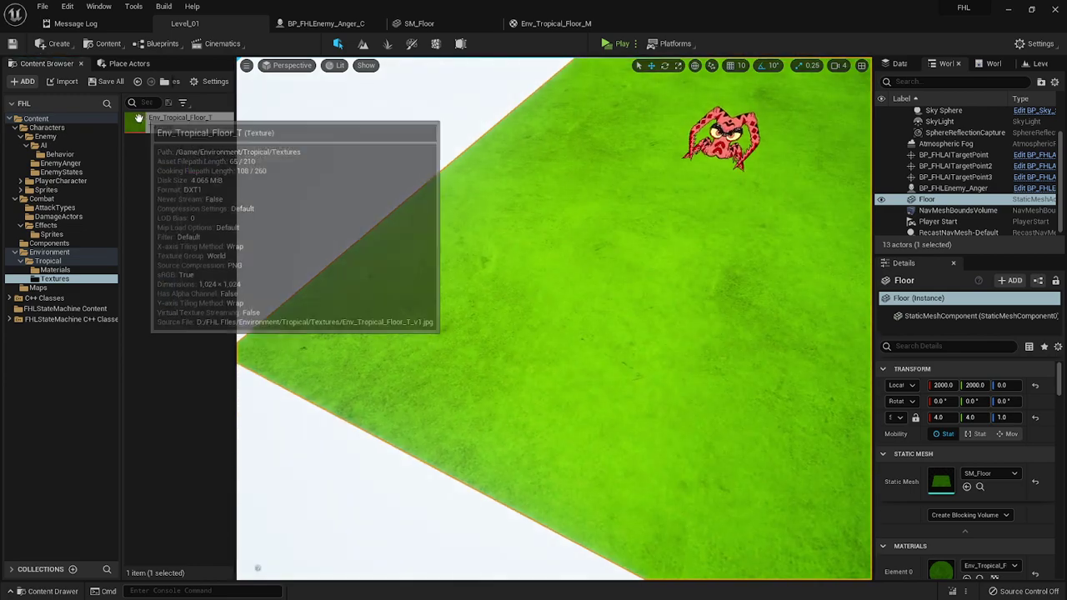
- Open the Env_Tropical_Floor_T texture in Unreal Editor and compare it with the floor artwork in Photoshop
double_click(138, 118)
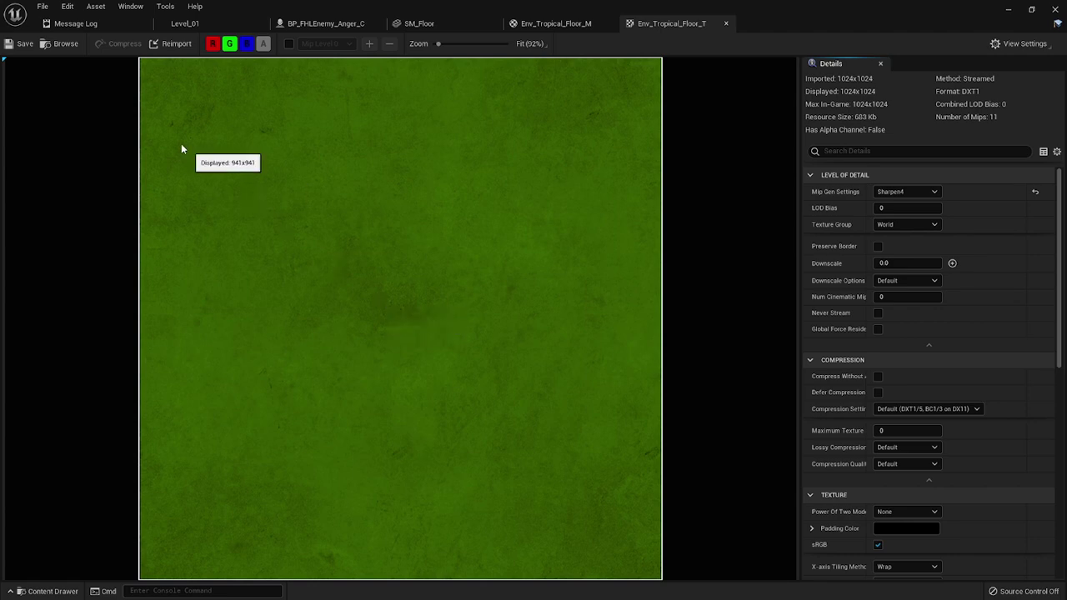
key("alt+Tab")
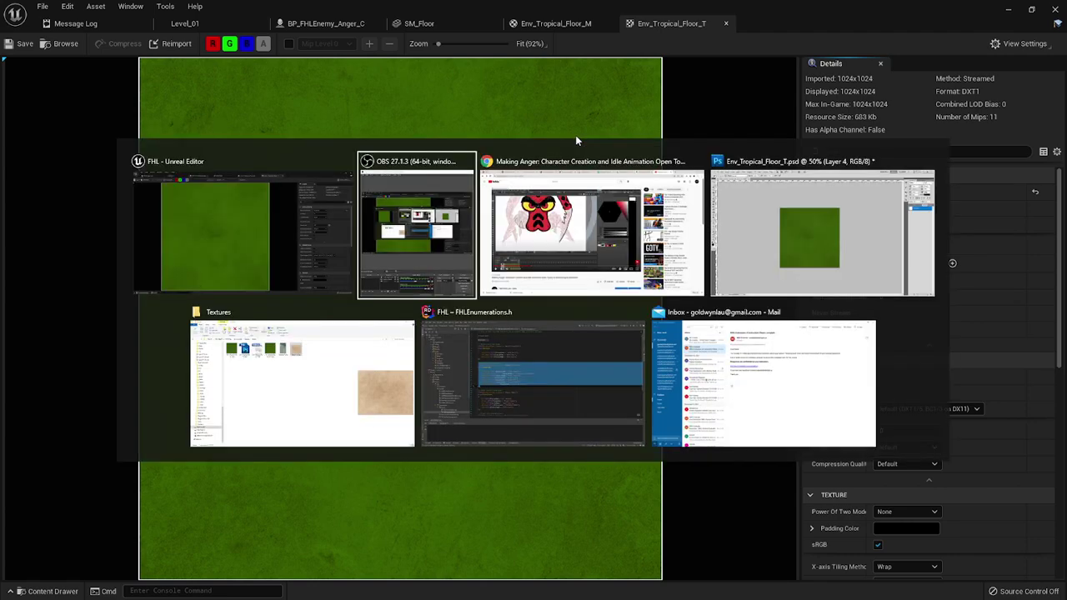
key("alt+Tab")
key("alt+Tab")
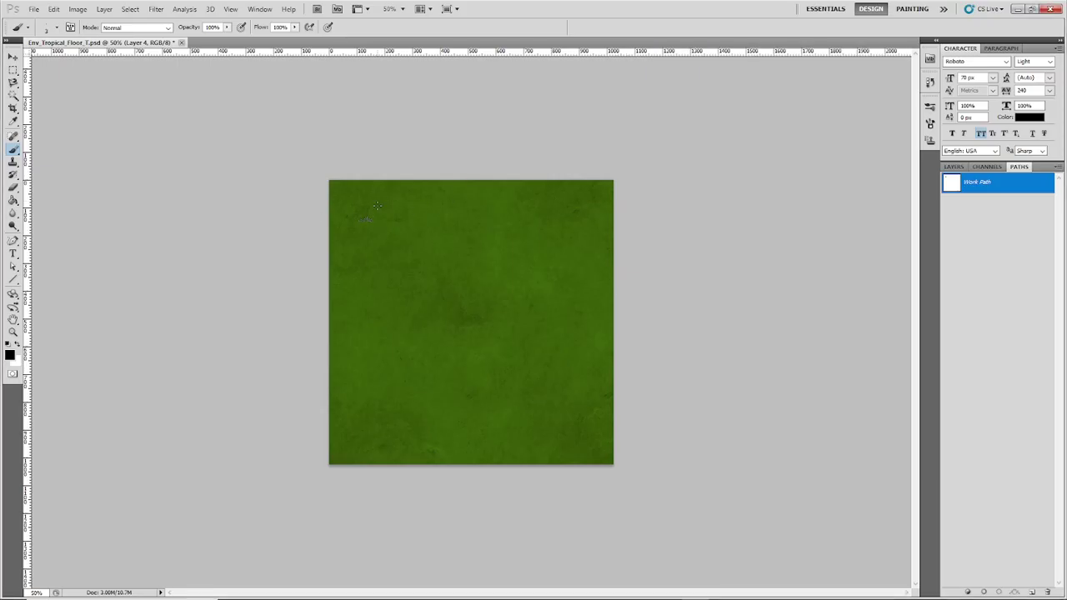
key("alt+Tab")
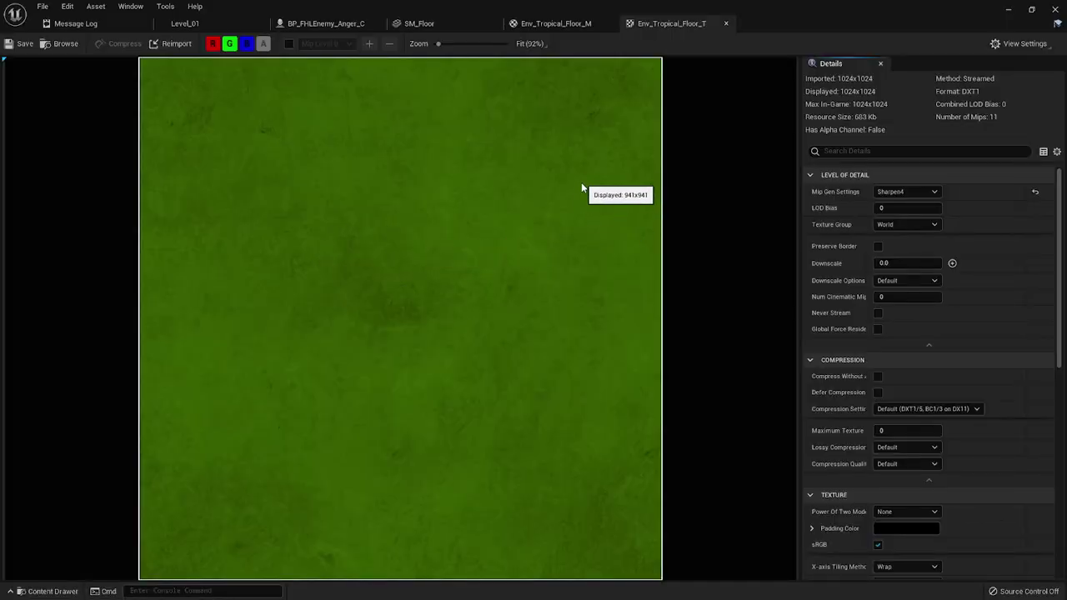
key("alt+Tab")
key("alt+Tab")
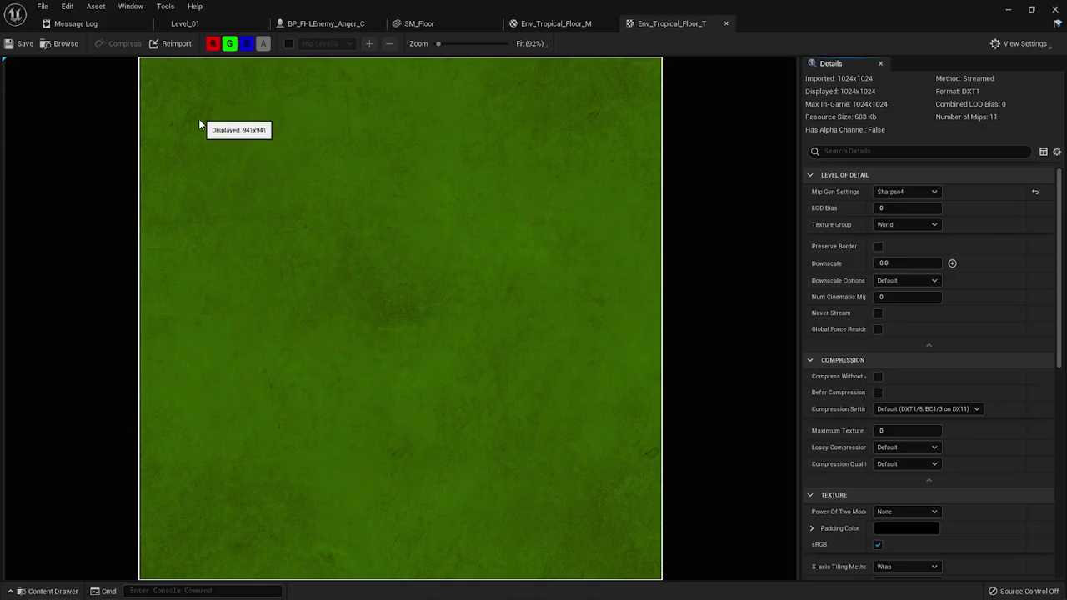
key("alt+Tab")
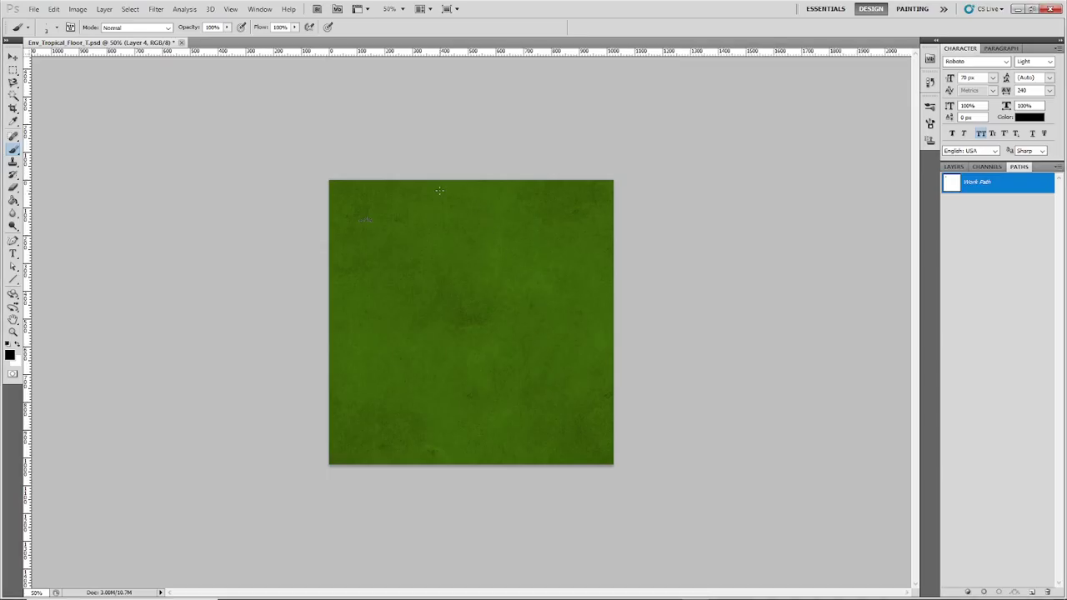
- Export the floor texture for web as a JPEG, replacing Env_Tropical_Floor_T_v1.jpg in the Textures folder
left_click(954, 167)
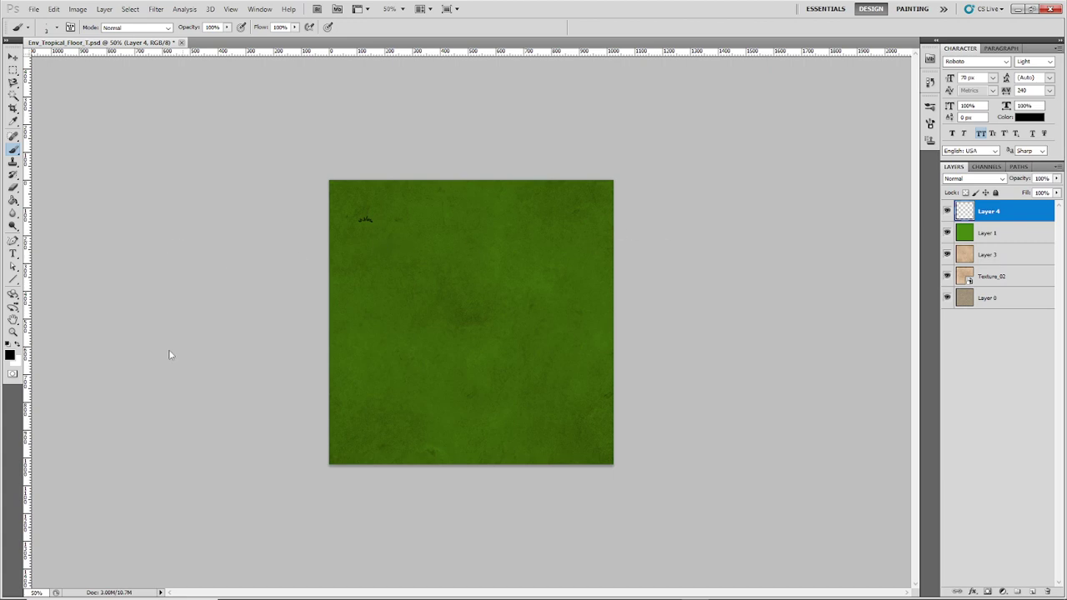
key("ctrl+alt+shift+s")
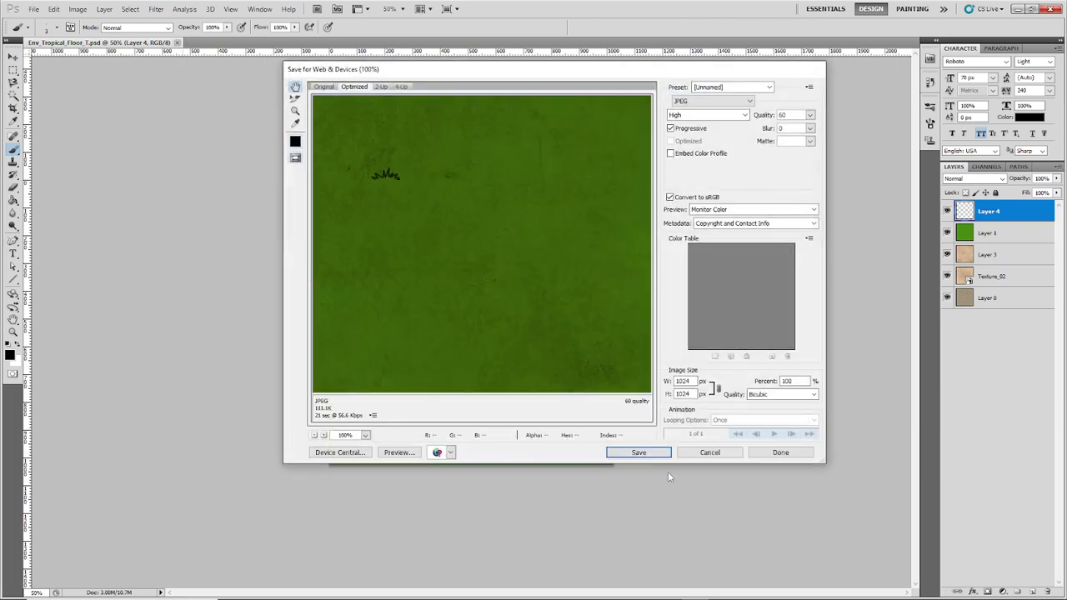
left_click(638, 452)
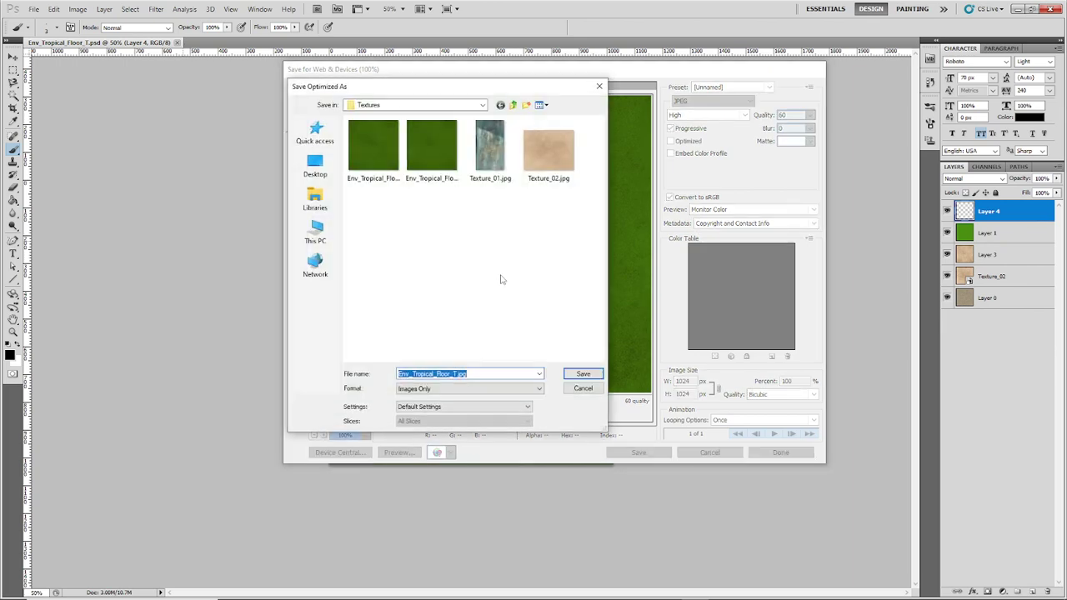
left_click(441, 143)
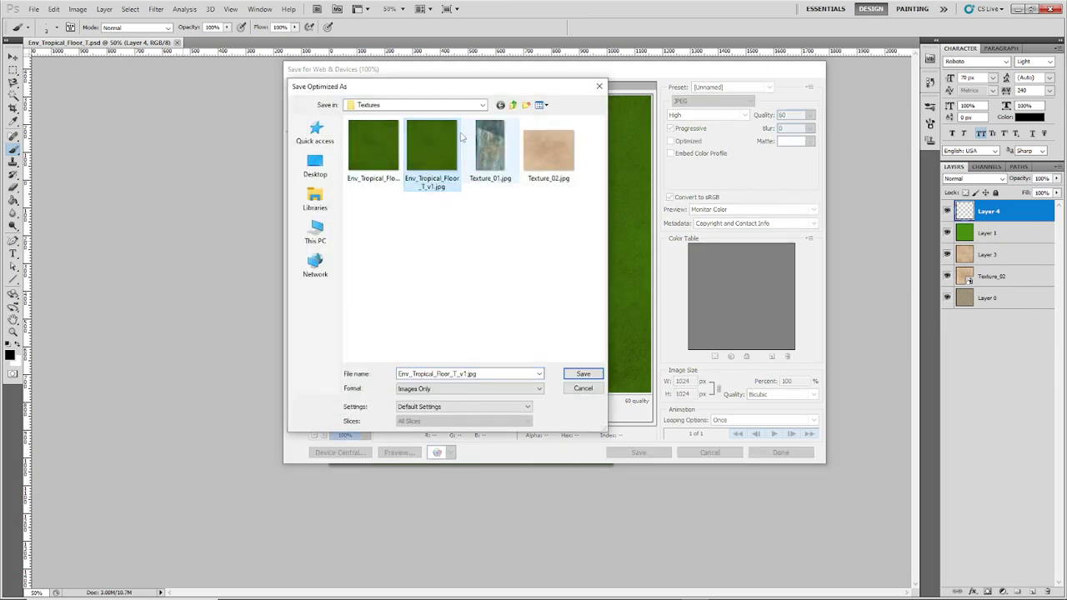
left_click(377, 142)
left_click(441, 148)
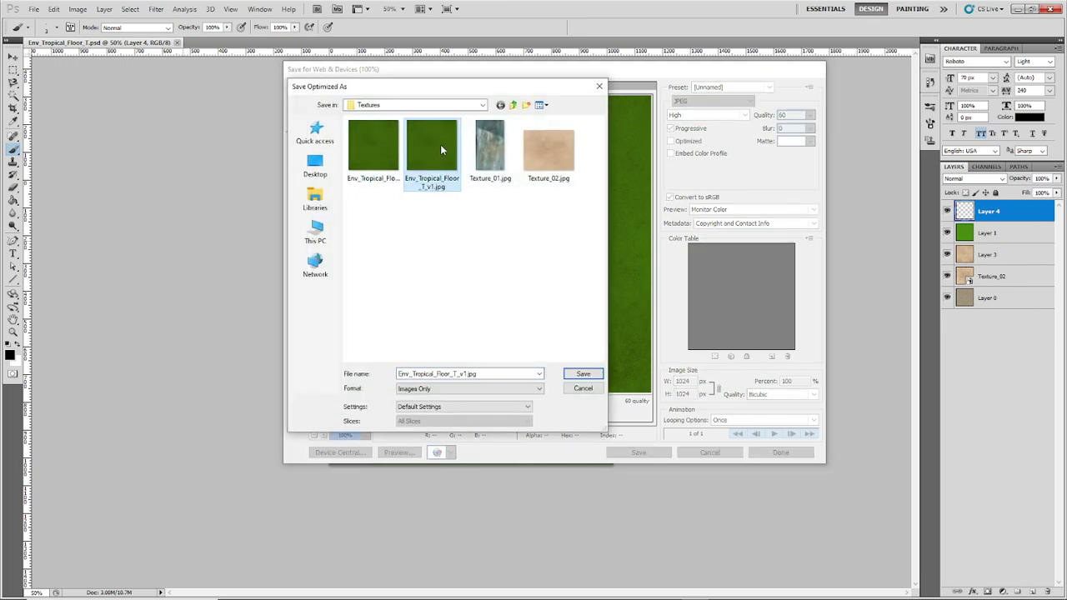
left_click(380, 153)
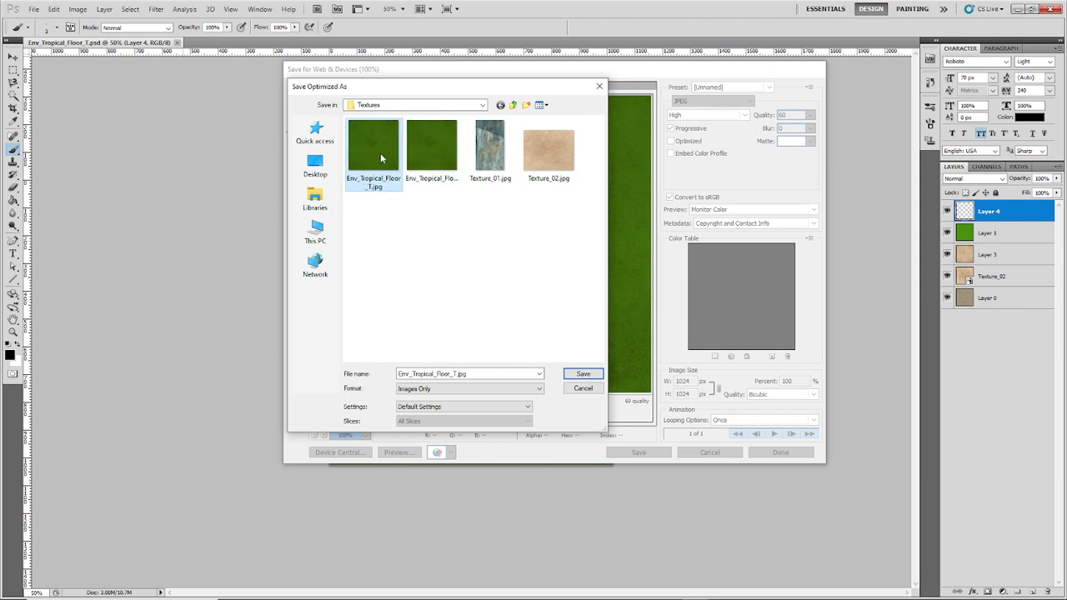
left_click(427, 156)
left_click(585, 375)
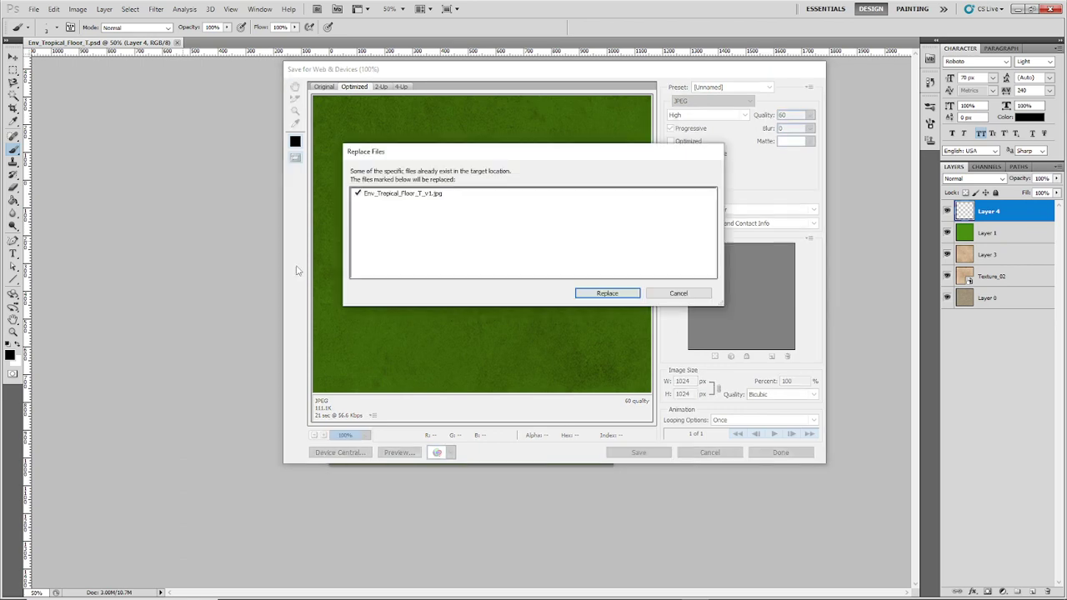
left_click(607, 293)
- Switch to the Textures folder in File Explorer and delete Env_Tropical_Floor_T.jpg
key("alt+Tab")
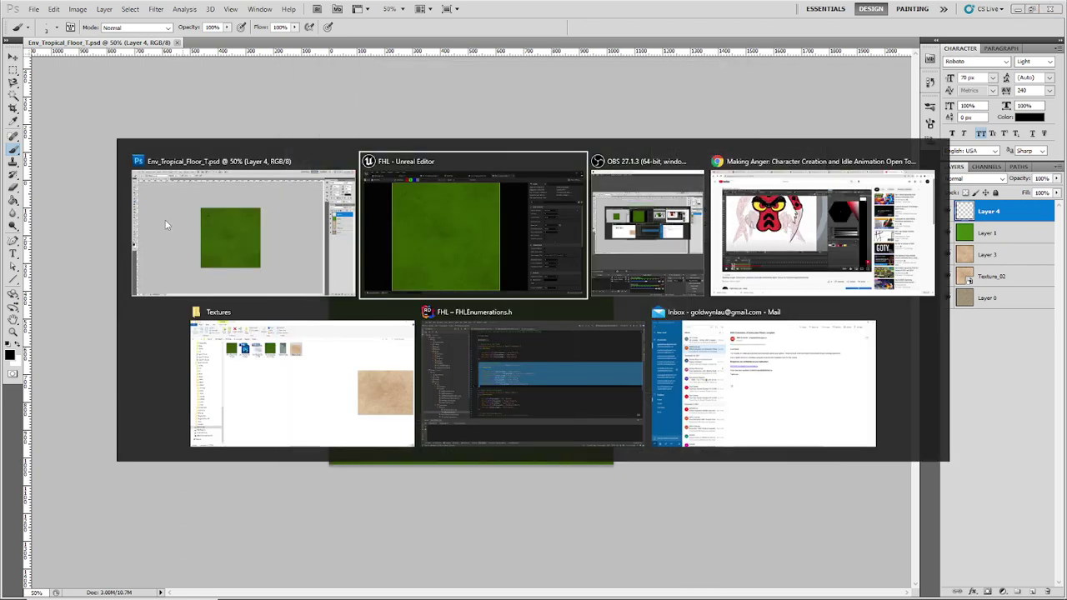
key("alt+Tab")
key("alt+Tab")
key("alt+Tab")
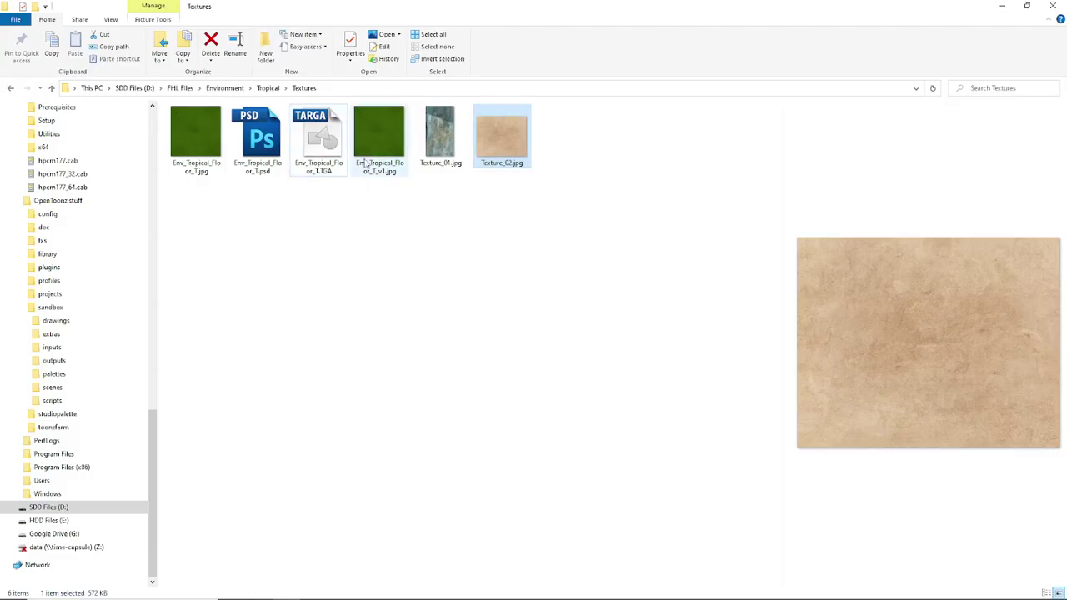
left_click(190, 147)
key("Delete")
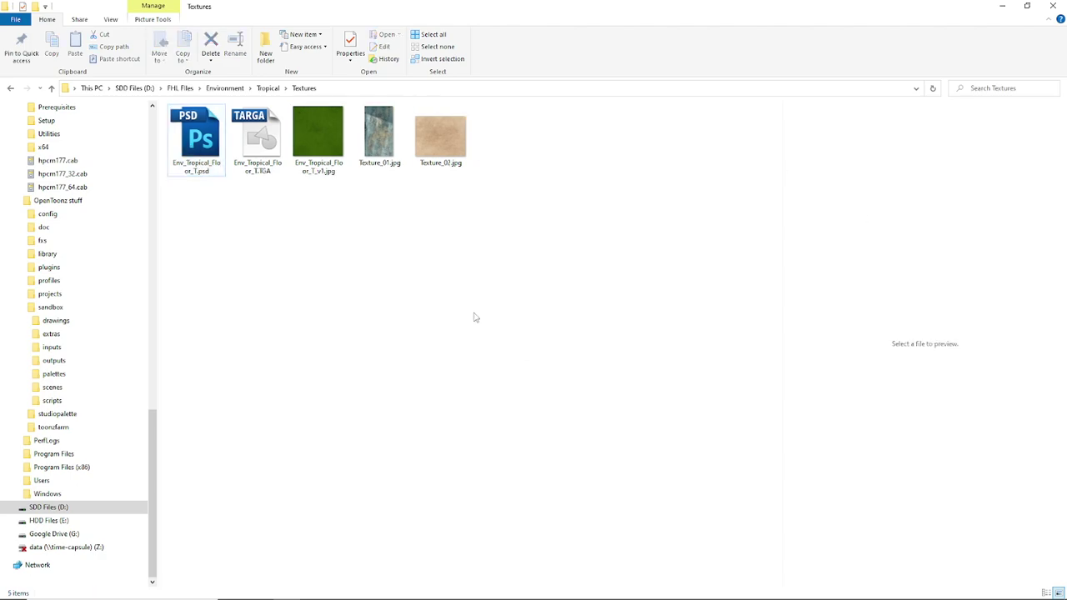
- Switch to Unreal Editor and reimport the Env_Tropical_Floor_T texture from the Level_01 content browser
key("alt+Tab")
key("alt+Tab")
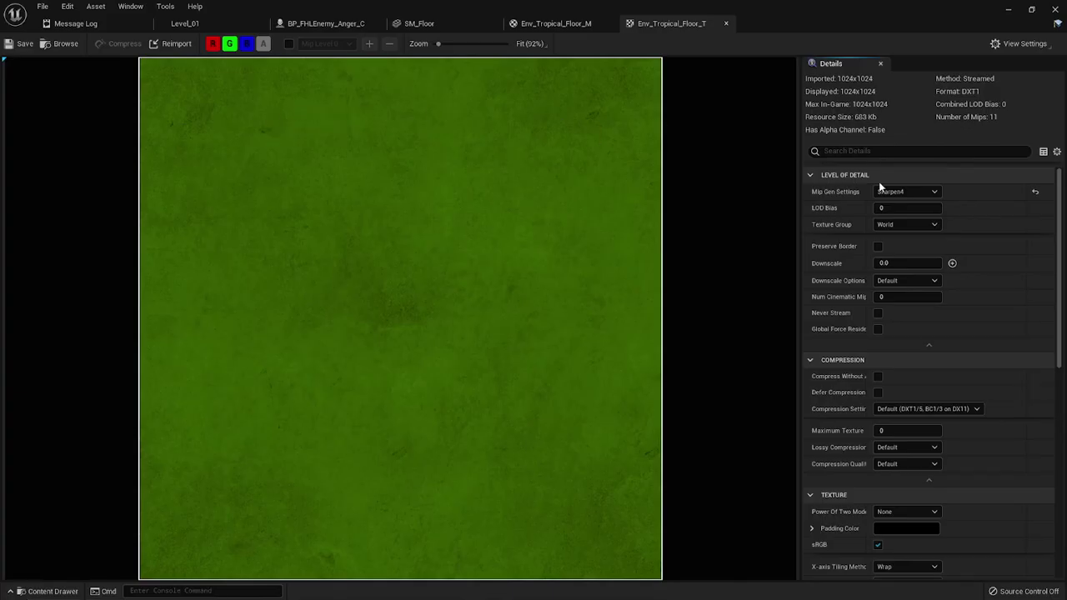
left_click(181, 23)
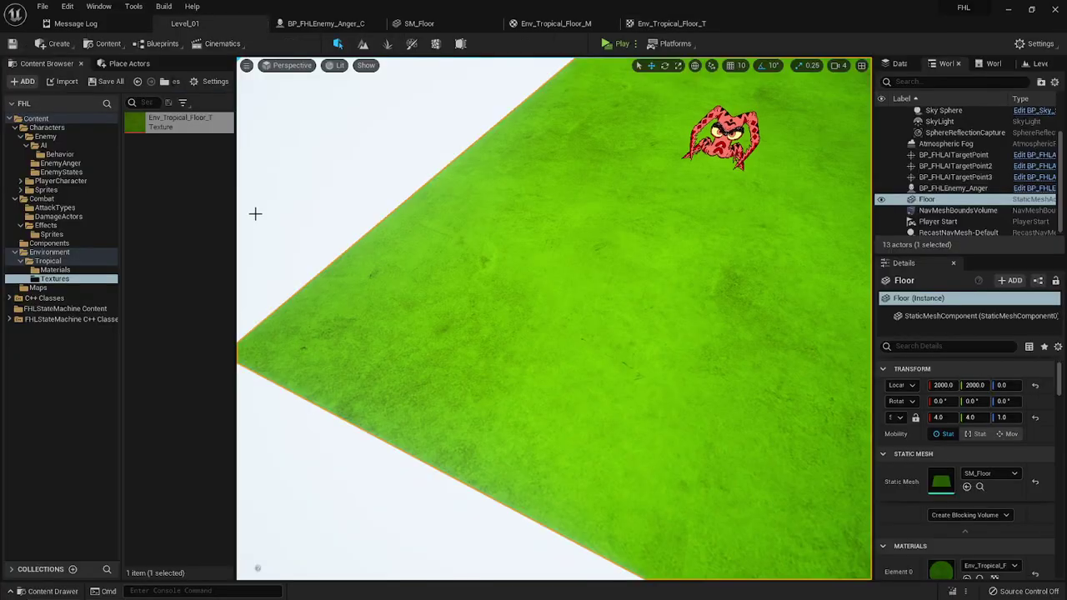
right_click(168, 135)
mouse_move(242, 350)
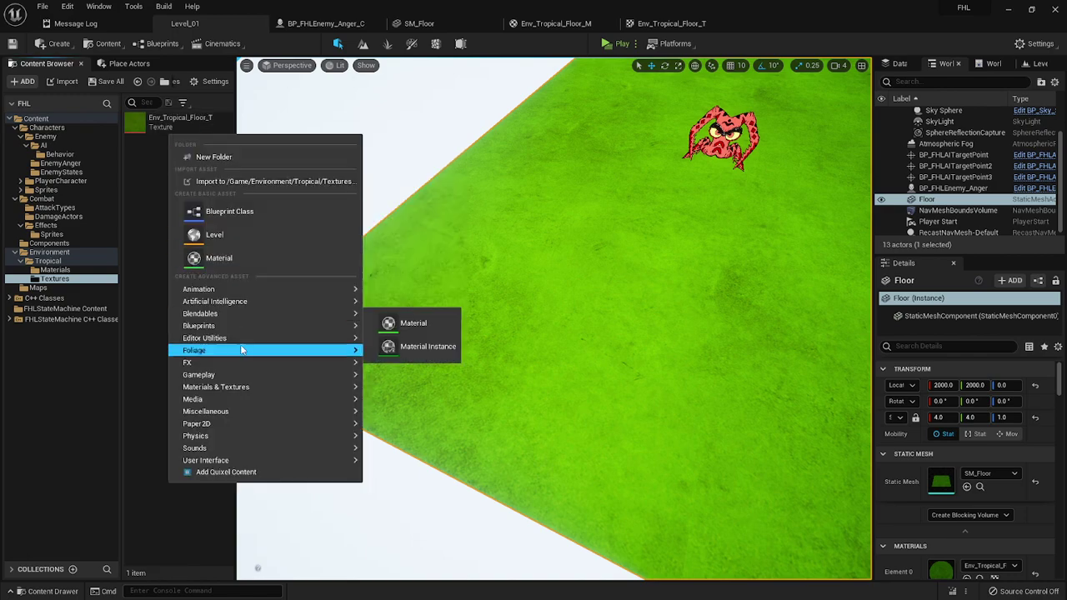
right_click(152, 119)
left_click(194, 237)
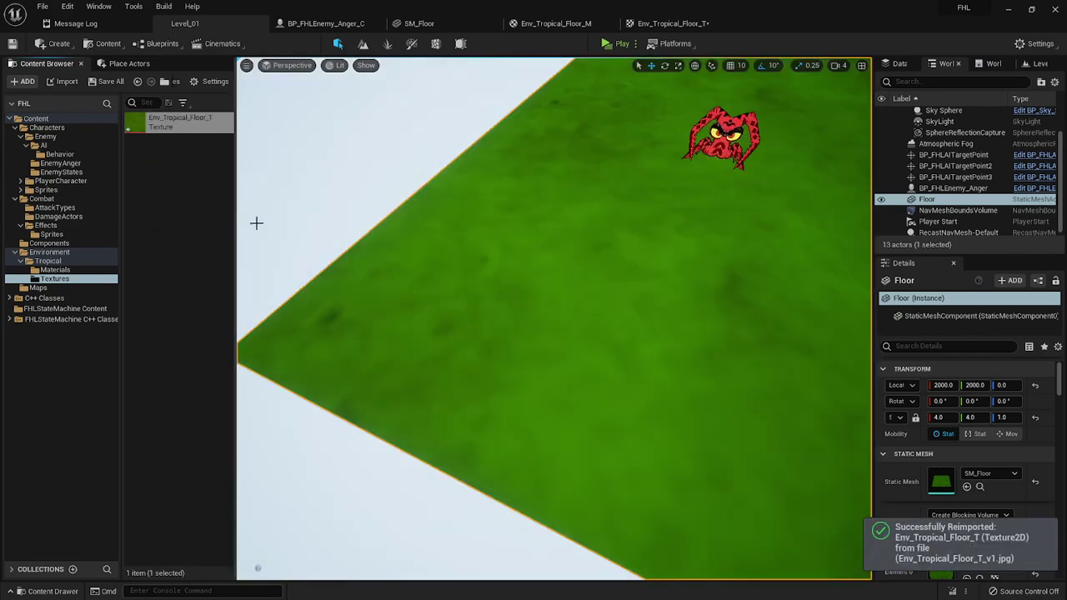
- Examine the drawn grass tuft on the Level_01 floor from several distances and angles
right_click_drag(469, 353, 470, 353)
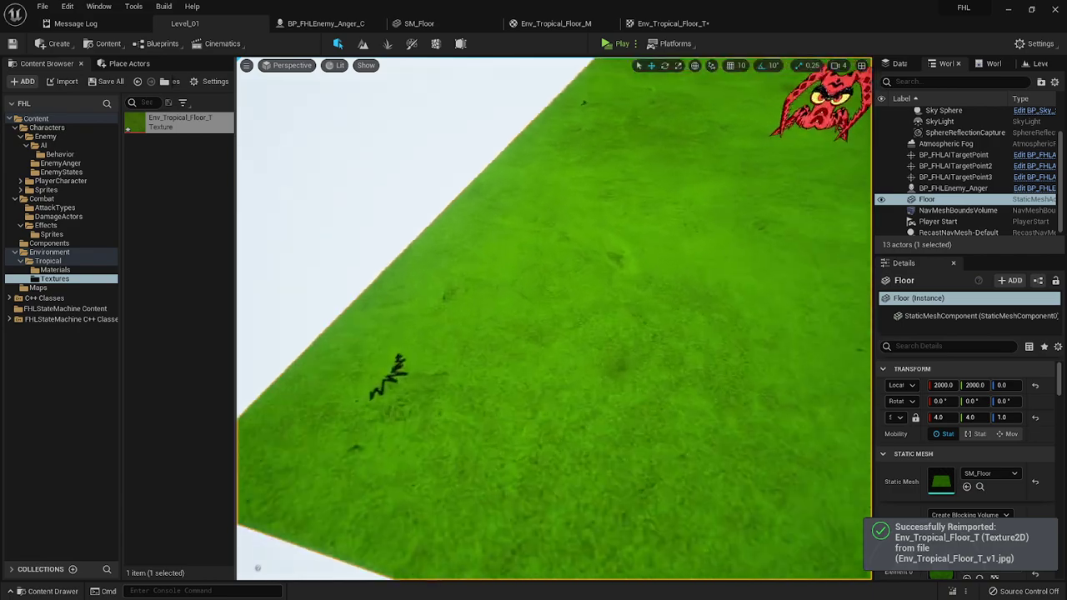
right_click_drag(553, 319, 283, 344)
key("s")
key("w")
right_click_drag(550, 340, 550, 342)
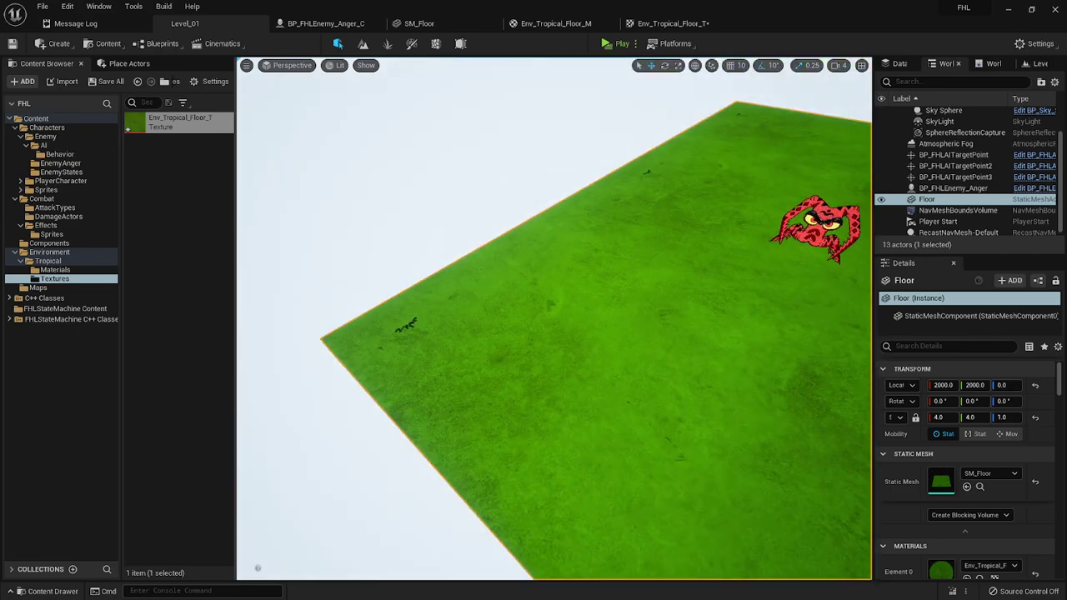
key("a")
right_click_drag(551, 342, 692, 254)
key("d")
key("e")
key("d")
key("q")
key("w")
key("a")
right_click_drag(566, 361, 472, 341)
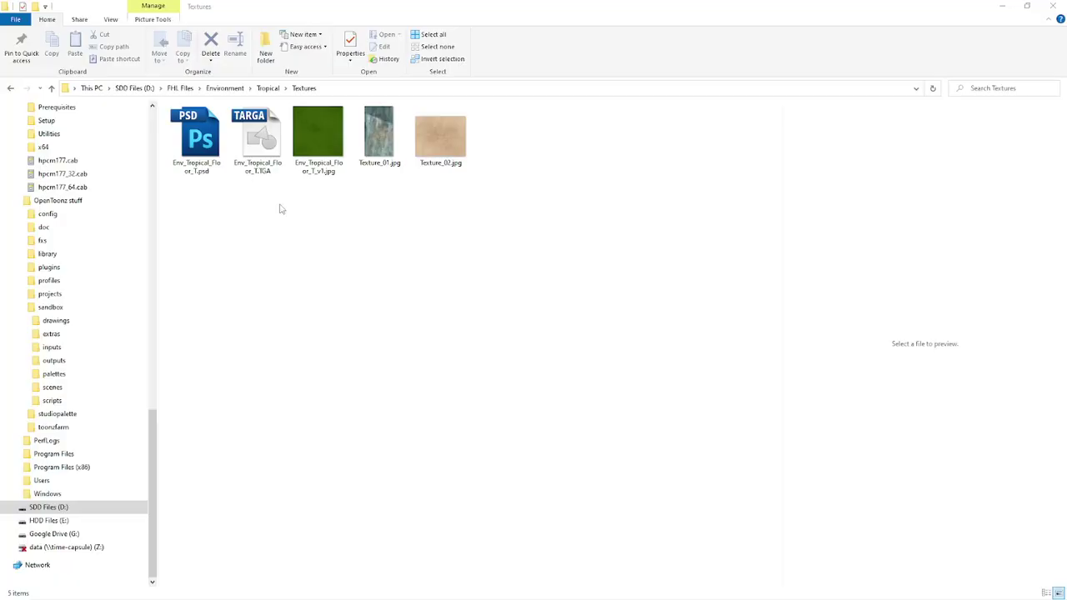
- Switch to Photoshop and view the grass tuft in the floor texture at 100% zoom
key("alt+Tab")
key("alt+Tab")
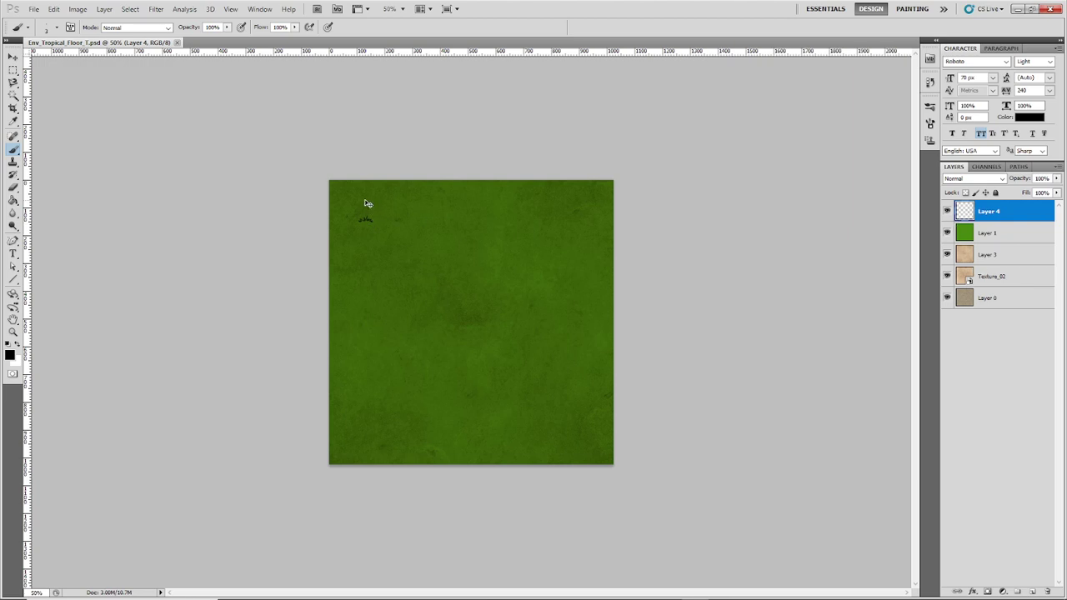
key("ctrl+plus")
key("ctrl+plus")
left_click_drag(353, 198, 437, 332)
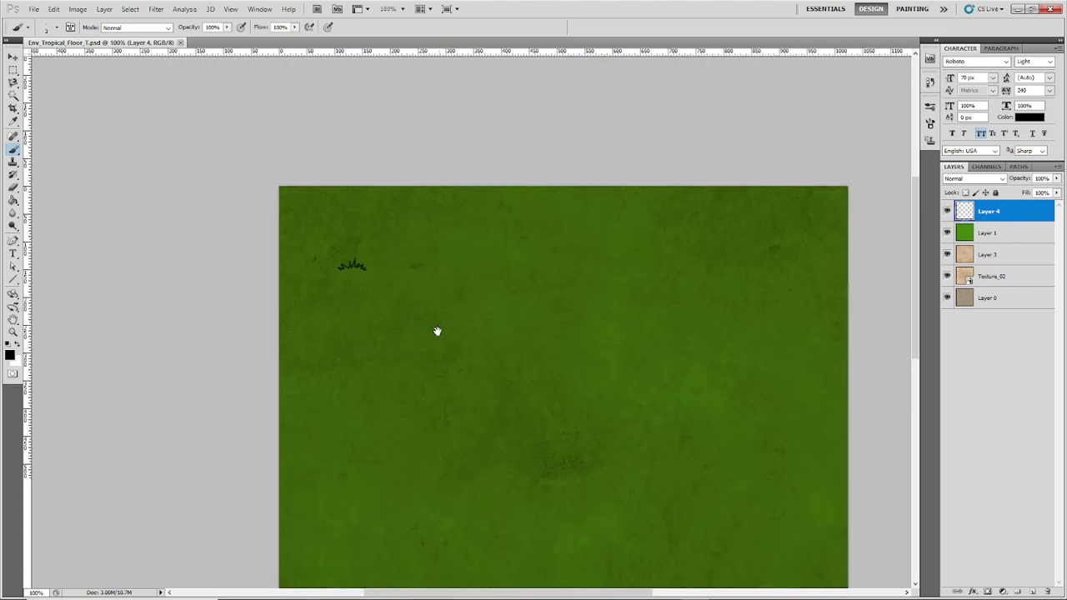
- Switch to Unreal Editor and play-test Level_01, walking the character around the floor to check the grass tufts
key("alt+Tab")
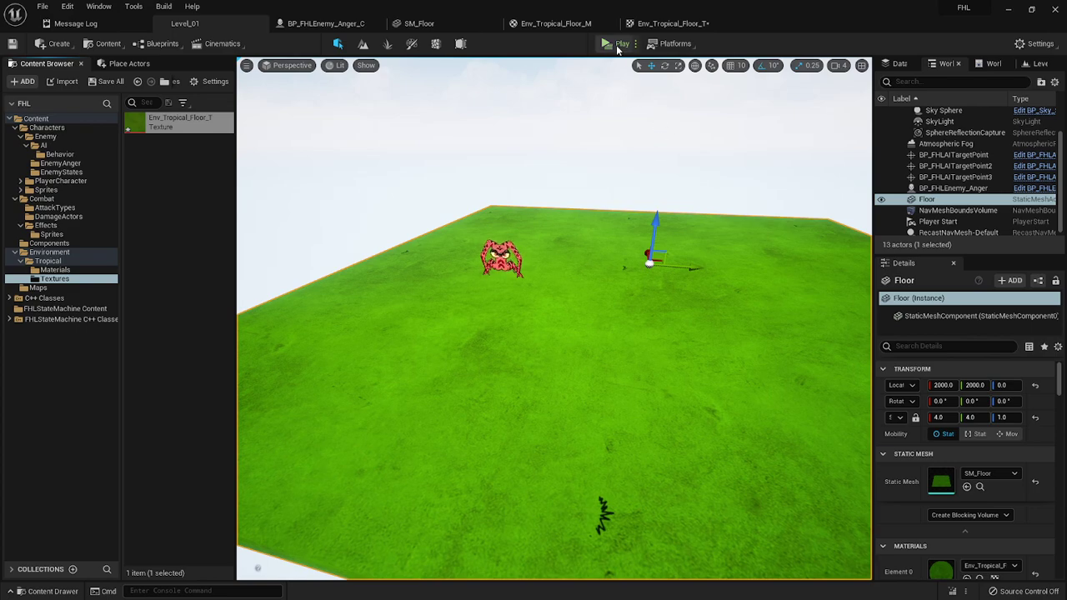
left_click(617, 46)
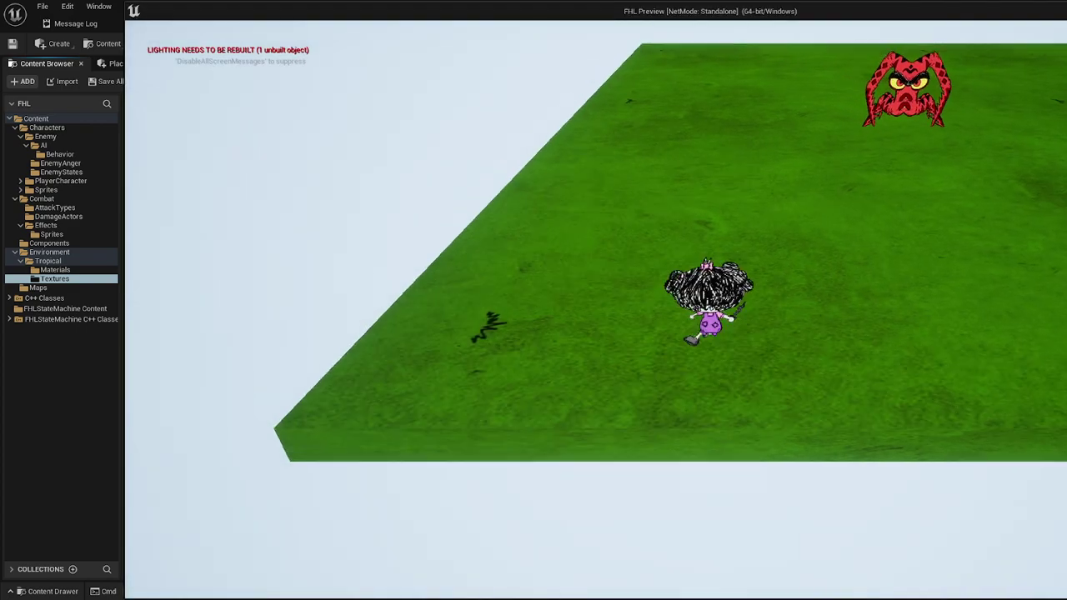
key("a")
key("s")
key("d")
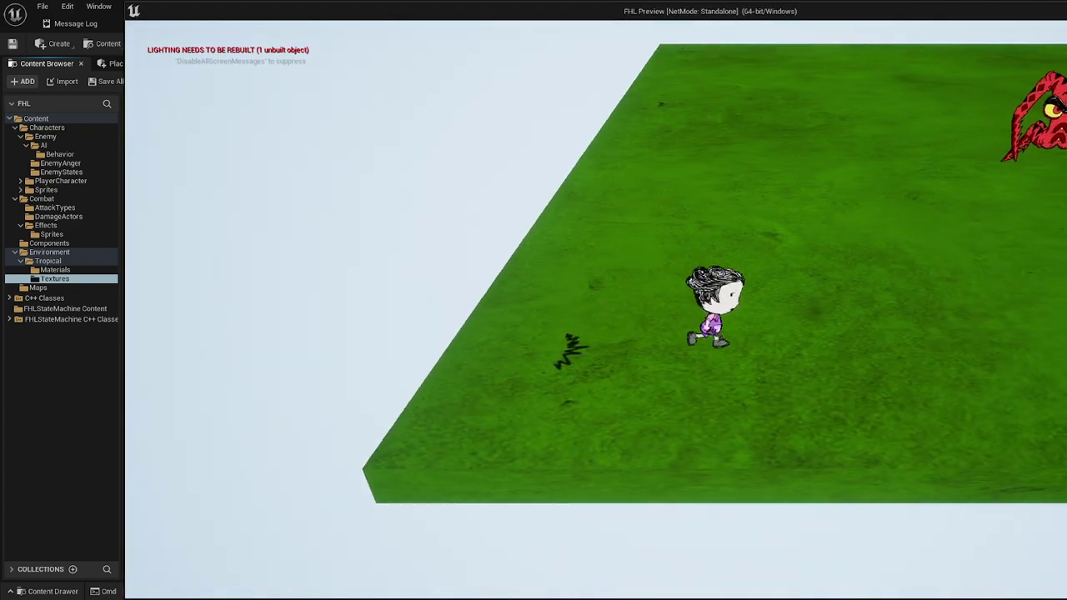
key("d")
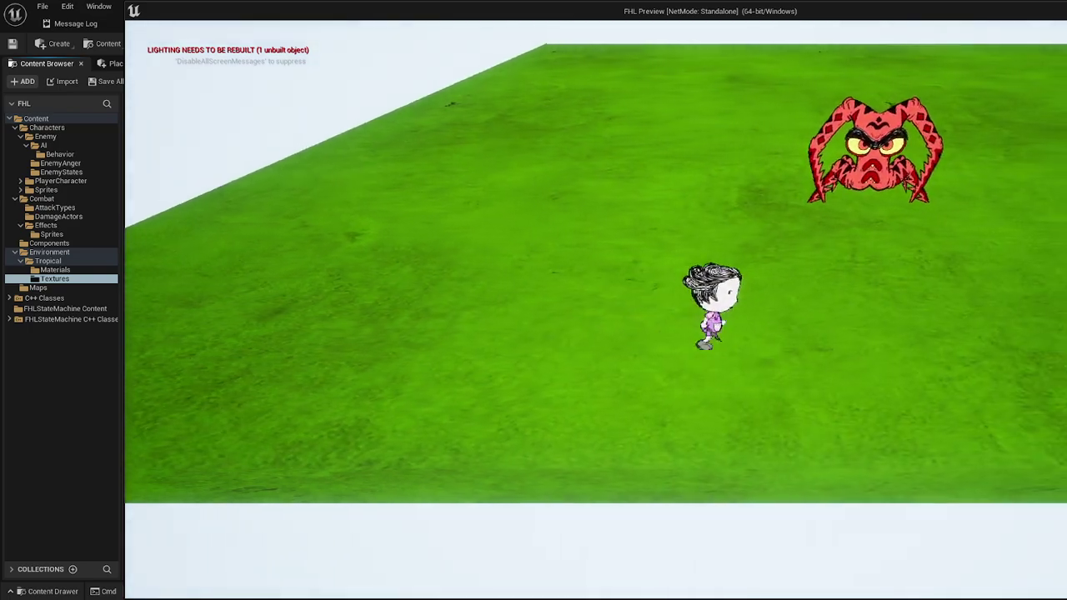
key("d")
key("s")
key("w")
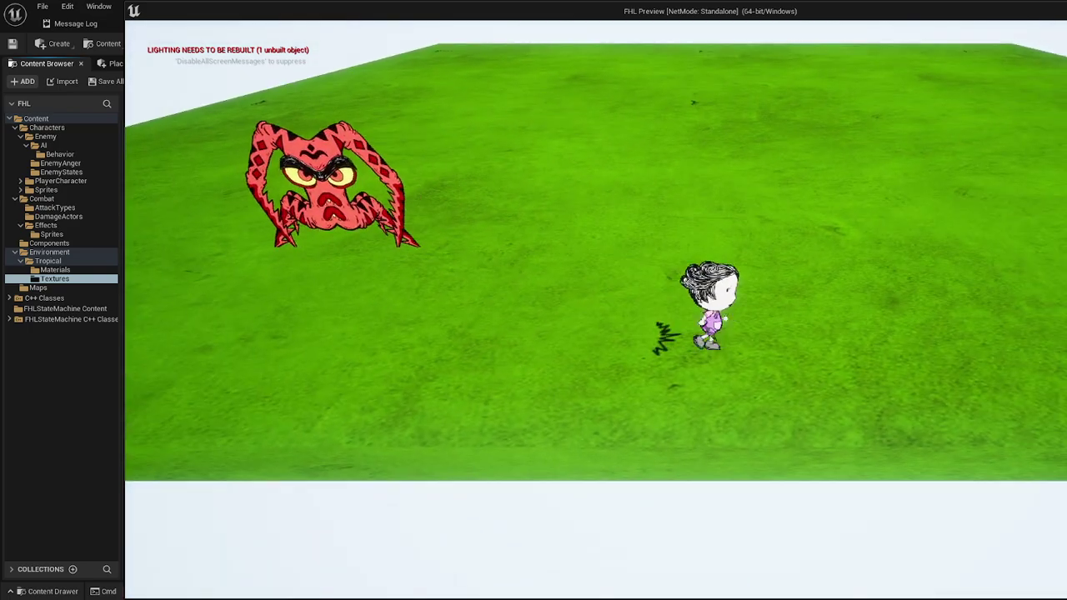
key("a")
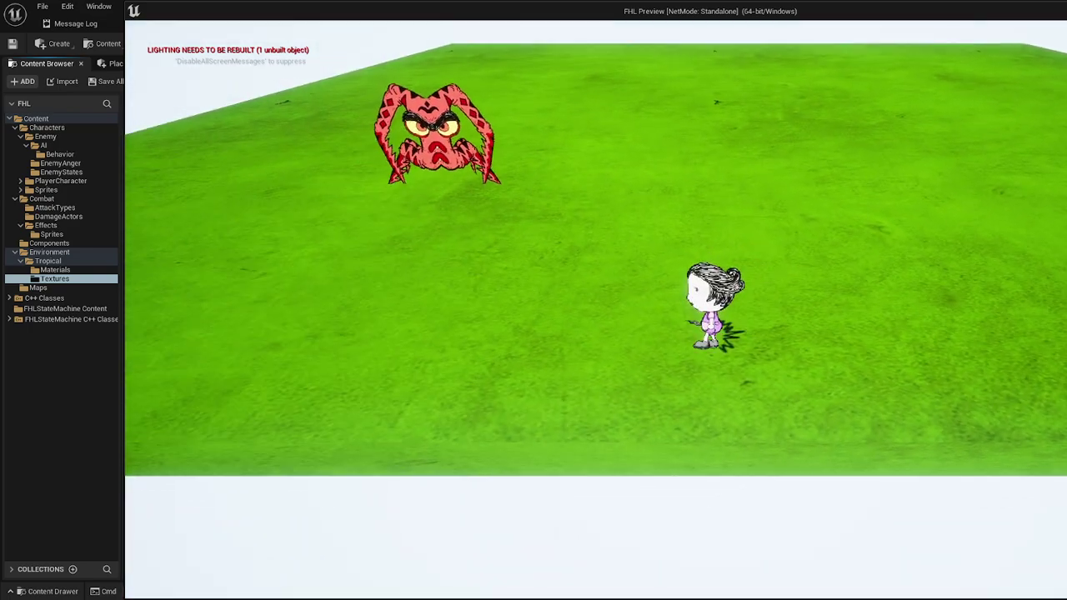
key("Escape")
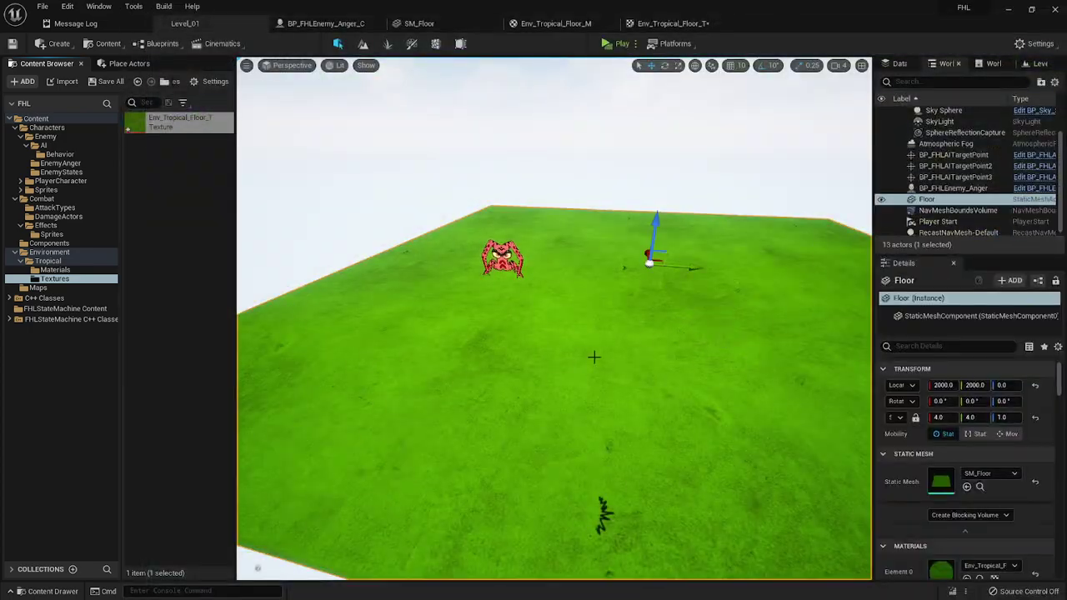
- Switch to Photoshop and remove the drawn grass tuft from Layer 4 of the floor texture
key("alt+Tab")
right_click(559, 293)
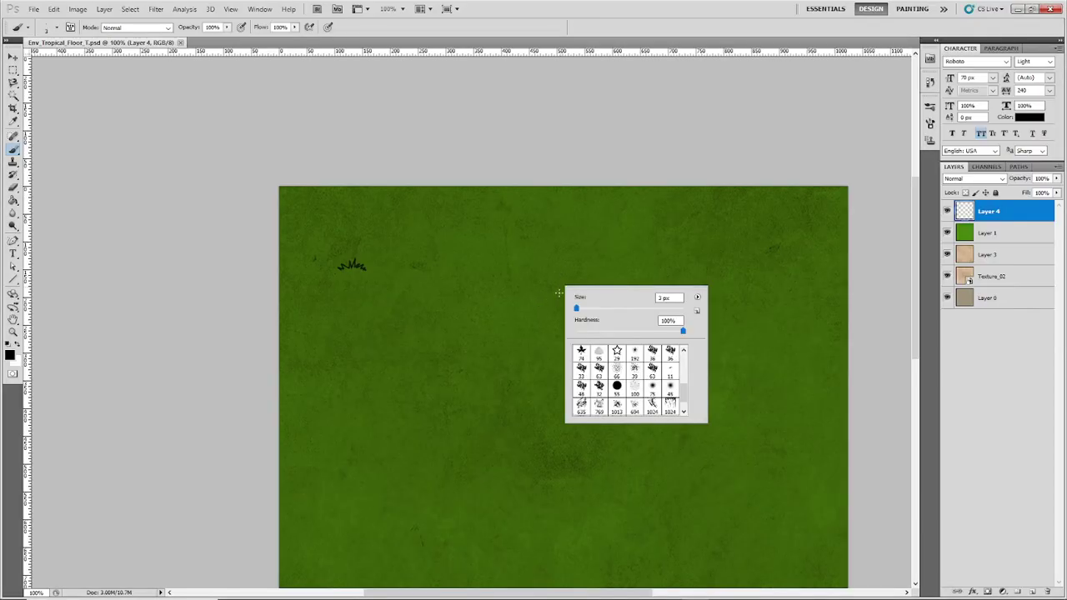
key("Return")
left_click(365, 213)
scroll(314, 281, "up", 1)
scroll(398, 322, "down", 1)
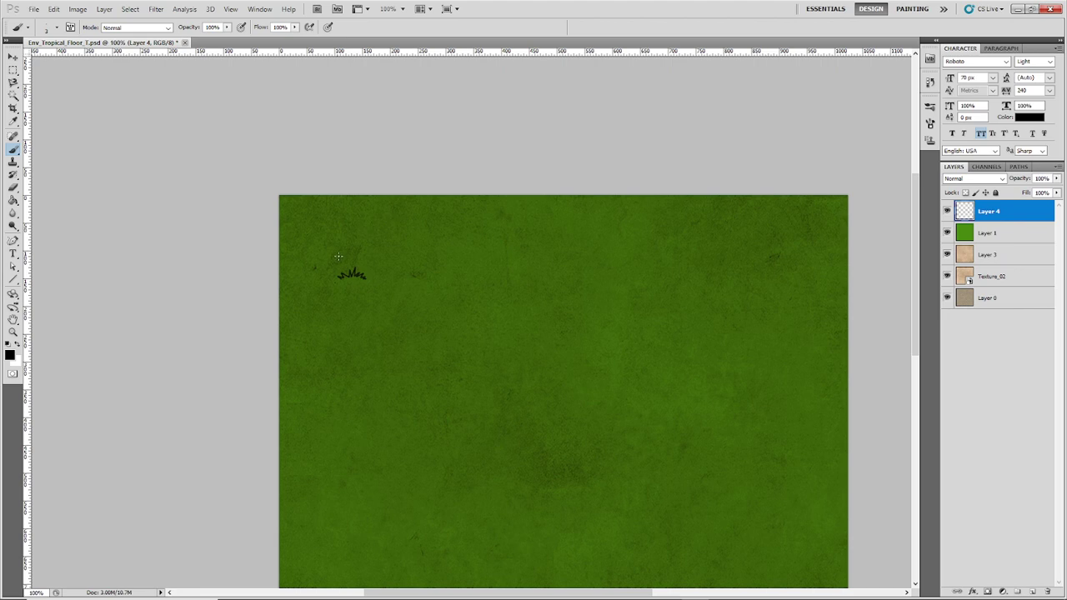
key("s")
key("a")
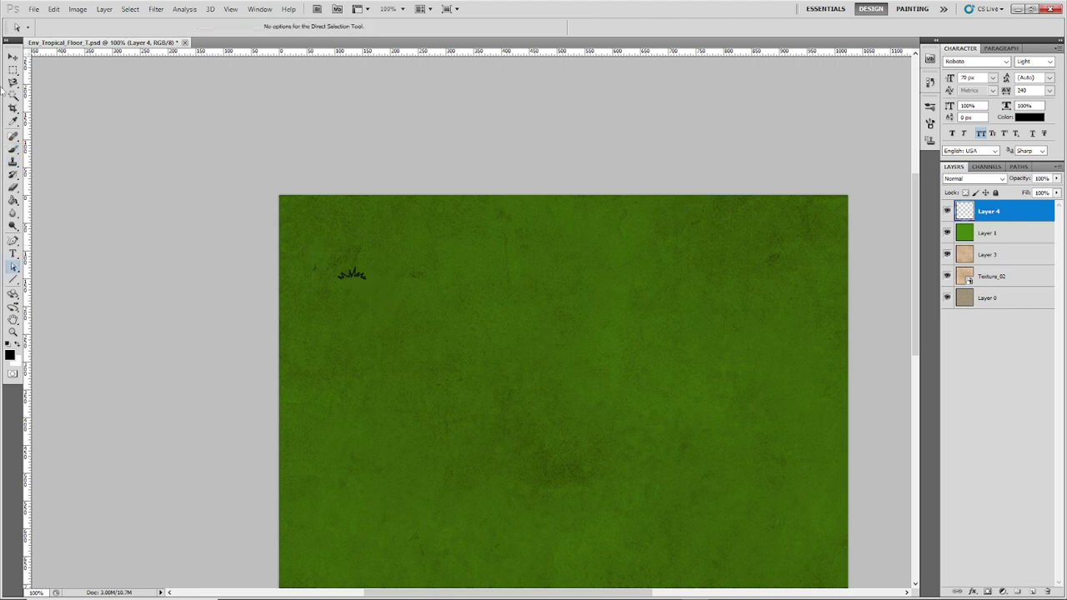
scroll(350, 288, "left", 1)
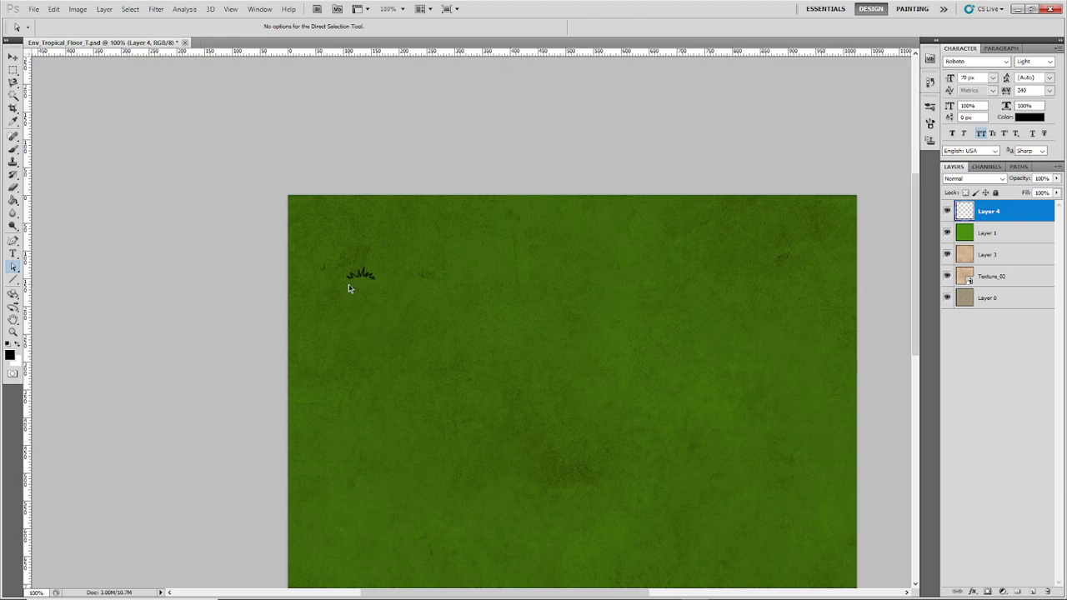
key("ctrl+plus")
key("ctrl+plus")
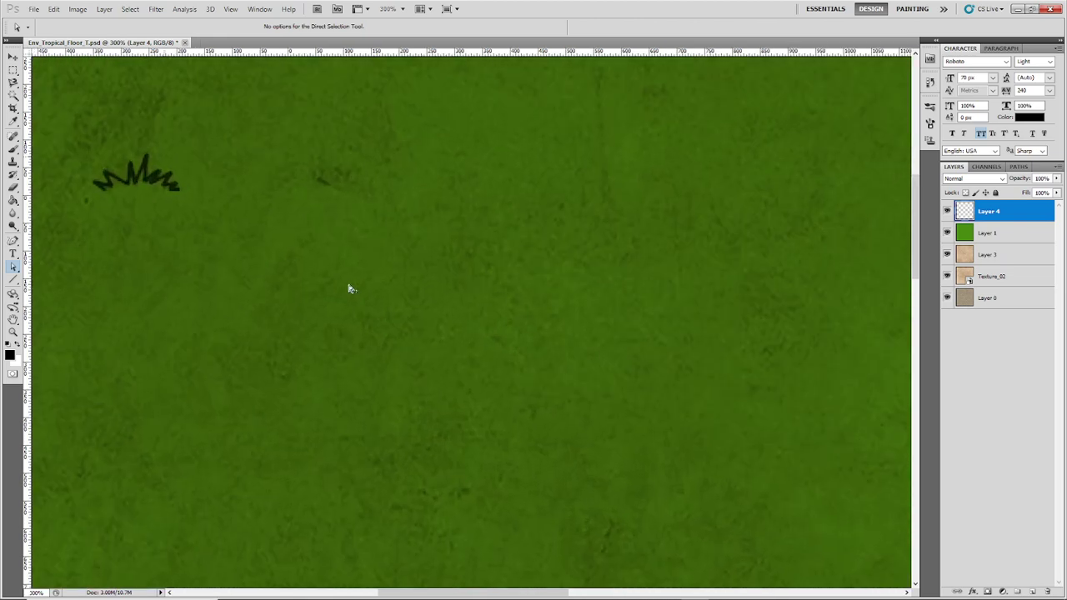
key("ctrl+z")
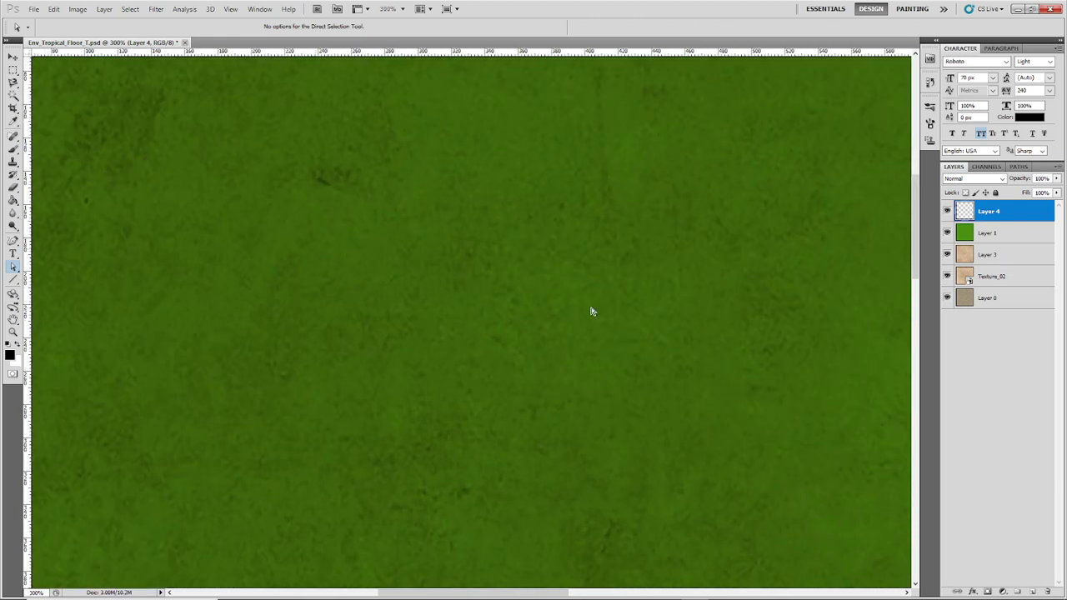
- Try freehand strokes on the floor texture with the Freeform Pen tool, undo them, and set the tool to create shape layers
left_click_drag(264, 247, 478, 350)
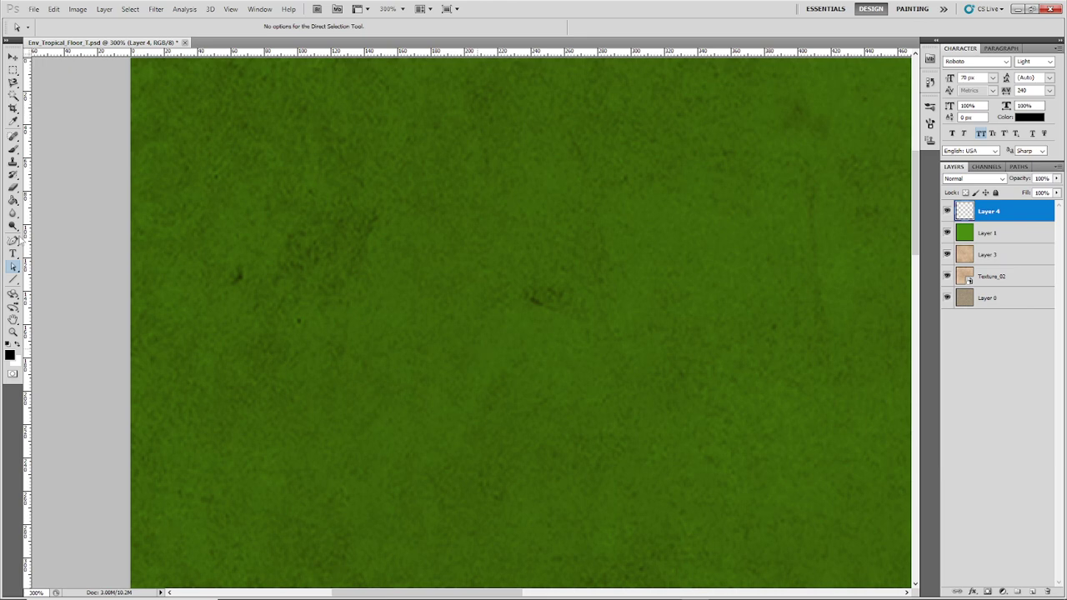
left_click(13, 240)
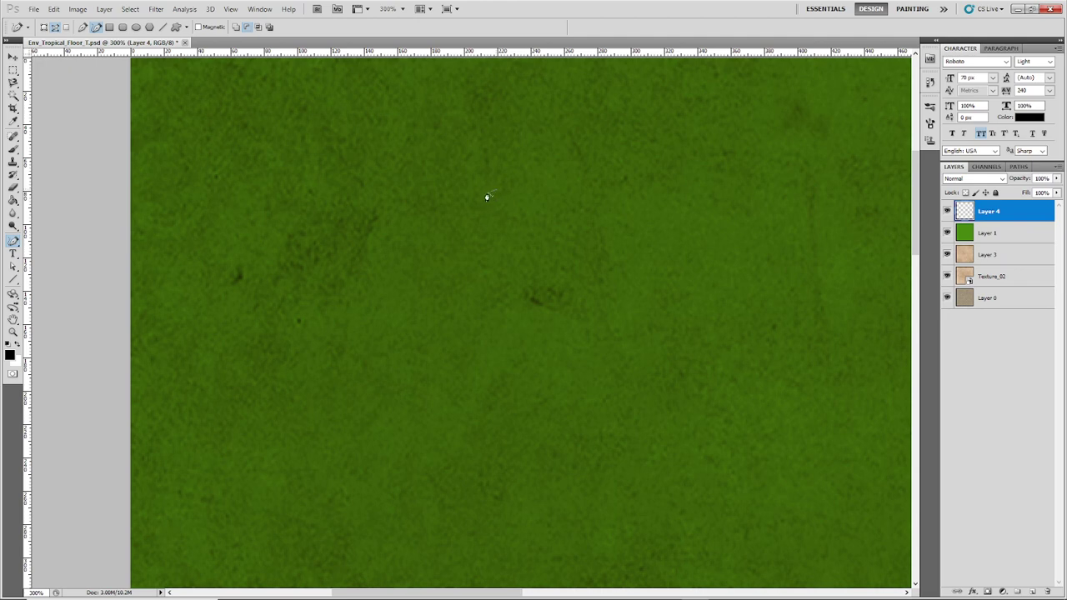
mouse_move(488, 197)
left_mouse_down()
mouse_move(454, 181)
mouse_move(371, 193)
mouse_move(324, 331)
mouse_move(402, 408)
mouse_move(460, 315)
mouse_move(627, 228)
mouse_move(548, 162)
mouse_move(489, 188)
left_mouse_up()
key("ctrl+z")
mouse_move(493, 191)
left_mouse_down()
mouse_move(391, 155)
mouse_move(359, 196)
mouse_move(347, 312)
mouse_move(284, 357)
mouse_move(347, 432)
mouse_move(440, 276)
mouse_move(517, 317)
mouse_move(583, 224)
mouse_move(674, 174)
mouse_move(565, 109)
mouse_move(464, 119)
mouse_move(517, 172)
mouse_move(489, 185)
left_mouse_up()
key("ctrl+z")
left_click(45, 27)
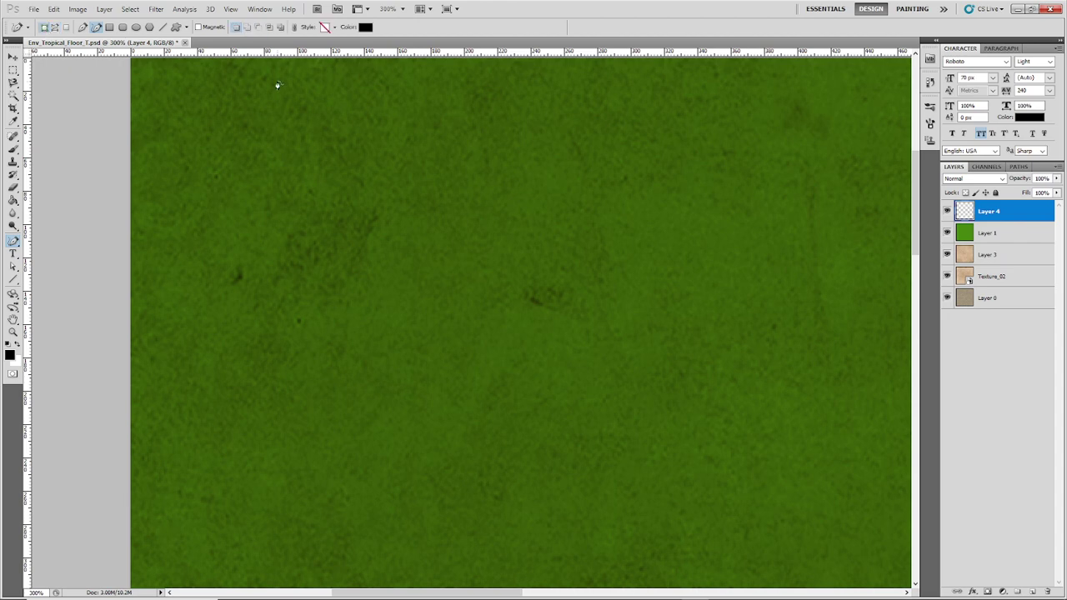
- Set the shape colour to dark brown and draw an irregular lobed patch freehand over the upper-left area of the floor texture
left_click(364, 27)
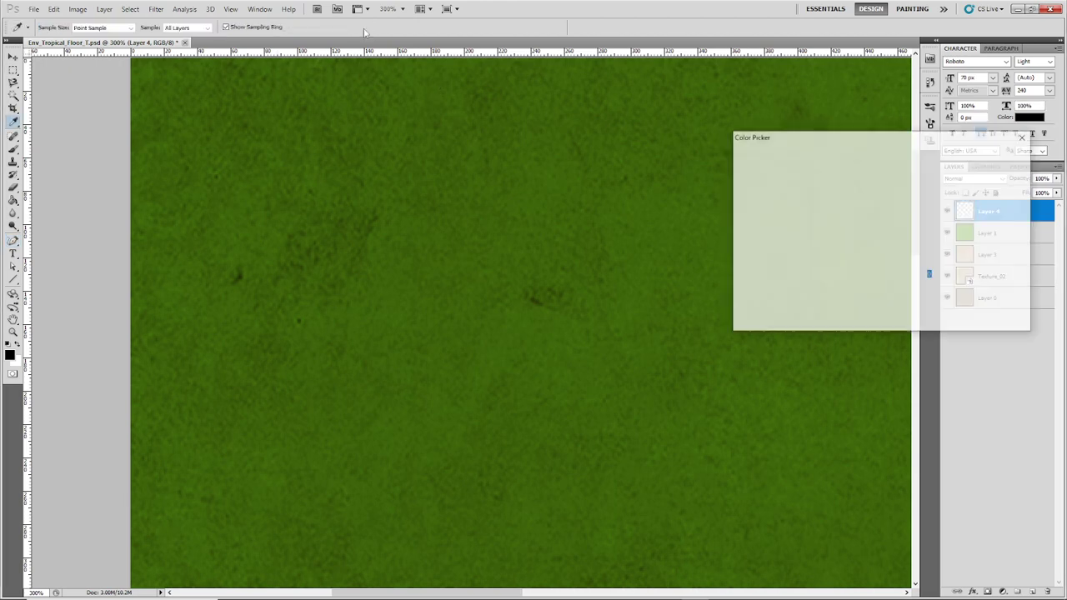
left_click_drag(833, 218, 908, 221)
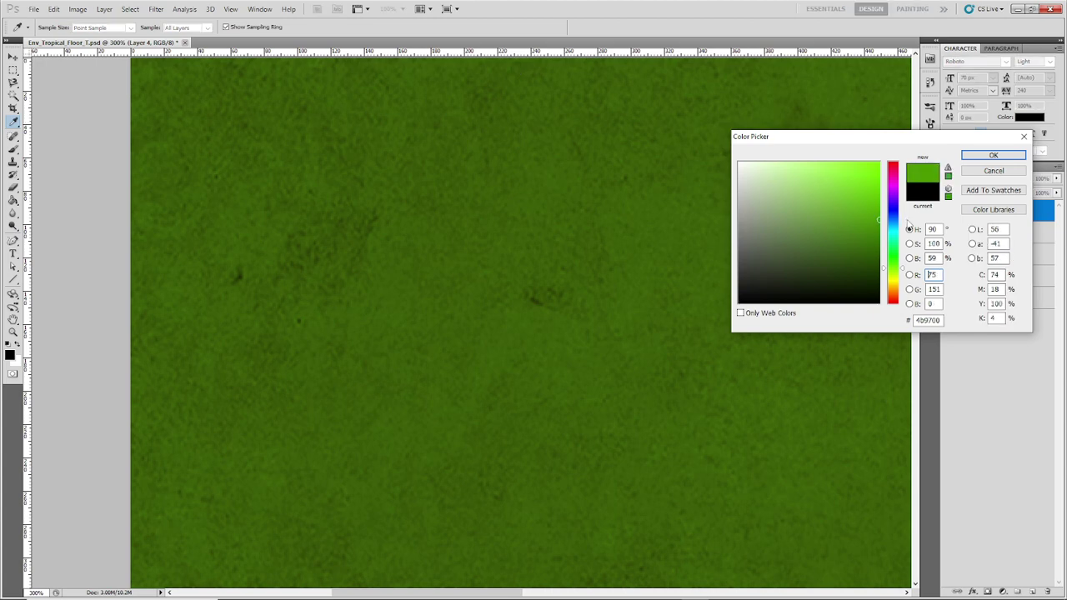
left_click(894, 275)
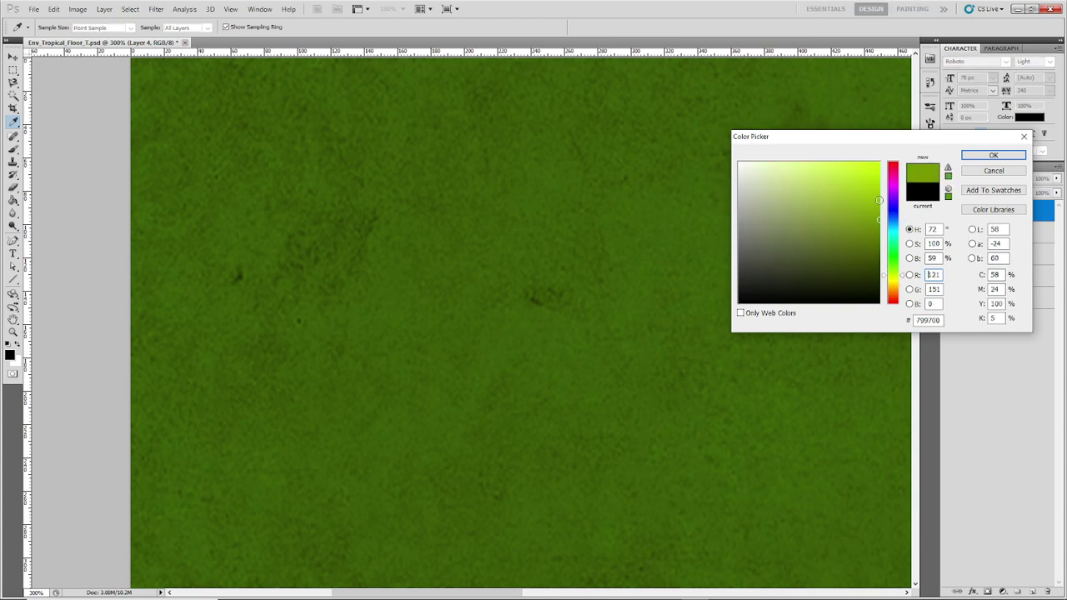
left_click(862, 257)
left_click(894, 285)
mouse_move(855, 258)
left_mouse_down()
mouse_move(867, 276)
mouse_move(878, 269)
left_mouse_up()
left_click(993, 155)
key("p")
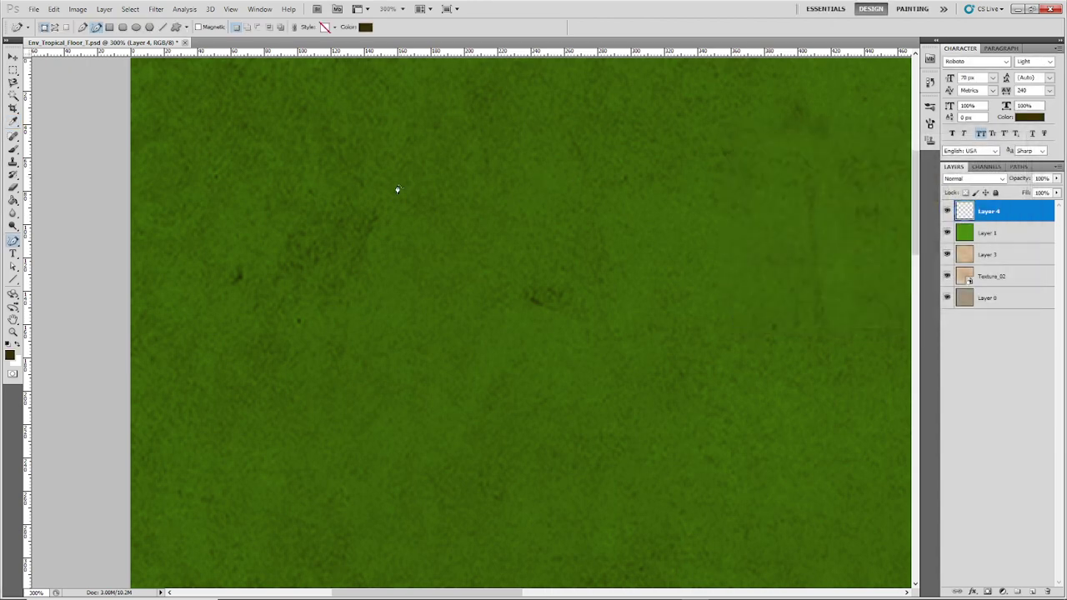
mouse_move(388, 207)
left_mouse_down()
mouse_move(328, 175)
mouse_move(331, 346)
mouse_move(268, 376)
mouse_move(363, 372)
mouse_move(455, 390)
mouse_move(480, 280)
mouse_move(439, 274)
mouse_move(468, 243)
mouse_move(464, 140)
mouse_move(386, 161)
mouse_move(395, 201)
mouse_move(383, 203)
left_mouse_up()
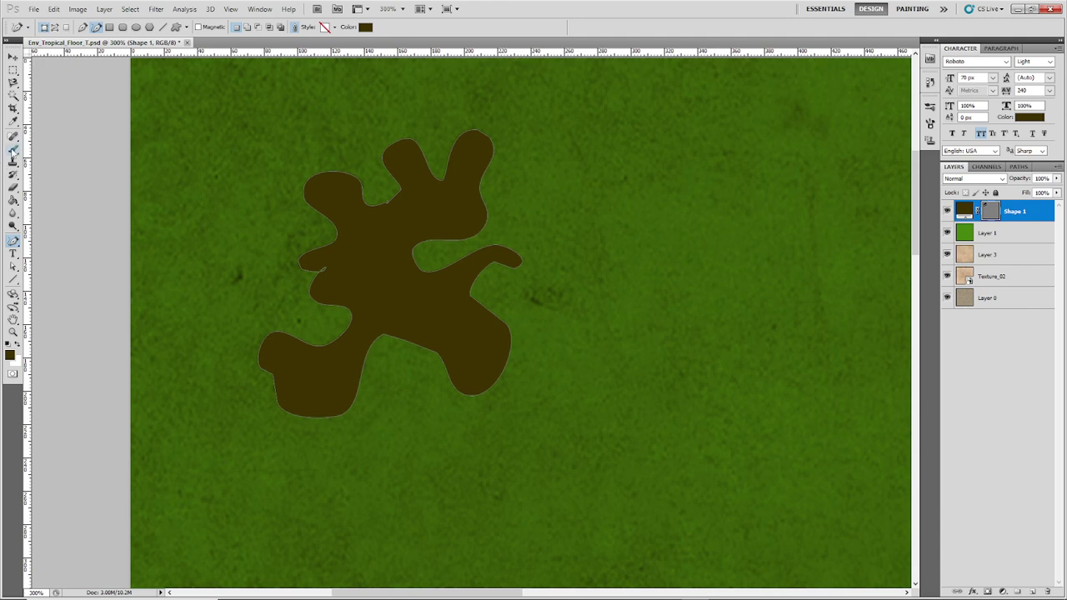
- Swap the foreground and background colours, set the foreground to black, and activate the Brush tool
left_click(17, 344)
left_click(12, 358)
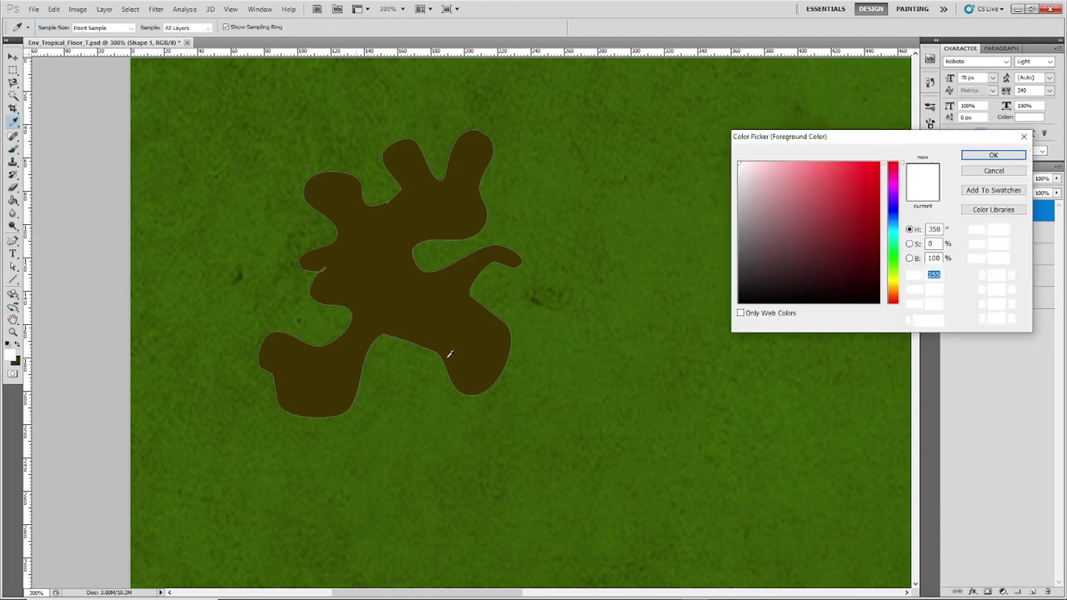
left_click(1008, 156)
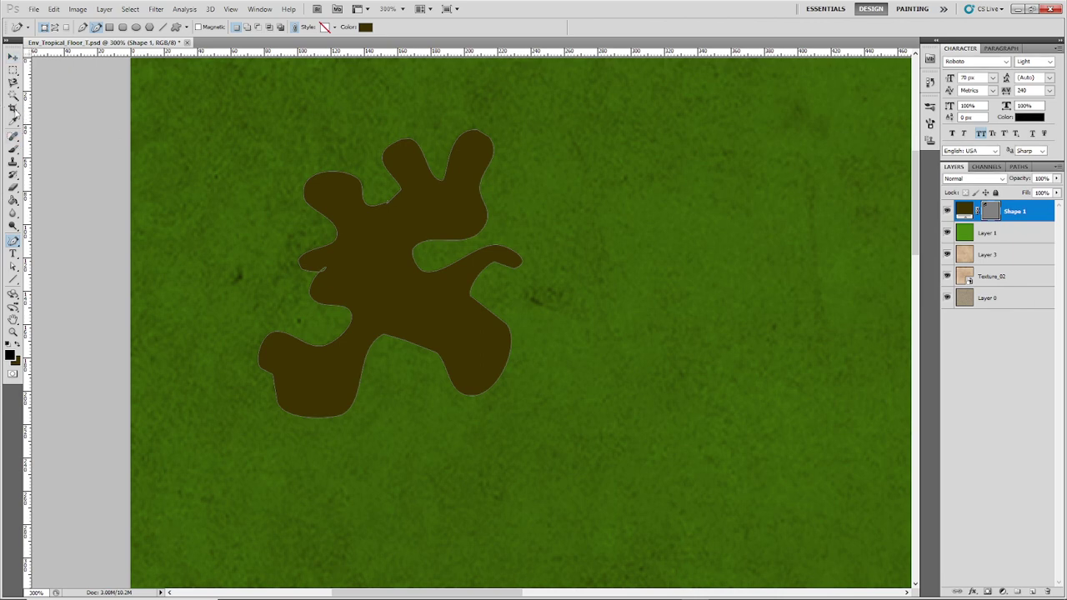
left_click(12, 150)
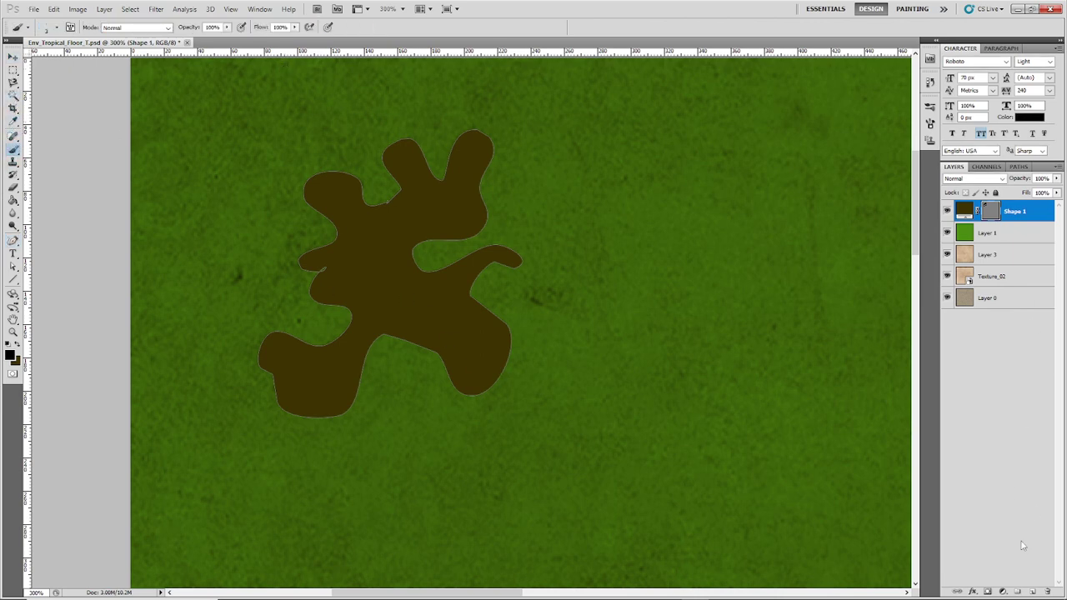
- Examine the path options available for the Shape 1 vector mask
left_click(1019, 167)
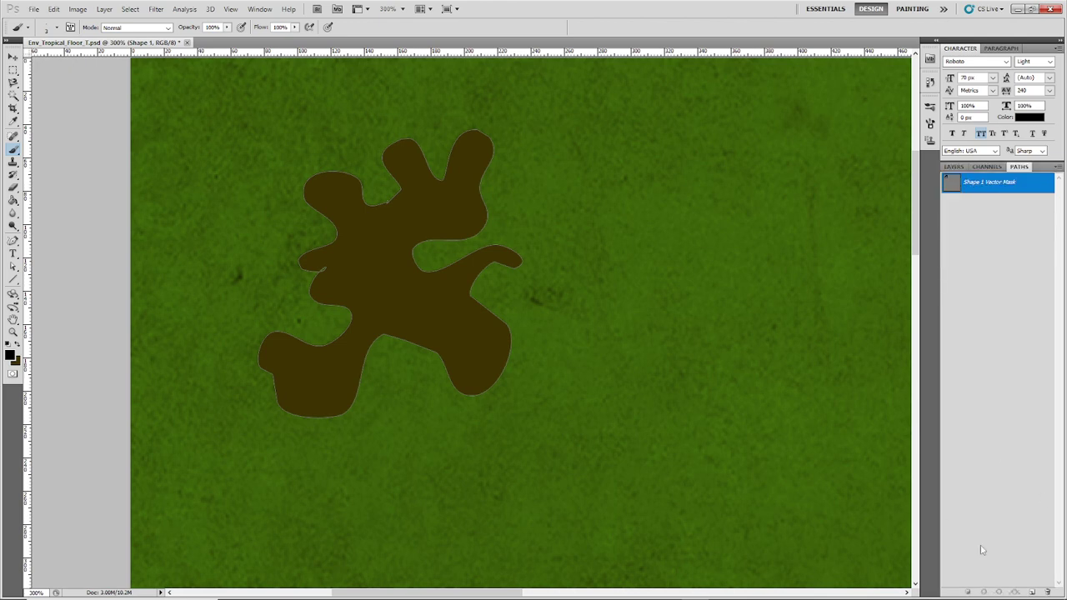
left_click(954, 168)
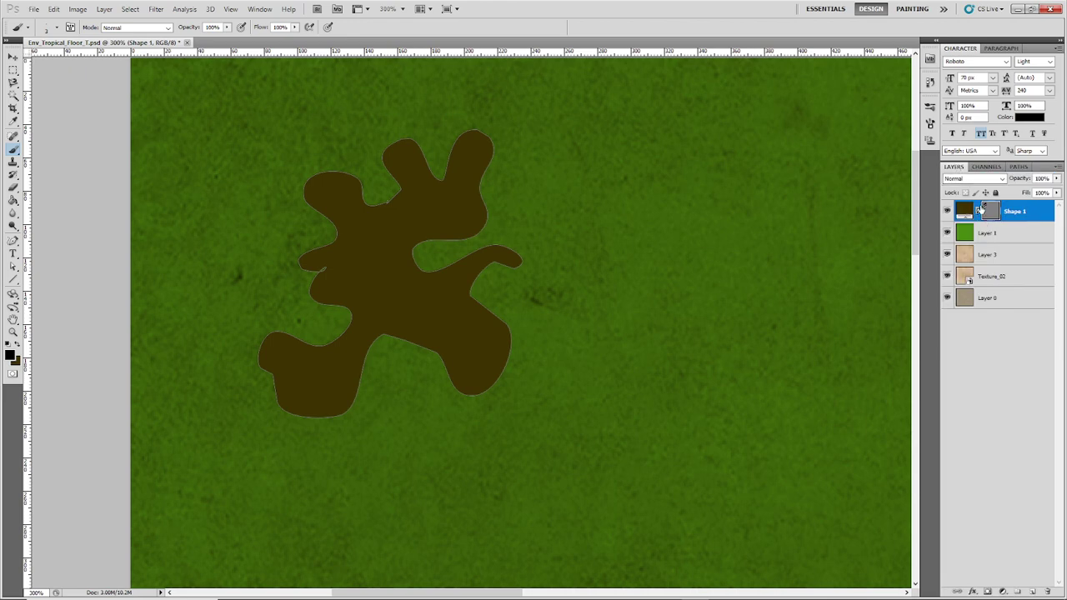
left_click(987, 210)
left_click(1020, 167)
right_click(991, 184)
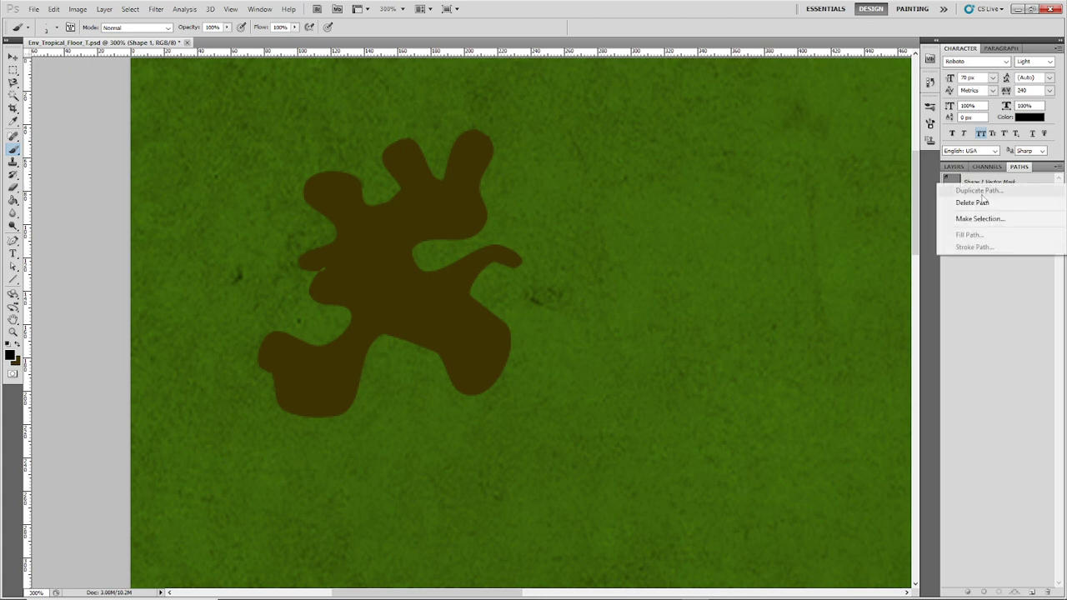
left_click(1054, 566)
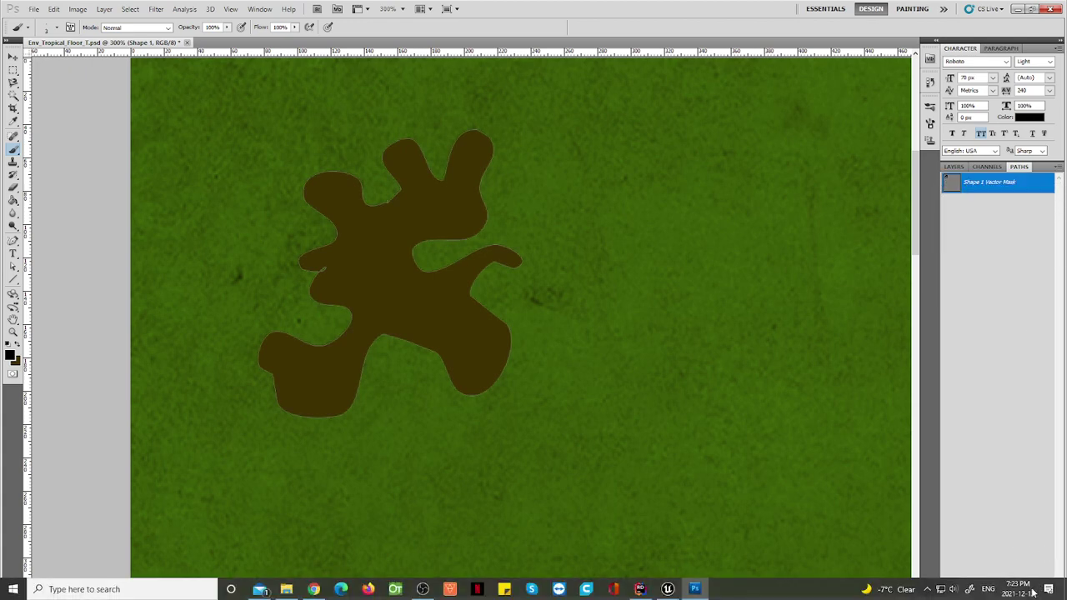
left_click(1026, 561)
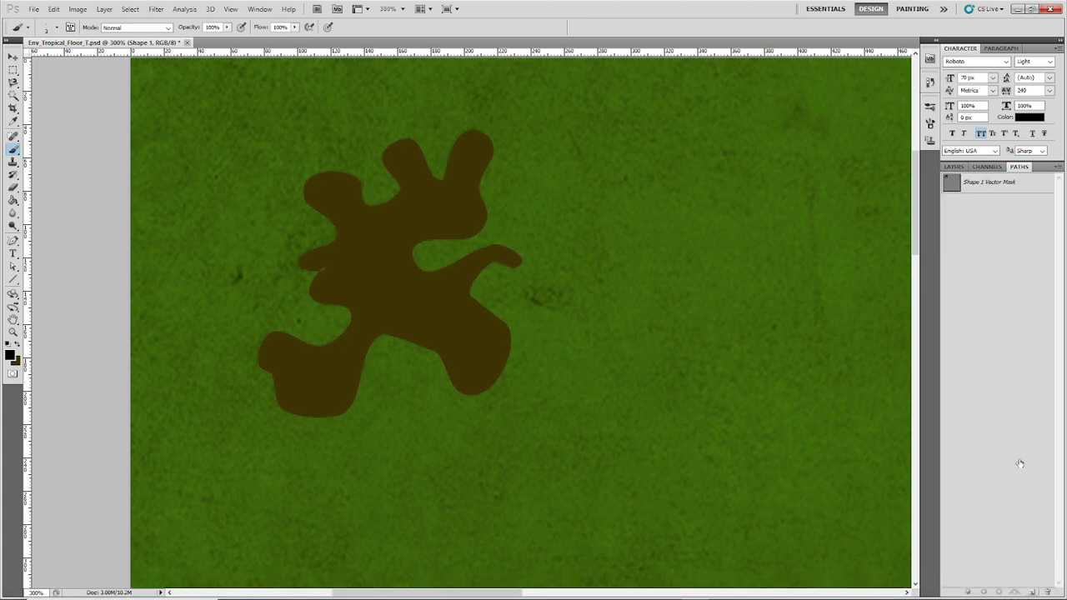
- Add an empty path and make a work path from a 0-pixel-feather selection of the Shape 1 vector mask
left_click(1033, 592)
right_click(975, 203)
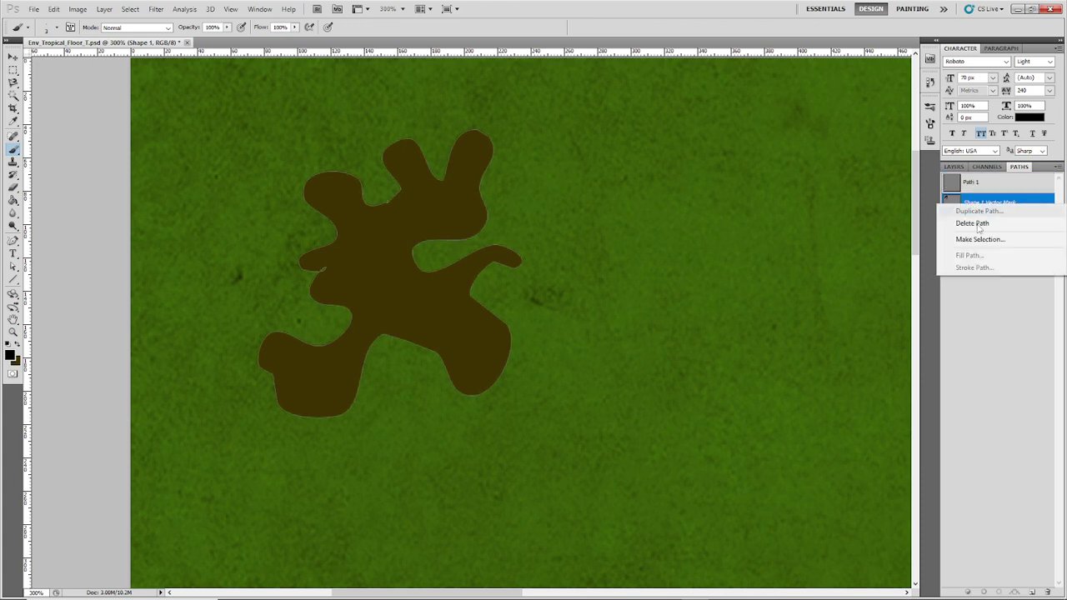
left_click(980, 239)
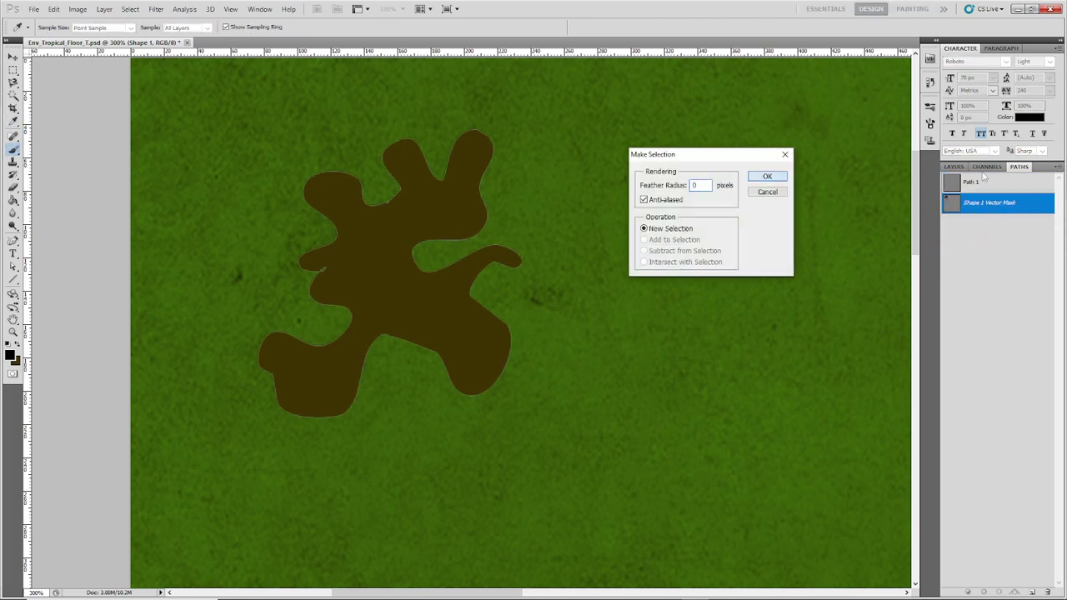
key("Return")
left_click(986, 180)
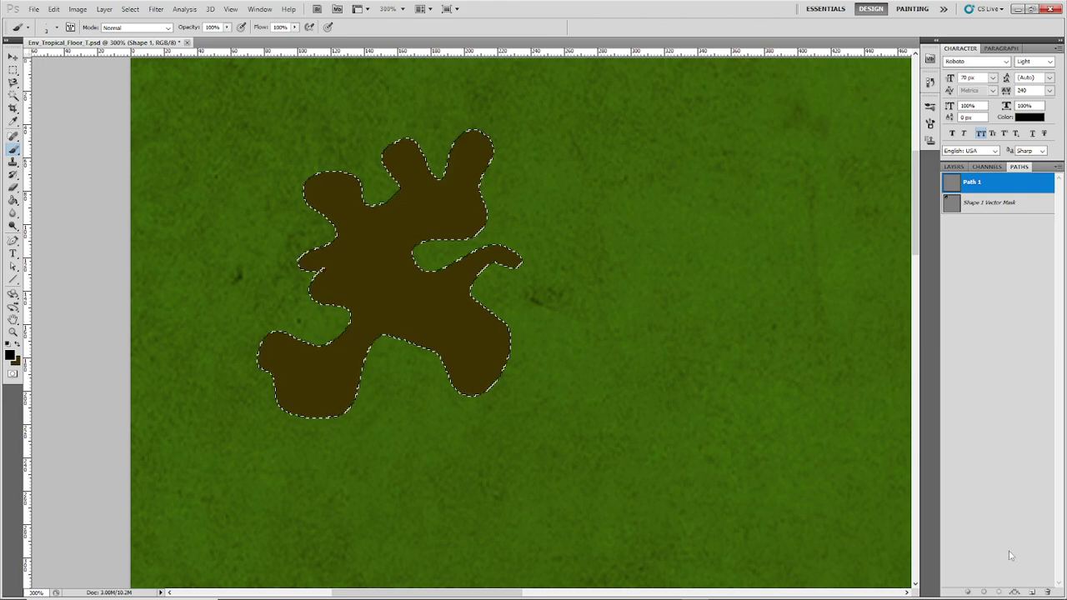
left_click(1016, 593)
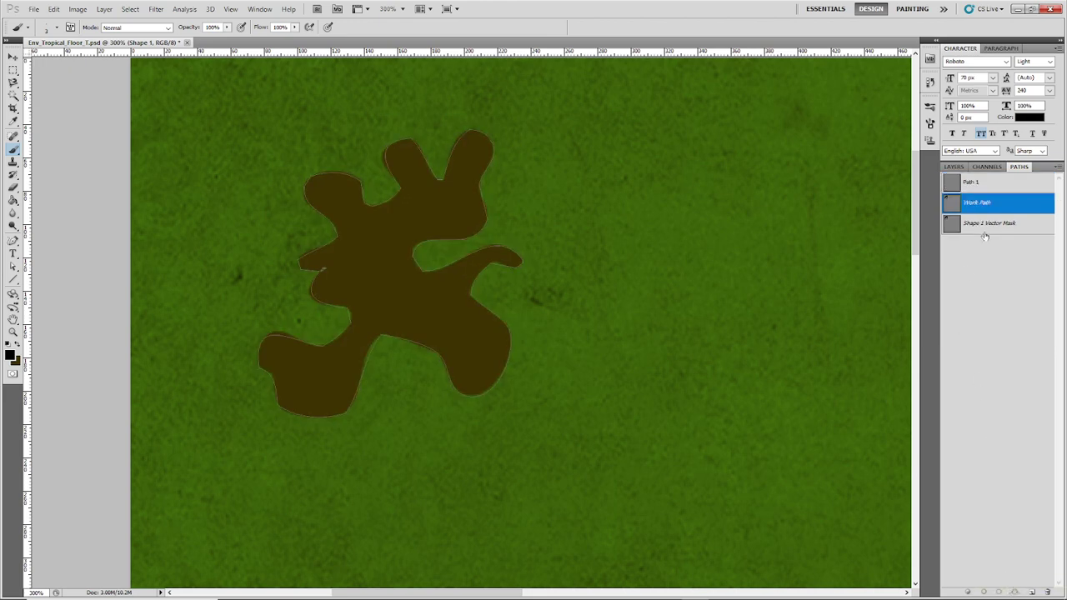
- Delete the empty Path 1, compare the work path with the shape's vector mask, and undo the deletion
right_click(986, 186)
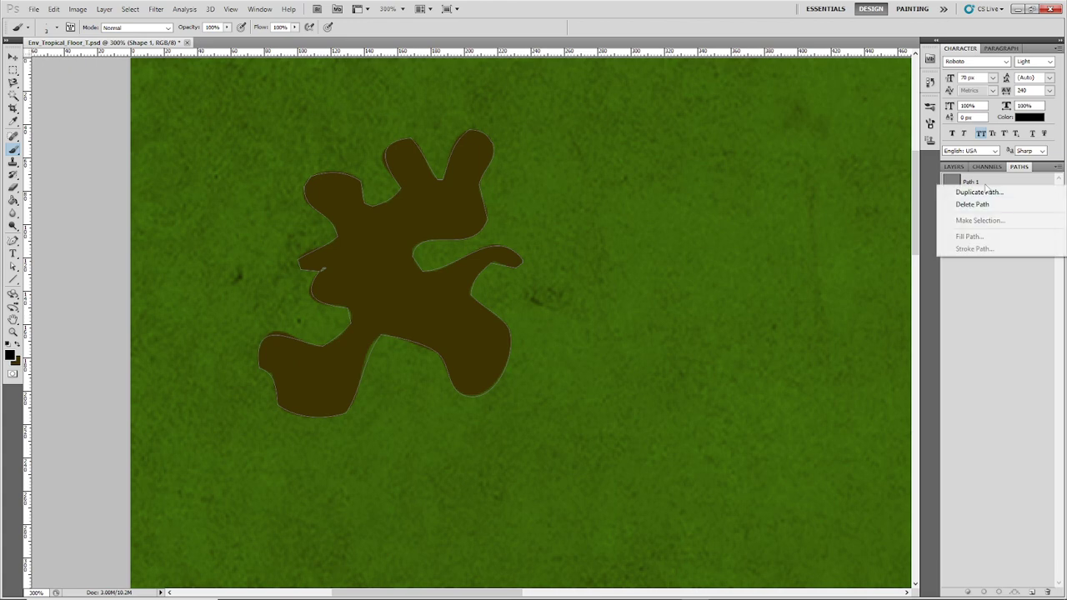
left_click(984, 205)
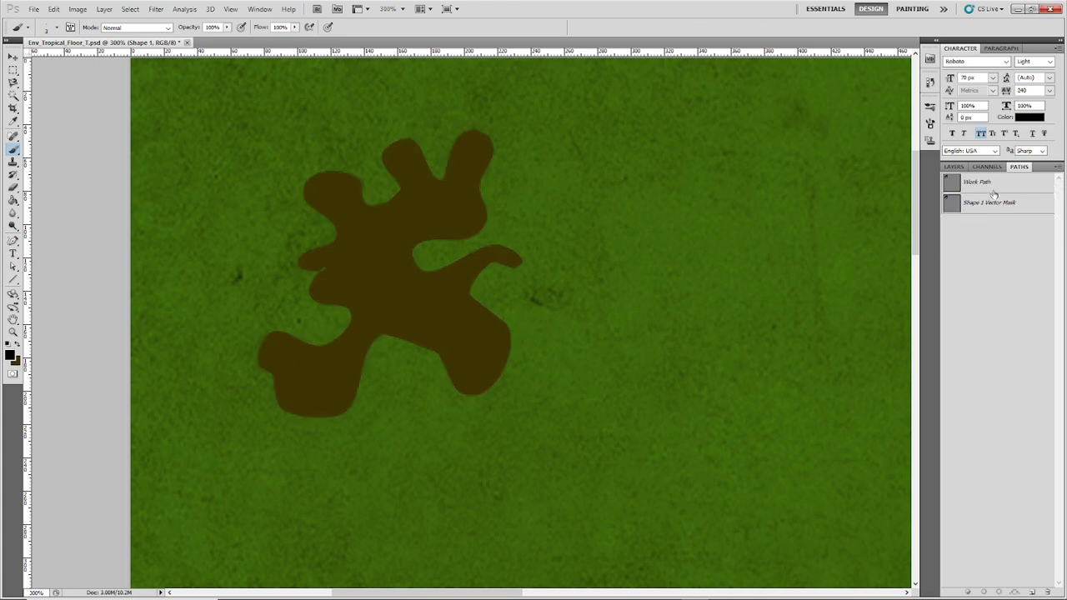
left_click(994, 193)
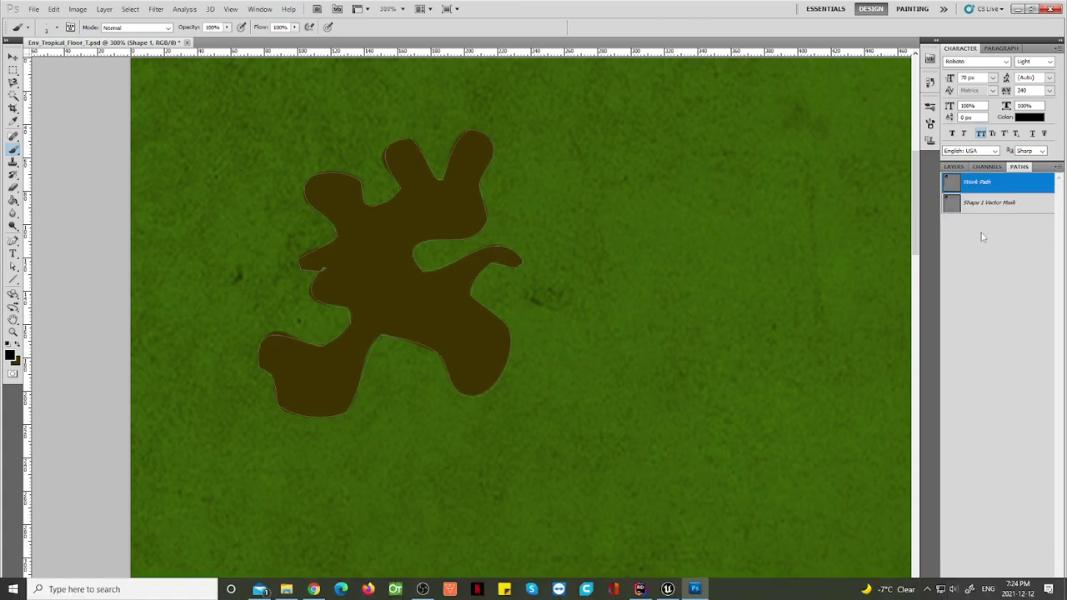
left_click(972, 207)
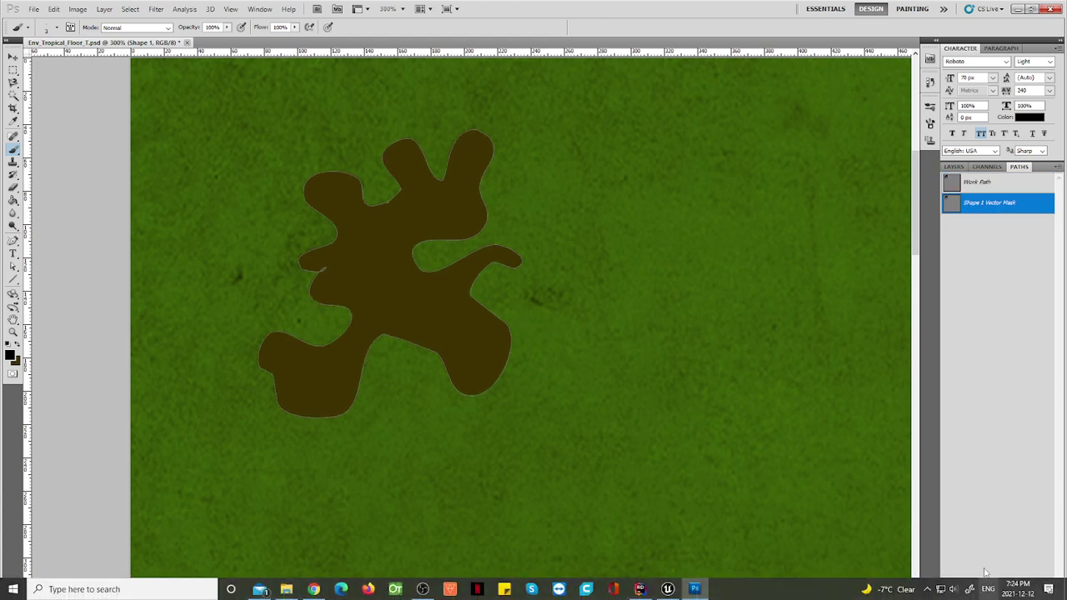
key("ctrl+z")
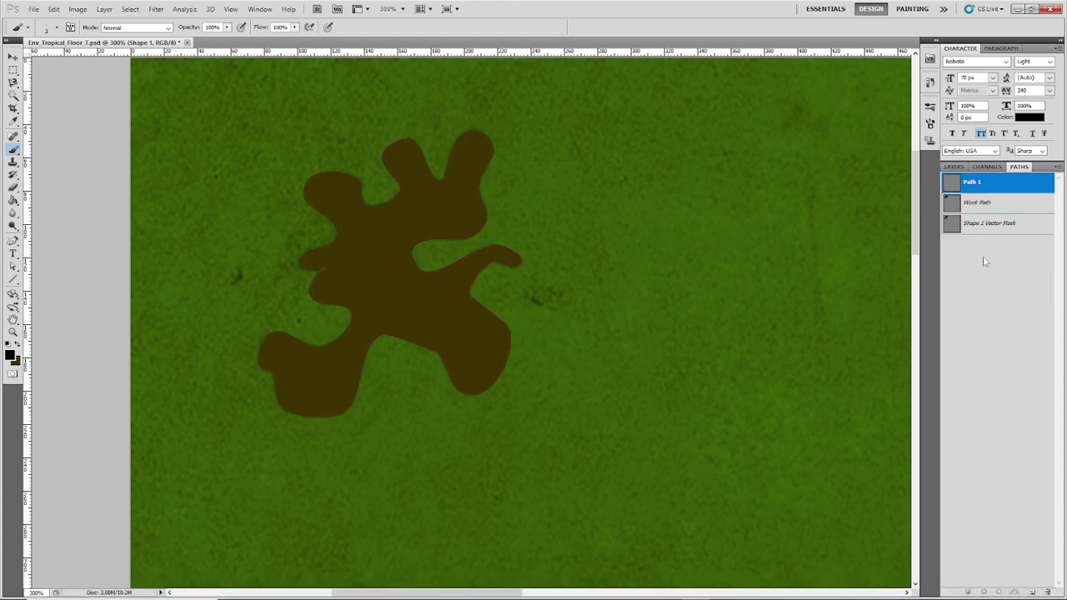
- Load the Shape 1 vector mask as a new anti-aliased selection with 0 pixels of feather and reactivate the Brush tool
right_click(980, 225)
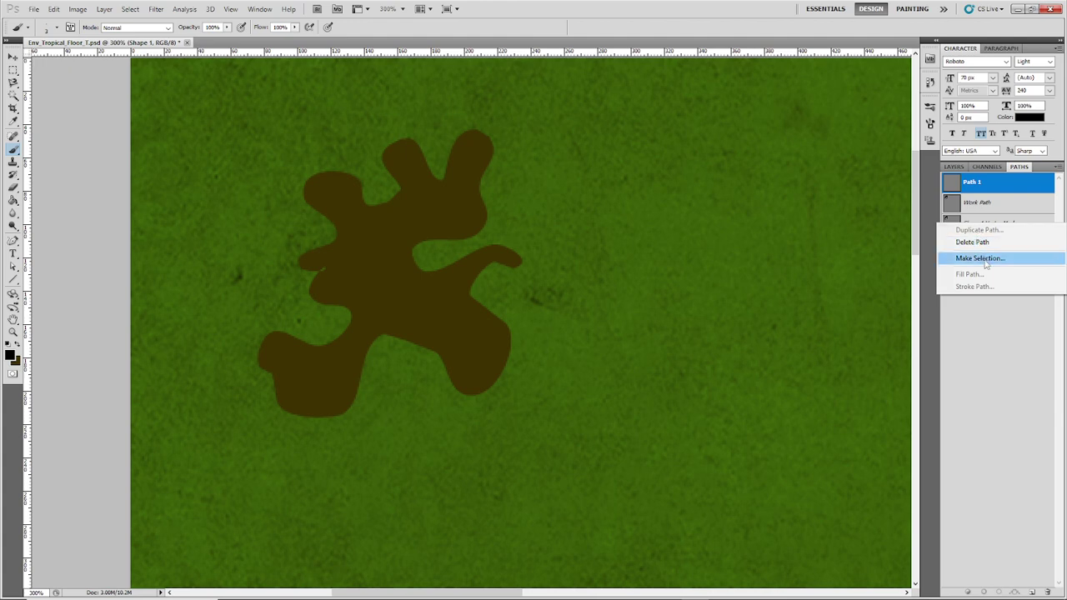
left_click(992, 205)
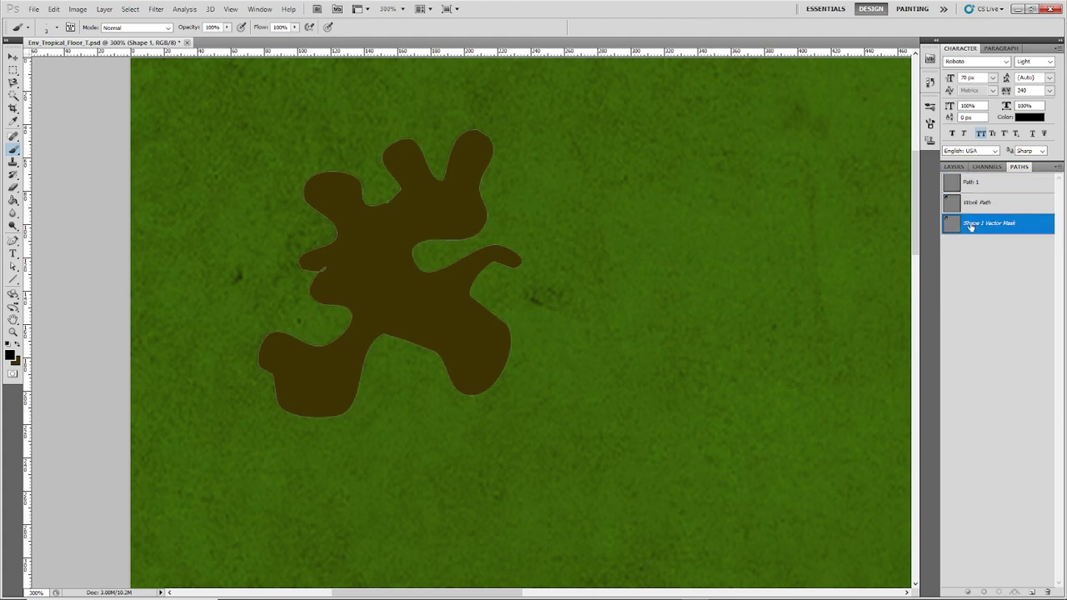
right_click(969, 223)
left_click(980, 260)
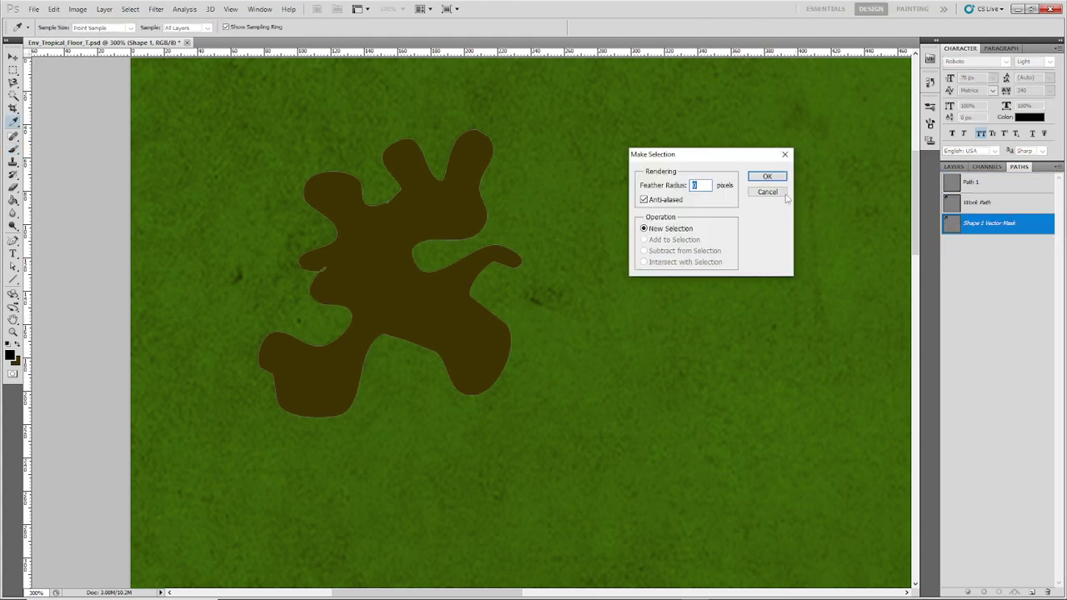
left_click(767, 177)
key("b")
- Delete the empty Path 1 while keeping the work path
left_click(972, 182)
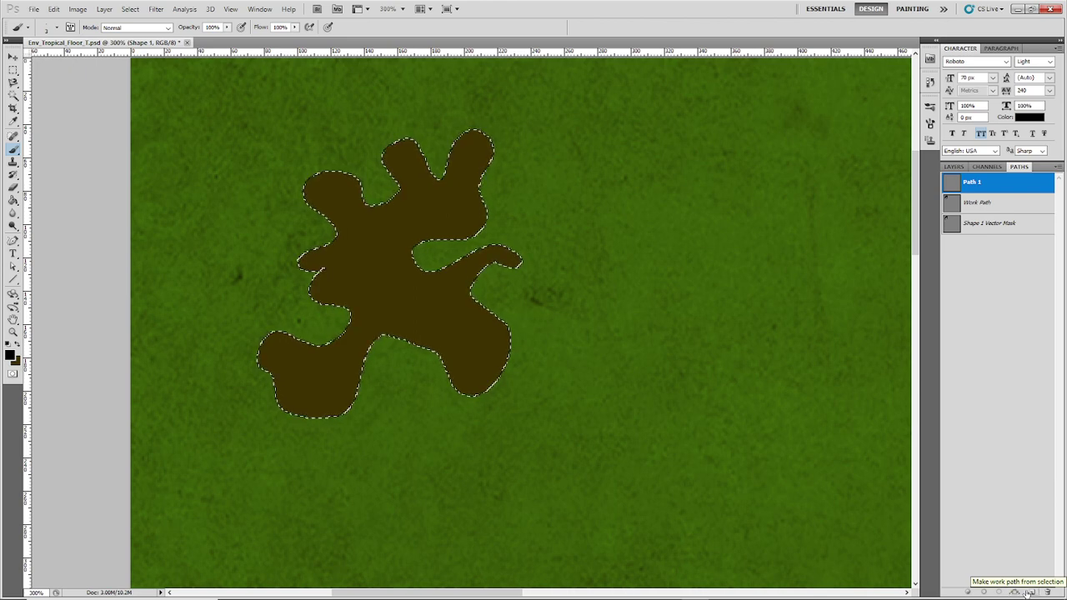
left_click(977, 201)
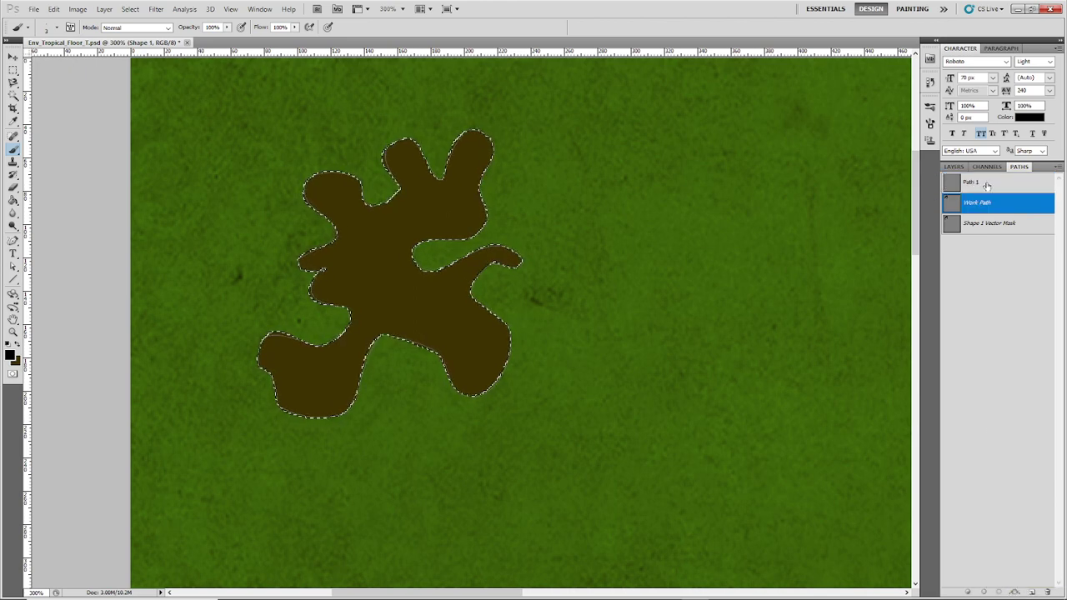
left_click_drag(987, 186, 1041, 416)
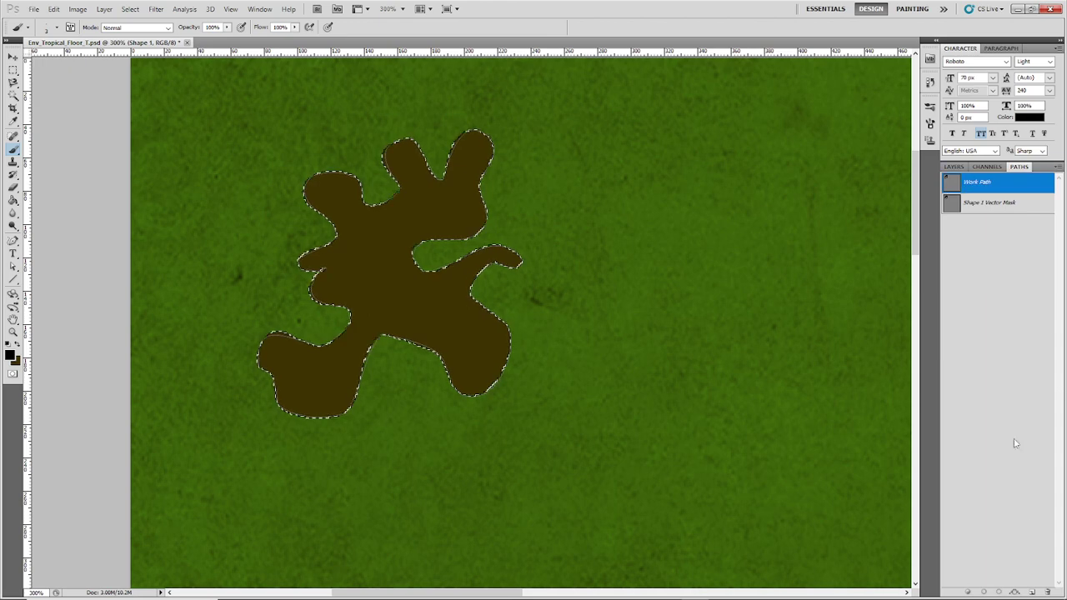
mouse_move(1039, 595)
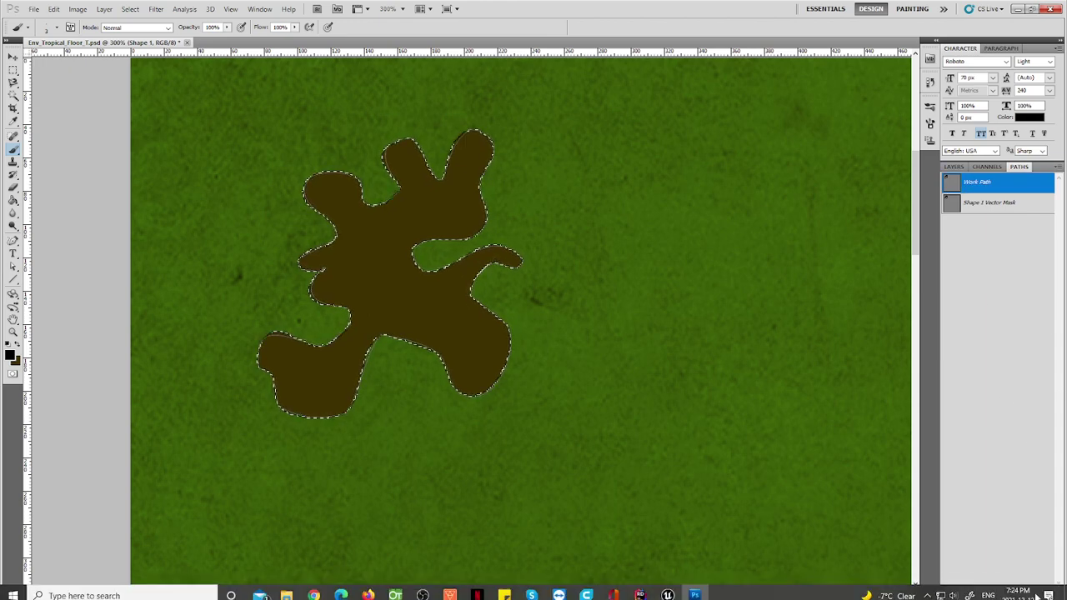
- Create a new empty layer directly above Layer 1
left_click(954, 167)
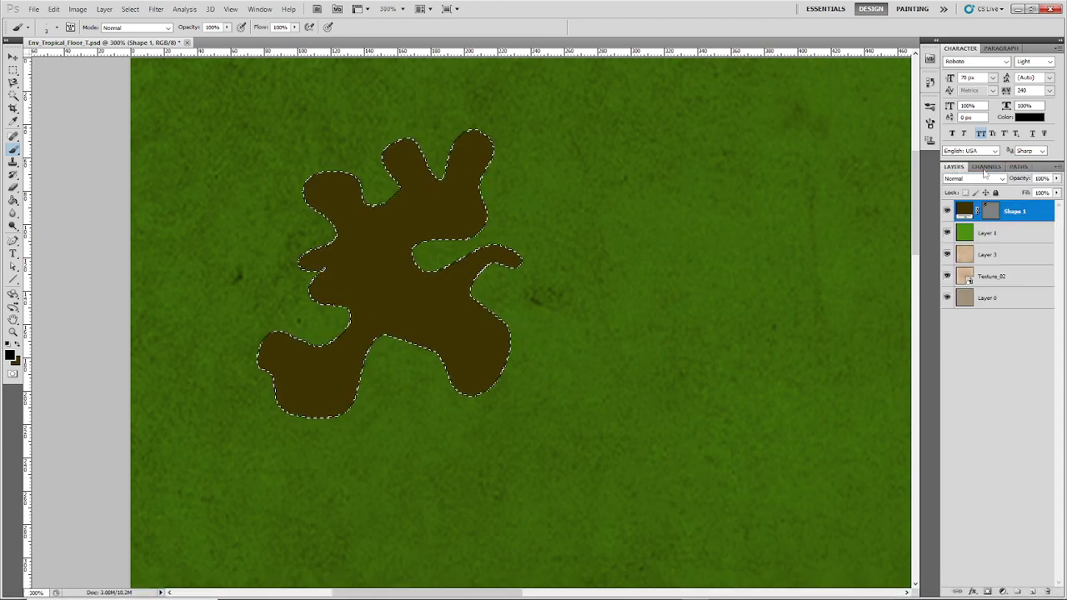
left_click(986, 232)
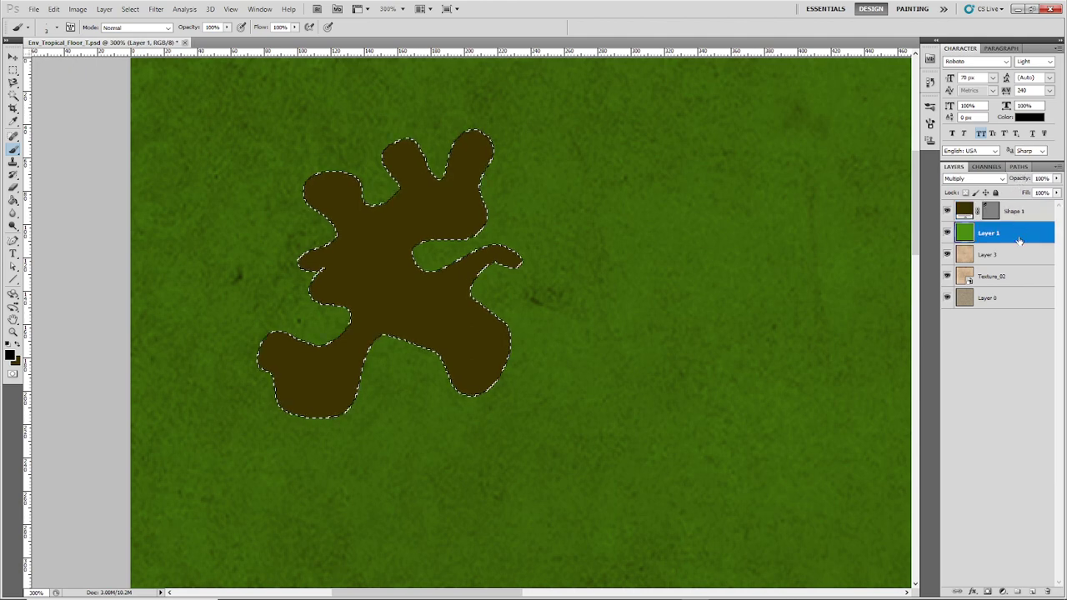
key("ctrl+shift+n")
key("Return")
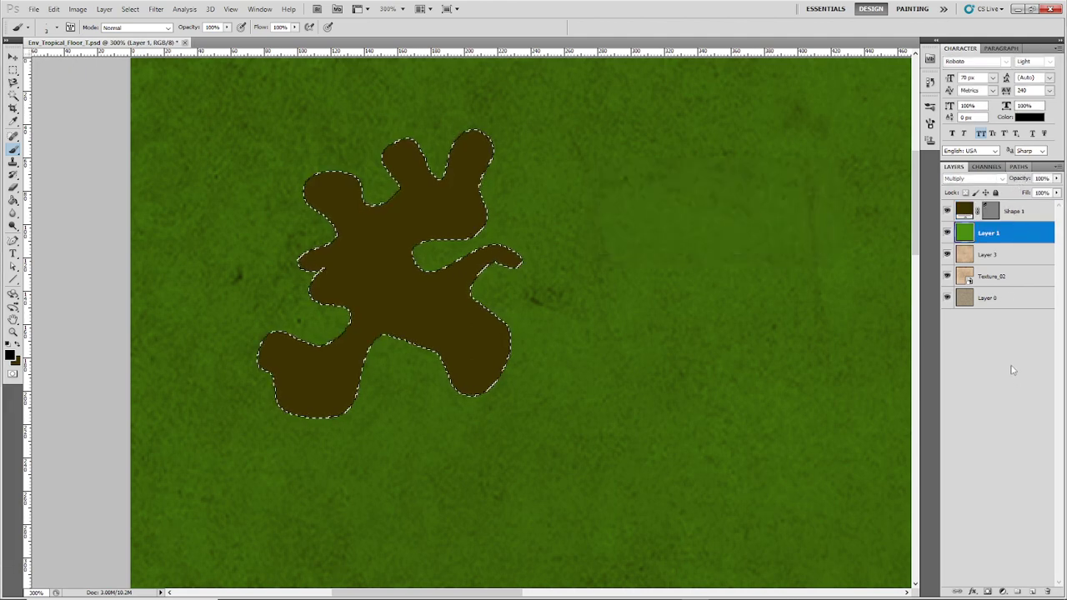
- Select the work path and clear the active selection around the patch
left_click(1019, 167)
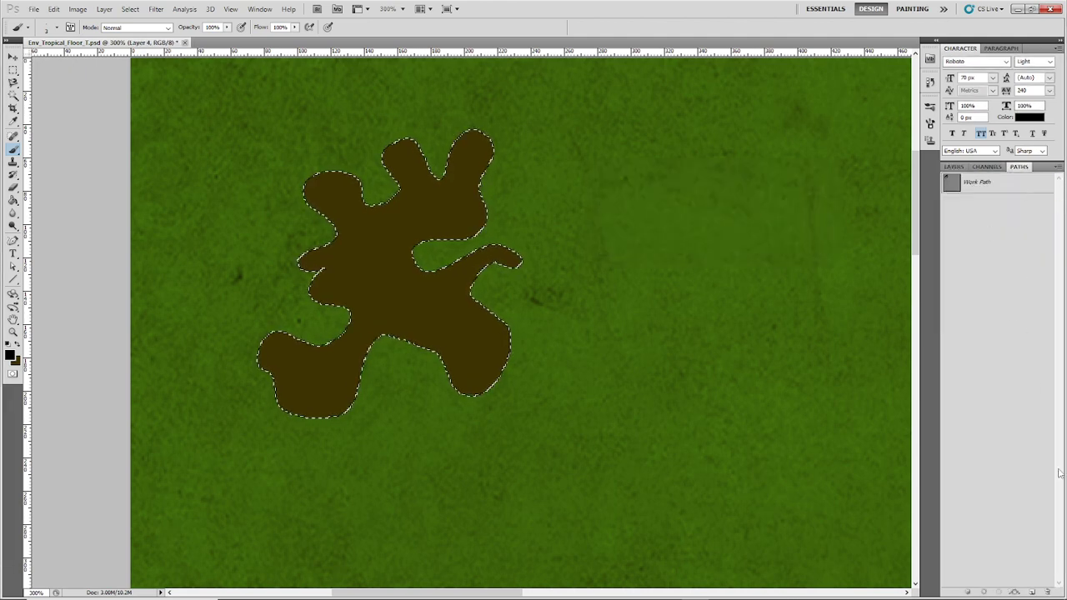
left_click(1009, 185)
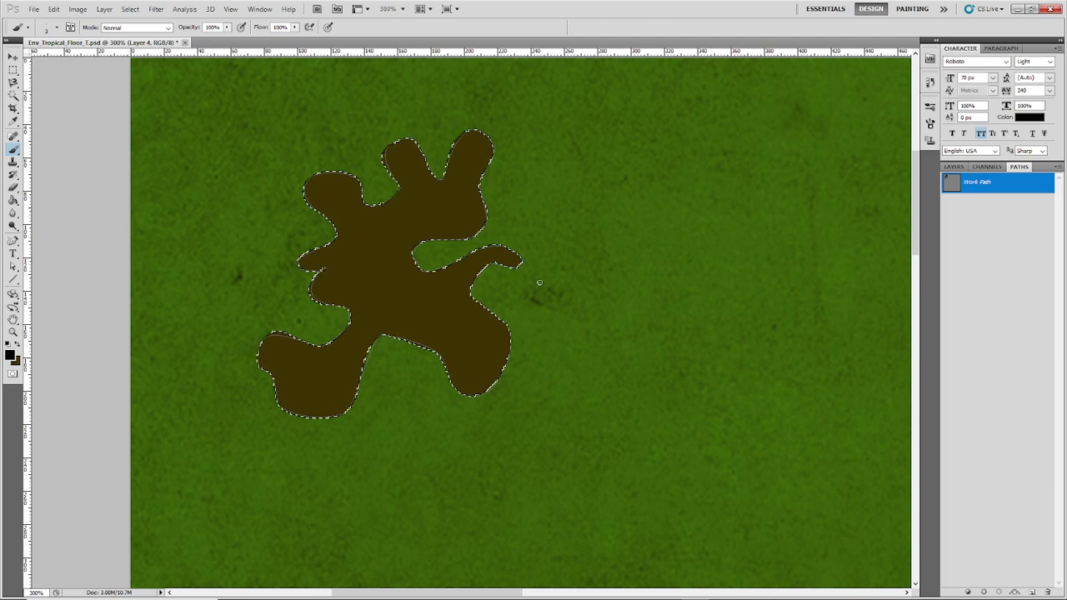
key("m")
key("ctrl+d")
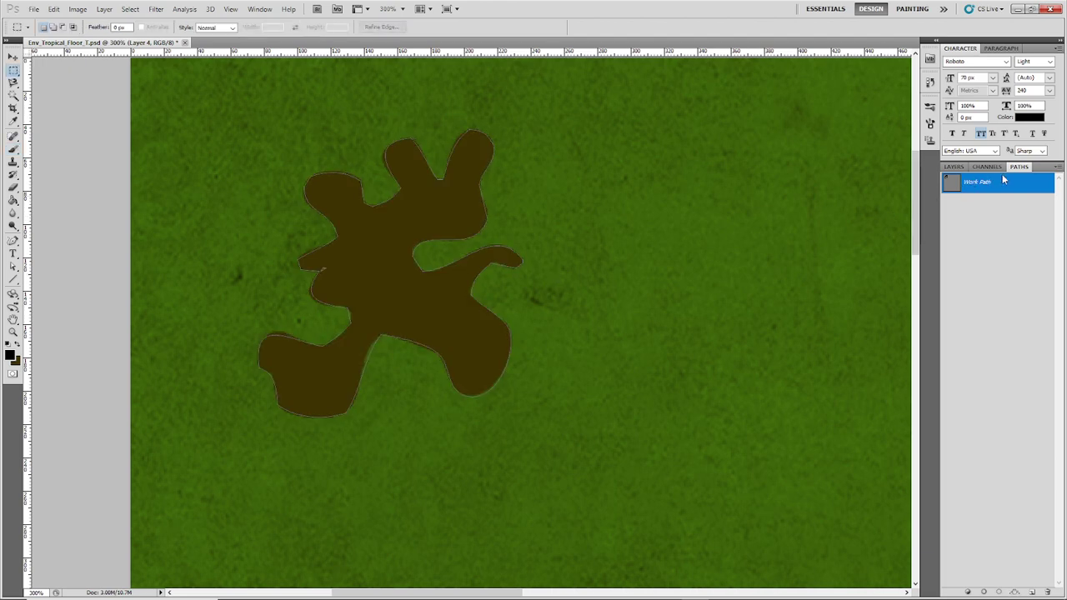
- Try placing Layer 4 above the Shape 1 layer and return it beneath the shape
left_click(953, 167)
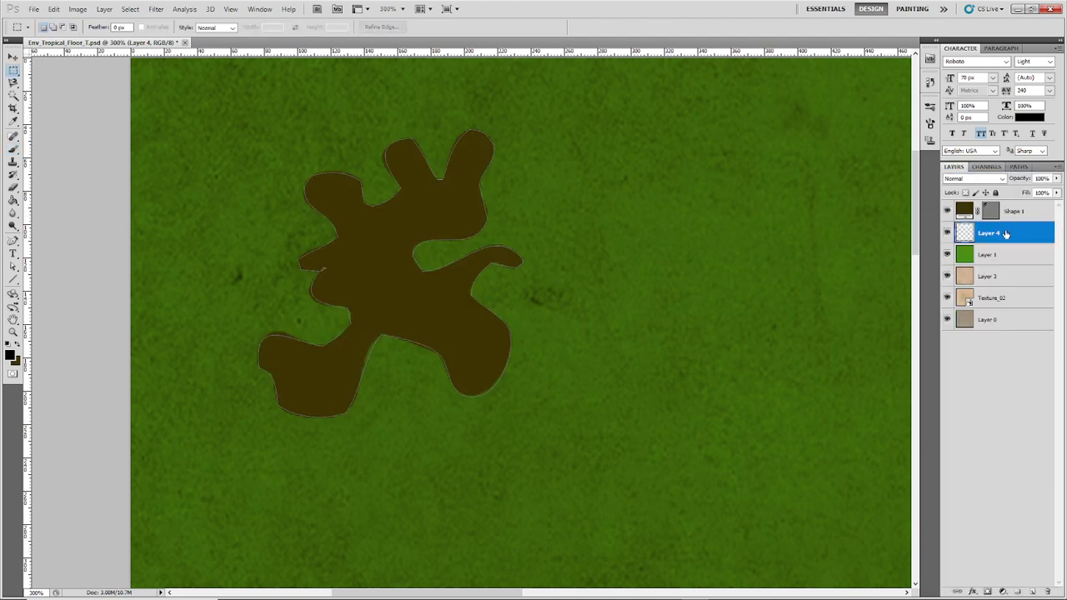
left_click_drag(1007, 235, 1007, 207)
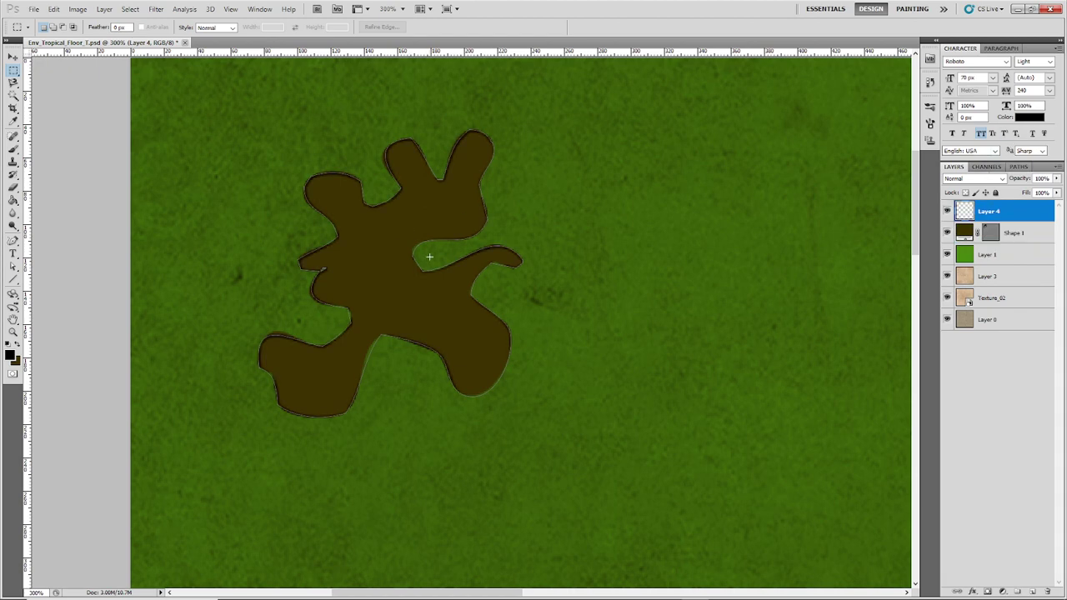
key("ctrl+plus")
key("ctrl+plus")
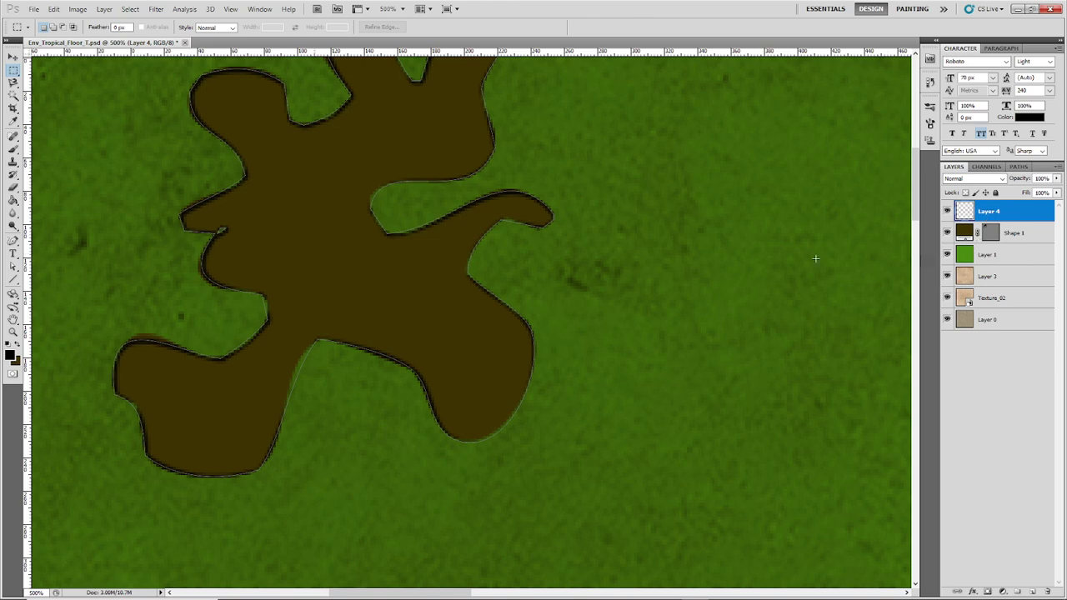
key("ctrl+bracketleft")
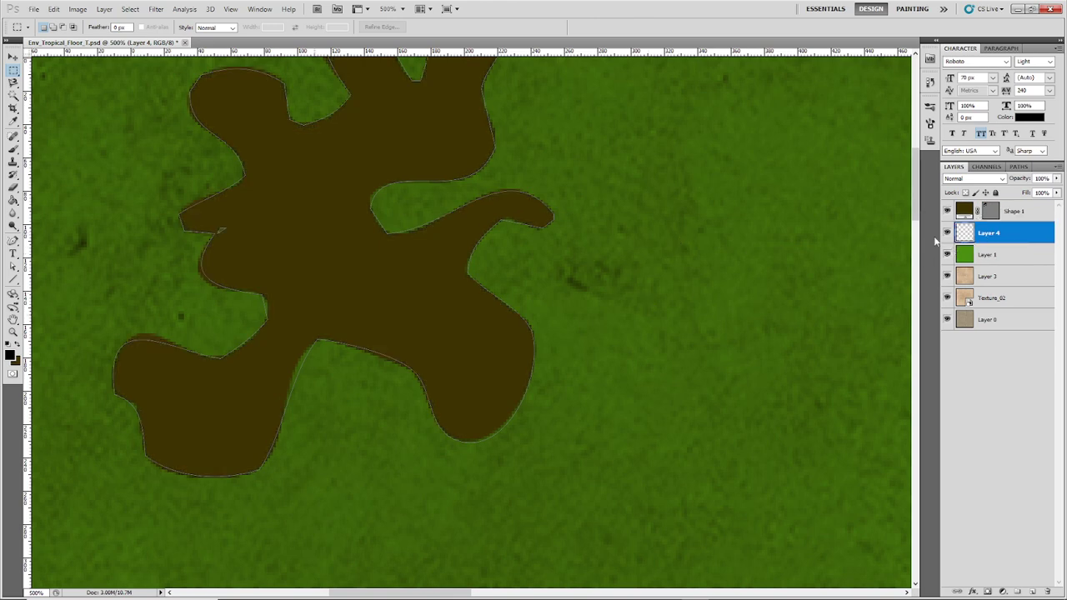
- Delete Layer 4 from the document
right_click(1014, 233)
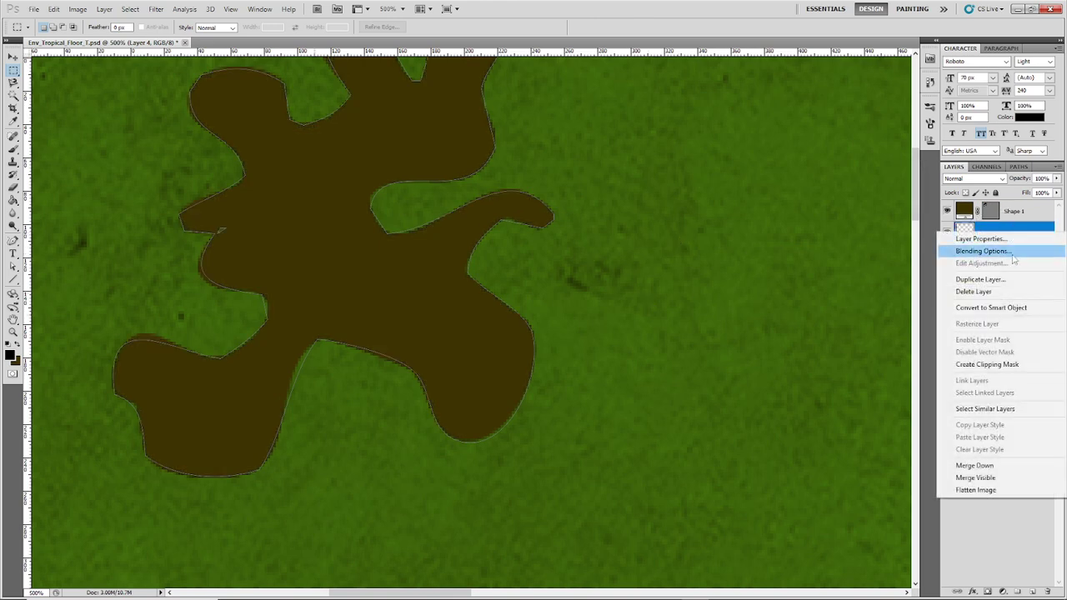
left_click(978, 292)
key("Return")
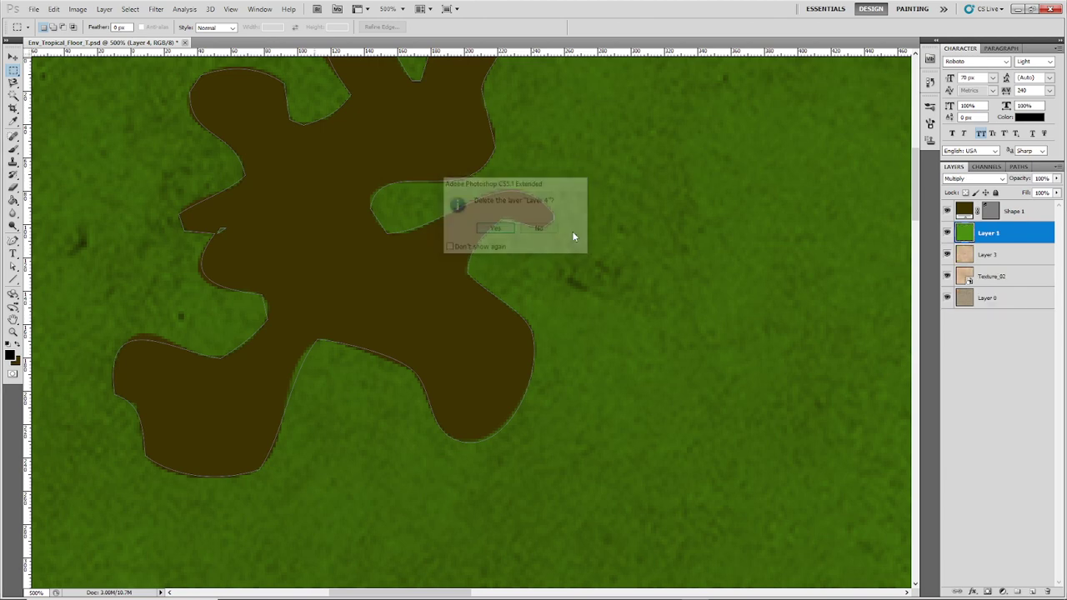
- Add a black outside stroke of 2 px to the Shape 1 layer as a layer style
left_click(1020, 217)
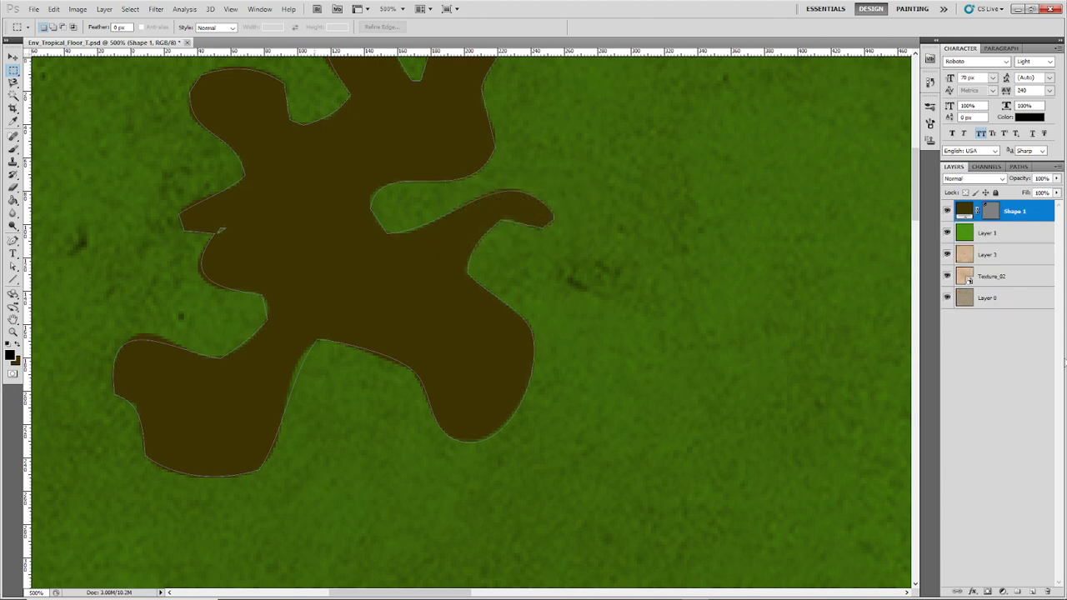
left_click(972, 591)
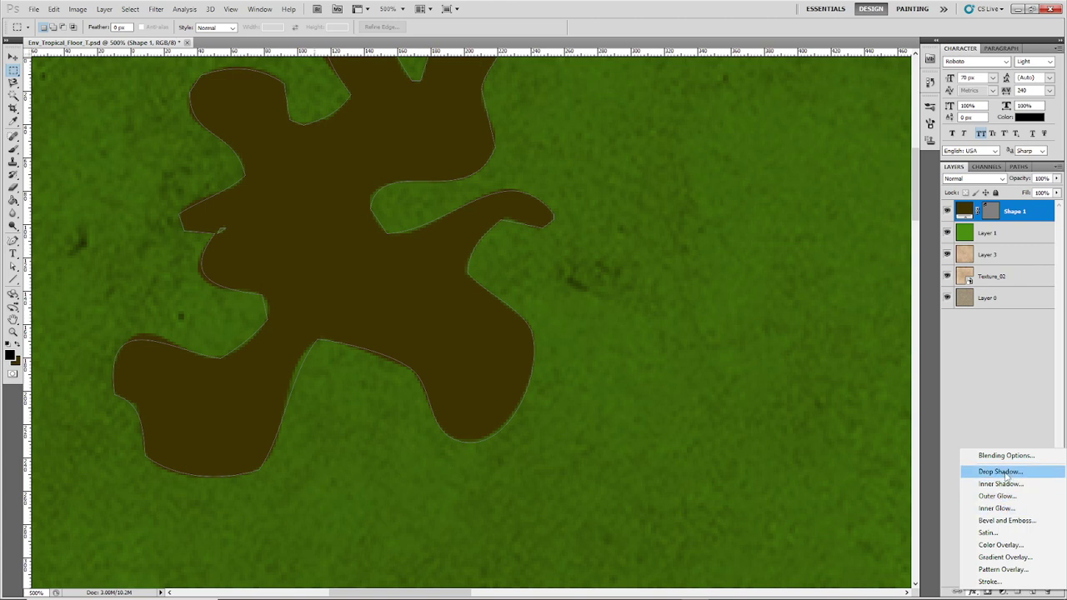
left_click(994, 581)
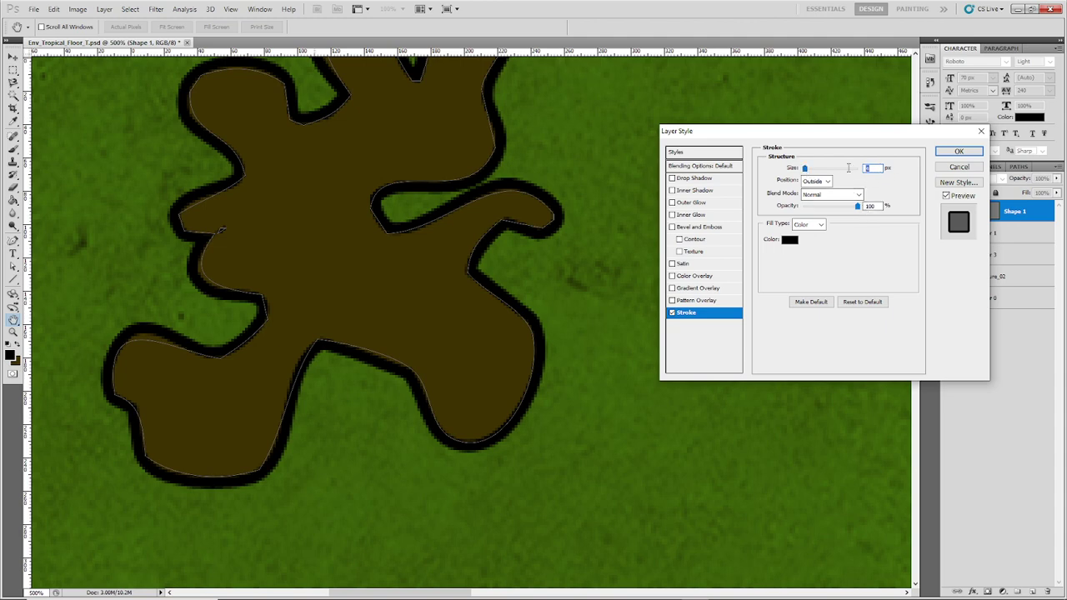
type("3")
key("Tab")
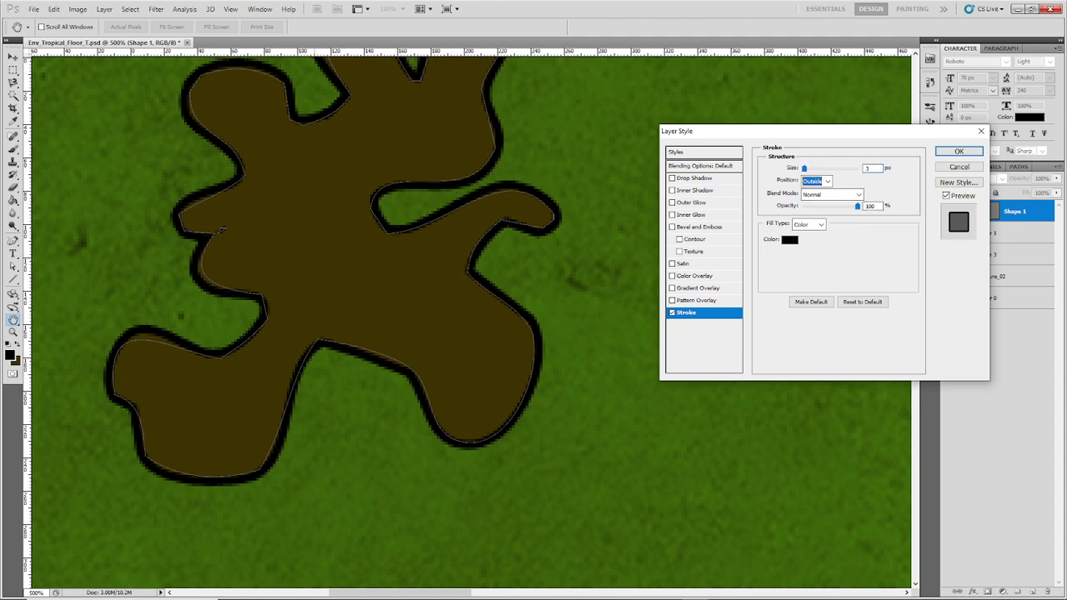
double_click(869, 169)
type("2")
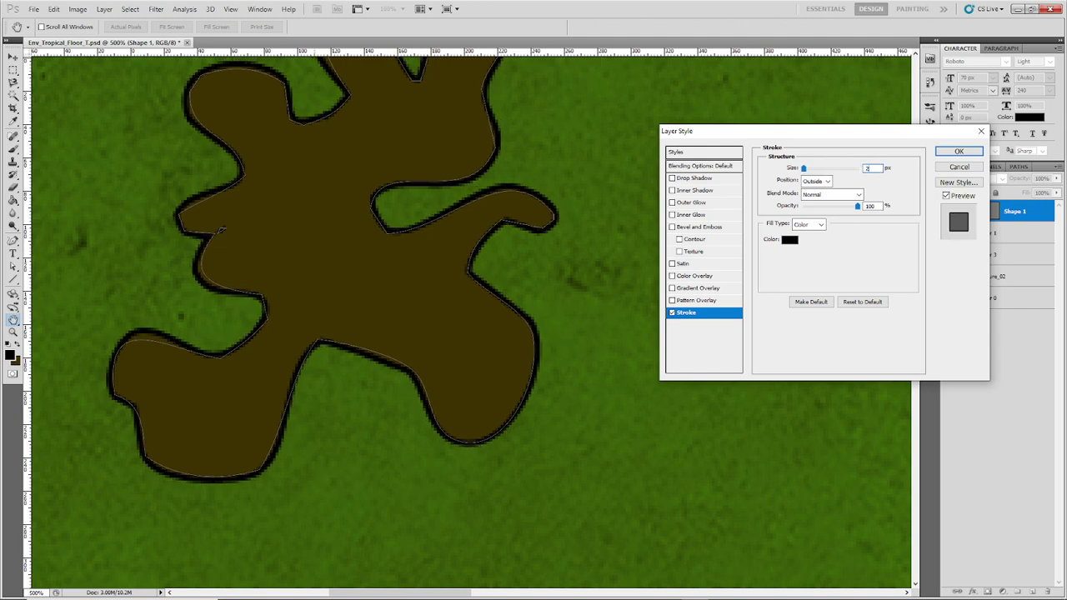
key("Tab")
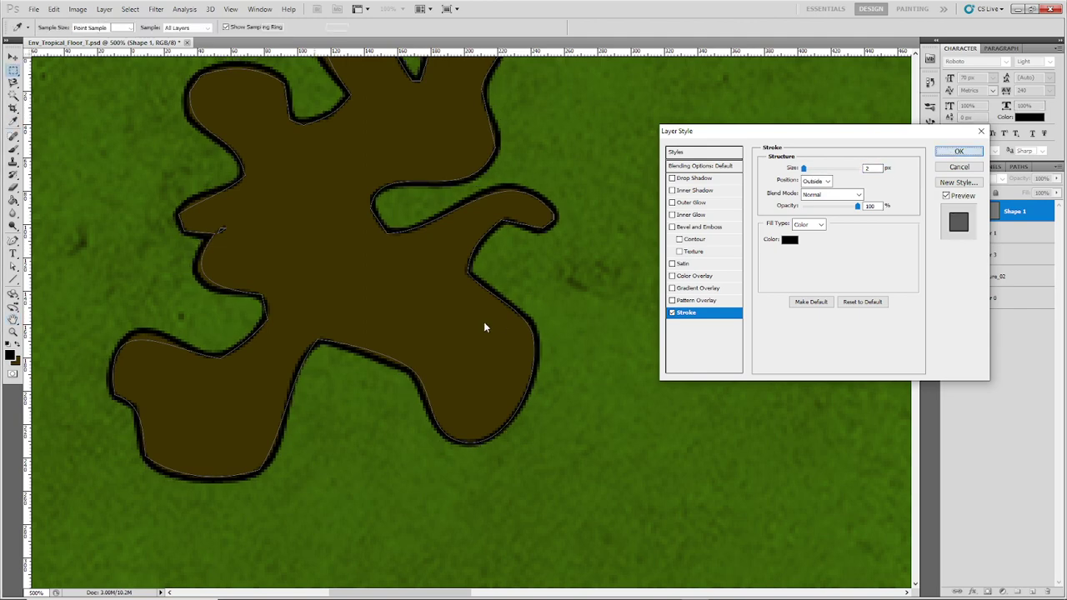
key("Return")
left_click(1010, 373)
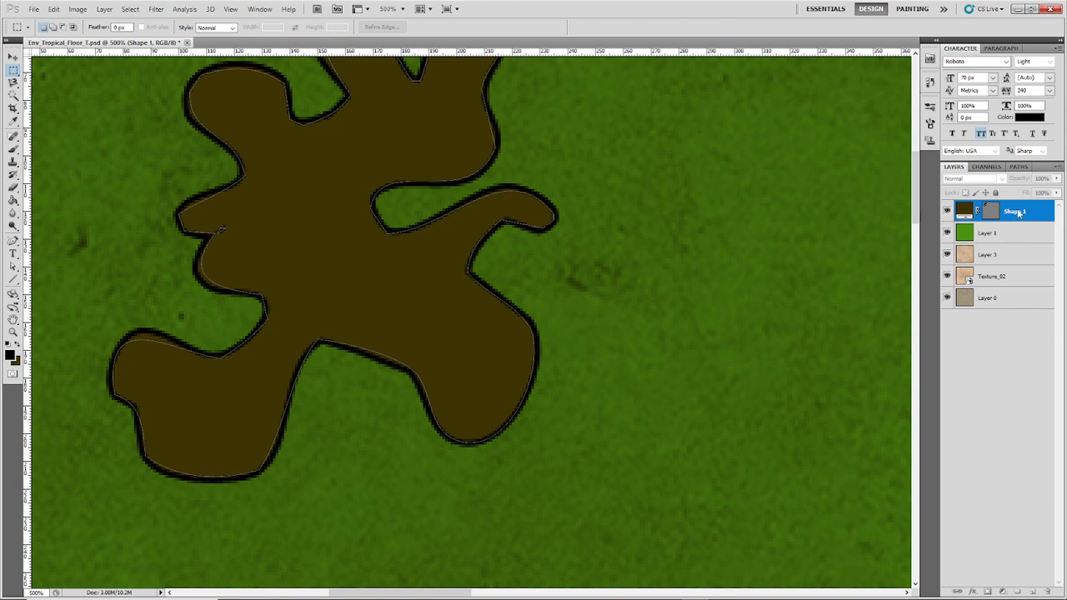
- Try Multiply blending on the Shape 1 layer and restore its Normal blend mode
scroll(1005, 231, "down", 1)
left_click(1015, 210)
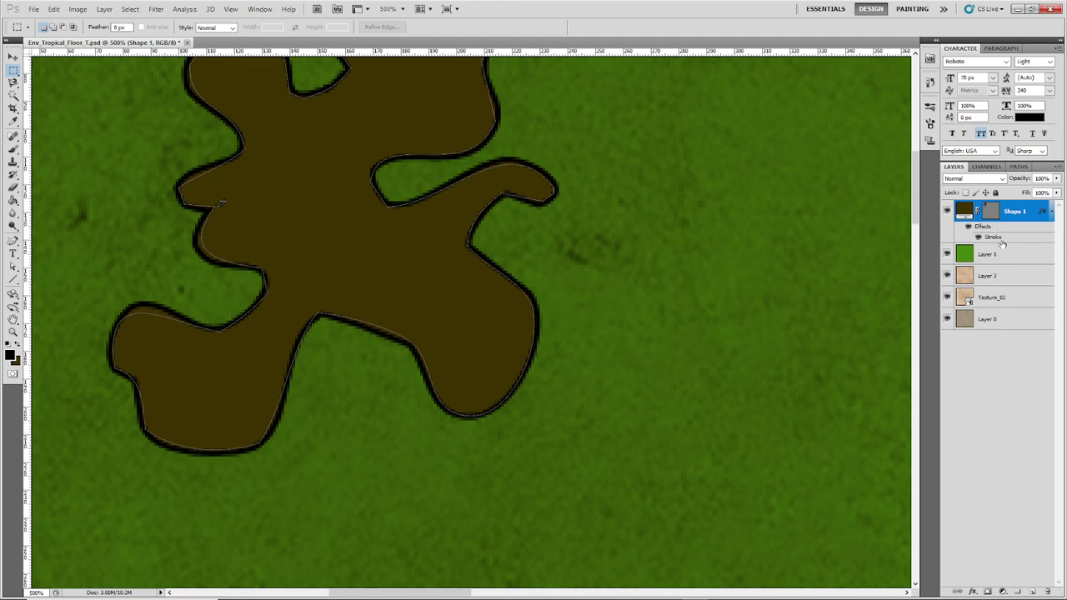
right_click(1019, 209)
left_click(994, 180)
left_click(996, 180)
left_click(982, 225)
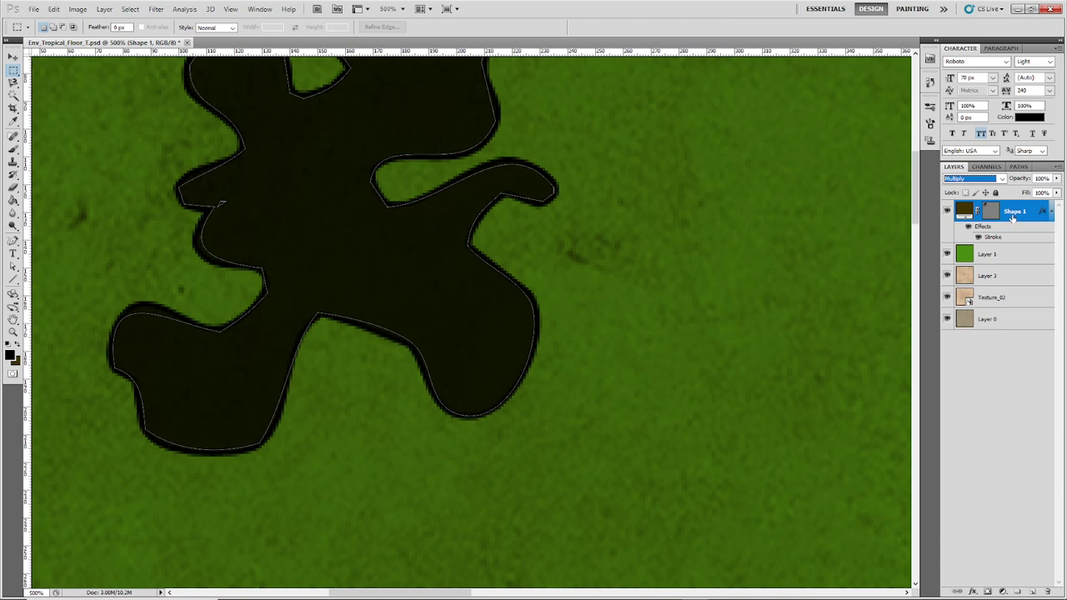
left_click(996, 179)
left_click(986, 191)
- Duplicate Layer 3 to the top of the layer stack and clip the copy to the Shape 1 layer
right_click(992, 275)
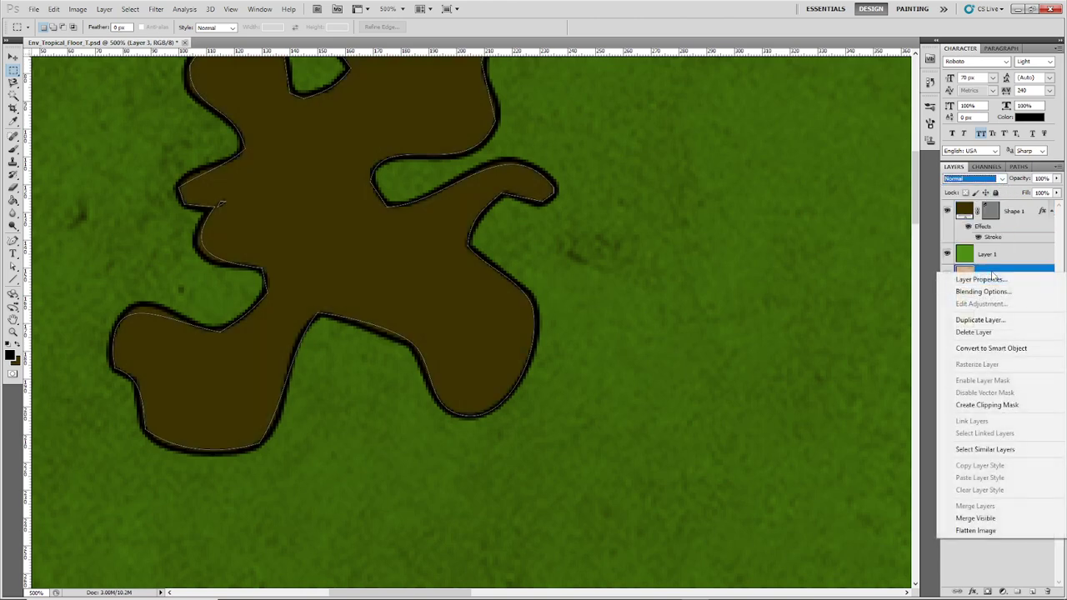
left_click(983, 321)
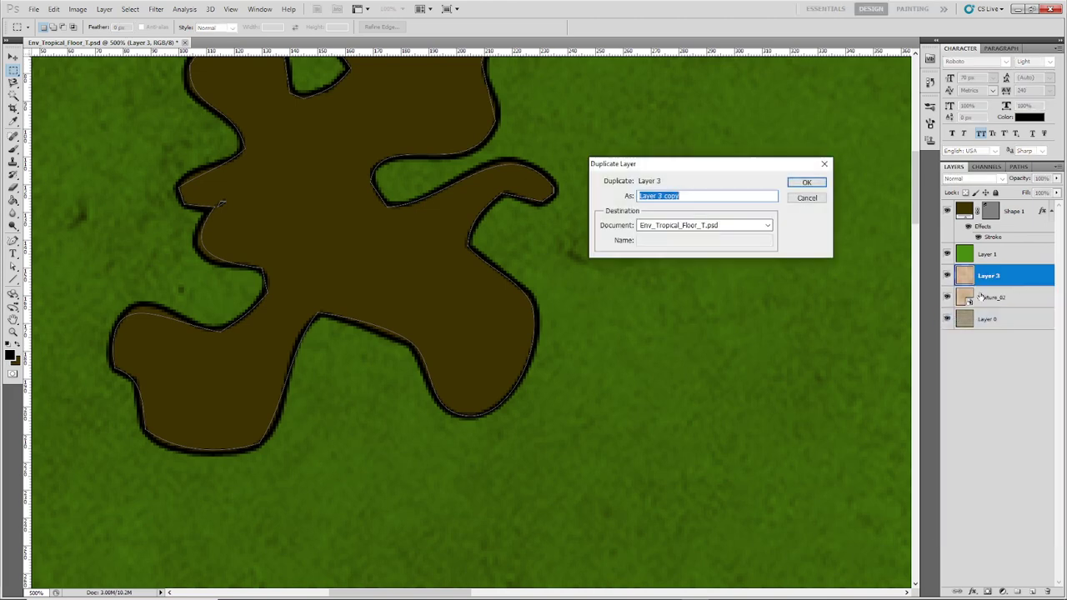
key("Return")
left_click_drag(994, 275, 989, 205)
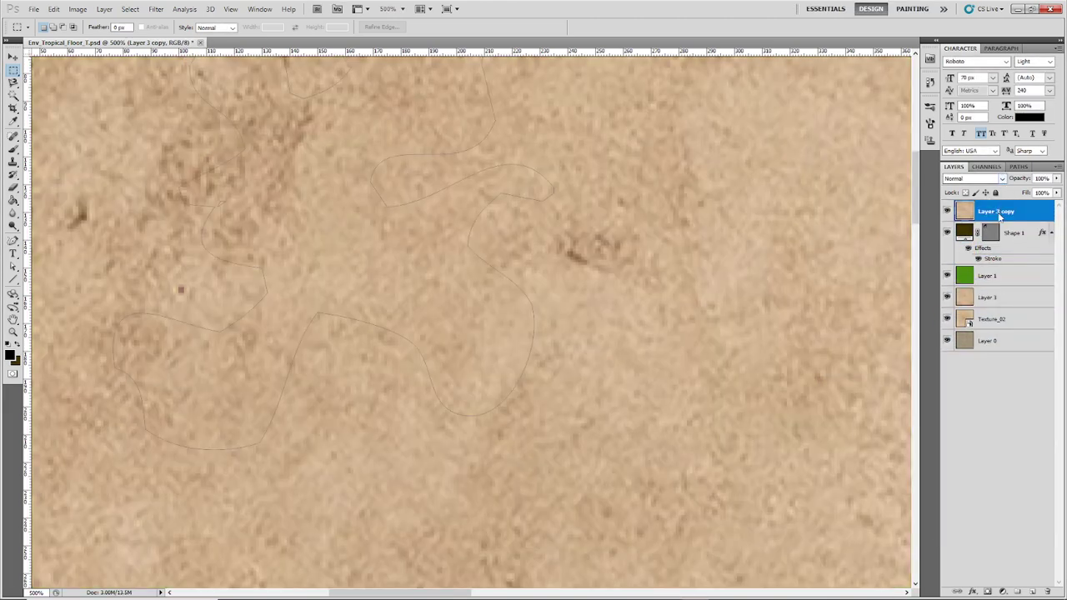
right_click(999, 213)
left_click(1003, 347)
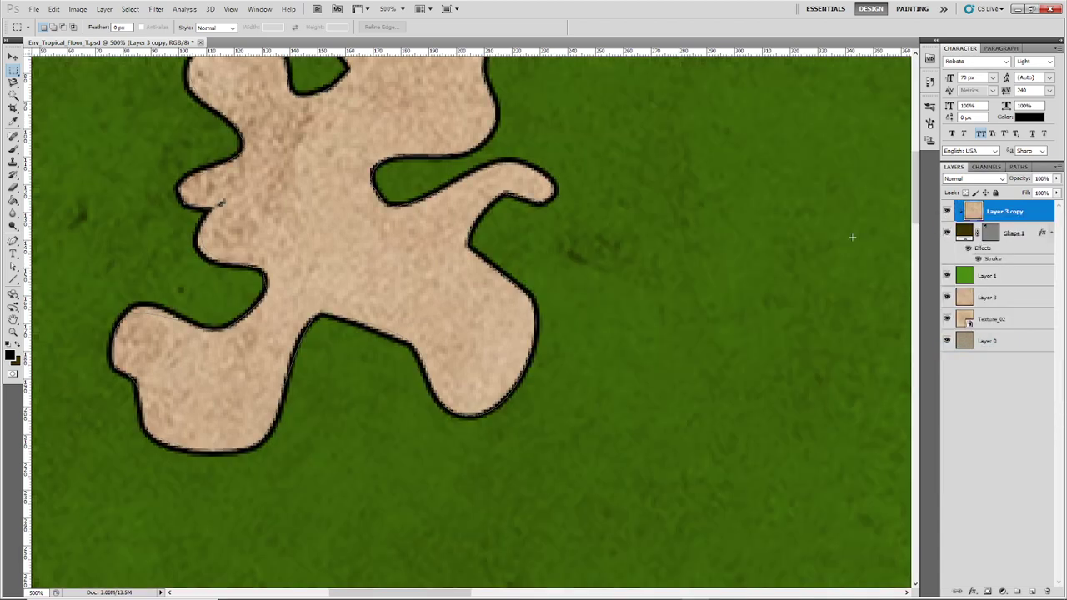
- Try Multiply blending on the clipped Layer 3 copy and settle on Overlay
scroll(508, 341, "down", 1)
scroll(491, 344, "up", 3)
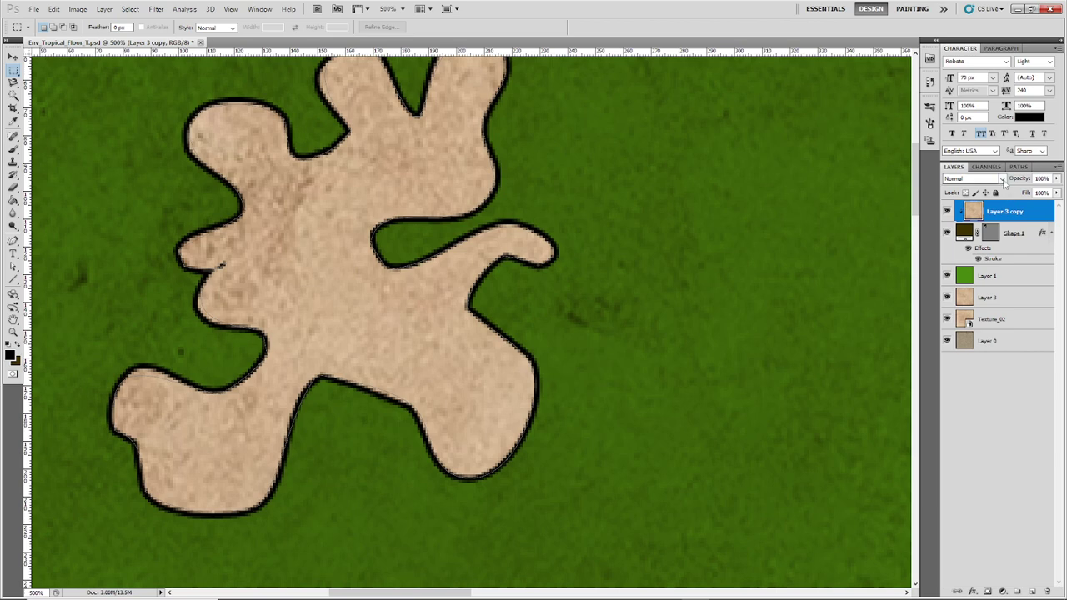
left_click(972, 178)
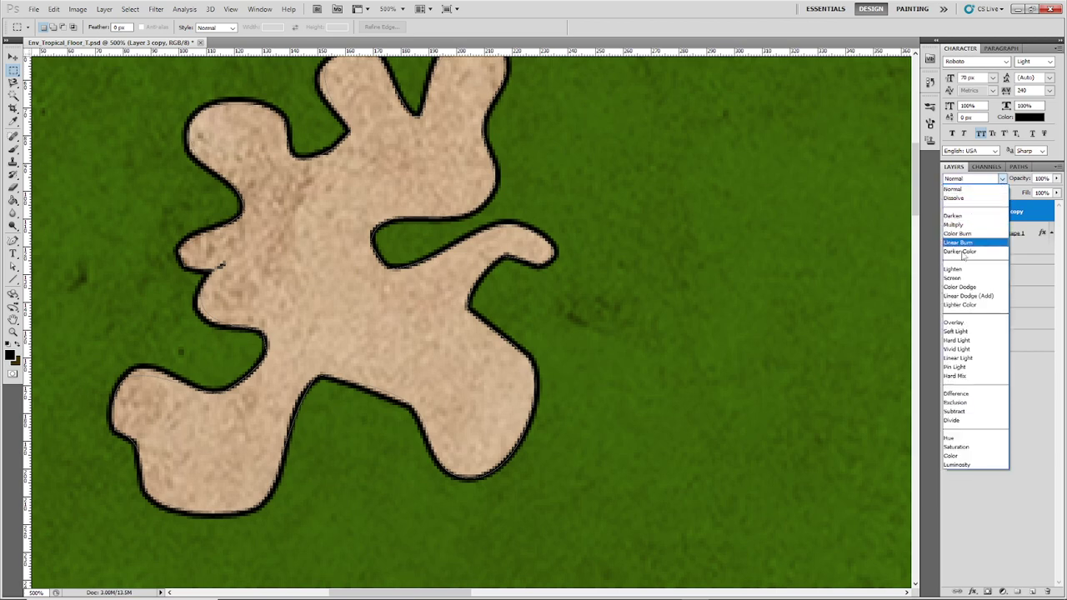
left_click(967, 226)
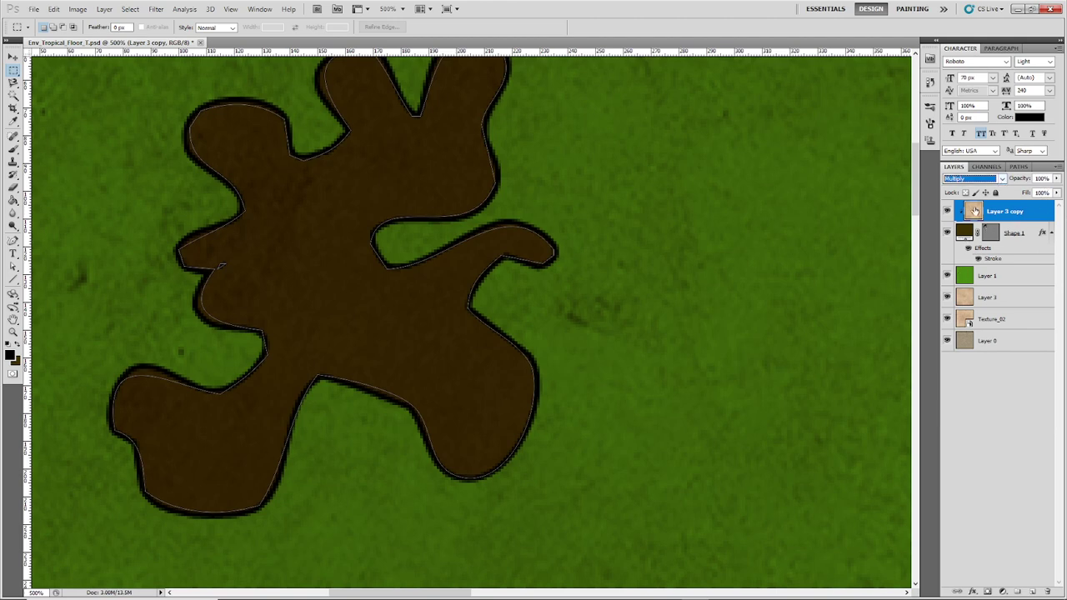
left_click(1002, 179)
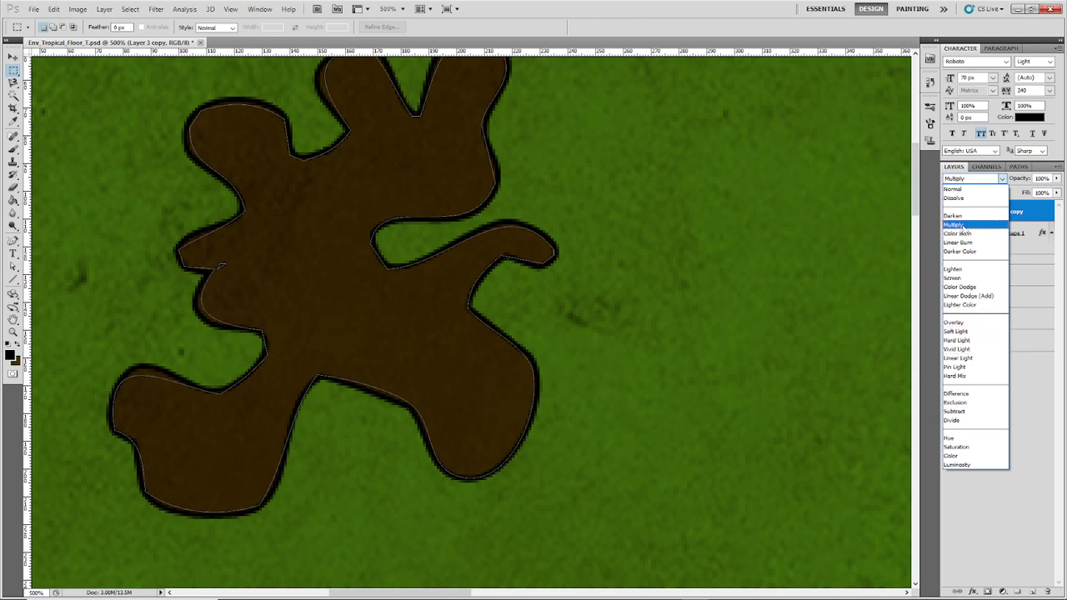
left_click(965, 324)
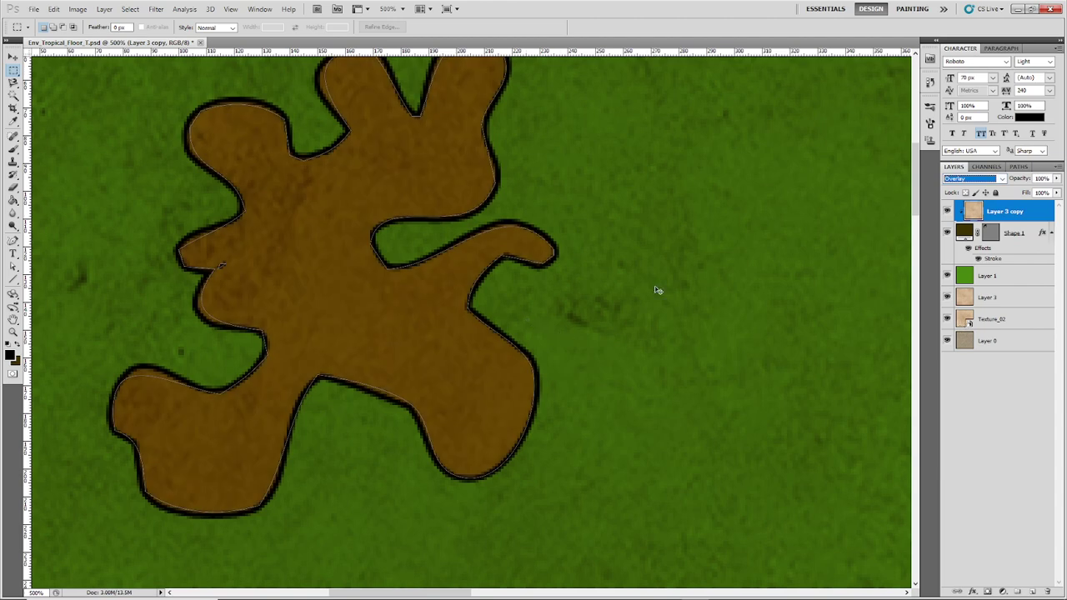
- Export the texture for web as the JPEG Env_Tropical_Floor_T_v2.jpg in the Textures folder without replacing the v1 file
key("ctrl+minus")
key("ctrl+minus")
key("ctrl+minus")
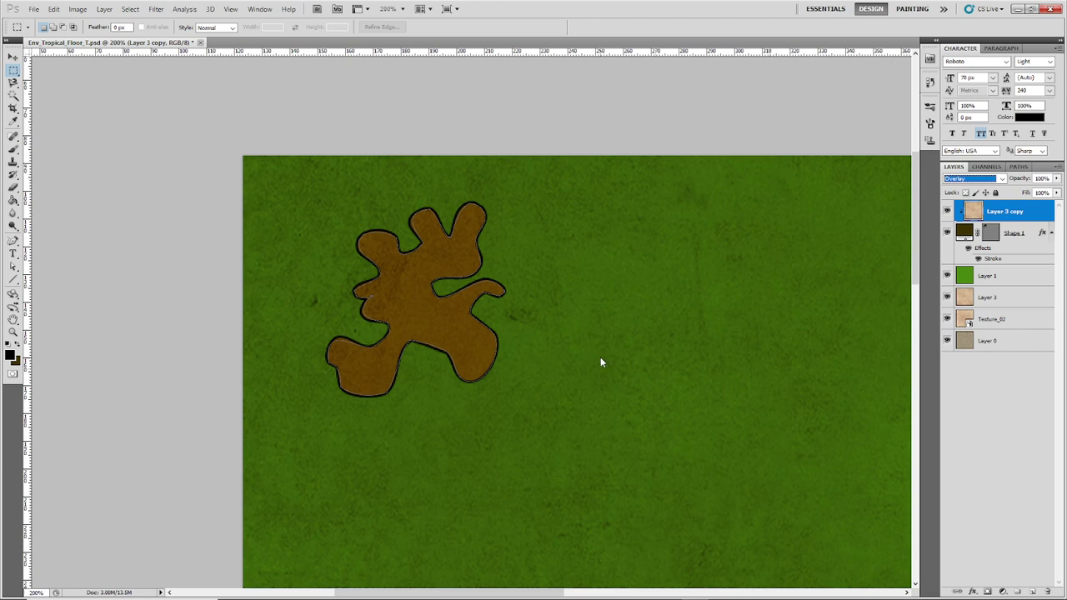
key("ctrl+alt+shift+s")
left_click(638, 452)
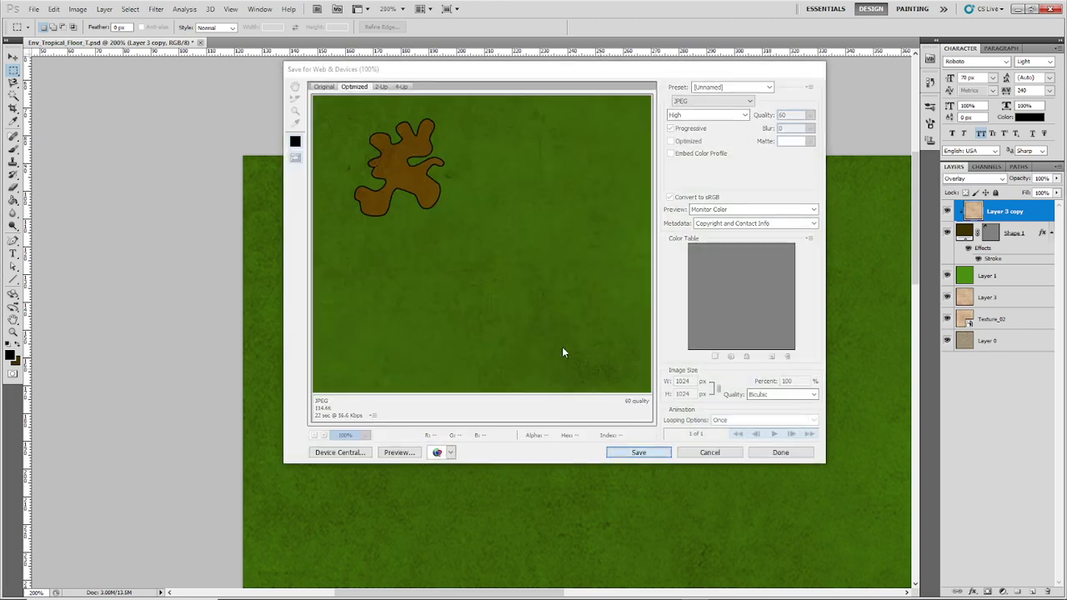
left_click(365, 141)
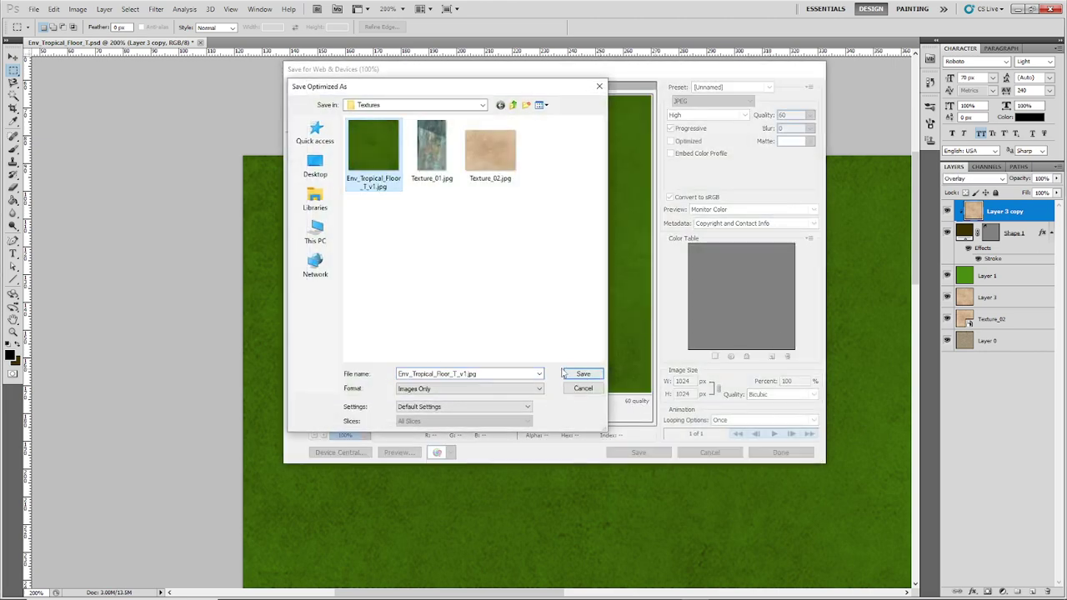
left_click(583, 374)
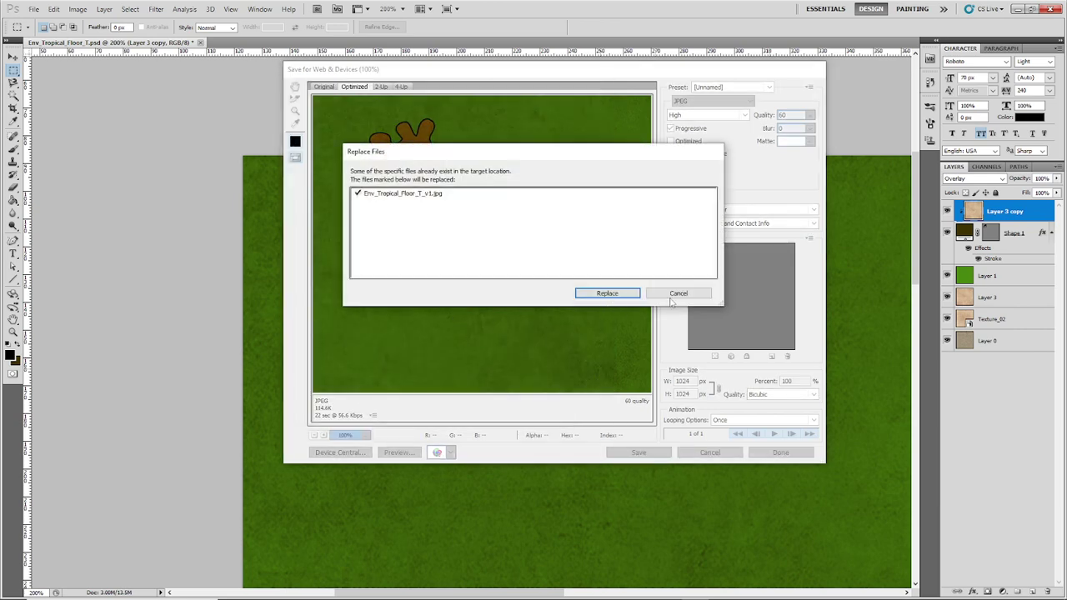
left_click(674, 296)
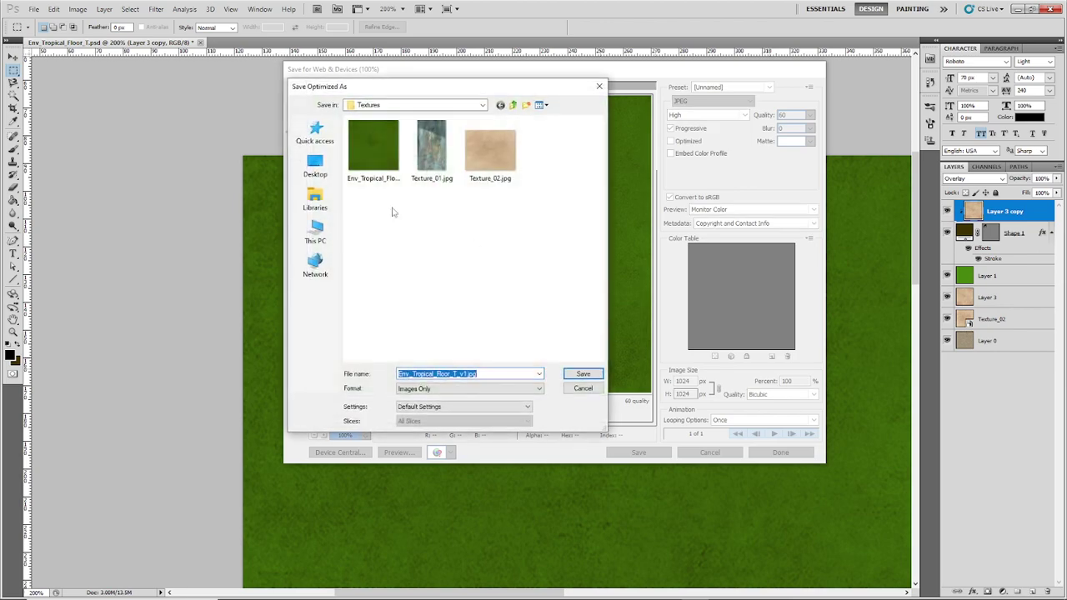
left_click(466, 374)
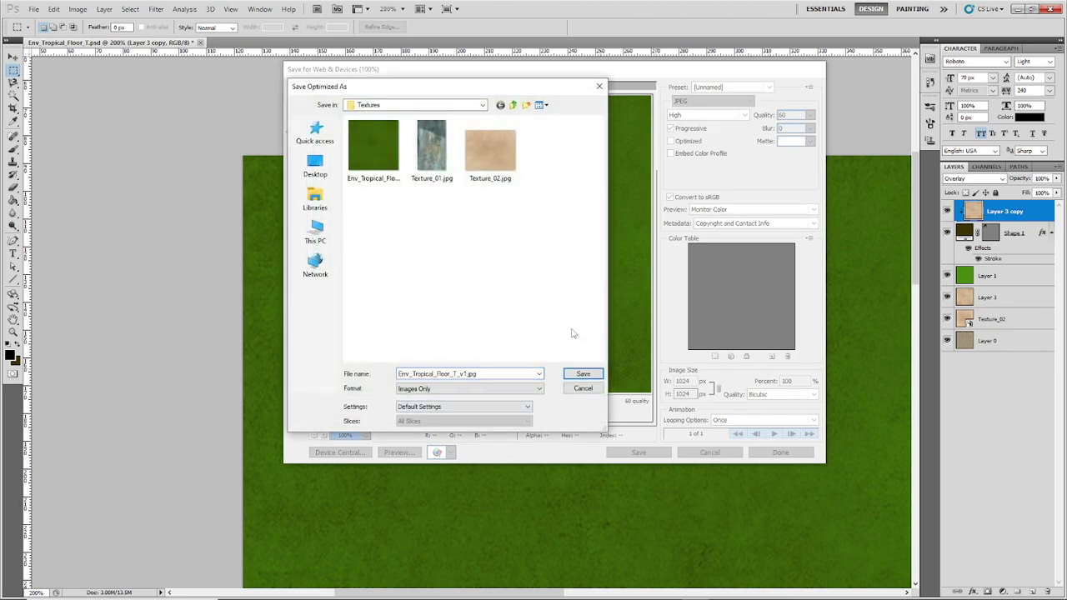
key("BackSpace")
type("2")
key("Return")
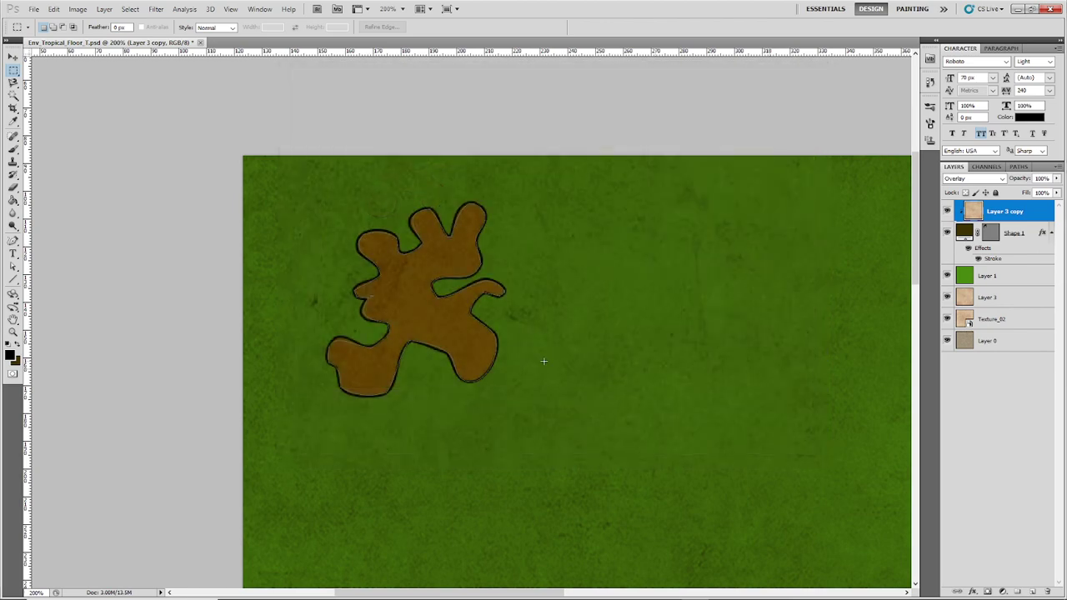
- Switch to Unreal Engine and reimport the Env_Tropical_Floor_T texture from the new file Env_Tropical_Floor_T_v2.jpg
key("alt+Tab")
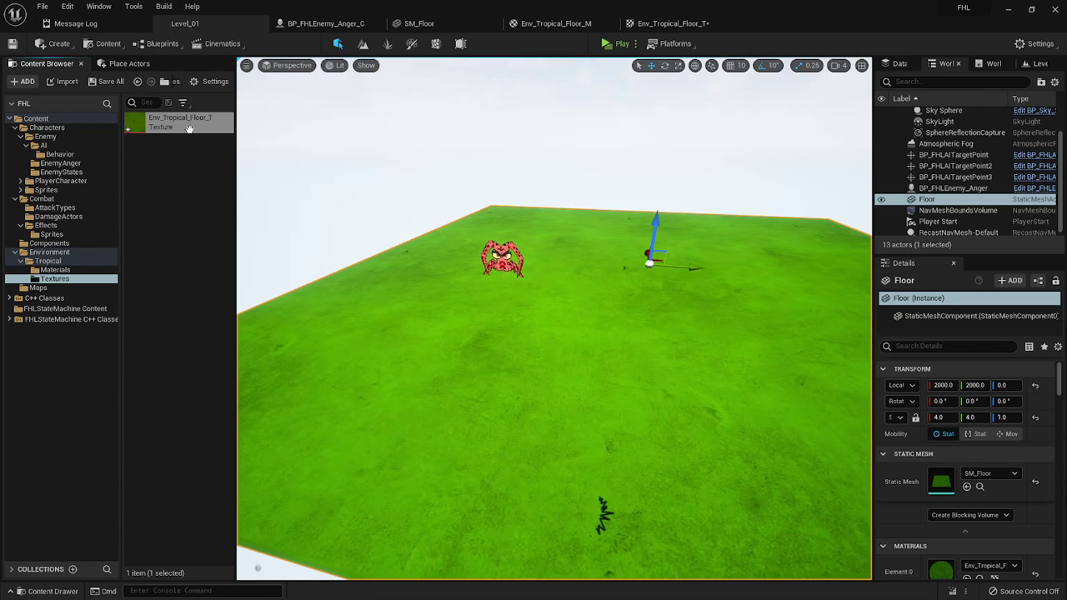
right_click(153, 124)
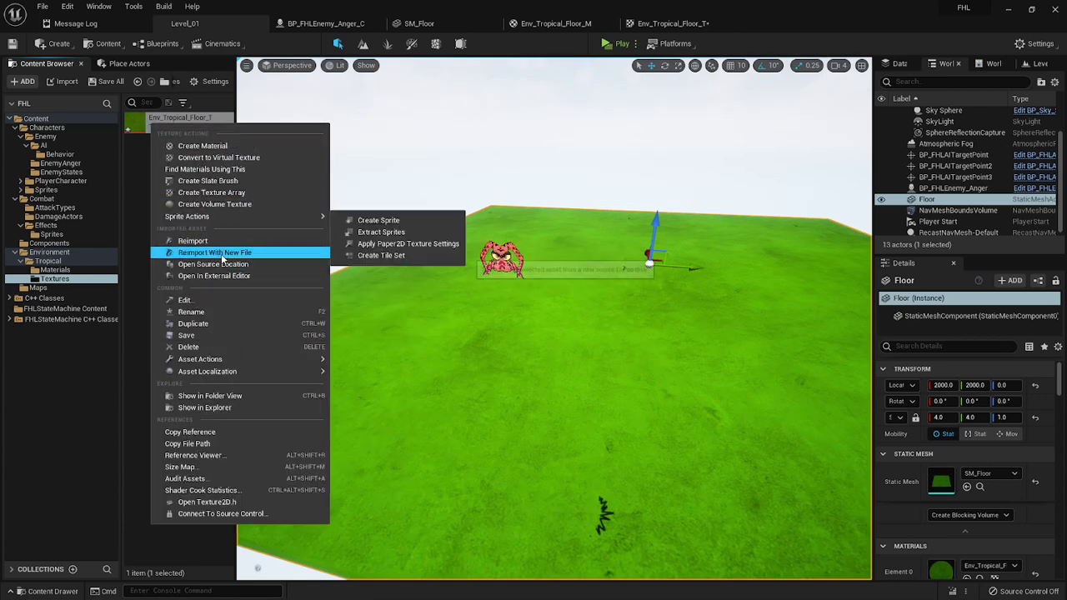
left_click(218, 254)
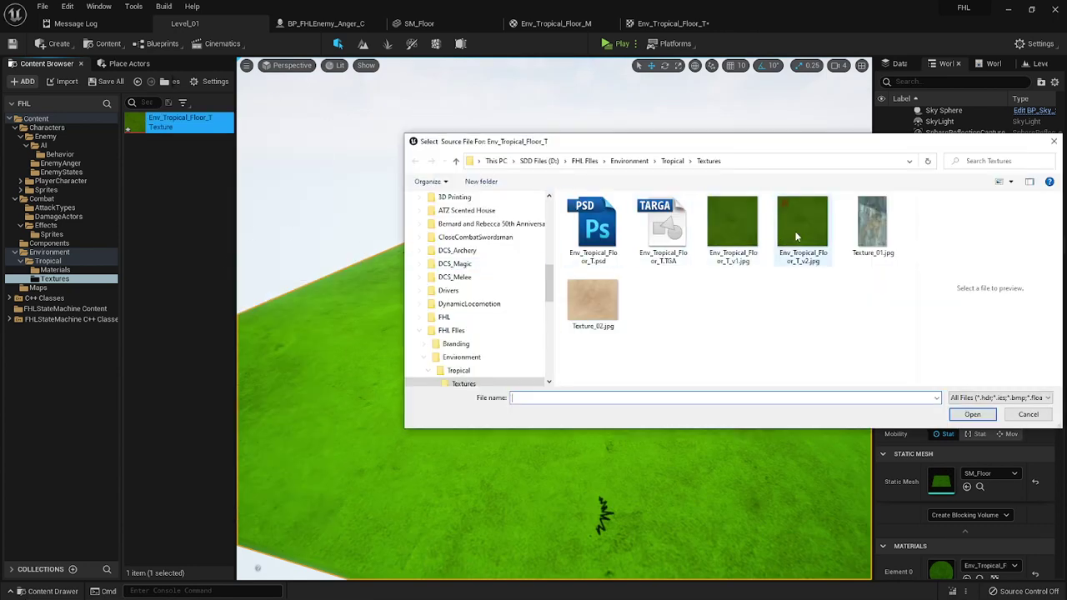
double_click(796, 237)
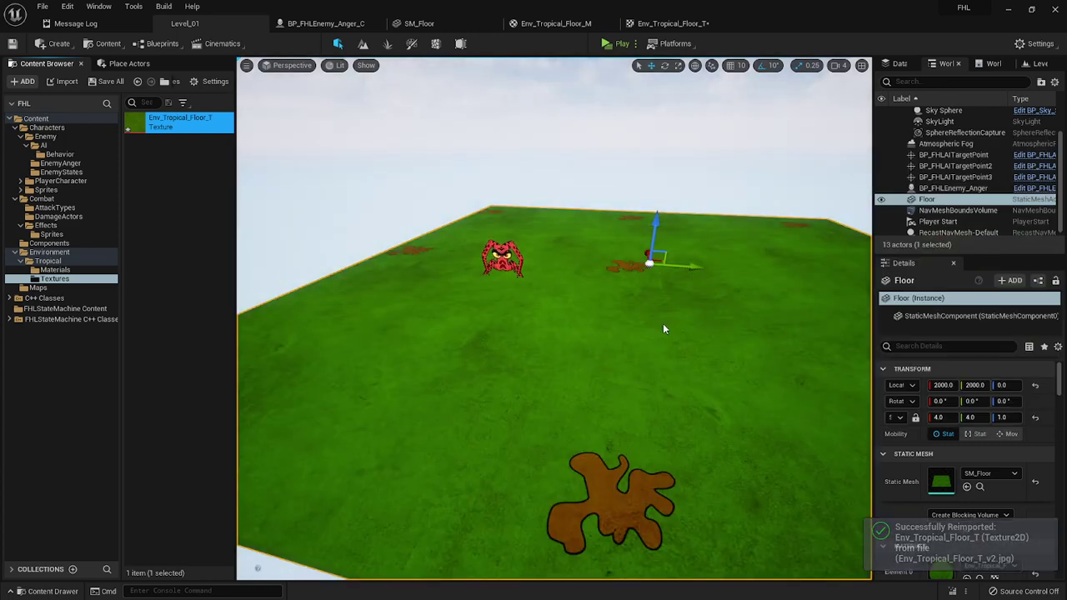
- Save the reimported floor texture and start a play preview of the level
key("ctrl+s")
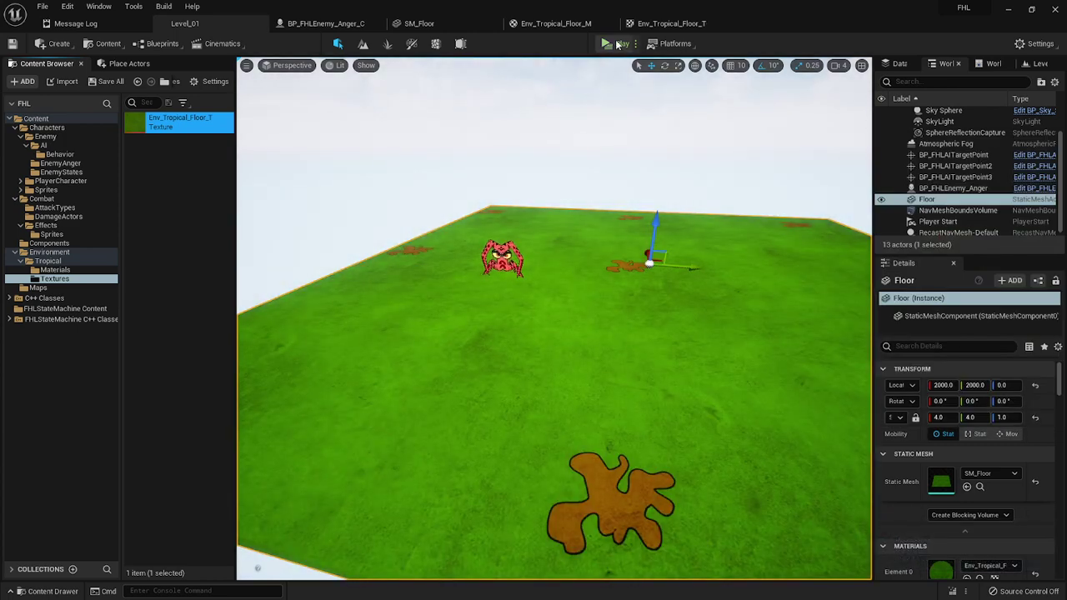
left_click(618, 44)
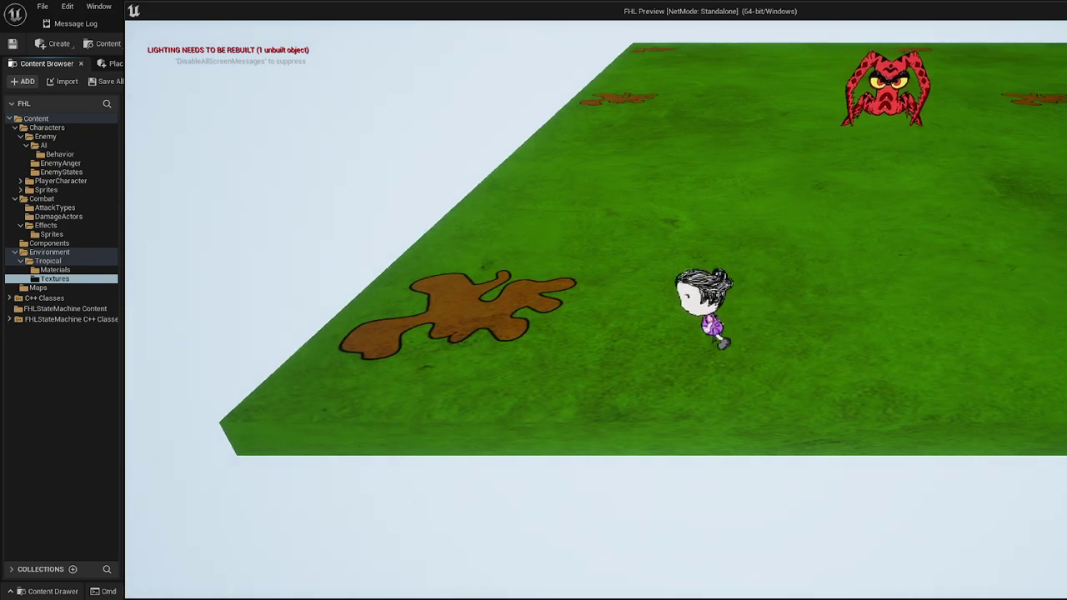
- Walk the character around and over the nearest dirt patch to examine its look and scale, then end the preview
key("a")
key("w")
key("a")
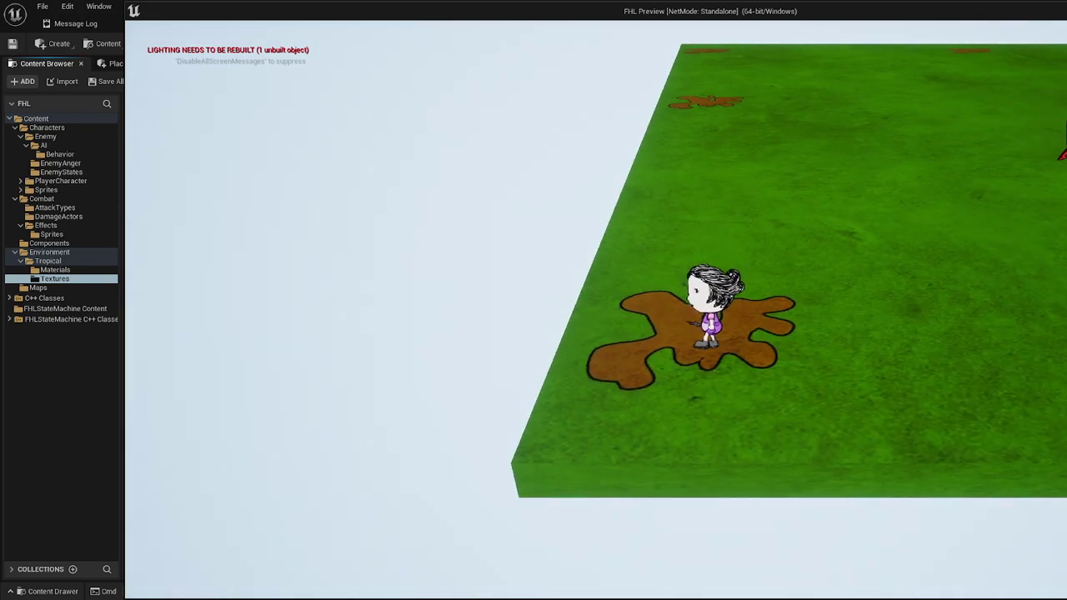
key("d")
key("s")
key("a")
key("w")
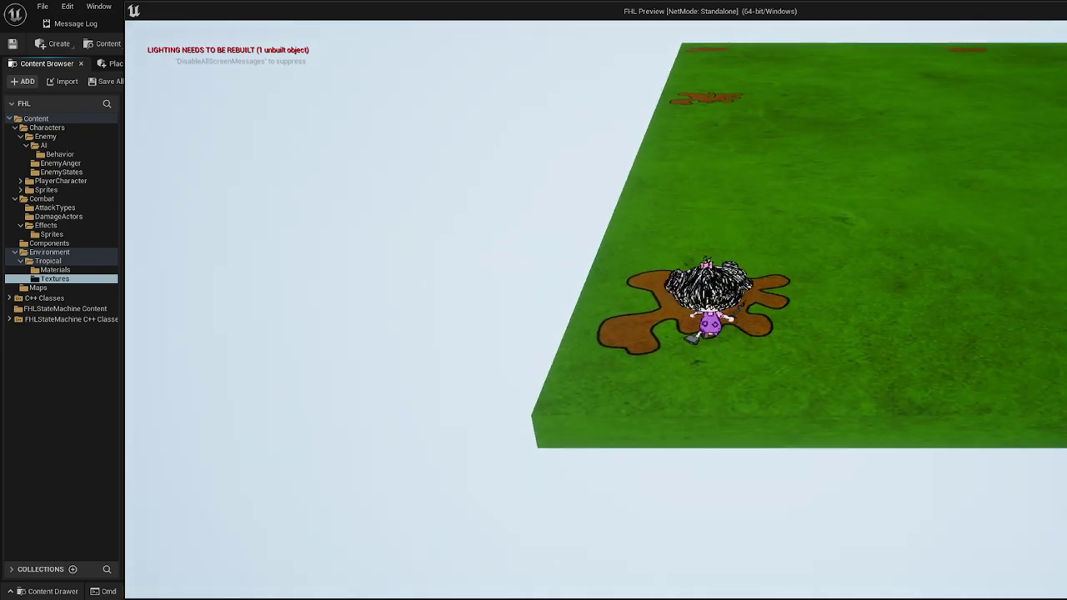
key("a")
key("d")
key("d")
key("w")
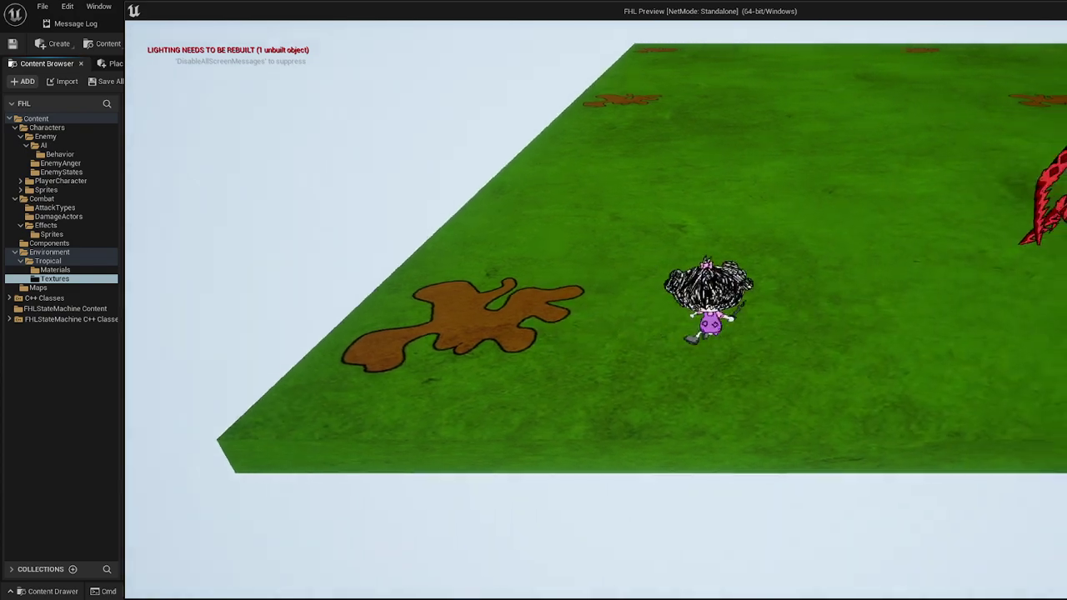
key("d")
key("w")
key("a")
key("w")
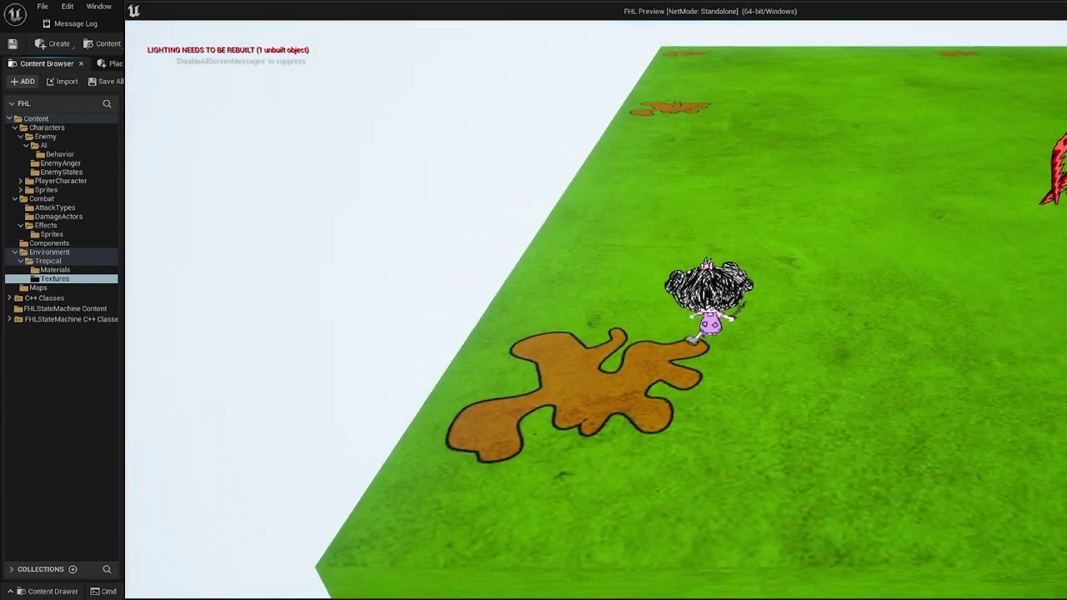
key("s")
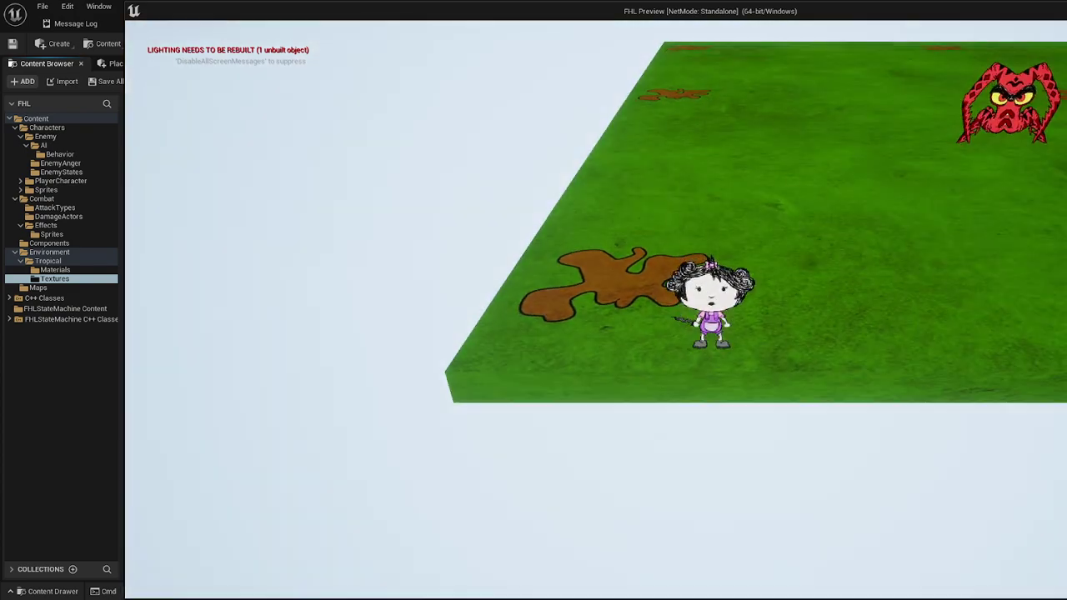
key("a")
key("w")
key("d")
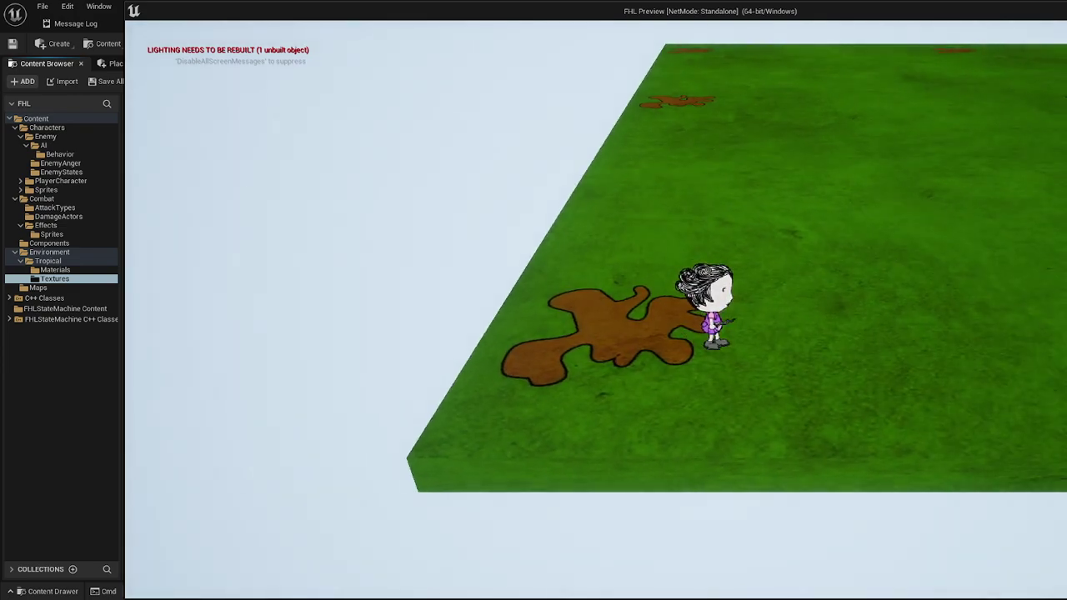
key("a")
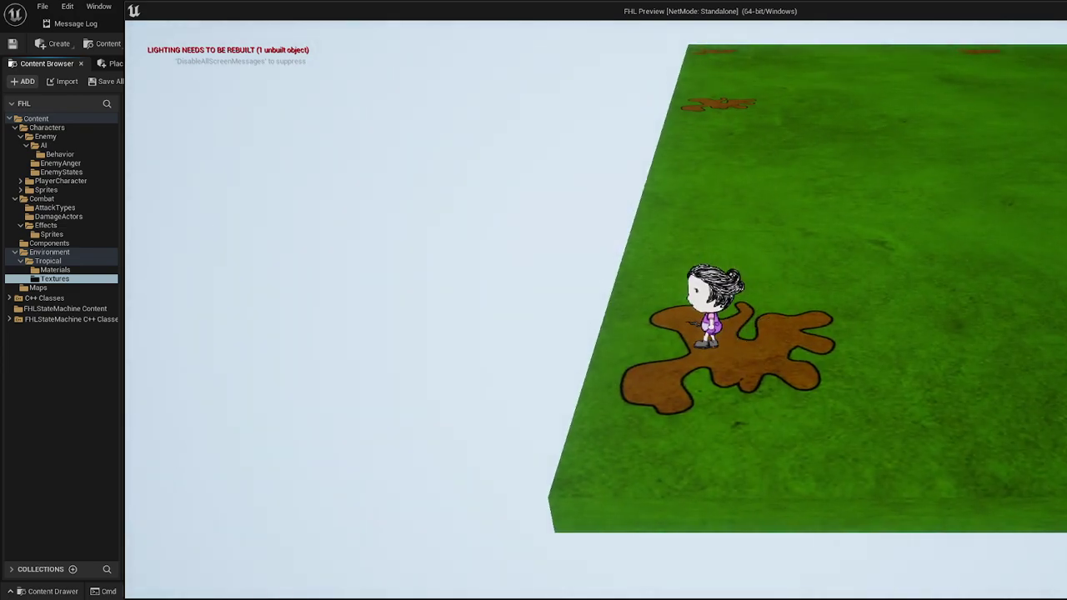
key("d")
key("d")
key("d")
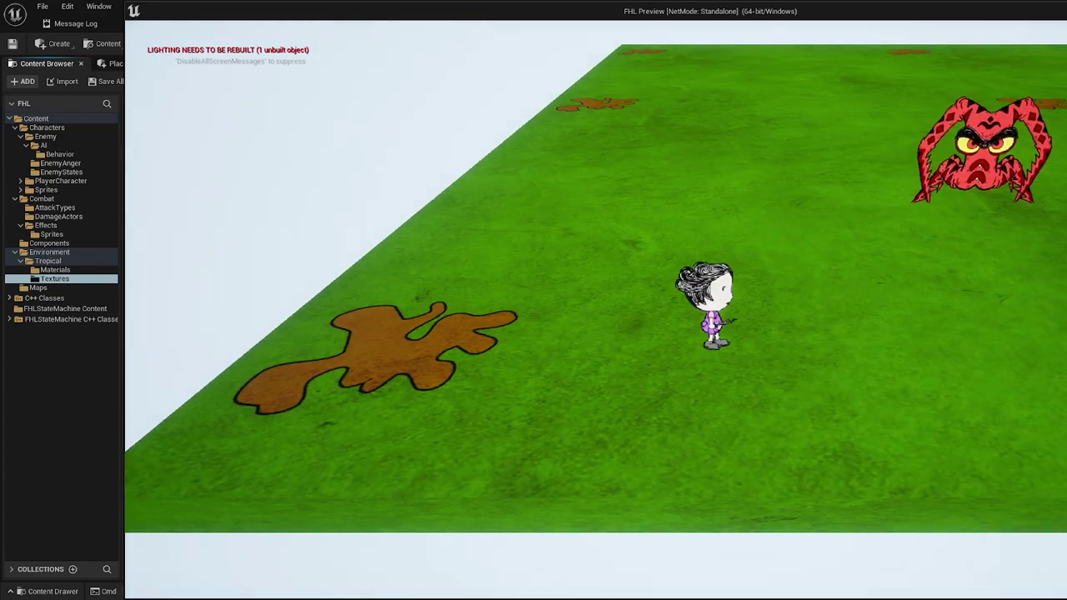
key("s")
key("Escape")
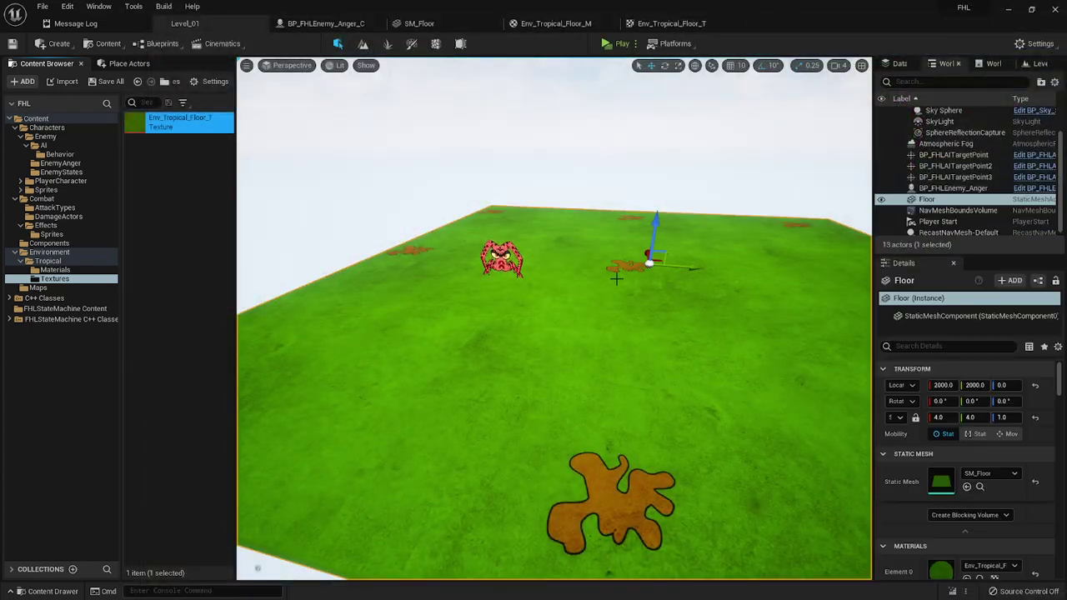
- Switch to Env_Tropical_Floor_T.psd in Photoshop and select the Shape 1 layer
key("alt+Tab")
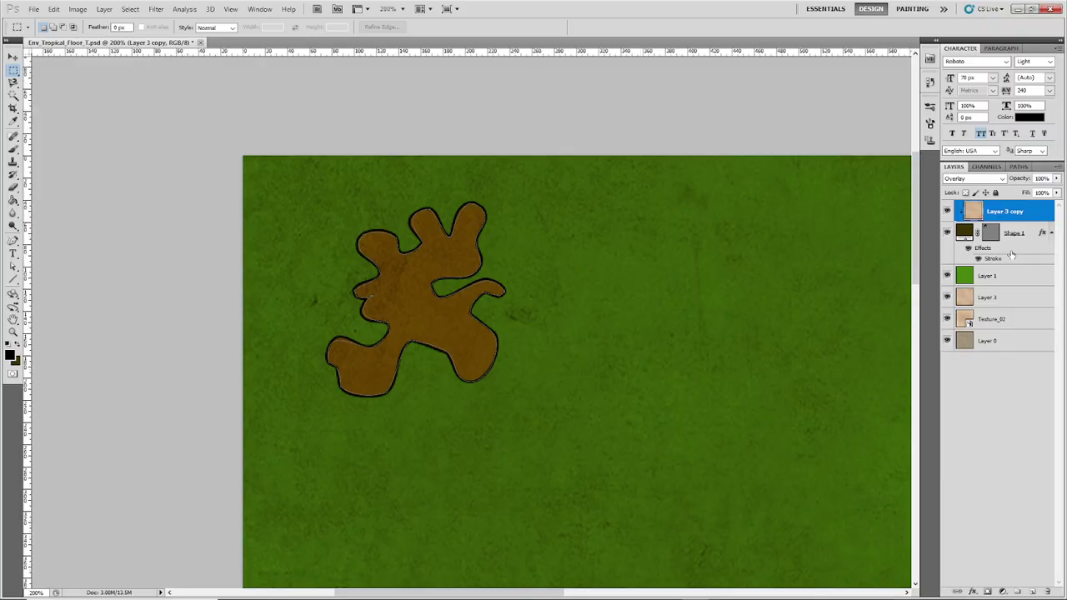
left_click(1020, 233)
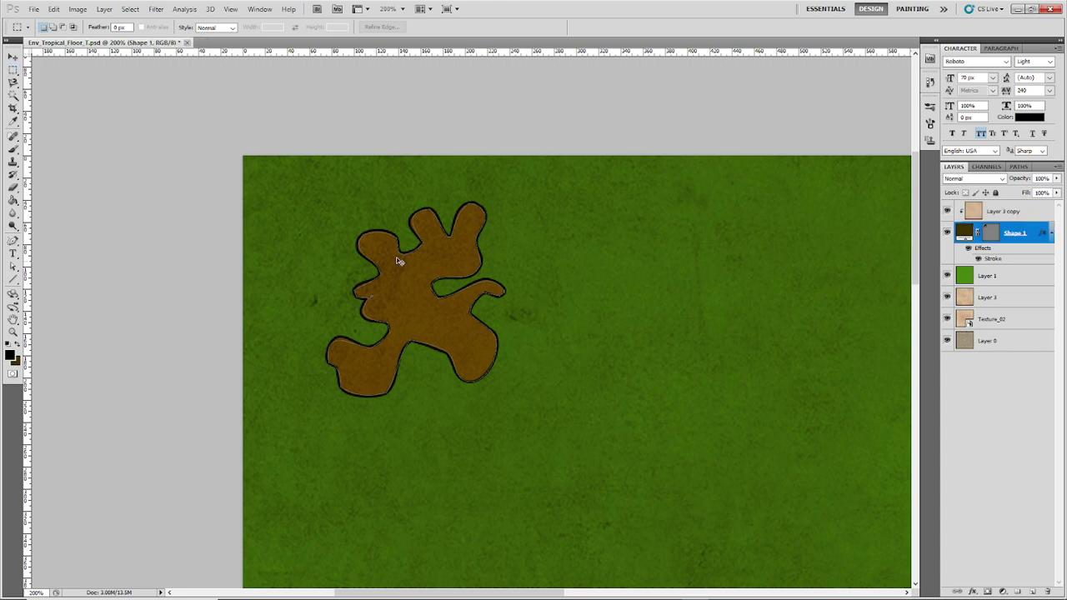
- Try to scale the Shape 1 patch down about its centre, check its visibility and stroke, and undo the changes
key("ctrl+t")
left_click_drag(505, 202, 440, 252, "alt+shift")
key("Return")
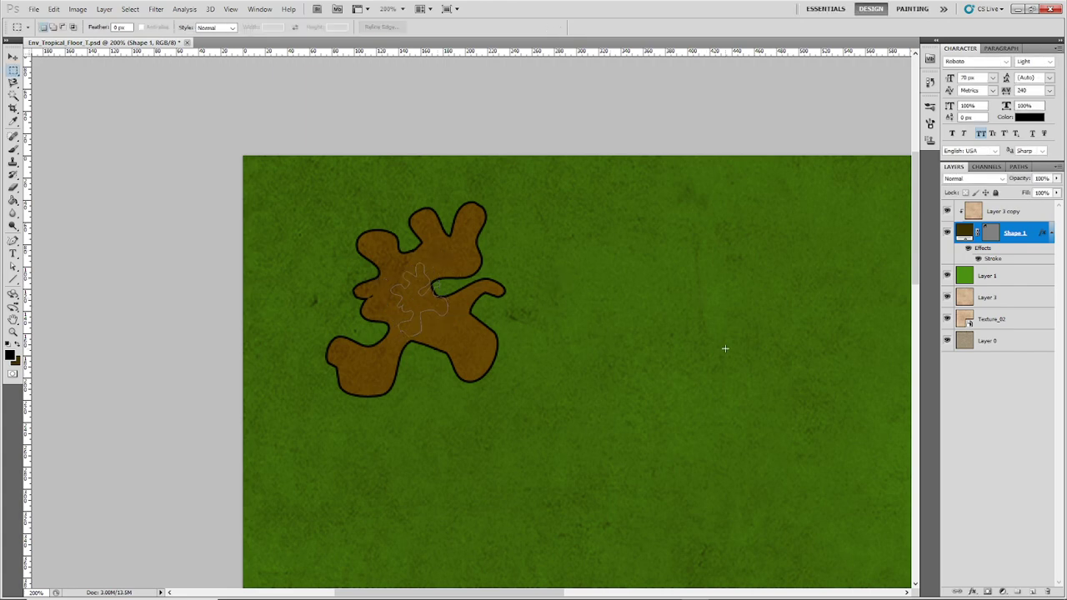
left_click(947, 234)
left_click(947, 235)
left_click(979, 259)
left_click(978, 259)
key("ctrl+alt+z")
key("ctrl+alt+z")
key("ctrl+alt+z")
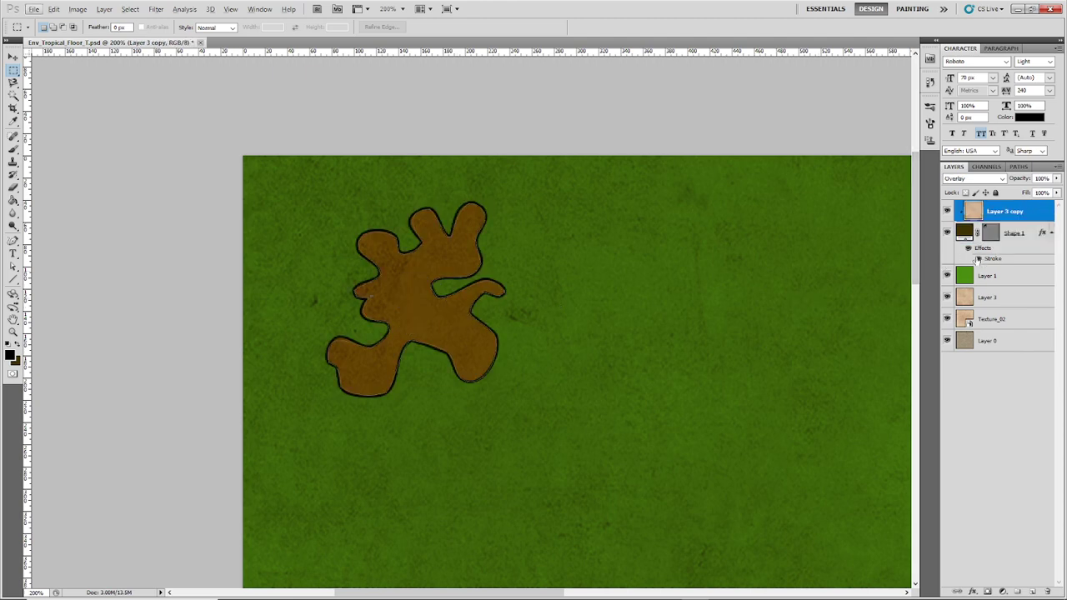
- Try to scale the Shape 1 patch proportionally to about 54% and revert the transform
left_click(1016, 234)
key("ctrl+t")
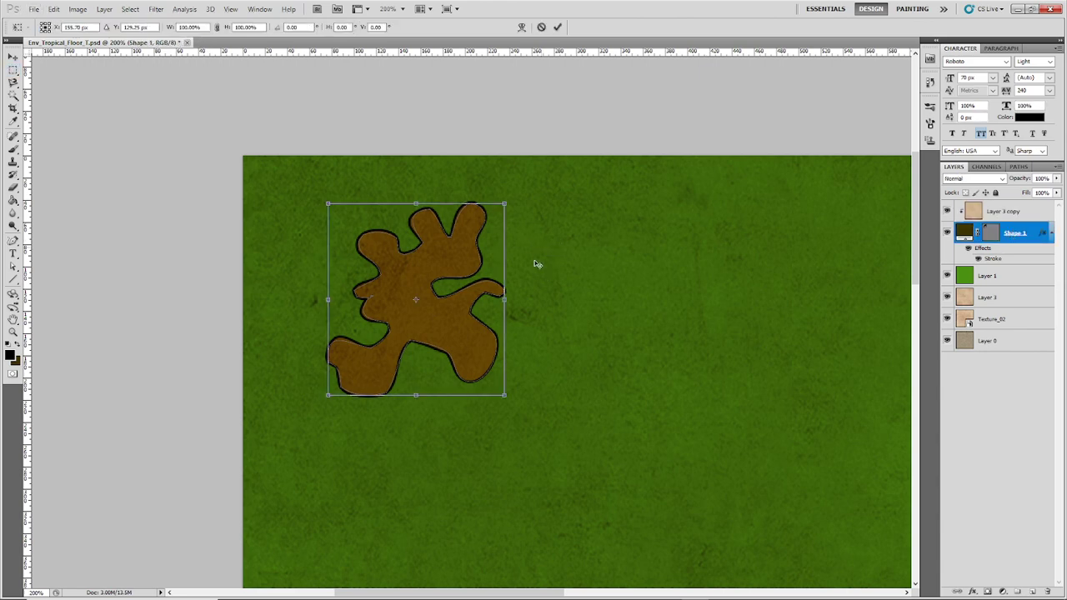
left_click_drag(504, 203, 463, 247, "alt+shift")
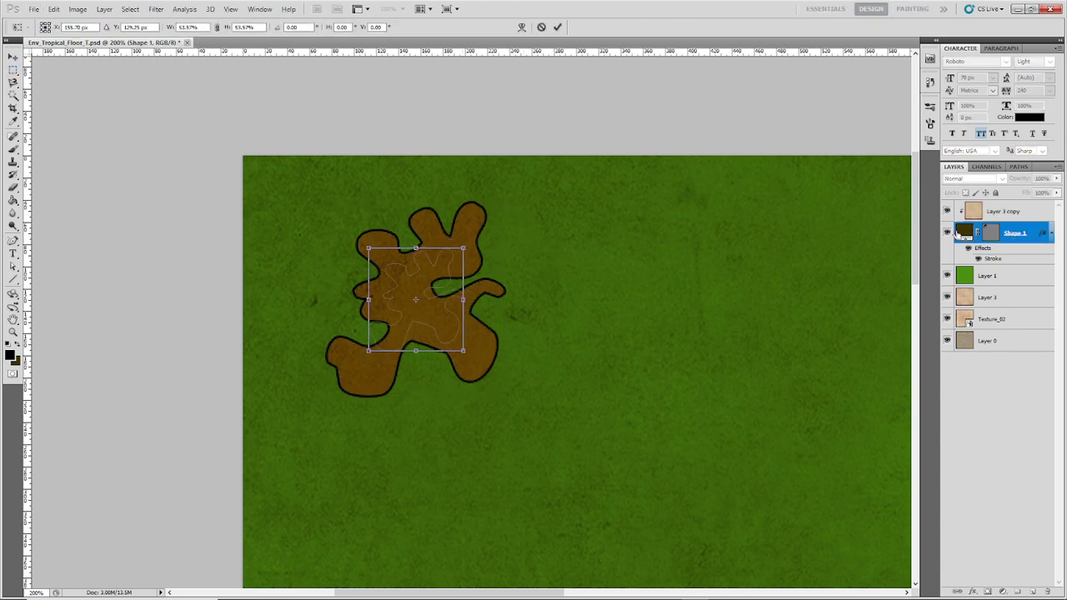
key("ctrl+z")
key("Return")
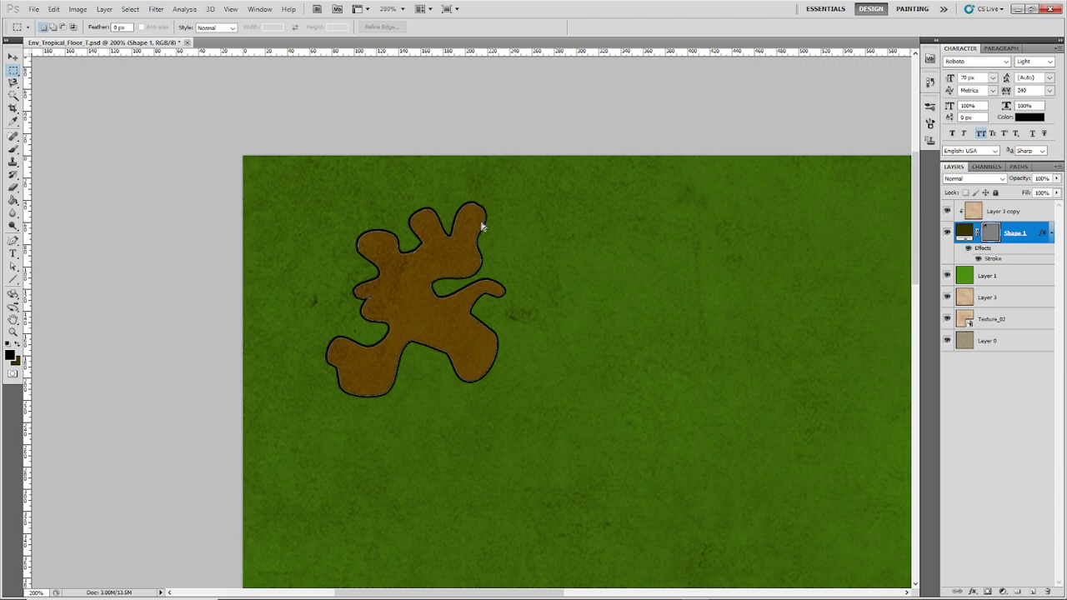
- Scale the Shape 1 dirt patch to 33.68% about its centre and rotate it to -36.69°
key("ctrl+t")
left_click_drag(503, 205, 425, 255, "alt+shift")
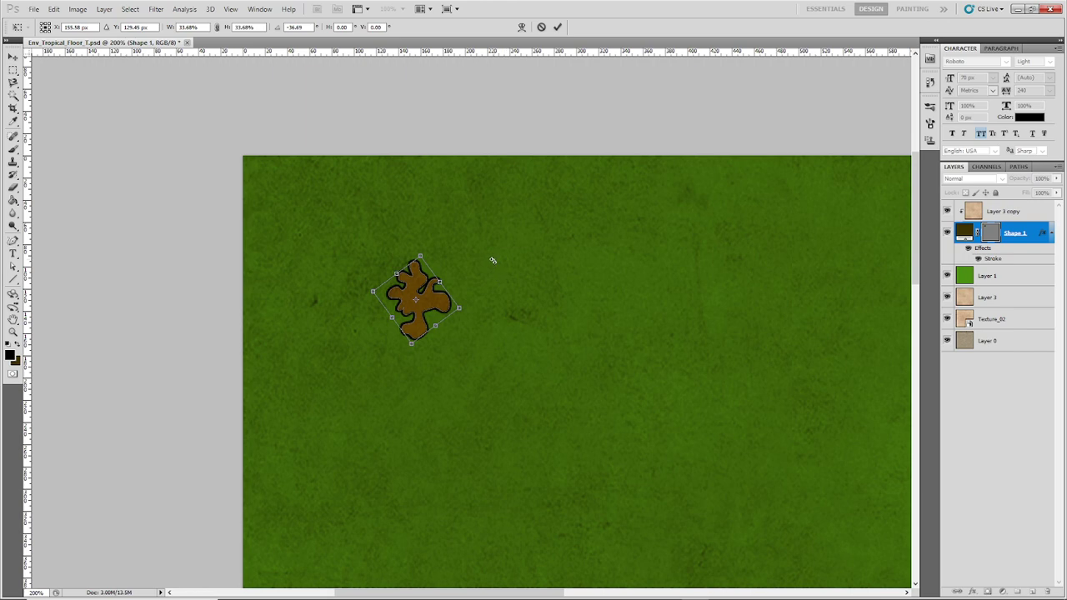
key("ctrl+minus")
left_click_drag(679, 400, 586, 225)
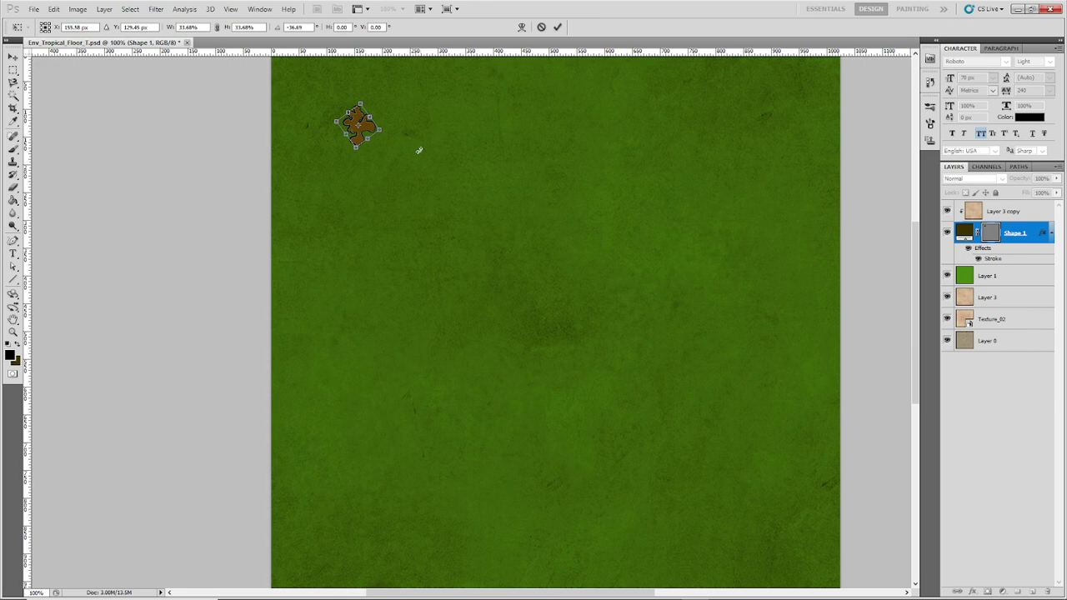
left_click(557, 27)
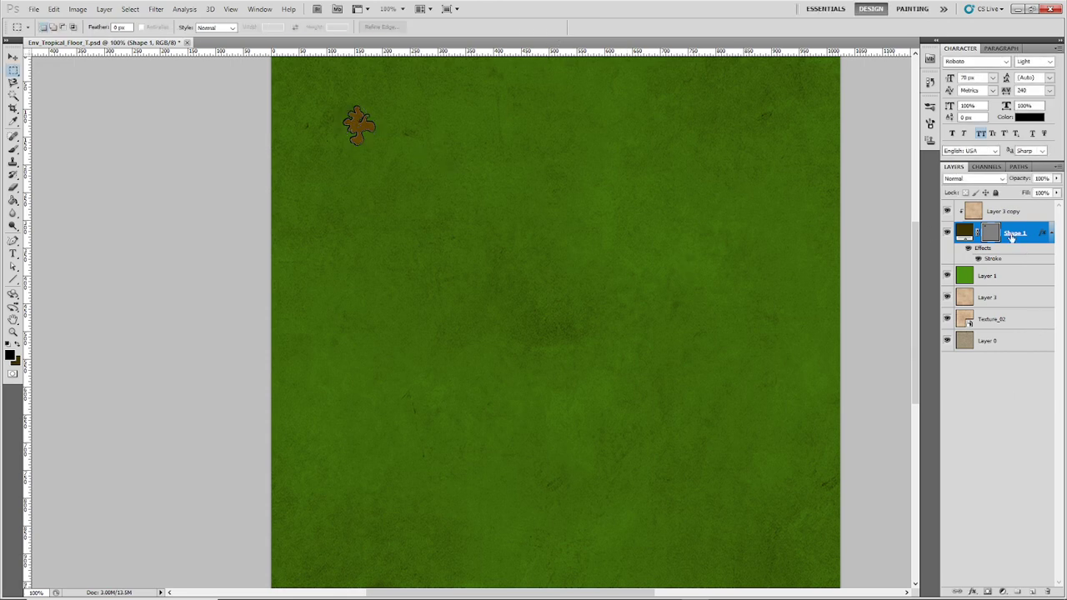
- Try to draw a second patch with the Freeform Pen tool below the small dirt patch and undo it
left_click(989, 234)
left_click(12, 241)
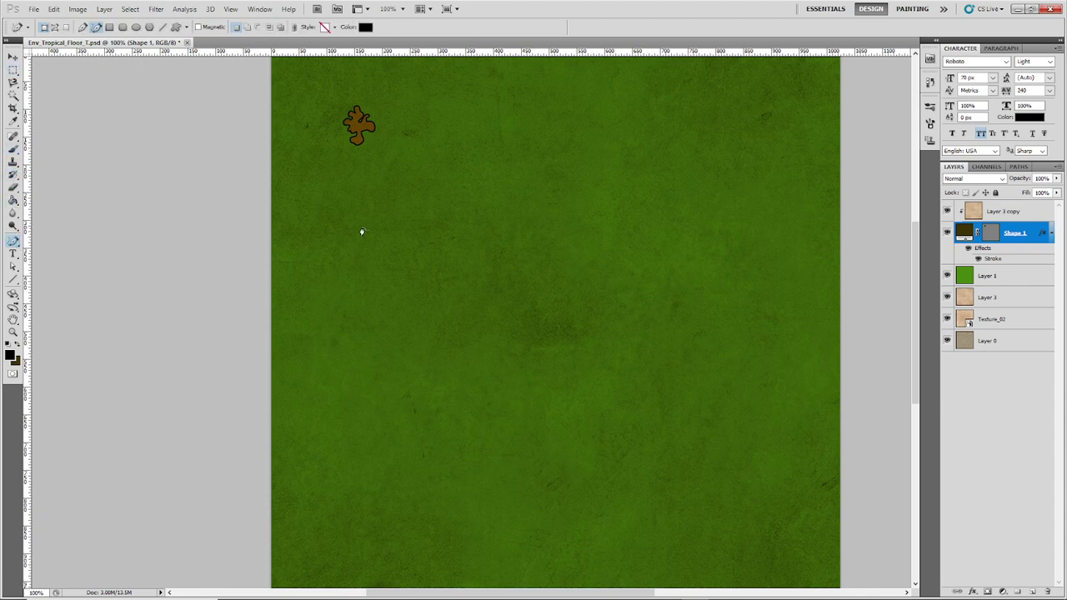
mouse_move(482, 203)
left_mouse_down()
mouse_move(465, 255)
mouse_move(487, 209)
left_mouse_up()
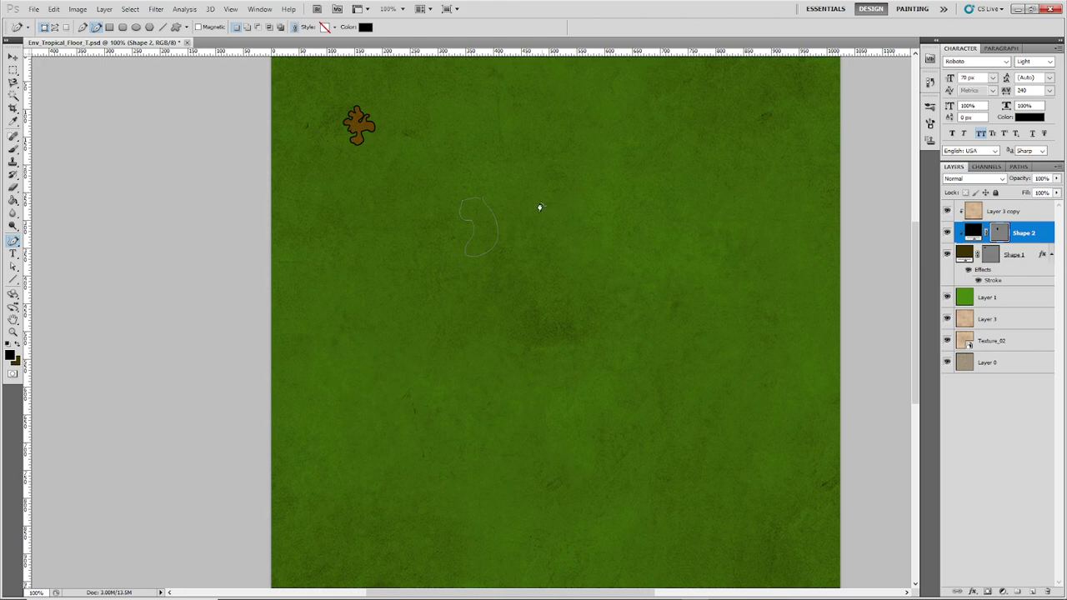
key("ctrl+z")
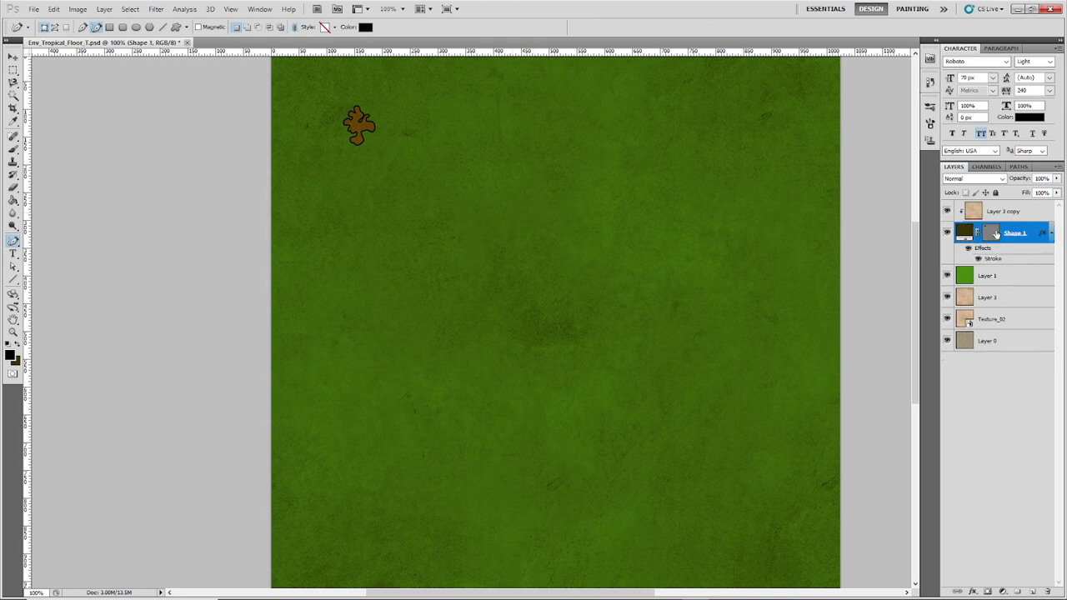
- Try drawing another freeform patch near the upper middle of the texture with the Shape 1 vector mask targeted
left_click(988, 236)
mouse_move(468, 194)
left_mouse_down()
mouse_move(467, 222)
mouse_move(514, 264)
mouse_move(523, 244)
mouse_move(438, 250)
mouse_move(507, 253)
mouse_move(508, 236)
mouse_move(536, 286)
mouse_move(533, 222)
left_mouse_up()
key("ctrl+z")
key("ctrl+z")
key("ctrl+z")
key("ctrl+z")
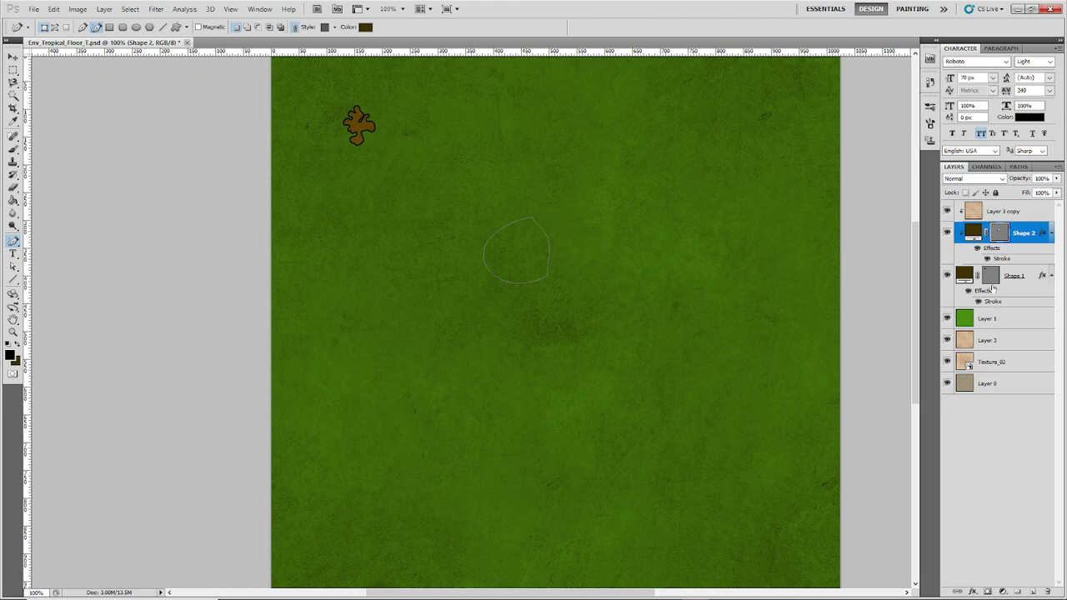
- Try loading the Shape 2 vector mask as a selection, deselect it, and undo back to before Shape 2 was drawn
left_click(990, 284)
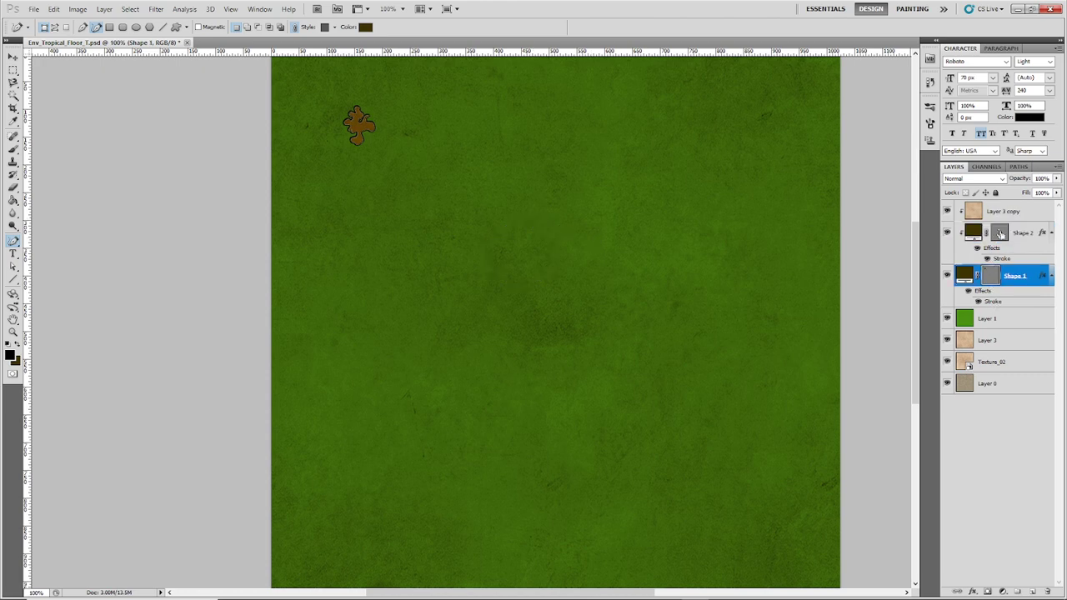
left_click(999, 233, "ctrl")
right_click(1000, 236)
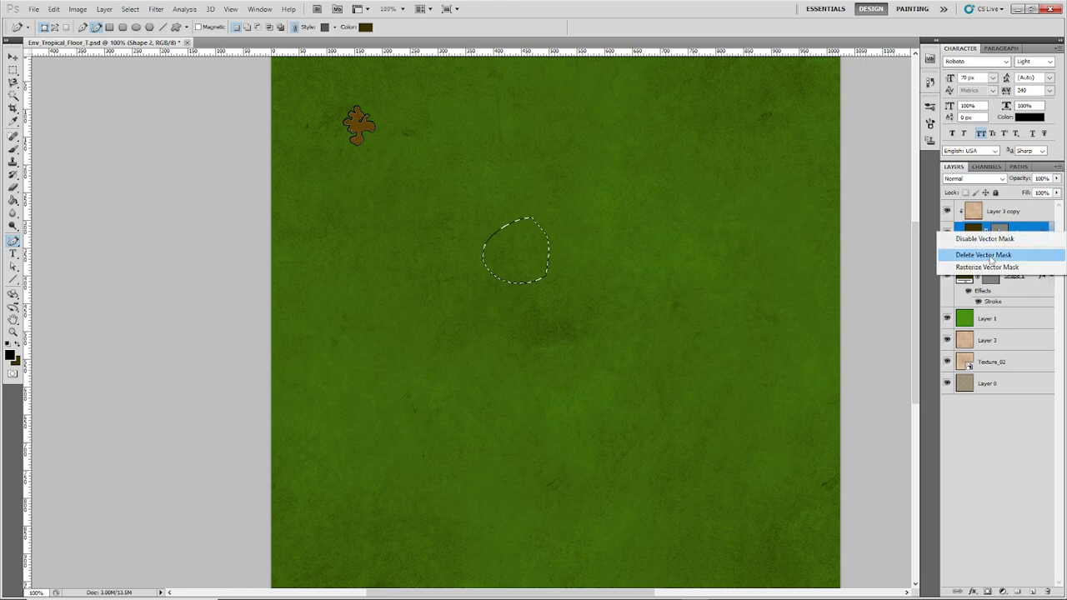
left_click(1008, 413)
key("ctrl+d")
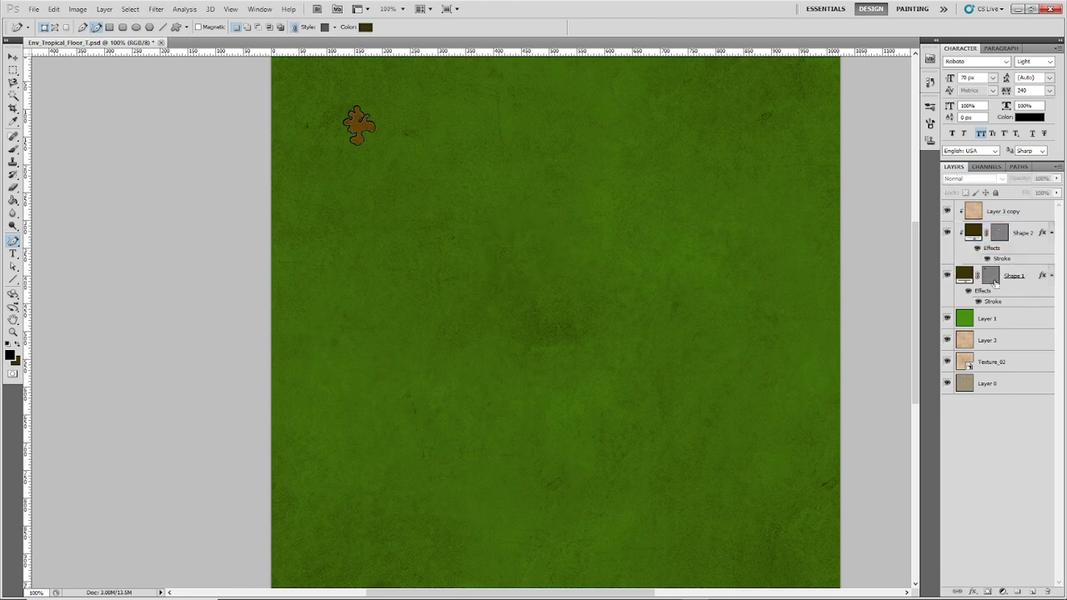
left_click(994, 277)
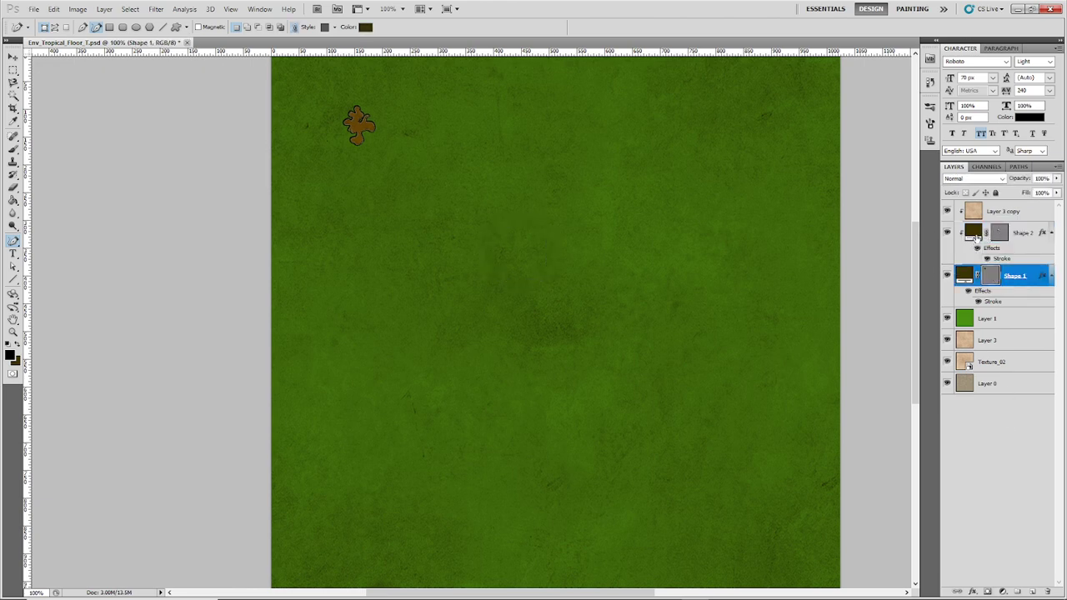
key("ctrl+alt+z")
key("ctrl+alt+z")
key("ctrl+alt+z")
key("ctrl+alt+z")
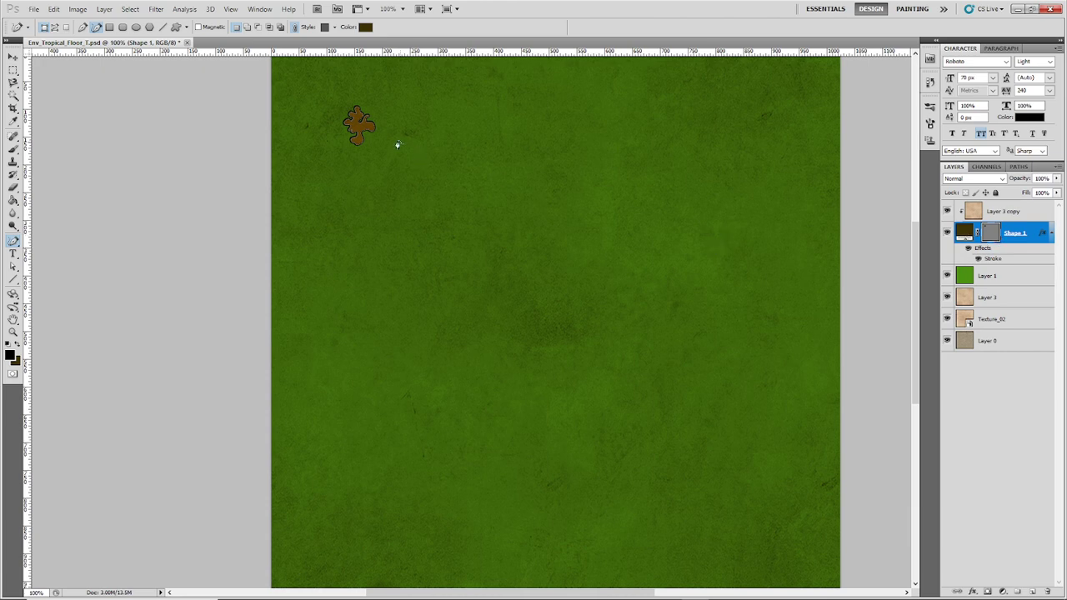
- Release the clipping mask that ties Layer 3 copy to the Shape 1 layer
key("ctrl+plus")
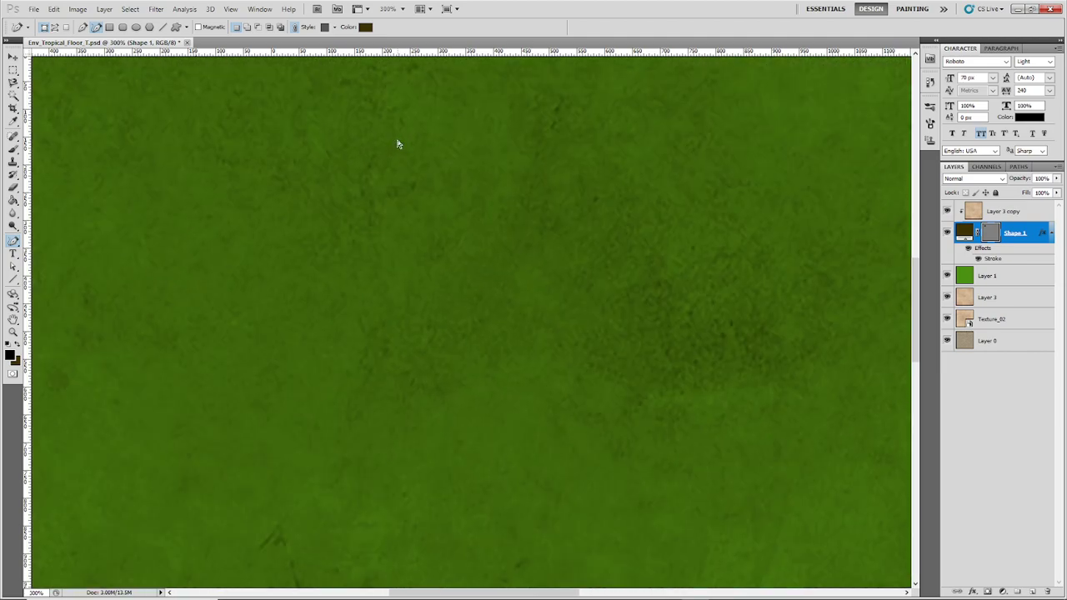
key("ctrl+minus")
key("ctrl+minus")
left_click_drag(374, 126, 427, 290)
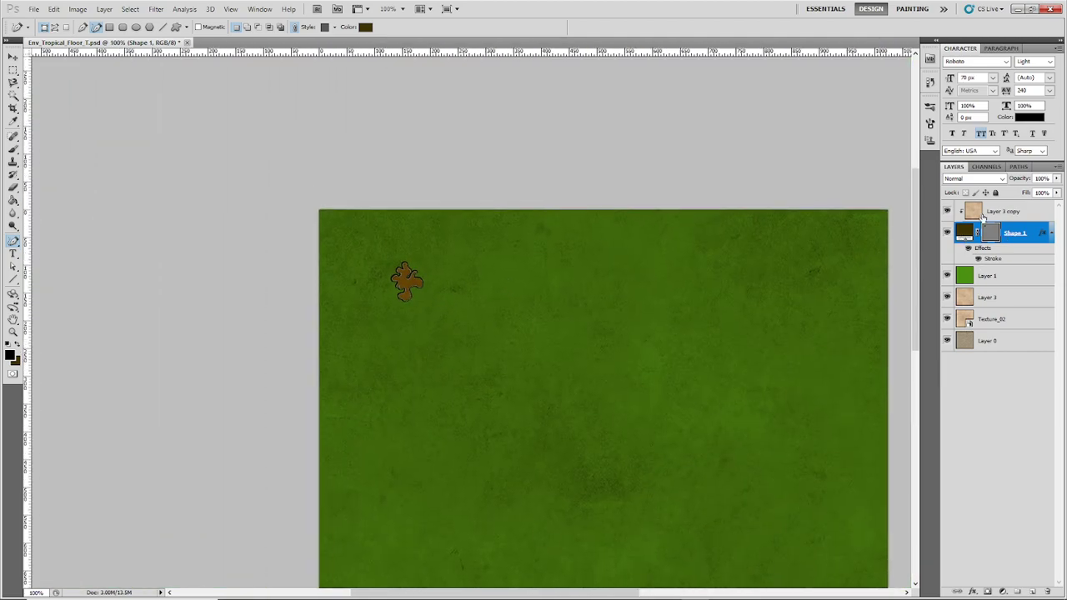
right_click(973, 215)
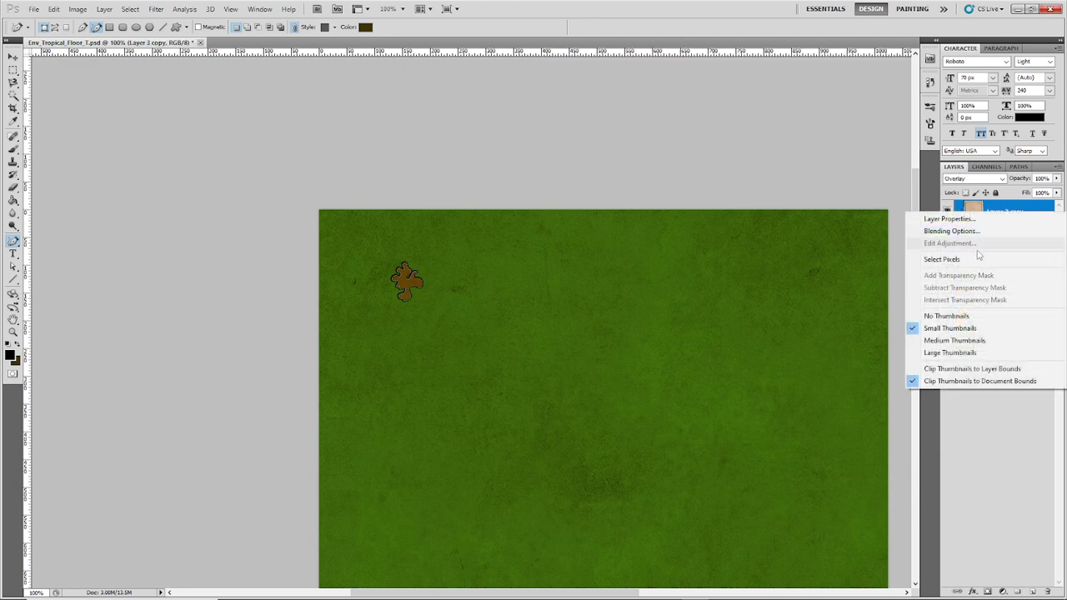
left_click(989, 209)
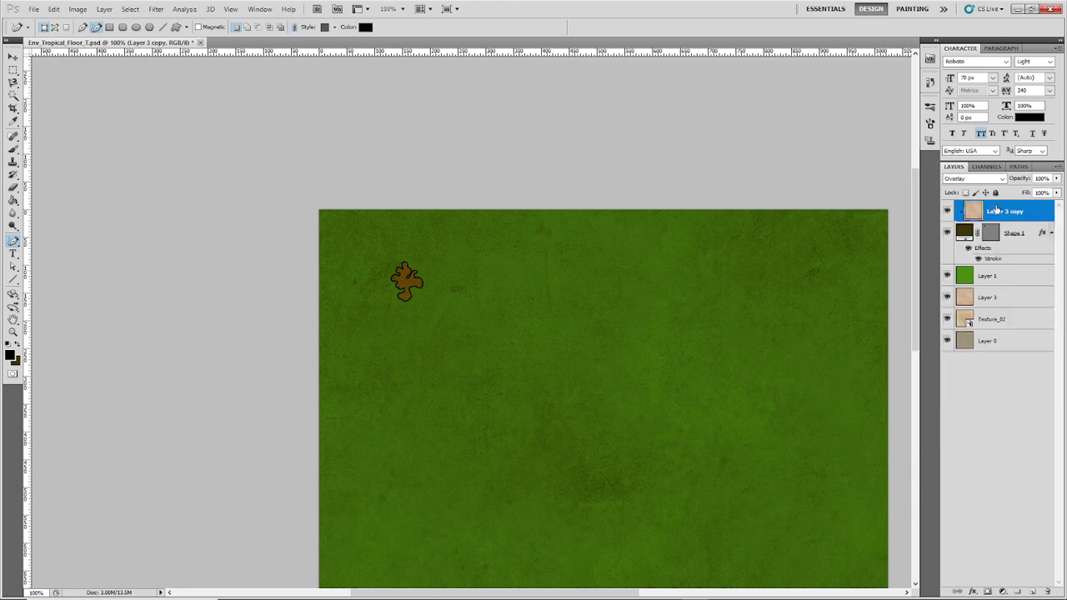
right_click(997, 210)
left_click(971, 337)
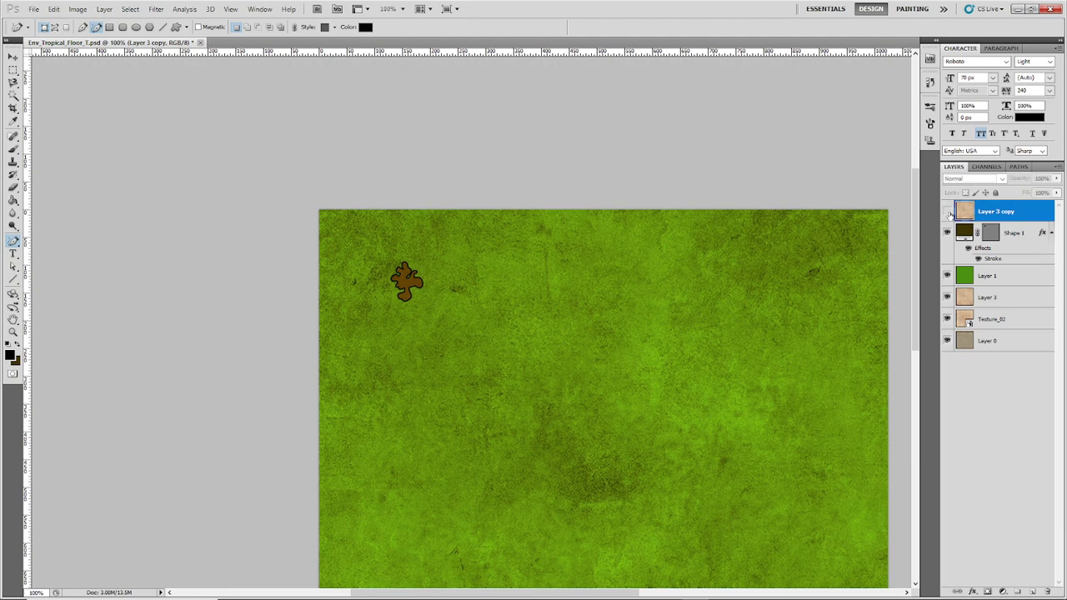
- Hide Layer 3 copy so the outlined dirt patch and the green base are seen without the overlay texture
left_click(948, 214)
key("ctrl+plus")
key("ctrl+plus")
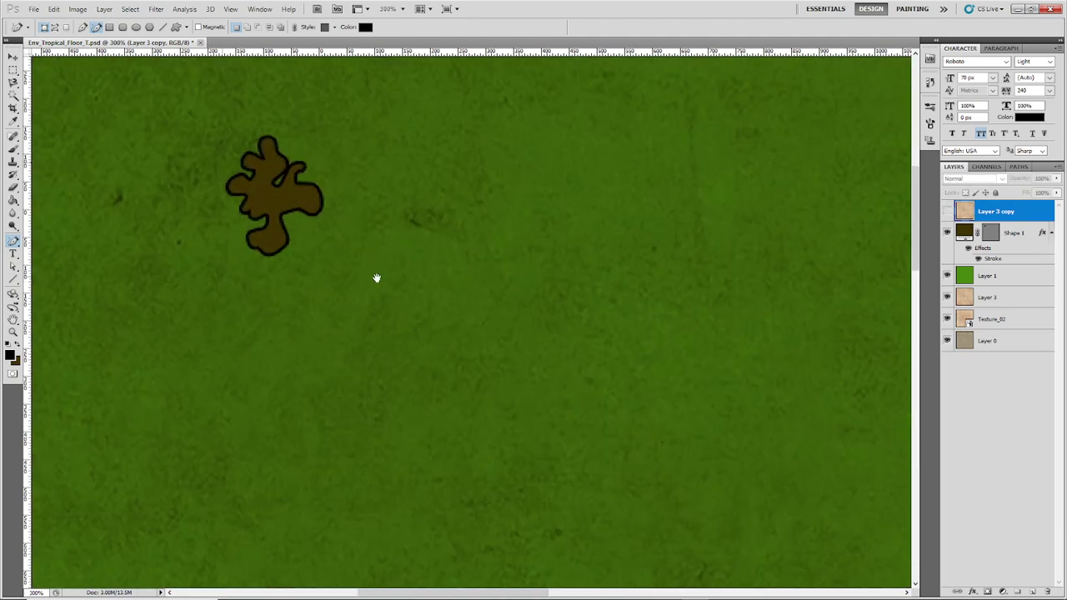
left_click_drag(361, 238, 489, 325)
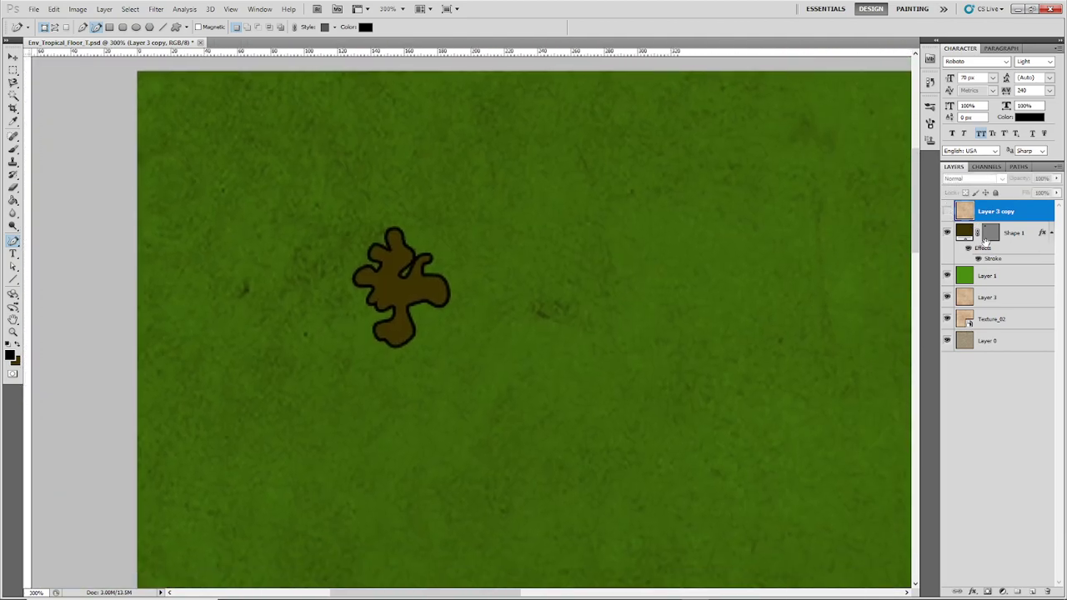
left_click(948, 213)
left_click(948, 213)
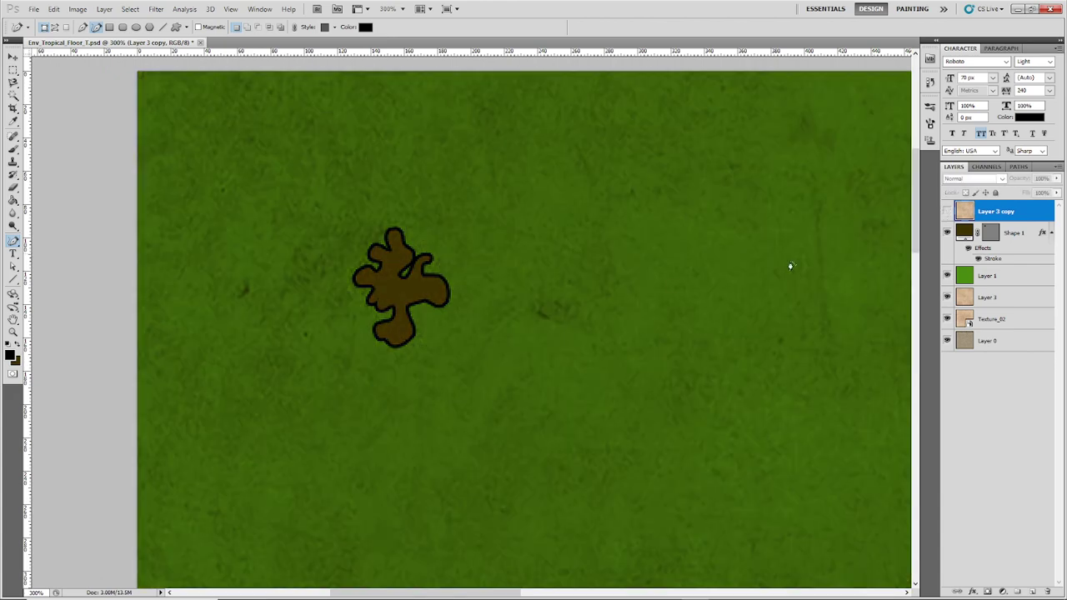
left_click_drag(552, 345, 525, 317)
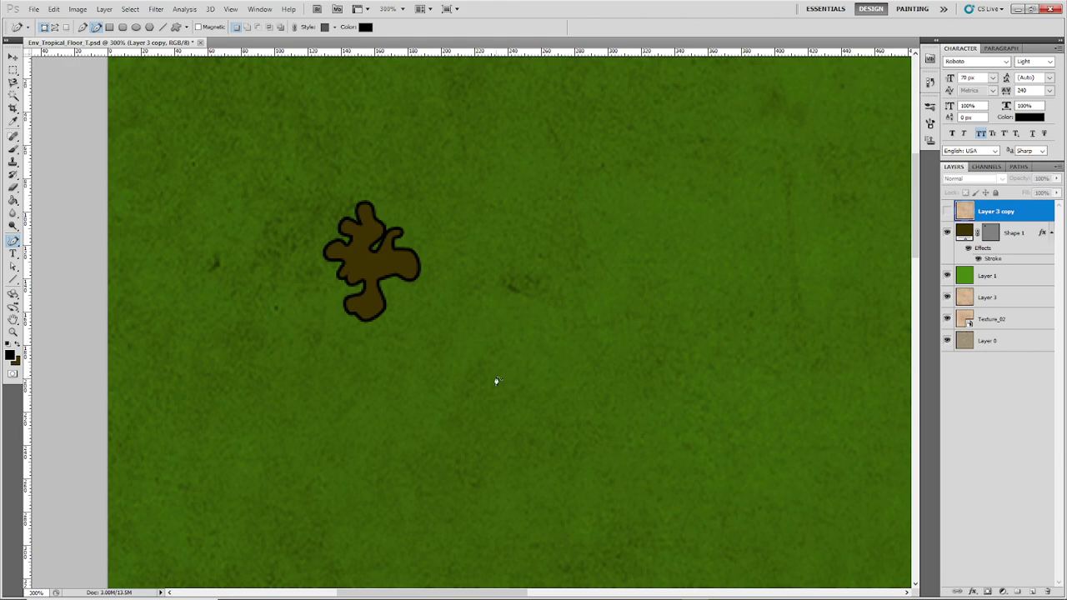
- Swap the colors to make dark brown the foreground and draw two small freeform patches below the existing dirt patch
left_click(17, 346)
mouse_move(538, 408)
left_mouse_down()
mouse_move(529, 429)
mouse_move(545, 419)
mouse_move(541, 403)
left_mouse_up()
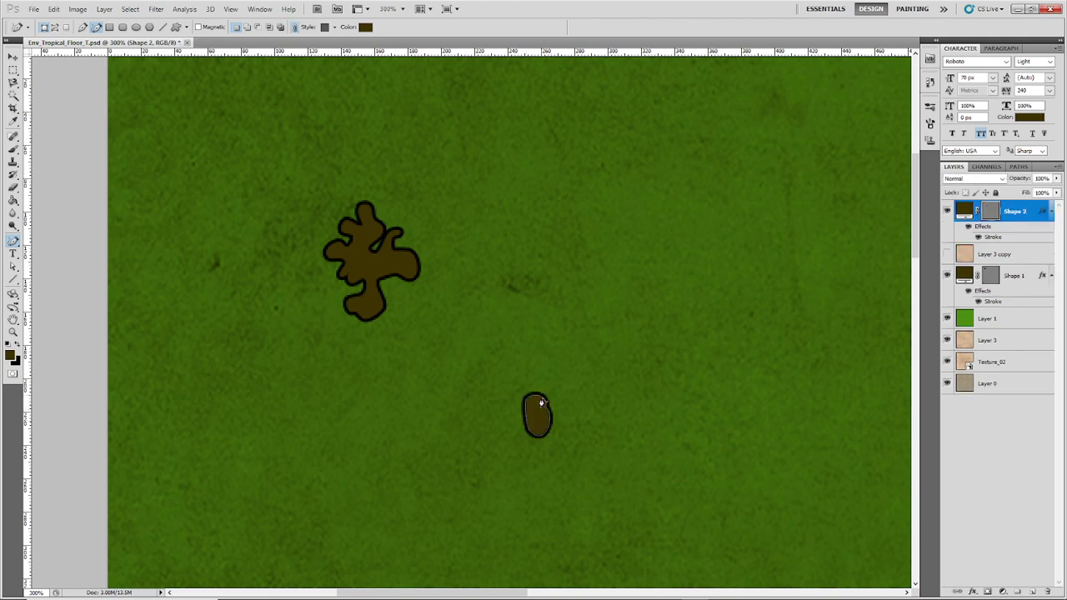
mouse_move(278, 448)
left_mouse_down()
mouse_move(308, 443)
mouse_move(284, 432)
mouse_move(279, 442)
left_mouse_up()
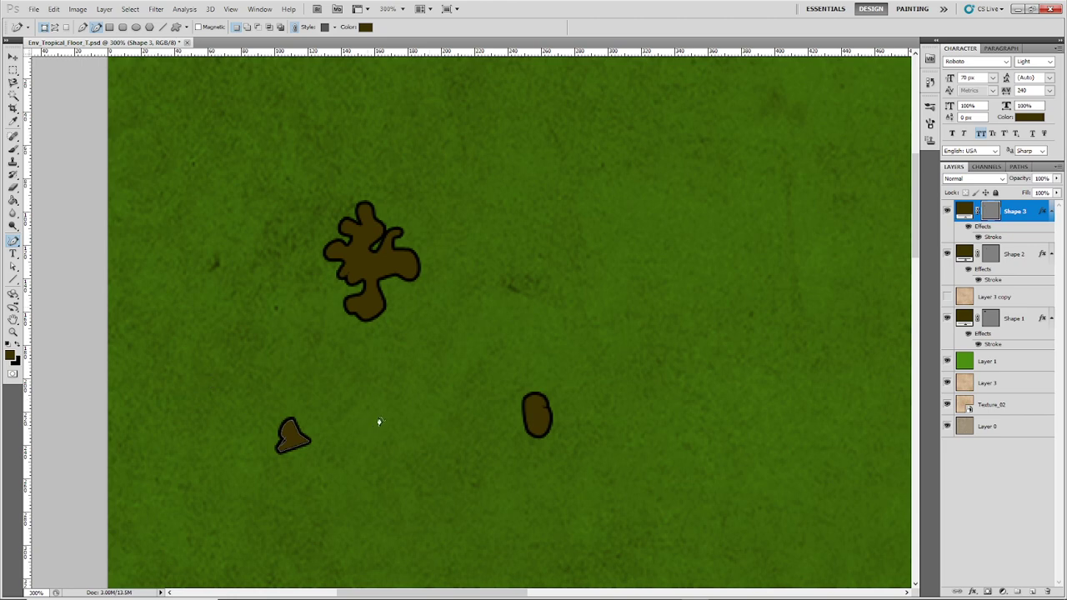
- Draw freeform dirt patches at the texture's left middle, lower right, right middle and bottom center, making the lower-right one tall and branching
scroll(441, 239, "down", 5, "alt")
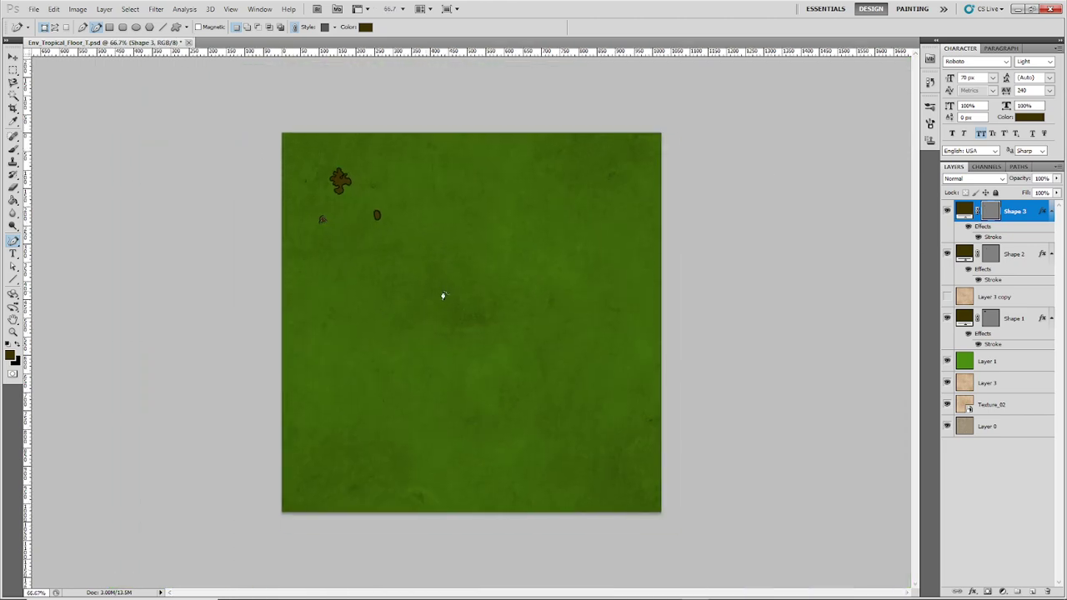
mouse_move(385, 316)
left_mouse_down()
mouse_move(376, 337)
mouse_move(386, 309)
left_mouse_up()
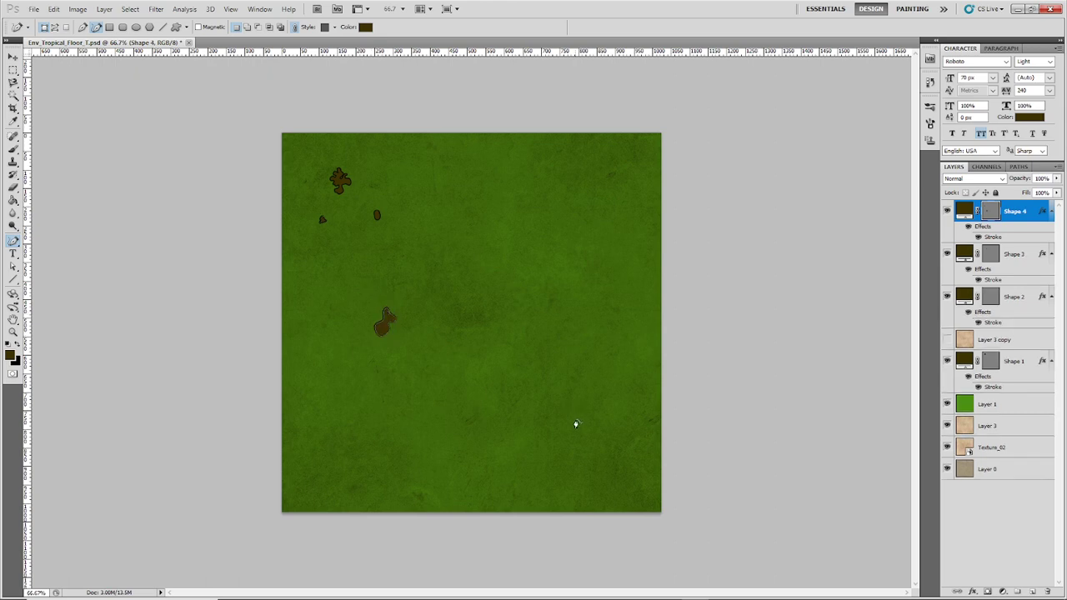
mouse_move(581, 431)
left_mouse_down()
mouse_move(583, 403)
mouse_move(589, 446)
mouse_move(577, 450)
mouse_move(582, 428)
left_mouse_up()
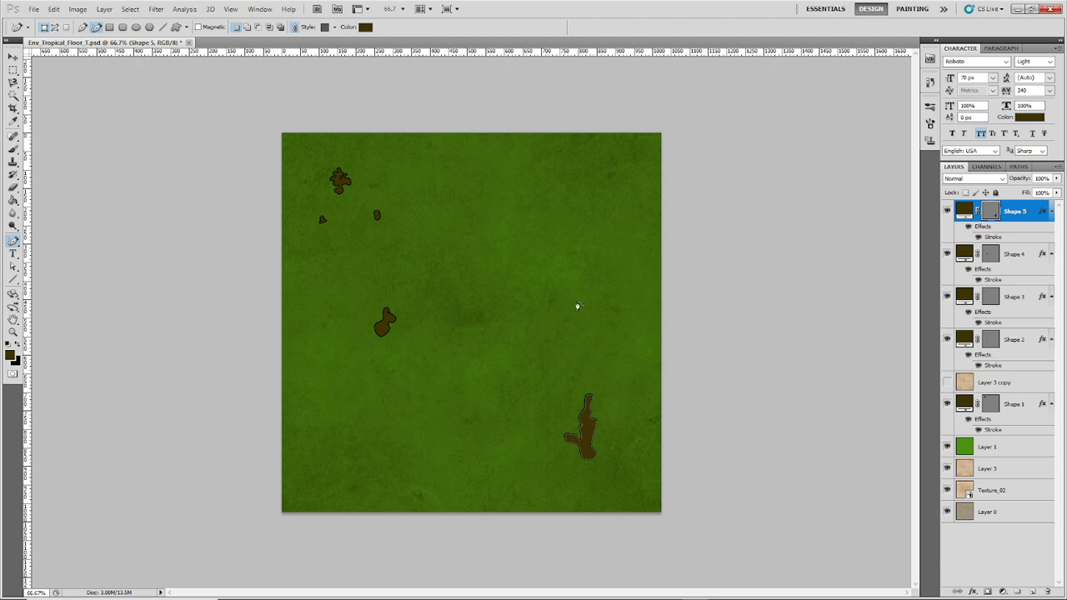
mouse_move(577, 306)
left_mouse_down()
mouse_move(591, 308)
mouse_move(574, 294)
left_mouse_up()
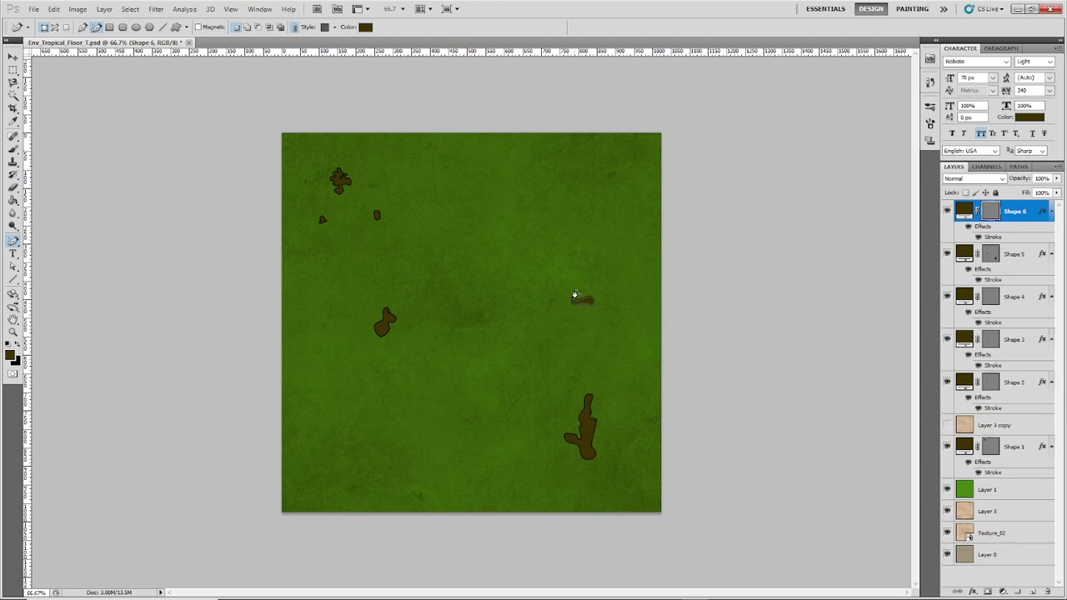
mouse_move(439, 452)
left_mouse_down()
mouse_move(431, 469)
mouse_move(443, 479)
mouse_move(445, 457)
left_mouse_up()
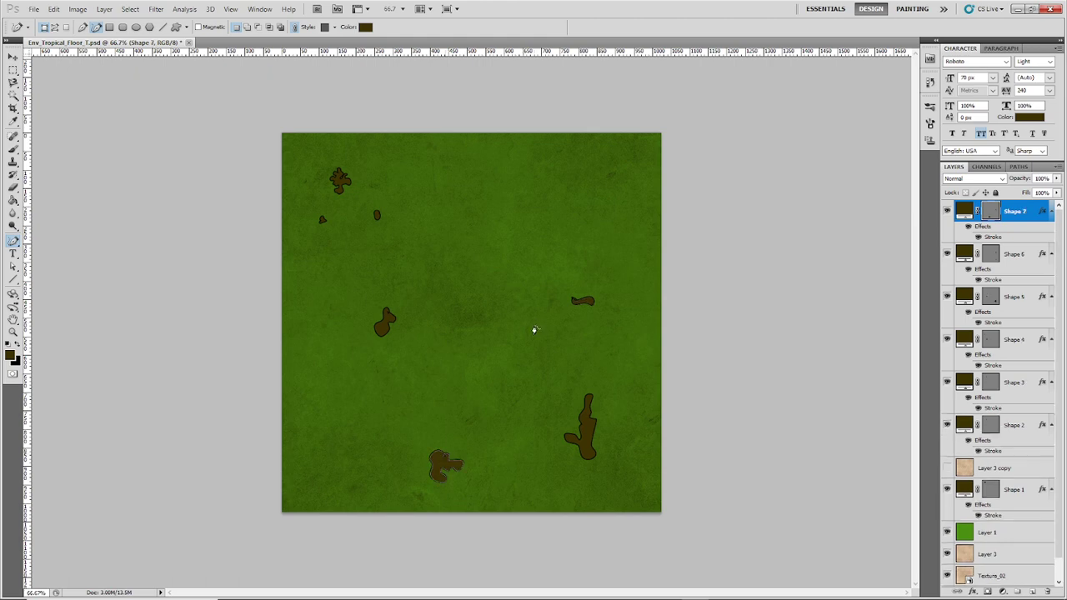
- Draw five more freeform patches: right of center, upper right, lower left, at the center and near the right edge
mouse_move(519, 353)
left_mouse_down()
mouse_move(517, 373)
mouse_move(519, 353)
left_mouse_up()
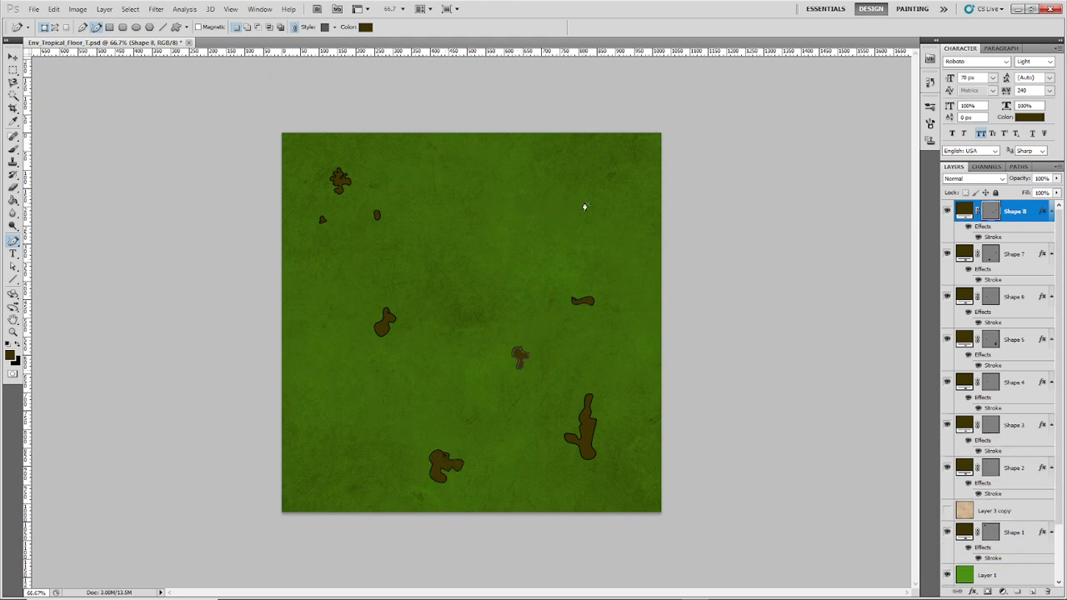
mouse_move(582, 203)
left_mouse_down()
mouse_move(550, 231)
mouse_move(585, 218)
mouse_move(582, 204)
left_mouse_up()
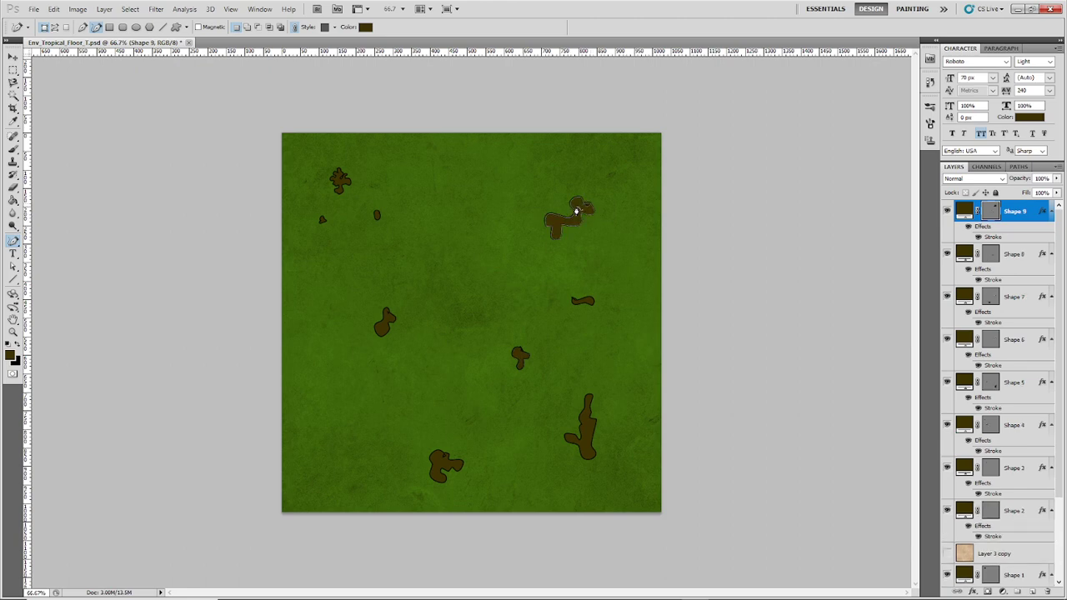
mouse_move(332, 448)
left_mouse_down()
mouse_move(339, 455)
mouse_move(336, 442)
left_mouse_up()
left_click_drag(481, 309, 480, 308)
left_click_drag(622, 367, 615, 354)
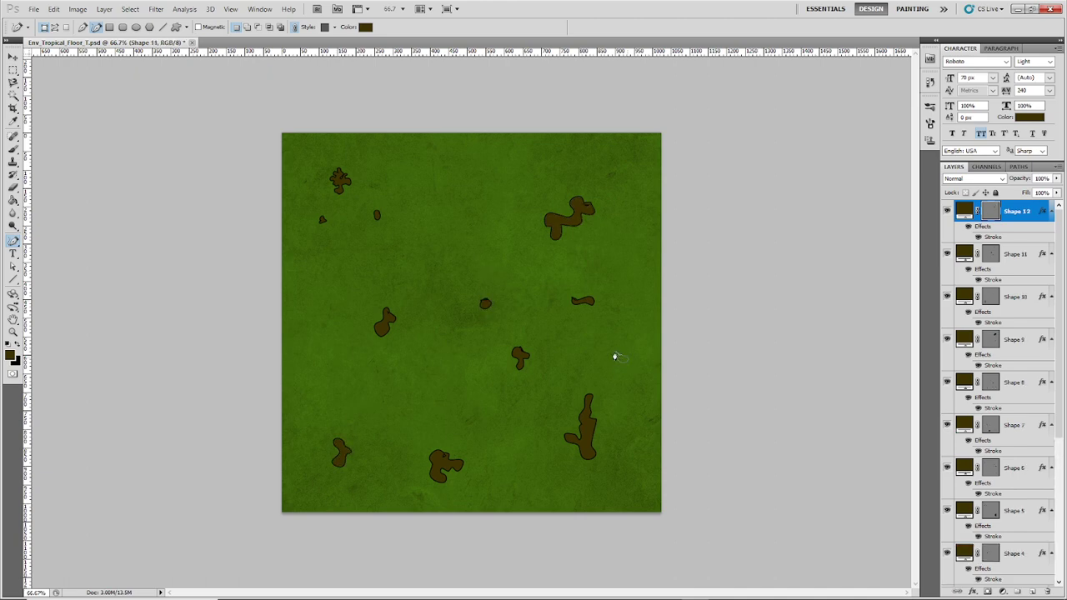
- Draw branching patches near the top edge and in the upper left, plus two small ones around the large upper-right patch
mouse_move(519, 181)
left_mouse_down()
mouse_move(506, 174)
mouse_move(515, 203)
mouse_move(533, 181)
mouse_move(520, 175)
left_mouse_up()
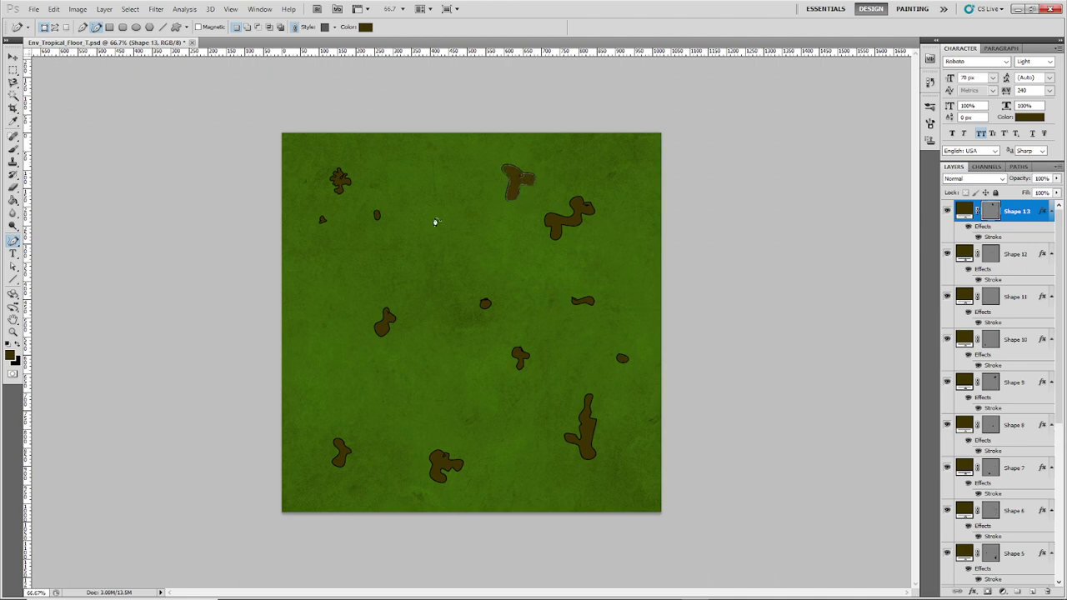
mouse_move(373, 260)
left_mouse_down()
mouse_move(360, 250)
mouse_move(359, 262)
mouse_move(373, 259)
left_mouse_up()
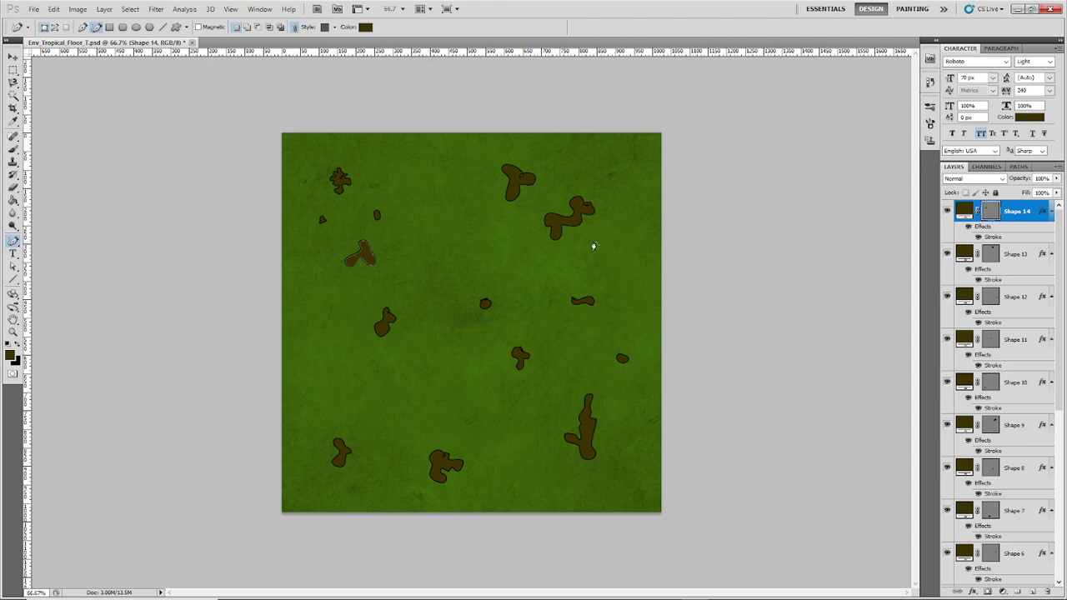
left_click_drag(541, 202, 585, 172)
- Draw a thin patch near the right edge, undo and redraw it wider, and add two small patches in the upper middle
left_click_drag(603, 239, 606, 234)
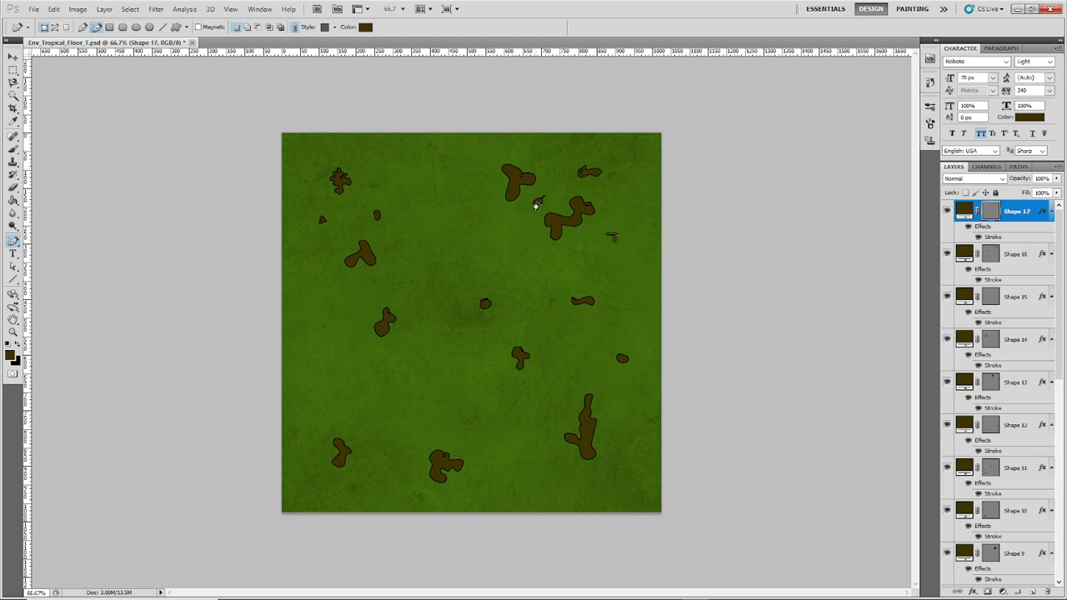
key("ctrl+z")
left_click_drag(619, 250, 615, 237)
mouse_move(510, 241)
left_mouse_down()
mouse_move(512, 222)
mouse_move(482, 202)
left_mouse_up()
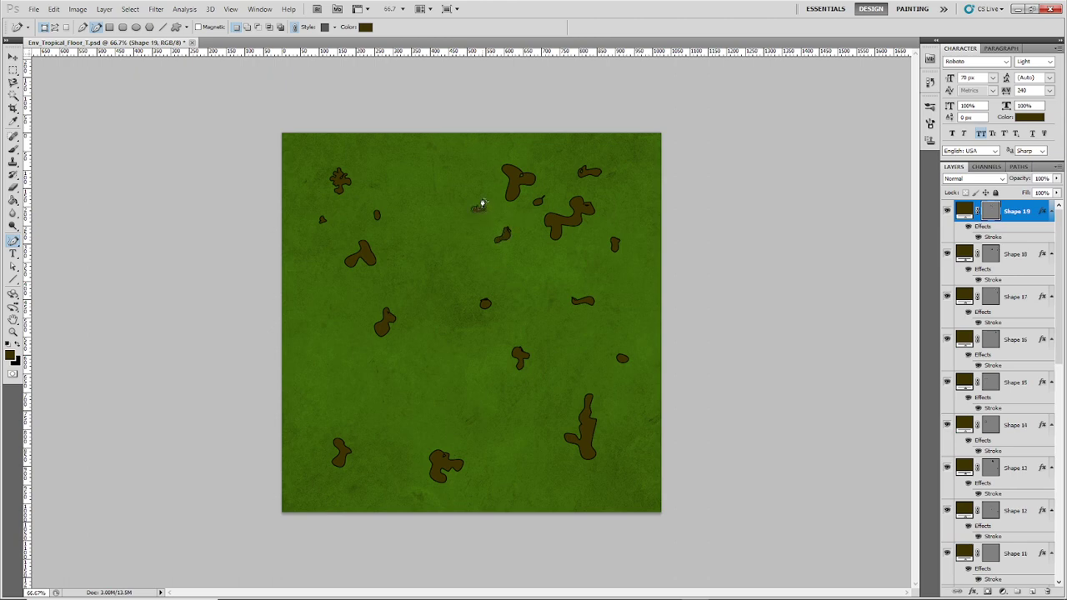
- Fill gaps with four small freeform patches: right of center, lower left, upper left and below the center
left_click_drag(545, 359, 543, 358)
left_click_drag(410, 461, 400, 458)
left_click_drag(333, 257, 329, 251)
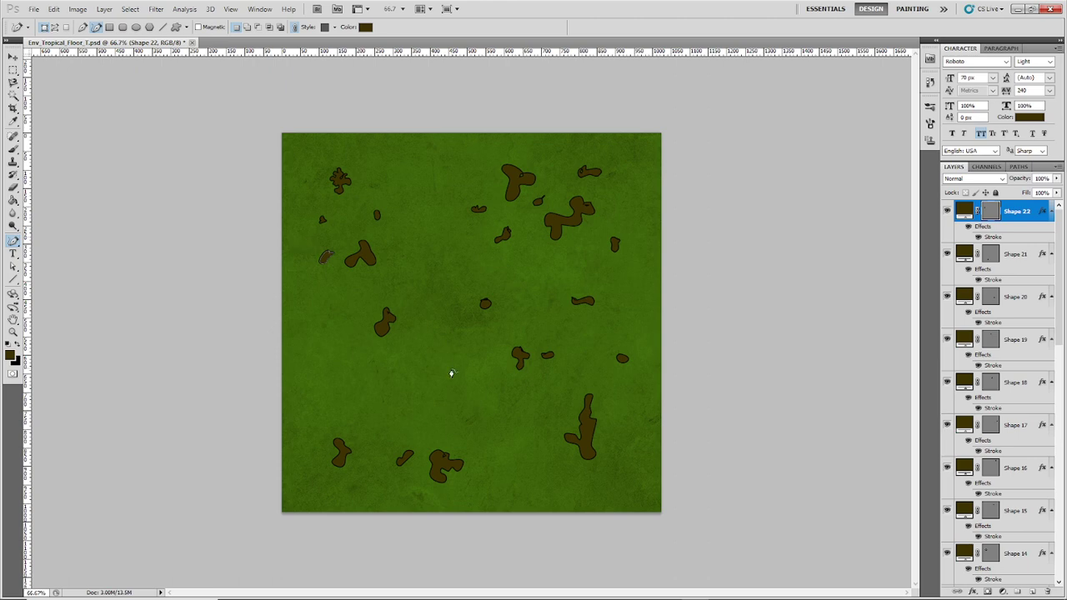
left_click_drag(460, 379, 458, 364)
- Move Layer 3 copy below Shape 1 in the layer stack, directly above Layer 1
scroll(1023, 373, "down", 5)
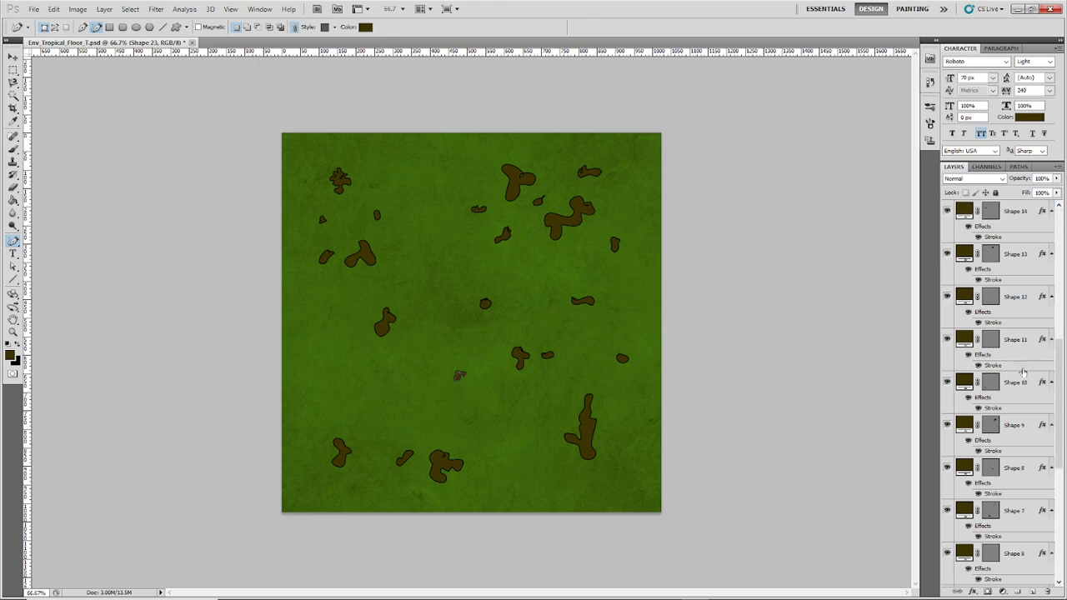
scroll(1023, 372, "down", 4)
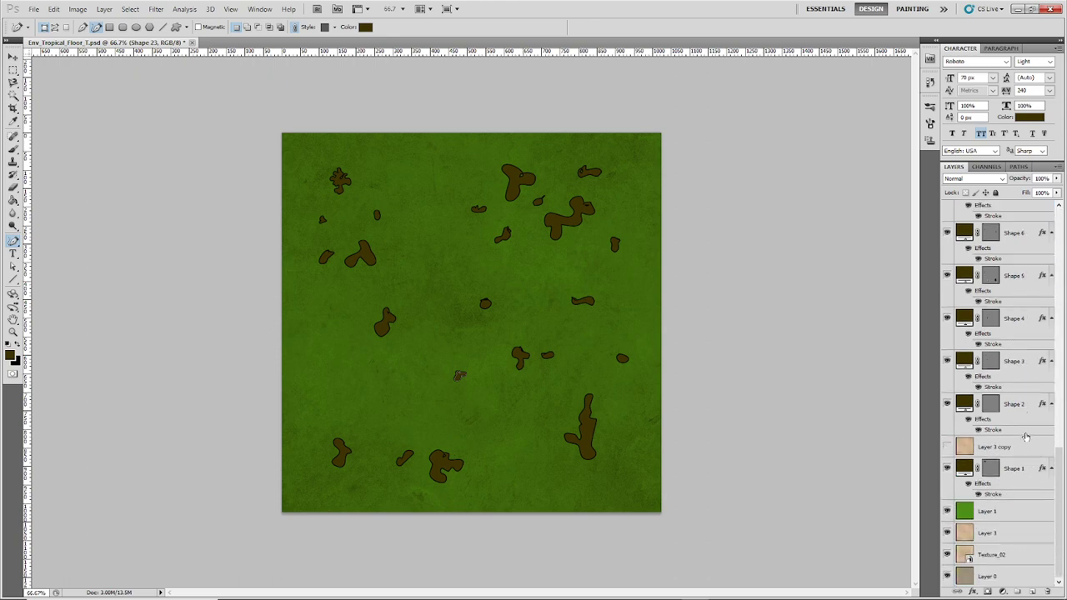
left_click_drag(1004, 448, 1005, 492)
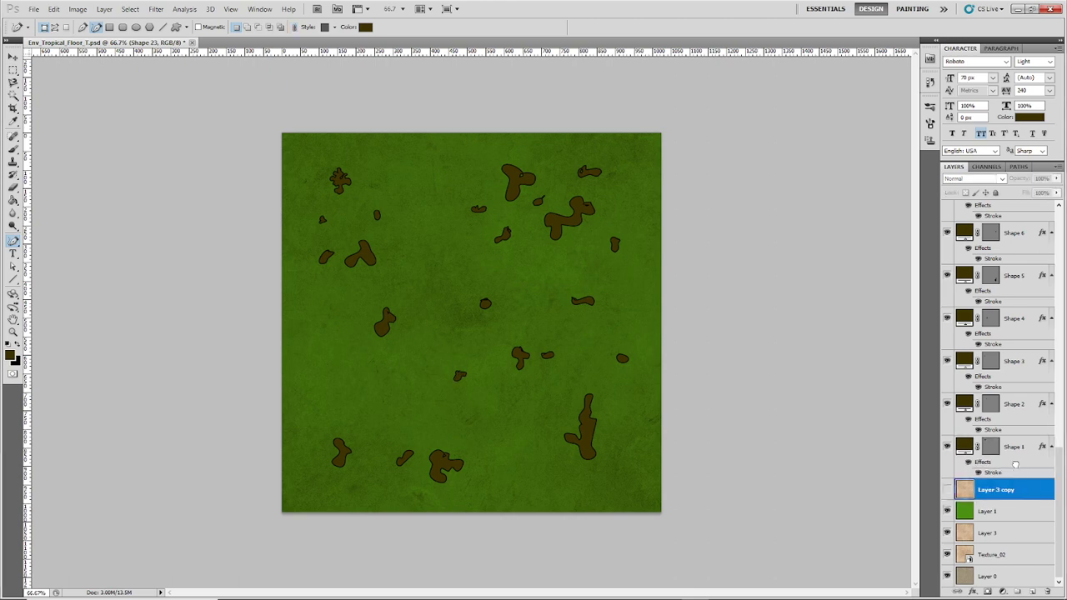
- Select all patch layers from Shape 1 through Shape 23 and convert them into one smart object
left_click(1006, 439)
scroll(1003, 434, "up", 1)
scroll(1003, 434, "up", 4)
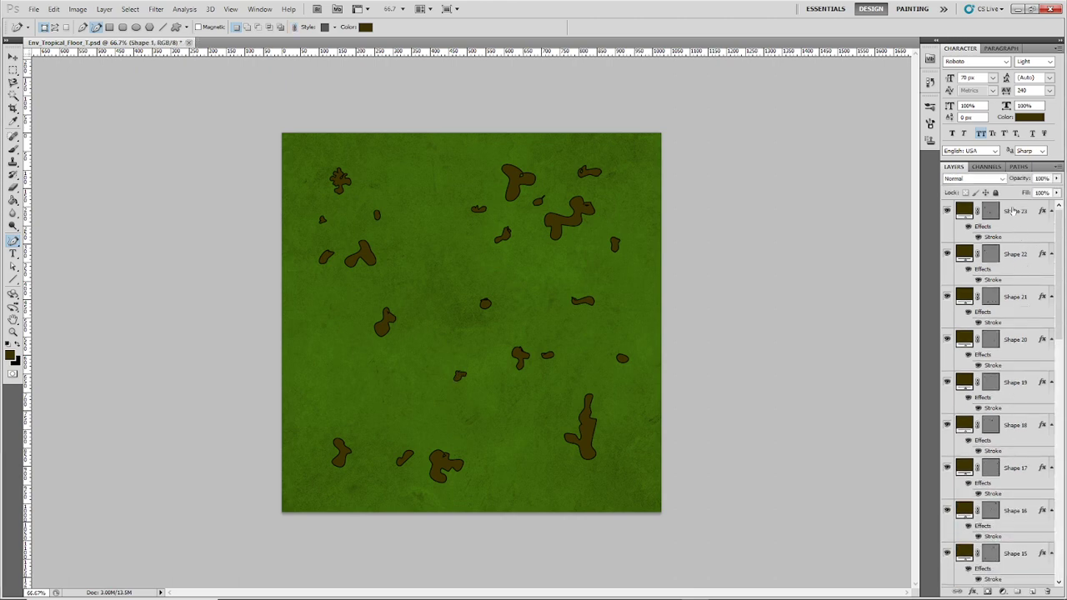
left_click(1012, 211, "shift")
right_click(1013, 211)
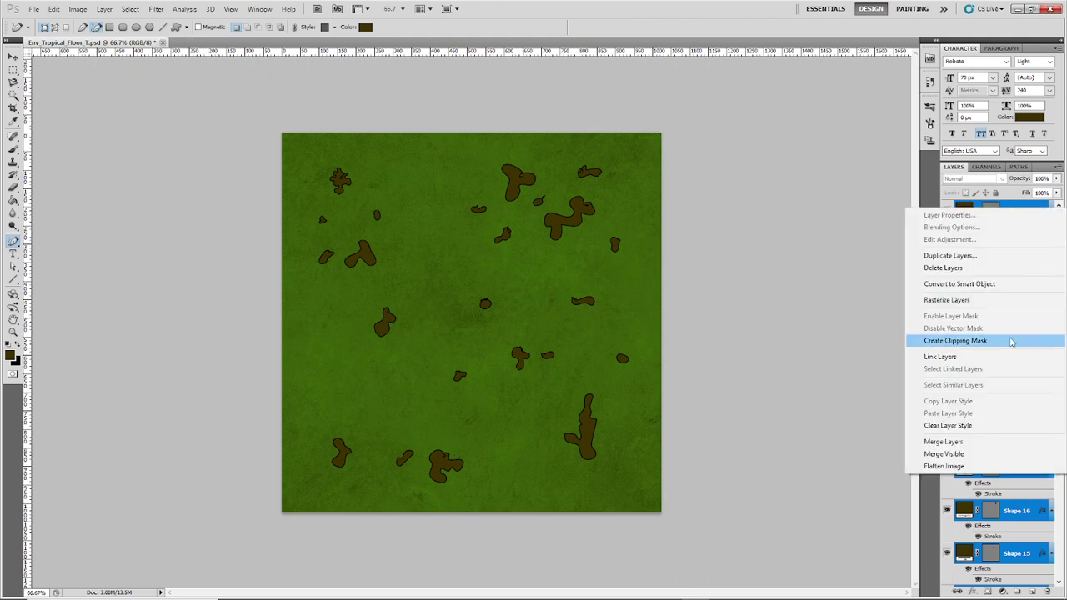
left_click(1014, 284)
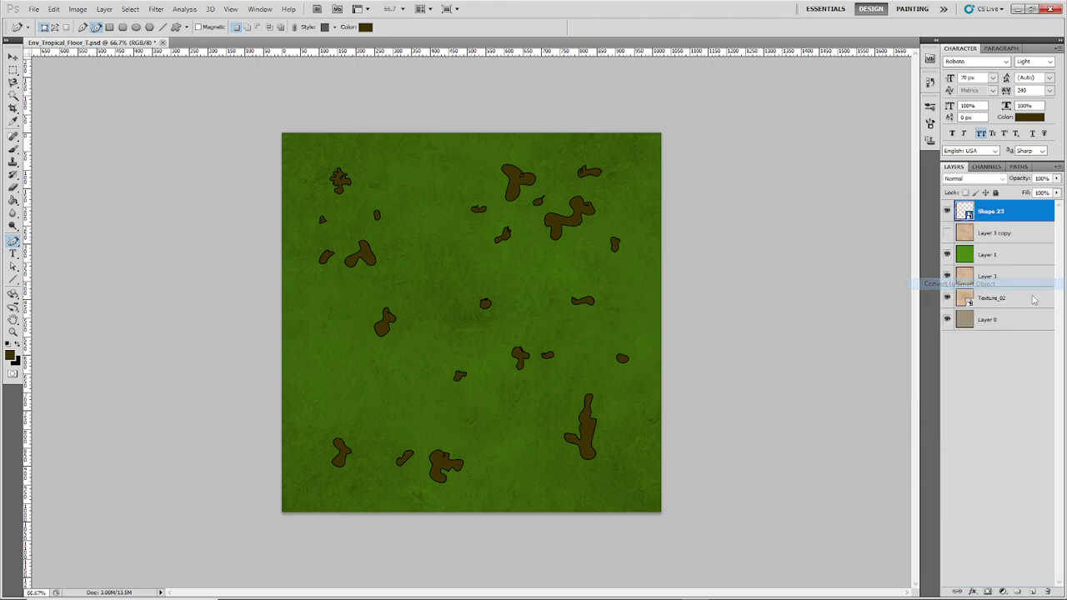
- Show Layer 3 copy, move it above the Shape 23 smart object and clip it to the patches
left_click(949, 232)
left_click(993, 234)
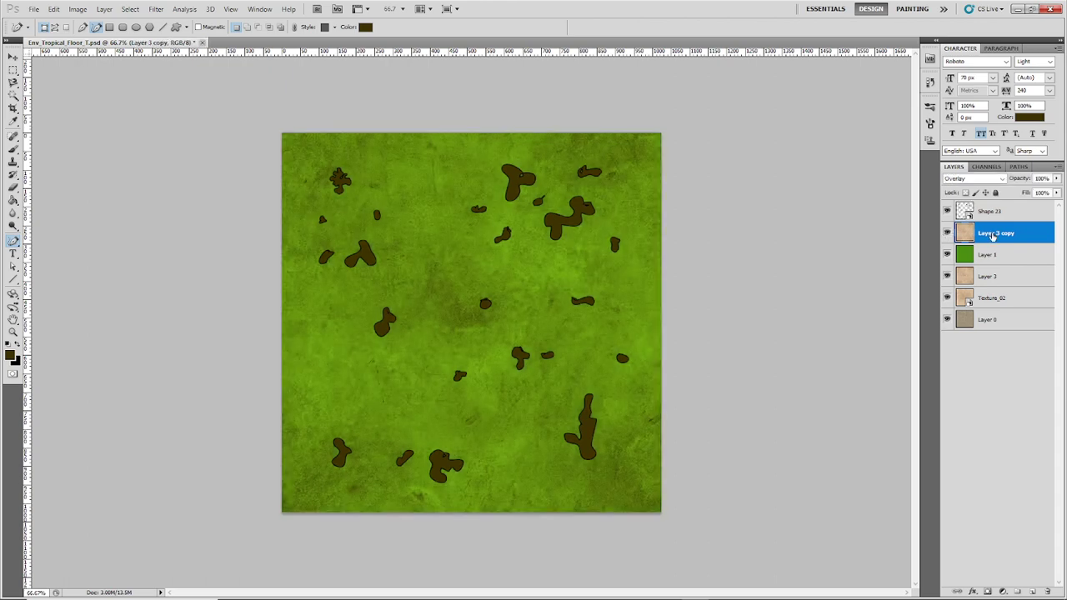
left_click_drag(990, 238, 989, 208)
right_click(992, 212)
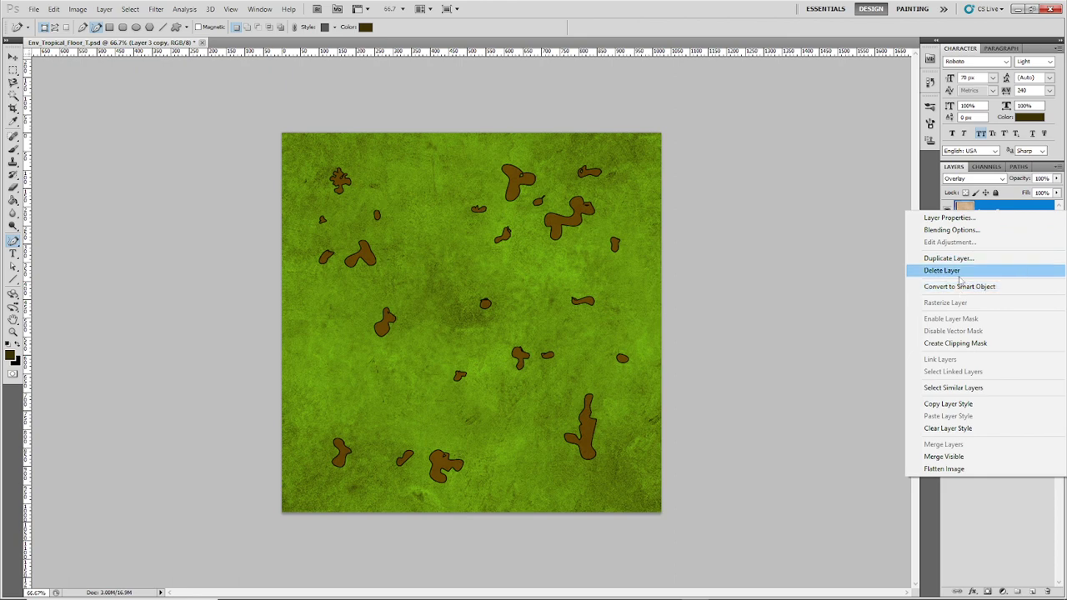
left_click(952, 343)
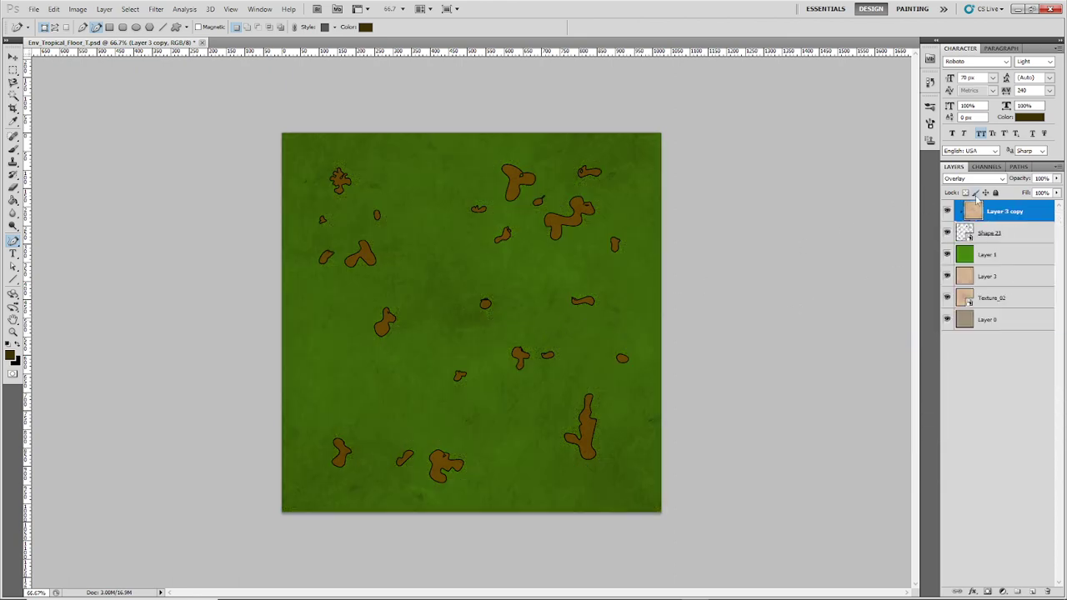
- Try the Multiply, Screen and Soft Light blend modes on the clipped Layer 3 copy, ending on Hard Light
left_click(1001, 179)
left_click(986, 229)
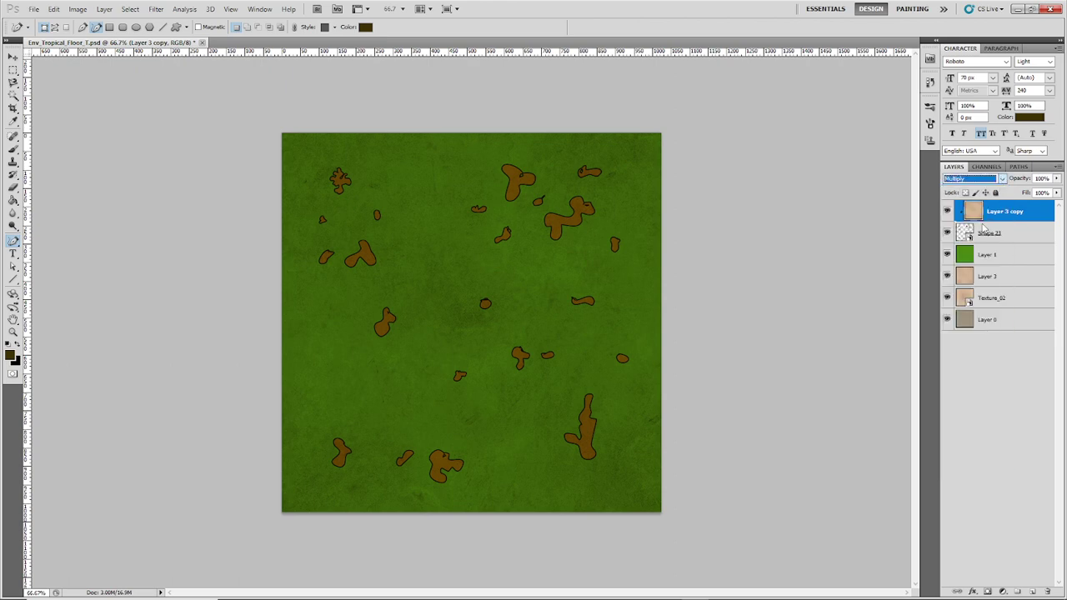
left_click(999, 180)
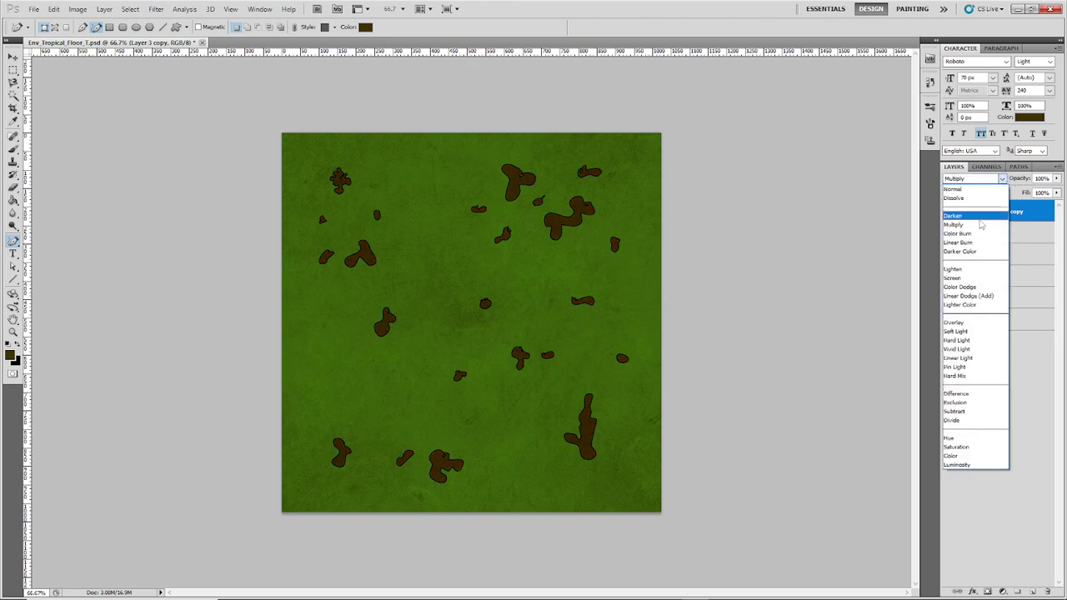
left_click(969, 279)
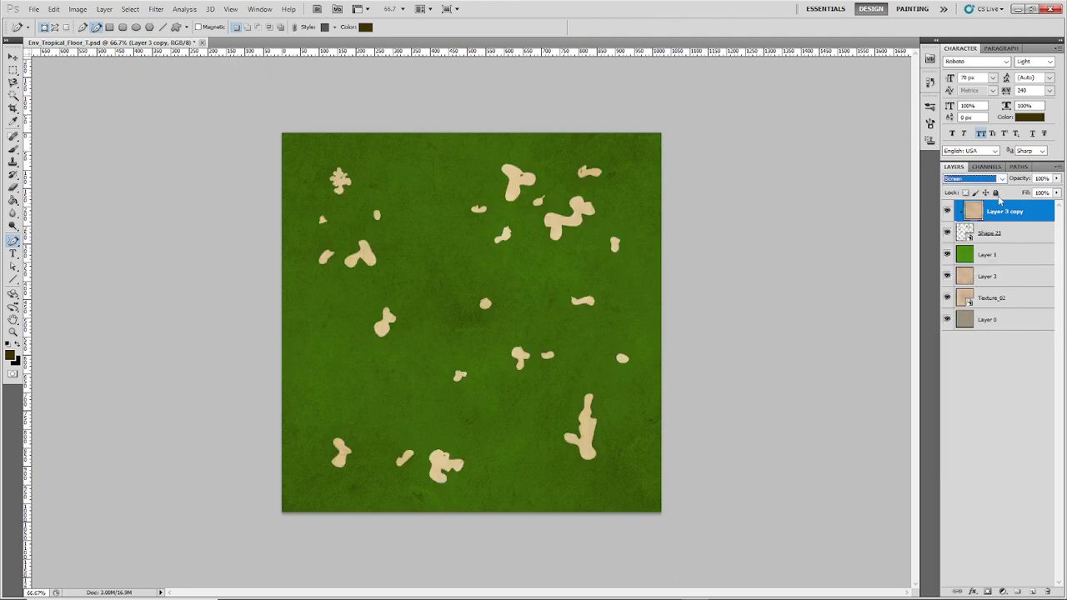
left_click(1000, 181)
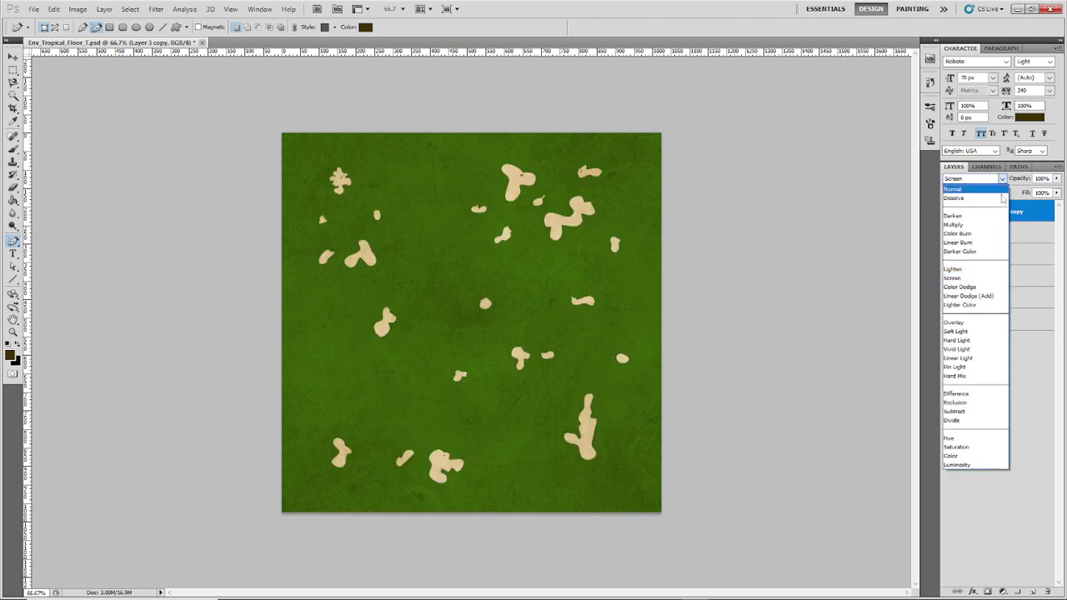
left_click(978, 332)
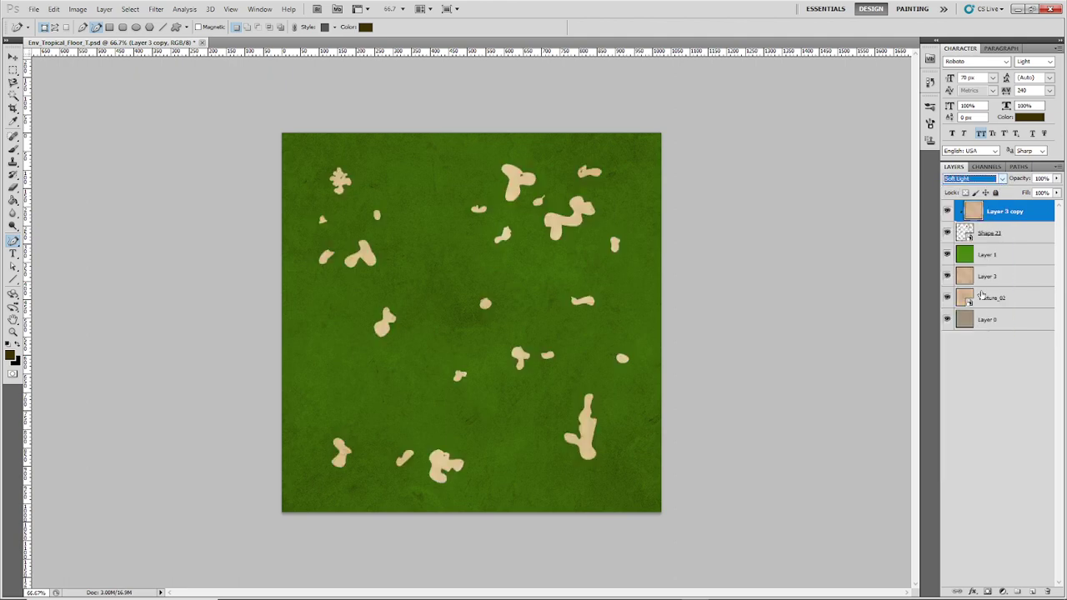
left_click(1001, 180)
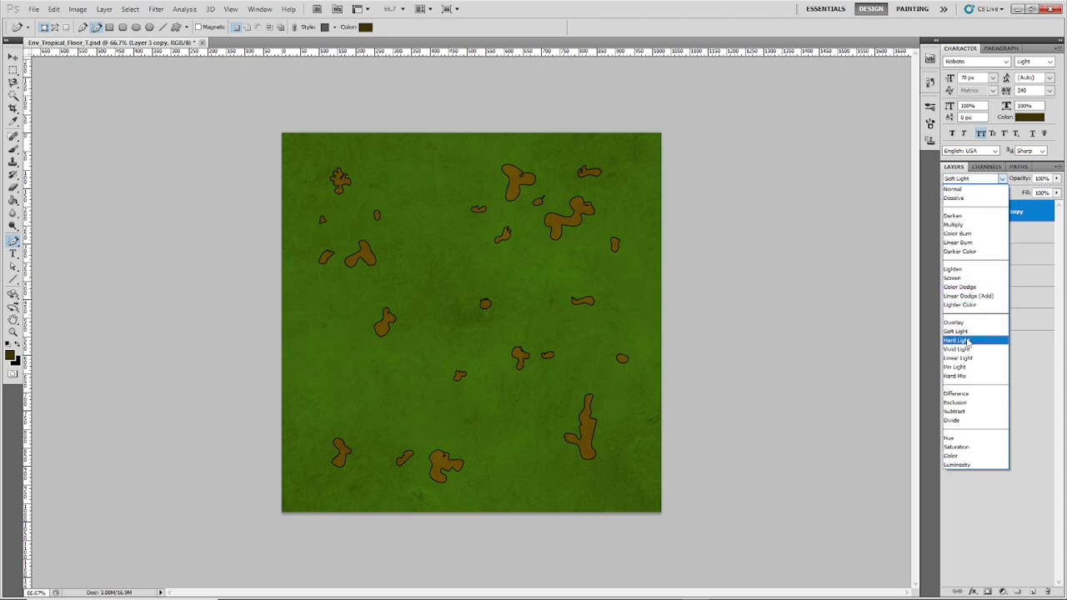
left_click(968, 341)
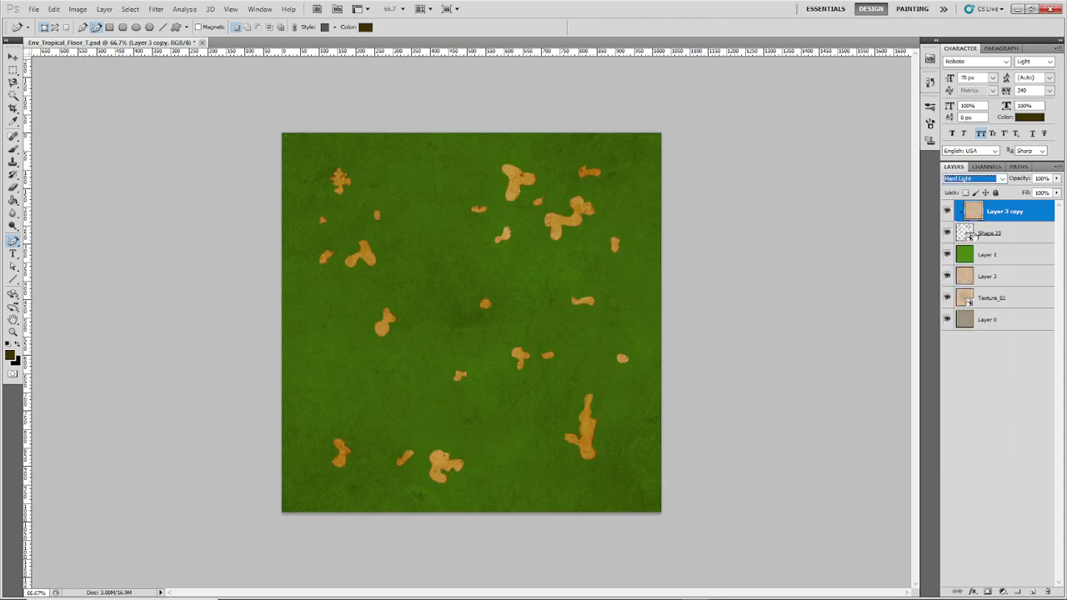
- Set the clipped Layer 3 copy's blend mode to Soft Light and adjust its brightness with Brightness/Contrast
left_click(1001, 179)
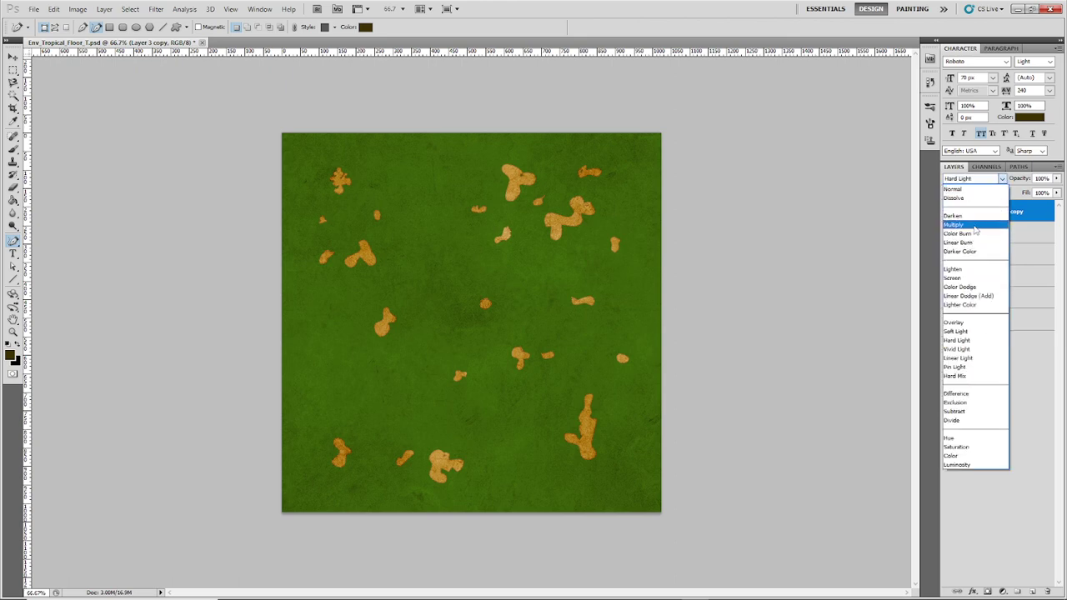
left_click(957, 331)
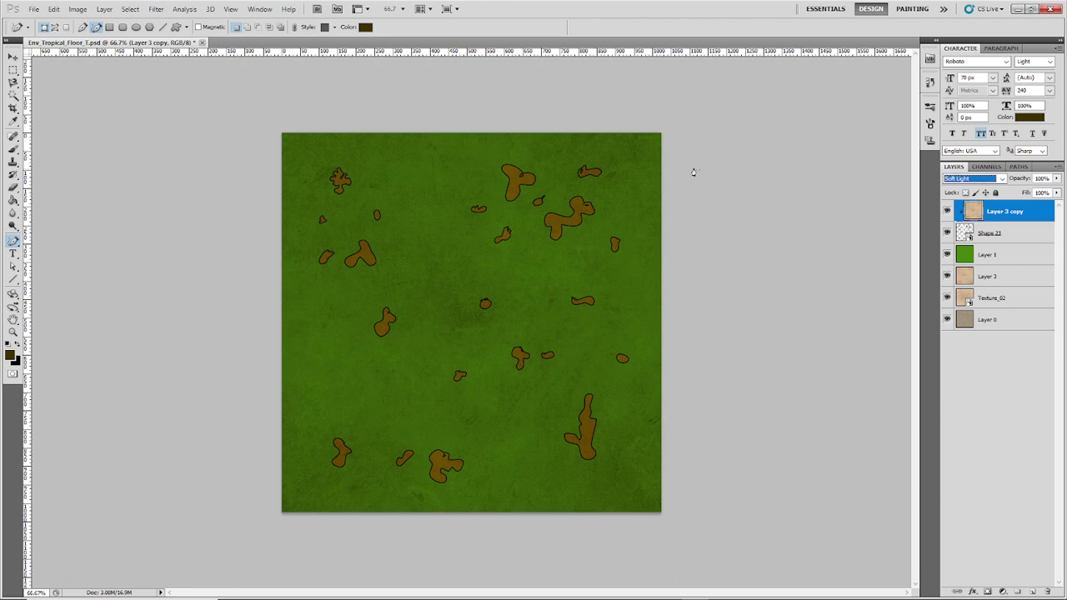
left_click(79, 10)
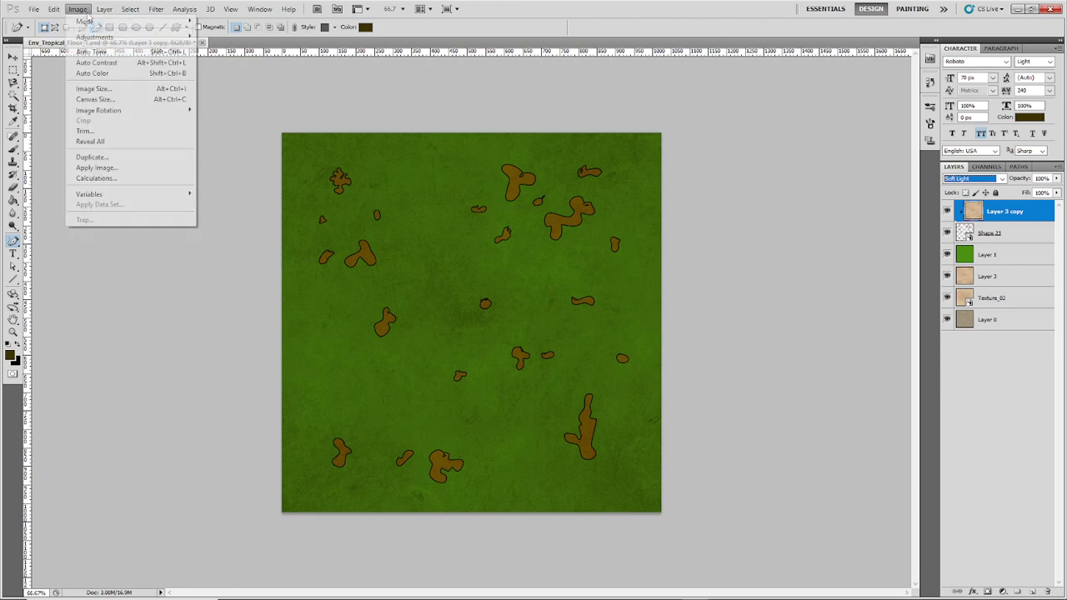
mouse_move(90, 40)
left_click(230, 36)
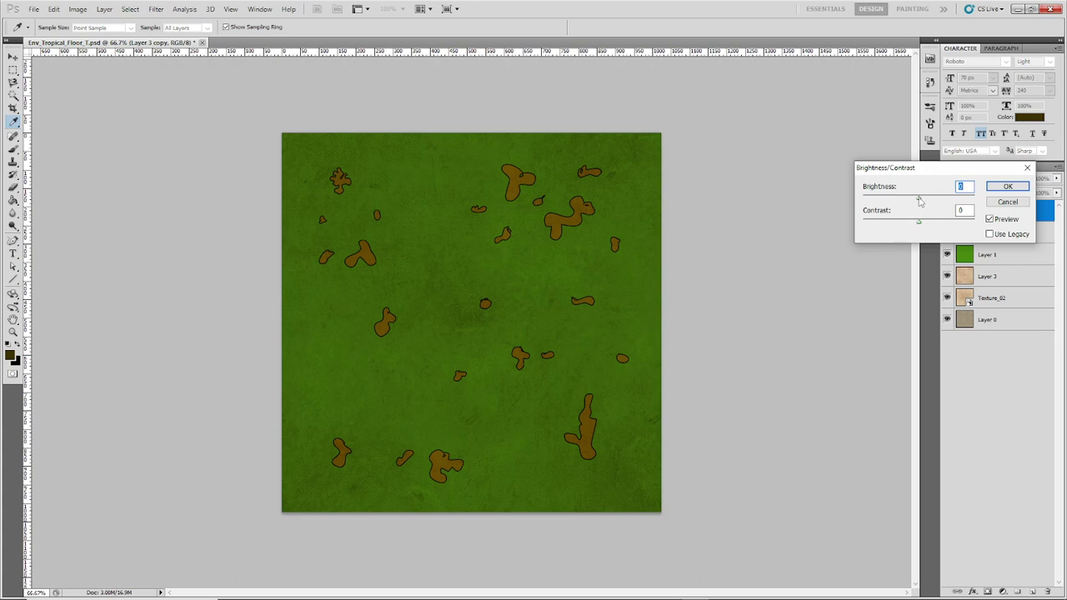
mouse_move(920, 199)
left_mouse_down()
mouse_move(906, 200)
mouse_move(918, 200)
left_mouse_up()
left_click(1008, 186)
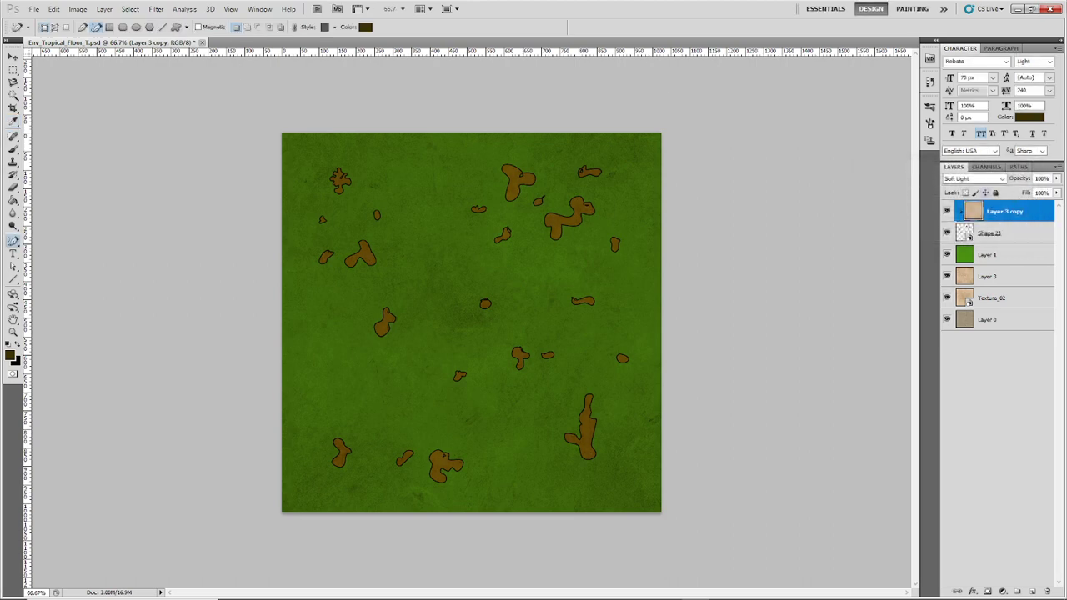
- Adjust Layer 3 copy's contrast and brightness with a second Brightness/Contrast adjustment and save the document
left_click(78, 8)
mouse_move(100, 37)
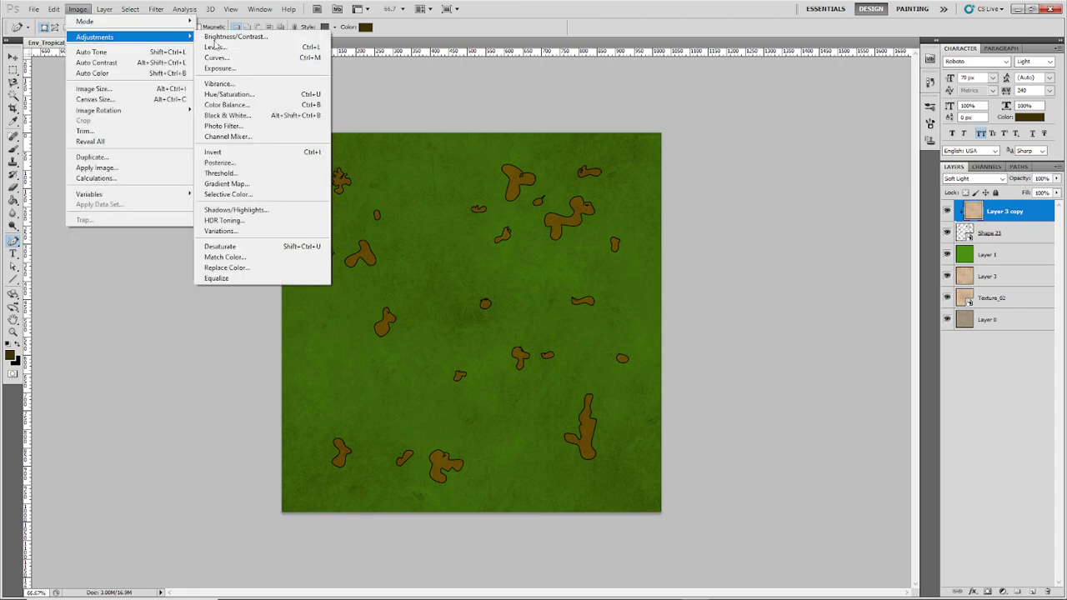
left_click(221, 36)
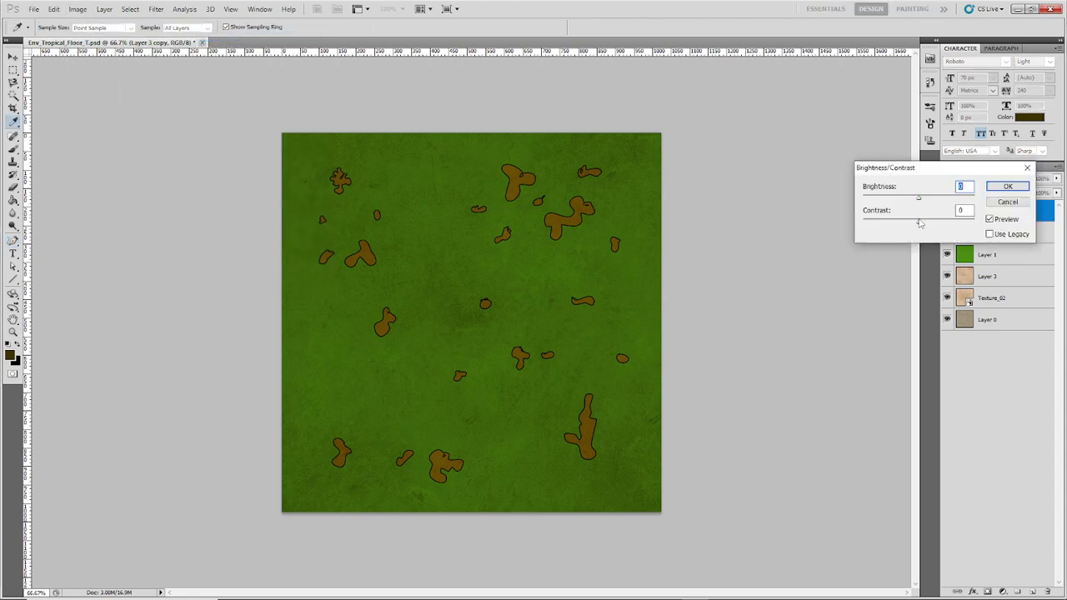
left_click_drag(920, 223, 911, 203)
left_click(1008, 186)
key("p")
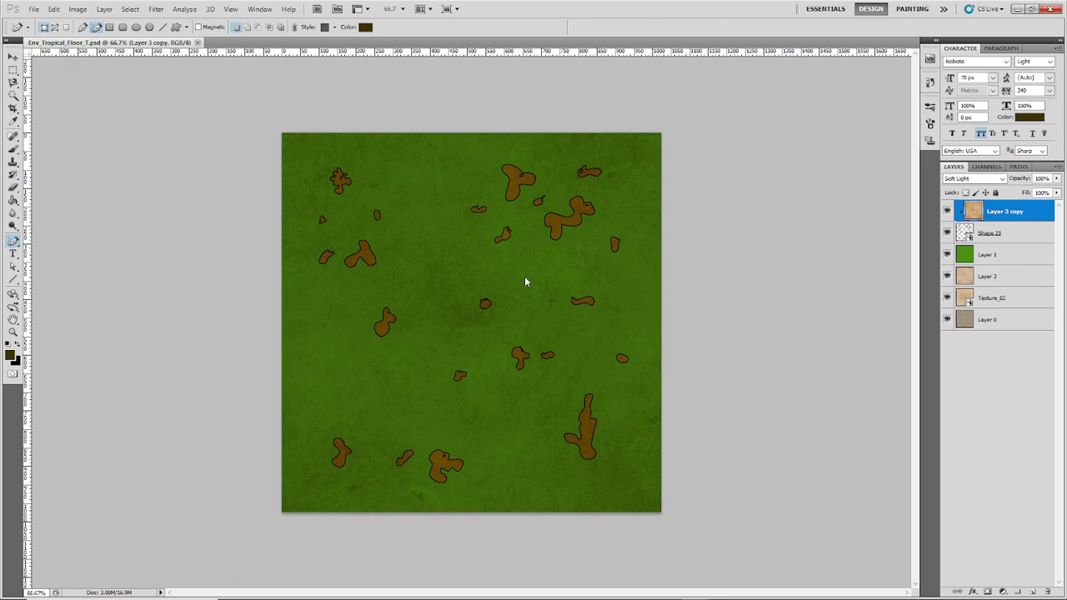
- Export the texture for the web as a JPEG at quality 60, replacing Env_Tropical_Floor_T_v2.jpg in the Textures folder
key("ctrl+alt+shift+s")
left_click(637, 453)
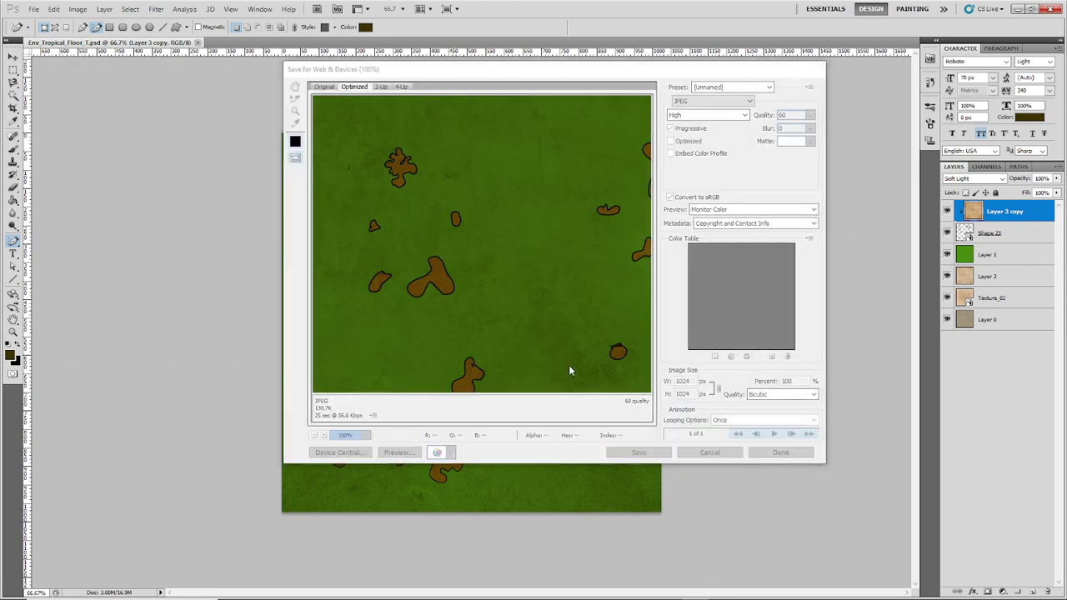
left_click(431, 146)
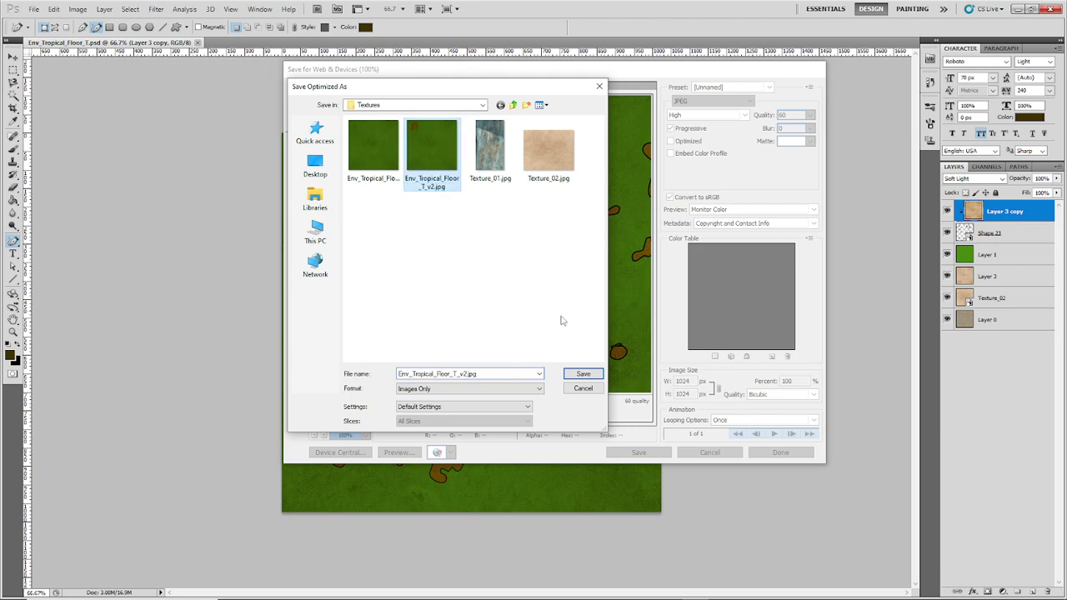
left_click(584, 374)
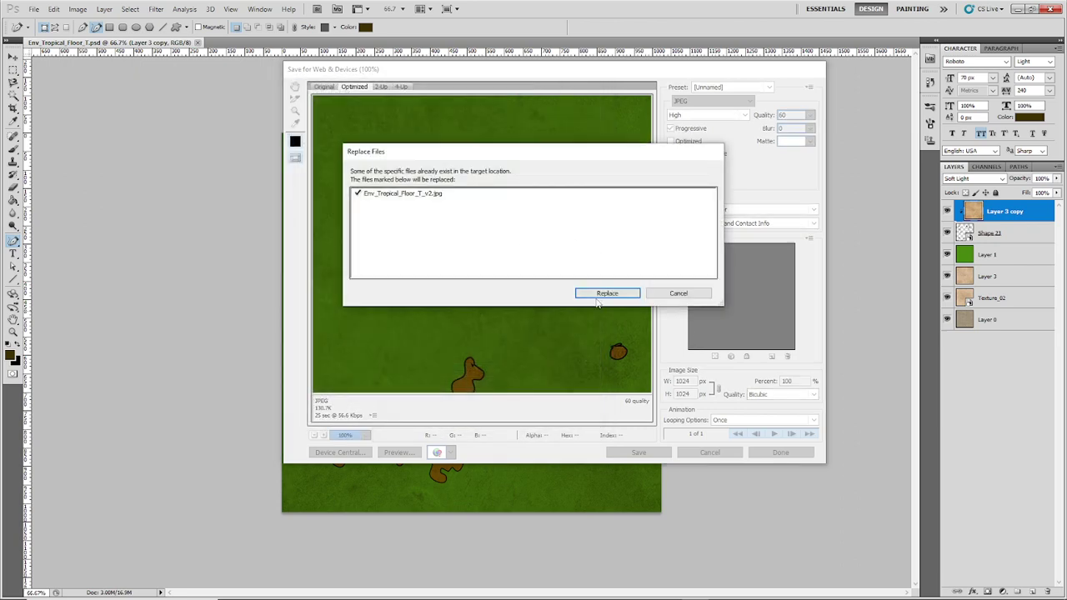
left_click(608, 292)
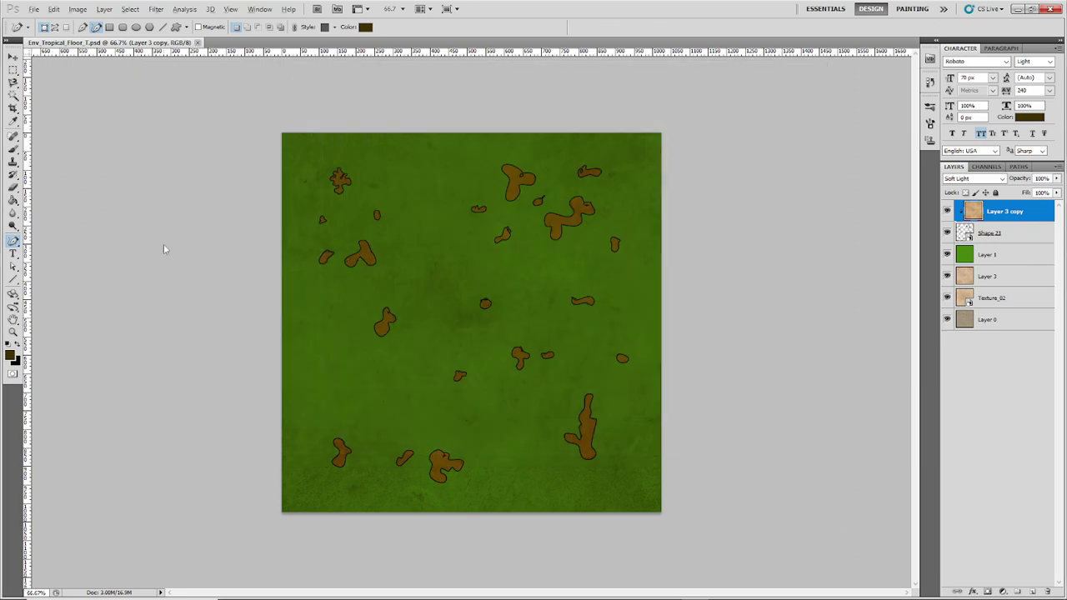
- Switch to Unreal Editor, reimport the Env_Tropical_Floor_T texture and save all changes
key("alt+Tab")
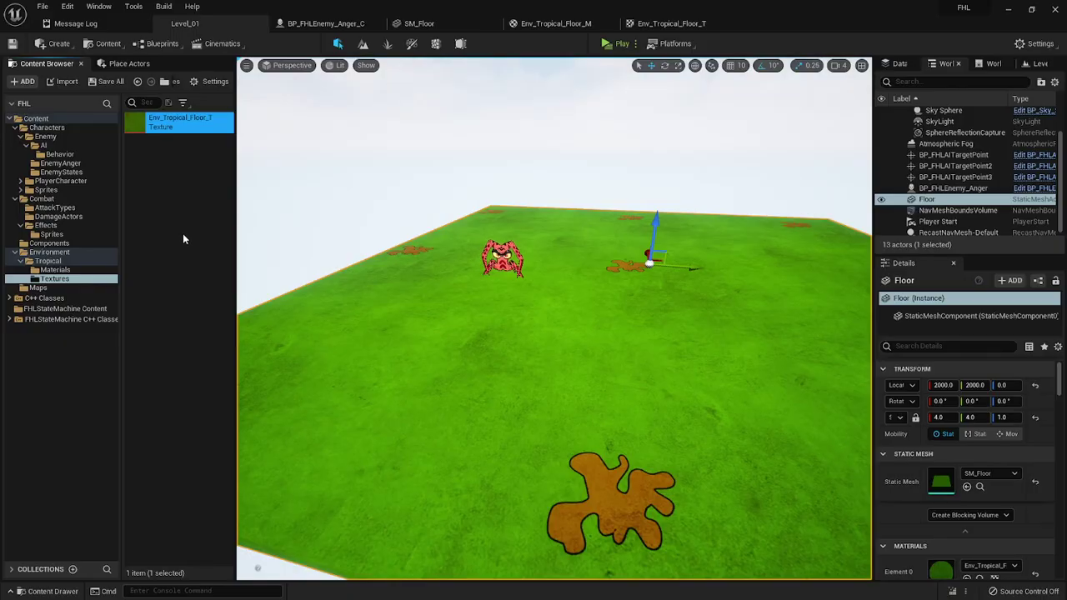
right_click(165, 124)
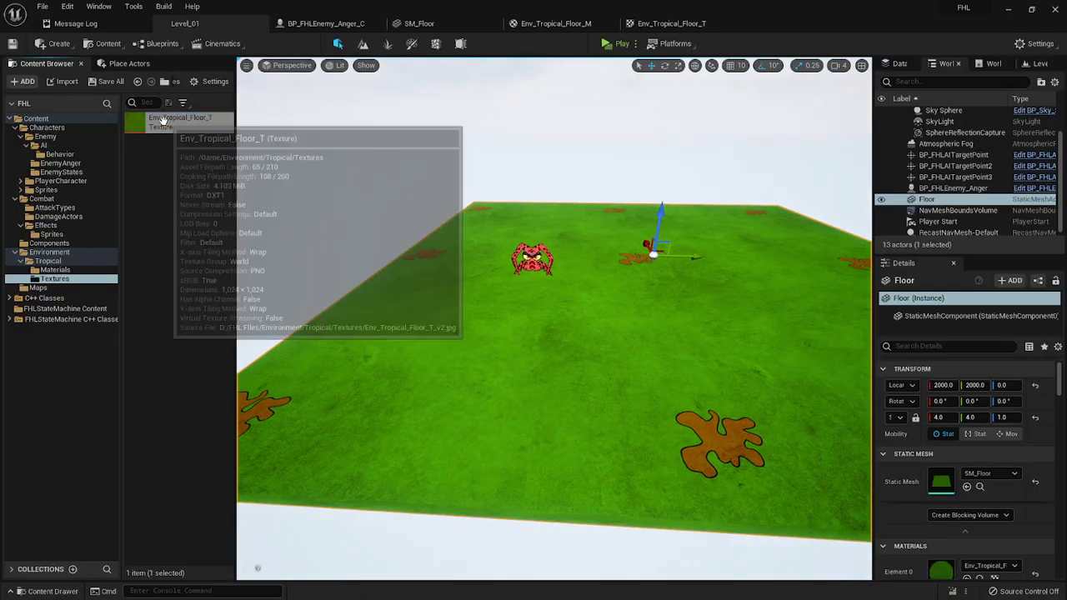
left_click(206, 240)
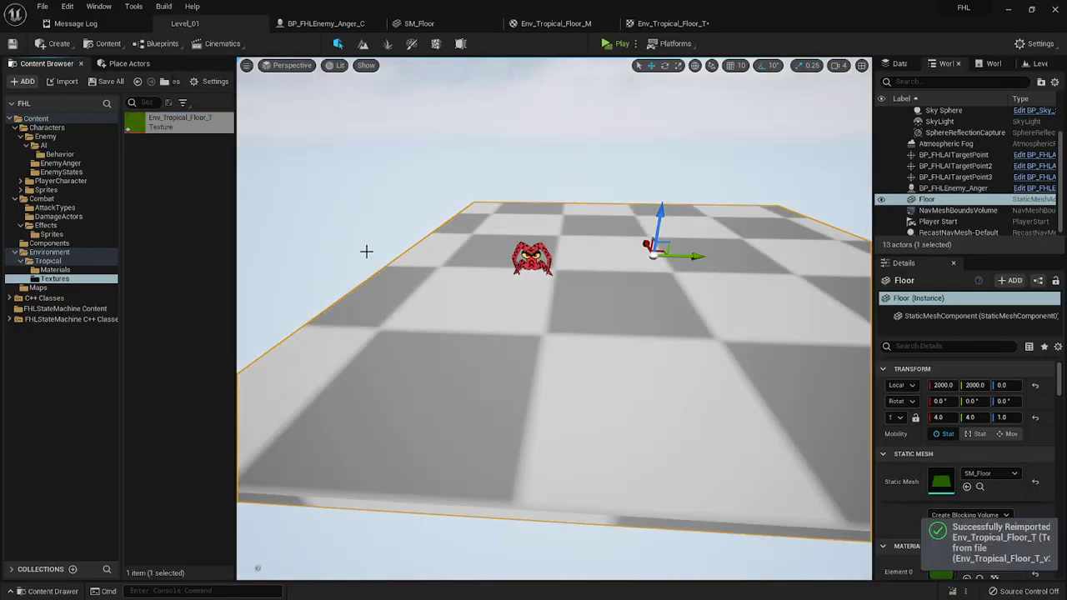
key("ctrl+shift+s")
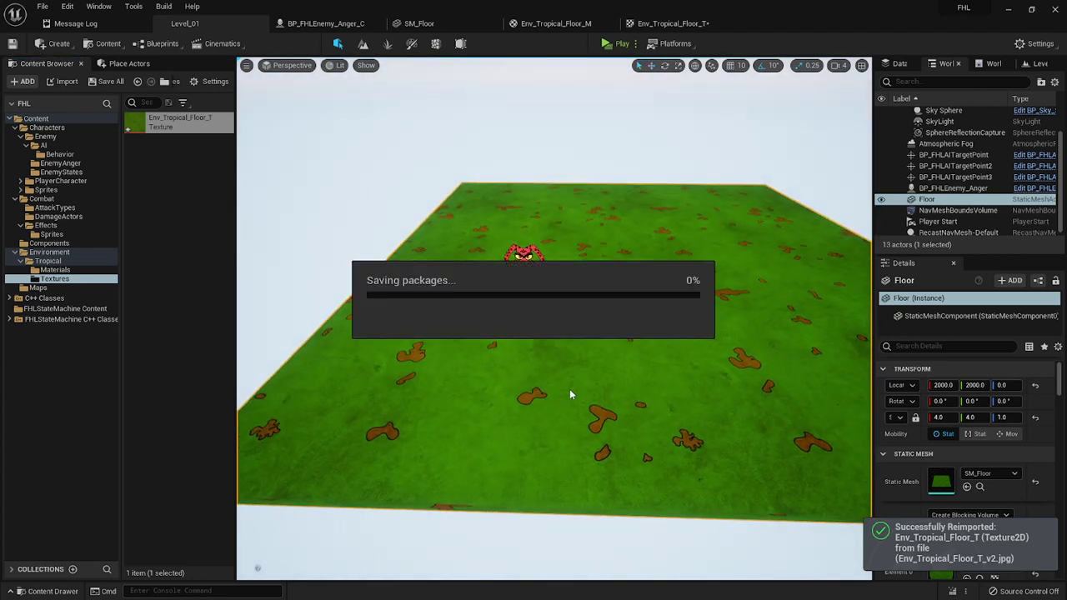
- Fly through the level to examine how the reimported patch texture repeats across the floor
right_click_drag(629, 414, 780, 350)
key("w")
right_click_drag(555, 350, 594, 407)
key("s")
key("w")
key("s")
key("w")
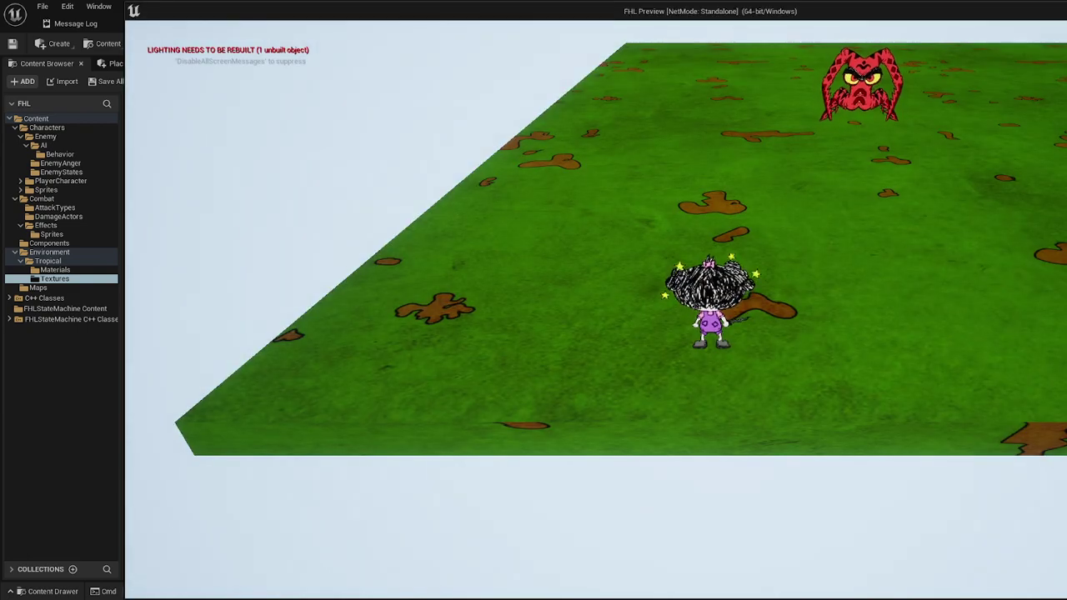
- Walk the character around the floor in the game preview to examine the dirt patches' size and repetition, and end the preview
key("d")
key("w")
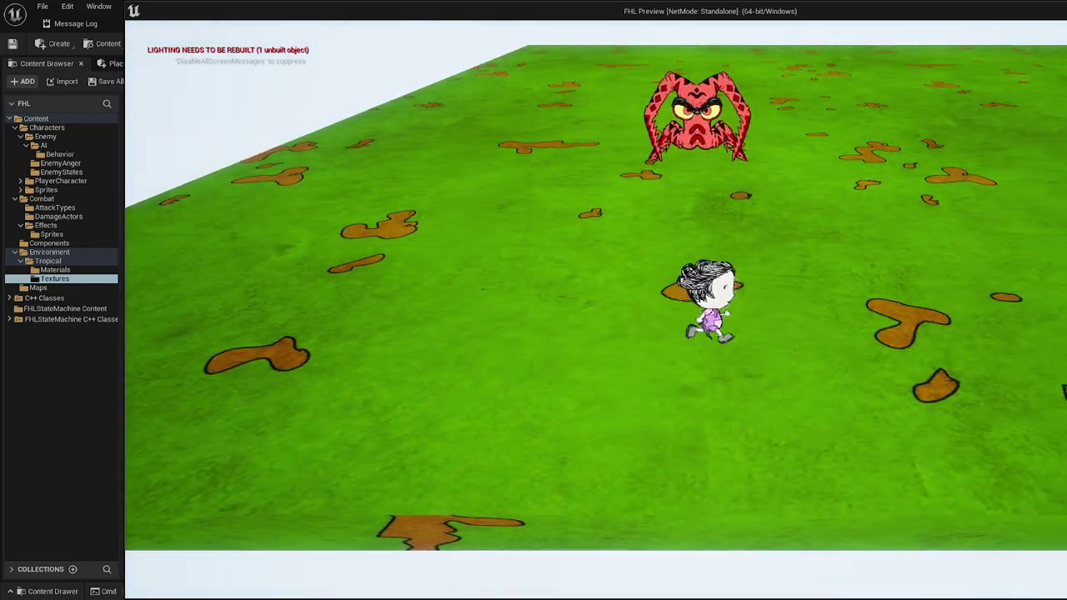
key("d")
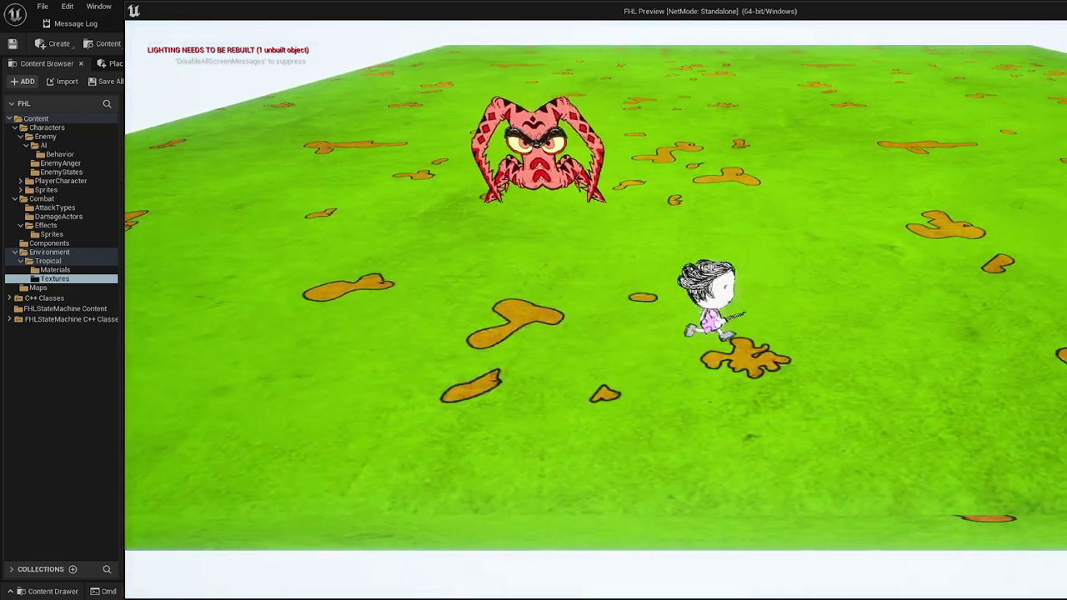
key("d")
key("s")
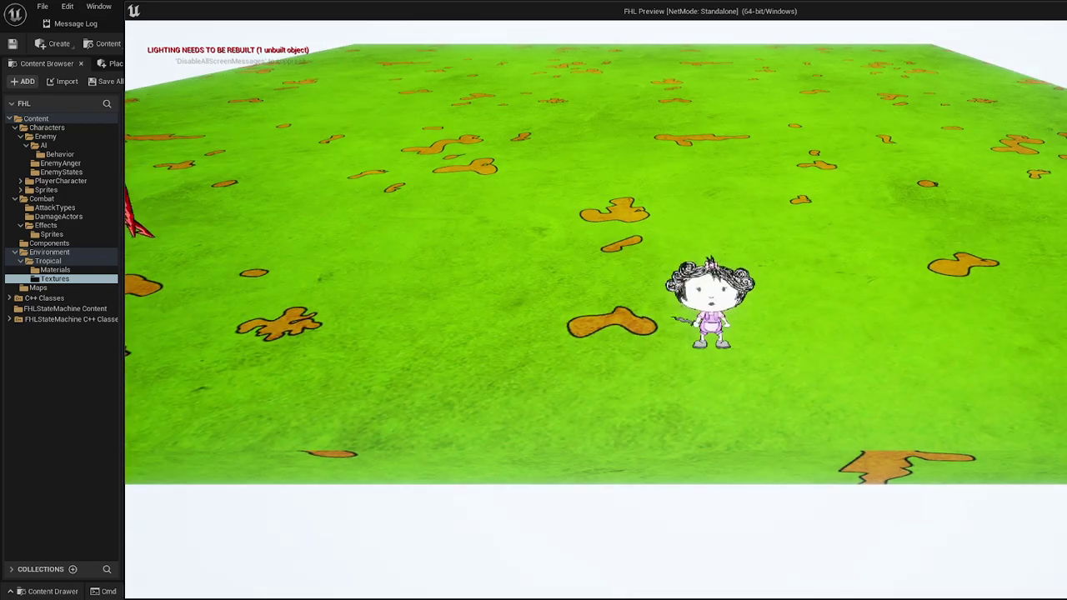
key("a")
key("w")
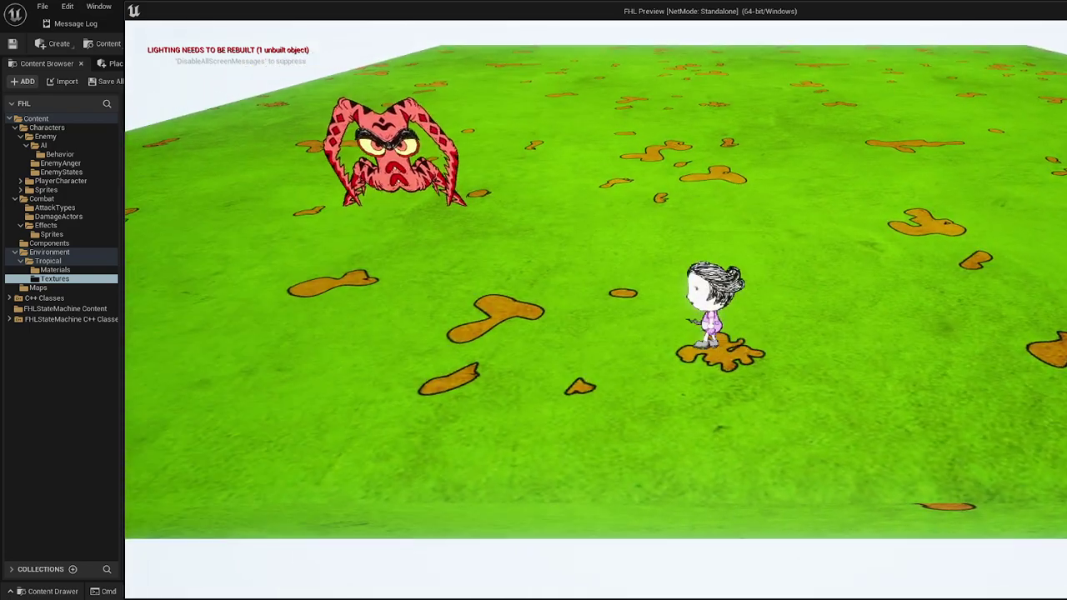
key("w")
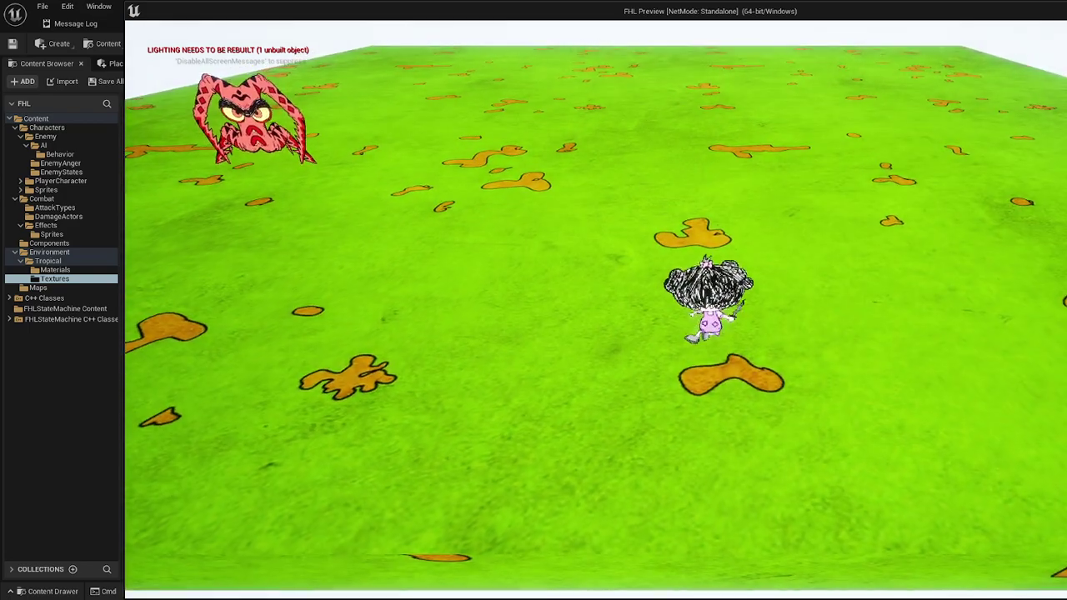
key("w")
key("d")
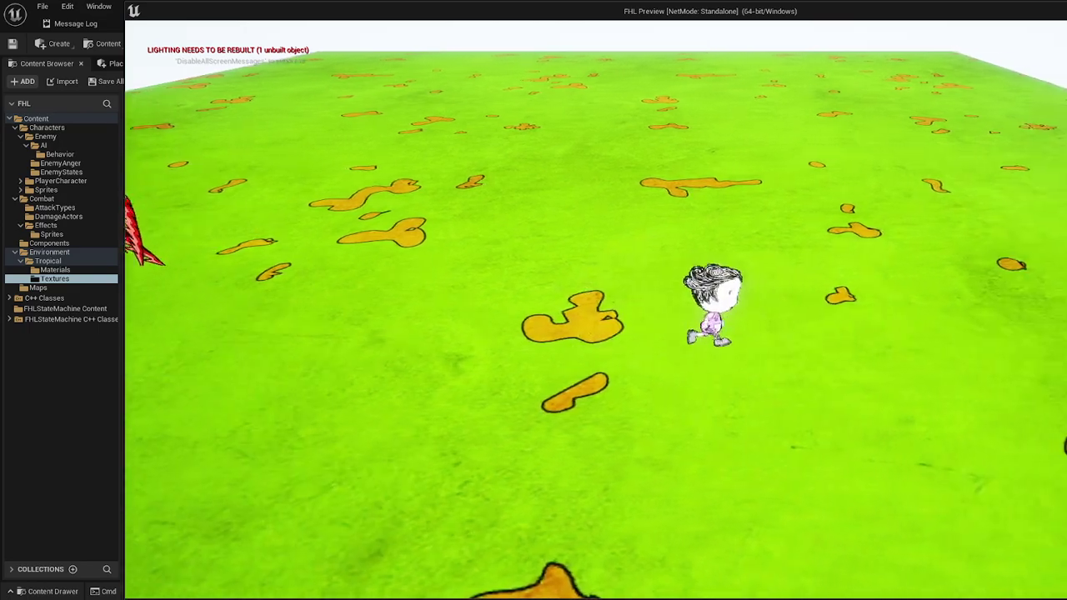
key("s")
key("a")
key("s")
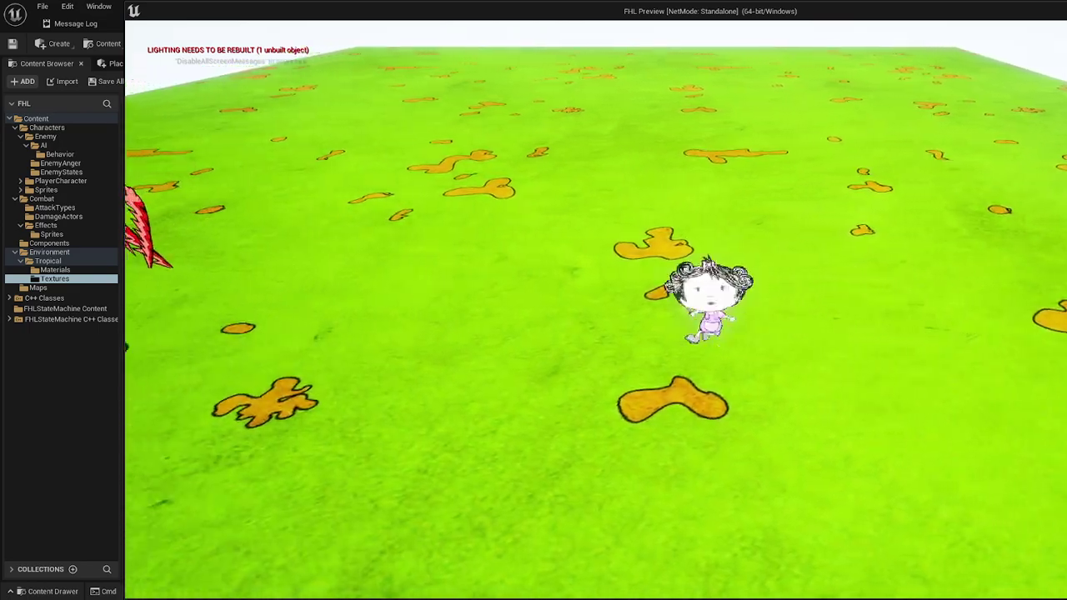
key("s")
key("a")
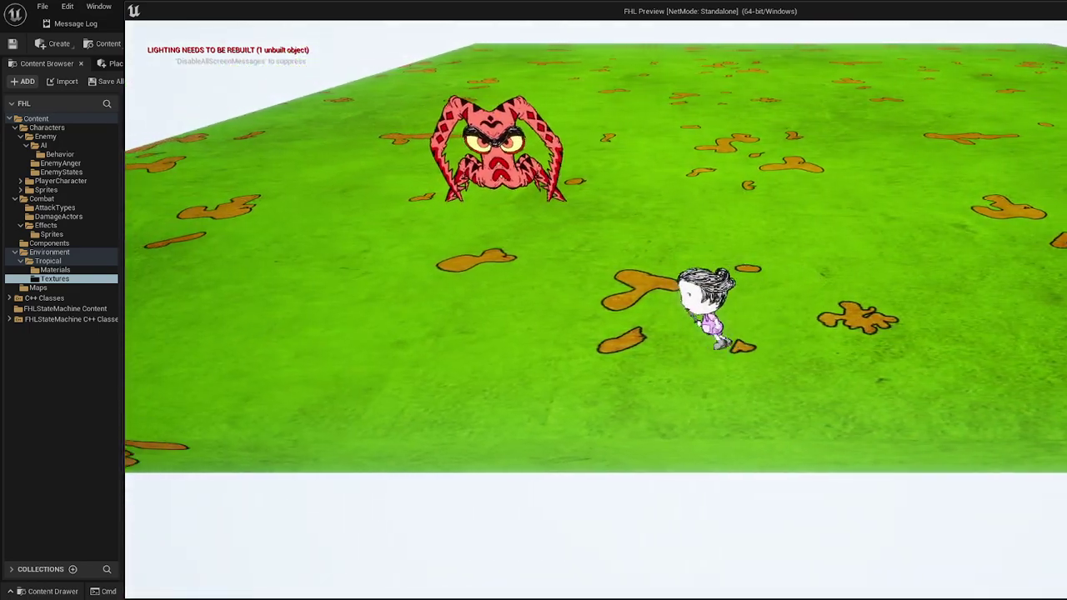
key("w")
key("a")
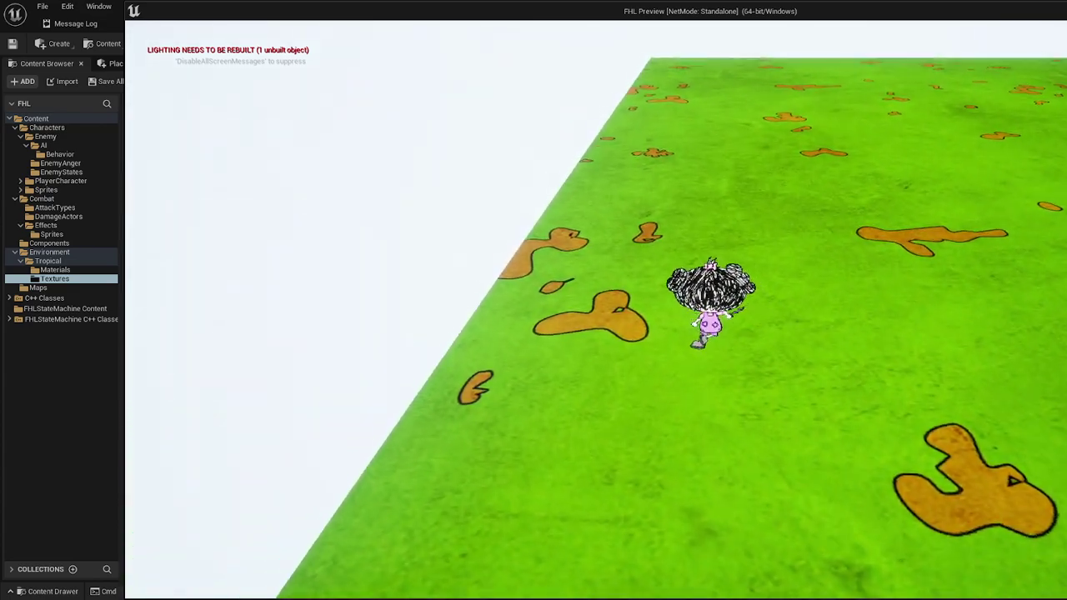
key("s")
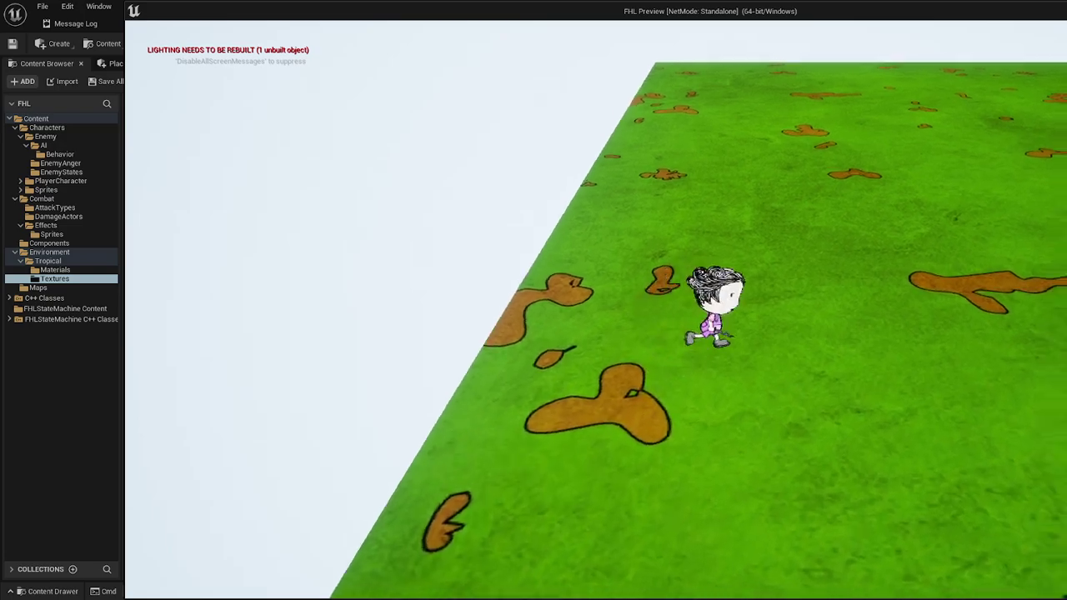
key("d")
key("s")
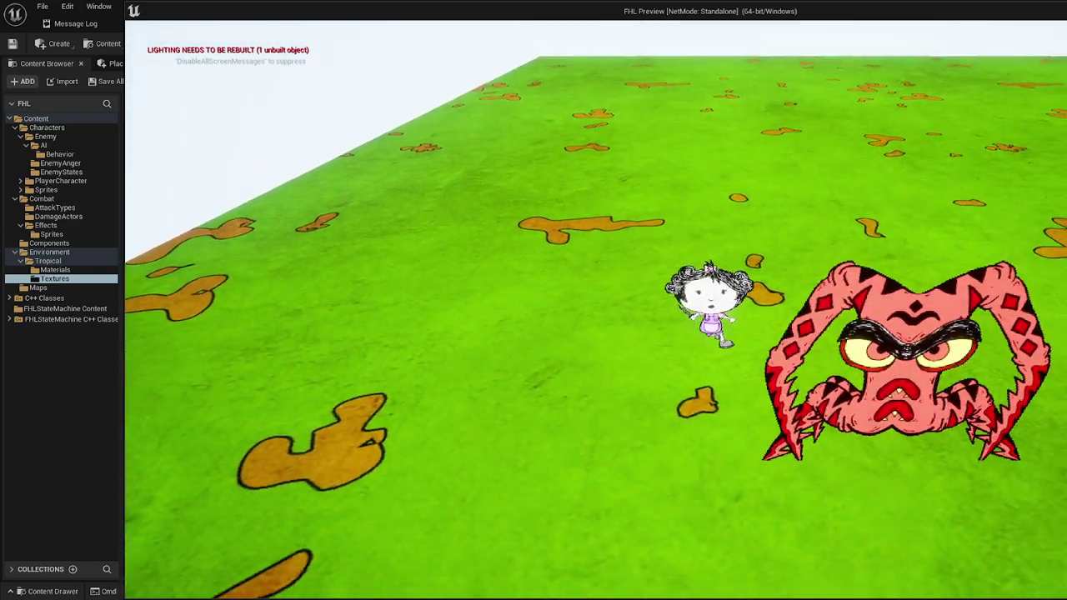
key("w")
key("d")
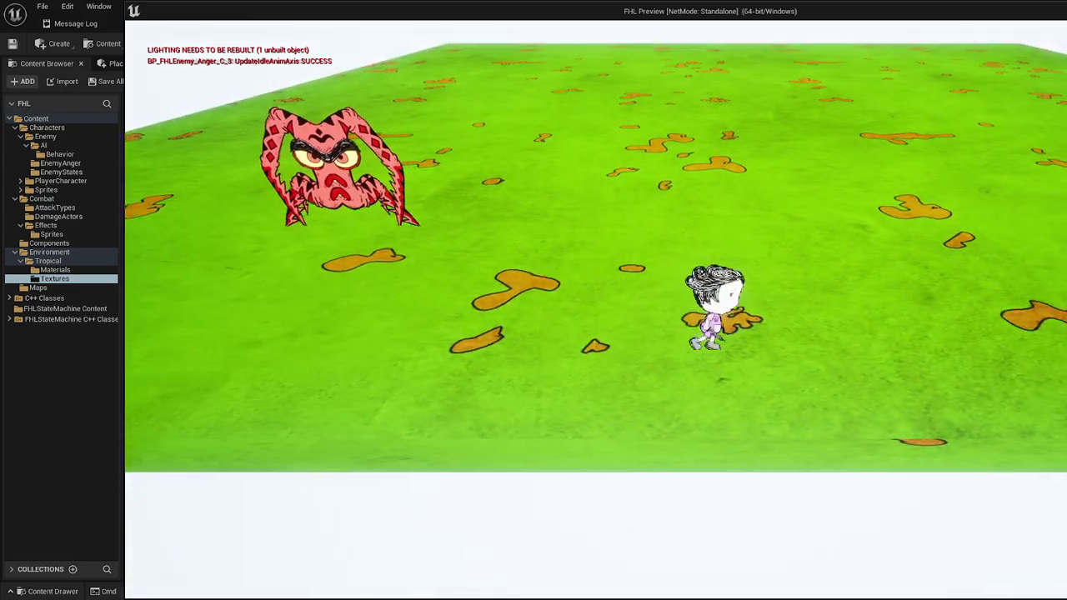
key("w")
key("a")
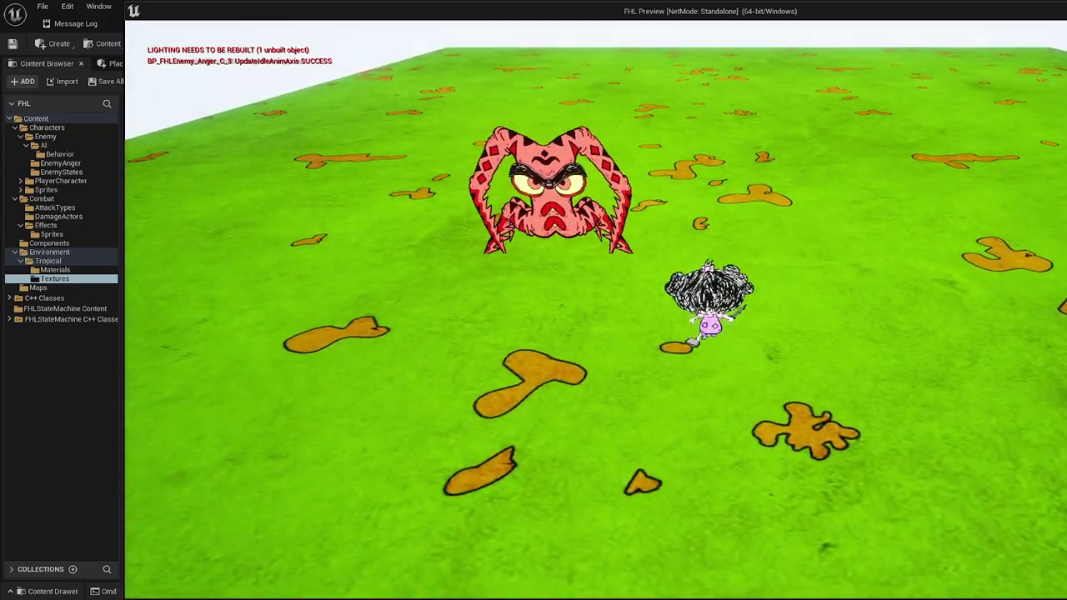
key("d")
key("w")
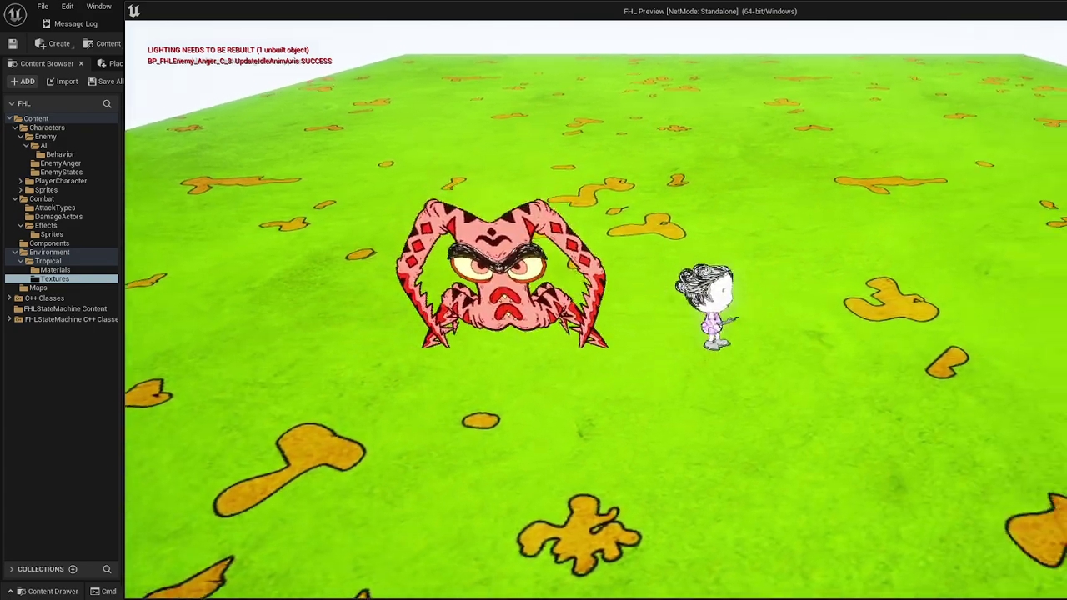
key("s")
key("d")
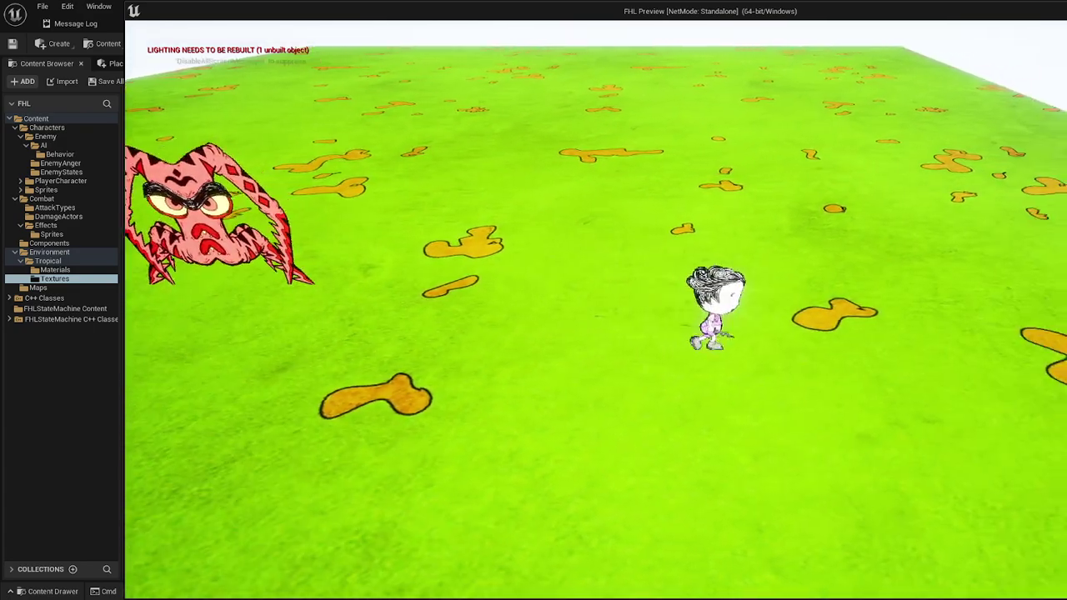
key("s")
key("d")
key("w")
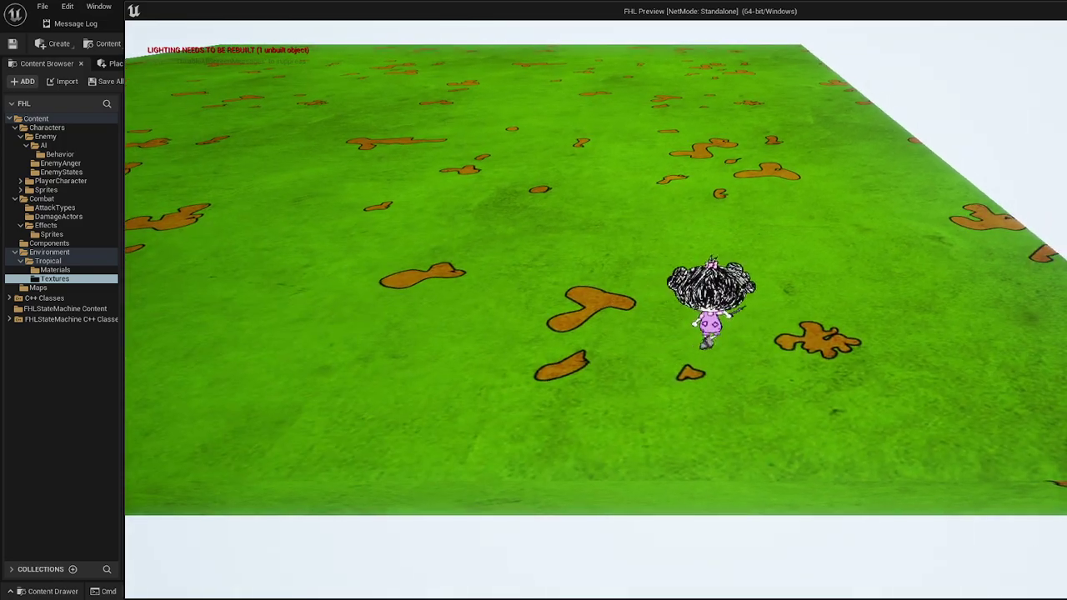
key("d")
key("w")
key("a")
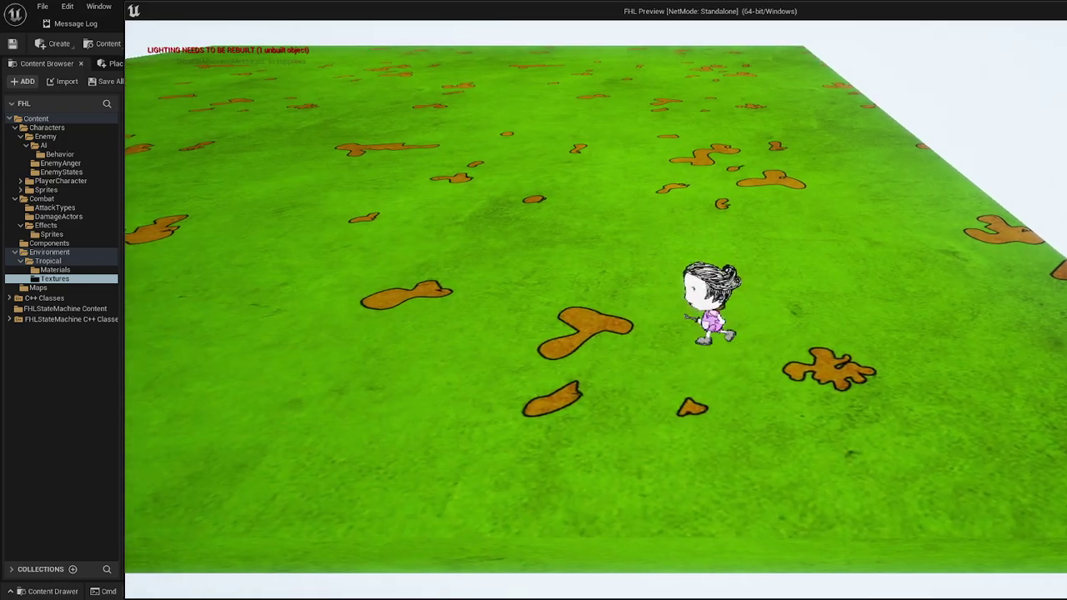
key("a")
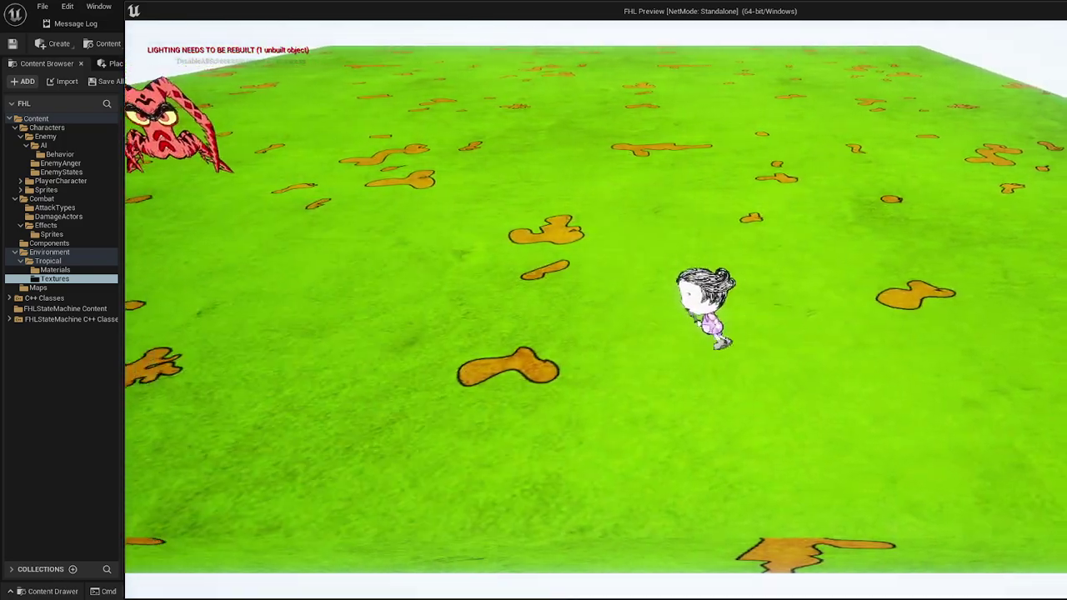
key("a")
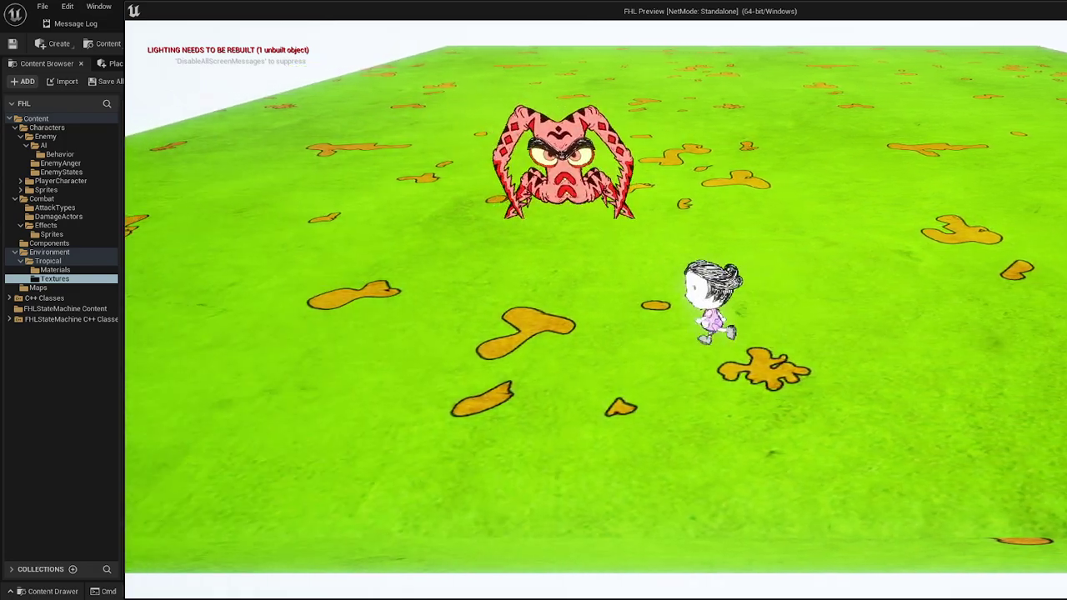
key("s")
key("a")
key("s")
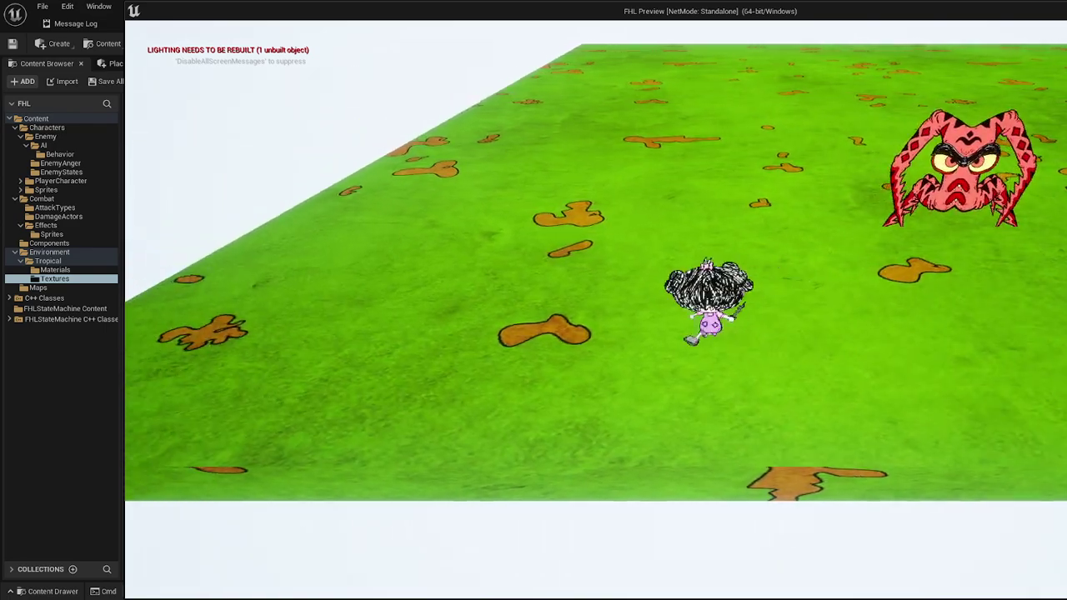
key("w")
key("a")
key("s")
key("d")
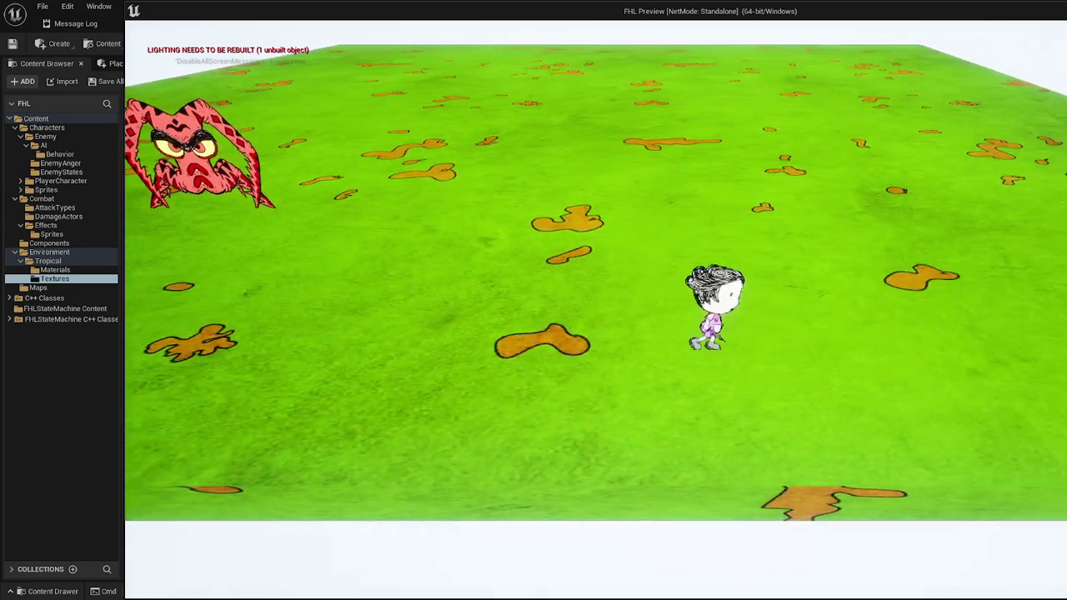
key("d")
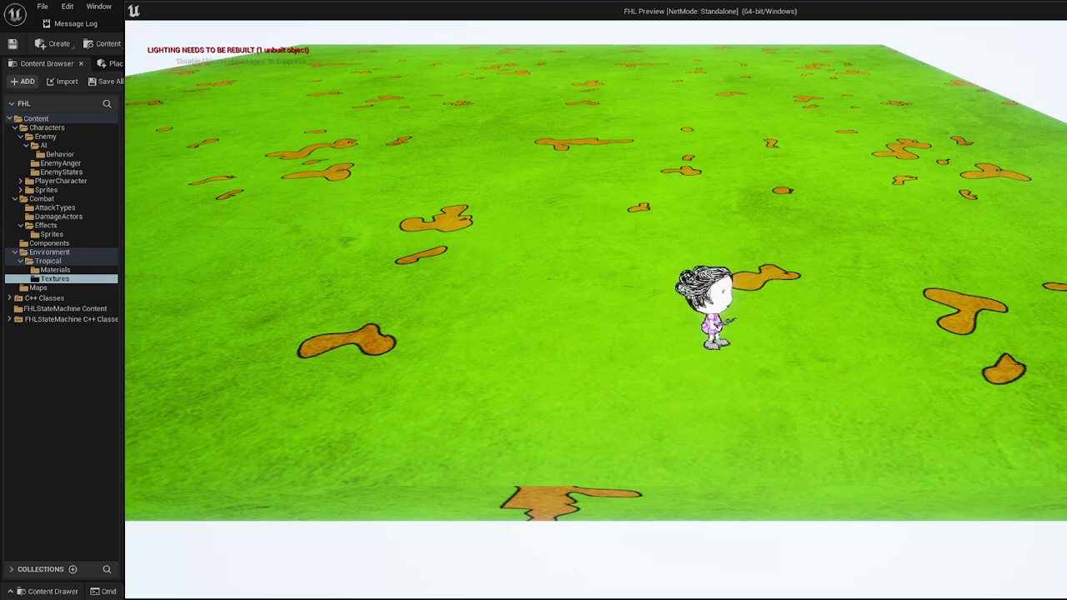
key("Escape")
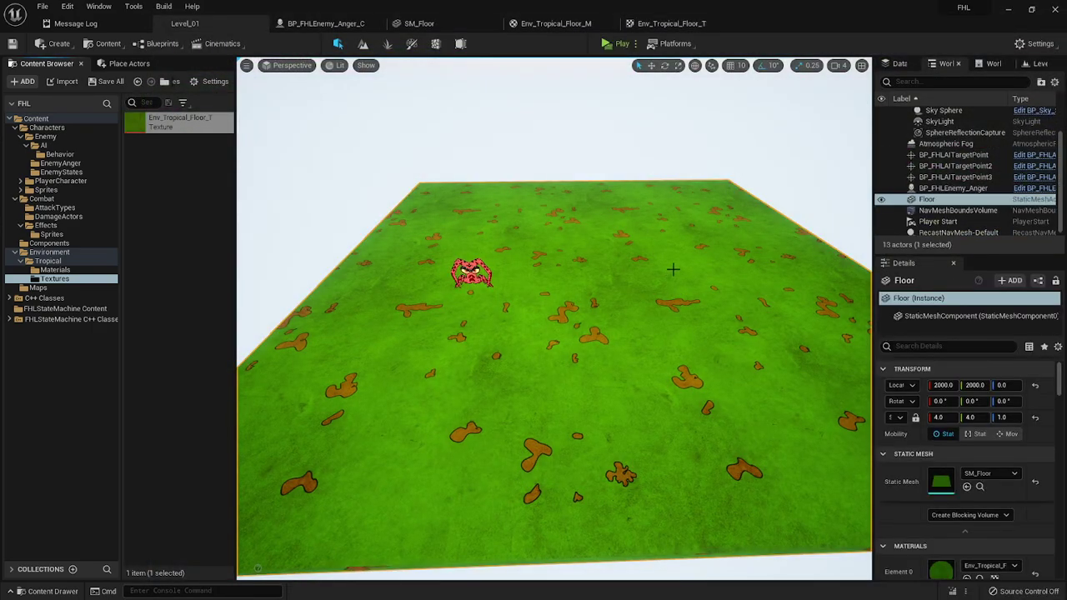
- Switch to Photoshop, open the contents of the Shape 23 smart object and check its top shape by toggling that layer's visibility
key("alt+Tab")
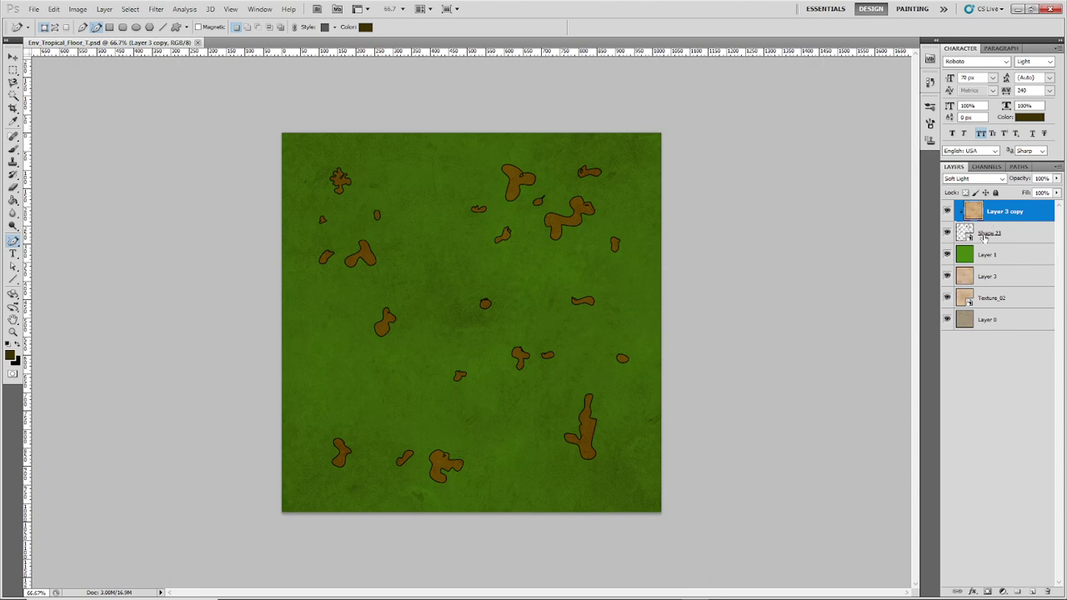
double_click(966, 235)
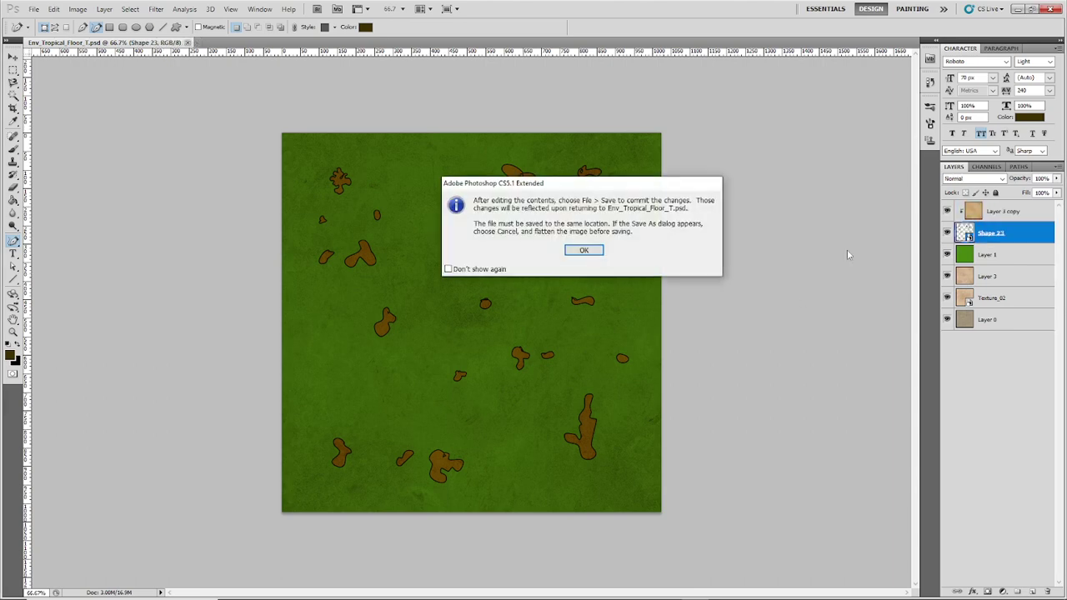
left_click(584, 250)
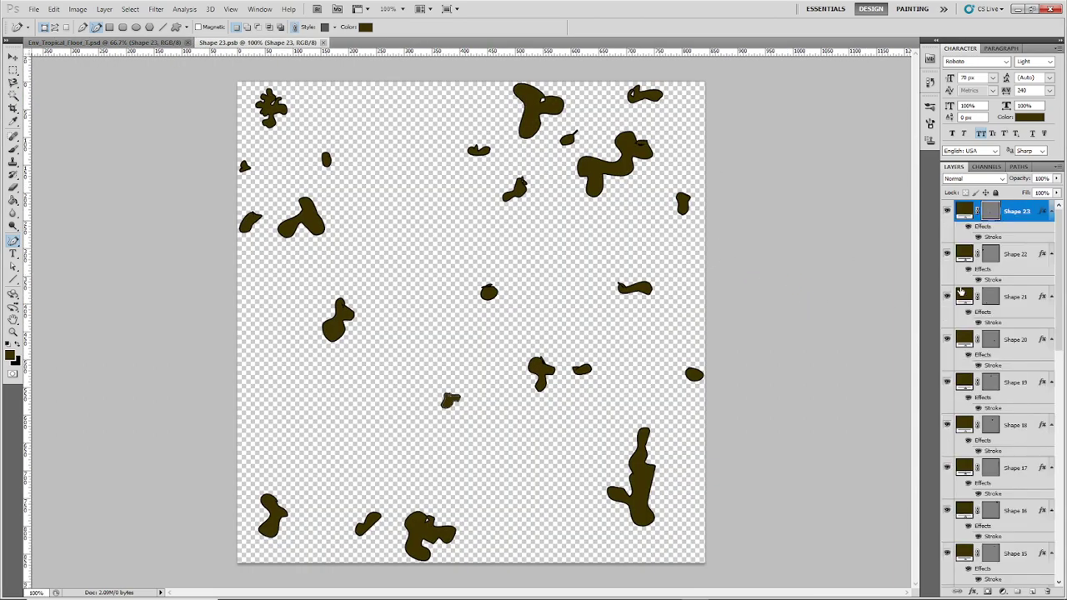
left_click(948, 213)
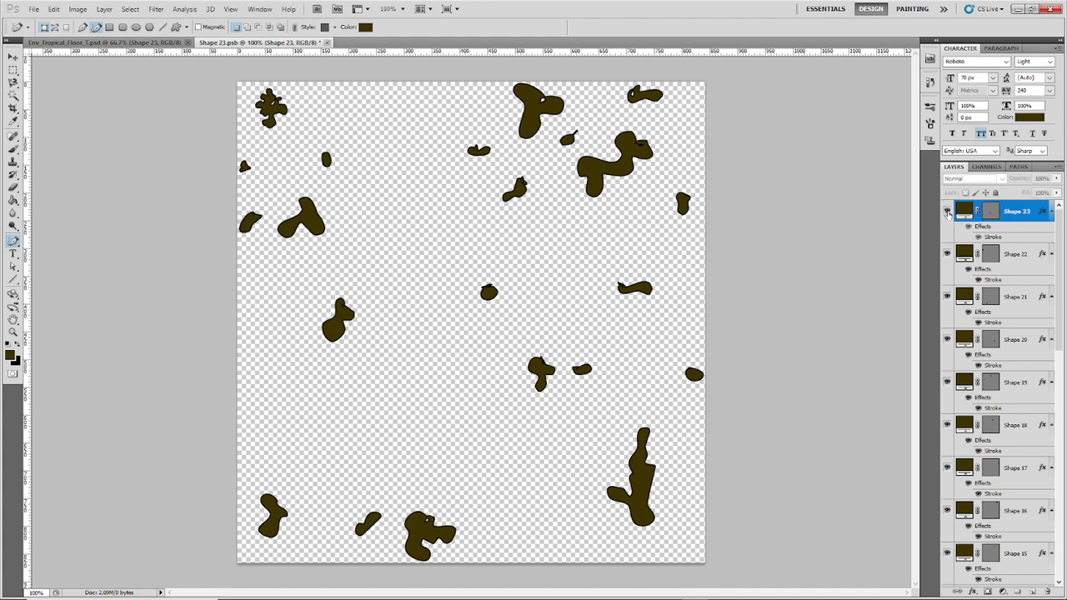
left_click(948, 213)
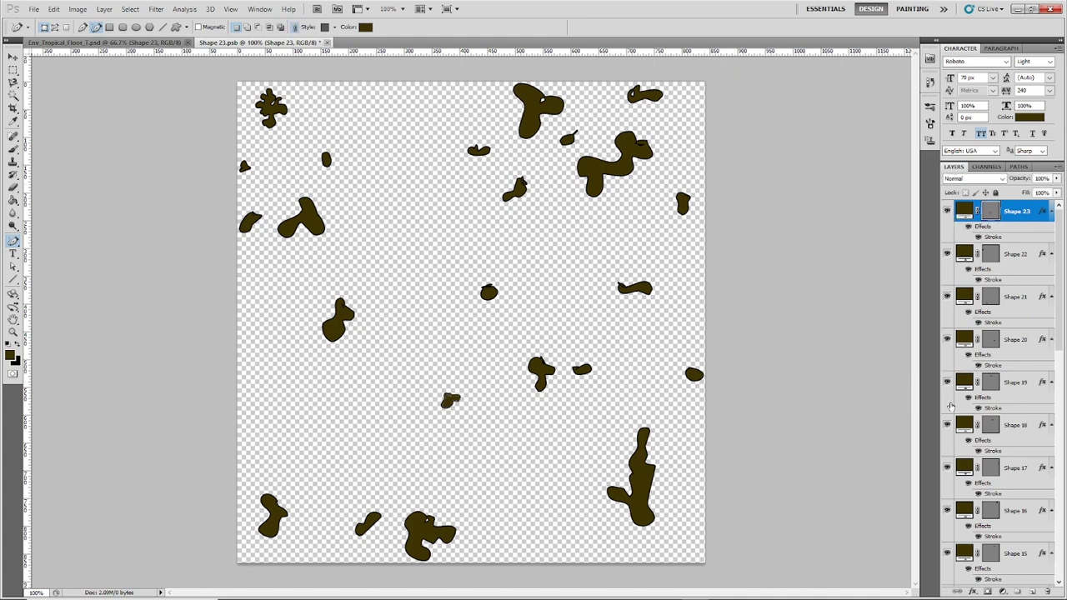
- Hide the large patch layers Shape 13, Shape 9 and Shape 7 in the smart object
scroll(959, 450, "down", 5)
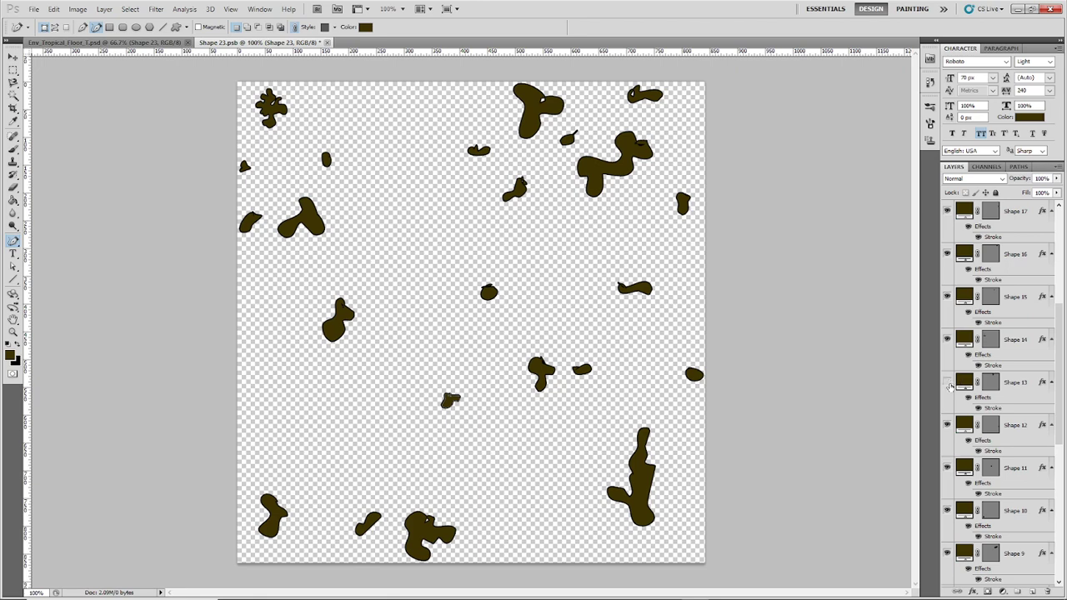
left_click(948, 384)
scroll(970, 442, "down", 2)
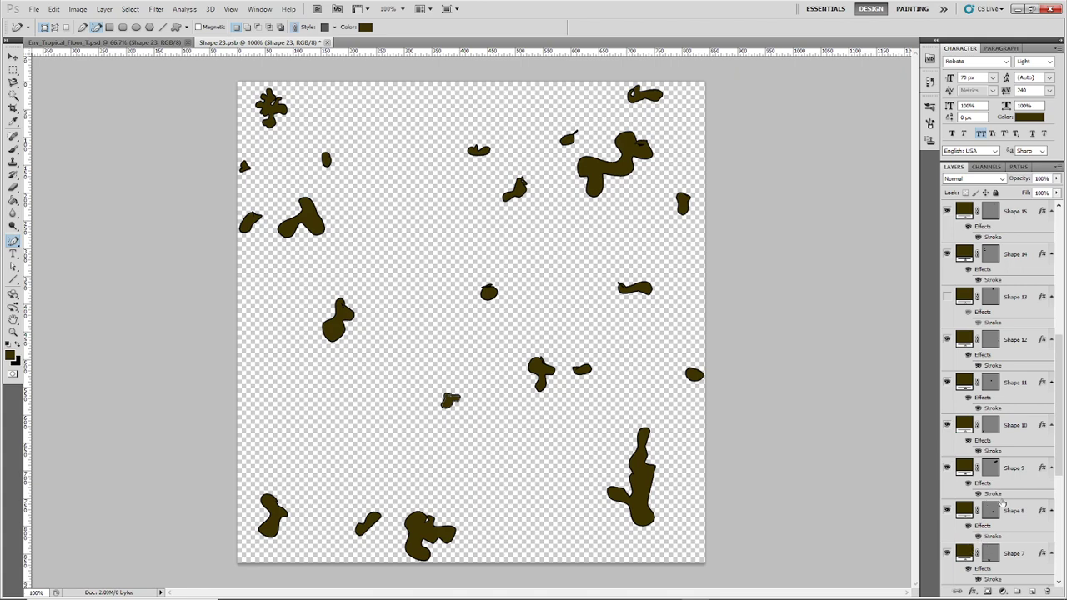
left_click(947, 470)
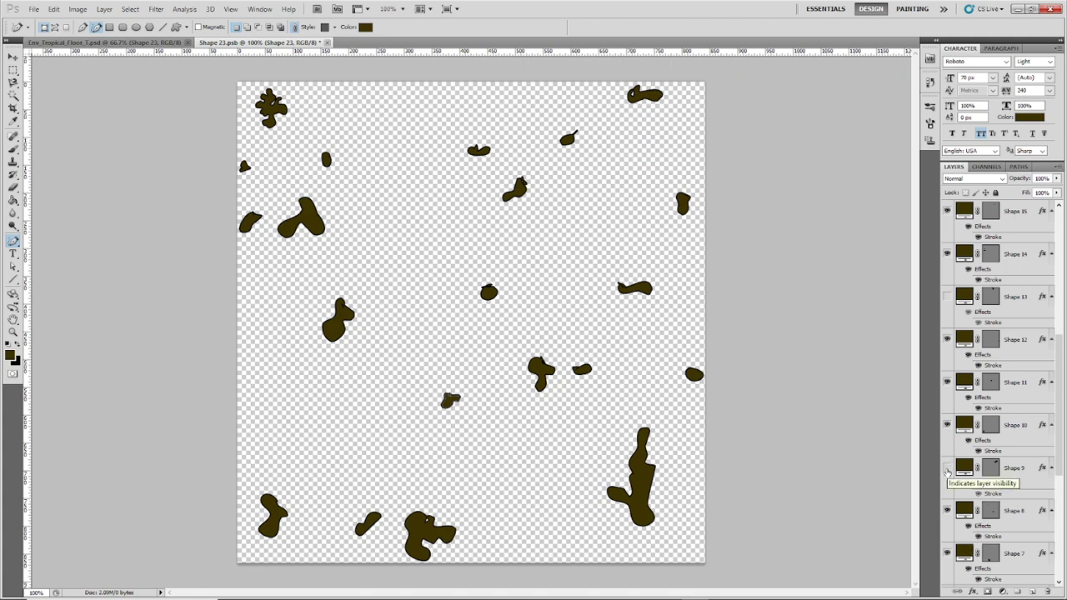
left_click(947, 470)
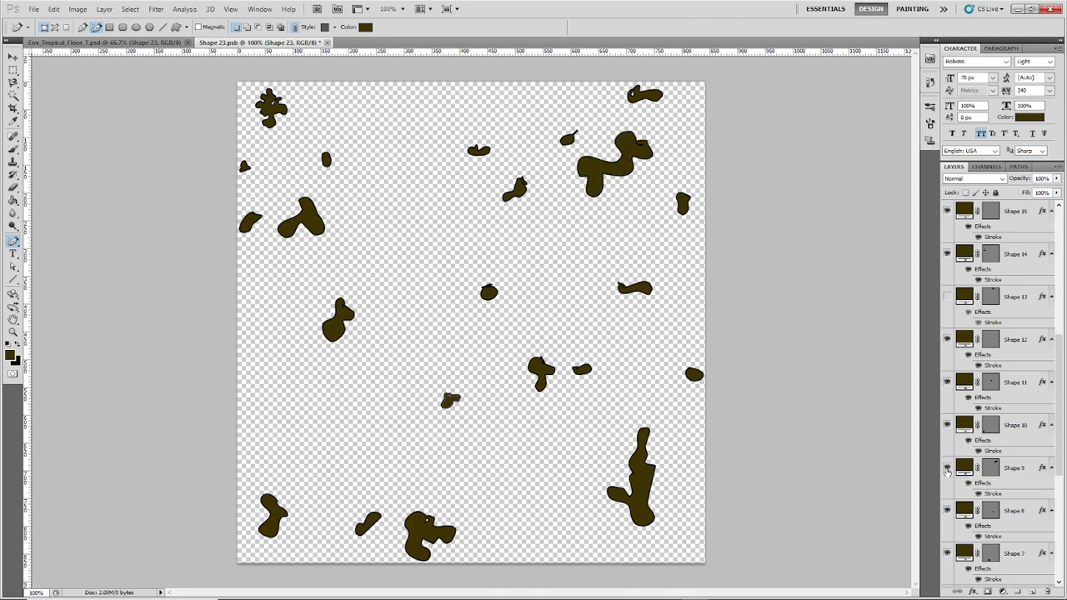
left_click(947, 469)
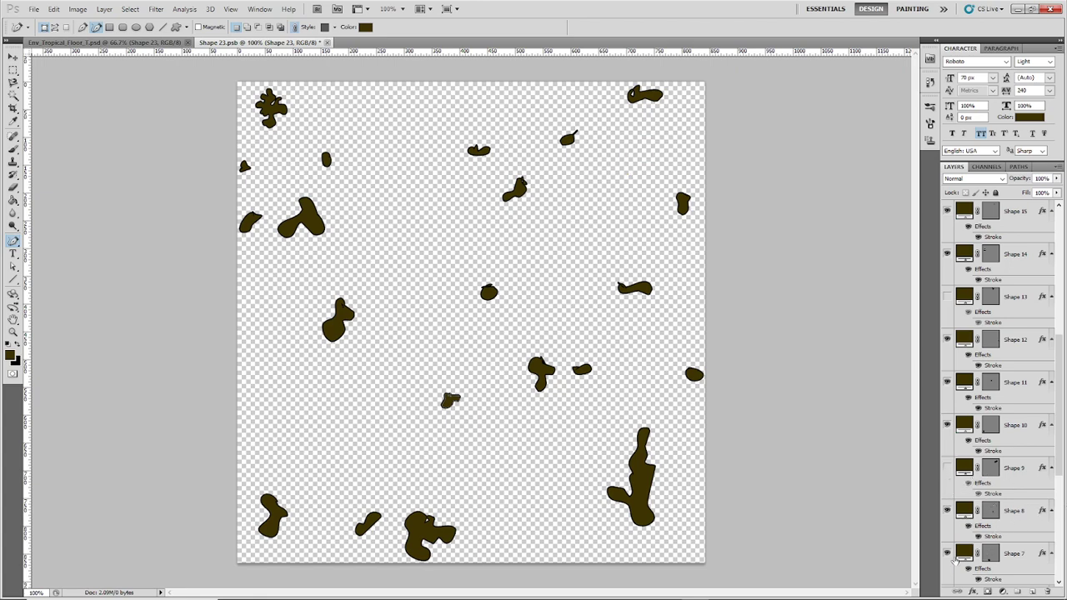
left_click(947, 553)
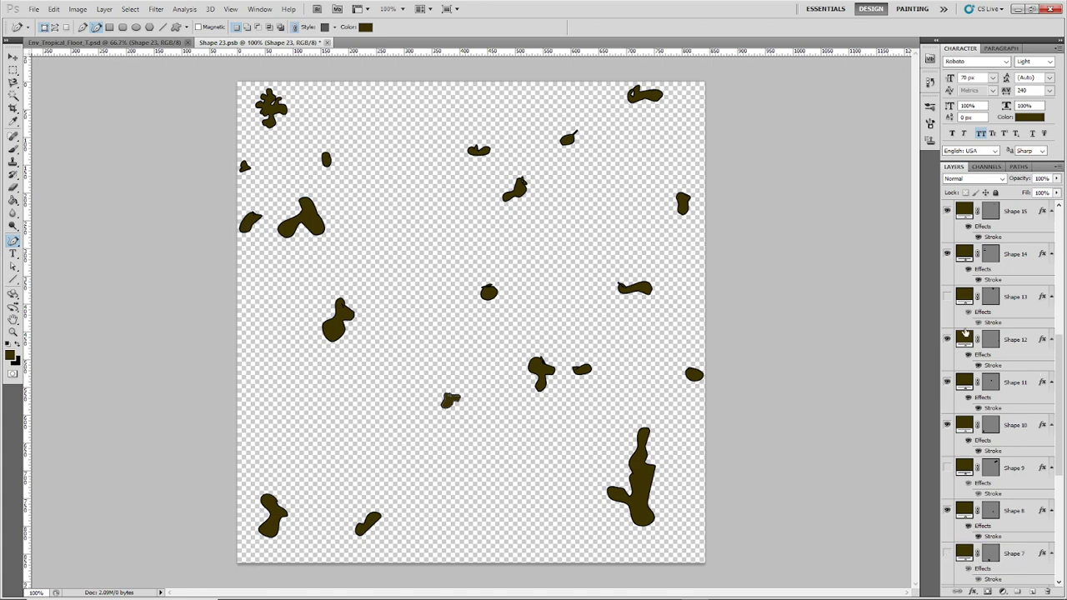
scroll(1003, 284, "up", 2)
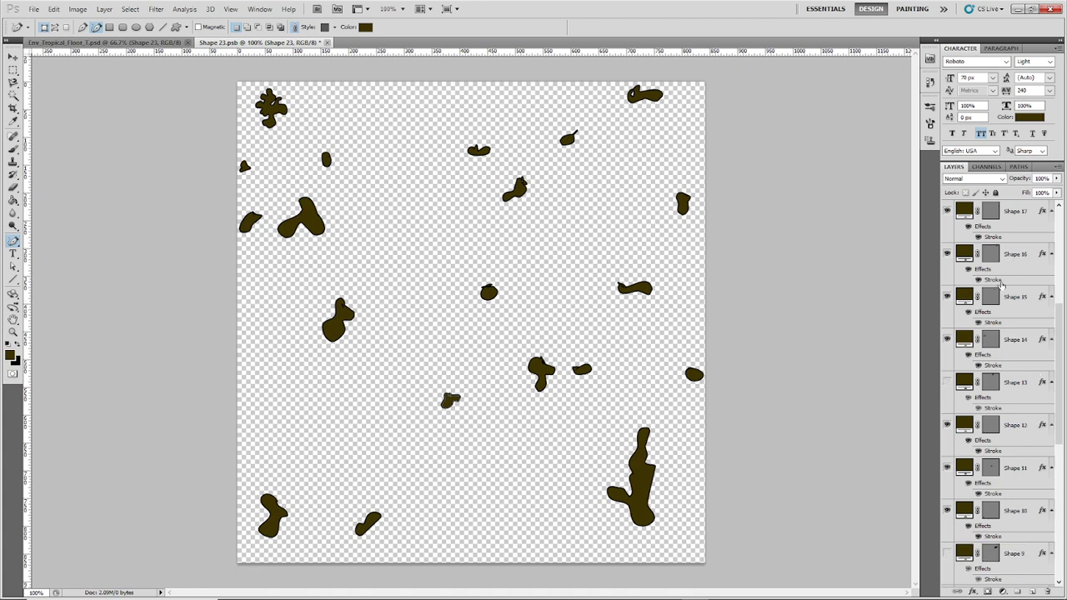
- Hide the patch layers Shape 11, Shape 8 and Shape 6 in the smart object
scroll(976, 395, "down", 3)
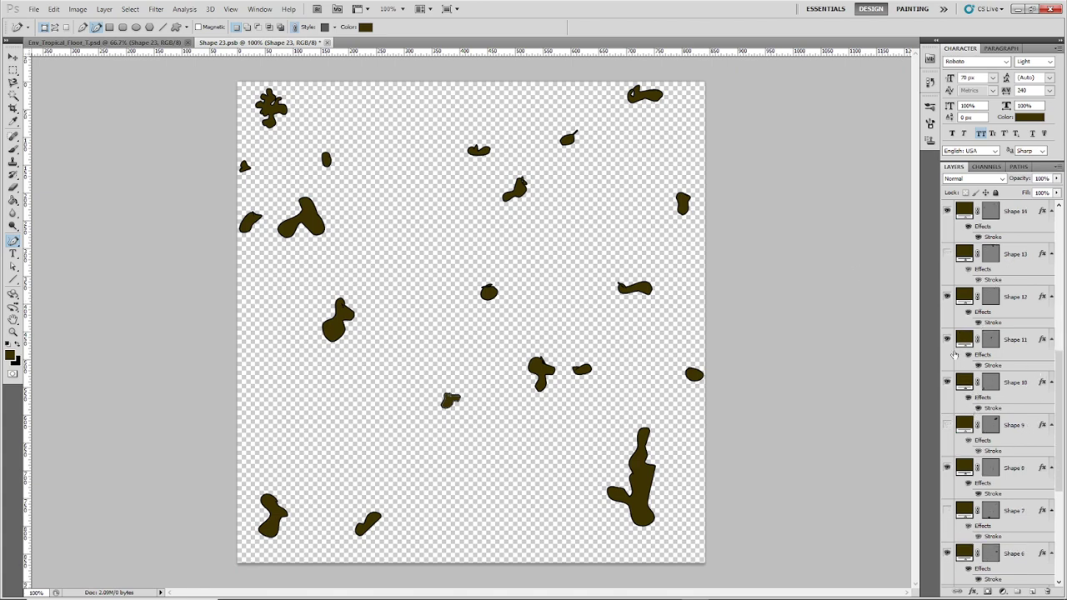
left_click(948, 342)
left_click(948, 470)
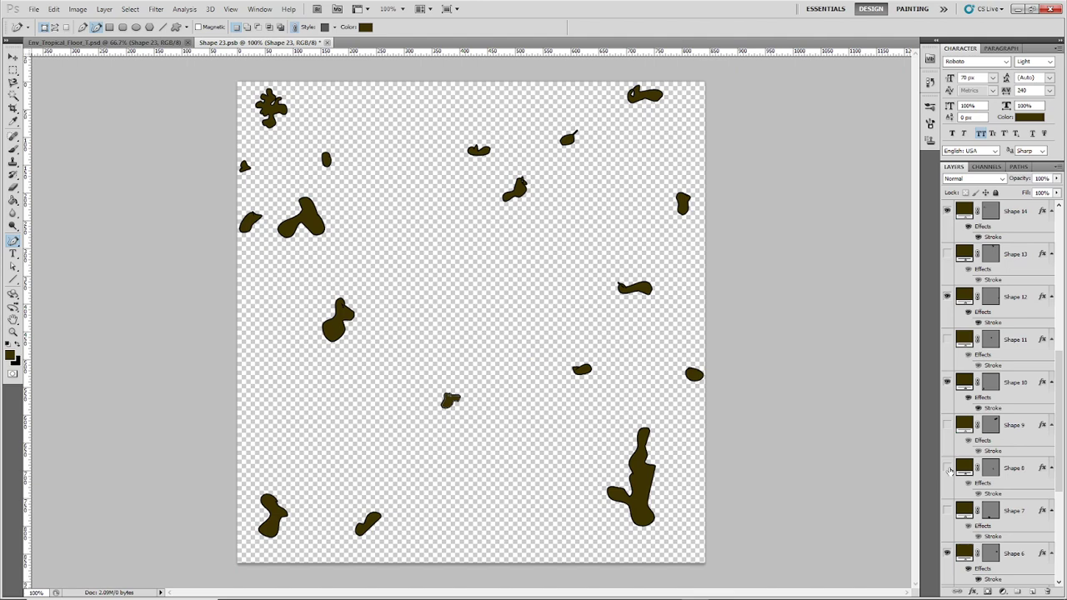
left_click(949, 470)
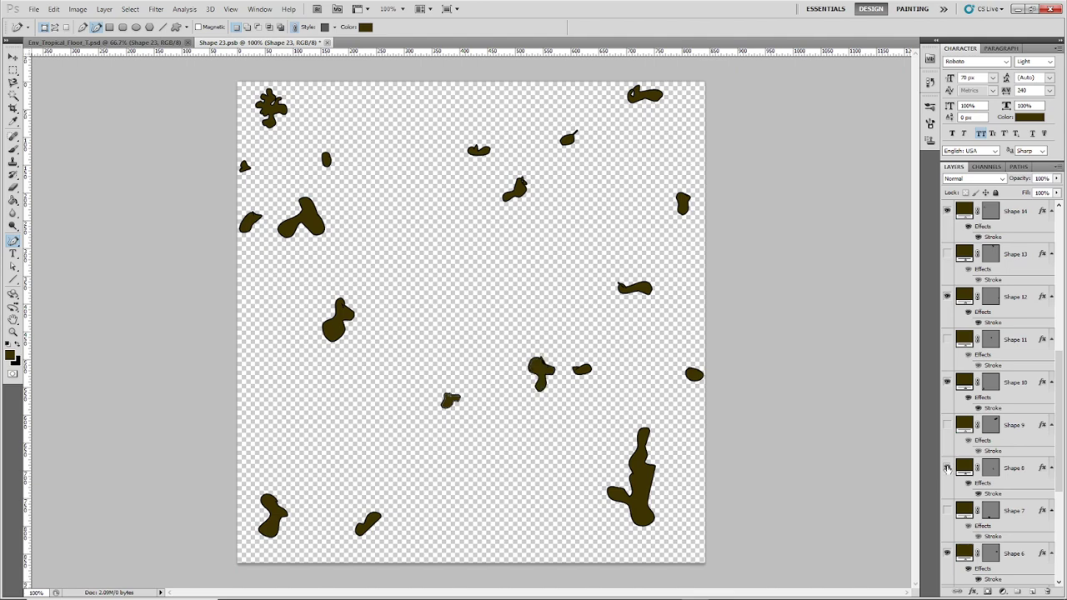
left_click(948, 469)
scroll(1011, 425, "down", 2)
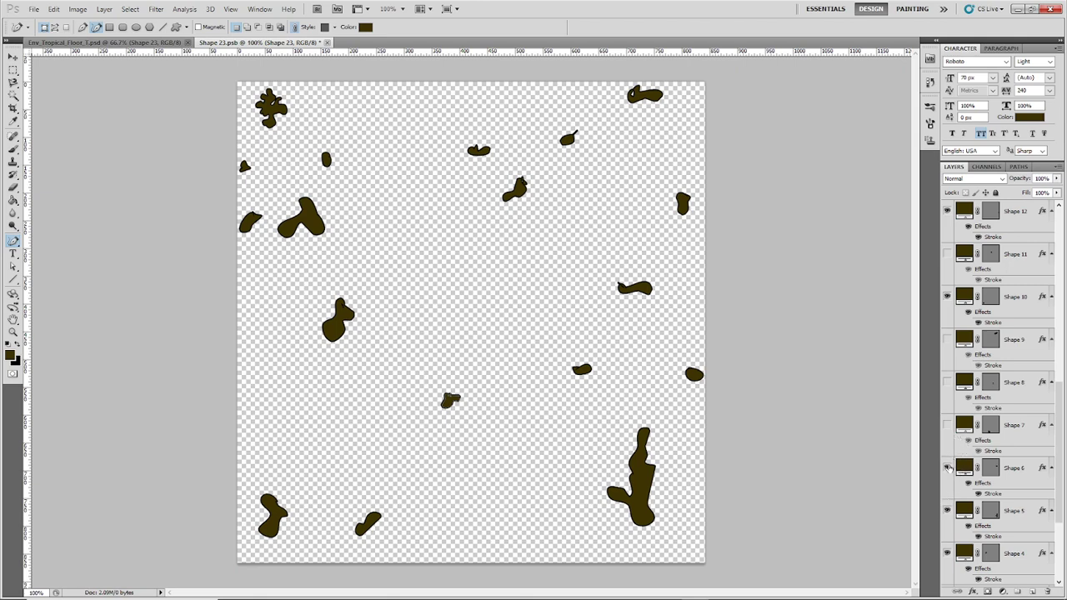
left_click(948, 469)
- Toggle the Shape 12 layer's visibility to identify its patch, leaving the layer visible
scroll(1006, 483, "down", 2)
scroll(1005, 484, "up", 3)
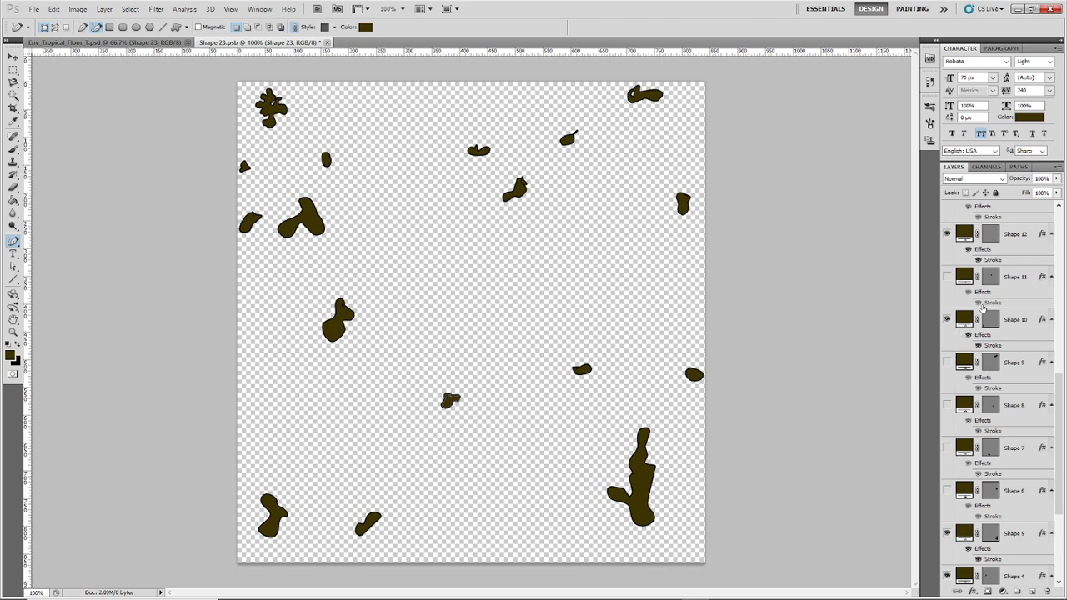
scroll(984, 309, "up", 1)
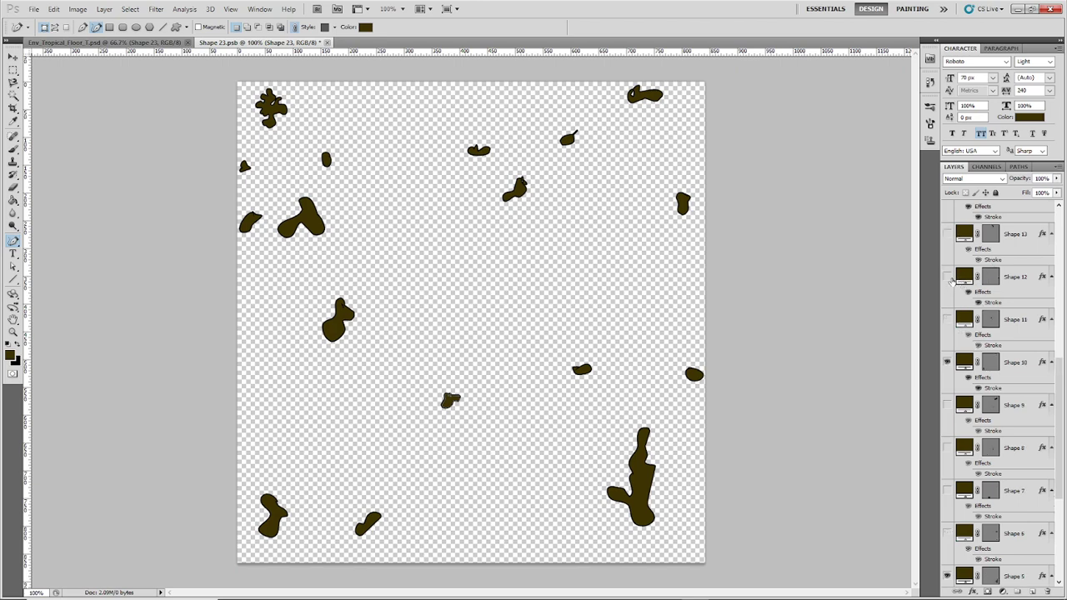
left_click(947, 277)
left_click(947, 277)
left_click(948, 277)
- Hide the Shape 17 layer further up the layer stack
scroll(1009, 297, "up", 3)
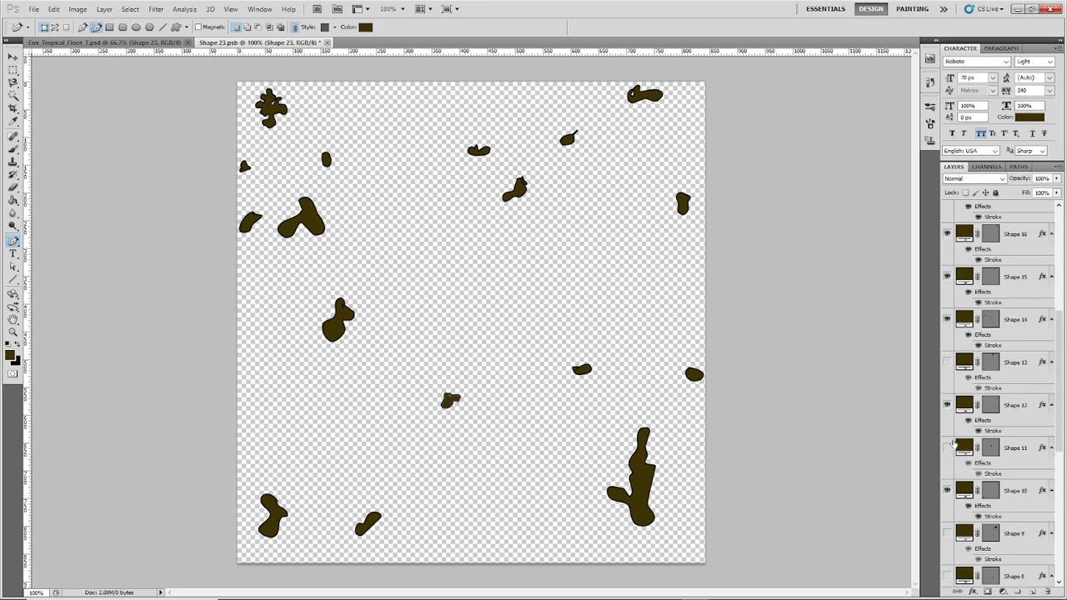
scroll(961, 358, "up", 5)
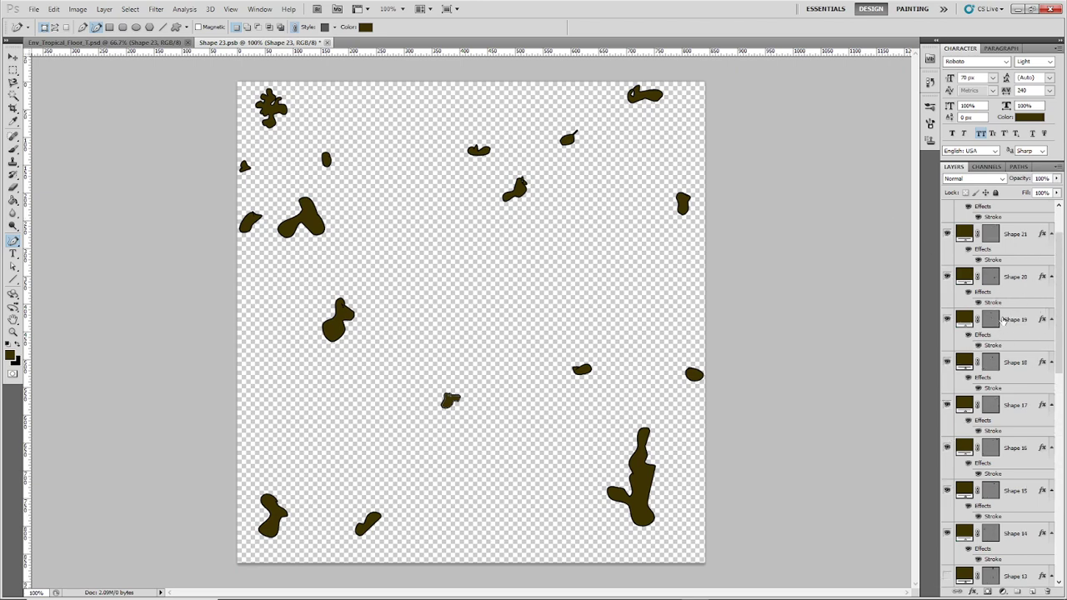
scroll(1005, 320, "up", 1)
scroll(1011, 350, "down", 1)
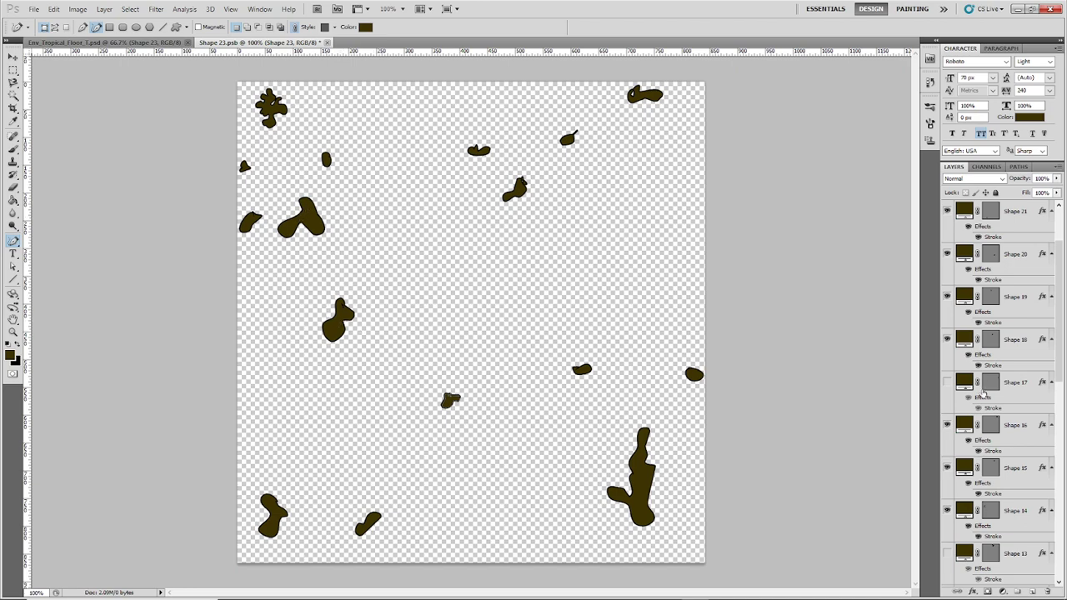
- Check which patch belongs to Shape 14 by toggling the layer's visibility, leaving it shown
scroll(985, 392, "down", 3)
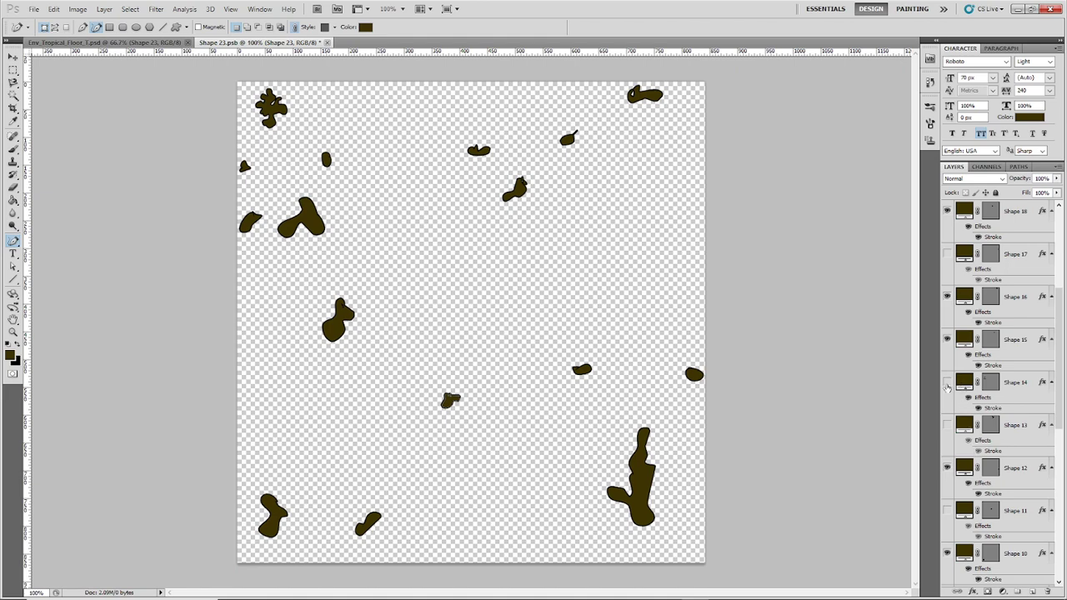
left_click(948, 382)
left_click(947, 383)
scroll(1005, 438, "down", 2)
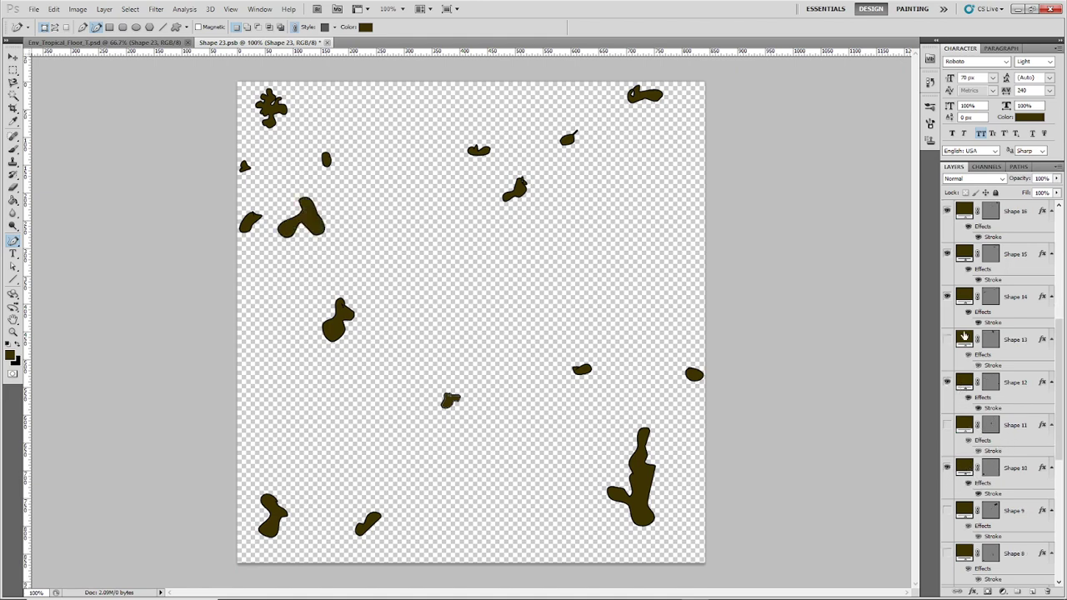
scroll(989, 482, "down", 1)
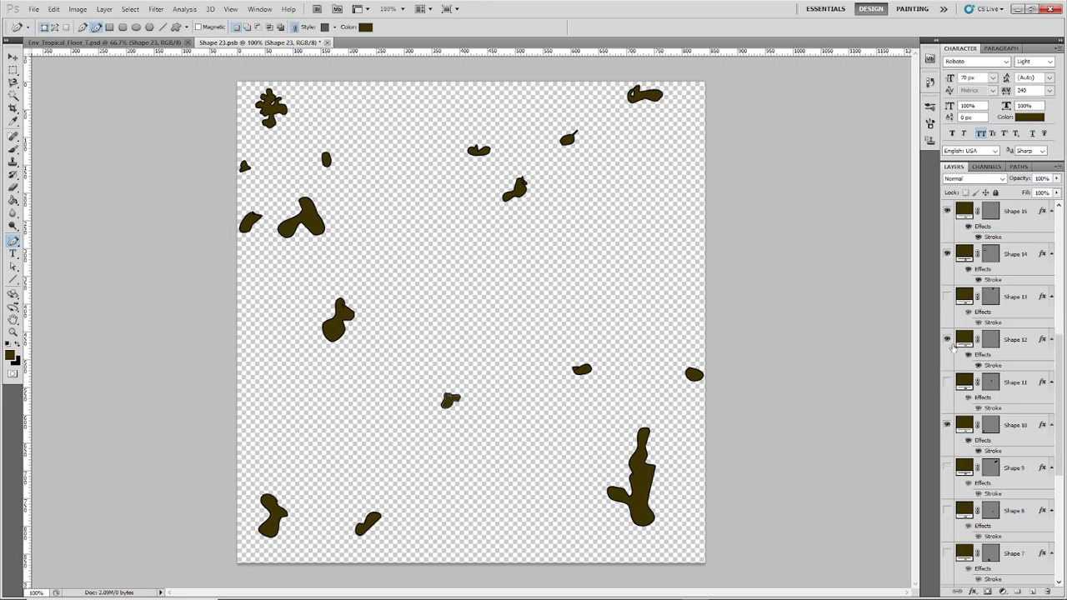
left_click(948, 253)
left_click(947, 254)
- Hide the Shape 4 layer to remove its patch from the canvas's left half
scroll(1007, 382, "down", 2)
scroll(977, 398, "down", 3)
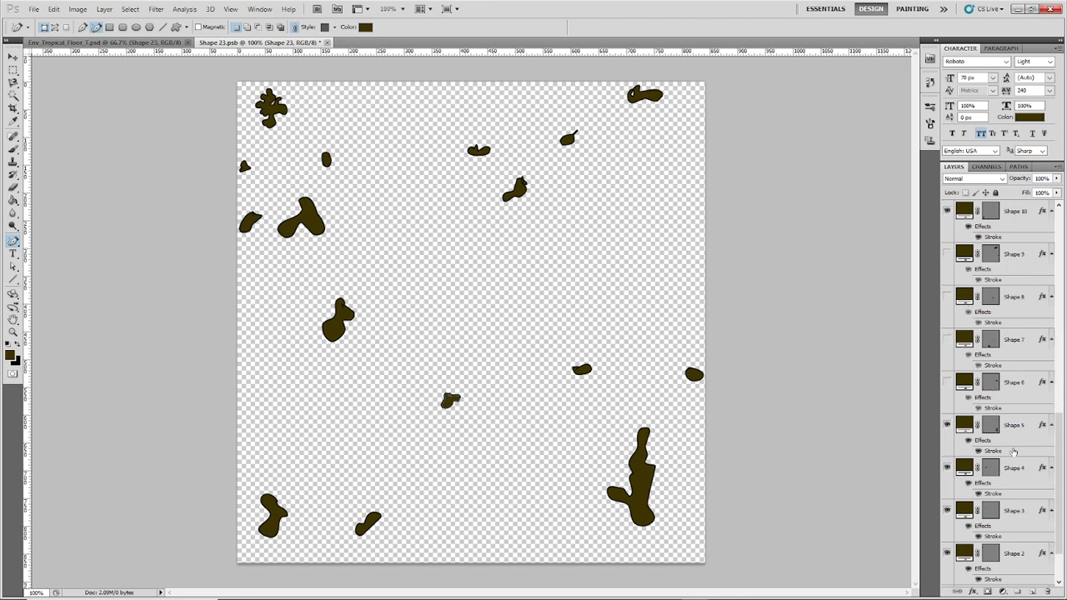
left_click(947, 467)
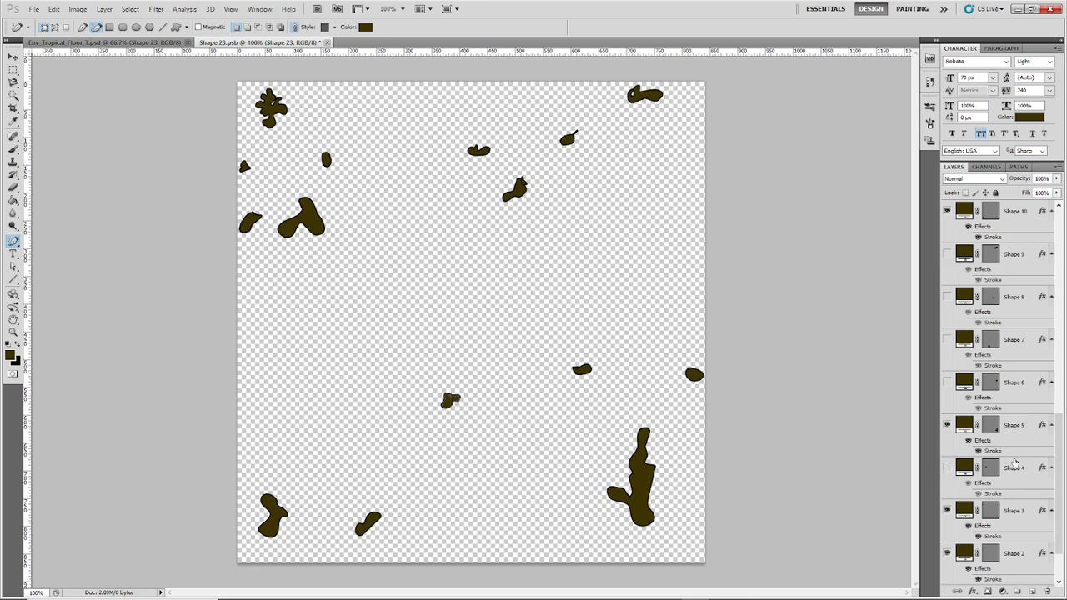
- Hide the Shape 20 layer, the small patch in the right half of the canvas below the middle
scroll(1015, 464, "down", 2)
scroll(1007, 471, "up", 2)
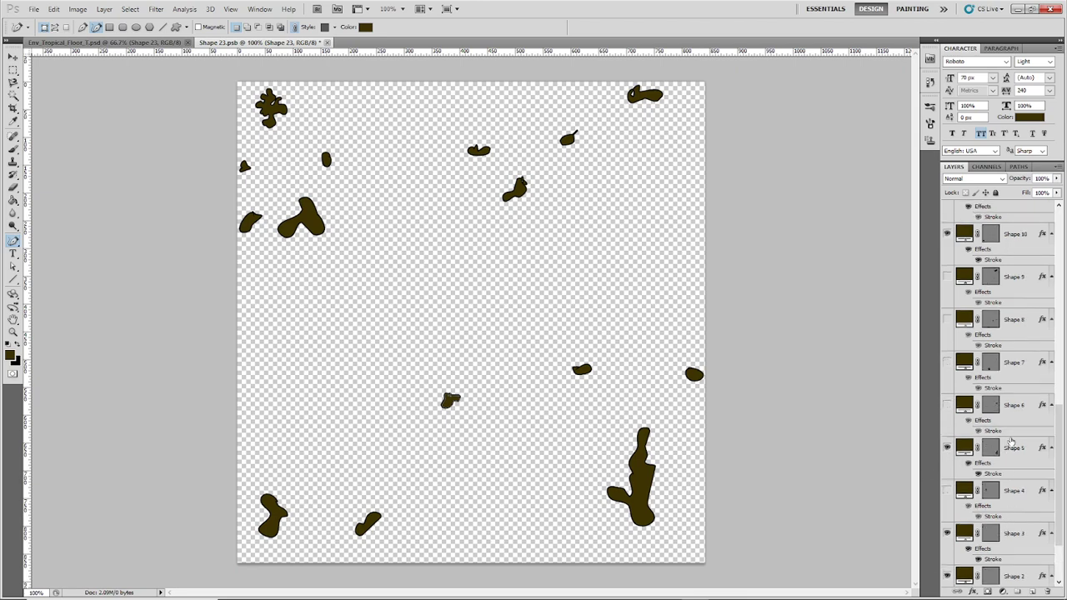
scroll(1030, 375, "up", 3)
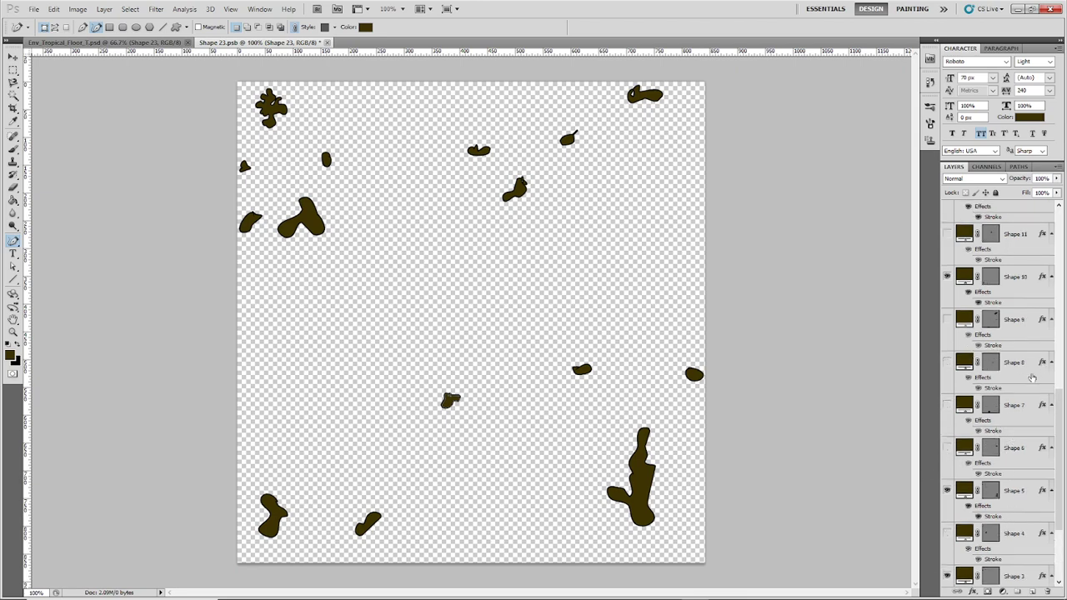
scroll(1030, 380, "up", 1)
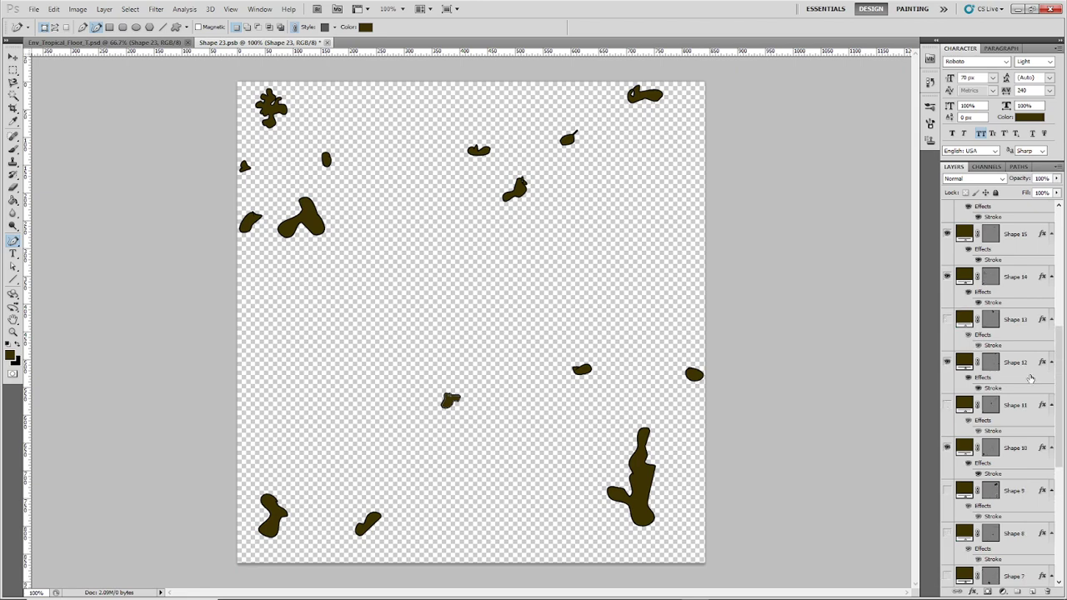
scroll(1032, 371, "up", 4)
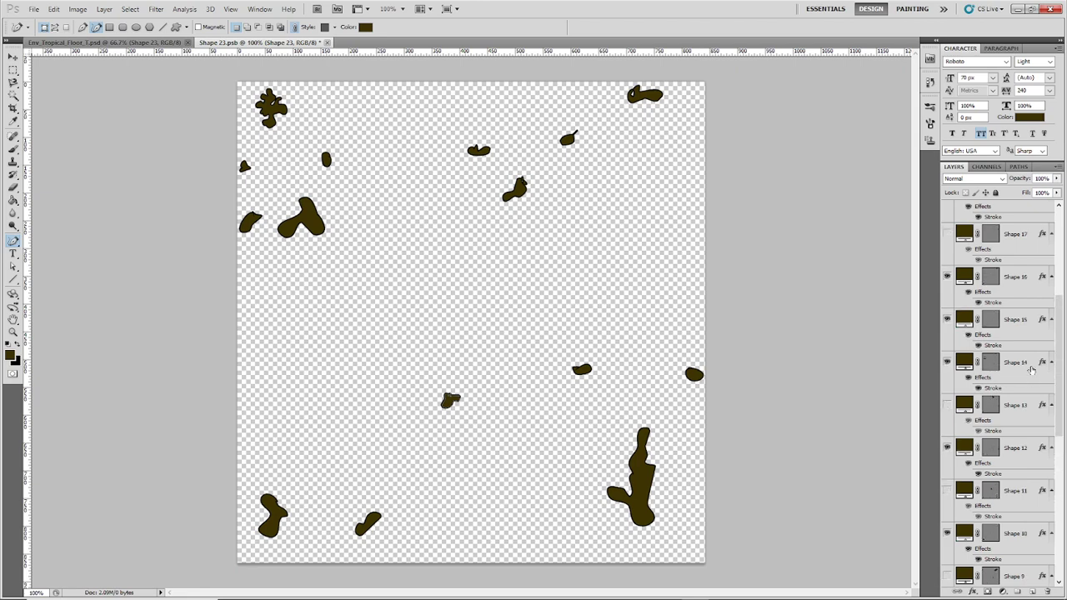
scroll(1031, 371, "up", 2)
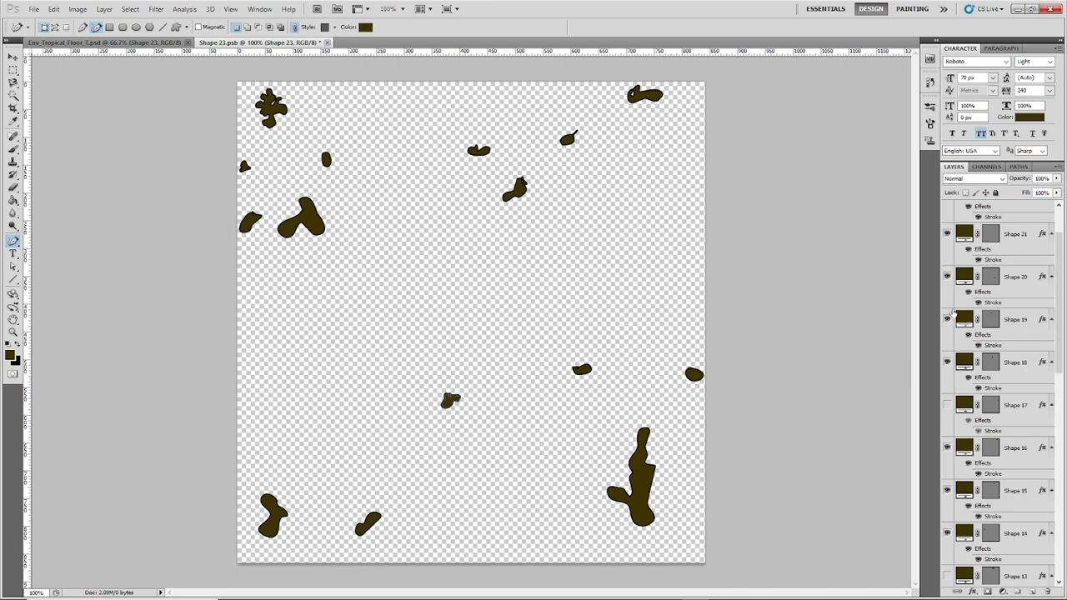
left_click(948, 277)
left_click(948, 286)
left_click(947, 277)
scroll(1009, 455, "down", 10)
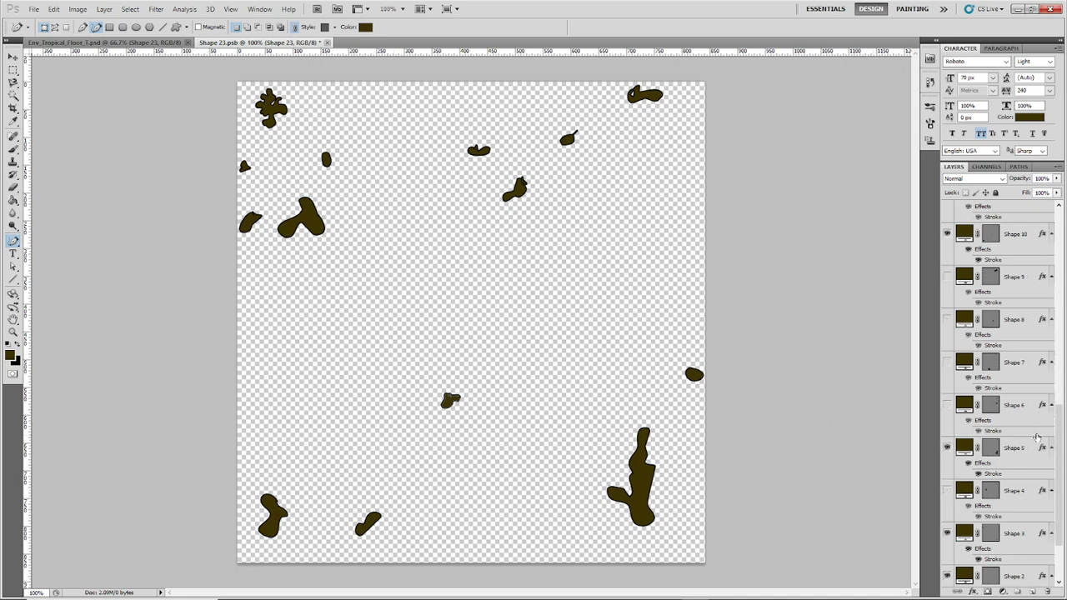
scroll(1019, 542, "down", 2)
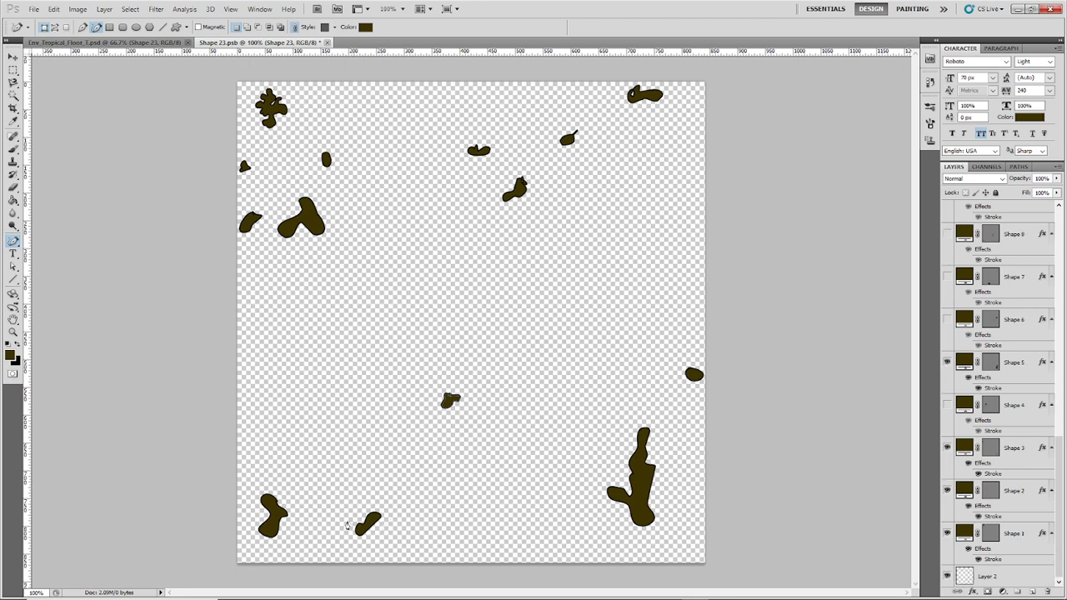
- With the Move tool, shift the Shape 21 patch up and slightly left, and move the small Shape 23 patch into the lower-left patch group
key("v")
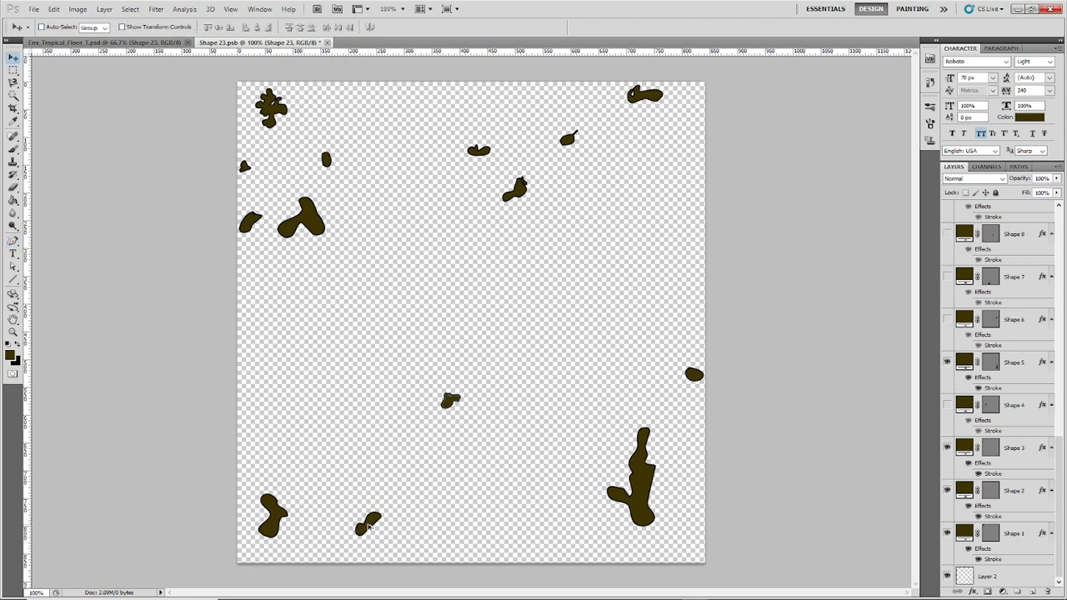
left_click_drag(376, 517, 393, 490)
key("ctrl+z")
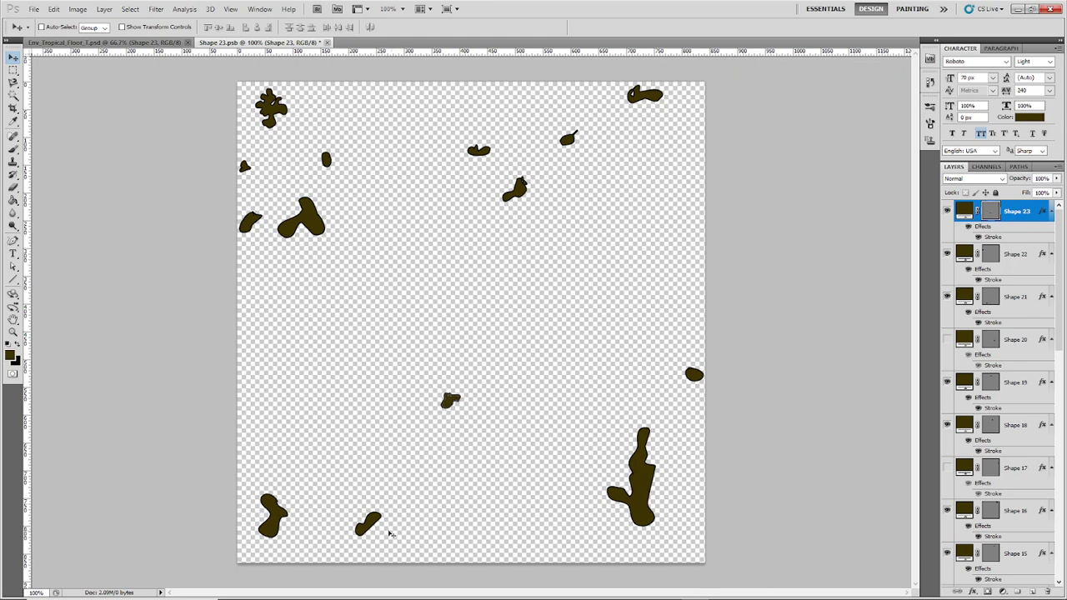
left_click_drag(370, 527, 352, 499)
left_click_drag(455, 402, 315, 434)
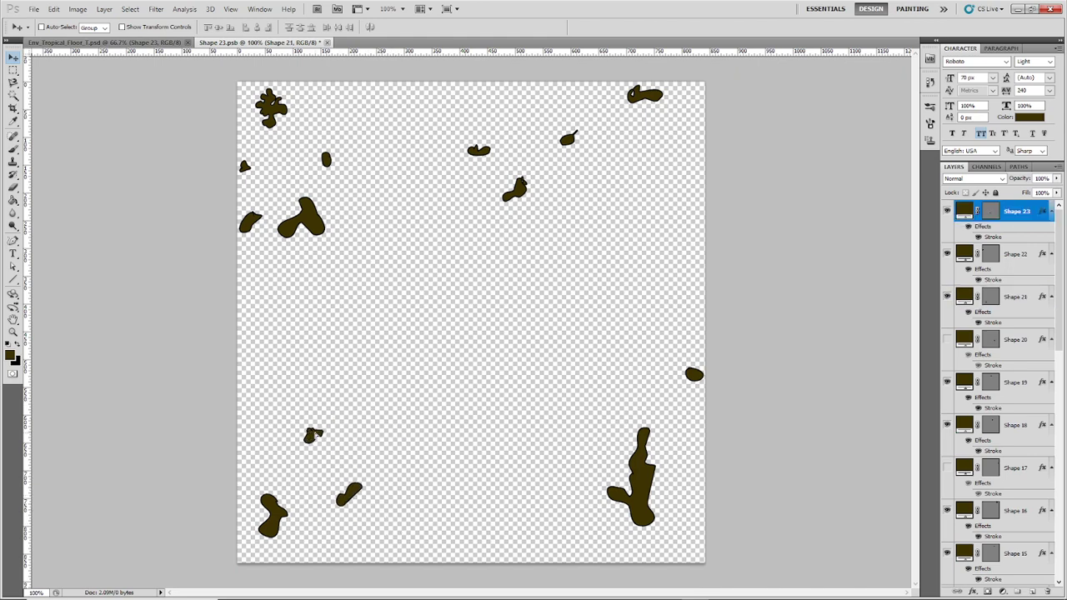
- Move the large Shape 14 patch to the right and the two small patches above it into the space over it
left_click_drag(316, 217, 353, 219)
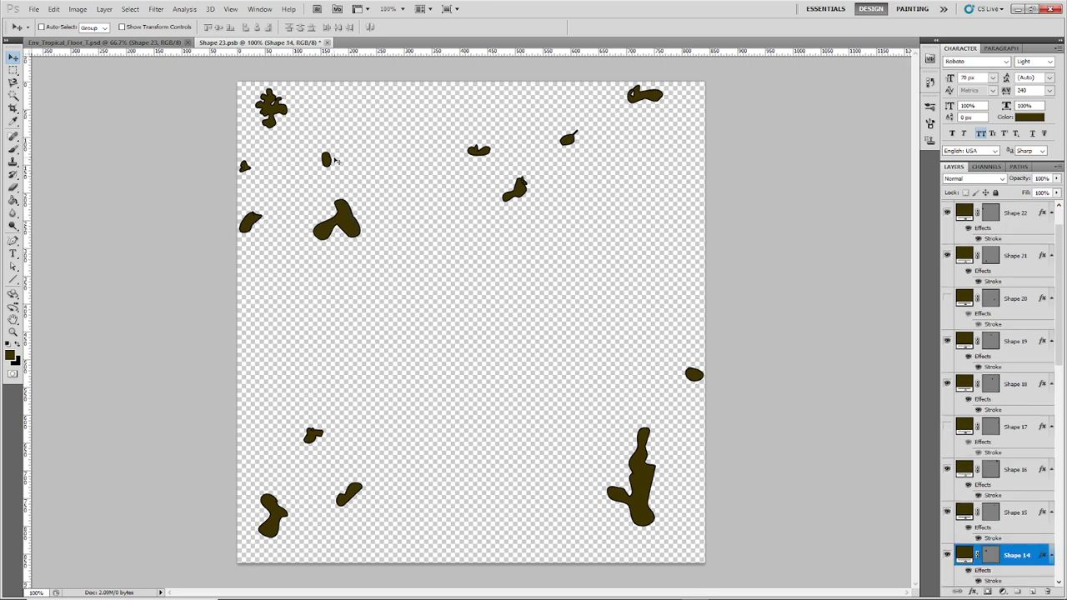
left_click_drag(332, 161, 348, 131)
left_click_drag(245, 168, 375, 156)
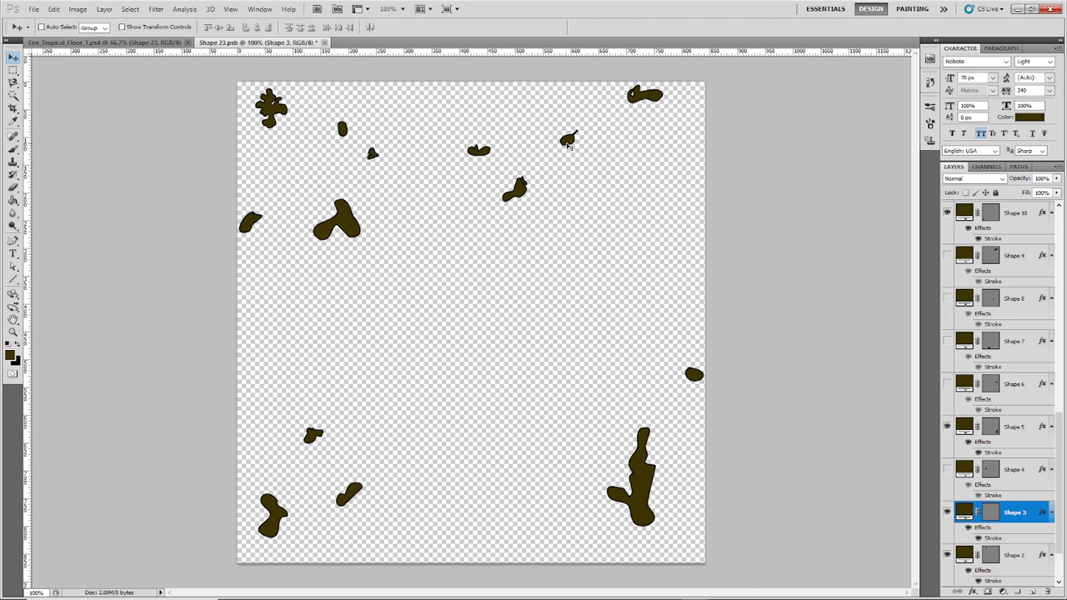
- Rearrange the four small upper-right patches into a looser inward cluster, and move the left-edge Shape 22 patch inward, up beside Shape 14
left_click_drag(567, 143, 654, 139, "ctrl")
left_click_drag(645, 94, 600, 136, "ctrl")
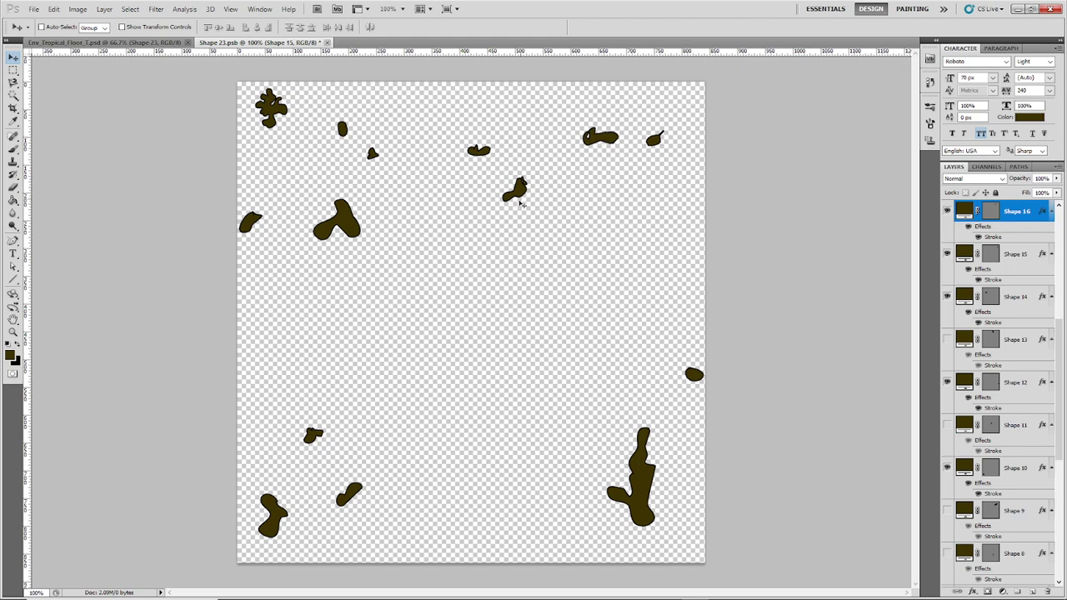
left_click_drag(518, 202, 588, 193, "ctrl")
left_click_drag(652, 143, 627, 172, "ctrl")
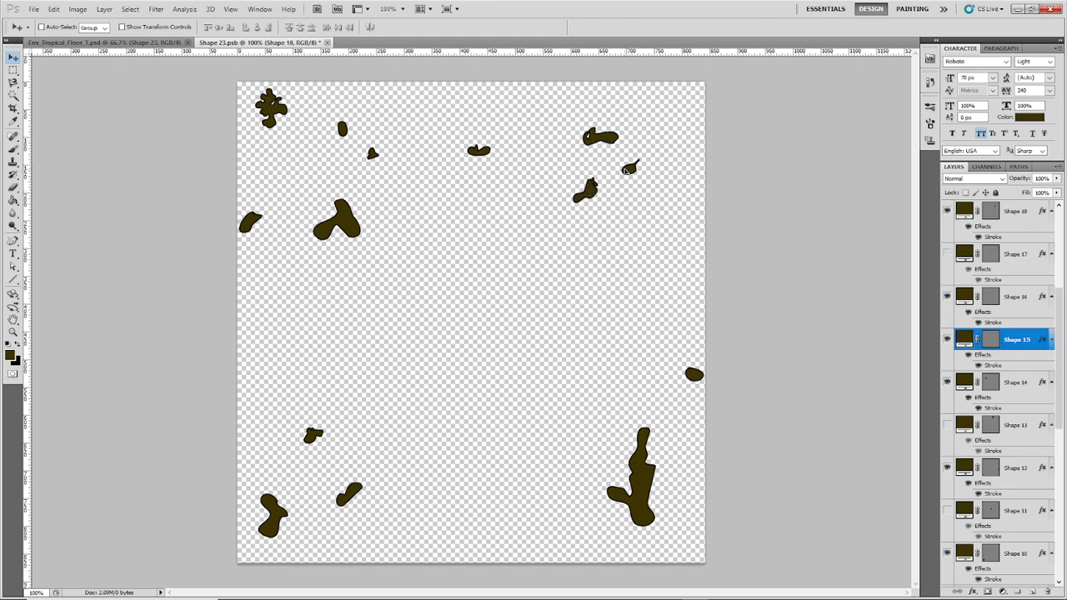
left_click_drag(482, 154, 524, 240)
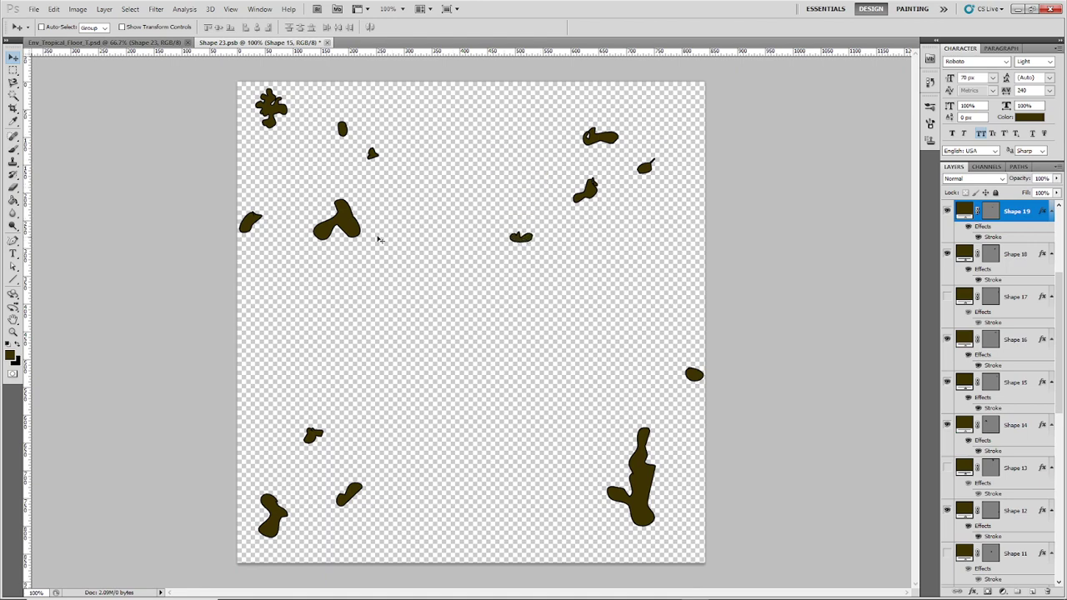
left_click_drag(251, 224, 289, 174, "ctrl+alt")
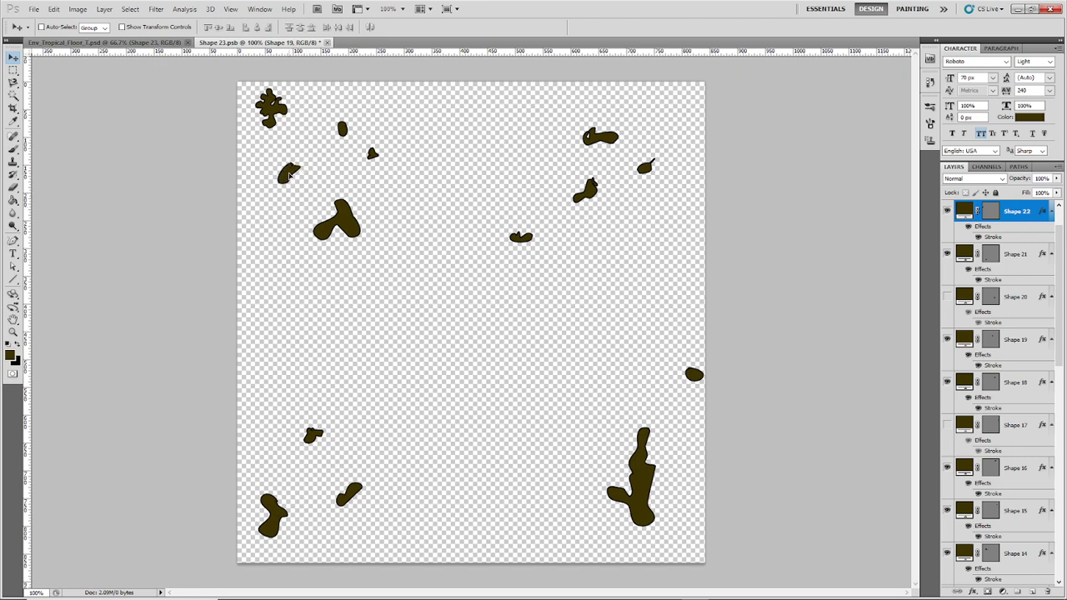
left_click_drag(348, 230, 351, 244, "ctrl+alt")
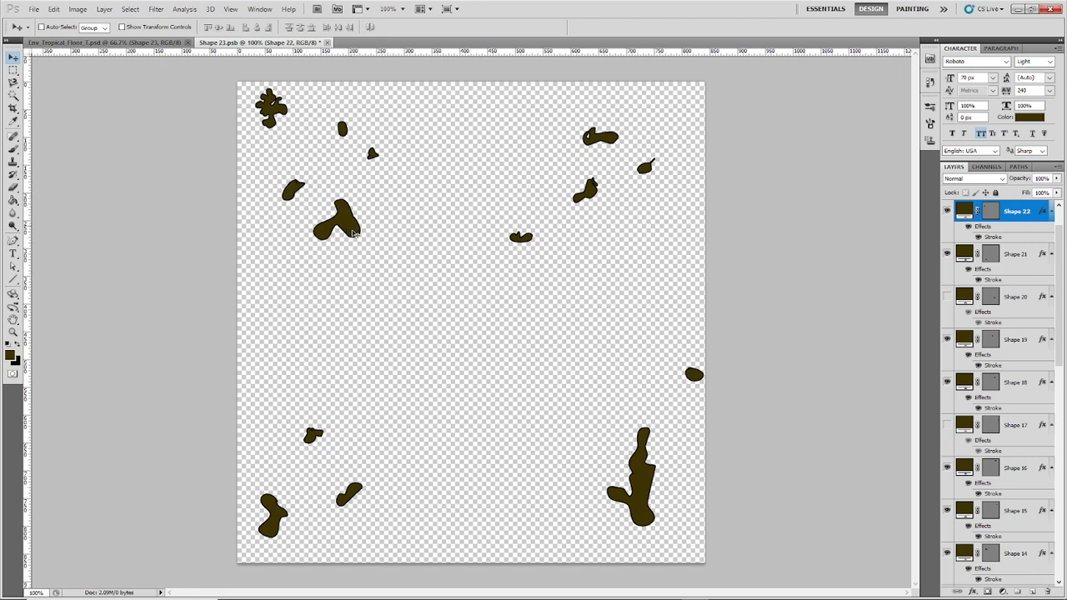
- Scale the Shape 14 patch uniformly to about 158% and move it slightly down and right, to about X 202, Y 279 px
left_click(354, 234, "ctrl")
key("ctrl+t")
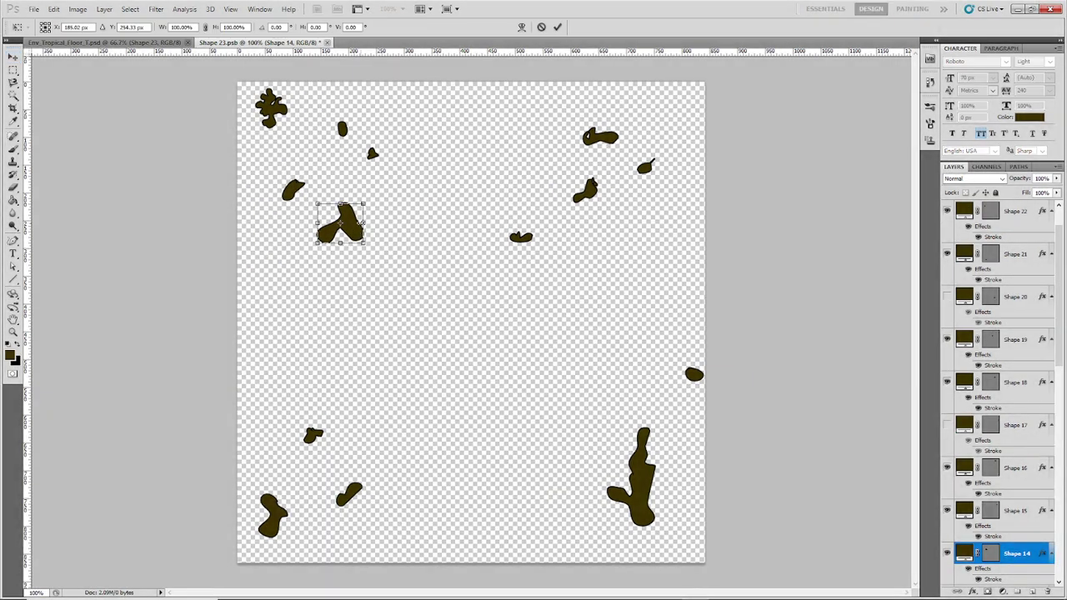
left_click_drag(367, 205, 382, 195, "alt+shift")
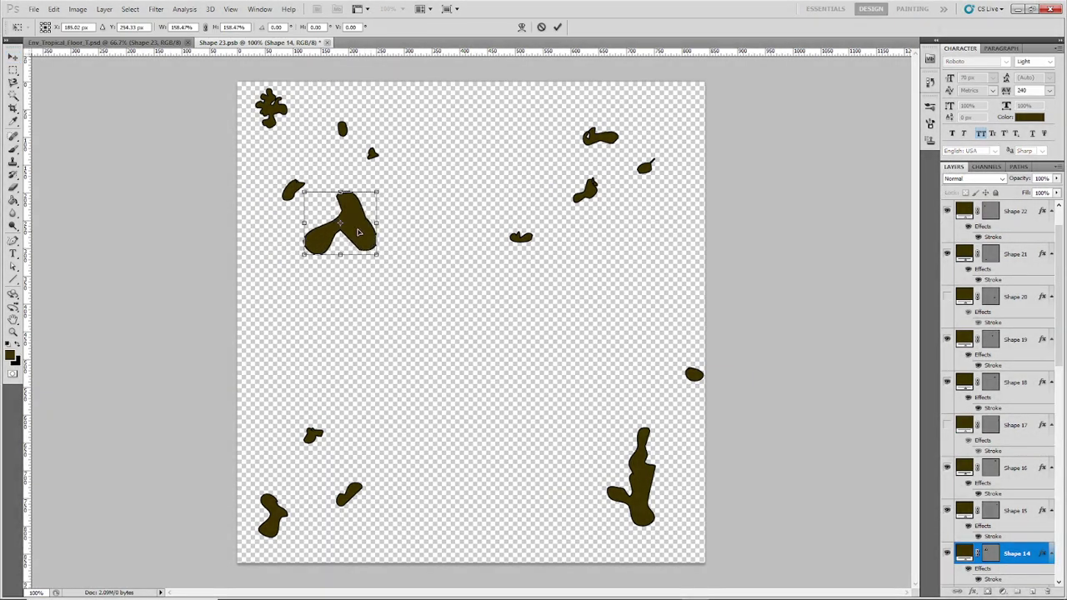
left_click_drag(360, 239, 371, 251)
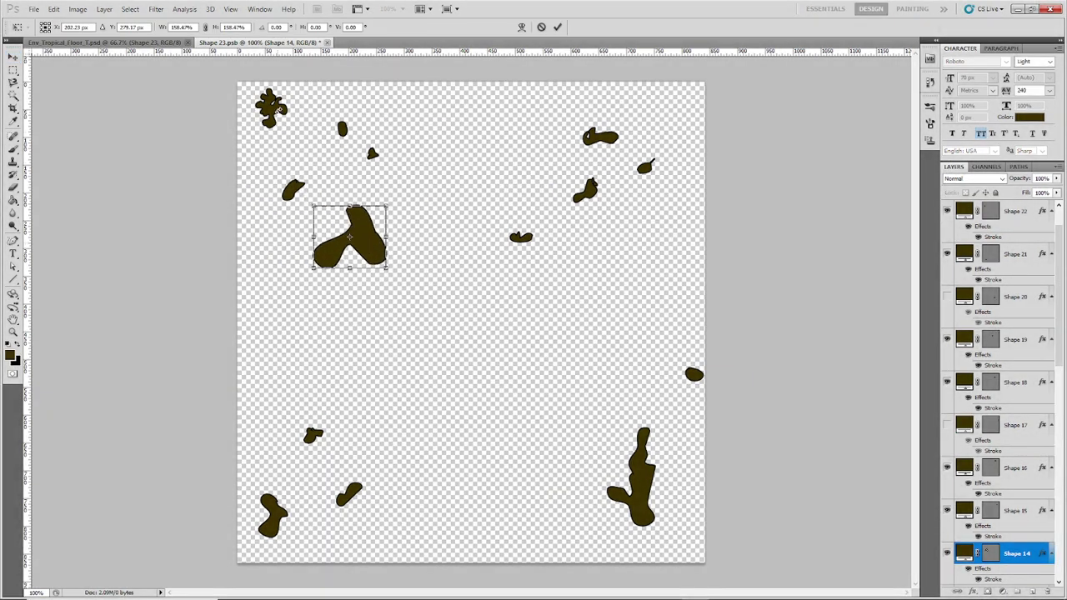
key("Return")
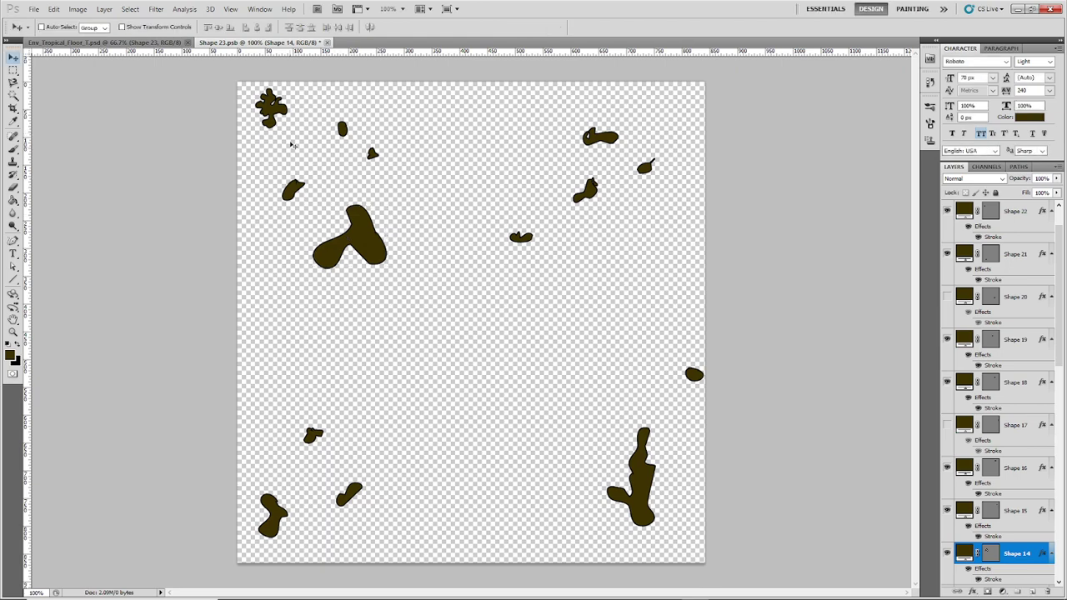
- Scale the splatter-shaped Shape 1 patch uniformly to about 202% and move it inward to about X 176, Y 168 px
left_click_drag(279, 113, 313, 168, "ctrl")
key("ctrl+t")
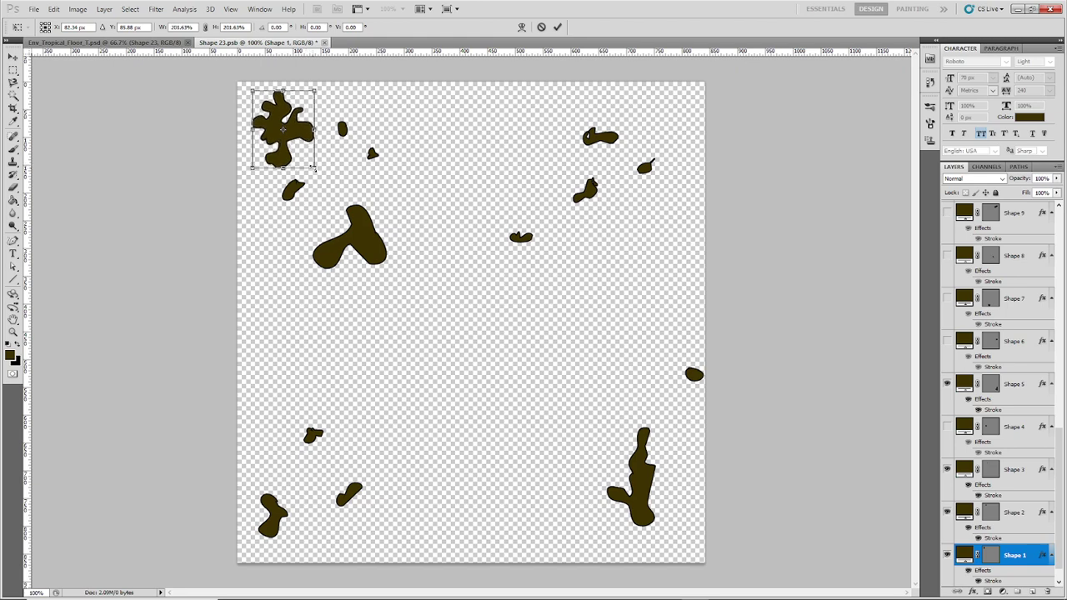
left_click_drag(284, 129, 342, 175)
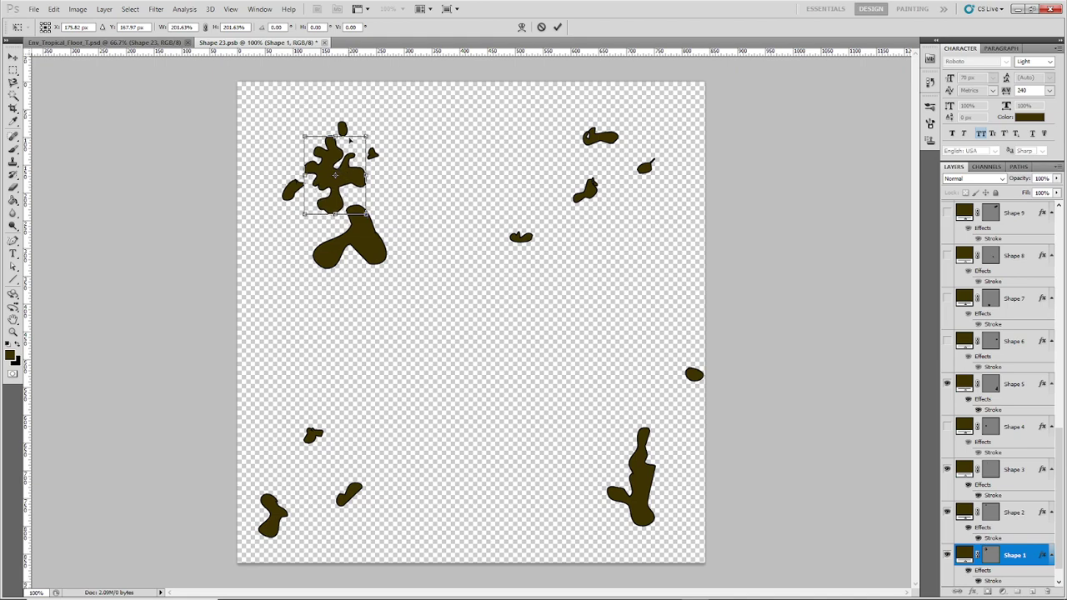
left_click(558, 27)
- Move the three small patches around the enlarged Shape 1 patch outward so they surround it loosely
left_click(344, 122, "ctrl")
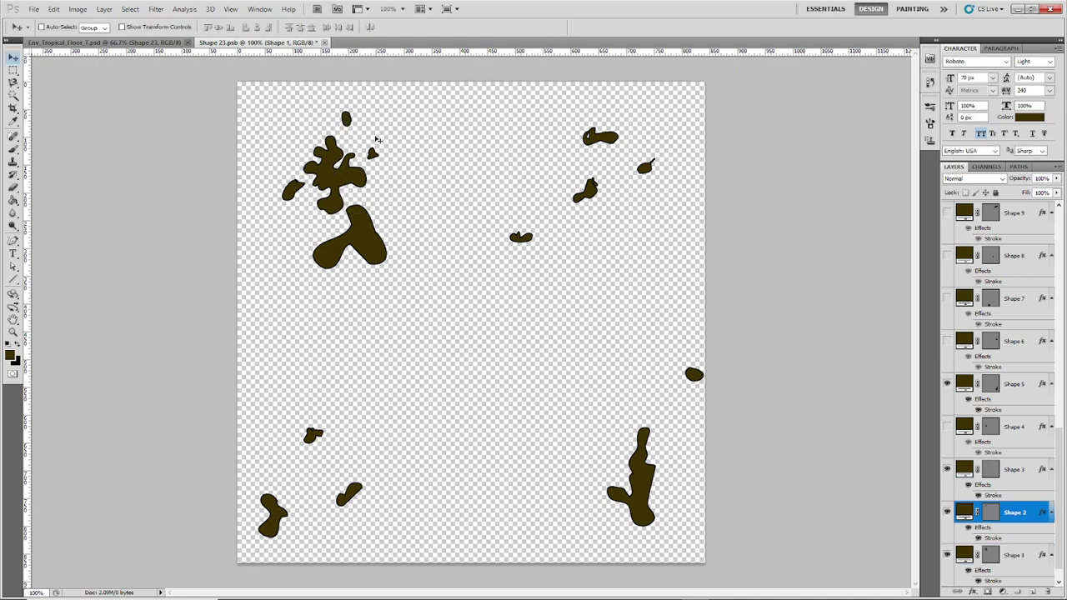
left_click(373, 154, "ctrl")
left_click_drag(372, 154, 392, 162)
left_click_drag(295, 190, 279, 185, "ctrl")
- Rotate the large Shape 14 patch about -140° and move it across the canvas to about X 591, Y 404 px
left_click_drag(375, 234, 136, 229)
key("ctrl+t")
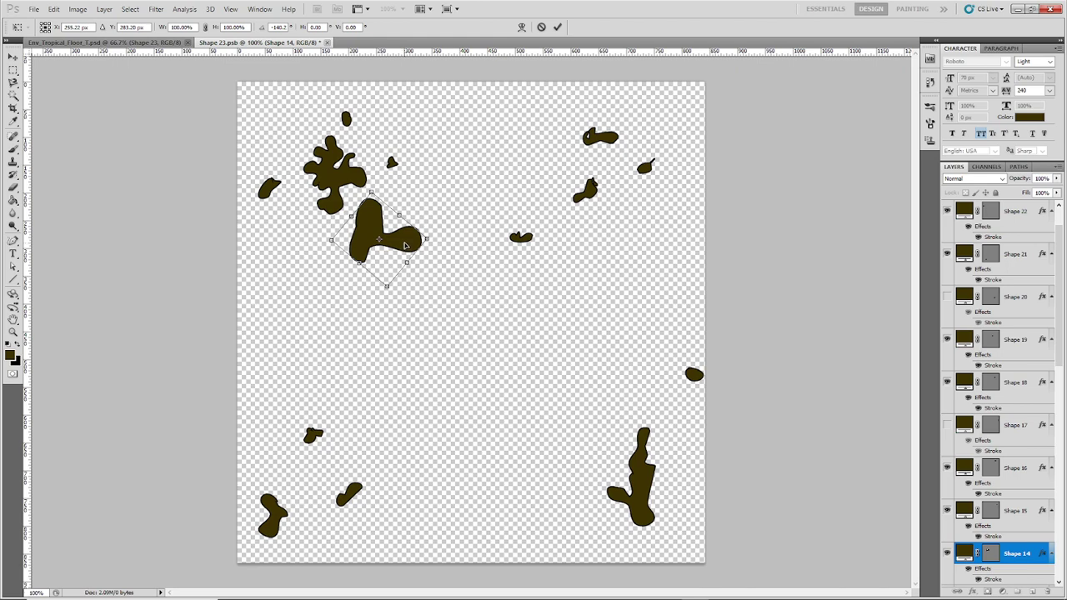
left_click_drag(405, 246, 634, 257)
left_click_drag(654, 224, 592, 312)
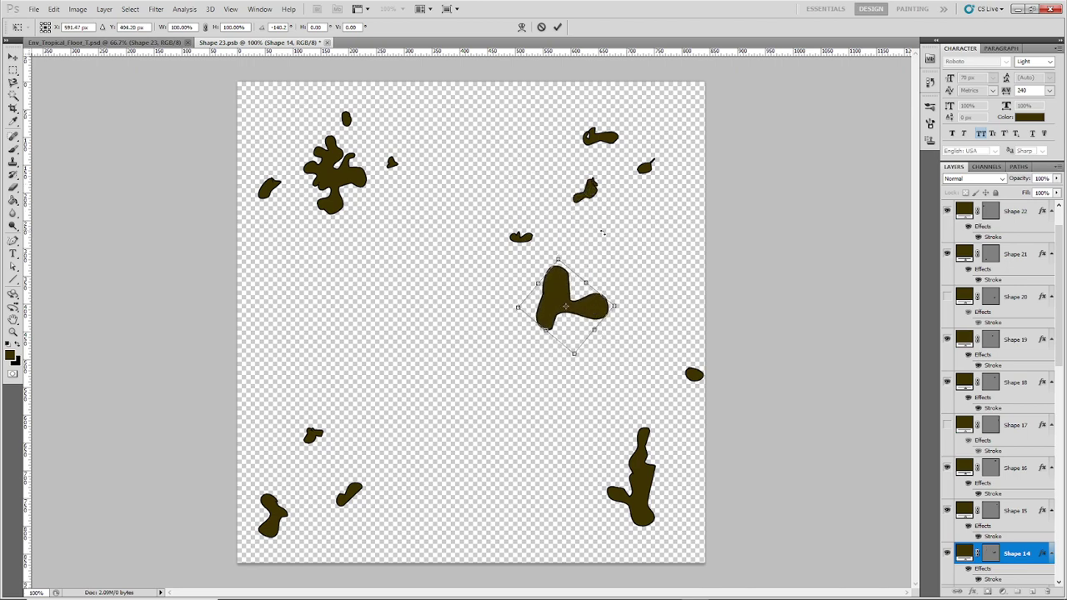
key("Return")
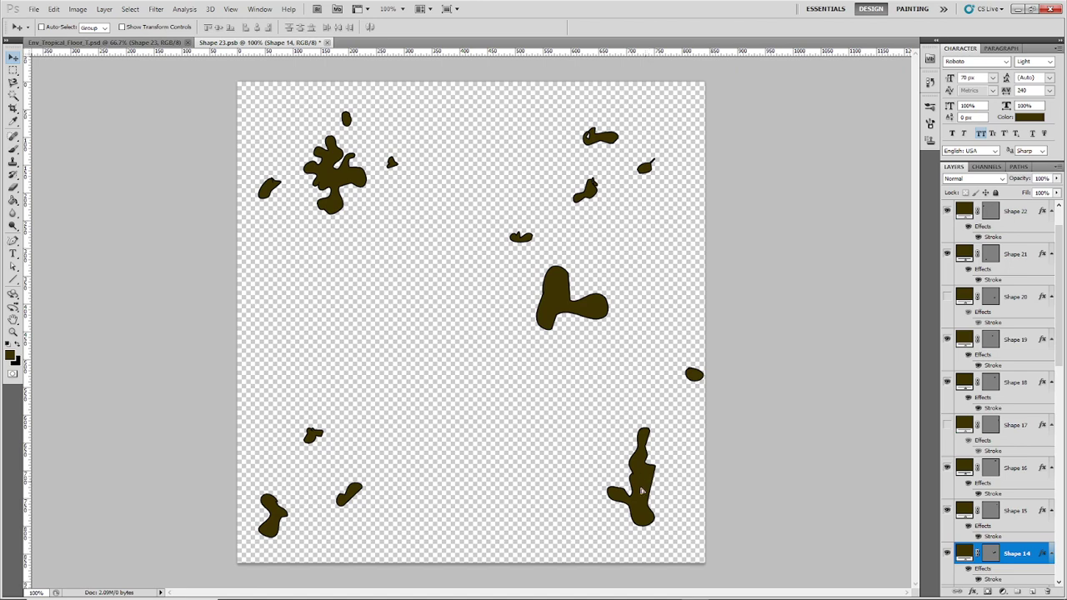
- Scale the Shape 5 patch uniformly to about 50% and tilt it to a diagonal, and move the Shape 12 patch down beside it
left_click_drag(653, 477, 622, 482)
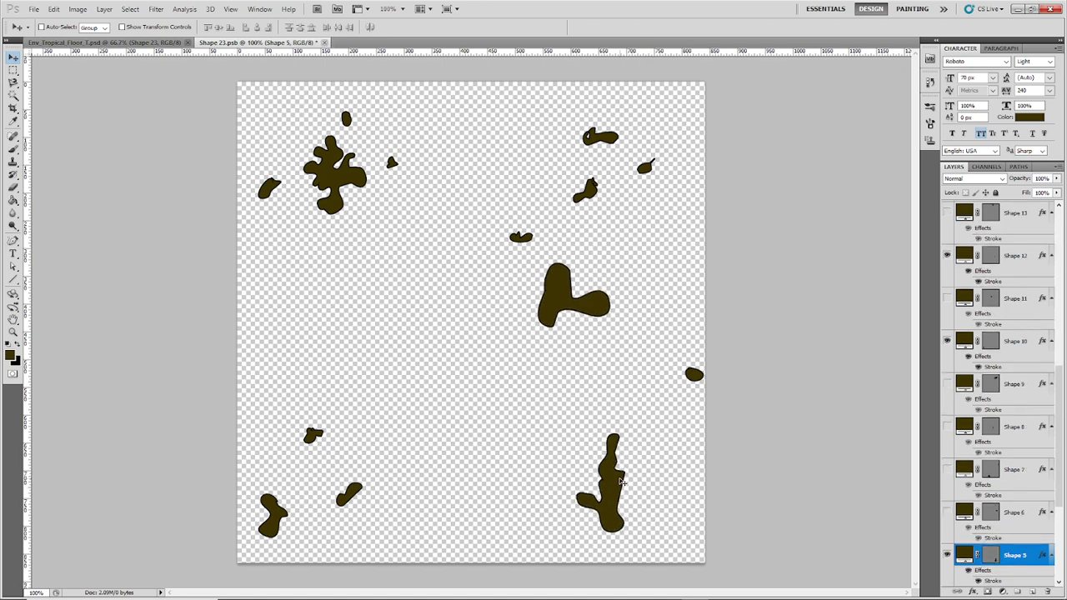
key("ctrl+t")
mouse_move(626, 434)
left_mouse_down("alt+shift")
mouse_move(616, 457)
mouse_move(620, 450)
left_mouse_up("alt+shift")
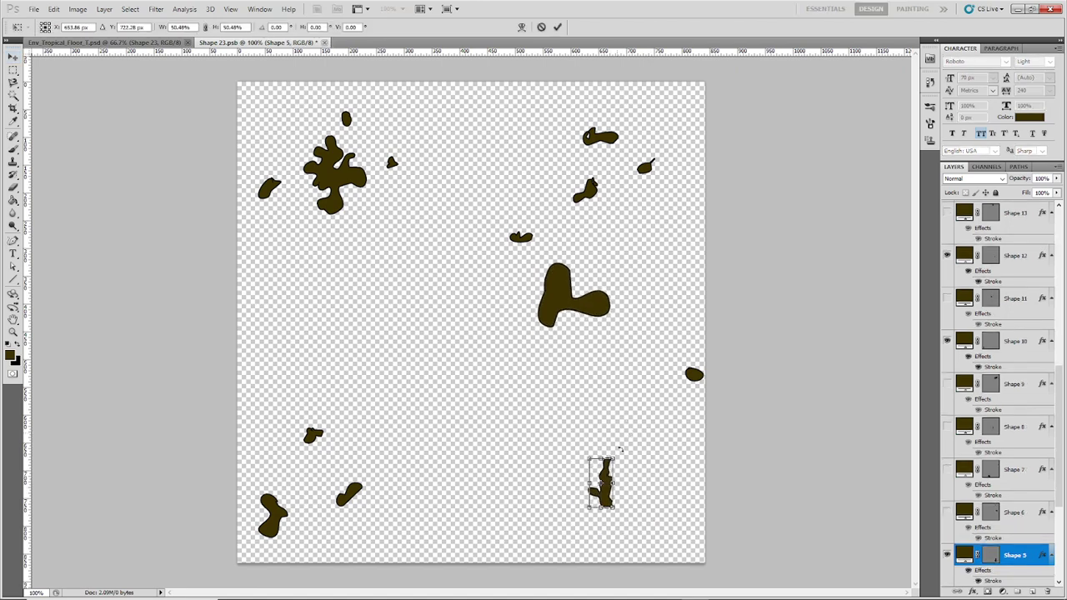
key("Return")
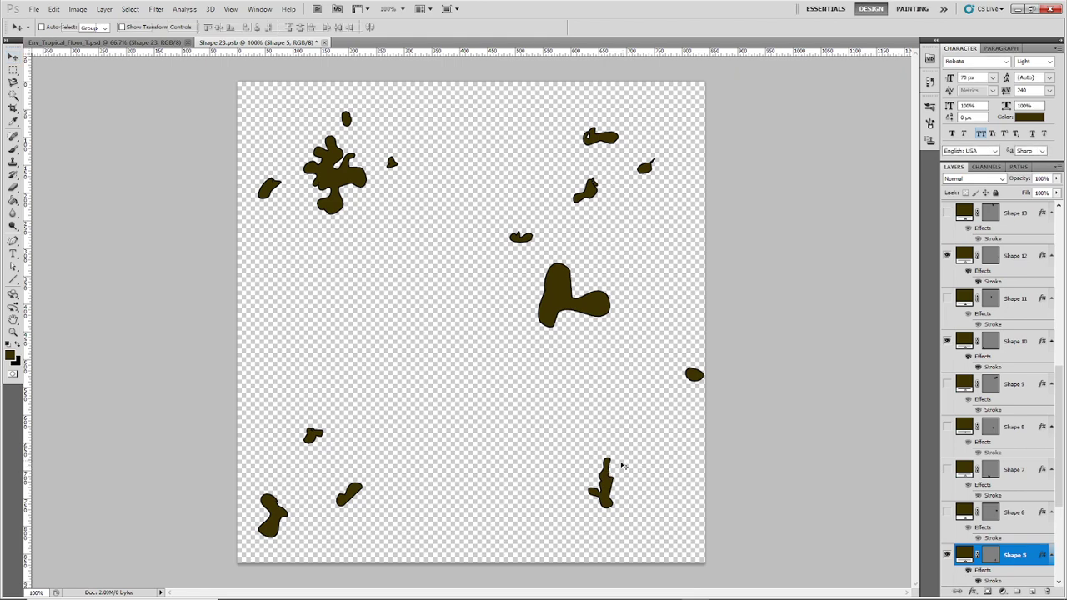
key("ctrl+t")
left_click_drag(620, 455, 616, 505)
key("Return")
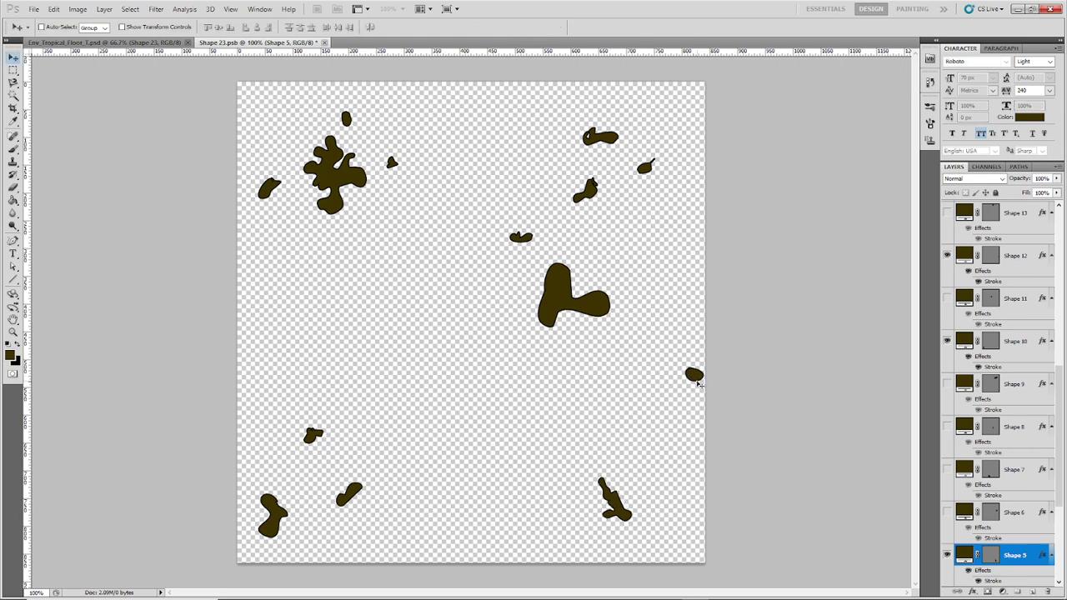
left_click(693, 376, "ctrl")
left_click_drag(693, 376, 655, 472)
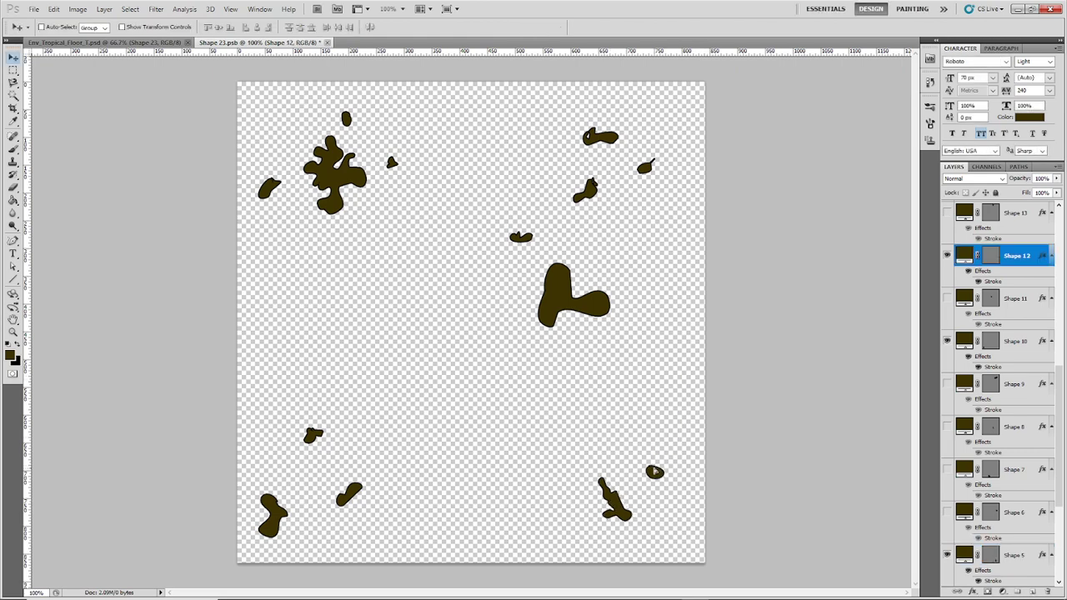
- Move the Shape 18, Shape 15 and Shape 16 patches in around Shape 14, rotating Shape 16 to slope down to the right
left_click_drag(589, 192, 605, 208, "ctrl")
left_click_drag(649, 173, 653, 302, "ctrl")
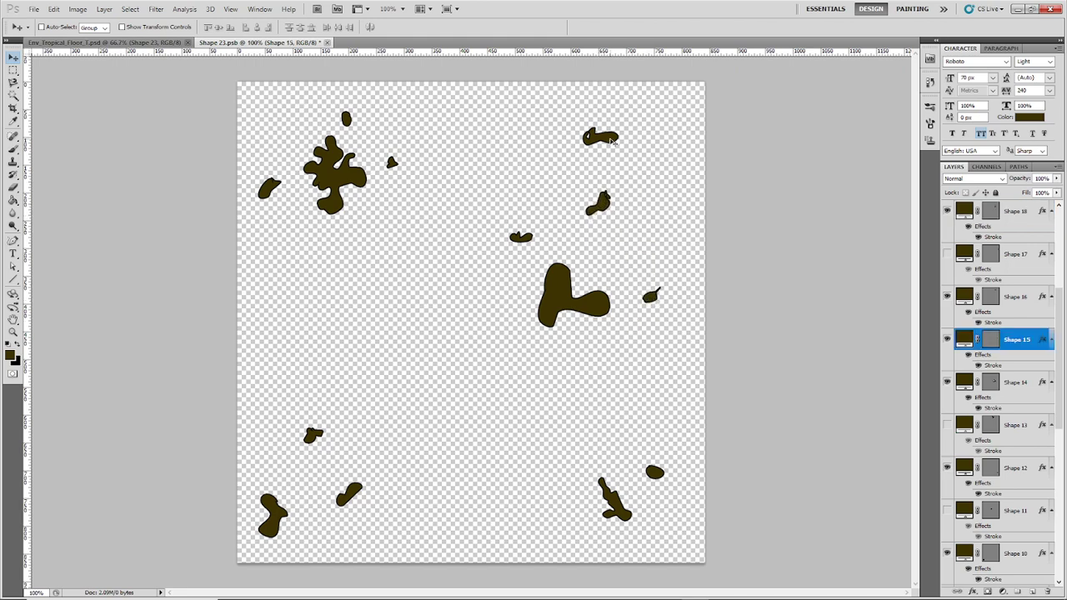
left_click_drag(613, 141, 598, 227, "ctrl")
key("ctrl+t")
key("Return")
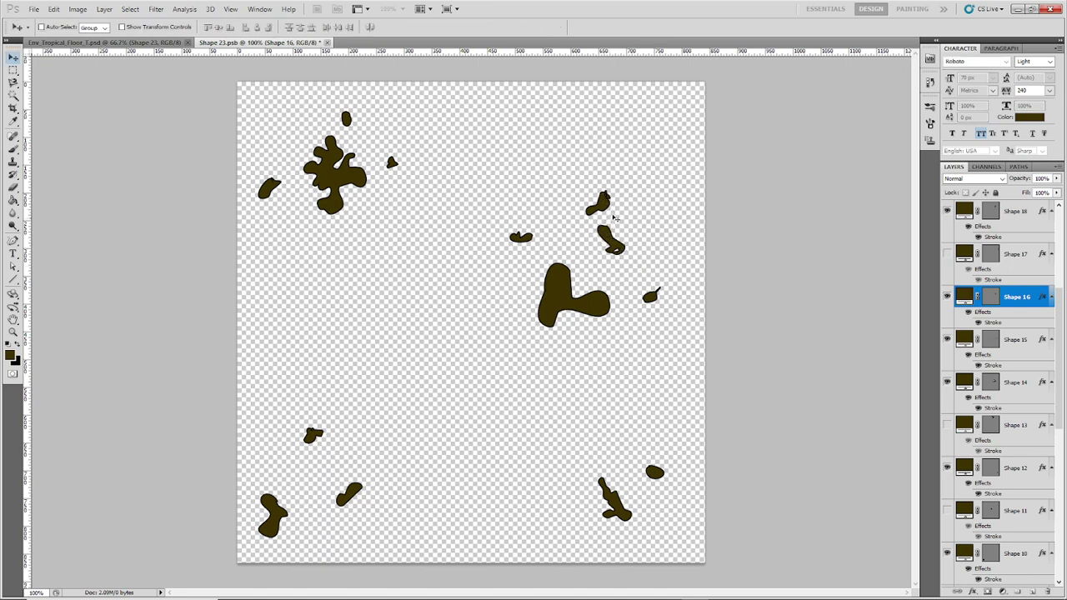
- Move the Shape 18 patch slightly up and left and scale it uniformly to about 168%
left_click(606, 203, "ctrl")
mouse_move(607, 206)
left_mouse_down()
mouse_move(584, 206)
mouse_move(593, 182)
mouse_move(658, 250)
mouse_move(664, 220)
mouse_move(591, 198)
left_mouse_up()
key("ctrl+t")
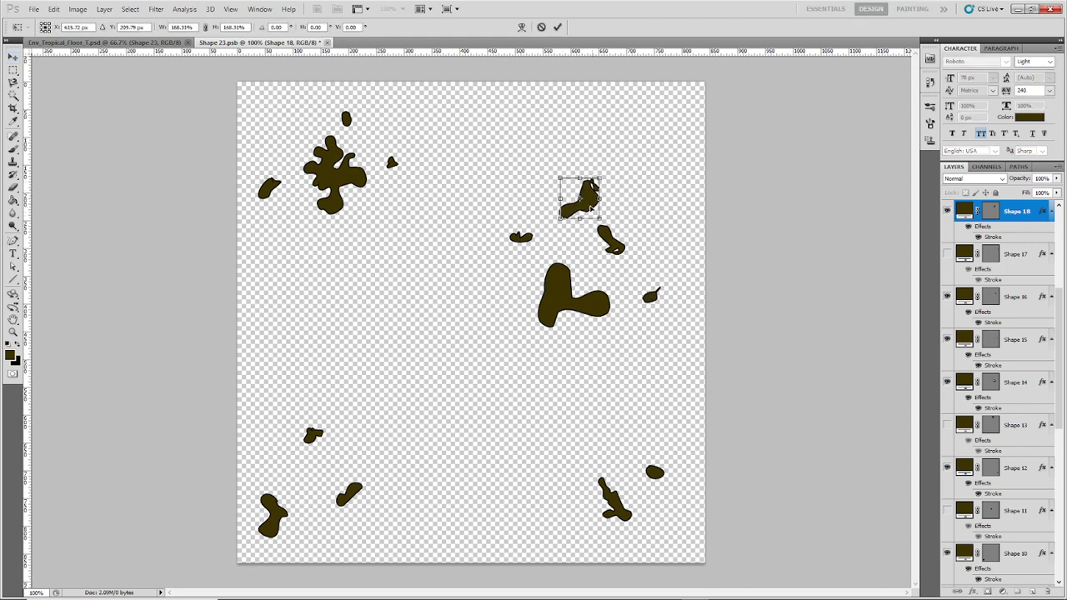
key("Return")
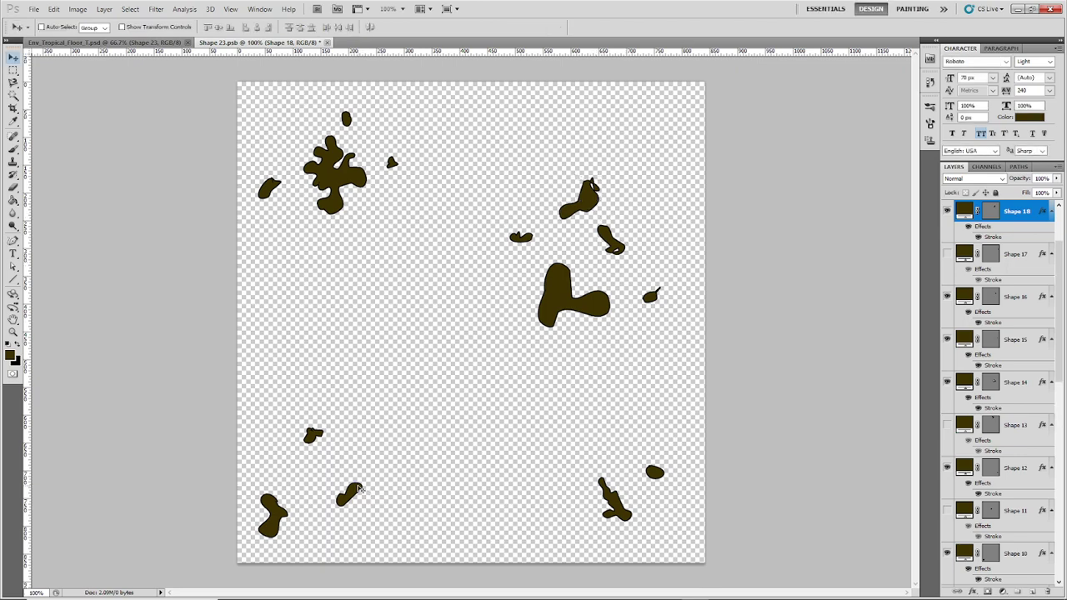
- Move the Shape 21 and Shape 23 patches closer to the large lower-left patch, and shift Shape 14 down and left
left_click_drag(358, 489, 352, 492)
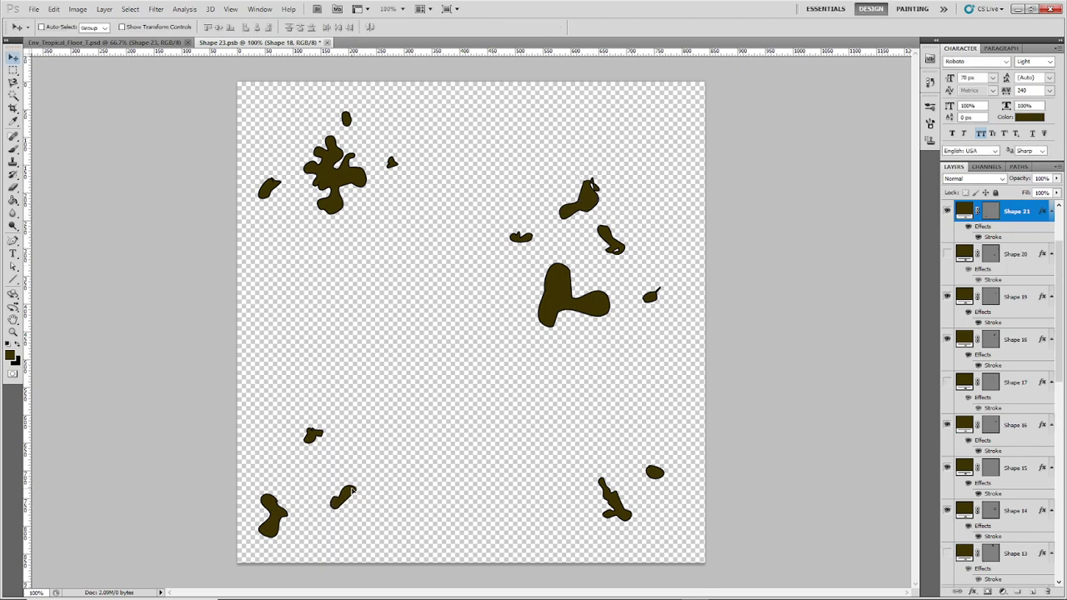
left_click_drag(313, 432, 304, 452, "ctrl")
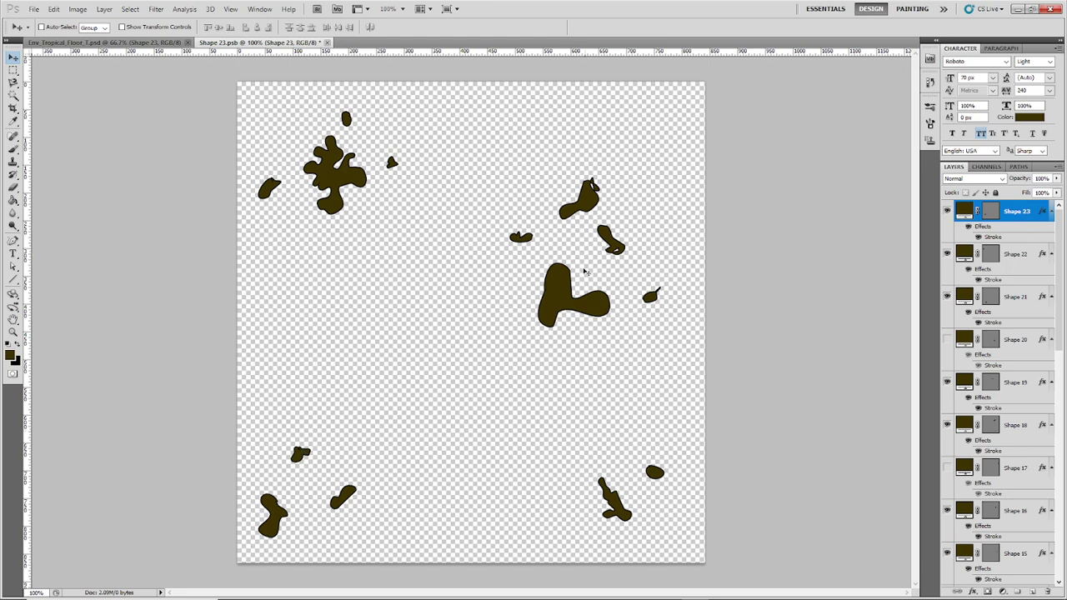
left_click(578, 316, "ctrl")
left_click_drag(578, 315, 561, 342)
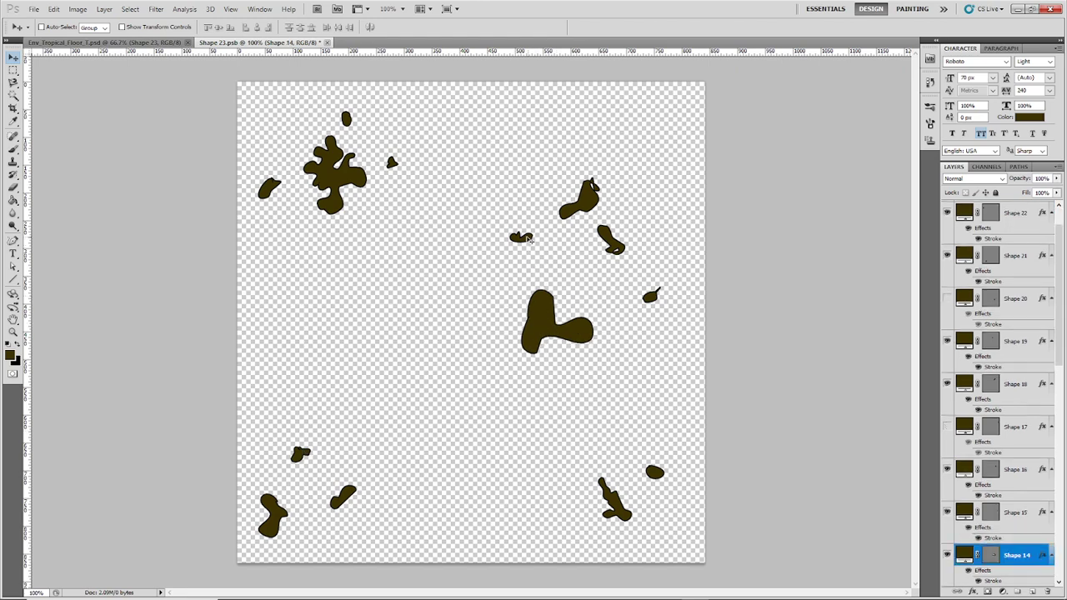
- Shift the four smaller patches around Shape 14 down and left so they stay grouped around it
left_click_drag(528, 240, 515, 260, "ctrl")
left_click_drag(578, 203, 577, 212, "ctrl")
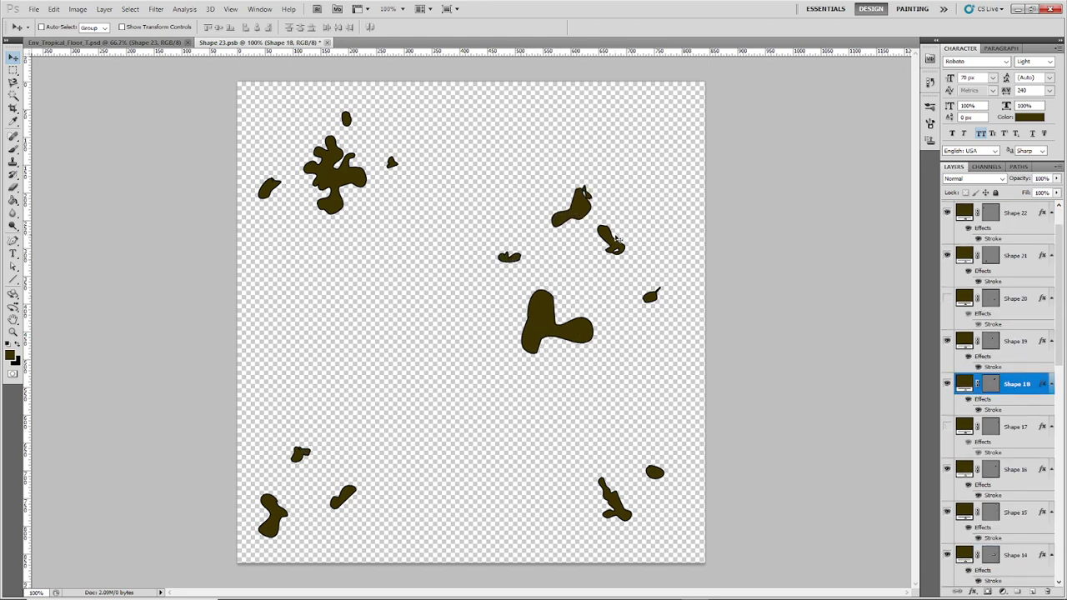
left_click(613, 243, "ctrl")
left_click_drag(614, 244, 602, 264, "ctrl")
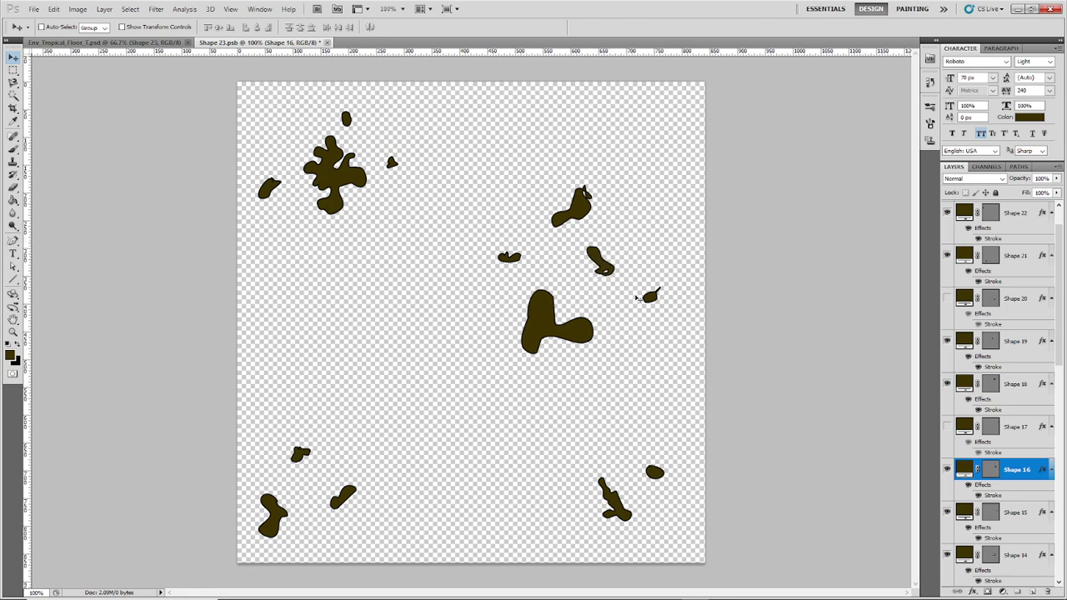
left_click_drag(653, 300, 629, 308, "ctrl")
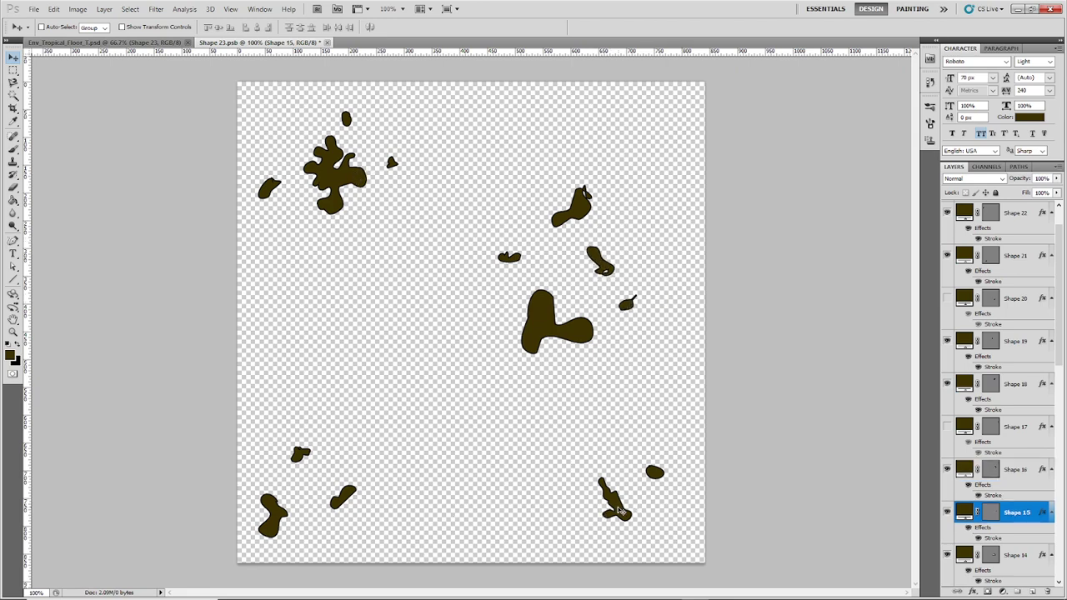
- Move the Shape 5 and Shape 12 patches left to below Shape 14, with Shape 12 on the left, then save and close the smart object
left_click_drag(618, 511, 548, 492, "ctrl")
left_click_drag(652, 475, 506, 486, "ctrl")
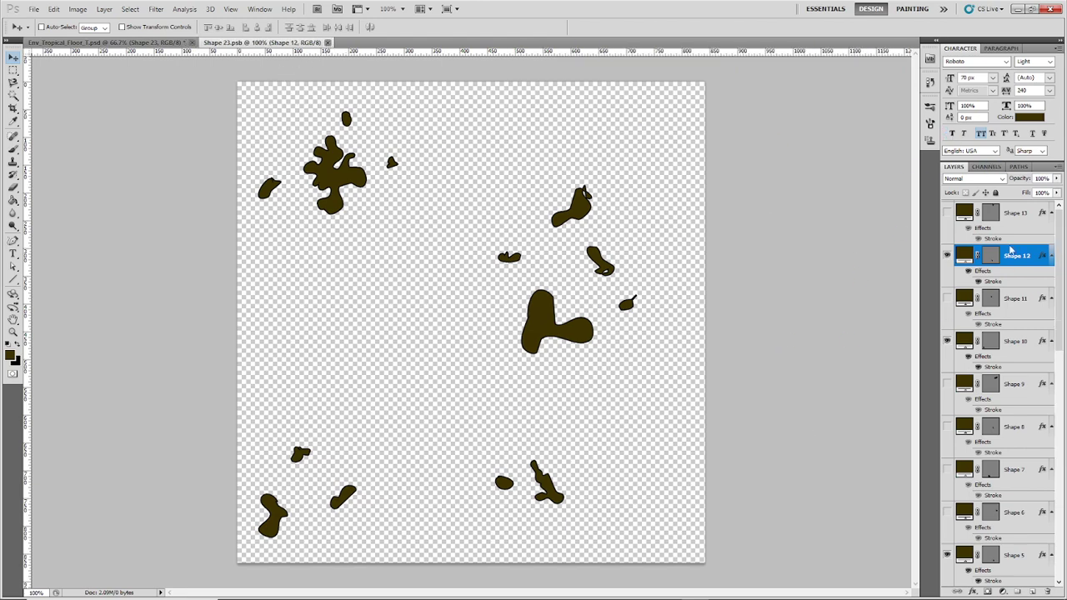
key("ctrl+w")
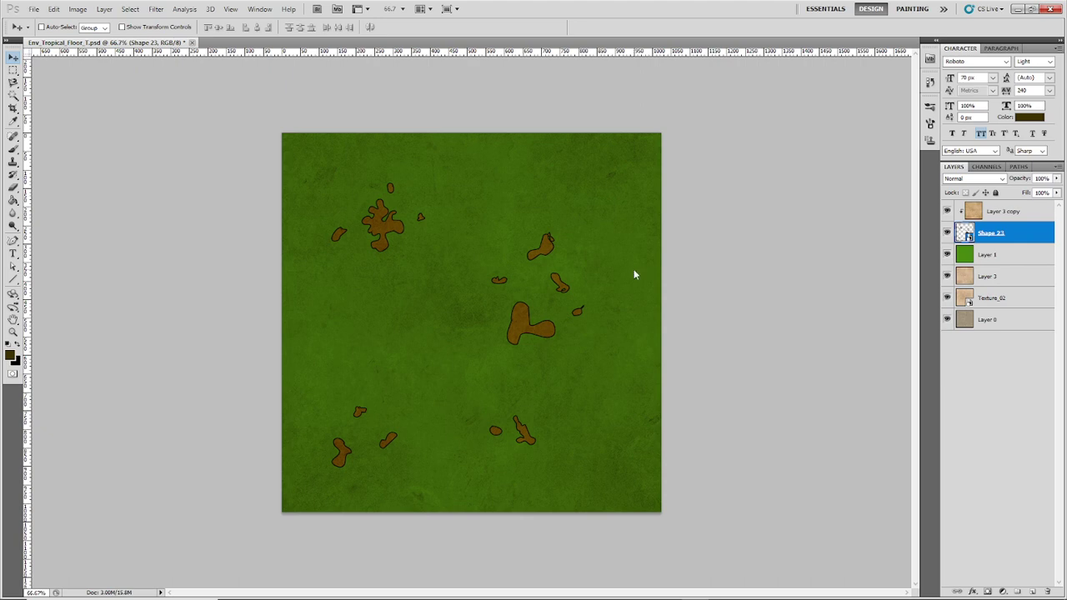
- Export the floor texture for web as a JPEG, overwriting Env_Tropical_Floor_T_v2.jpg in the Textures folder
key("ctrl+alt+shift+s")
left_click(659, 456)
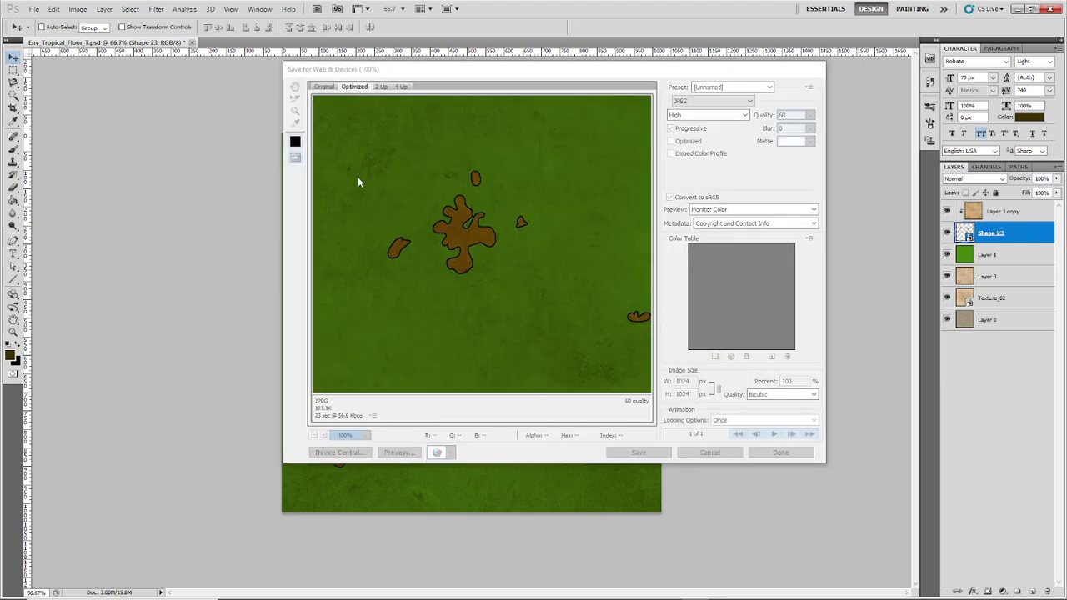
left_click(422, 152)
left_click(583, 374)
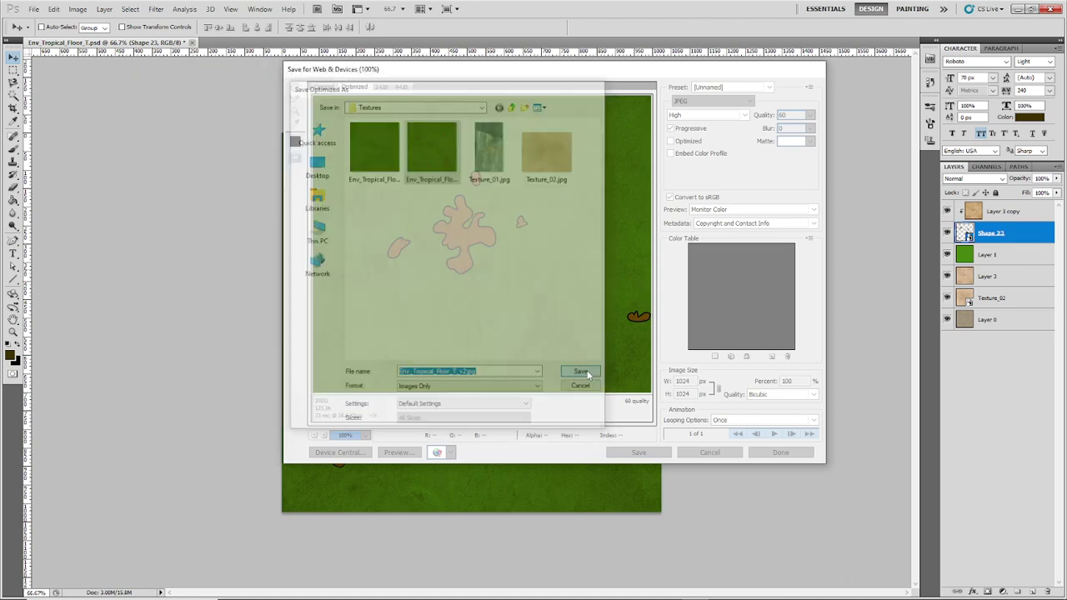
key("Return")
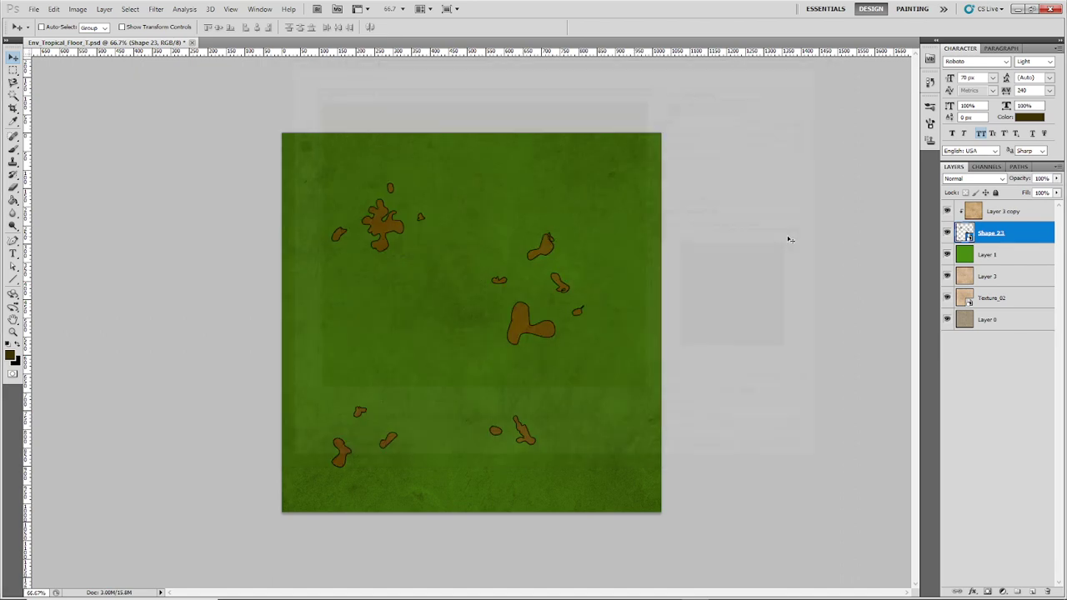
- Switch to Unreal Editor and reimport the Env_Tropical_Floor_T texture from its updated source file
key("alt+Tab")
right_click(183, 117)
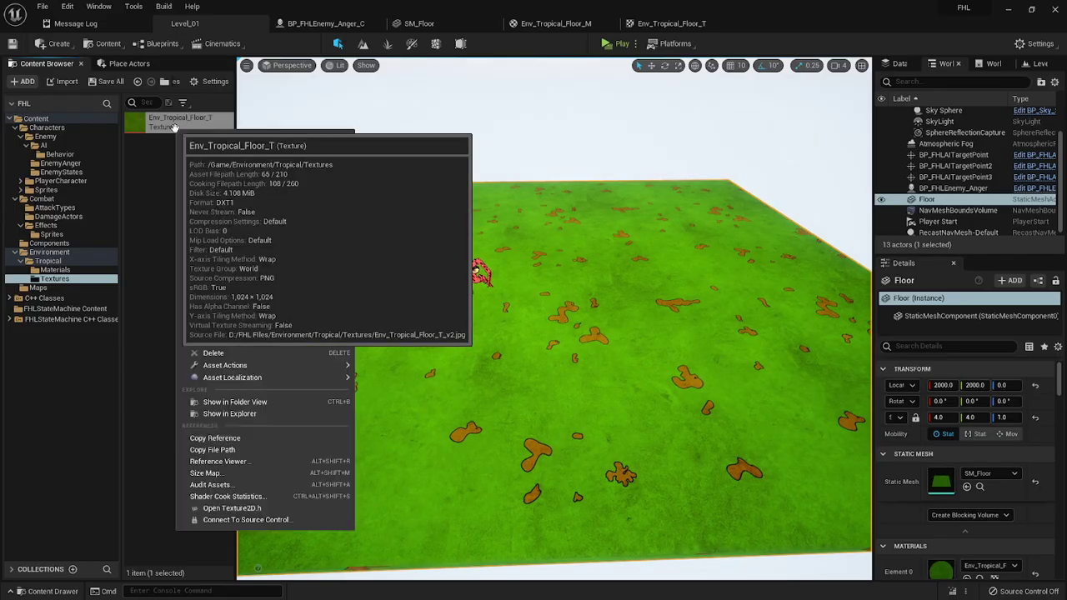
mouse_move(250, 243)
left_click(382, 289)
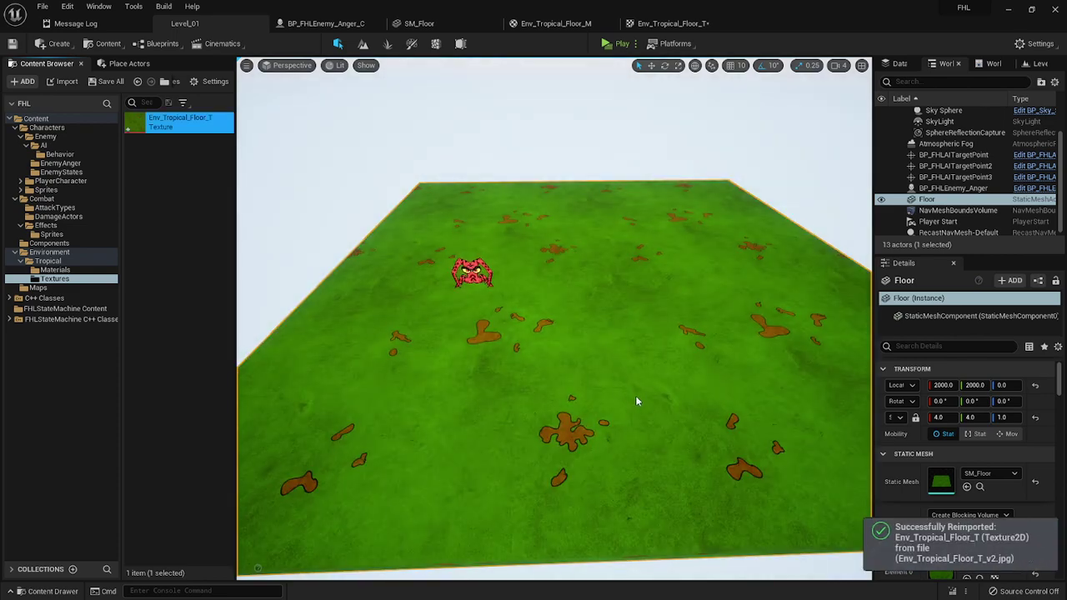
- Play the level and walk the character across the floor to examine how the dirt patches repeat
right_click_drag(666, 375, 574, 327)
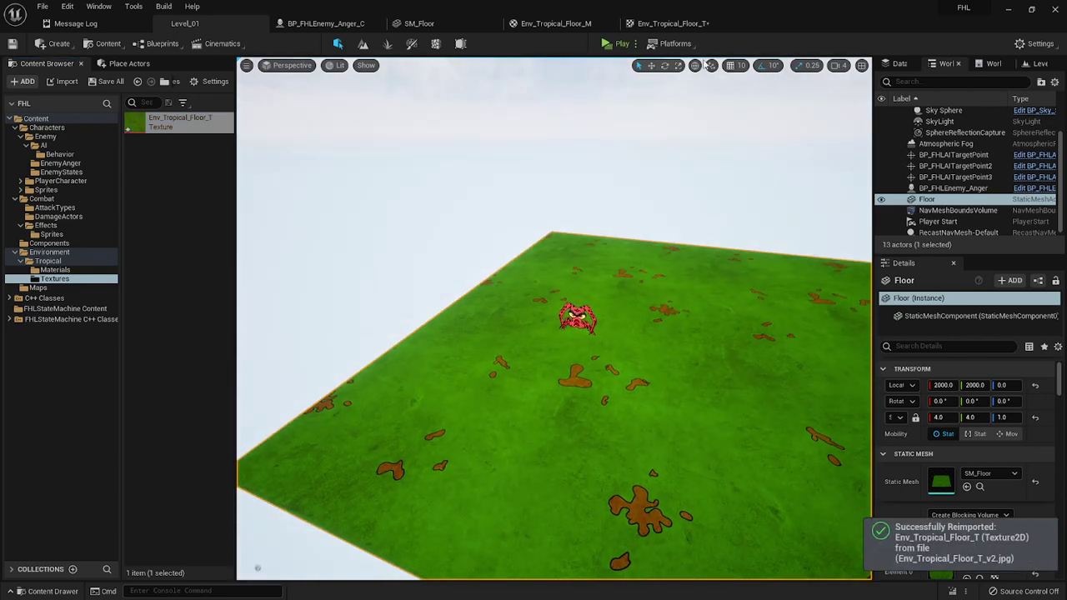
left_click(617, 44)
left_click(582, 393)
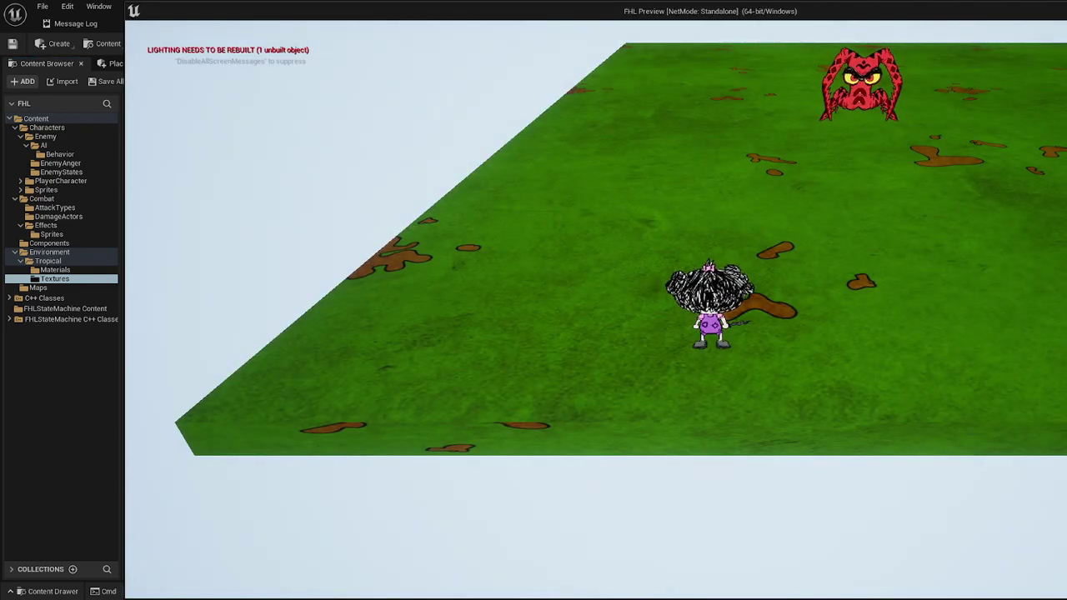
key("d")
key("w")
key("d")
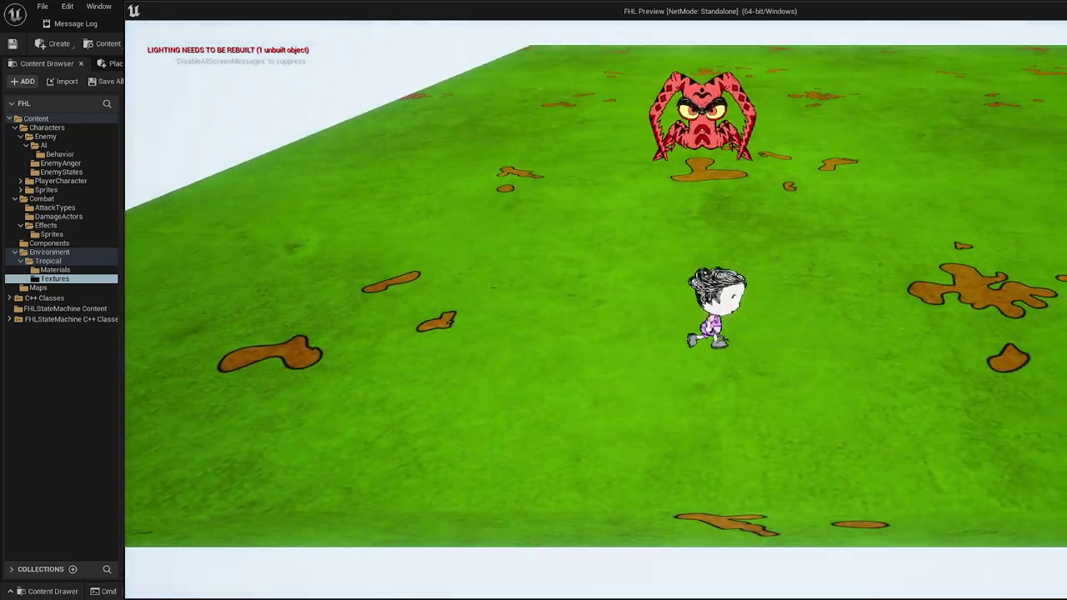
key("w")
key("d")
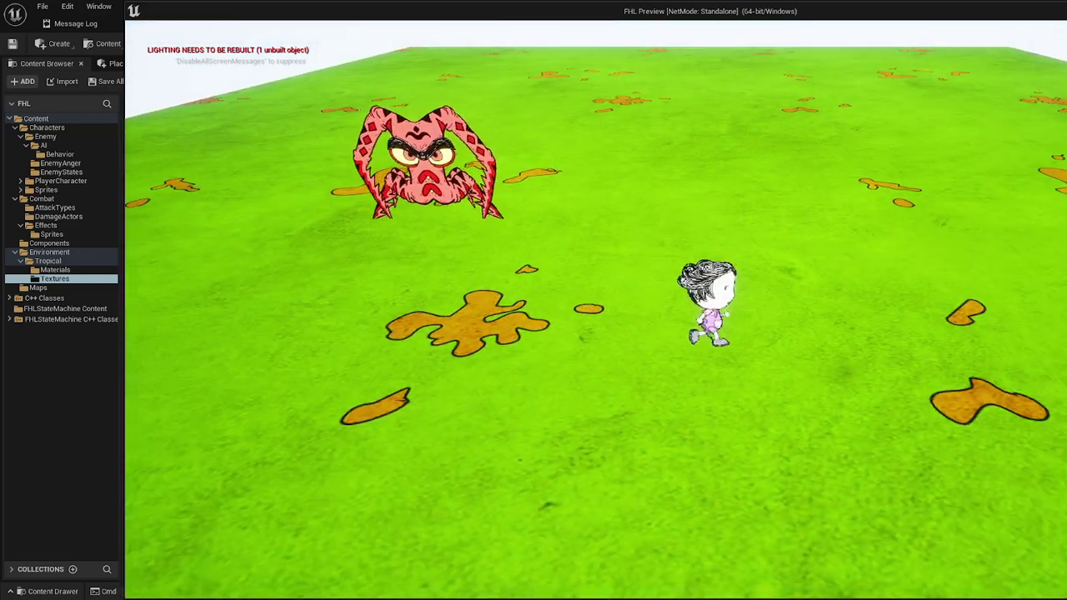
key("w")
key("w")
key("a")
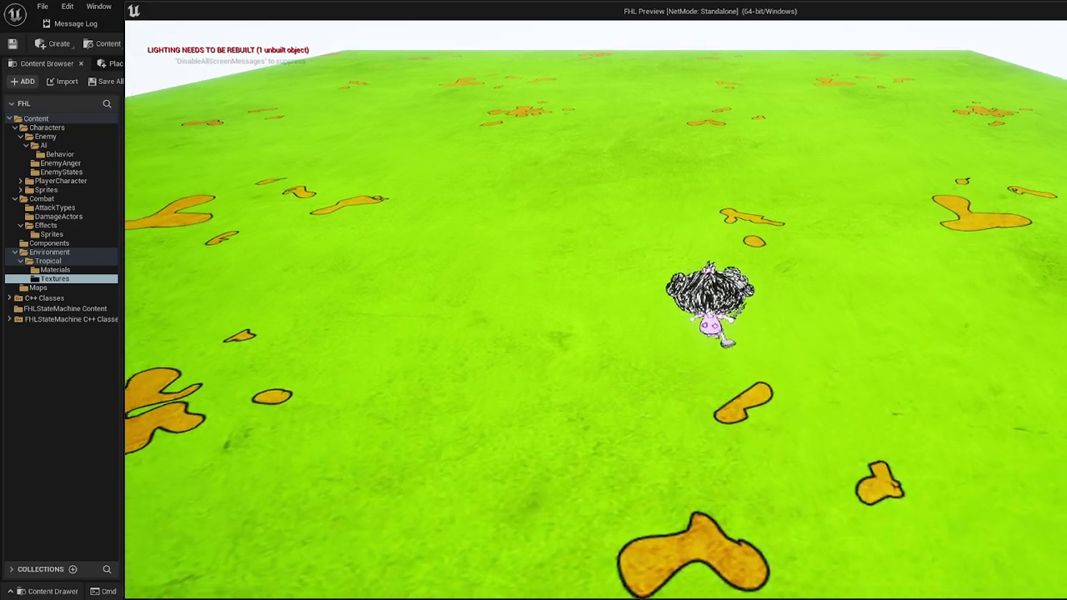
key("d")
key("d")
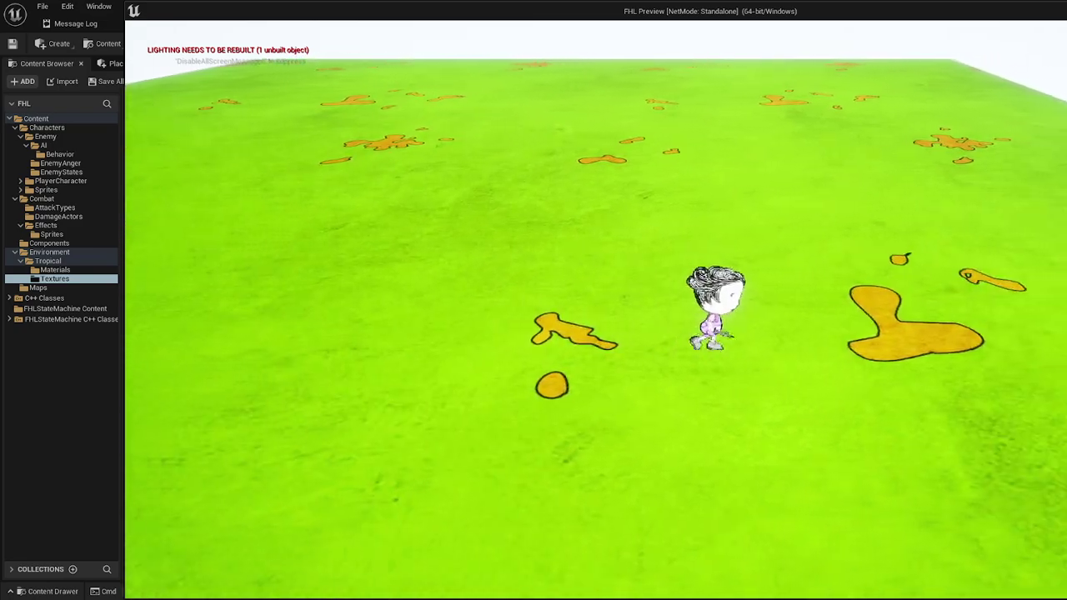
key("s")
key("w")
key("d")
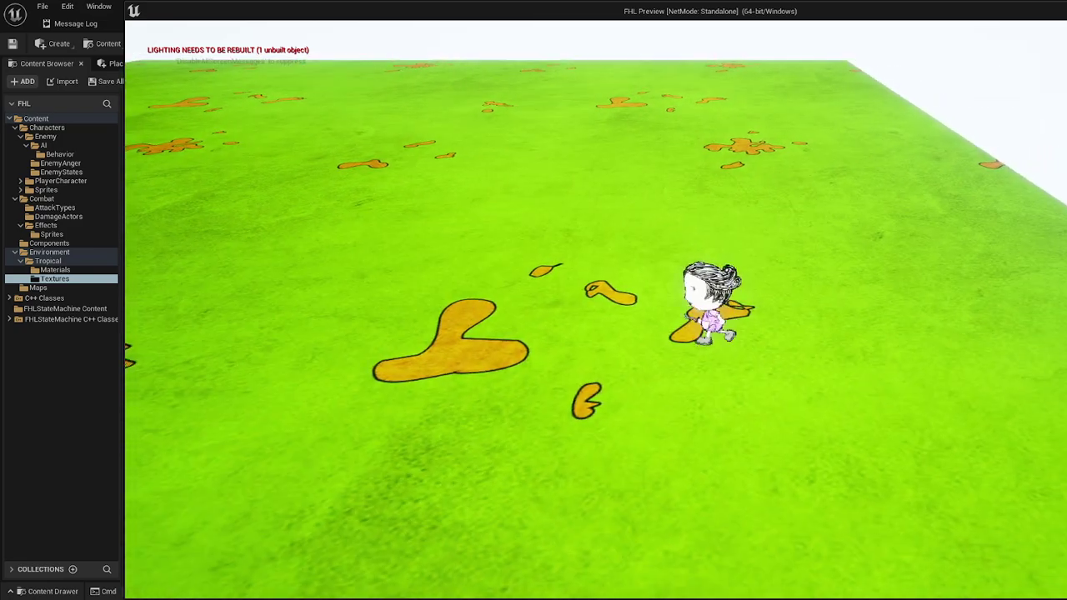
- Walk the character back and forth along the floor's front edge to examine the dirt patches' spacing and repetition, and end the play session
key("a")
key("s")
key("a")
key("s")
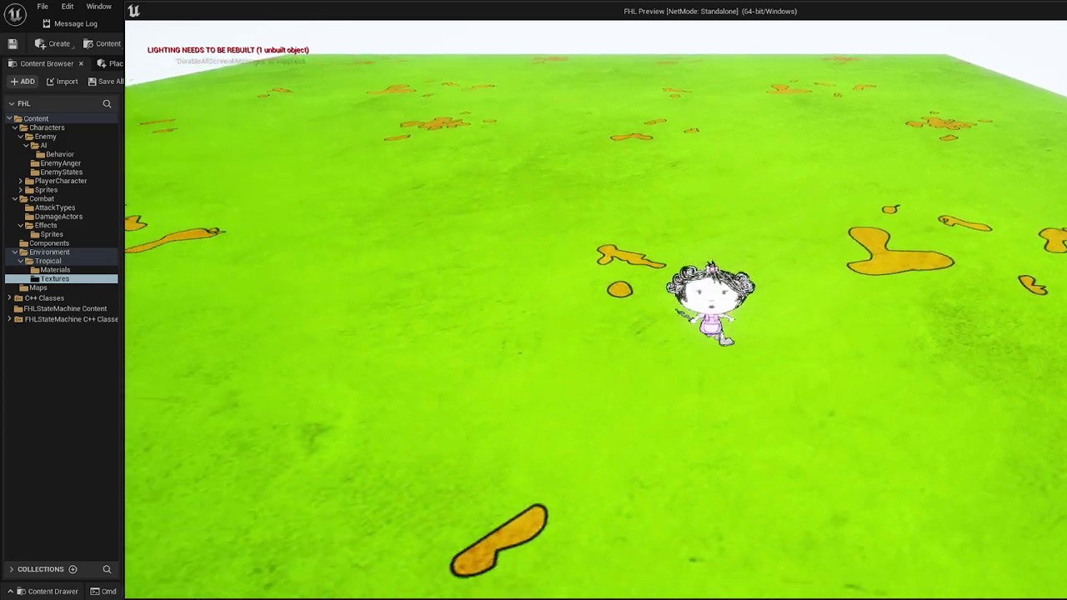
key("s")
key("a")
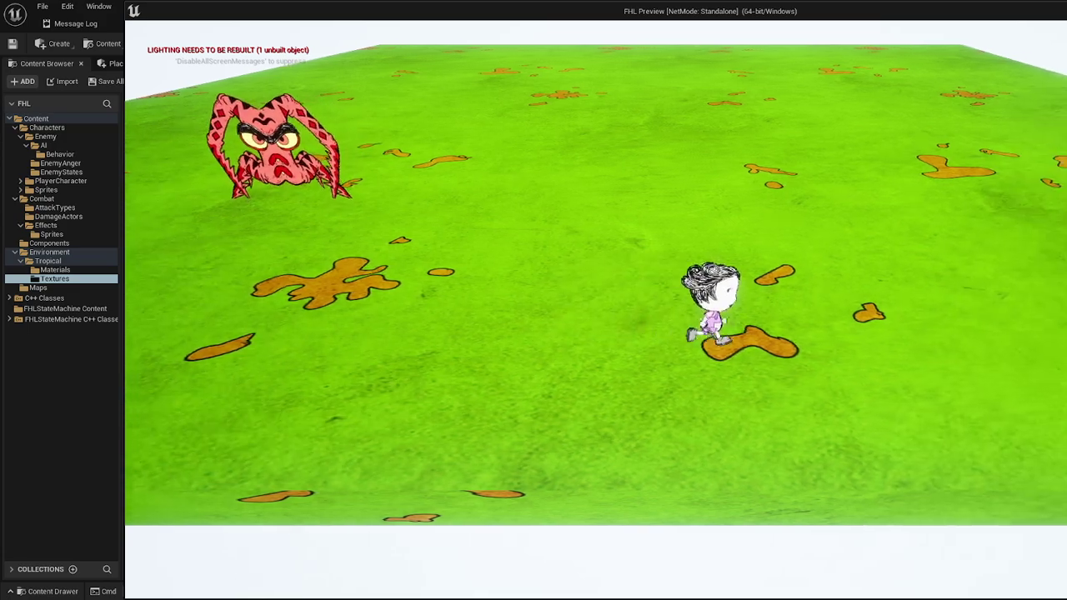
key("w")
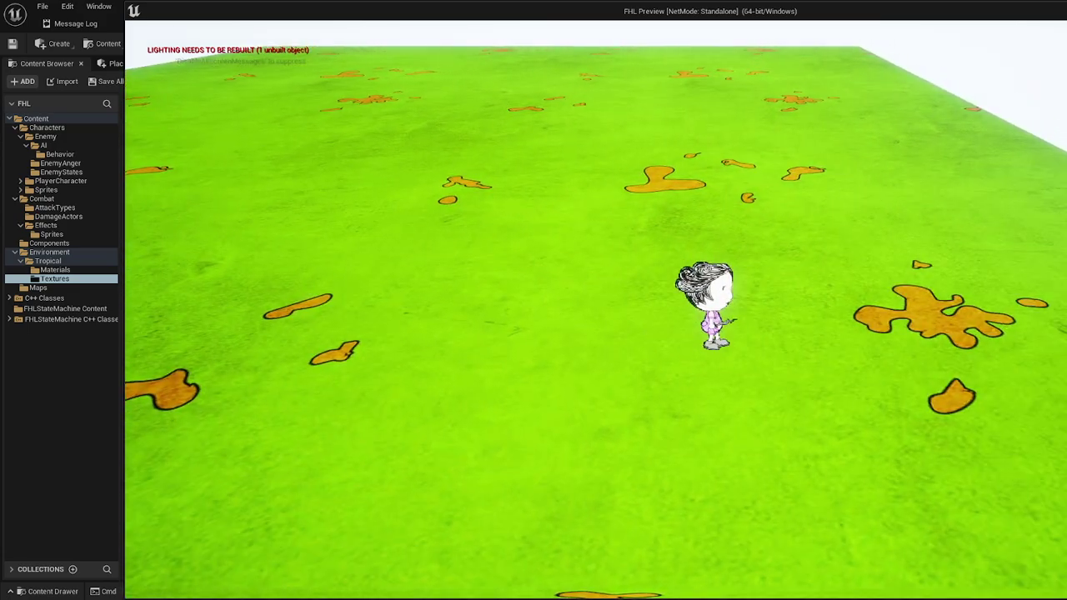
key("w")
key("d")
key("s")
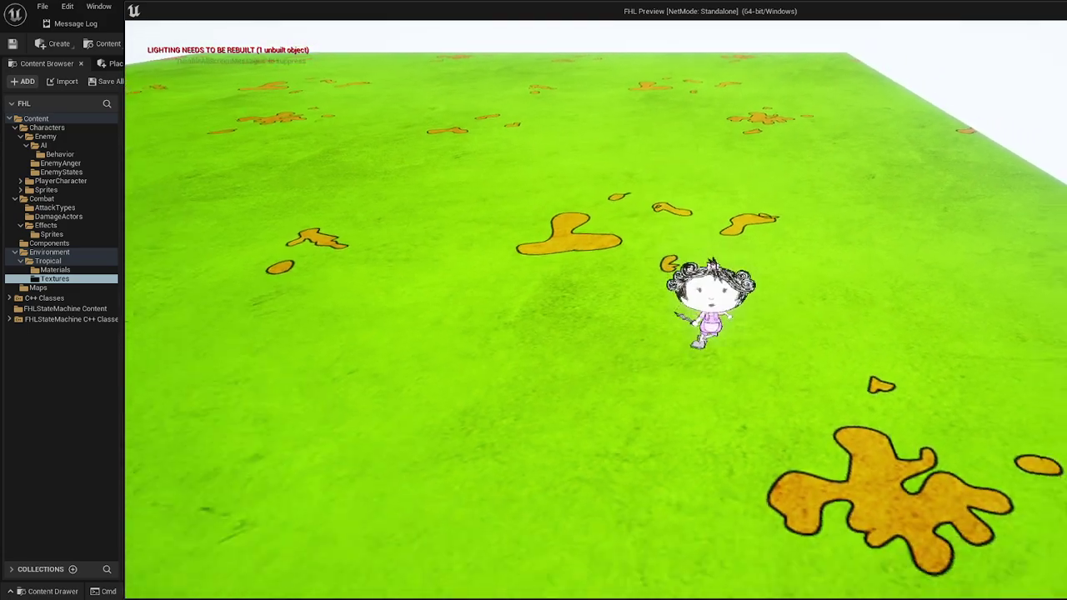
key("a")
key("s")
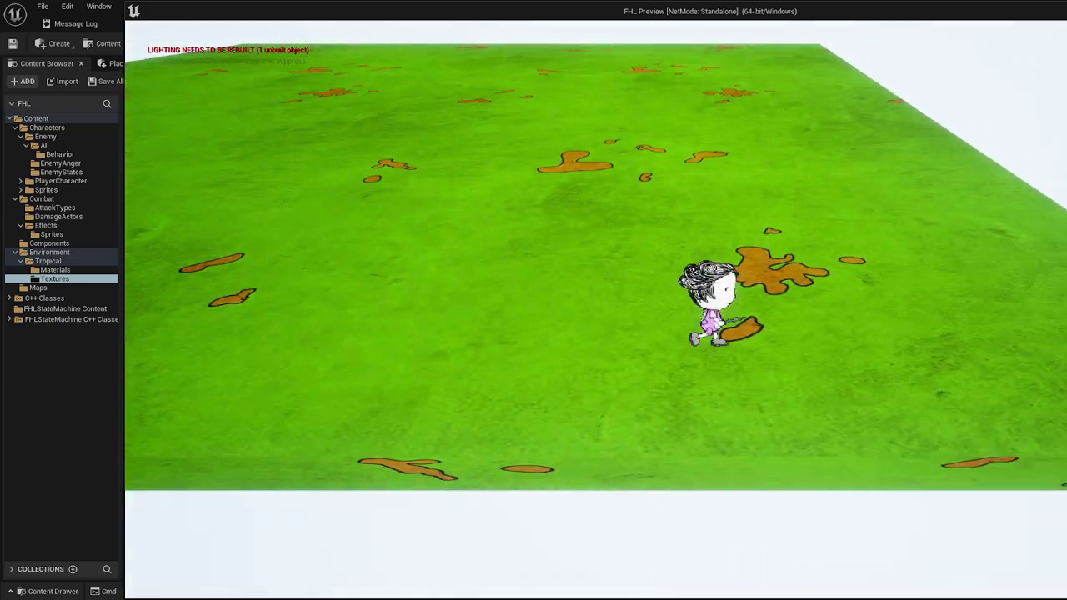
key("w")
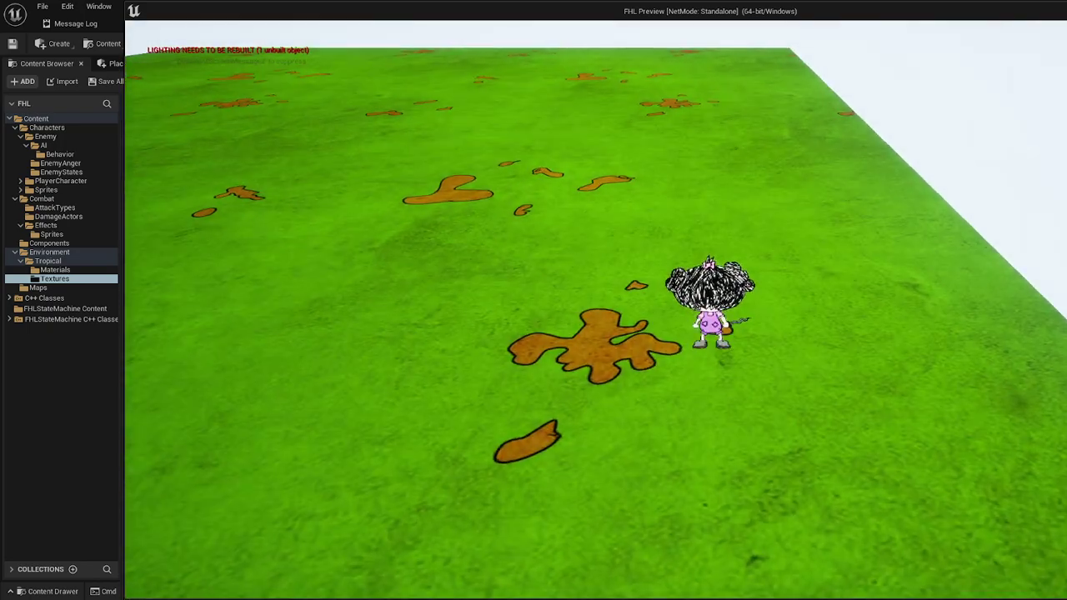
key("s")
key("a")
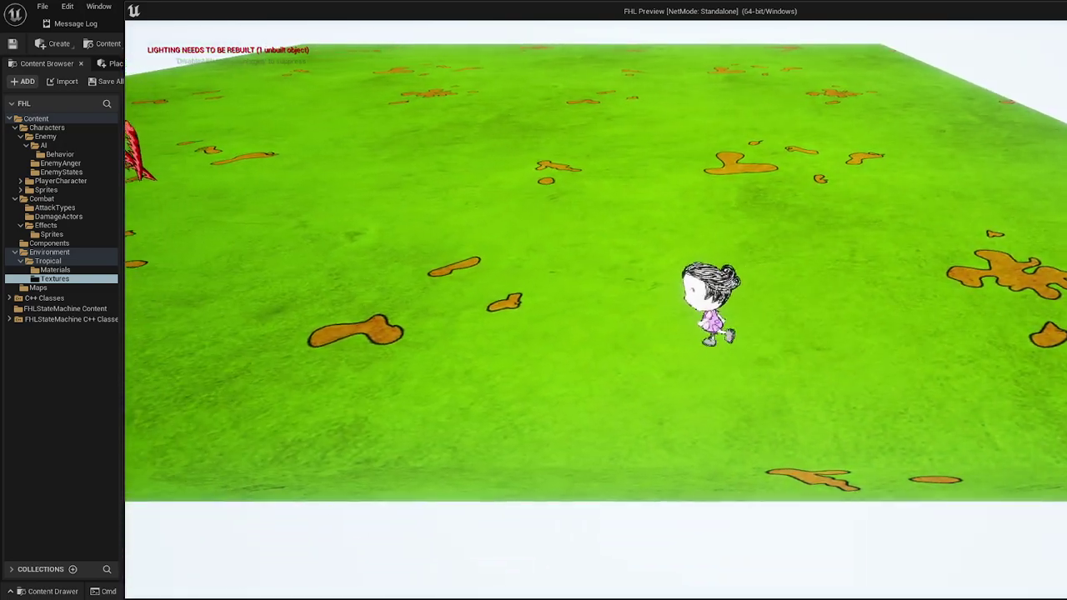
key("a")
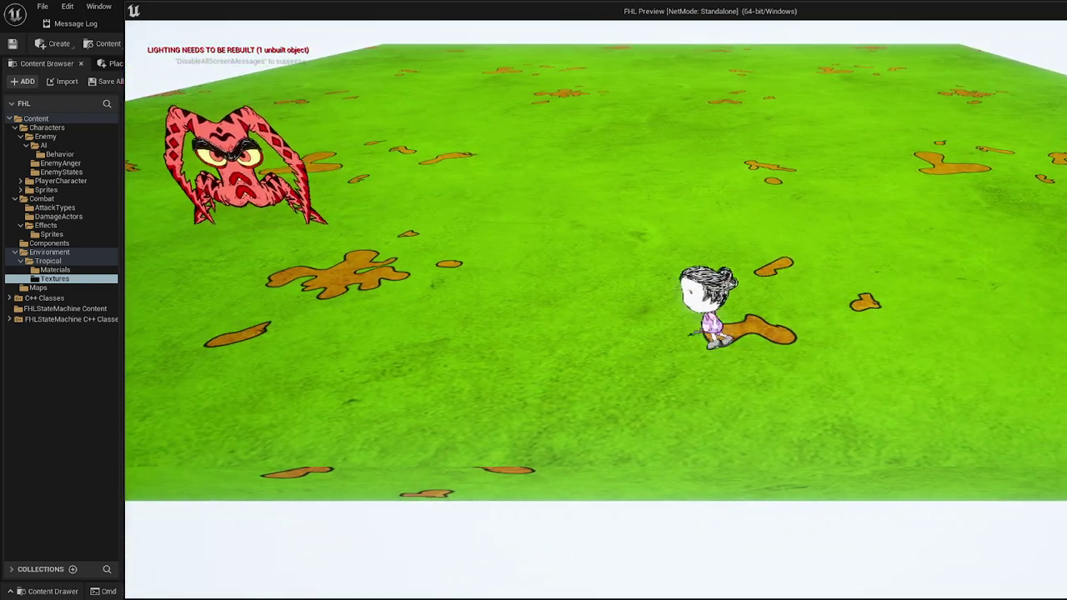
key("d")
key("d")
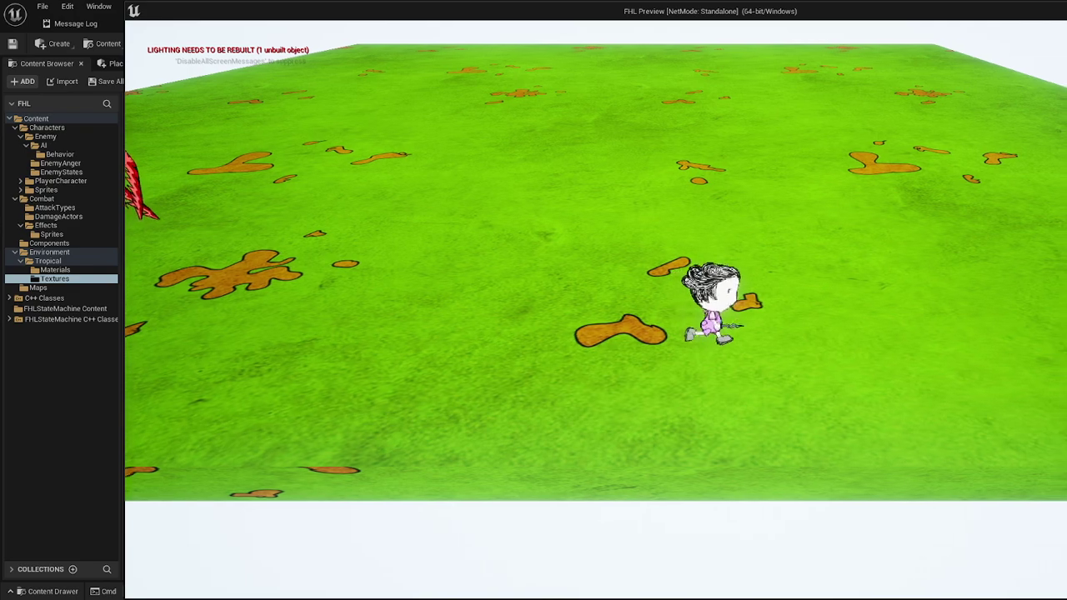
key("d")
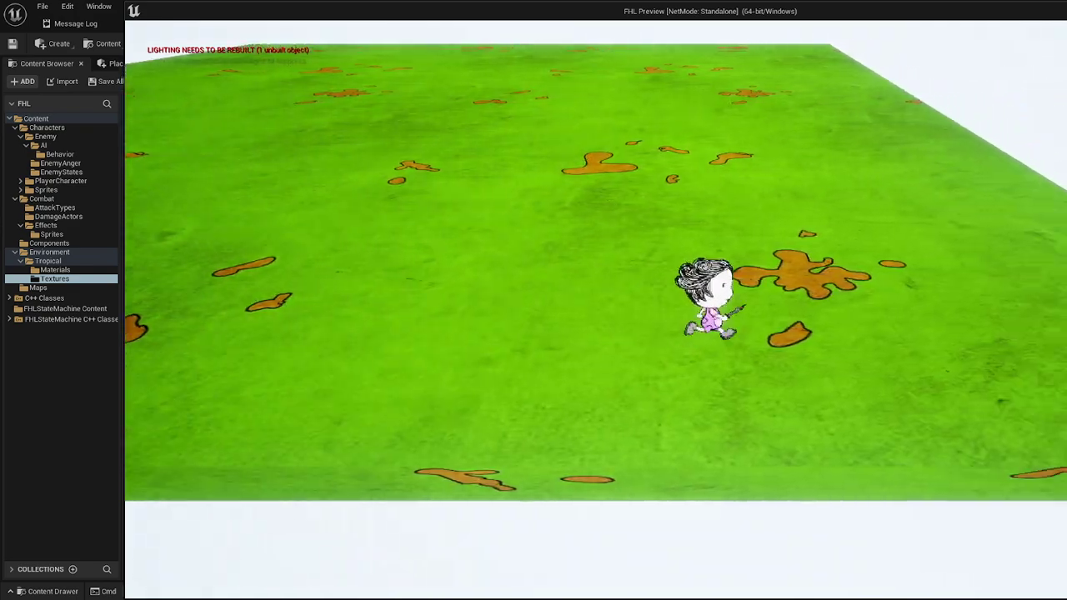
key("w")
key("s")
key("a")
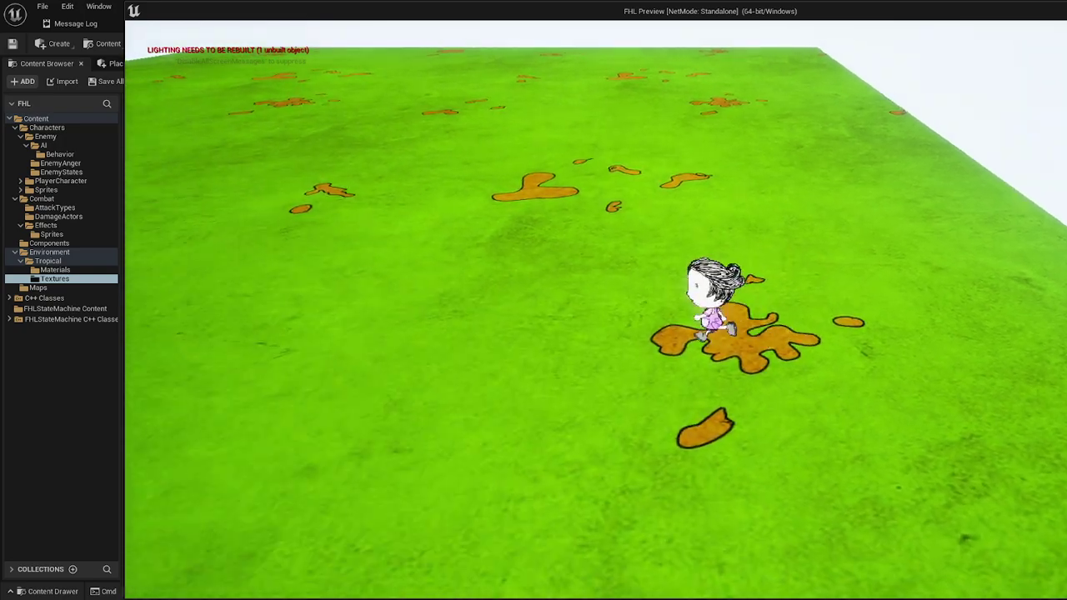
key("d")
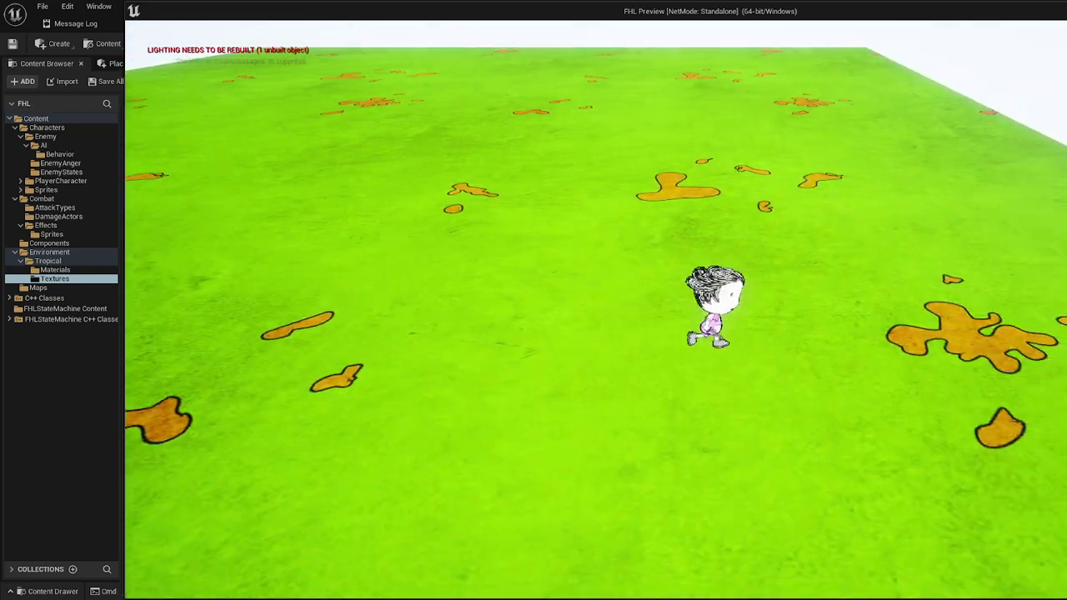
key("s")
key("a")
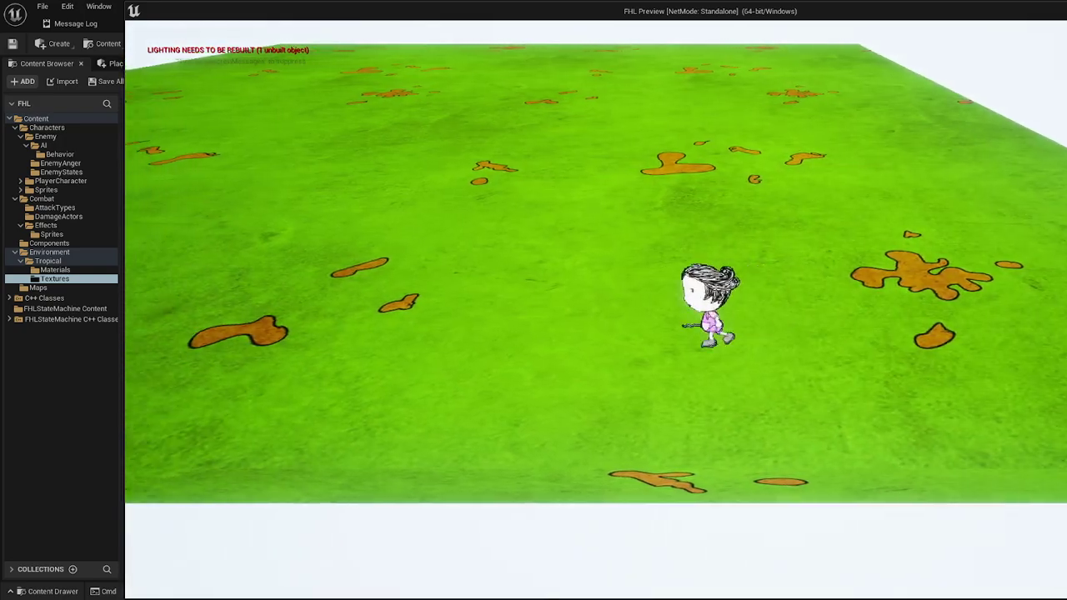
key("w")
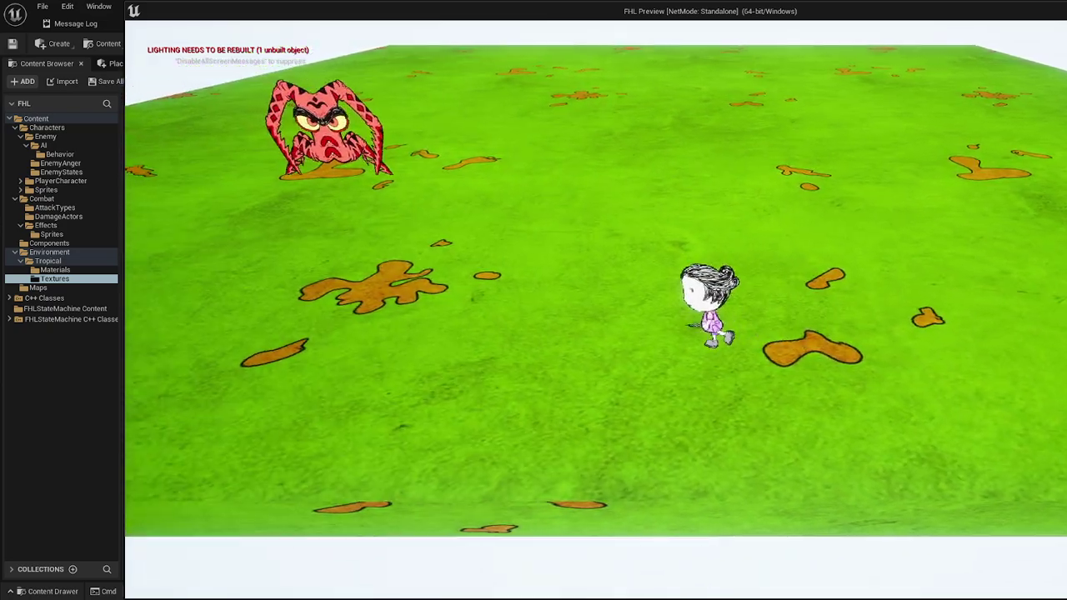
key("d")
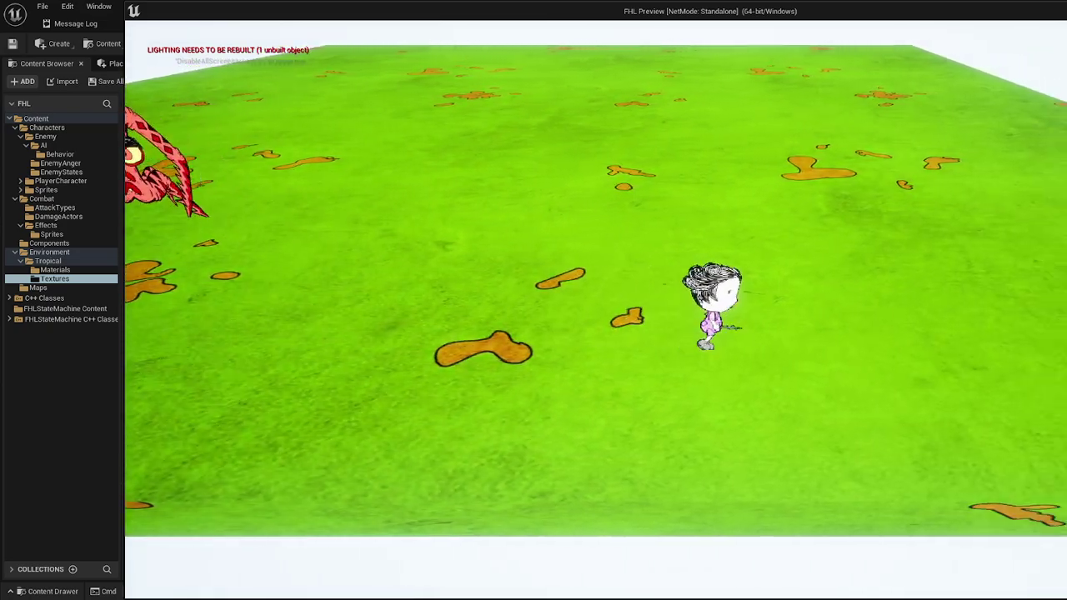
key("w")
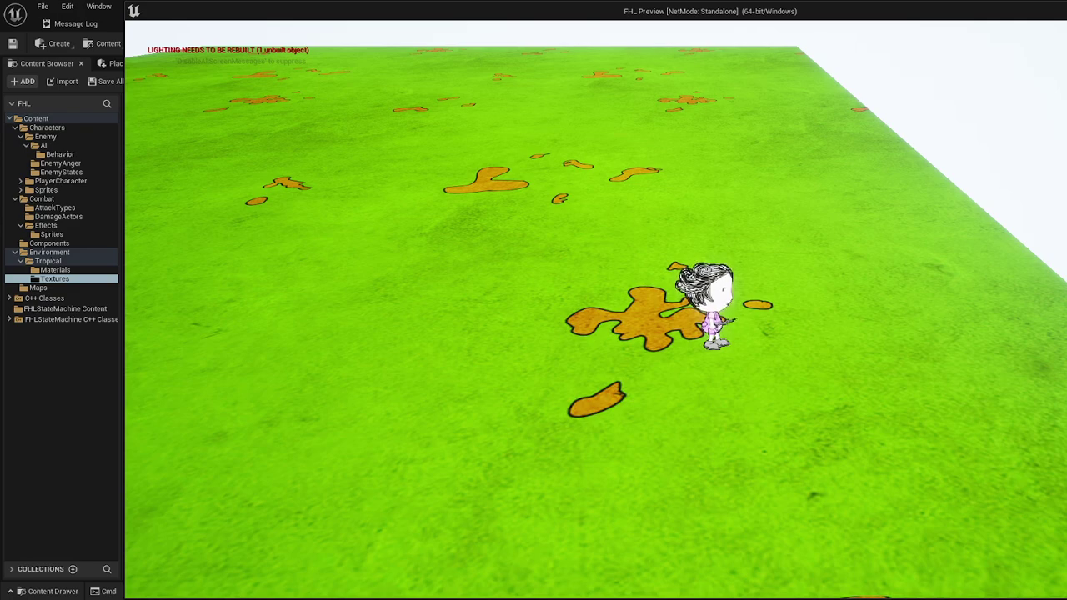
key("Escape")
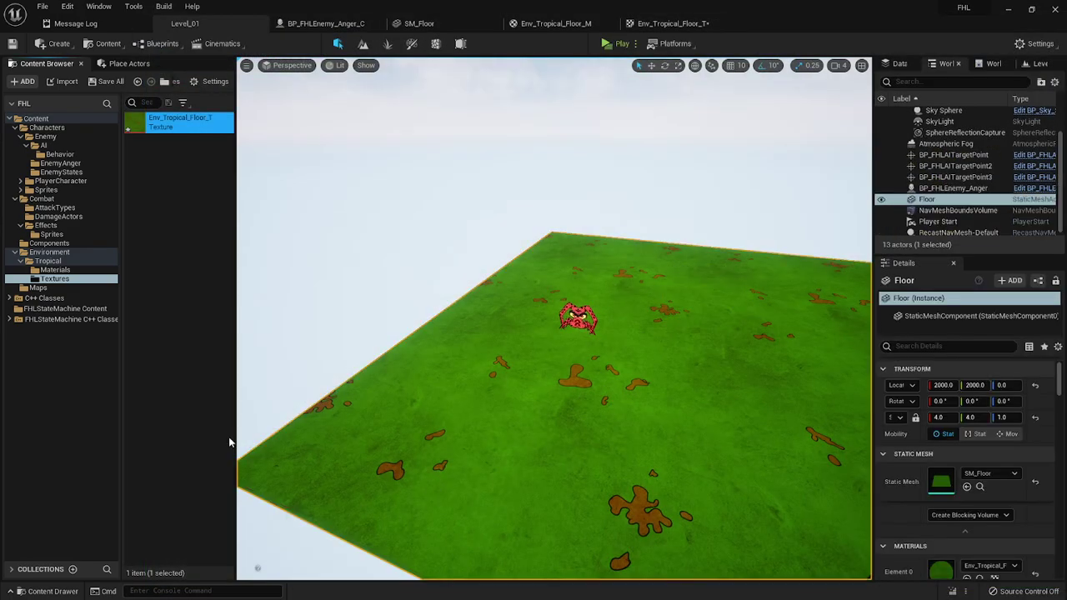